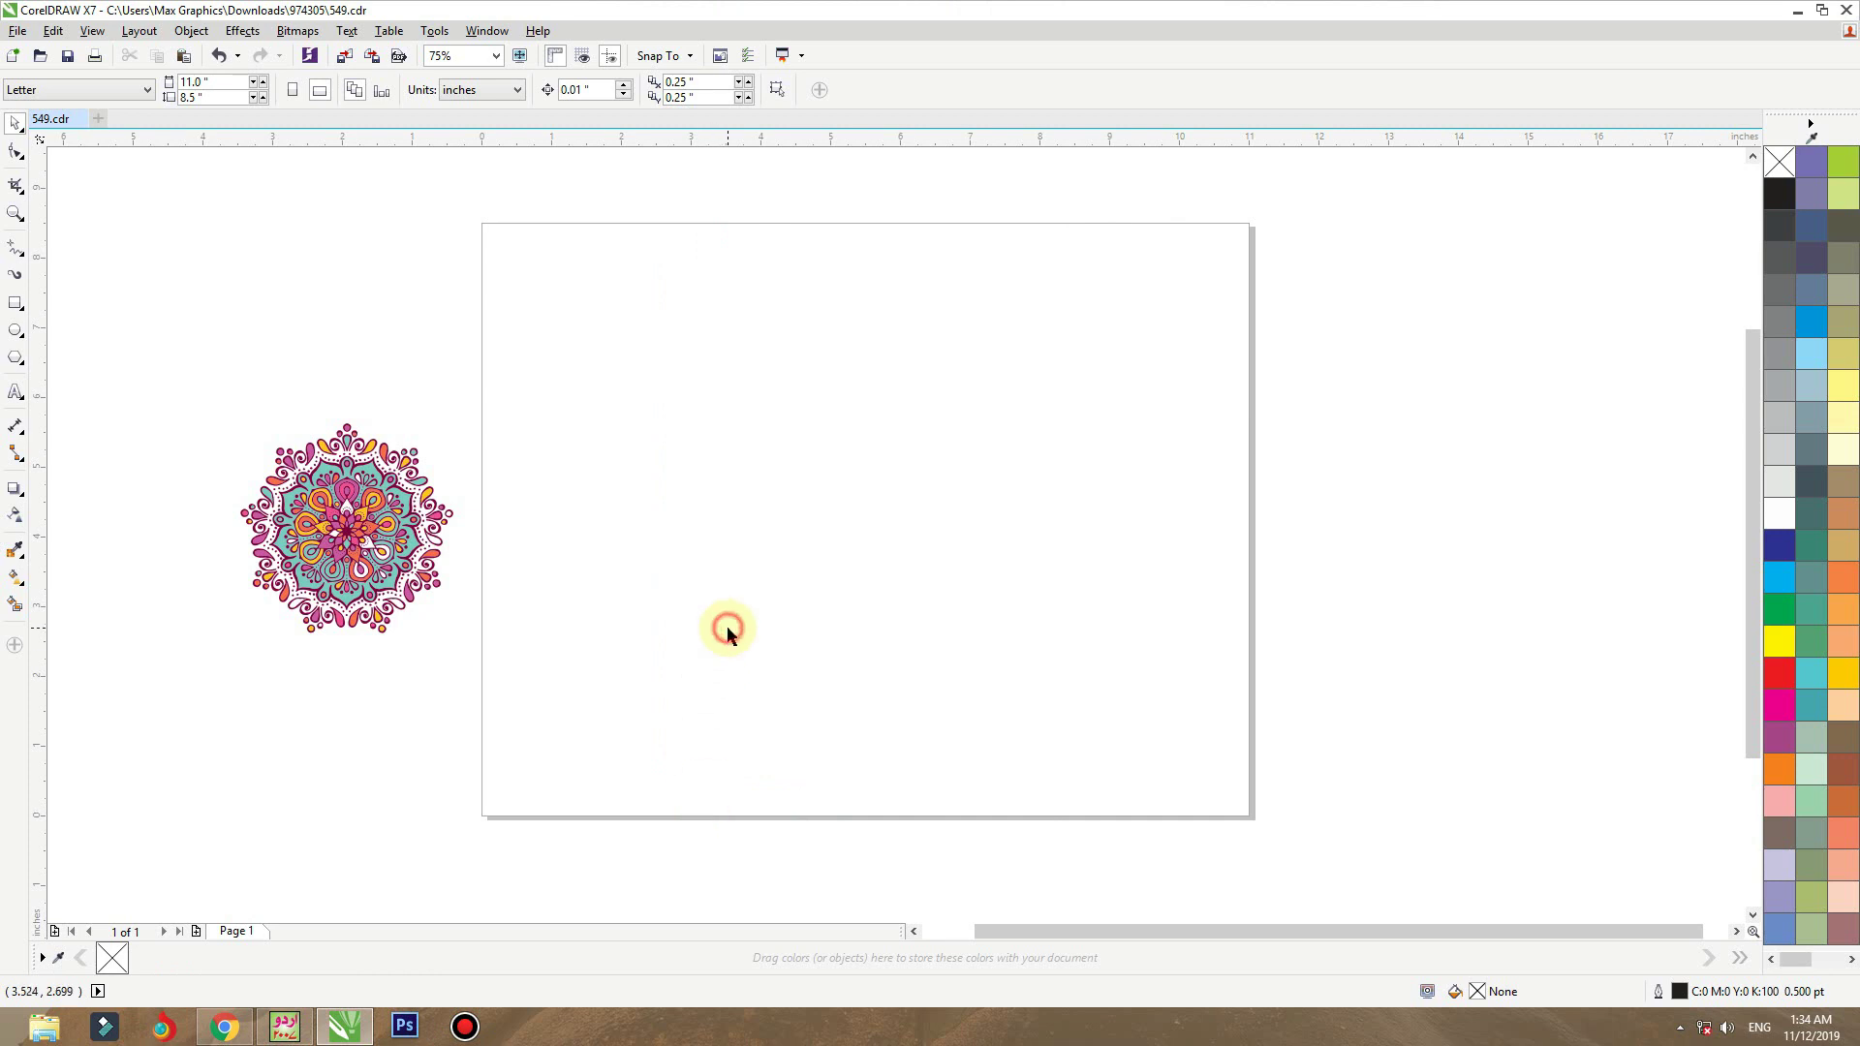
- Draw a 5.5 by 3.8 inch rectangle and centre it on the page
click(15, 304)
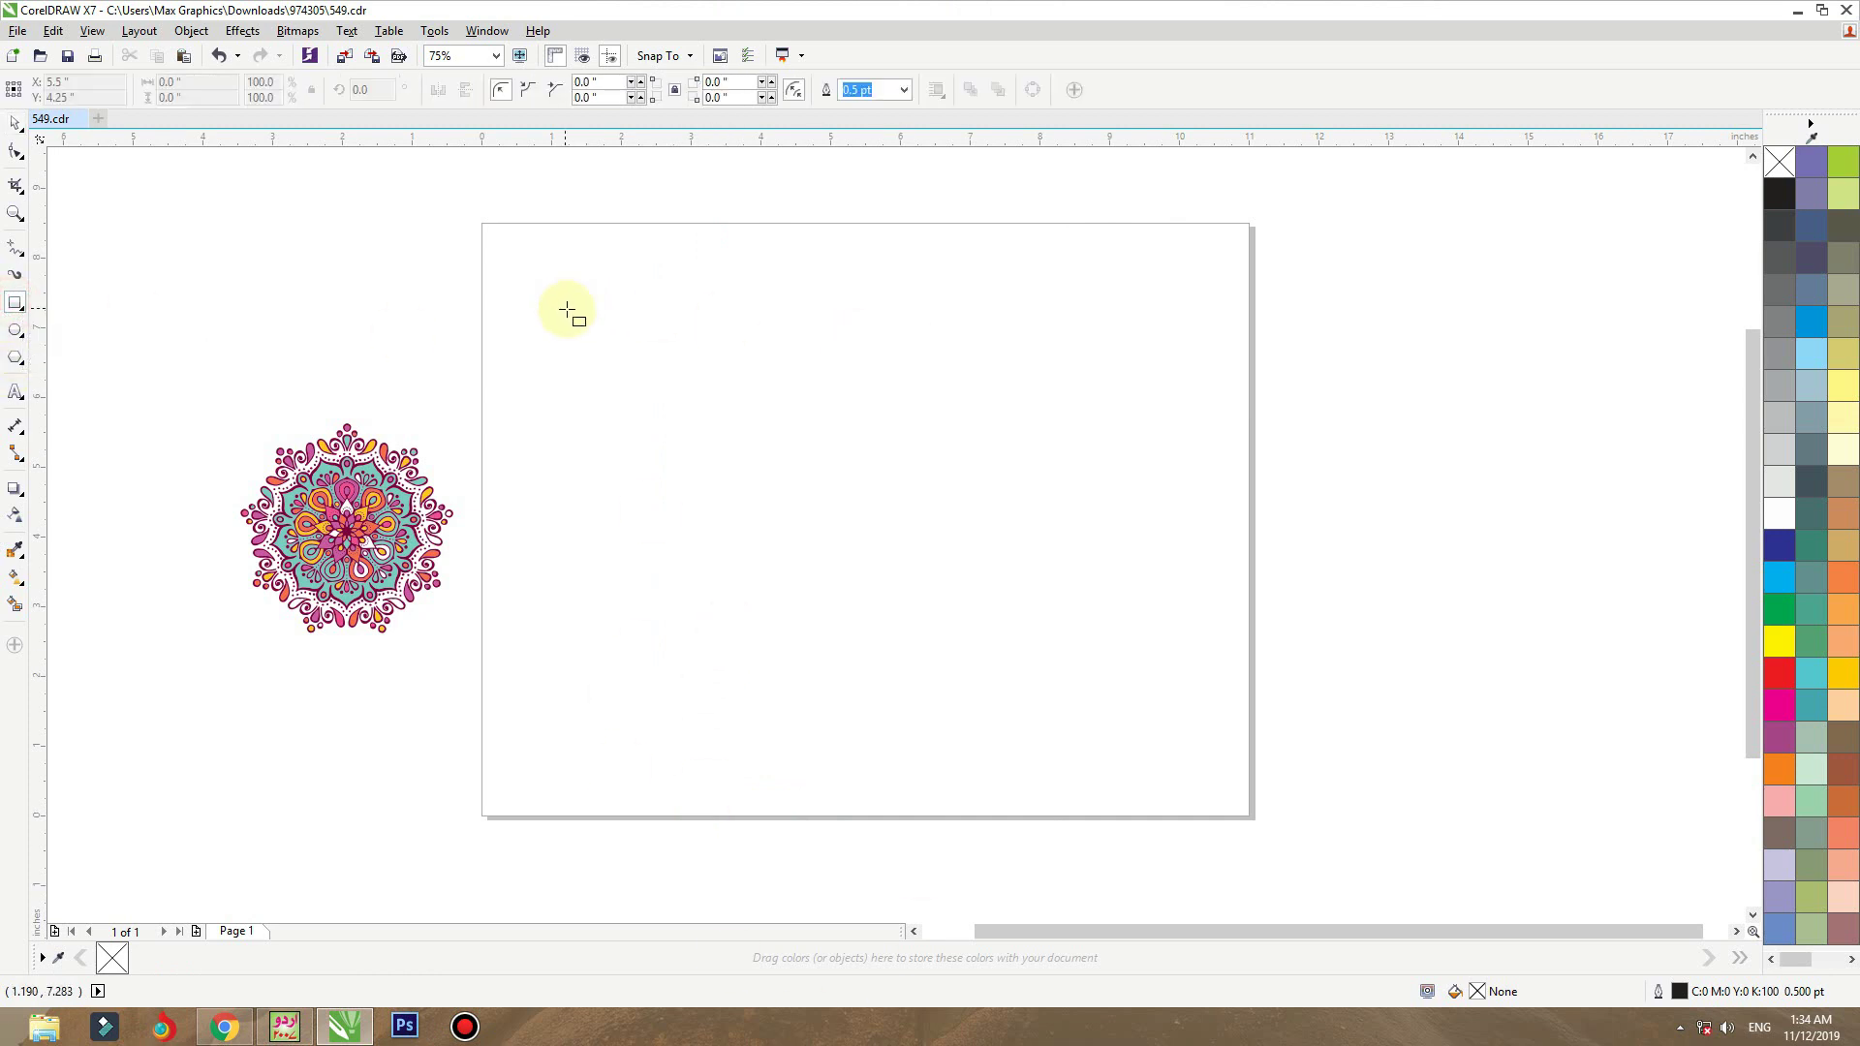
mouse_move(574, 320)
mouse_down()
mouse_move(971, 656)
mouse_move(1085, 723)
mouse_up()
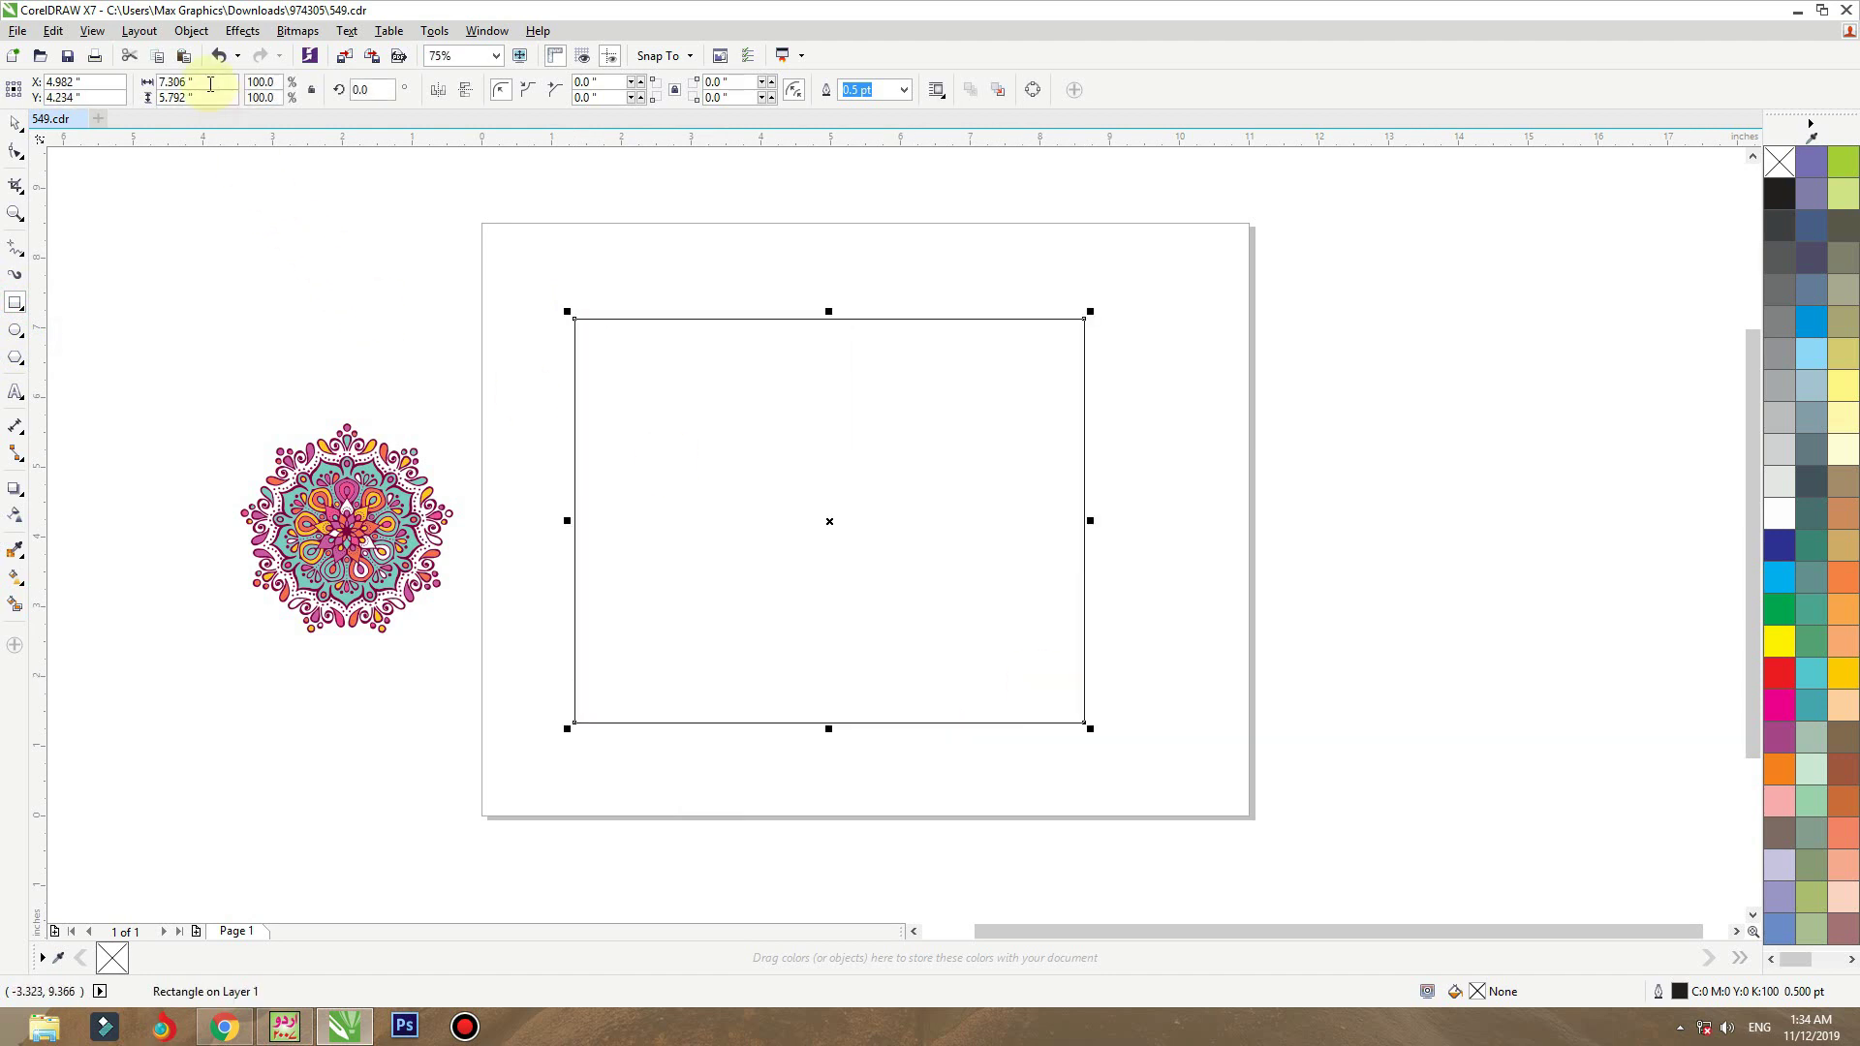
click(213, 83)
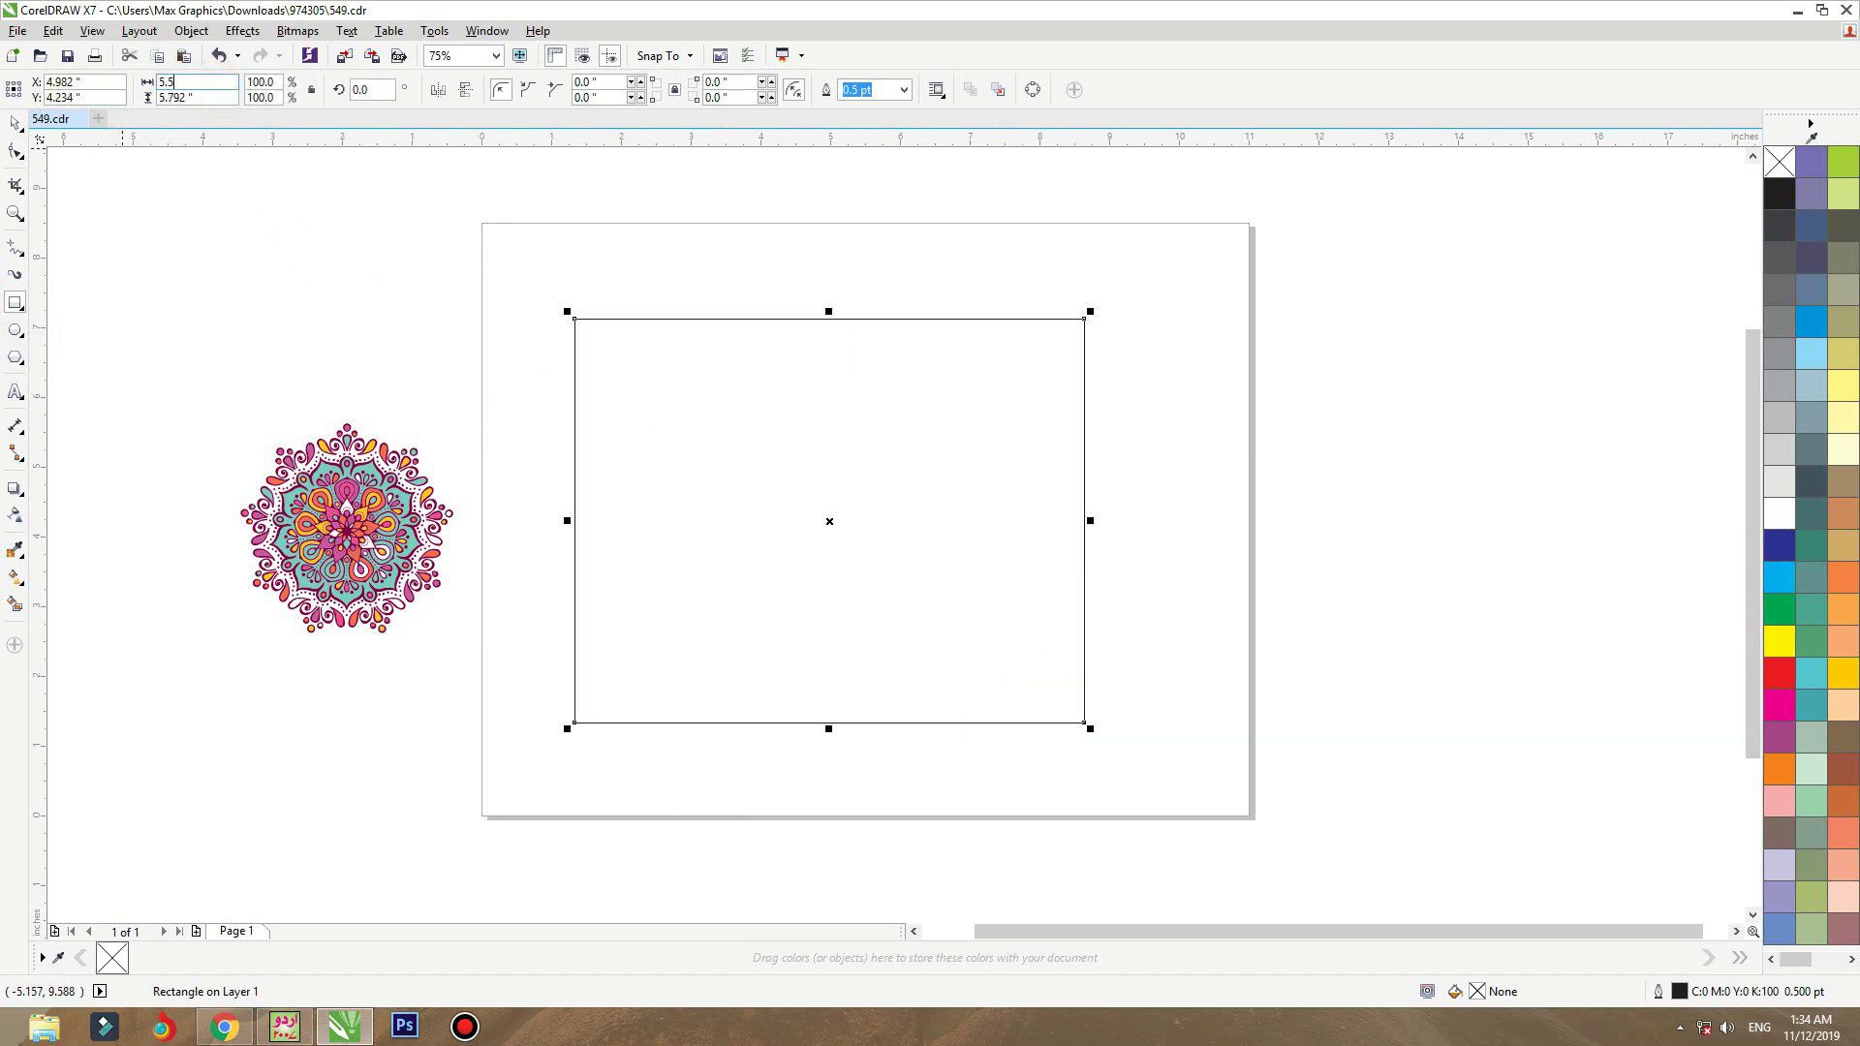
key(Return)
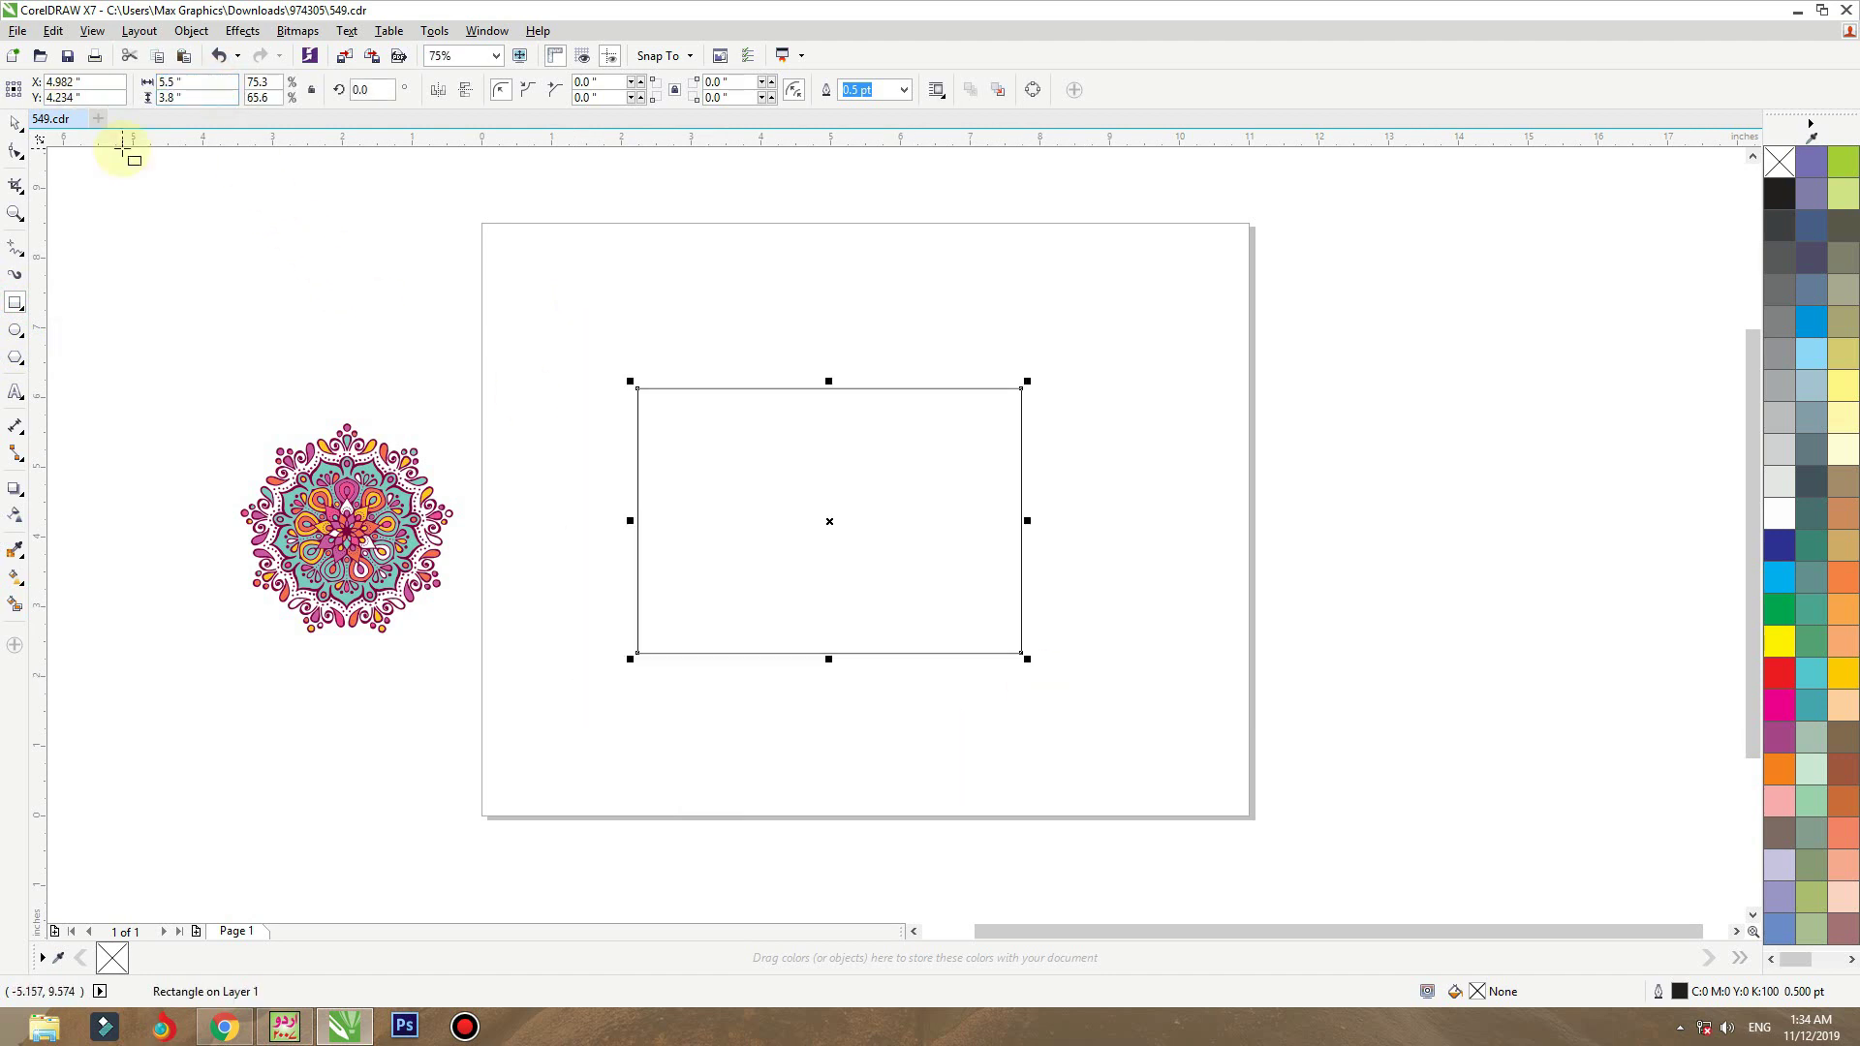
key(p)
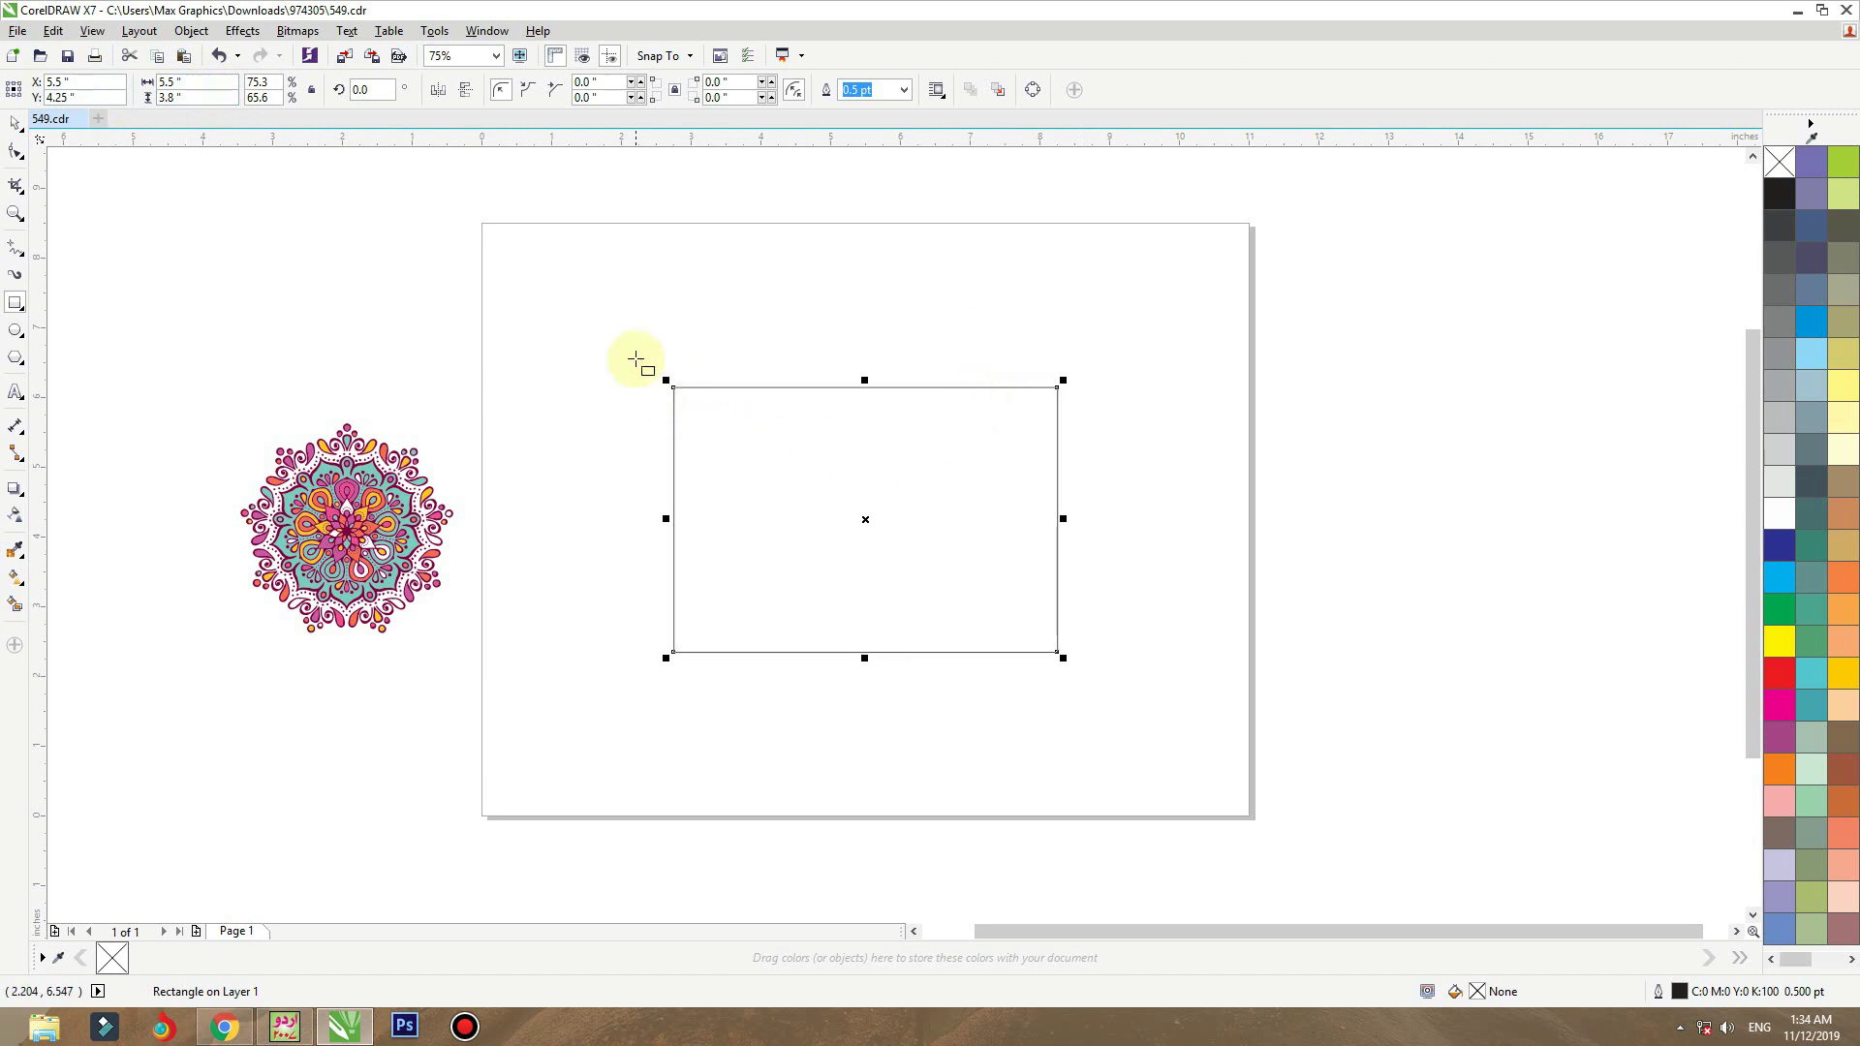
- Draw a 1.0 by 3.8 inch upright rectangle to the left of the main rectangle
key(z)
drag(1113, 299, 345, 730)
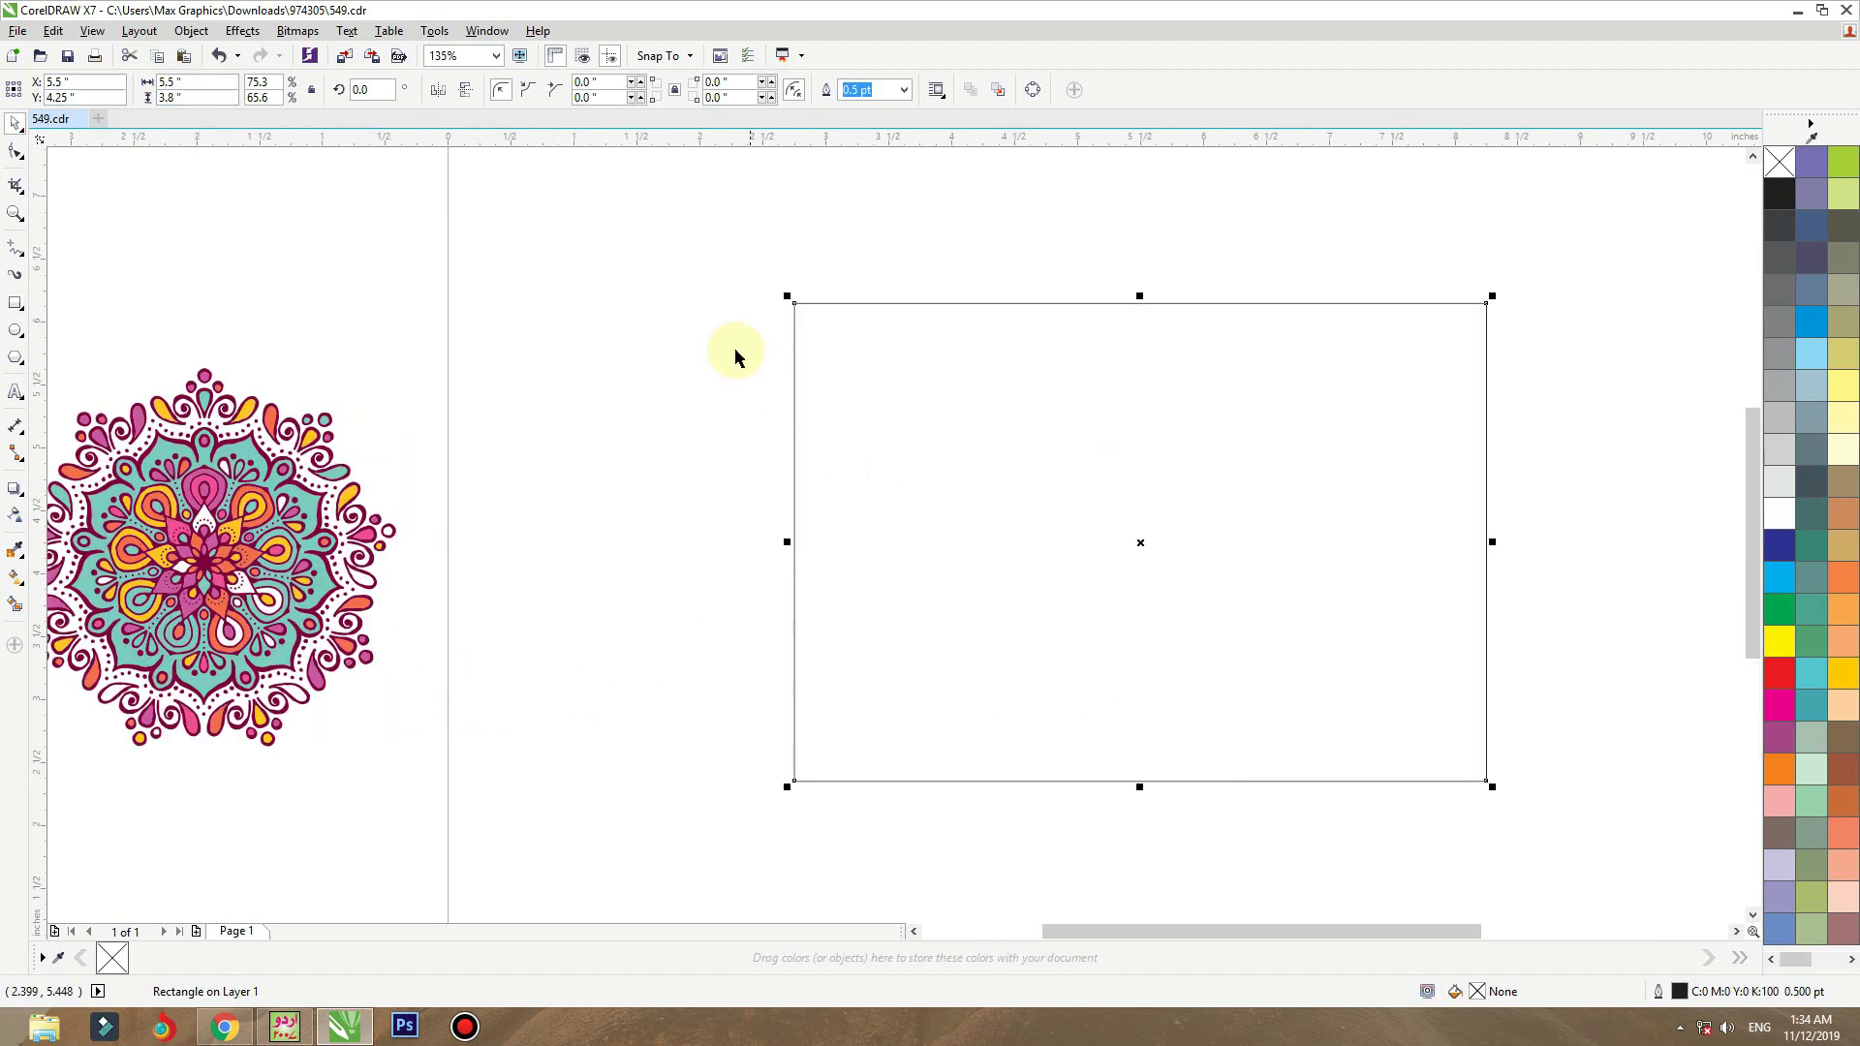
click(17, 306)
drag(605, 307, 744, 782)
click(206, 83)
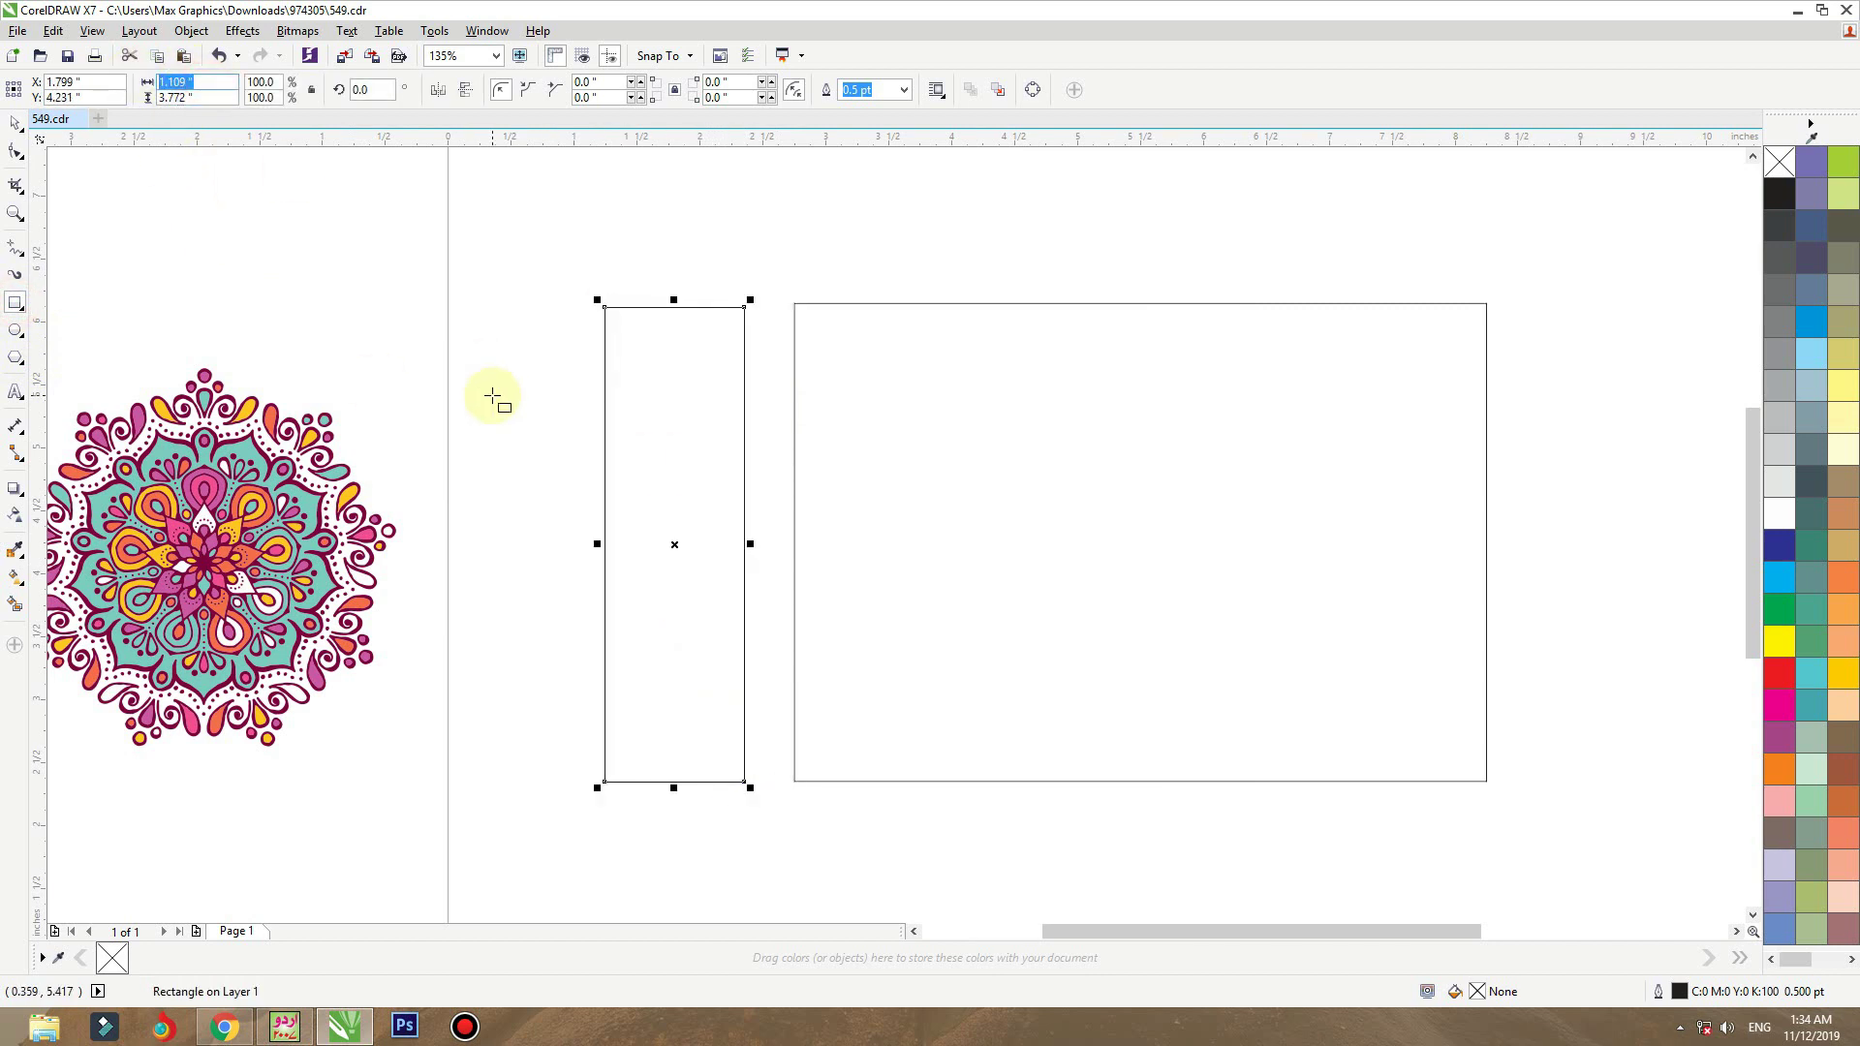
text(1)
key(Tab)
text(3.8)
key(Return)
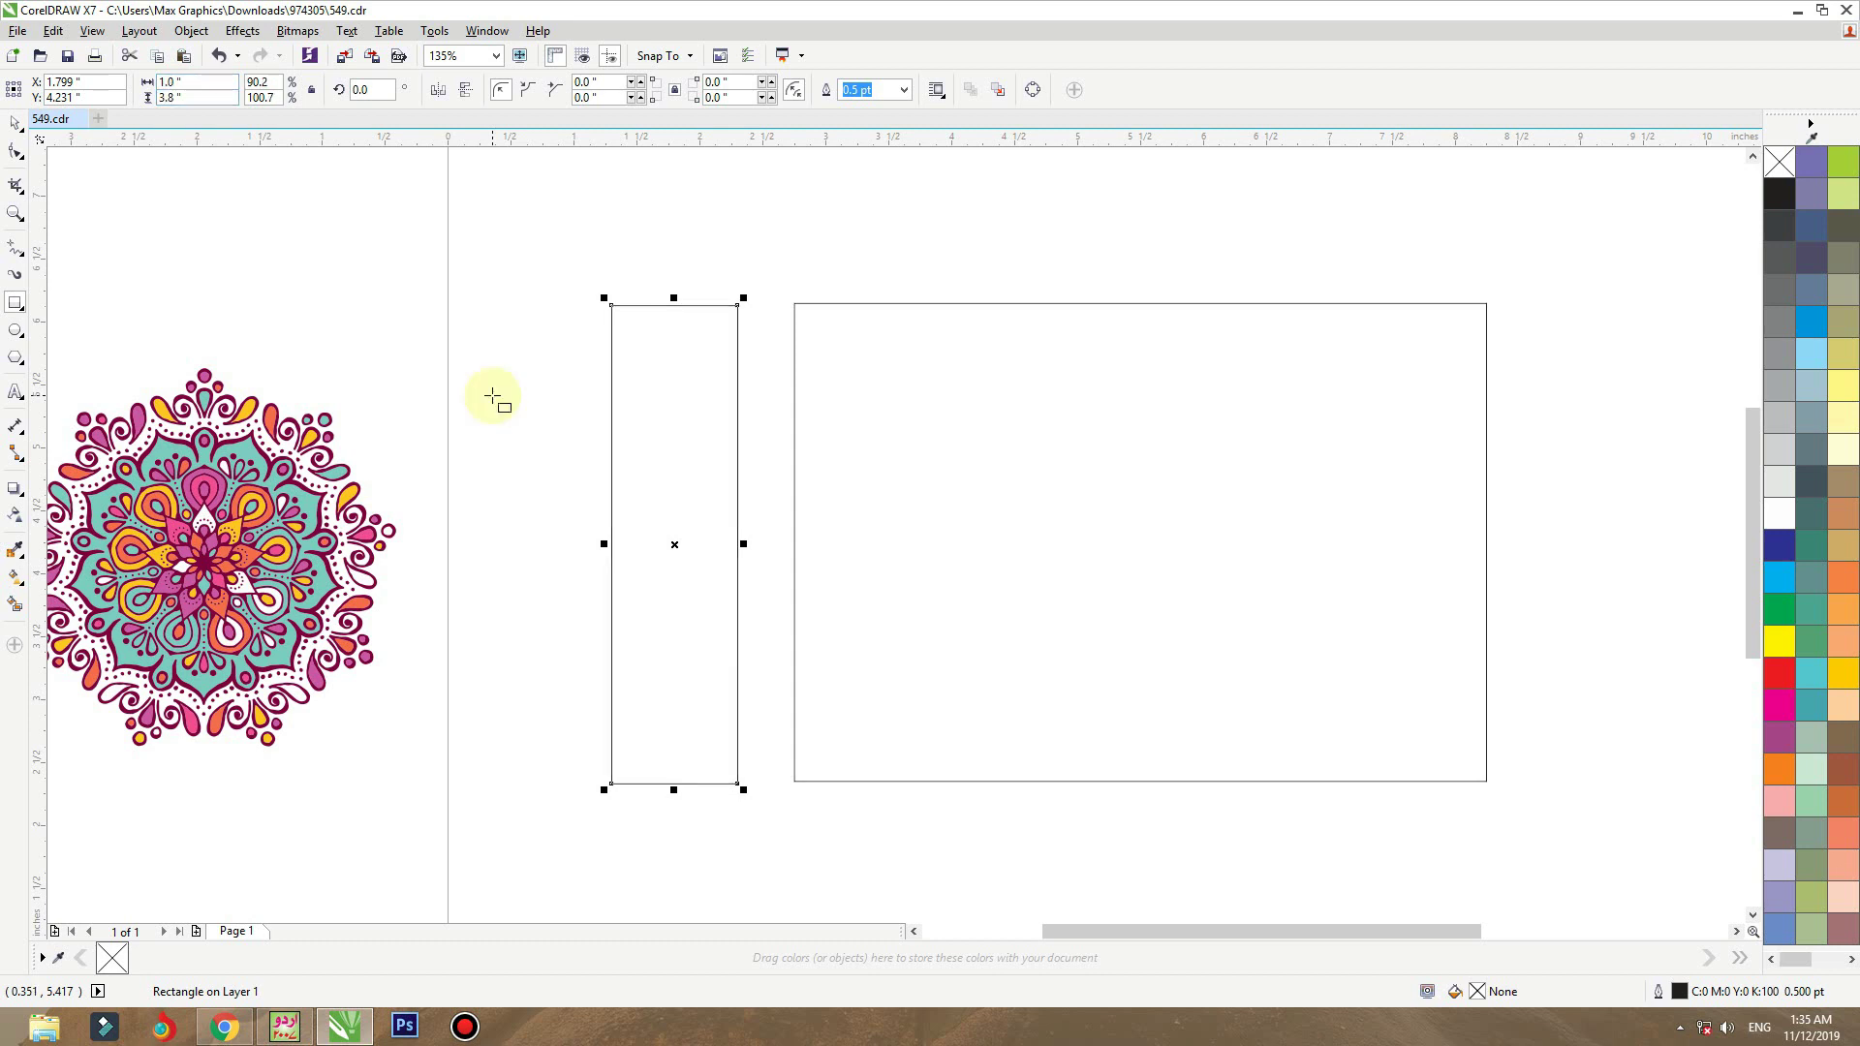
- Snap the narrow rectangle to the main rectangle's left edge and place a copy against its right edge
drag(740, 308, 796, 306)
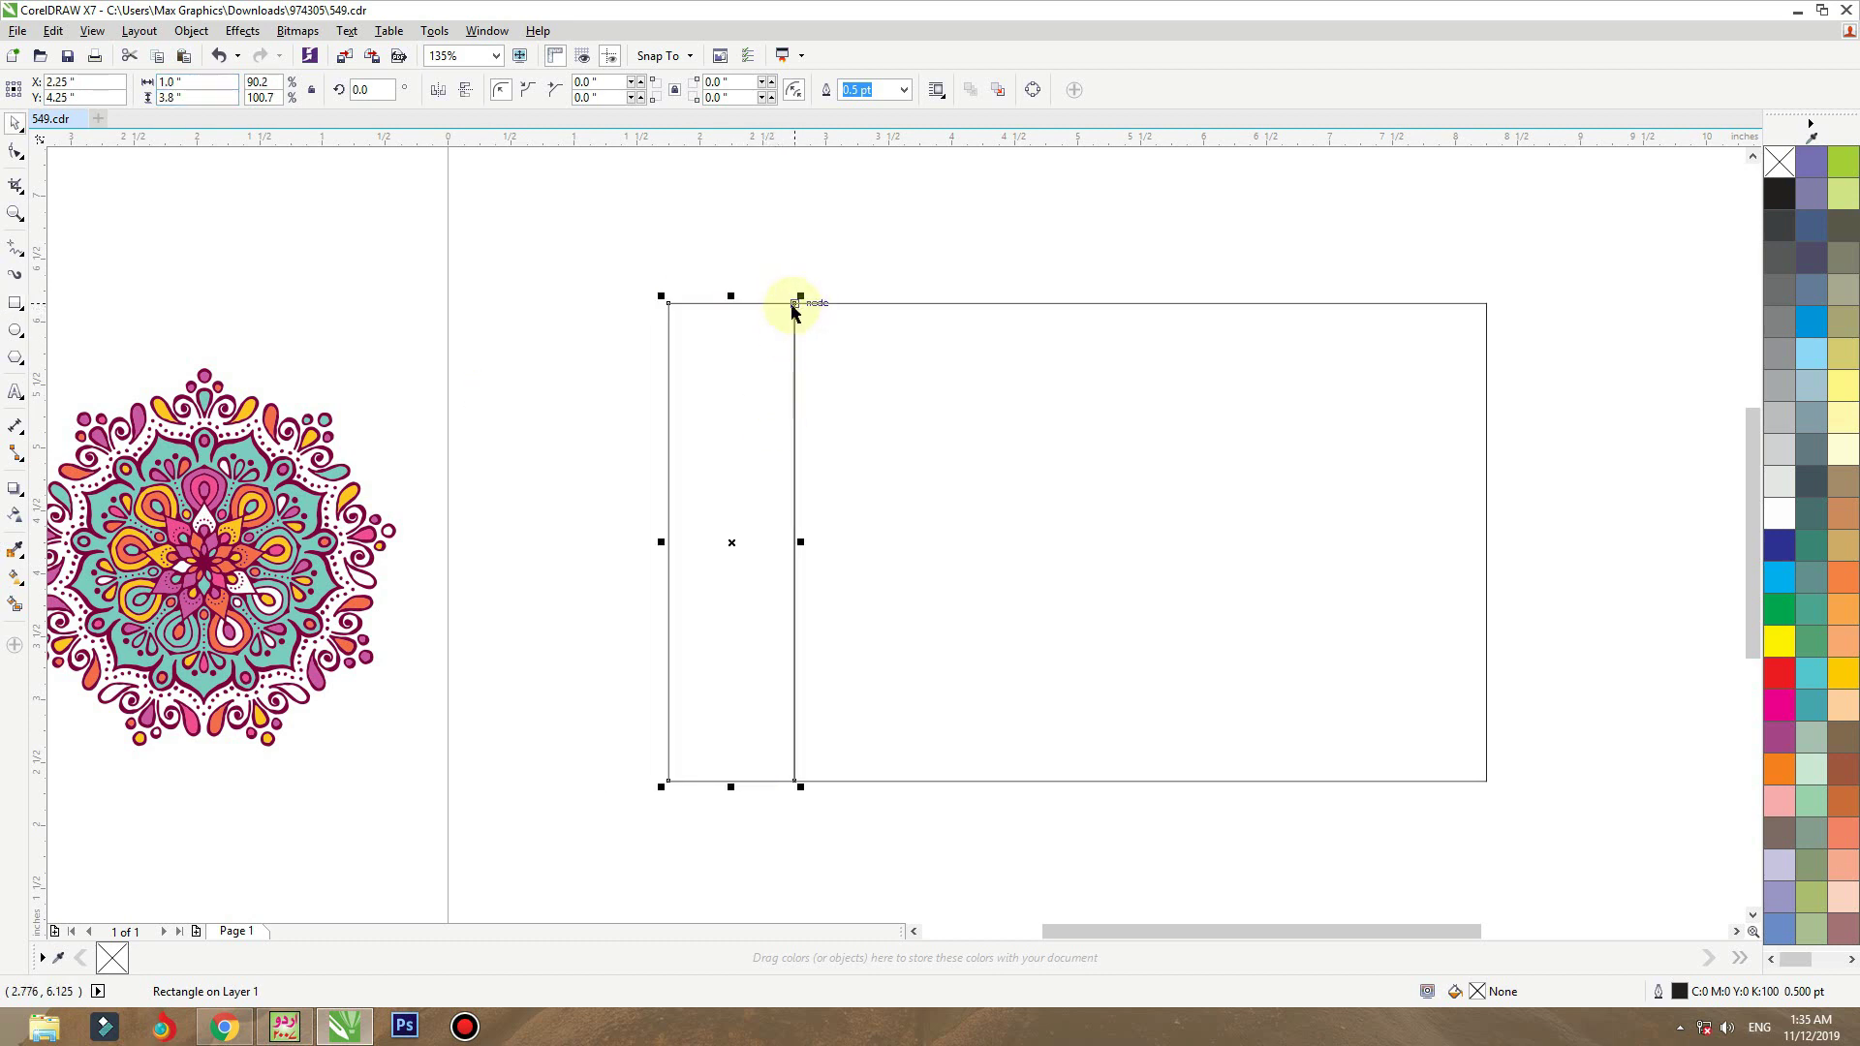
drag(667, 305, 1488, 304)
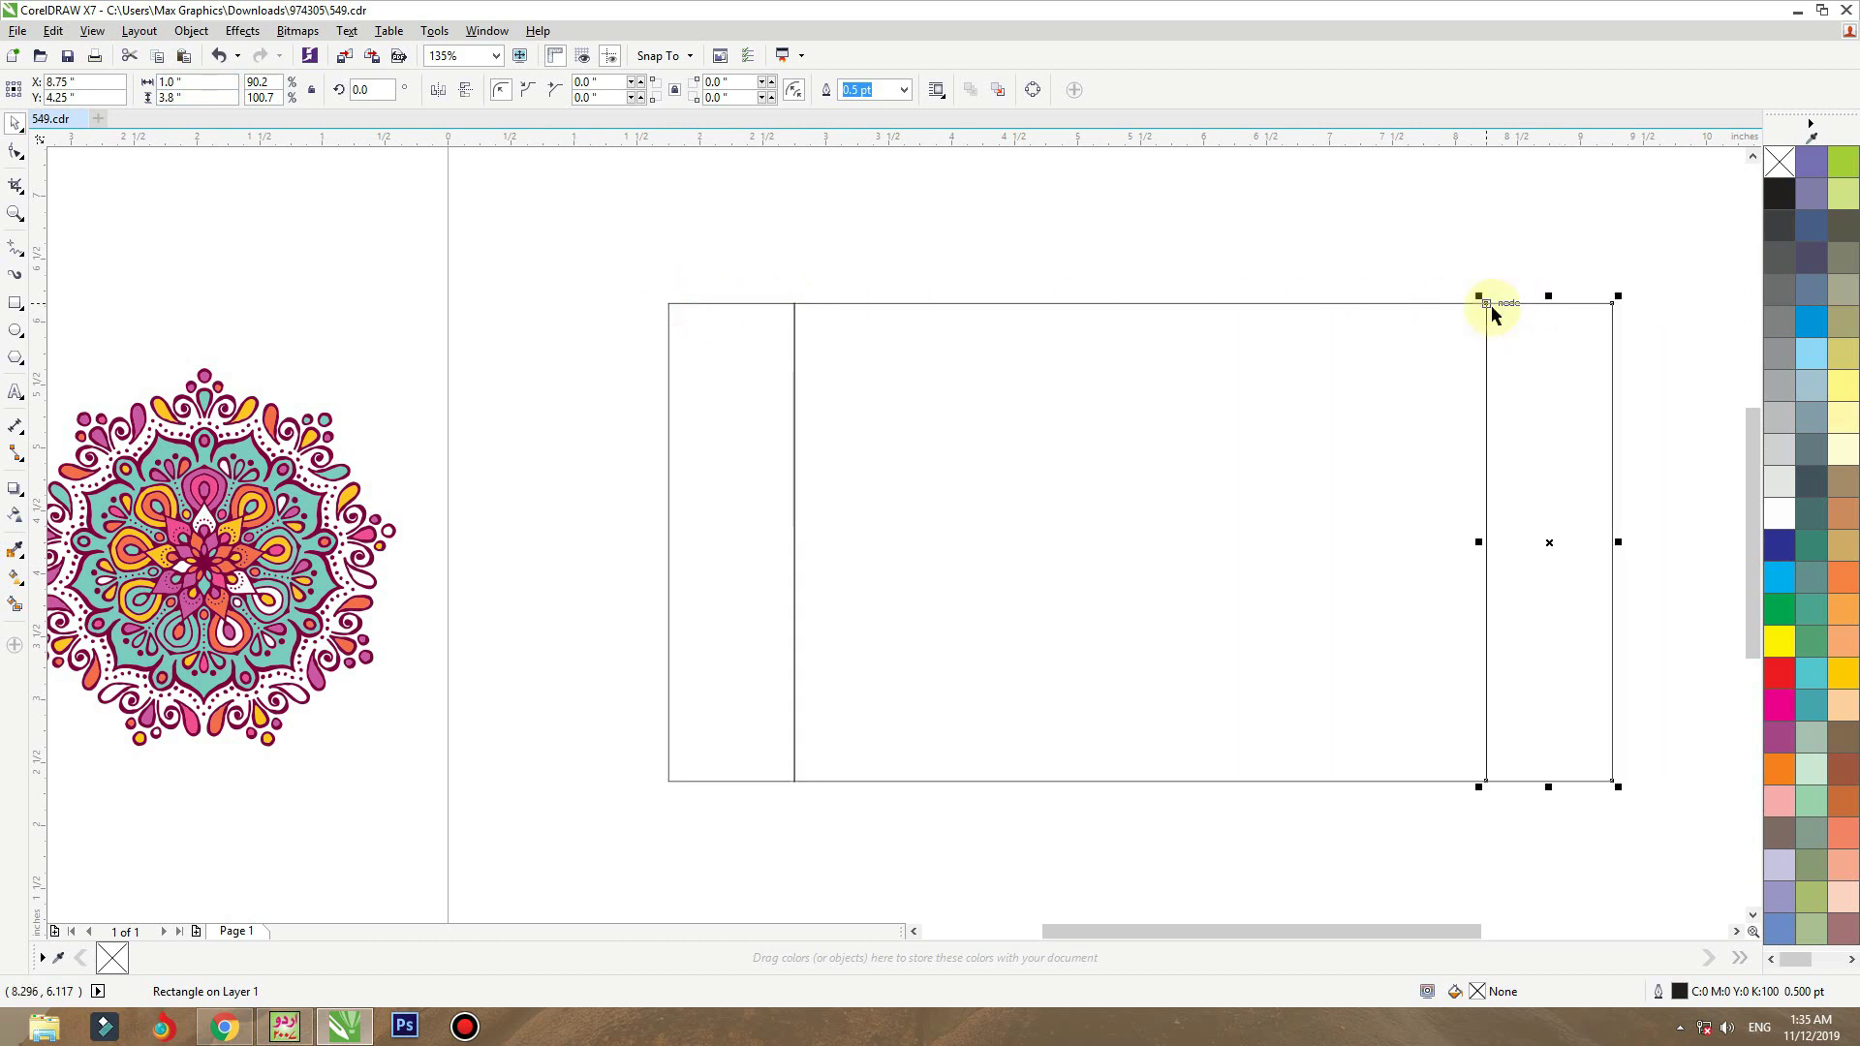
click(975, 393)
- Draw a 5.5 by 1.0 inch horizontal rectangle above the main rectangle
click(15, 303)
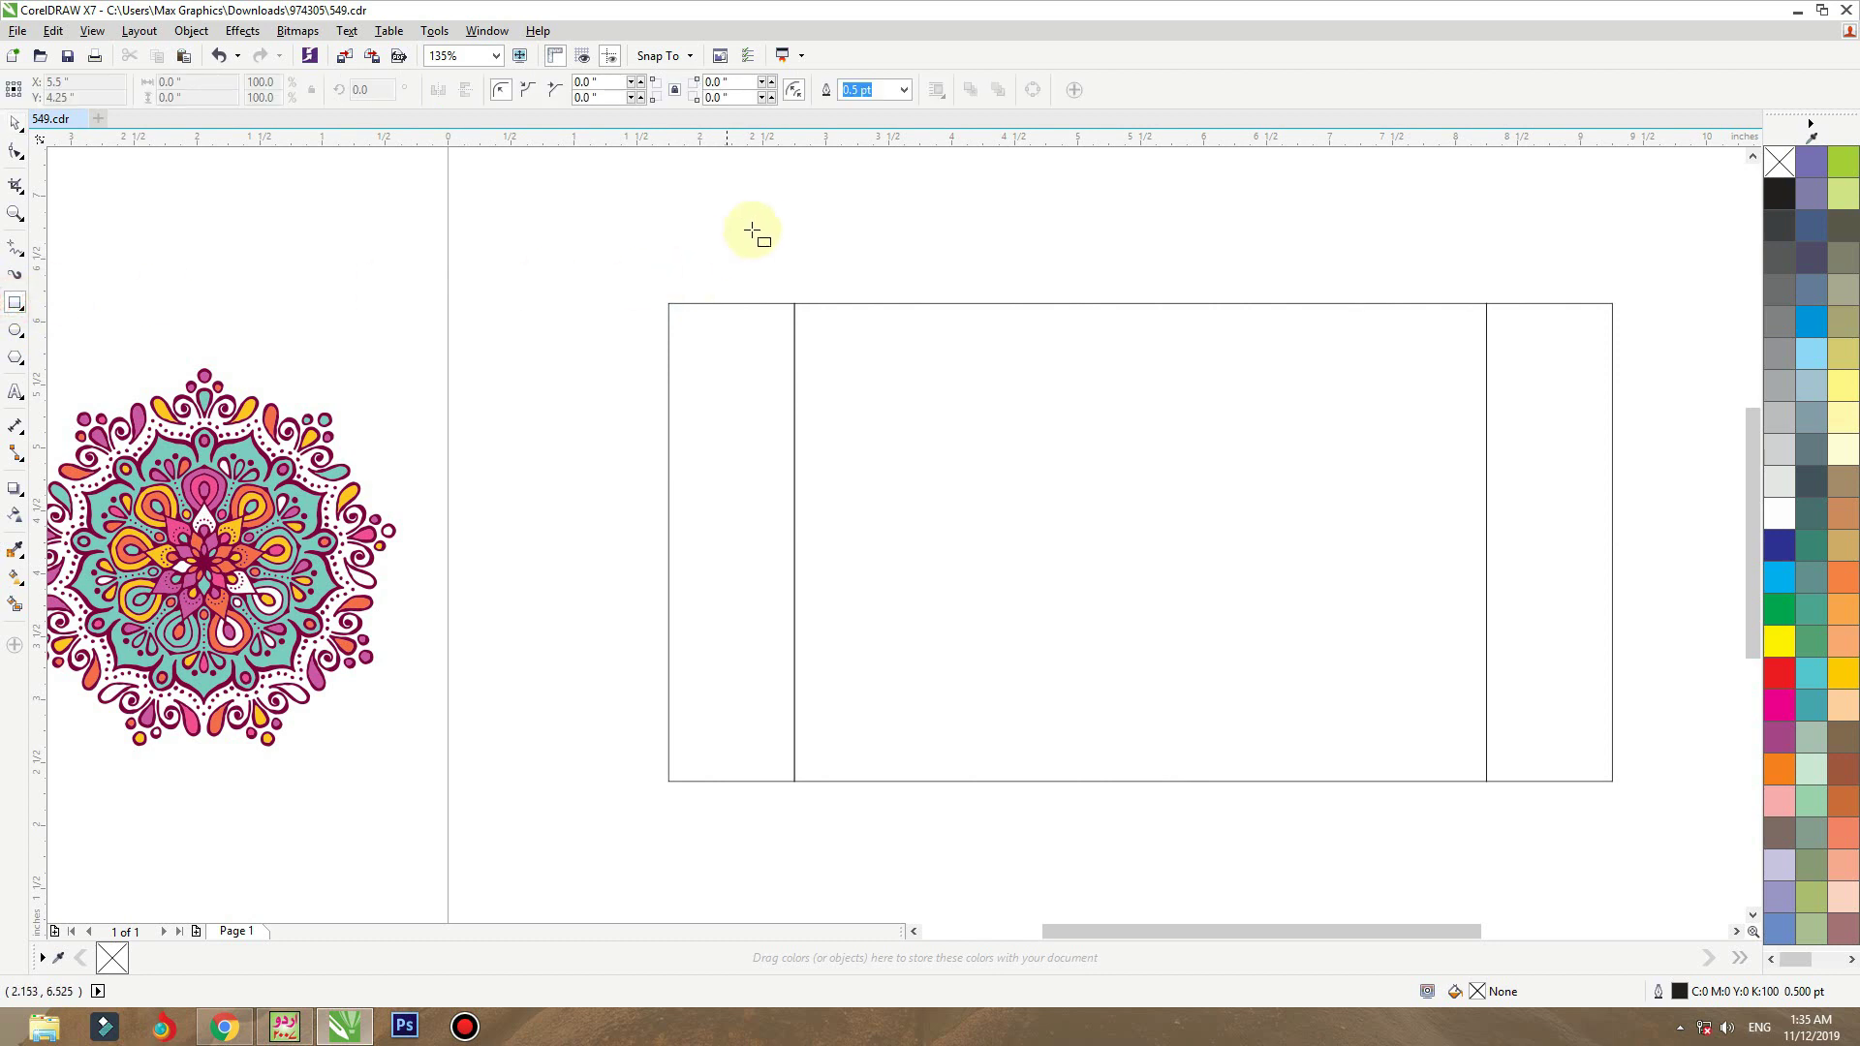
drag(765, 221, 1137, 274)
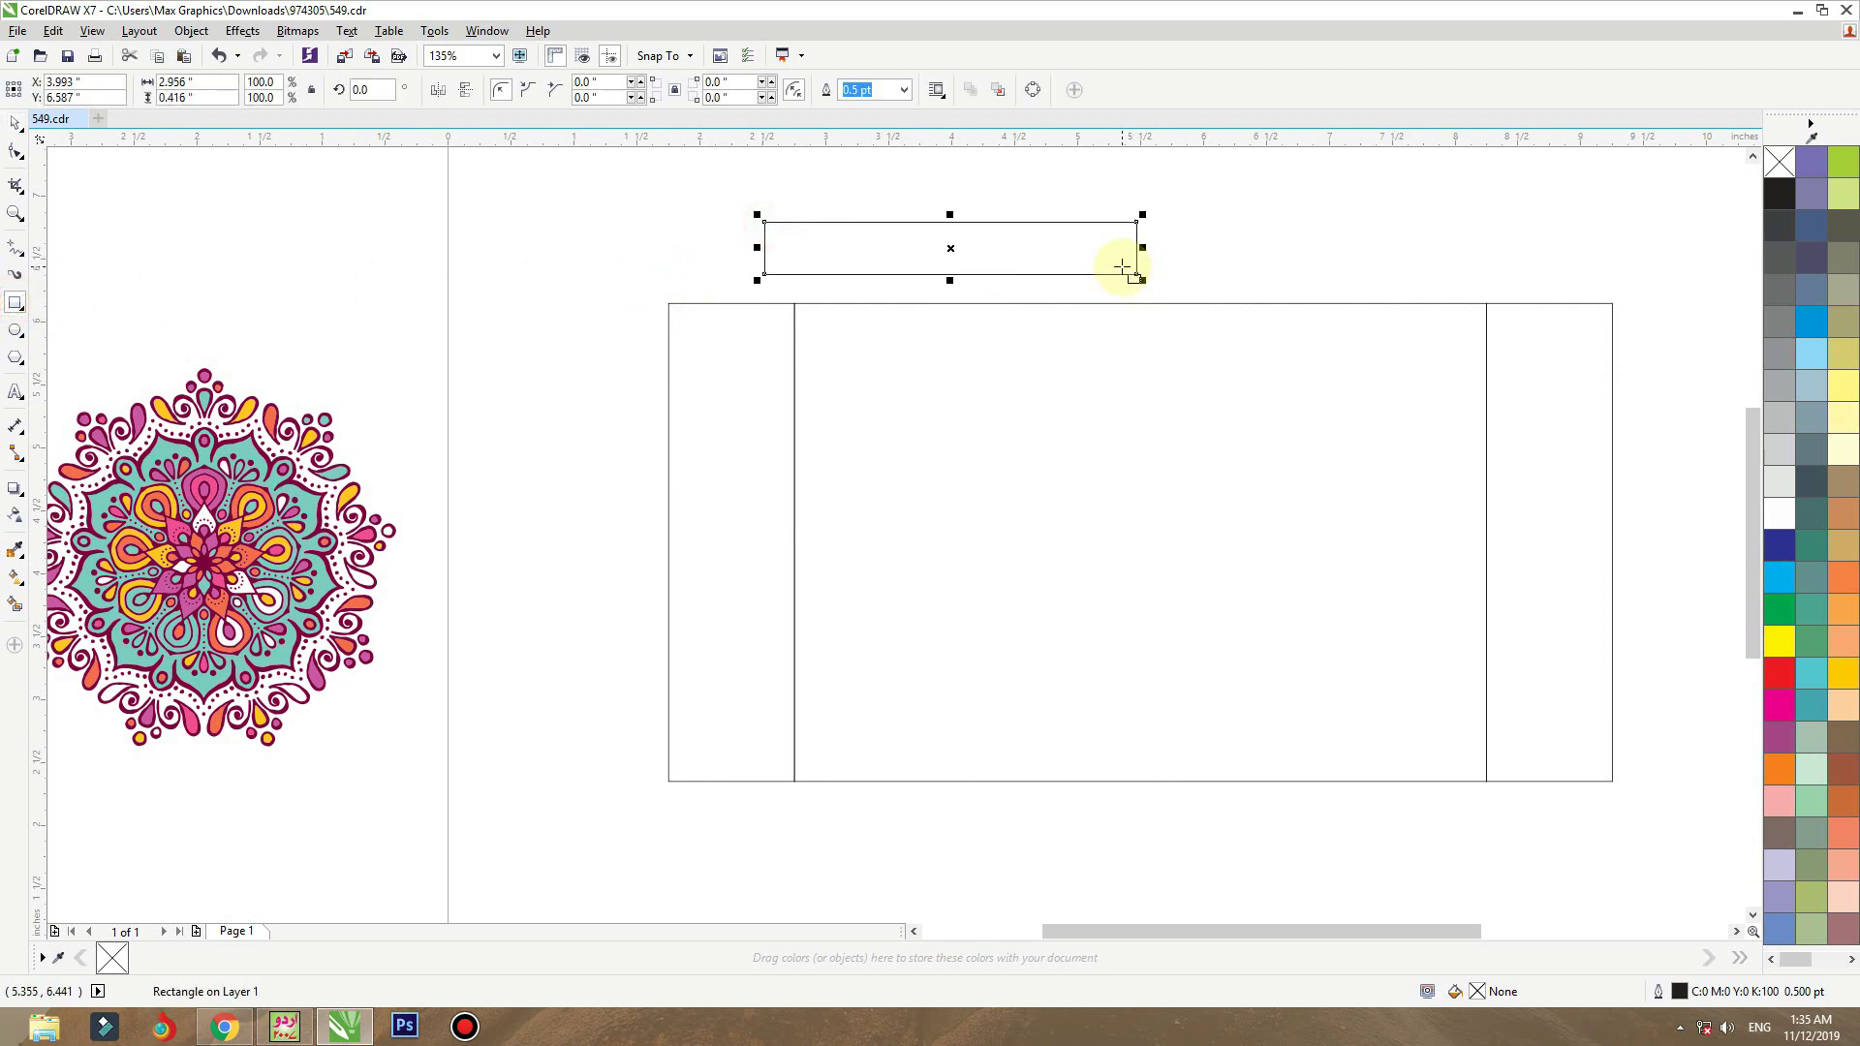
click(201, 86)
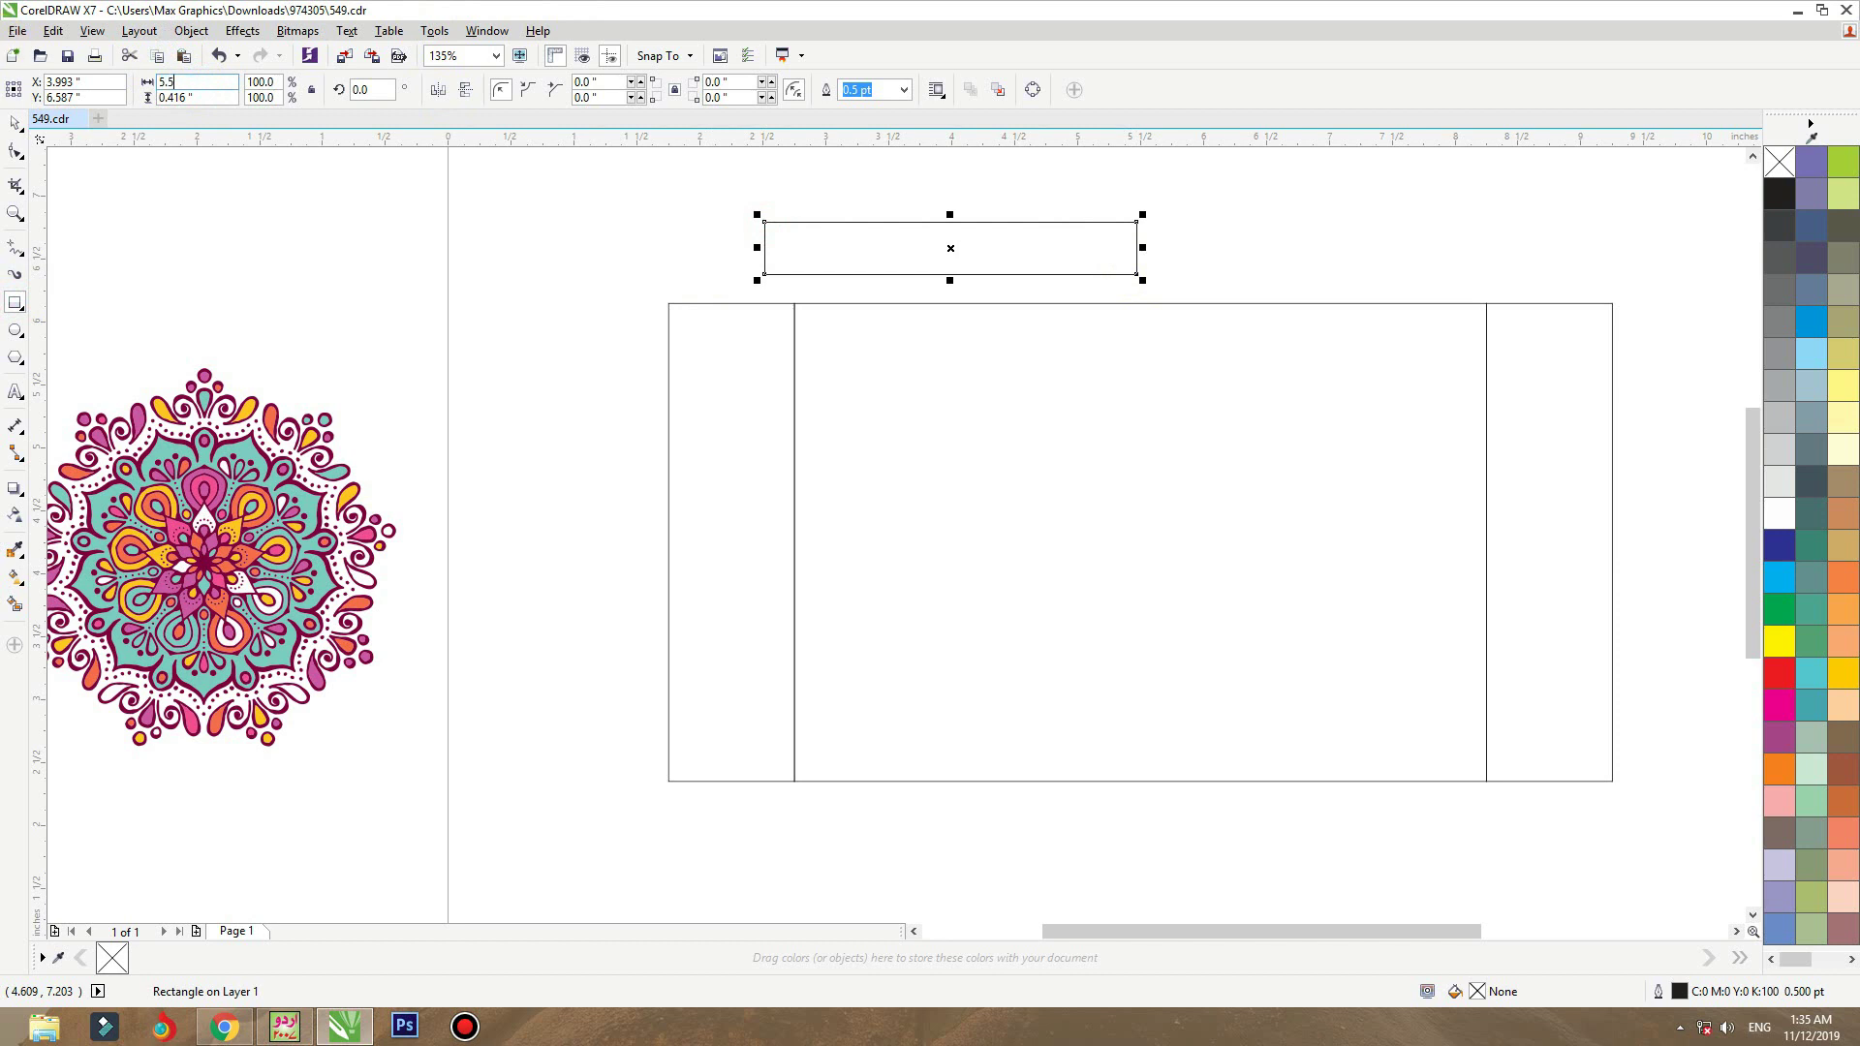
key(Tab)
text(1)
key(Return)
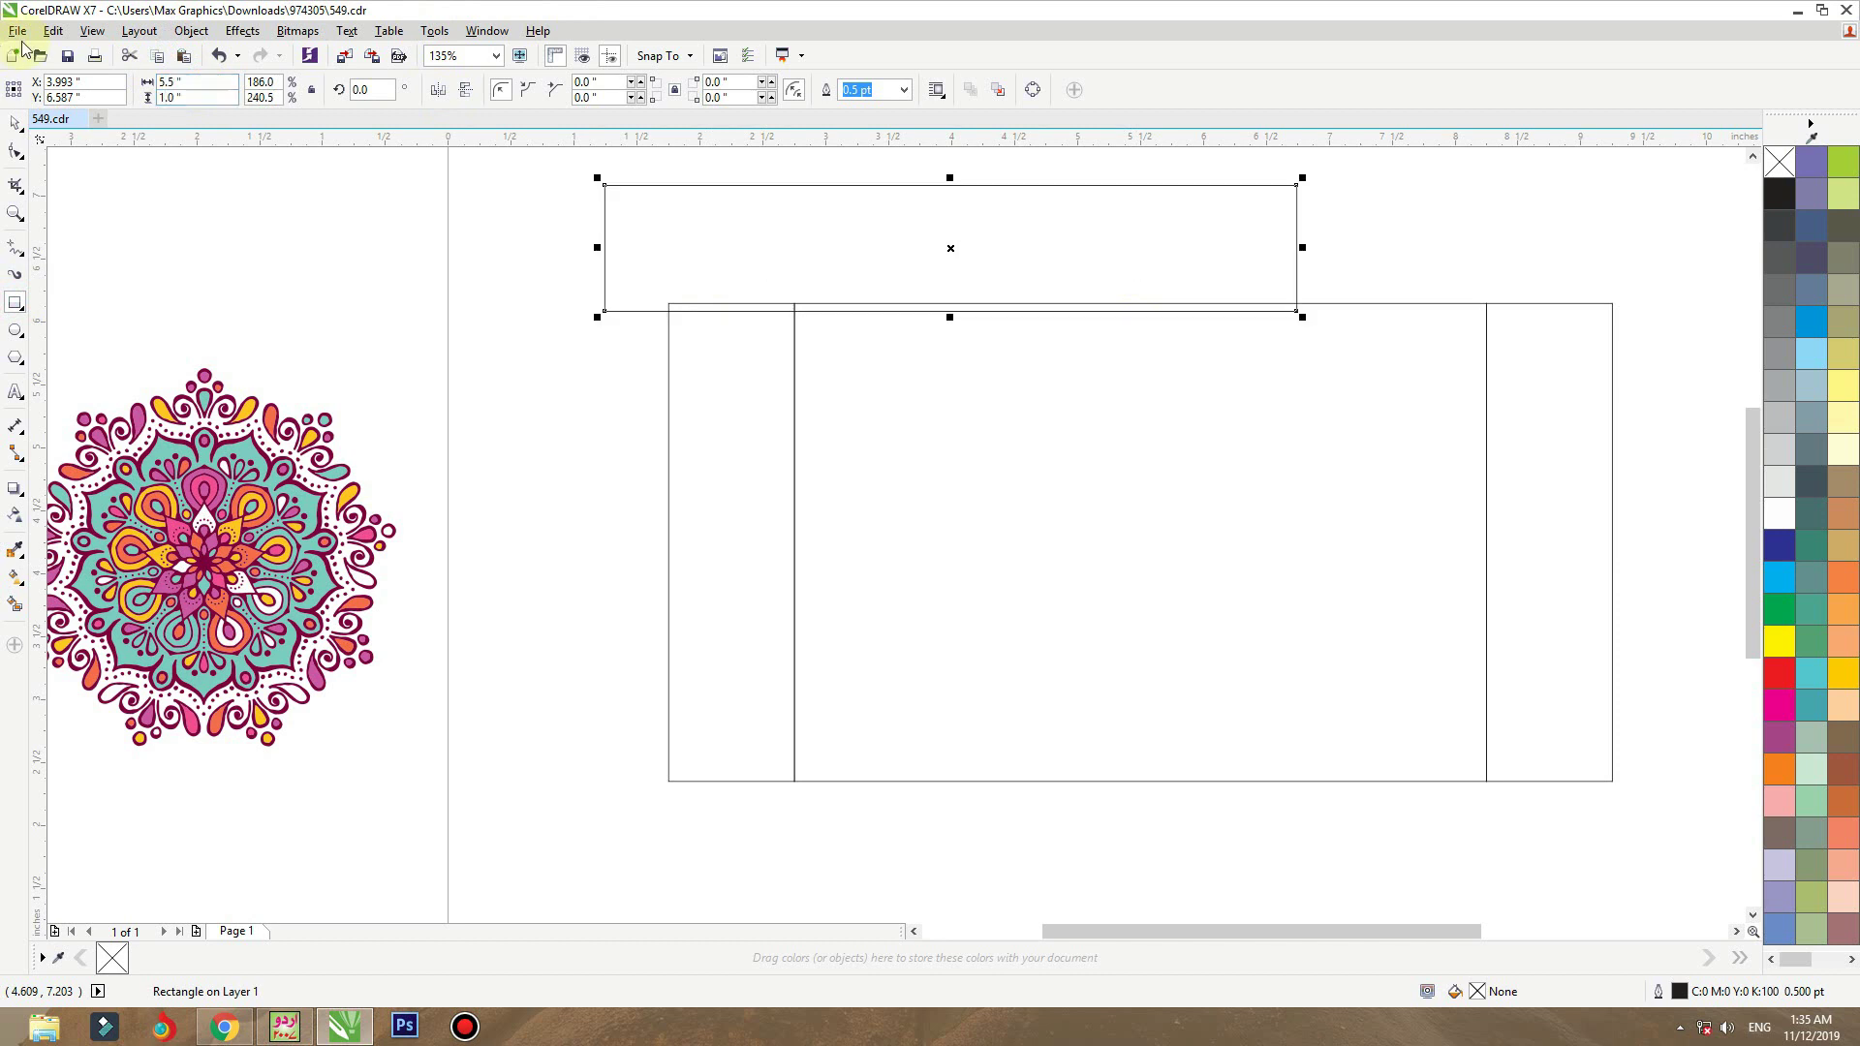
- Centre the horizontal flap over the main rectangle, snap it to the top edge and copy it to the bottom edge
key(space)
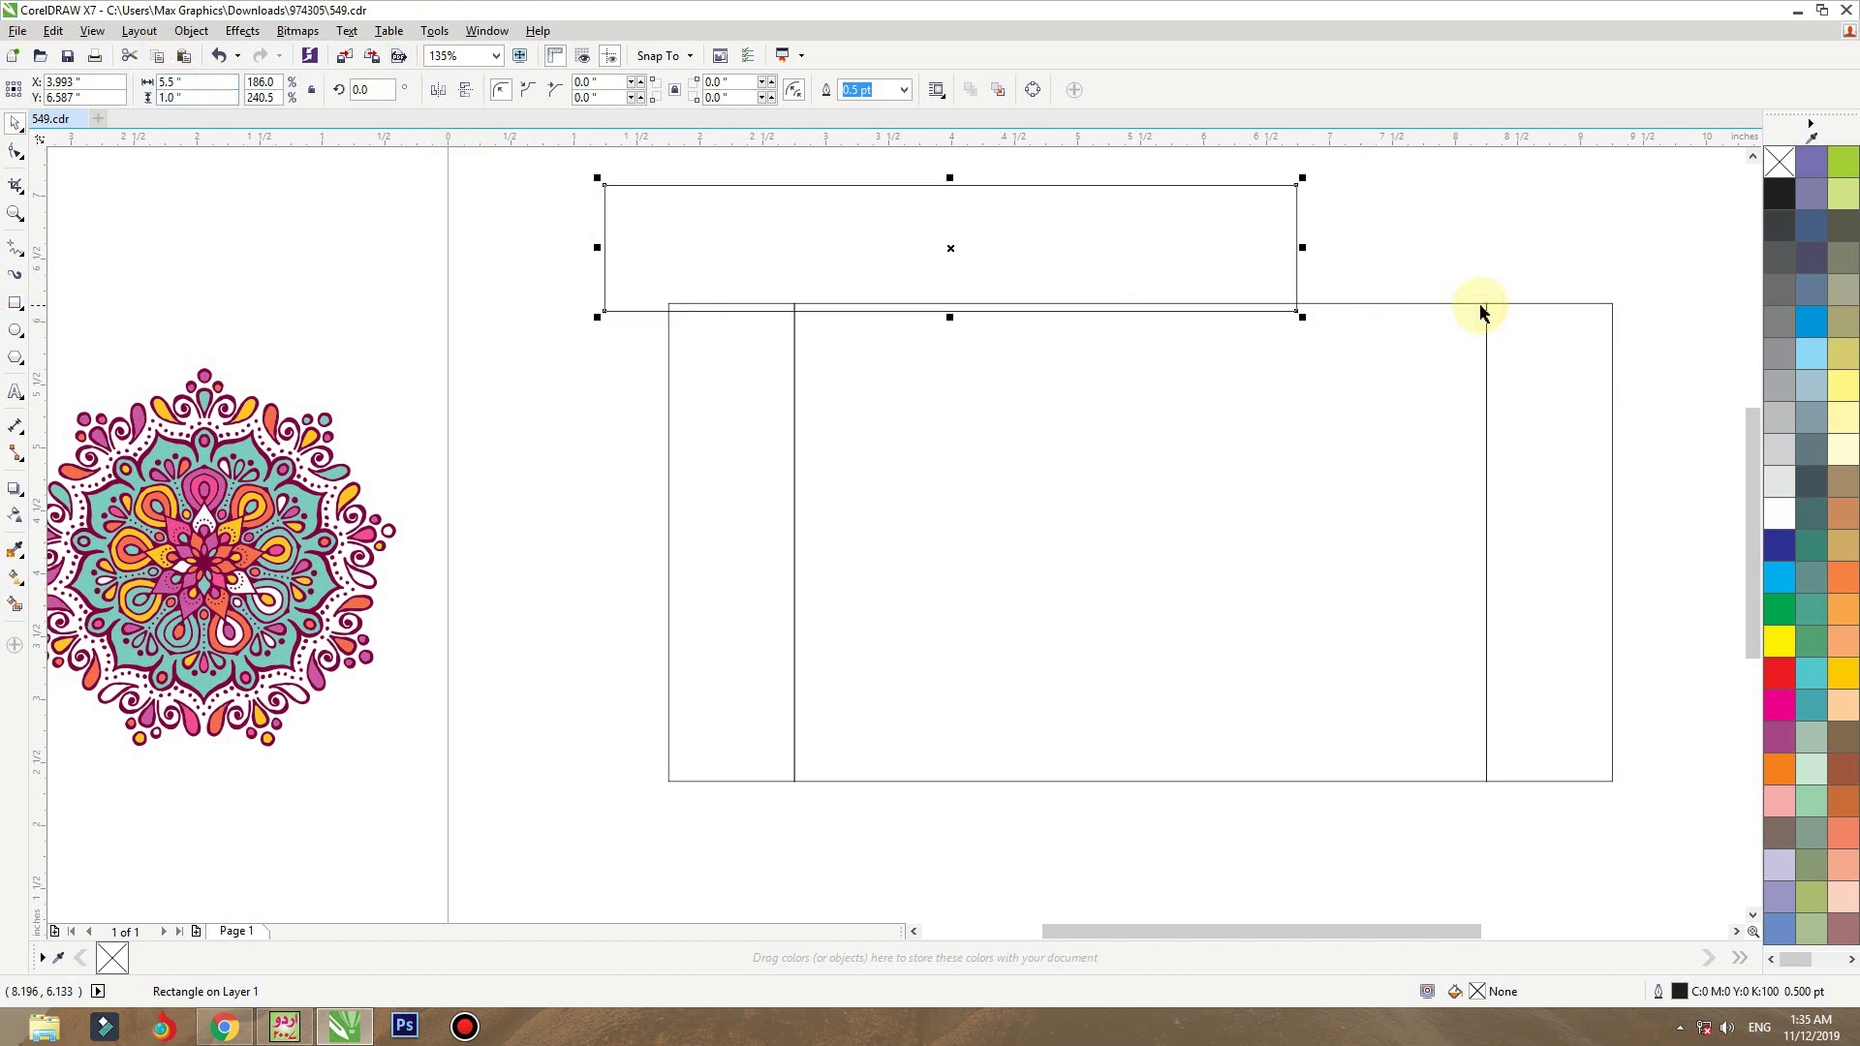
shift+click(1482, 305)
key(c)
click(1524, 258)
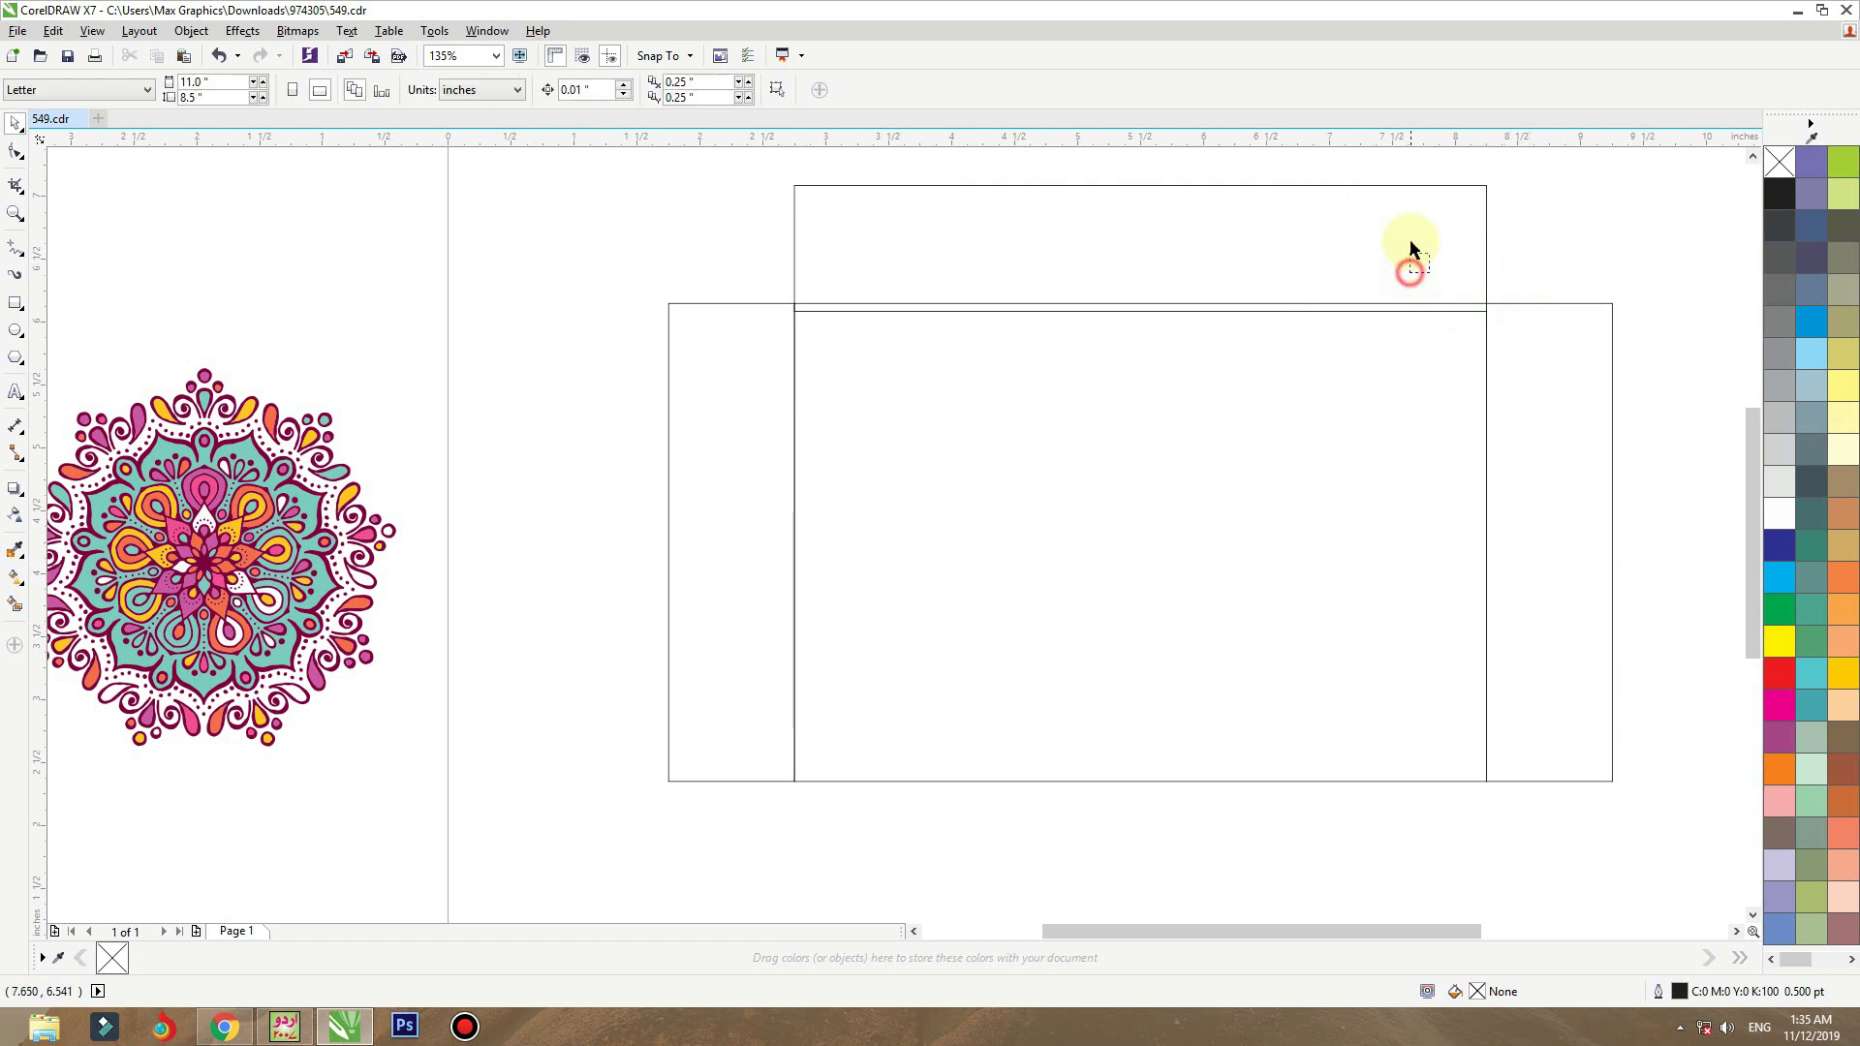
mouse_move(1484, 272)
mouse_down()
mouse_move(1486, 229)
mouse_move(1487, 303)
mouse_up()
drag(1489, 173, 1474, 624)
drag(1490, 174, 1479, 786)
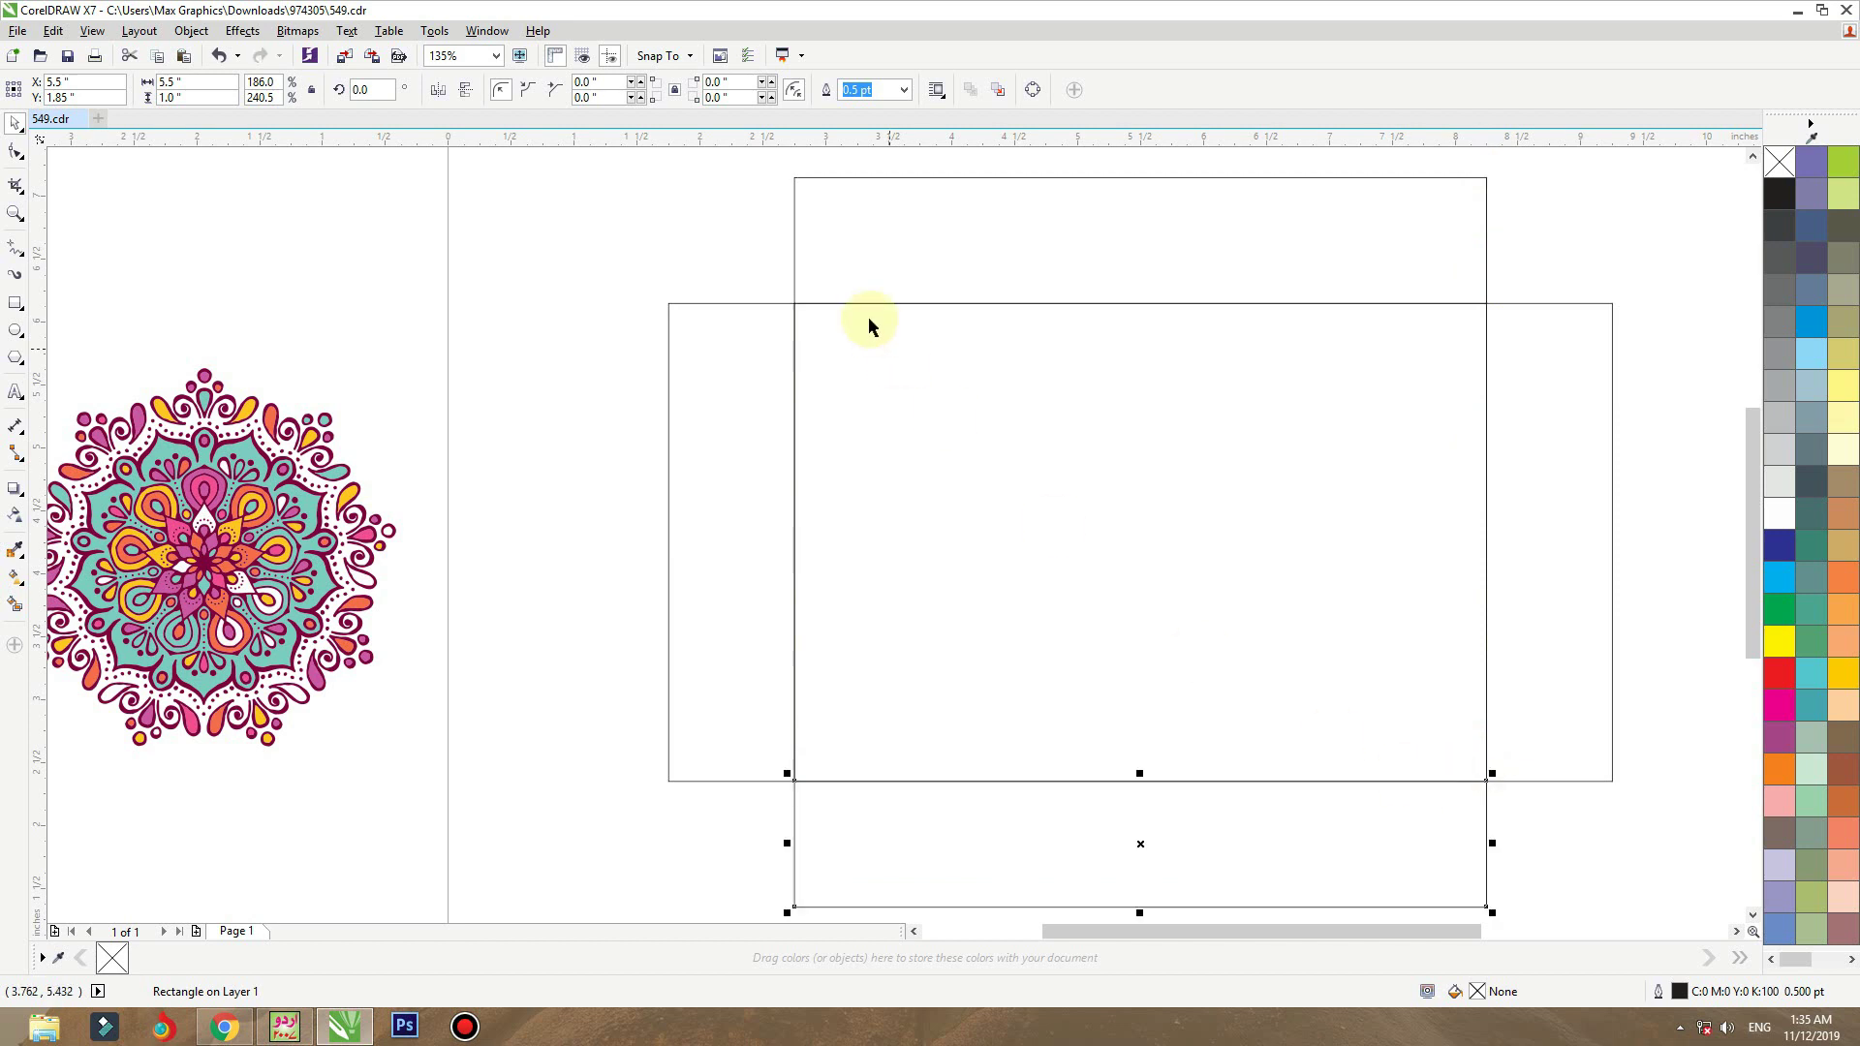
- Select all five rectangles of the box layout and fill them with red
scroll(863, 320, down, 3)
drag(1337, 224, 755, 630)
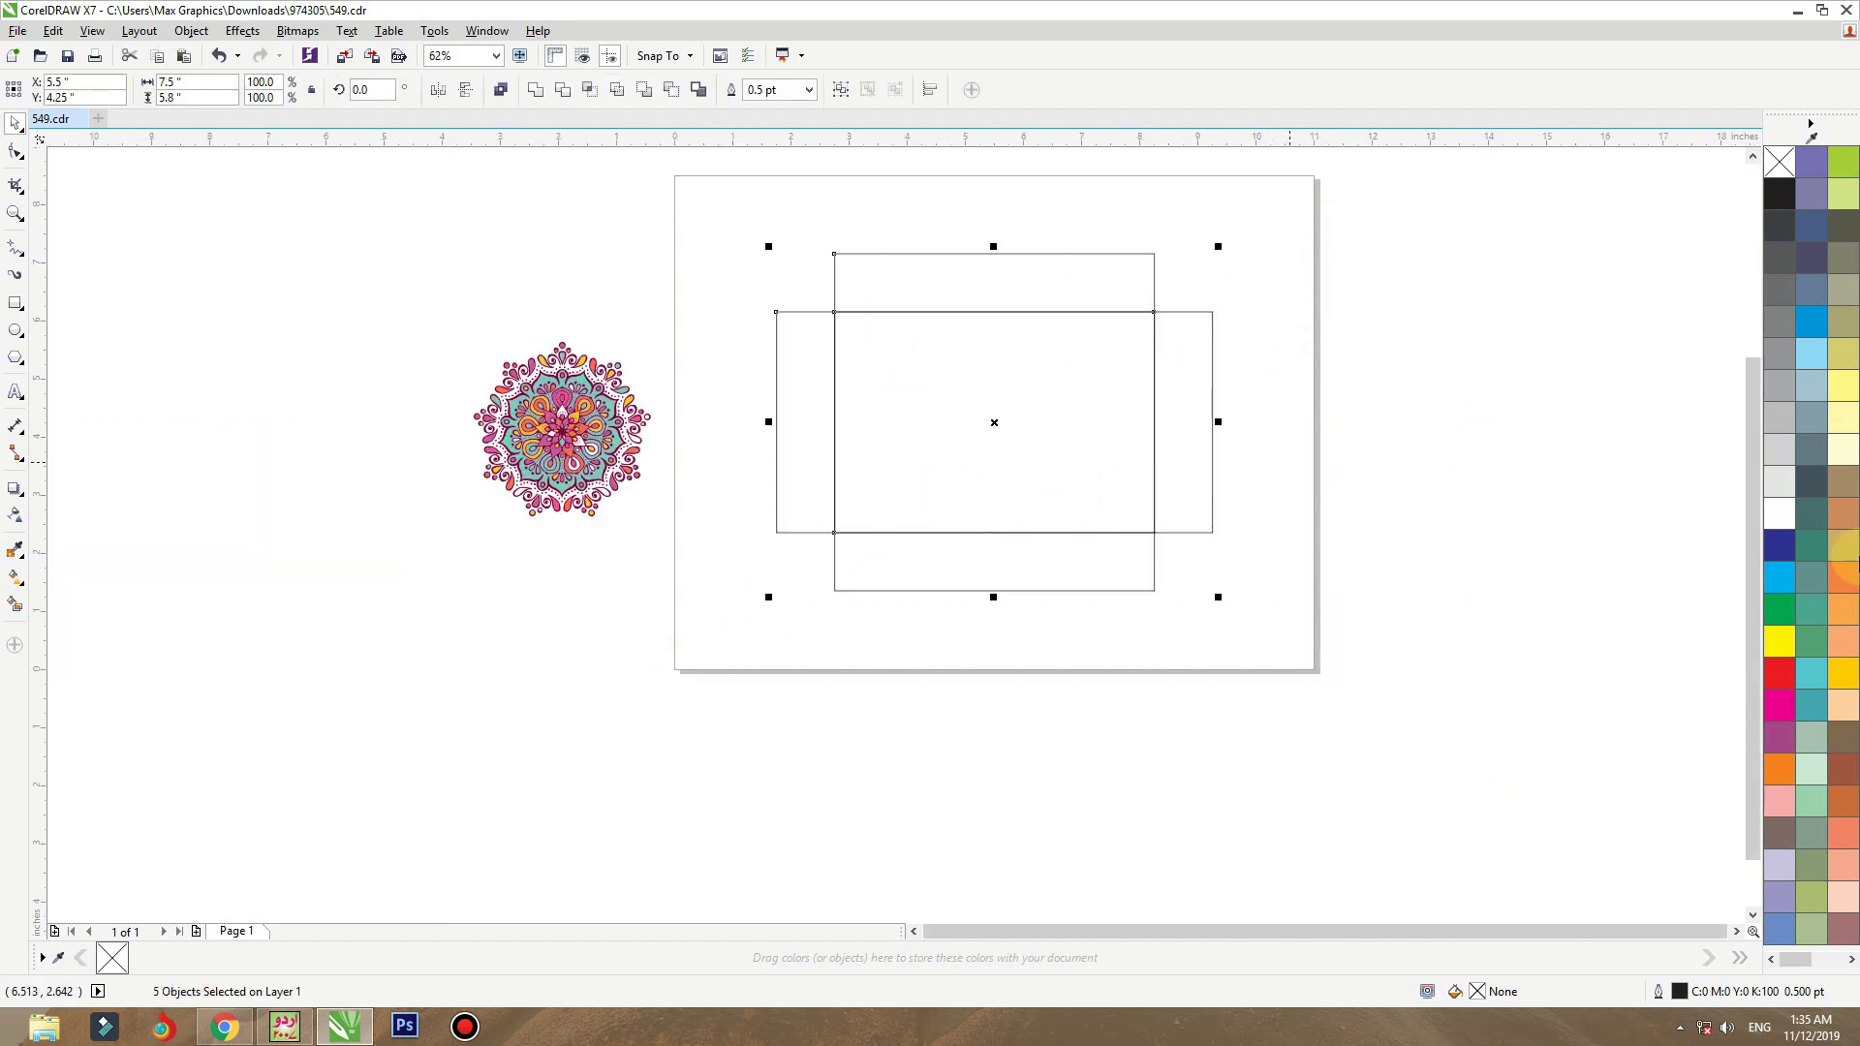
click(1780, 672)
- Fill the central rectangle with pale yellow (Y:60) and remove its outline
drag(1316, 218, 435, 635)
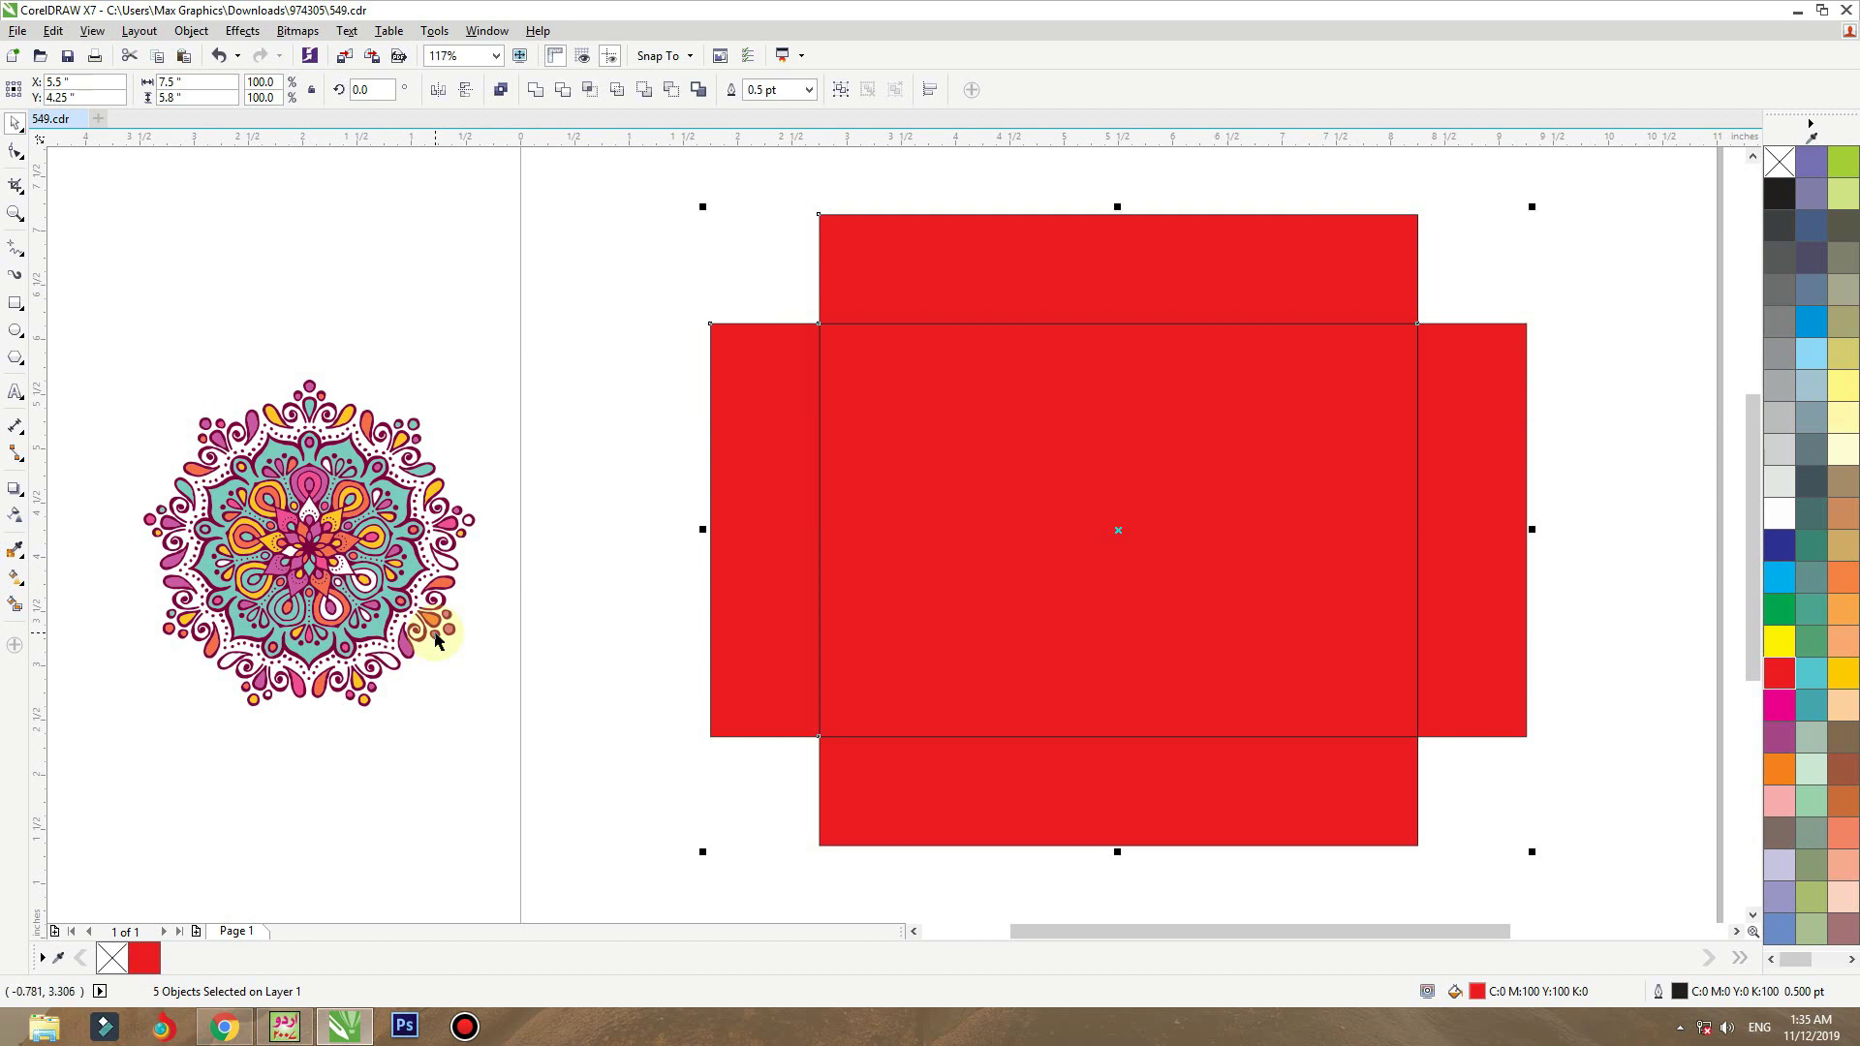
click(1030, 456)
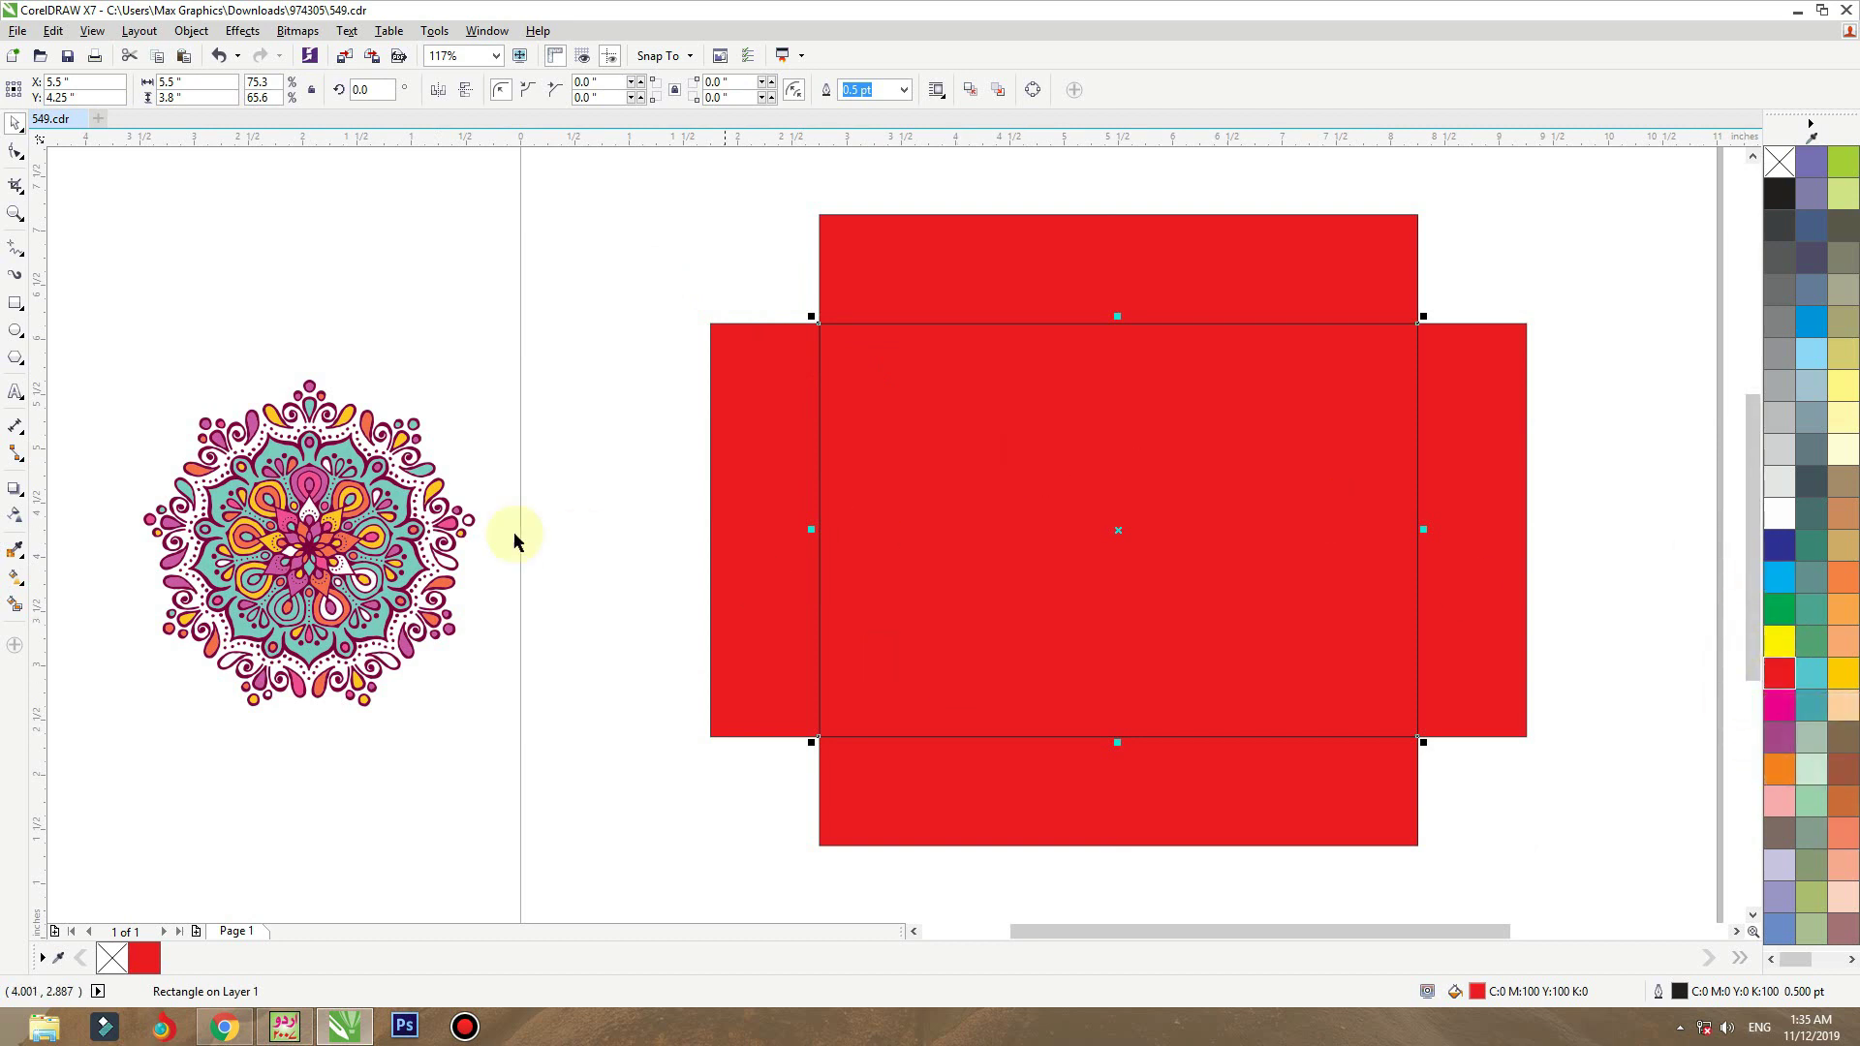
drag(413, 559, 446, 539)
key(ctrl+z)
click(937, 544)
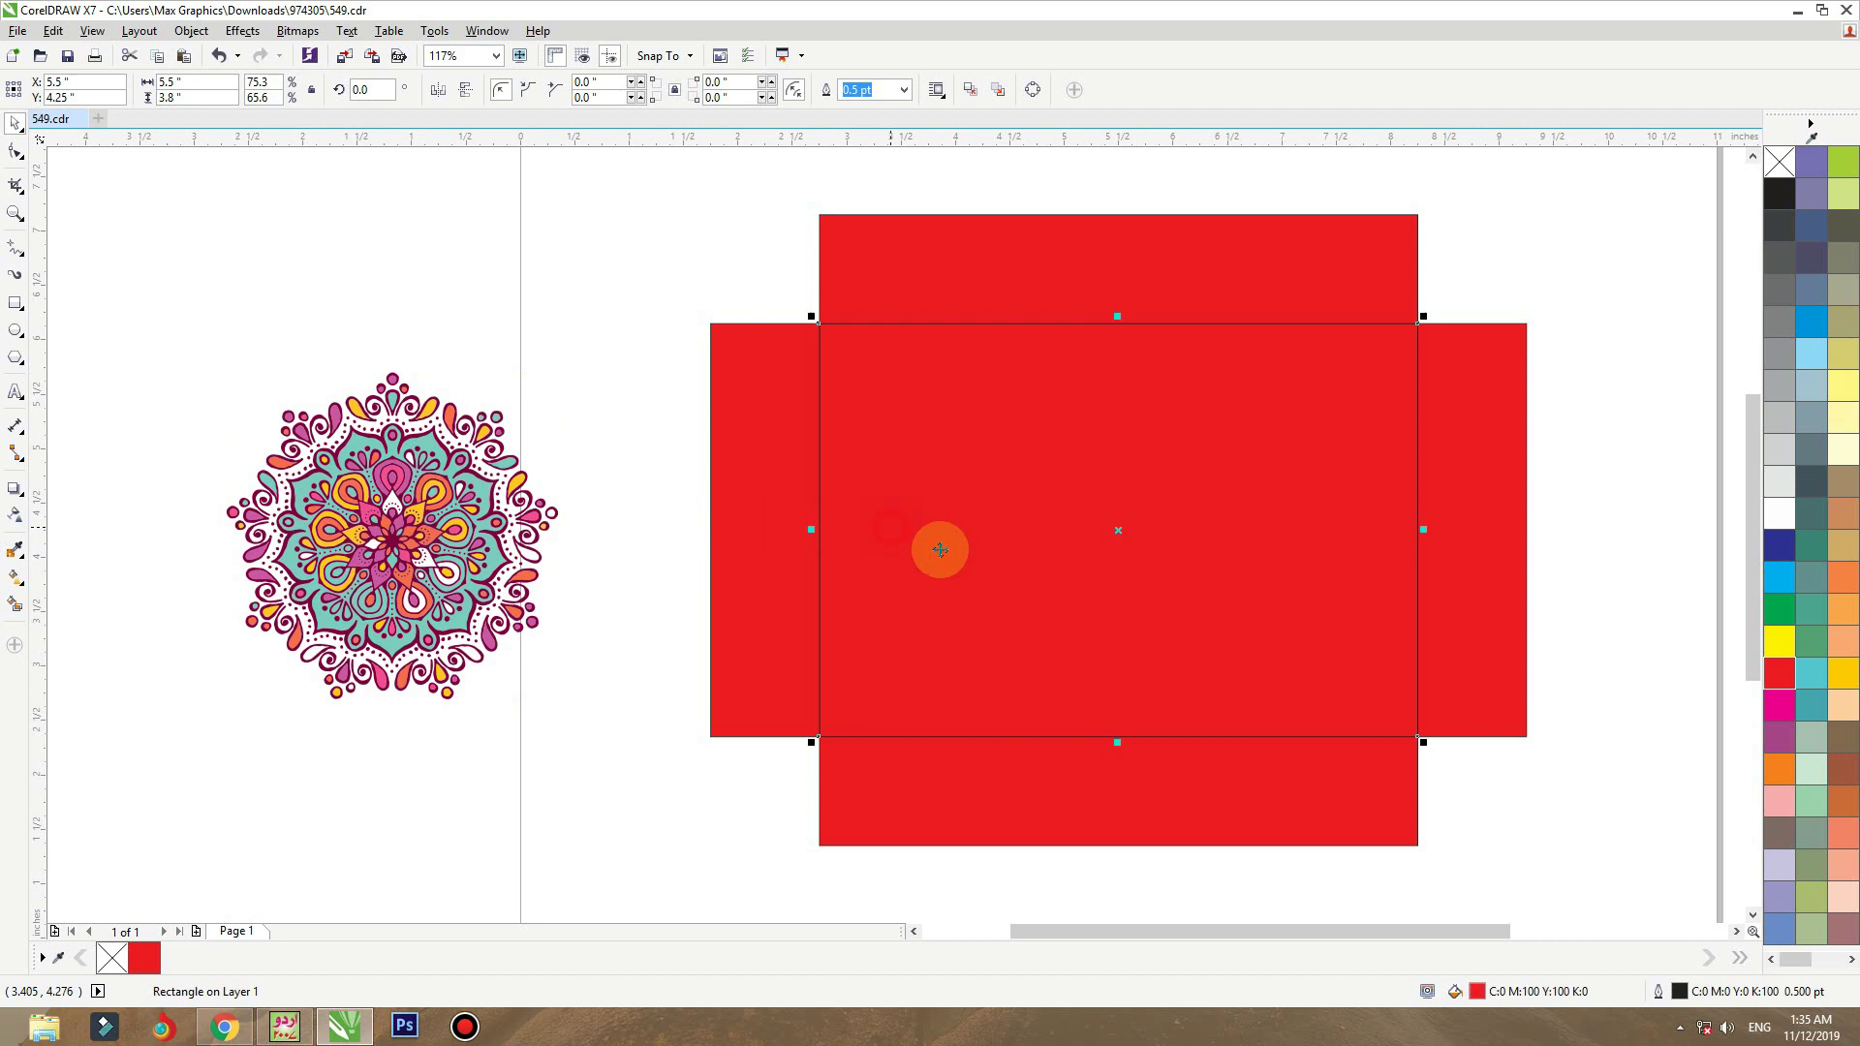
click(1848, 386)
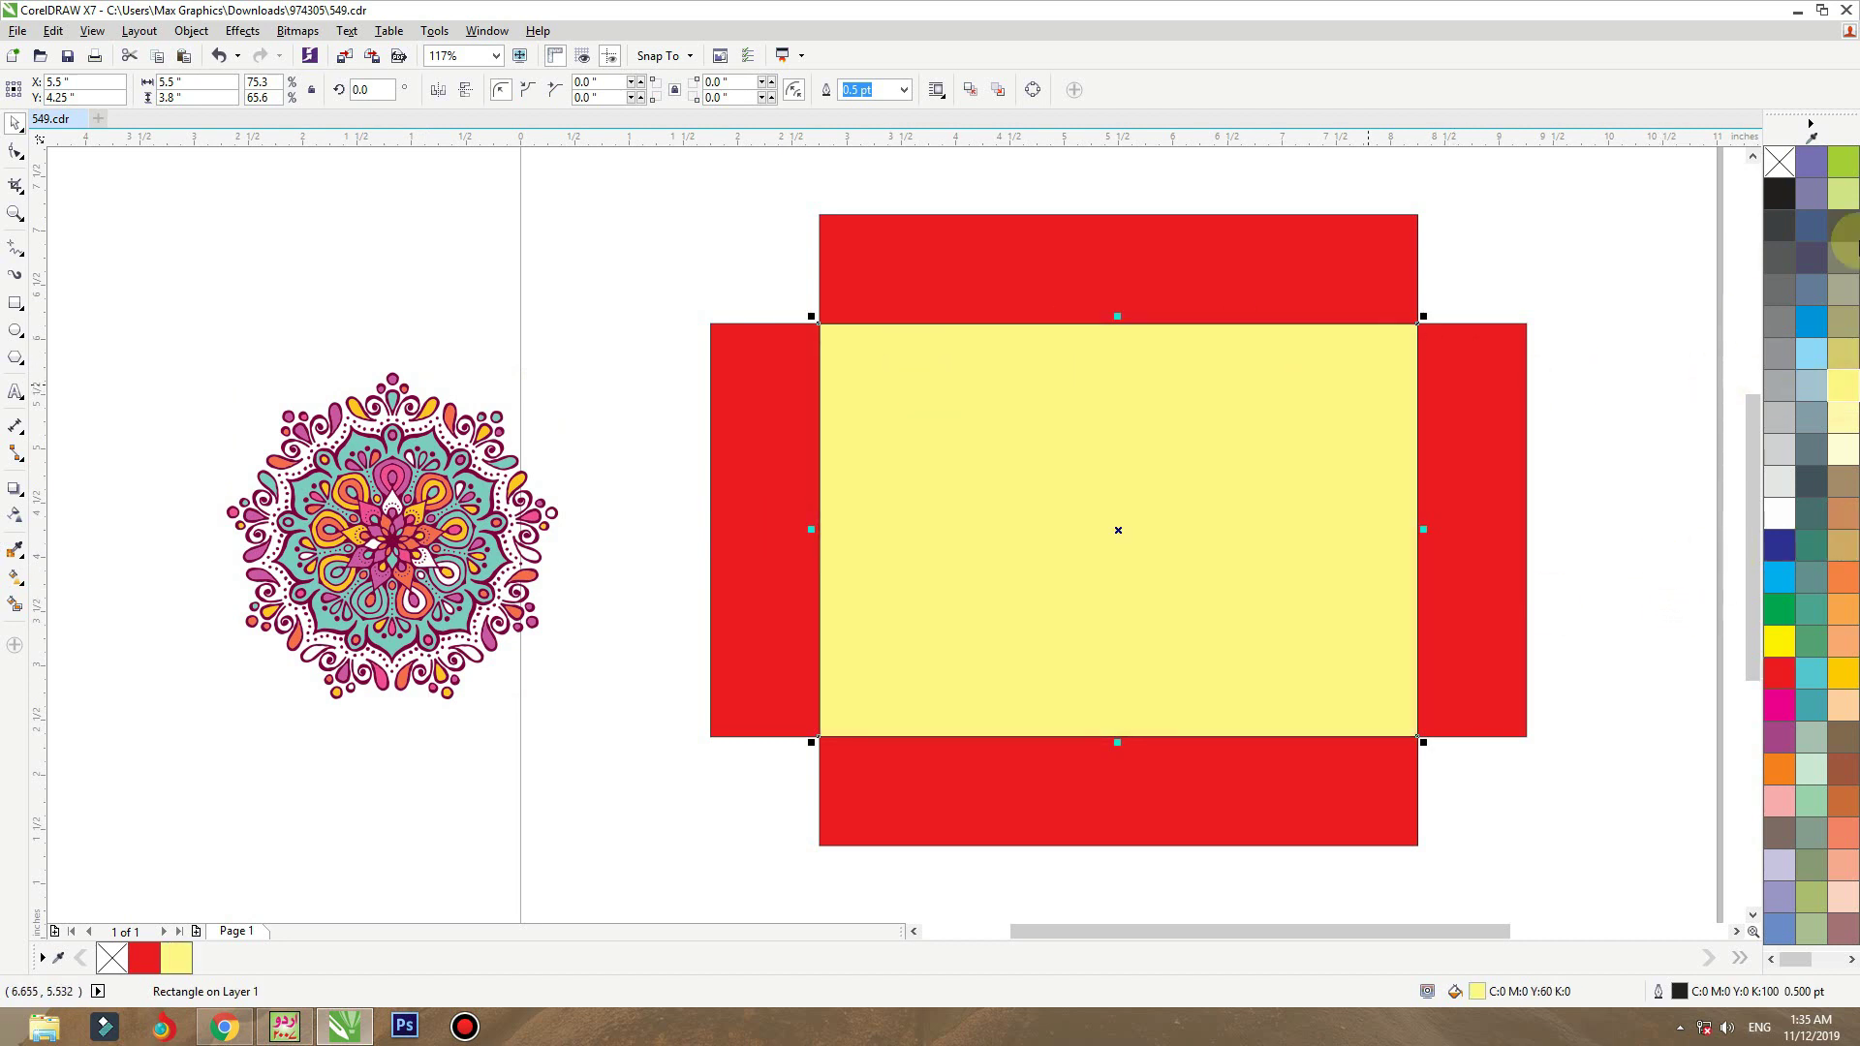
right_click(1777, 161)
- Move the mandala artwork closer to the left side of the box layout
drag(394, 513, 459, 514)
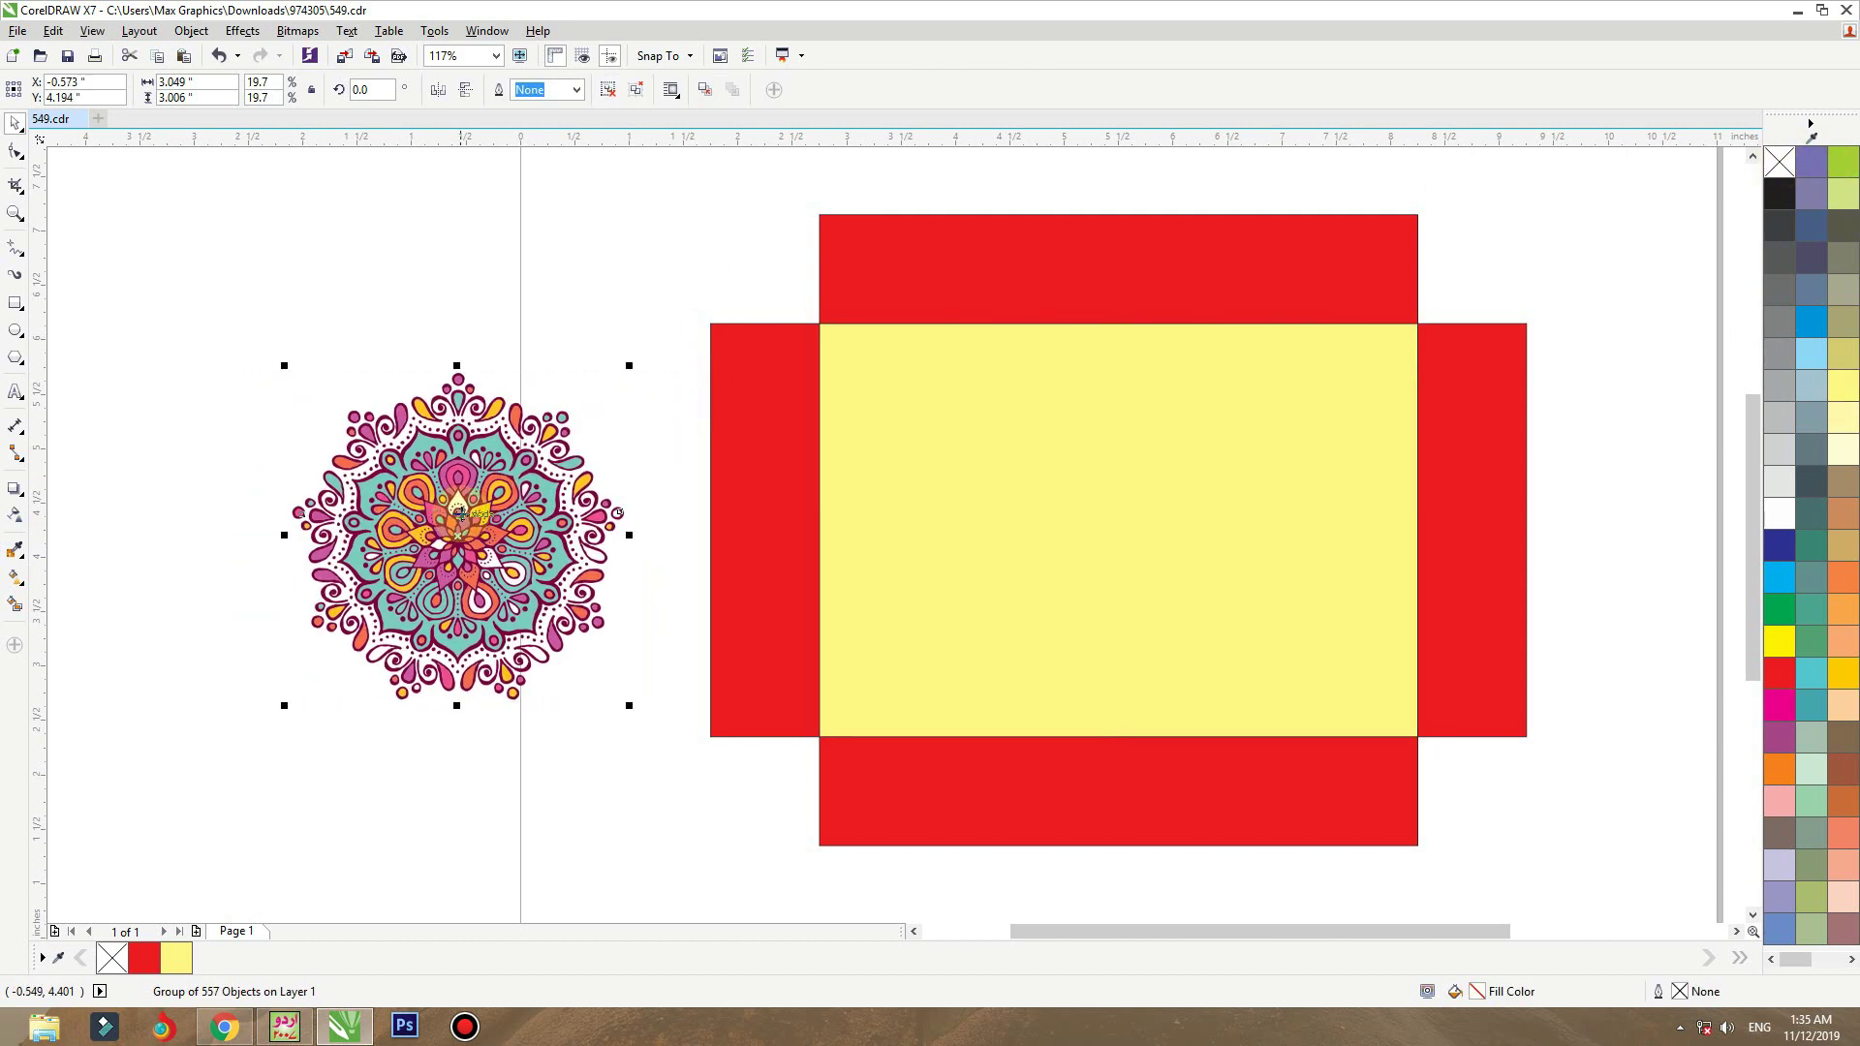
click(856, 495)
click(447, 286)
- Add artistic text below the mandala on three lines: "shangrilla", "sweets & bakers" and the shop's address
click(15, 392)
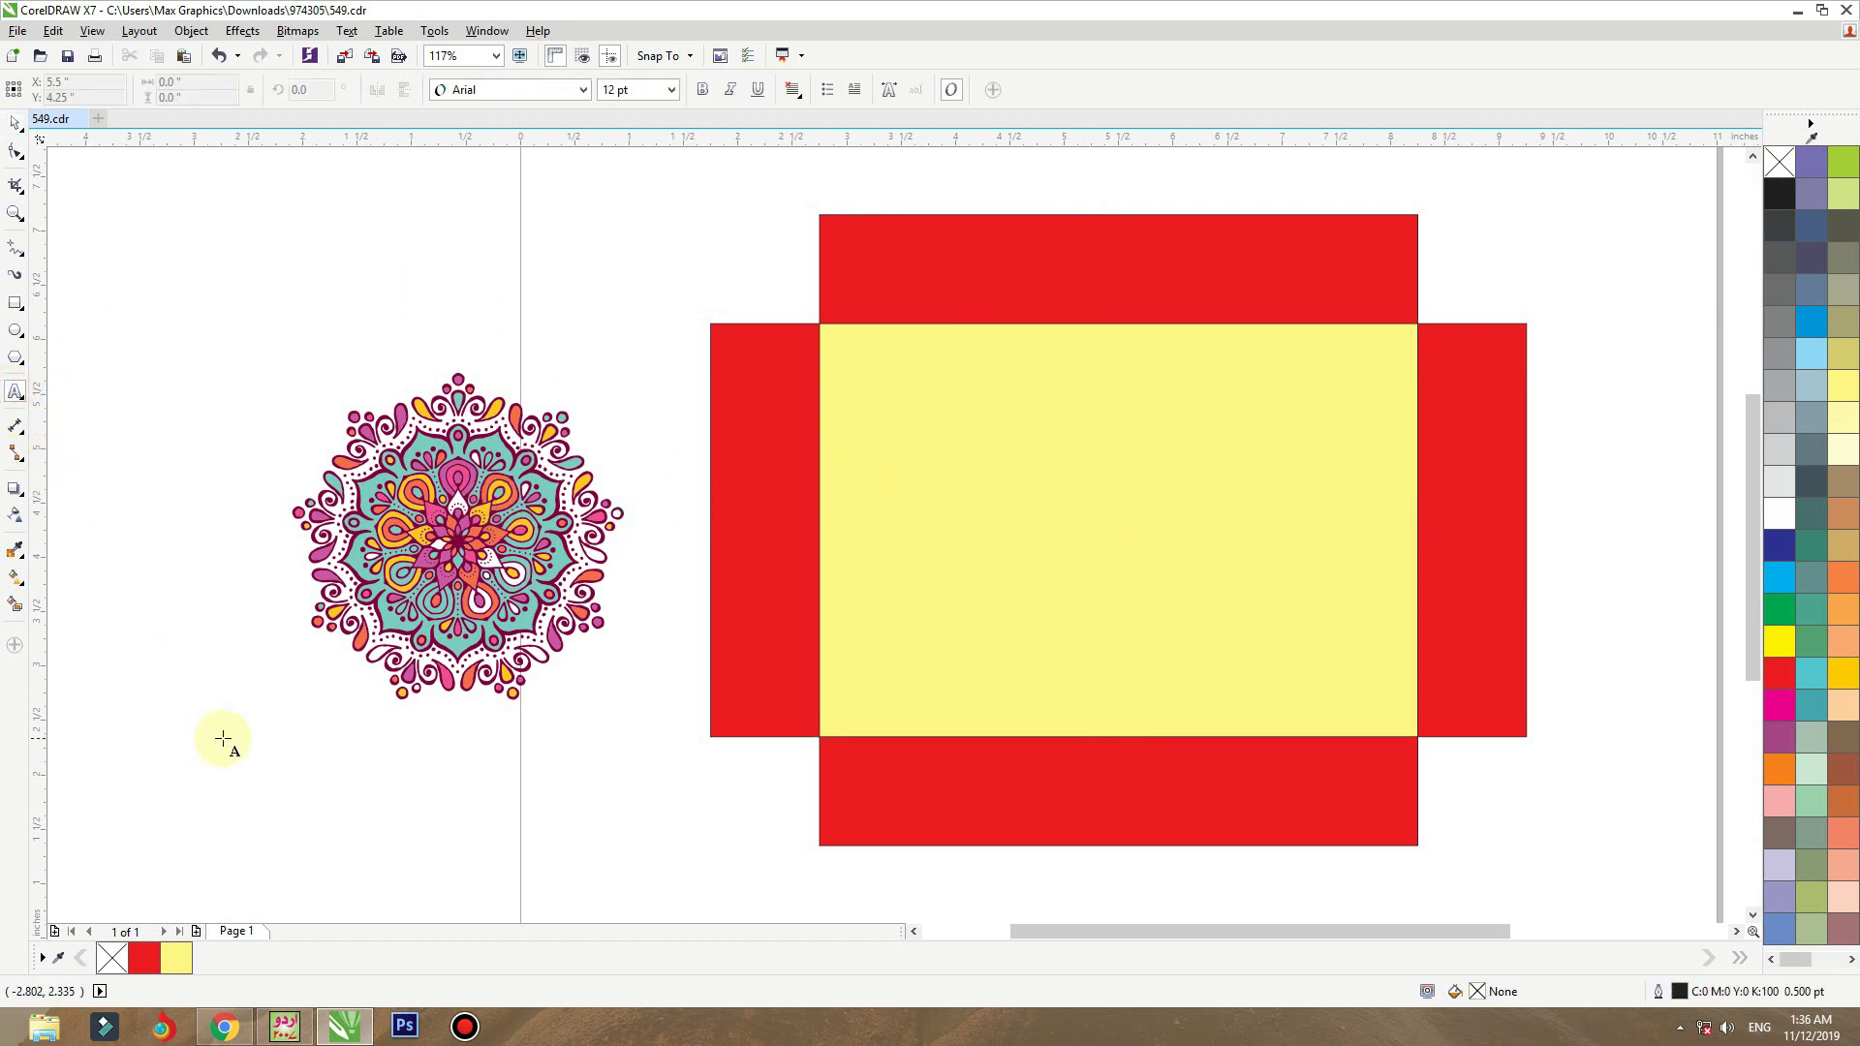
click(385, 760)
text(s)
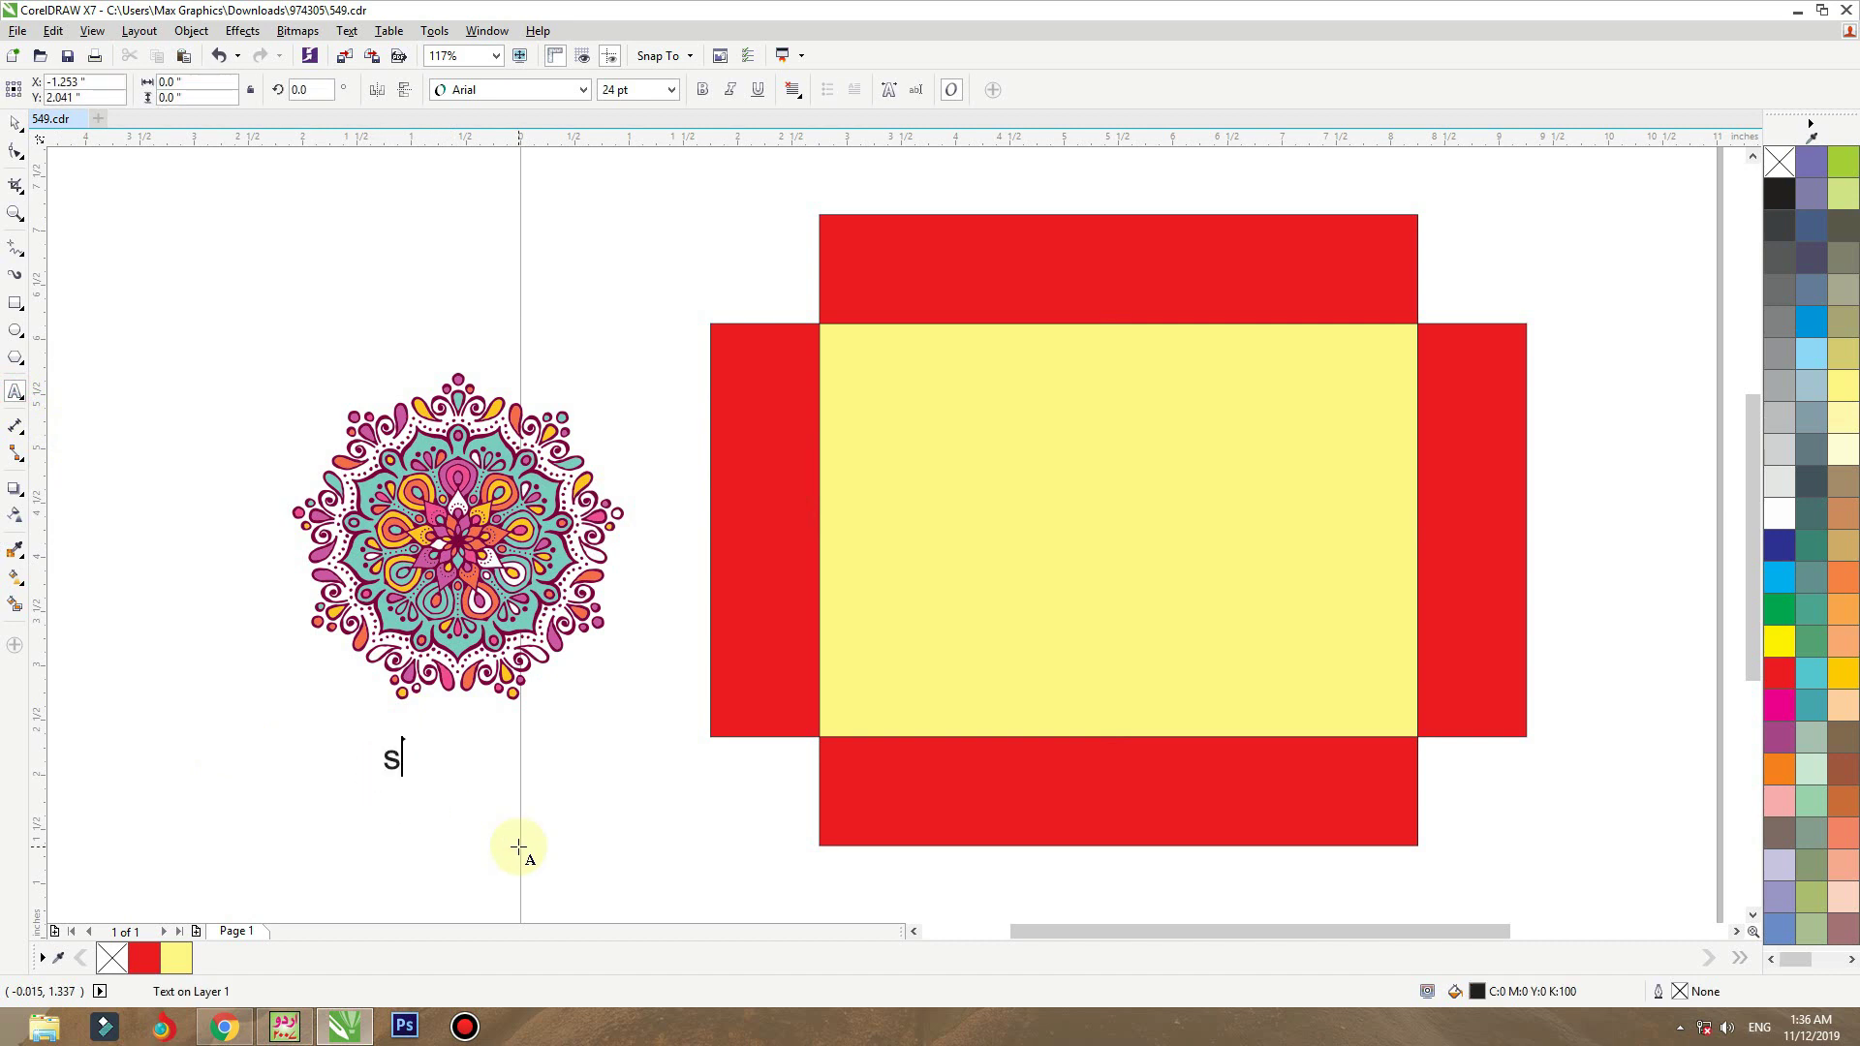
text(hangr)
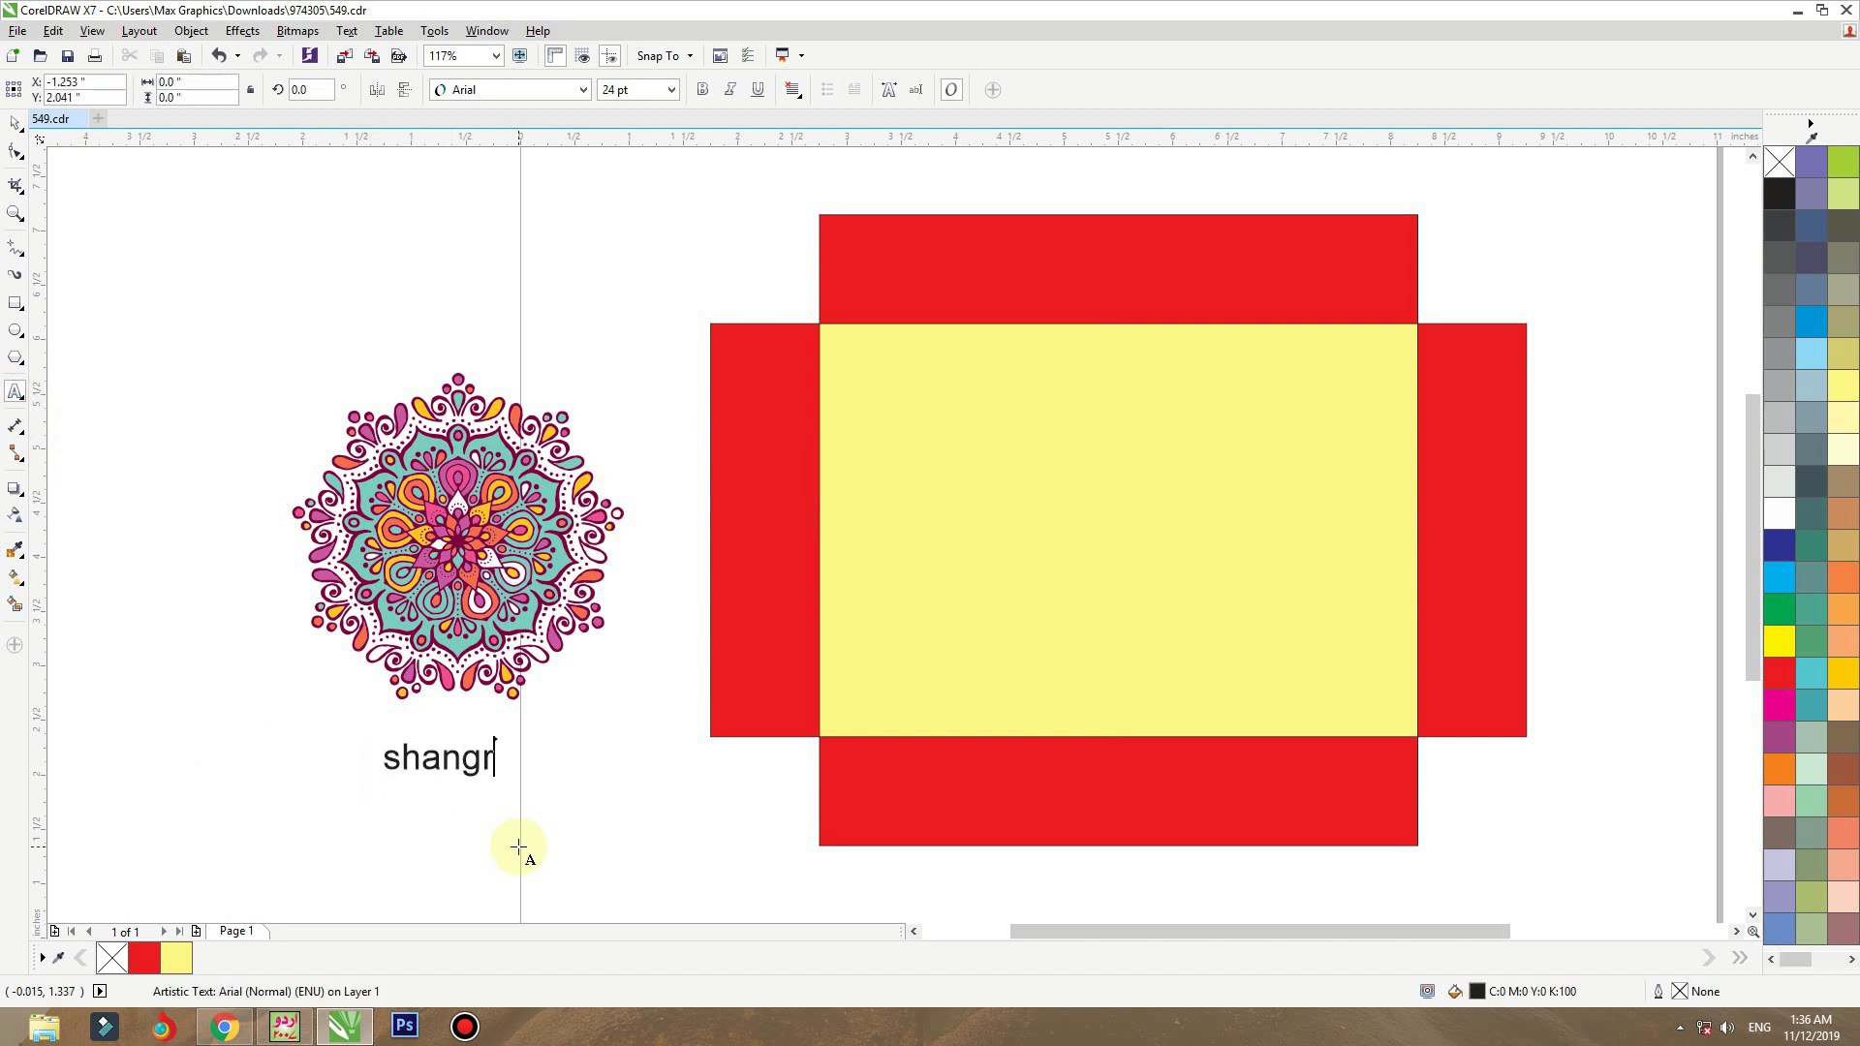
text(illa)
key(Return)
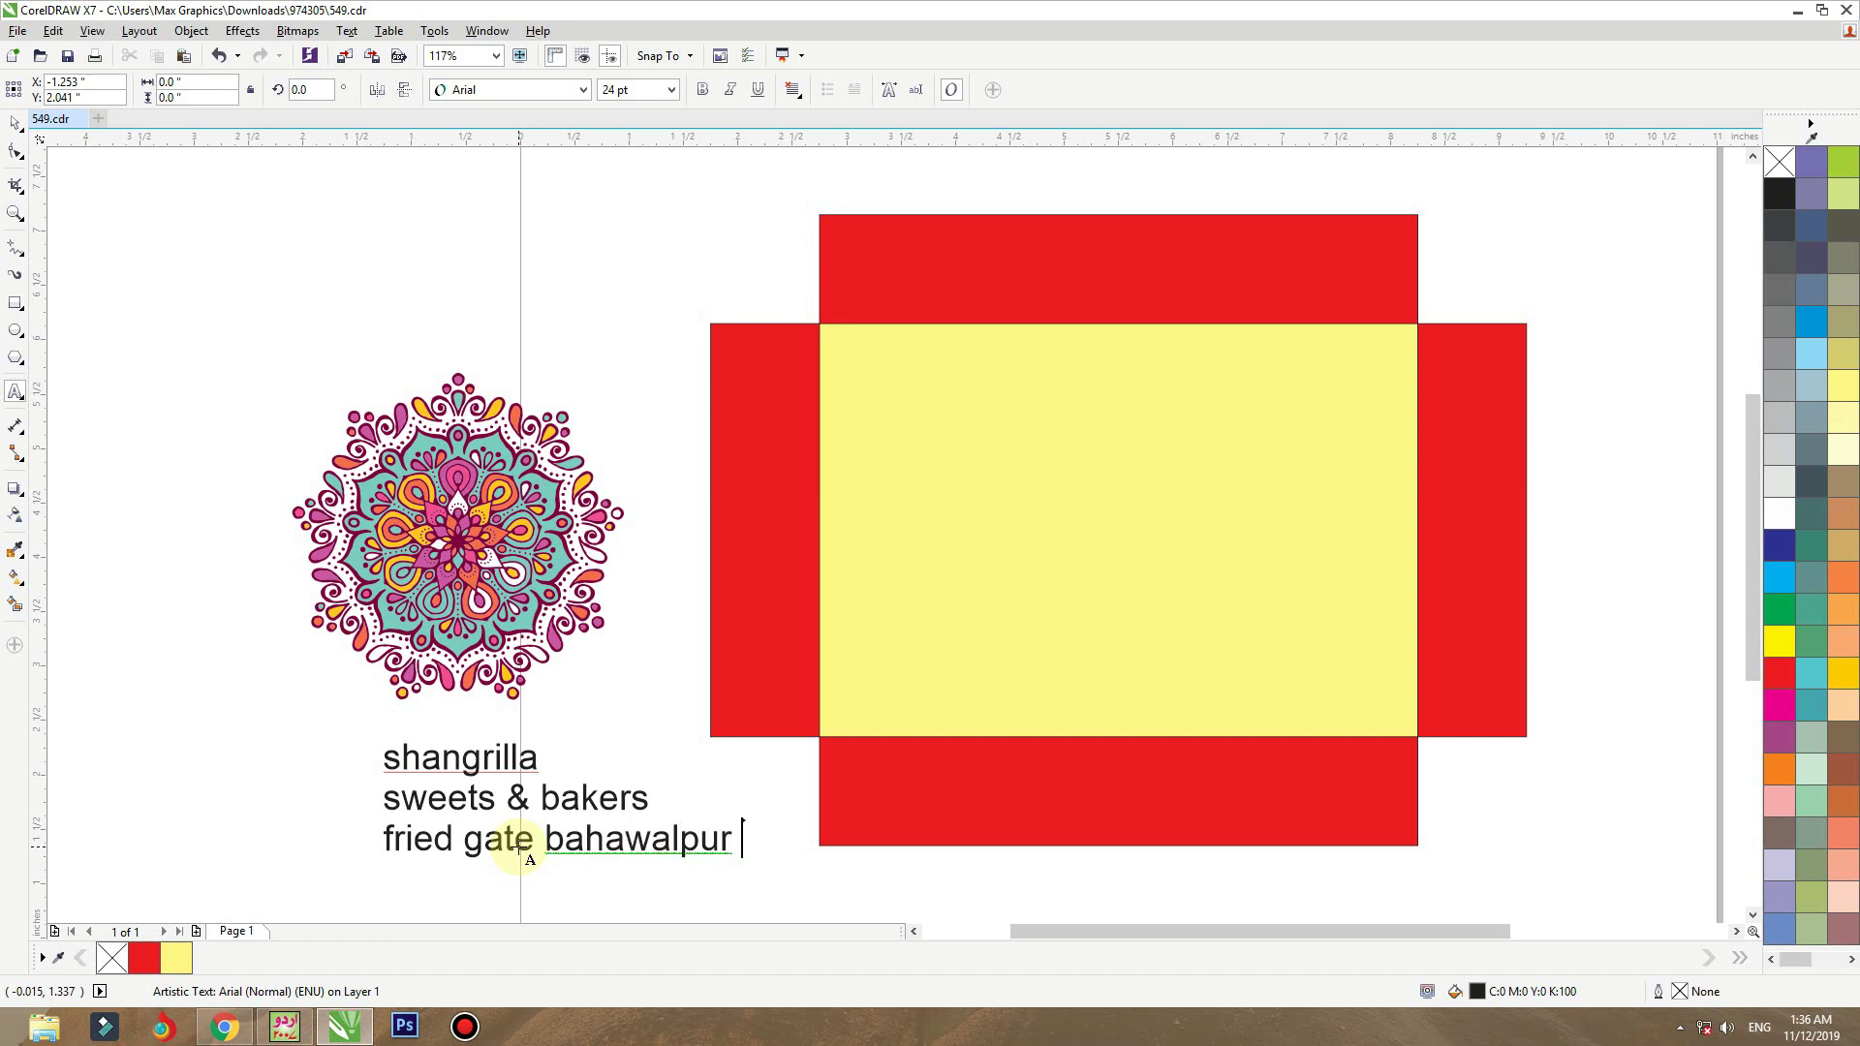
key(Escape)
- Change the three-line text to Title Case and break it apart into separate lines
click(16, 122)
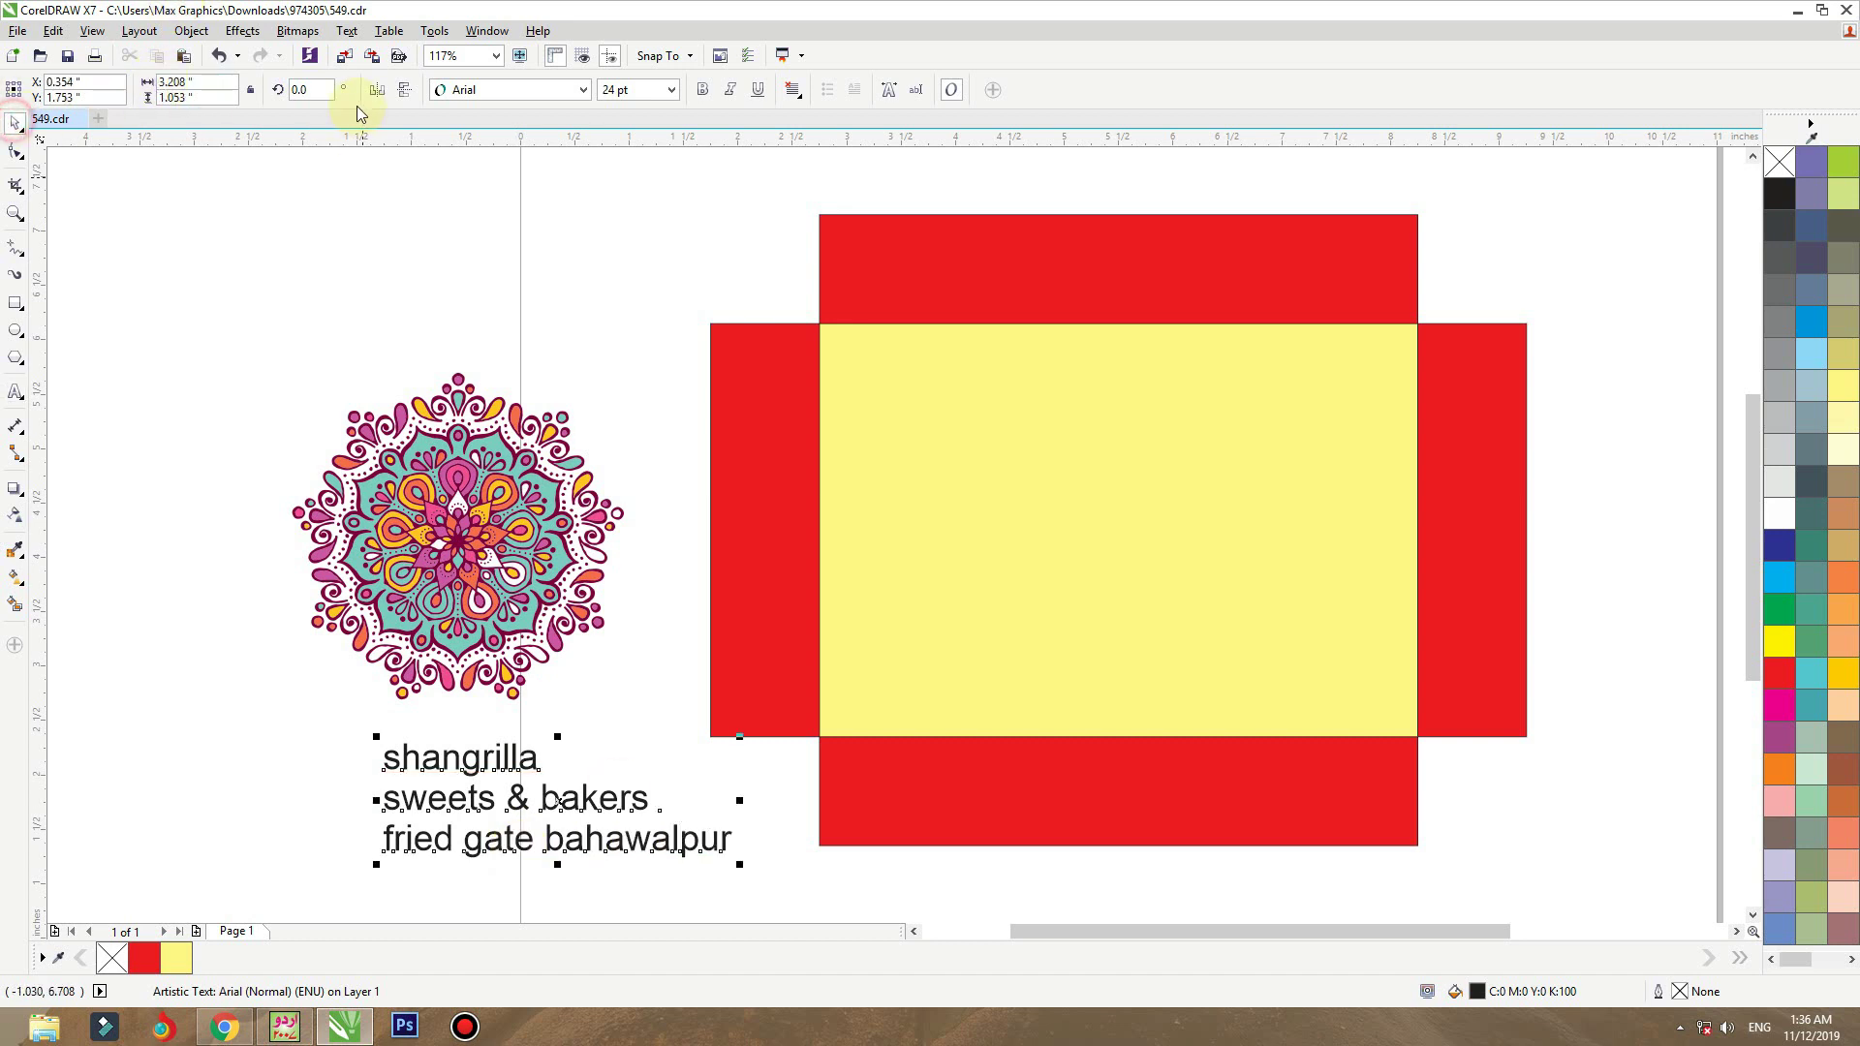
click(347, 31)
click(417, 494)
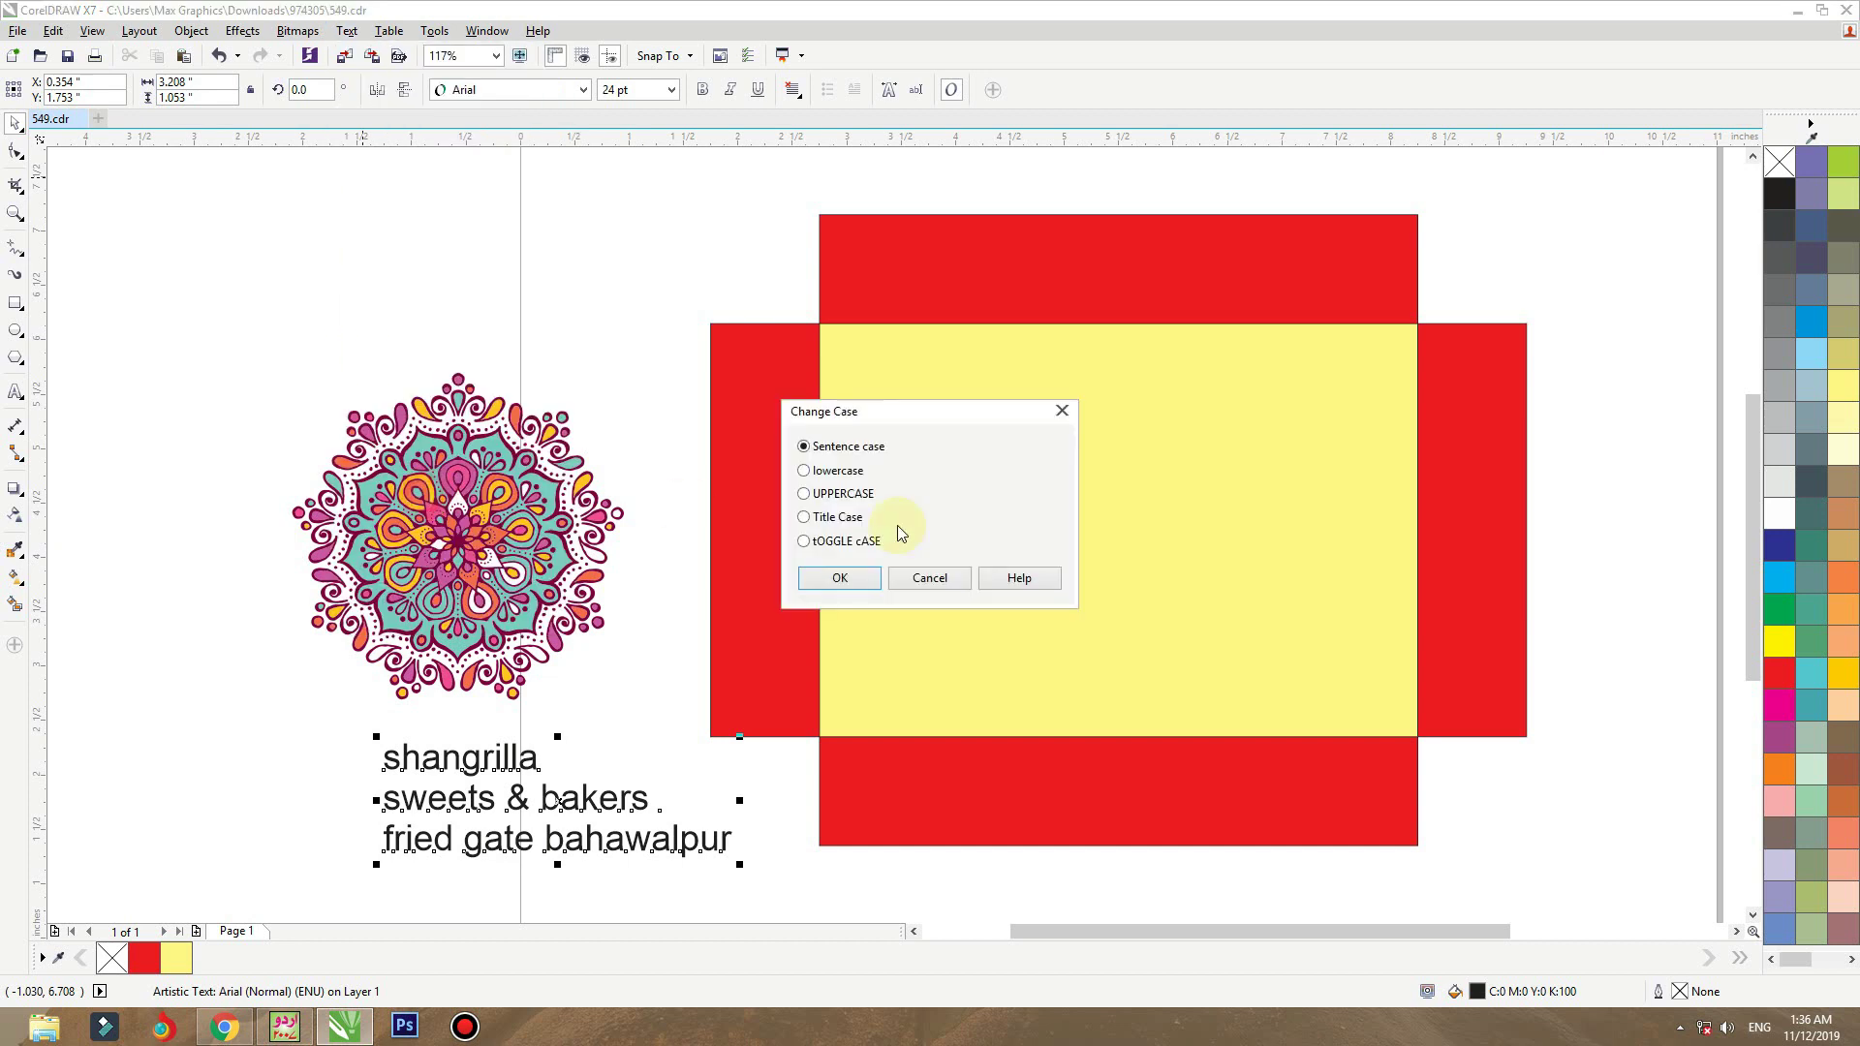
click(842, 495)
click(837, 516)
click(835, 577)
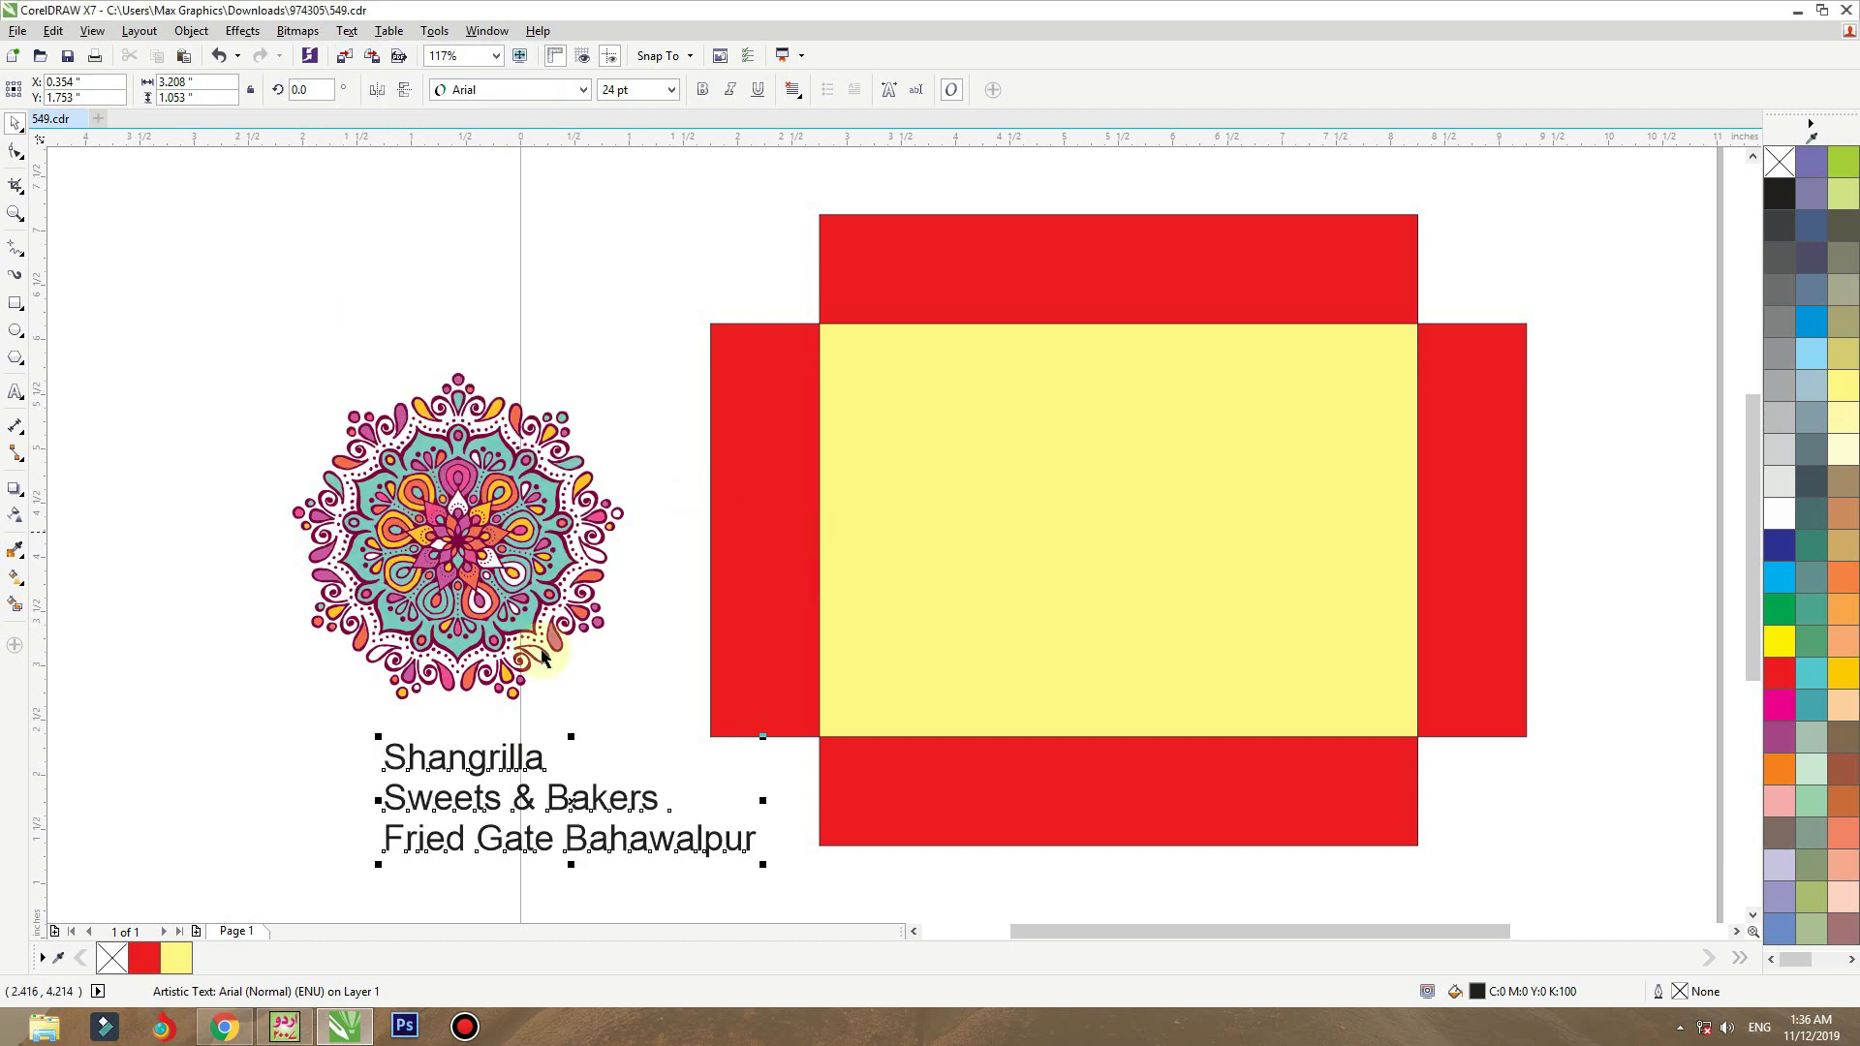
click(191, 31)
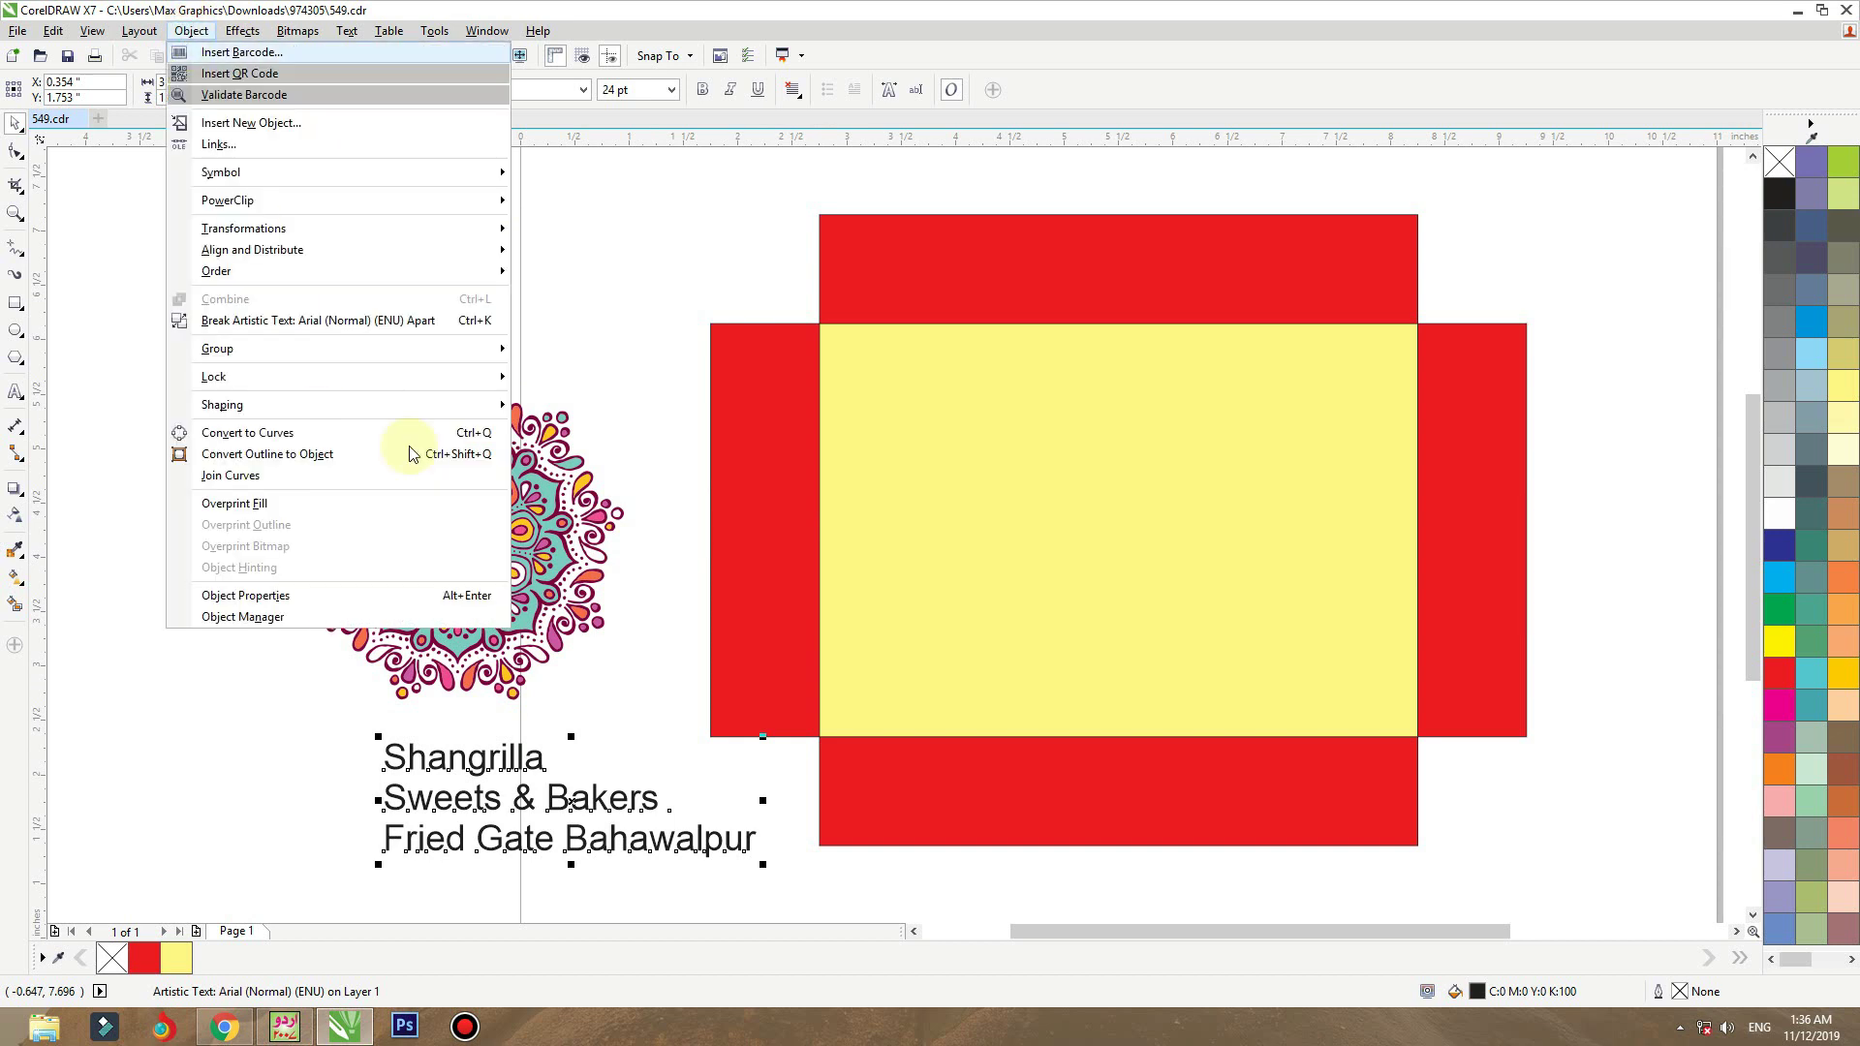
click(481, 322)
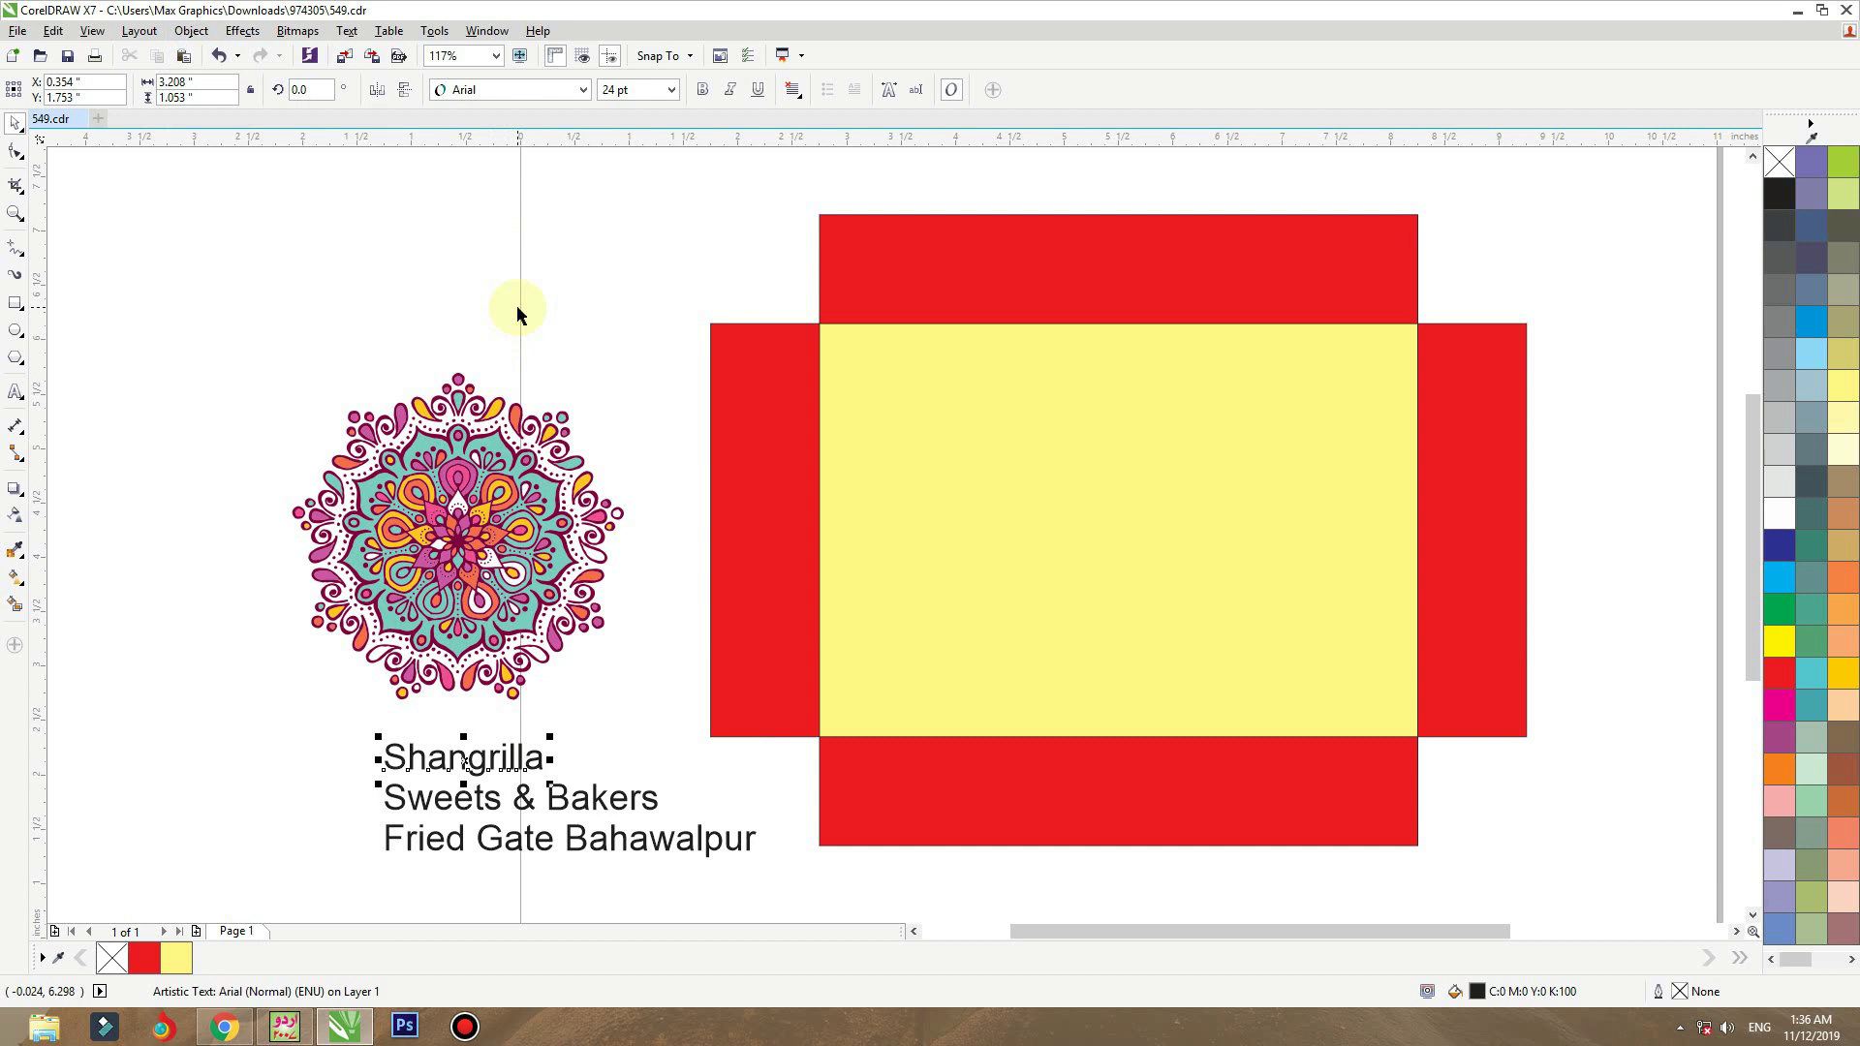
- Place a copy of the mandala over the yellow panel's left edge and align it vertically to the panel's centre
drag(494, 531, 934, 540)
key(ctrl+z)
drag(521, 498, 845, 518)
shift+click(888, 335)
key(e)
click(532, 319)
- PowerClip the copied mandala inside the yellow central panel
click(886, 456)
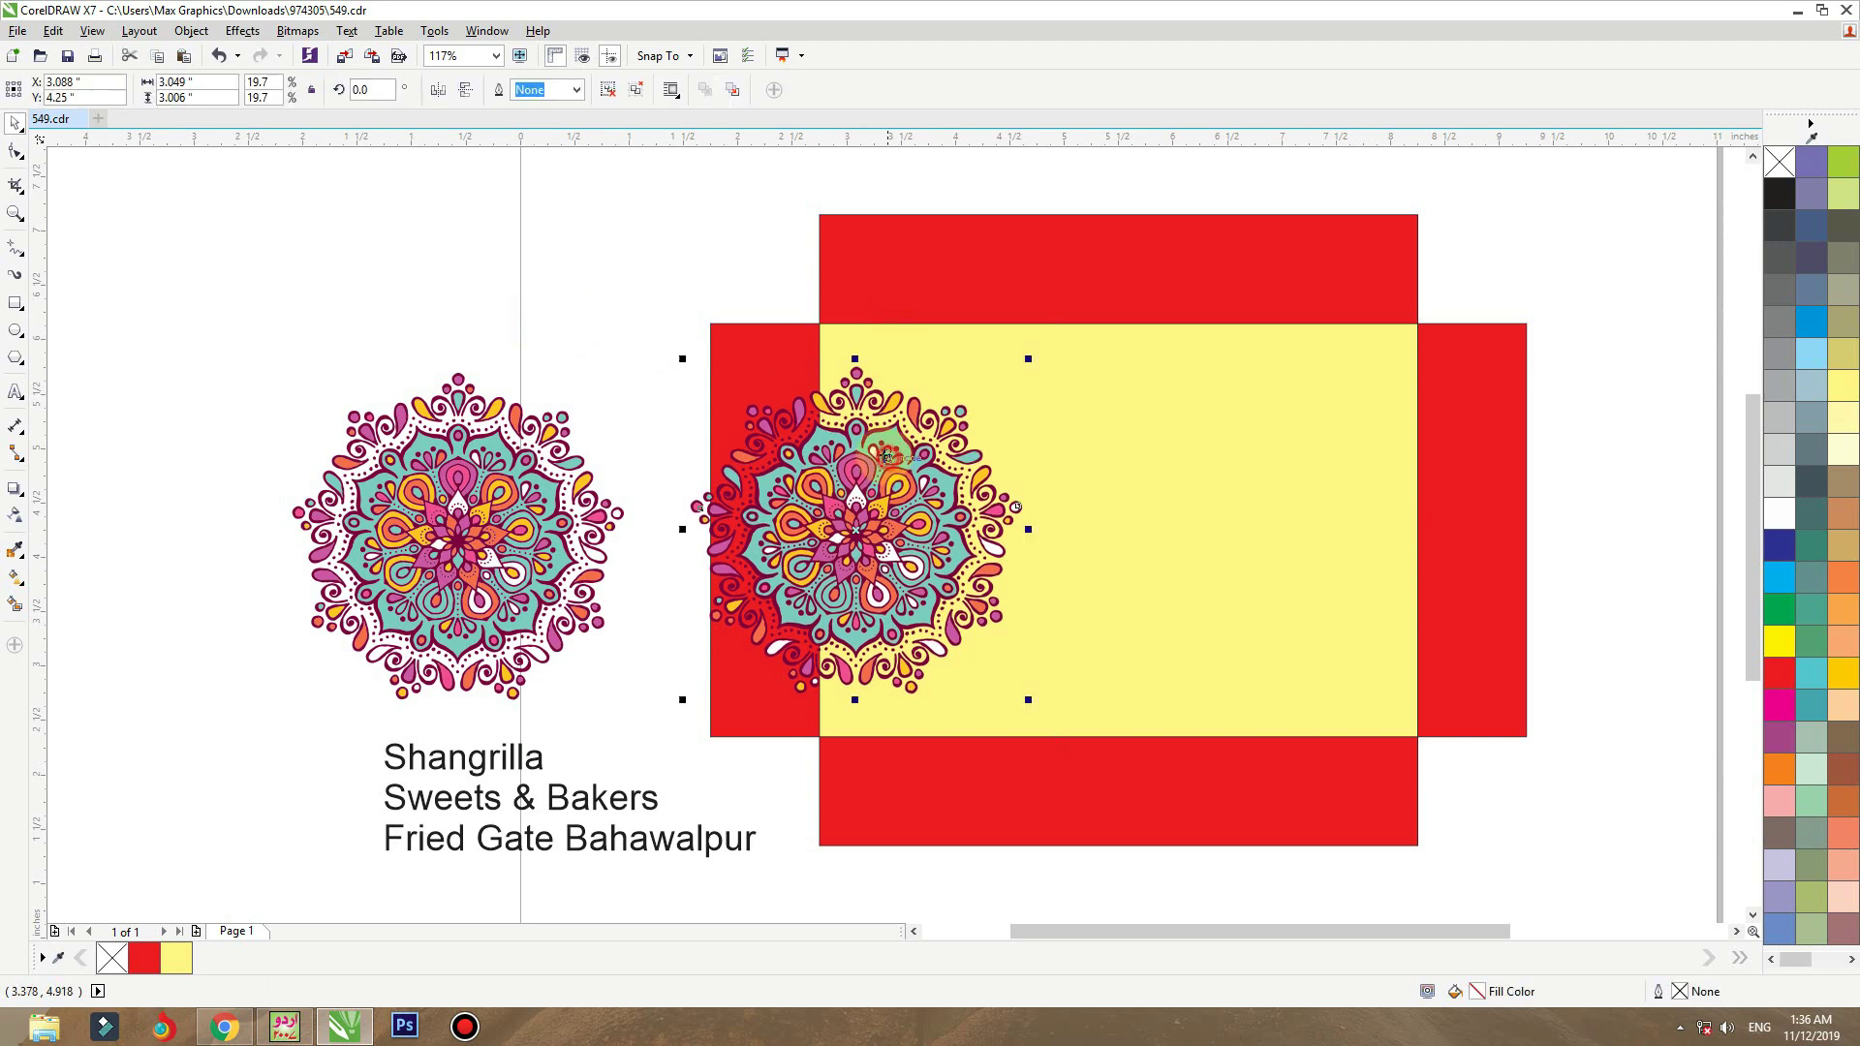
right_click(870, 391)
click(888, 403)
click(899, 354)
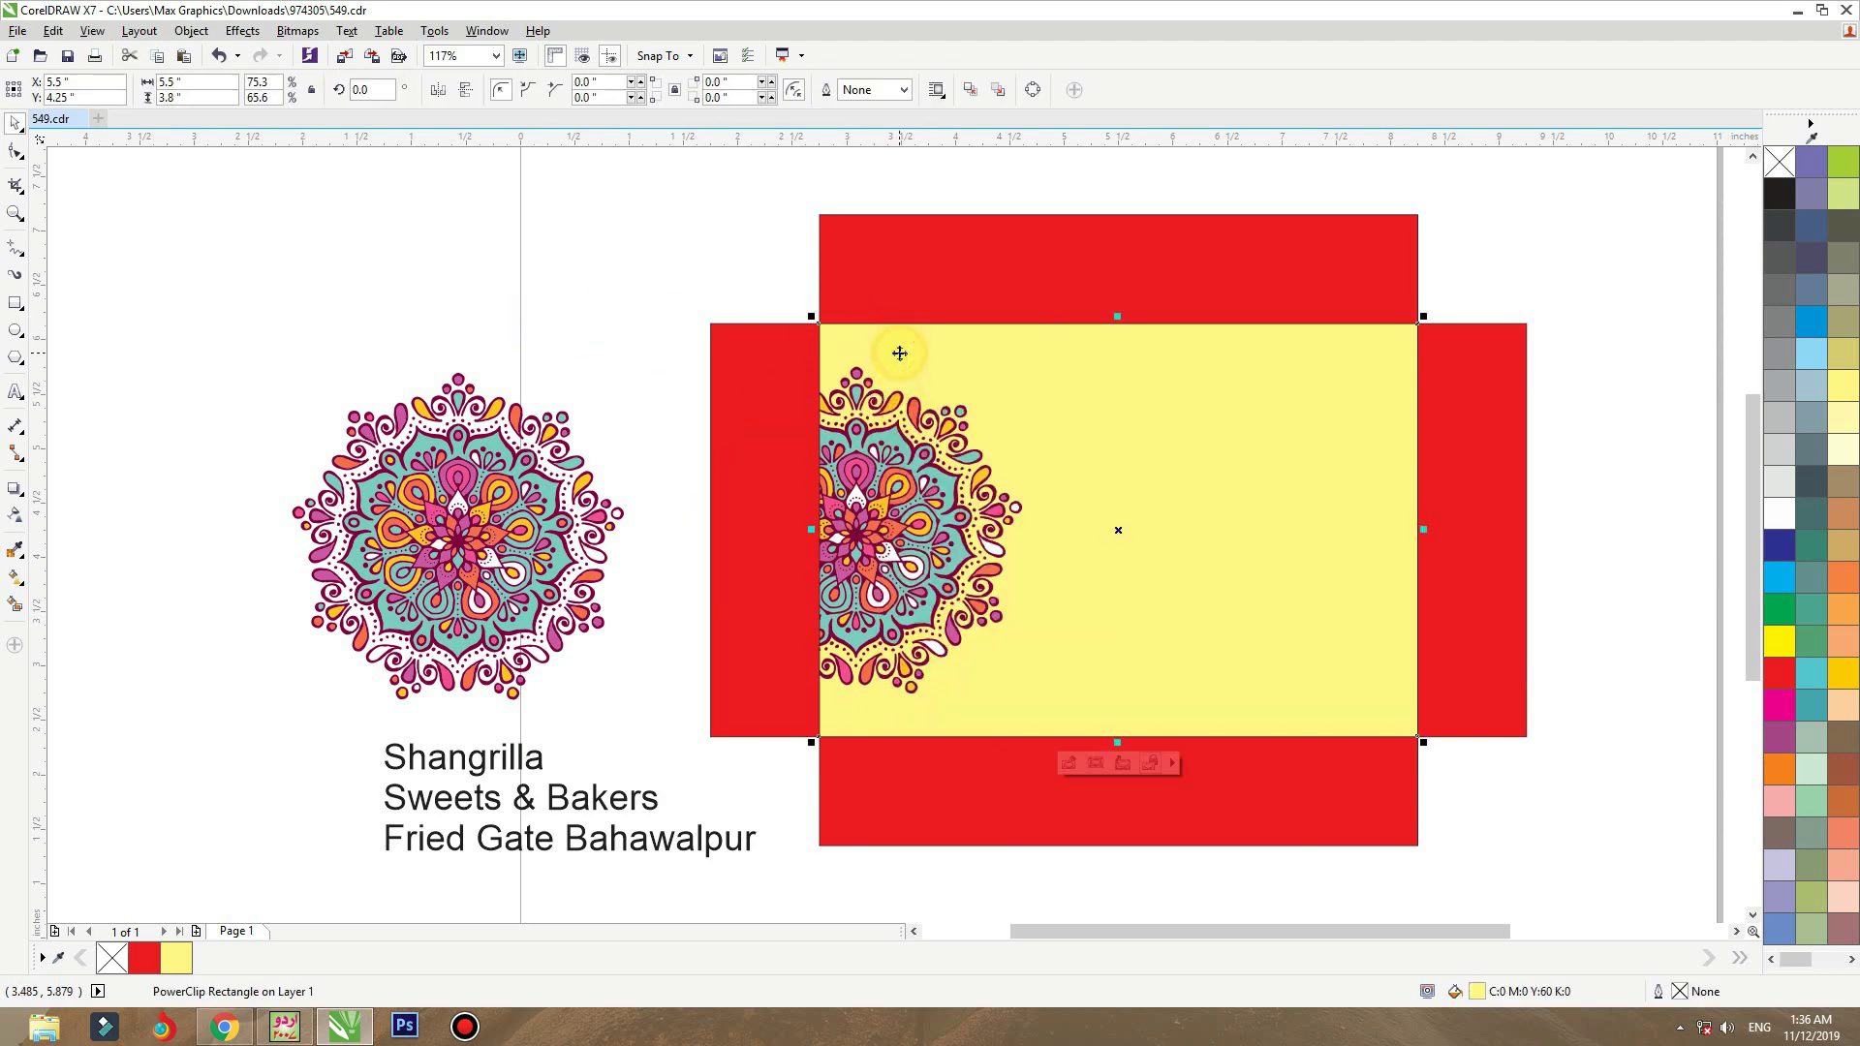
- Edit the PowerClip contents and shift the mandala left so its centre sits about on the panel's left edge
ctrl+click(899, 353)
click(839, 535)
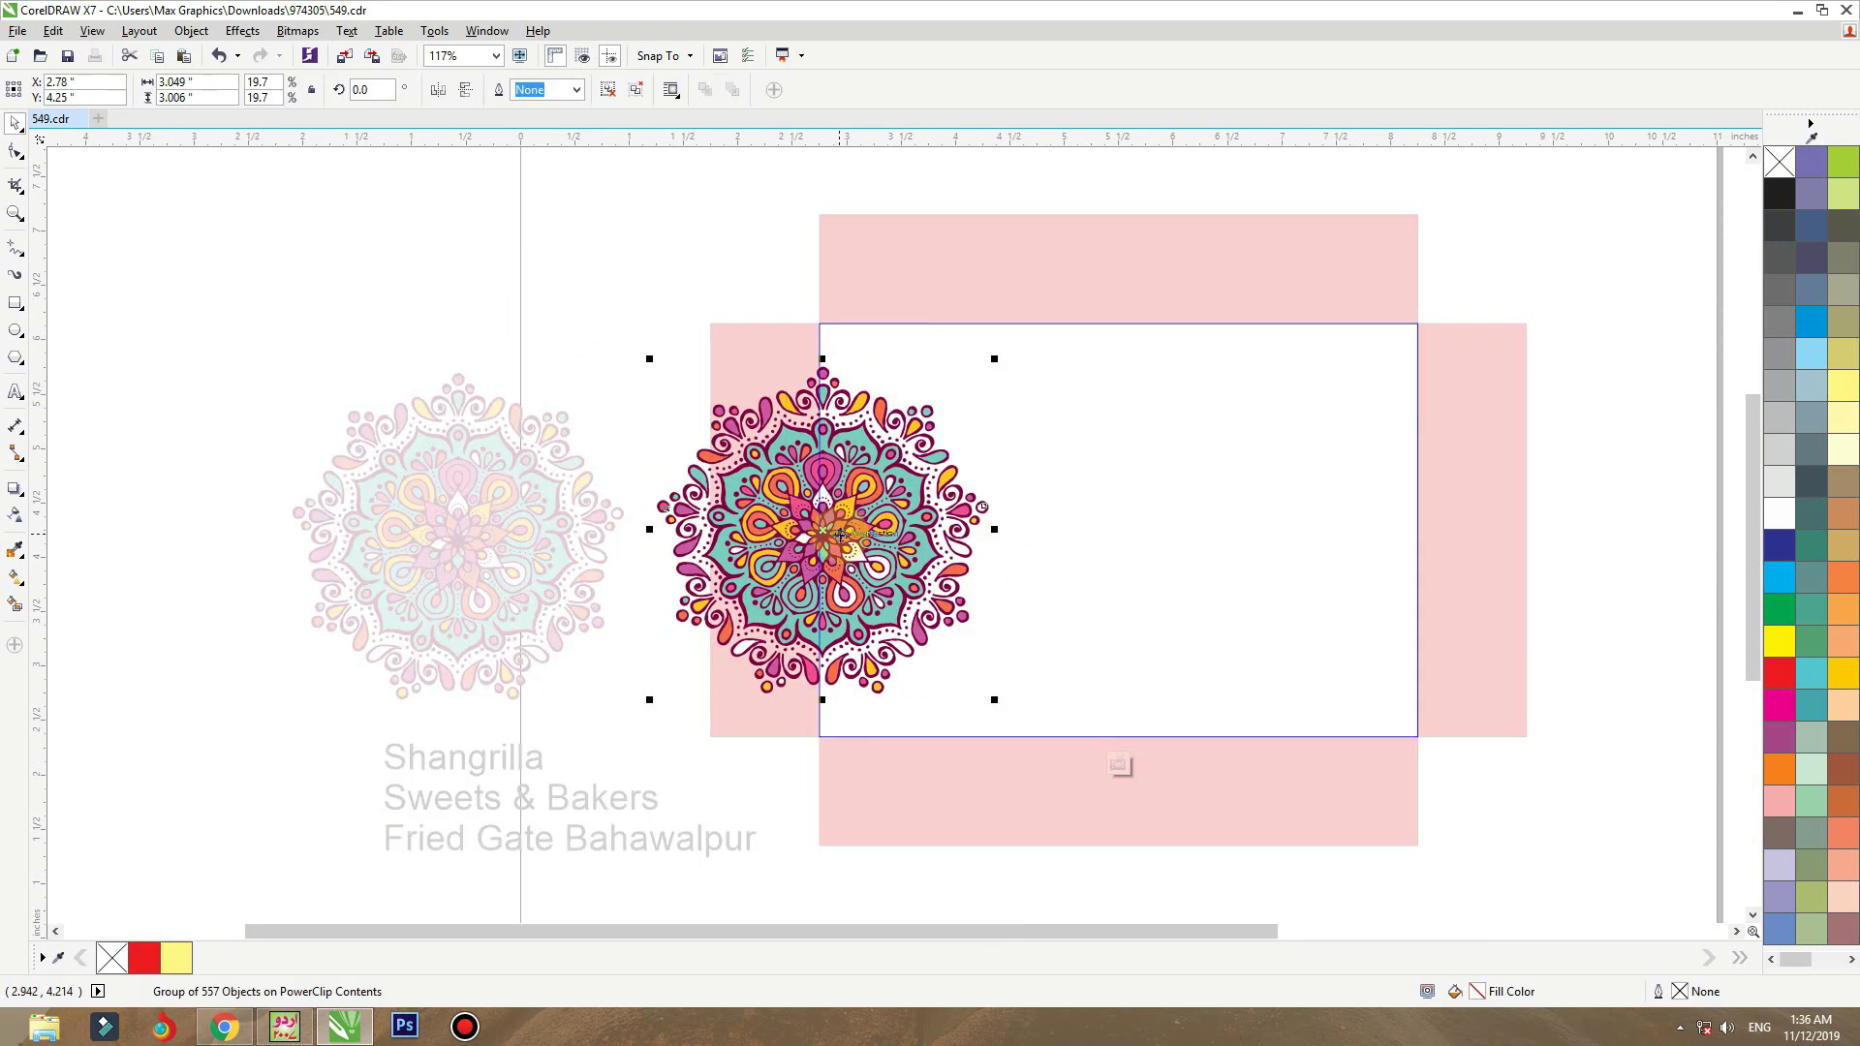
ctrl+click(600, 283)
- Edit the yellow panel's PowerClip contents, place a copy of the mandala centred on the panel's right edge, and finish editing
key(F2)
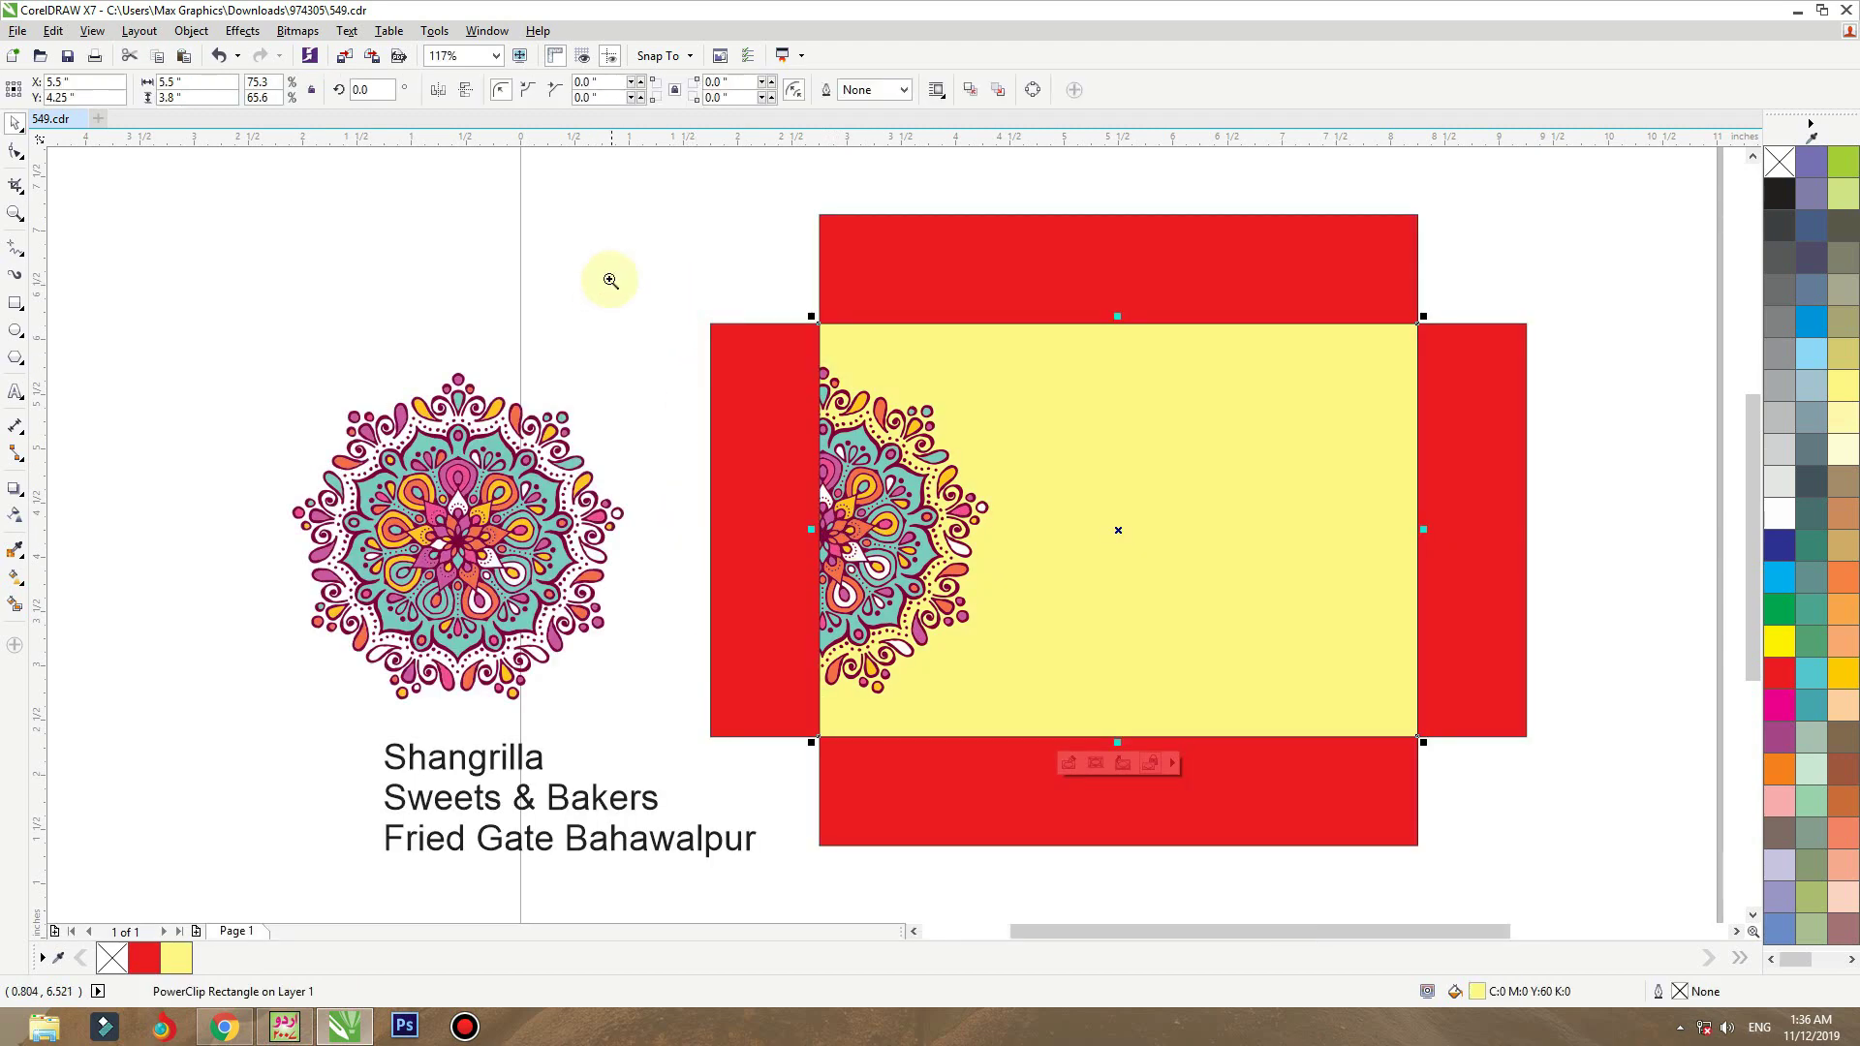
drag(640, 275, 1596, 810)
ctrl+click(588, 464)
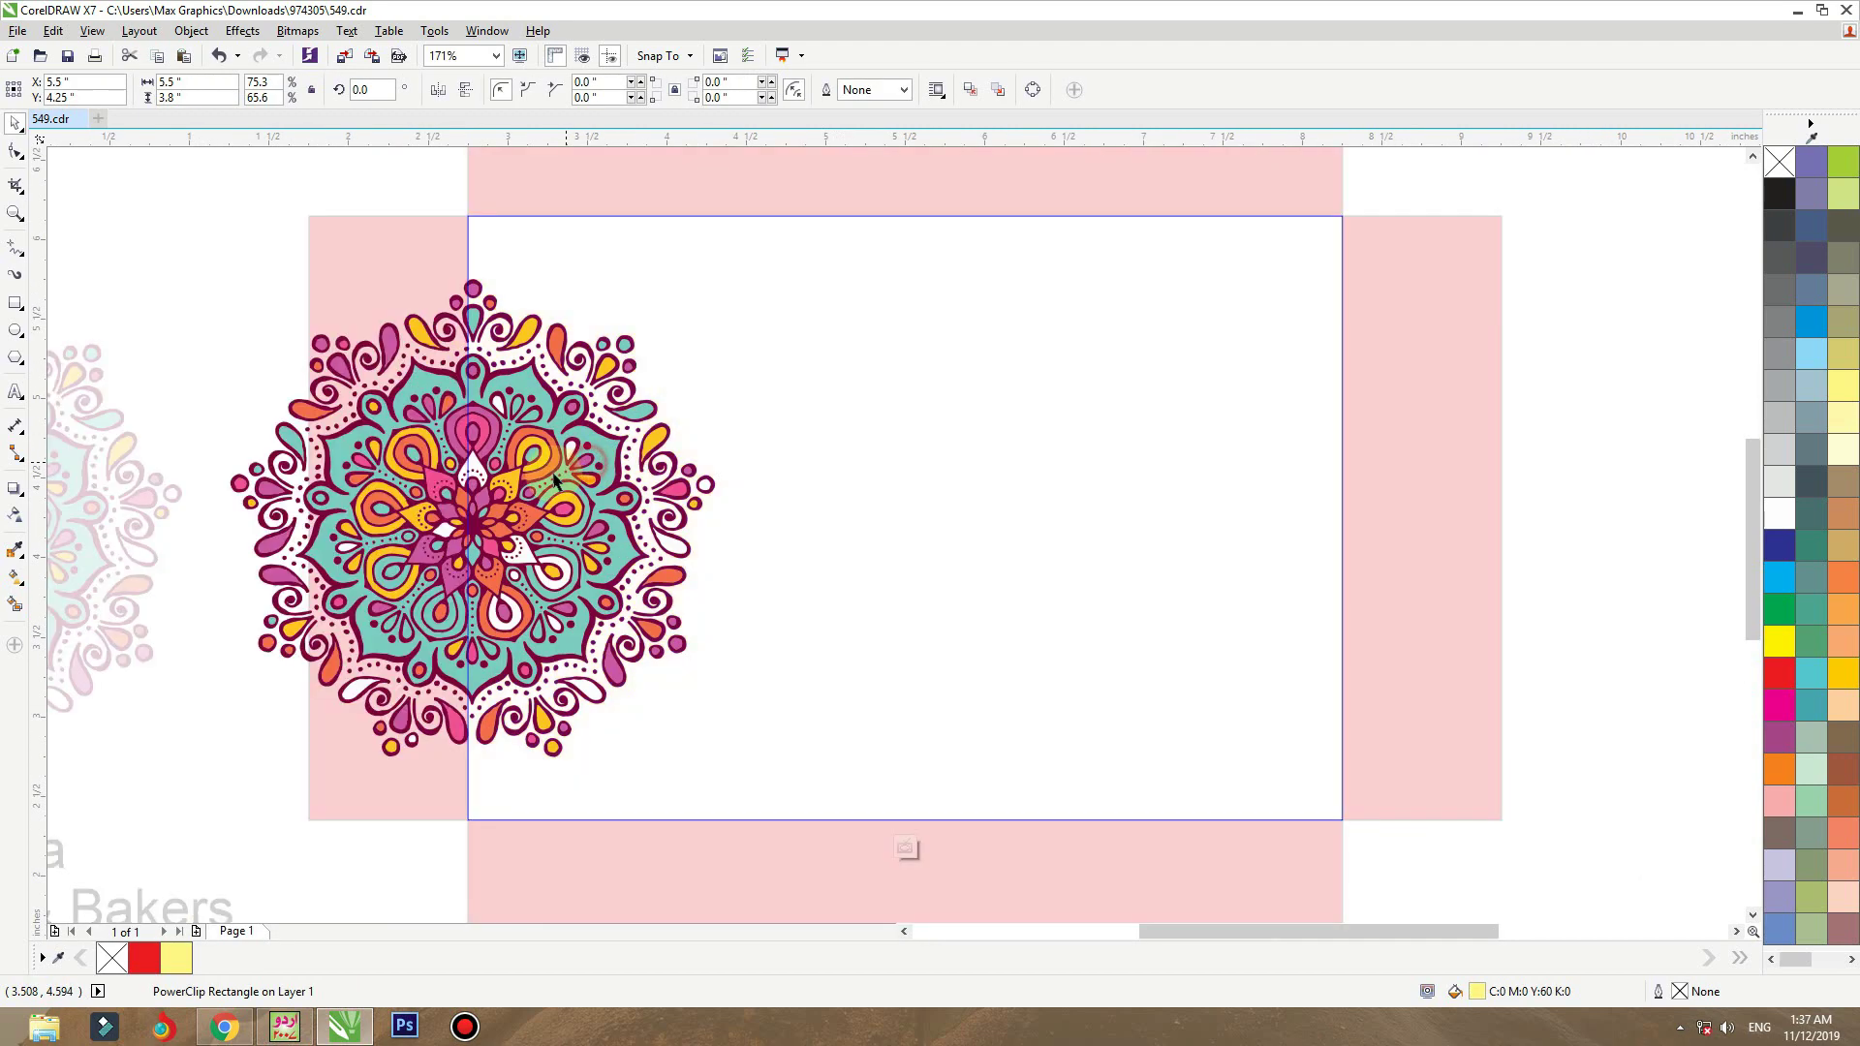
click(555, 481)
drag(555, 482, 1360, 511)
right_click(1337, 485)
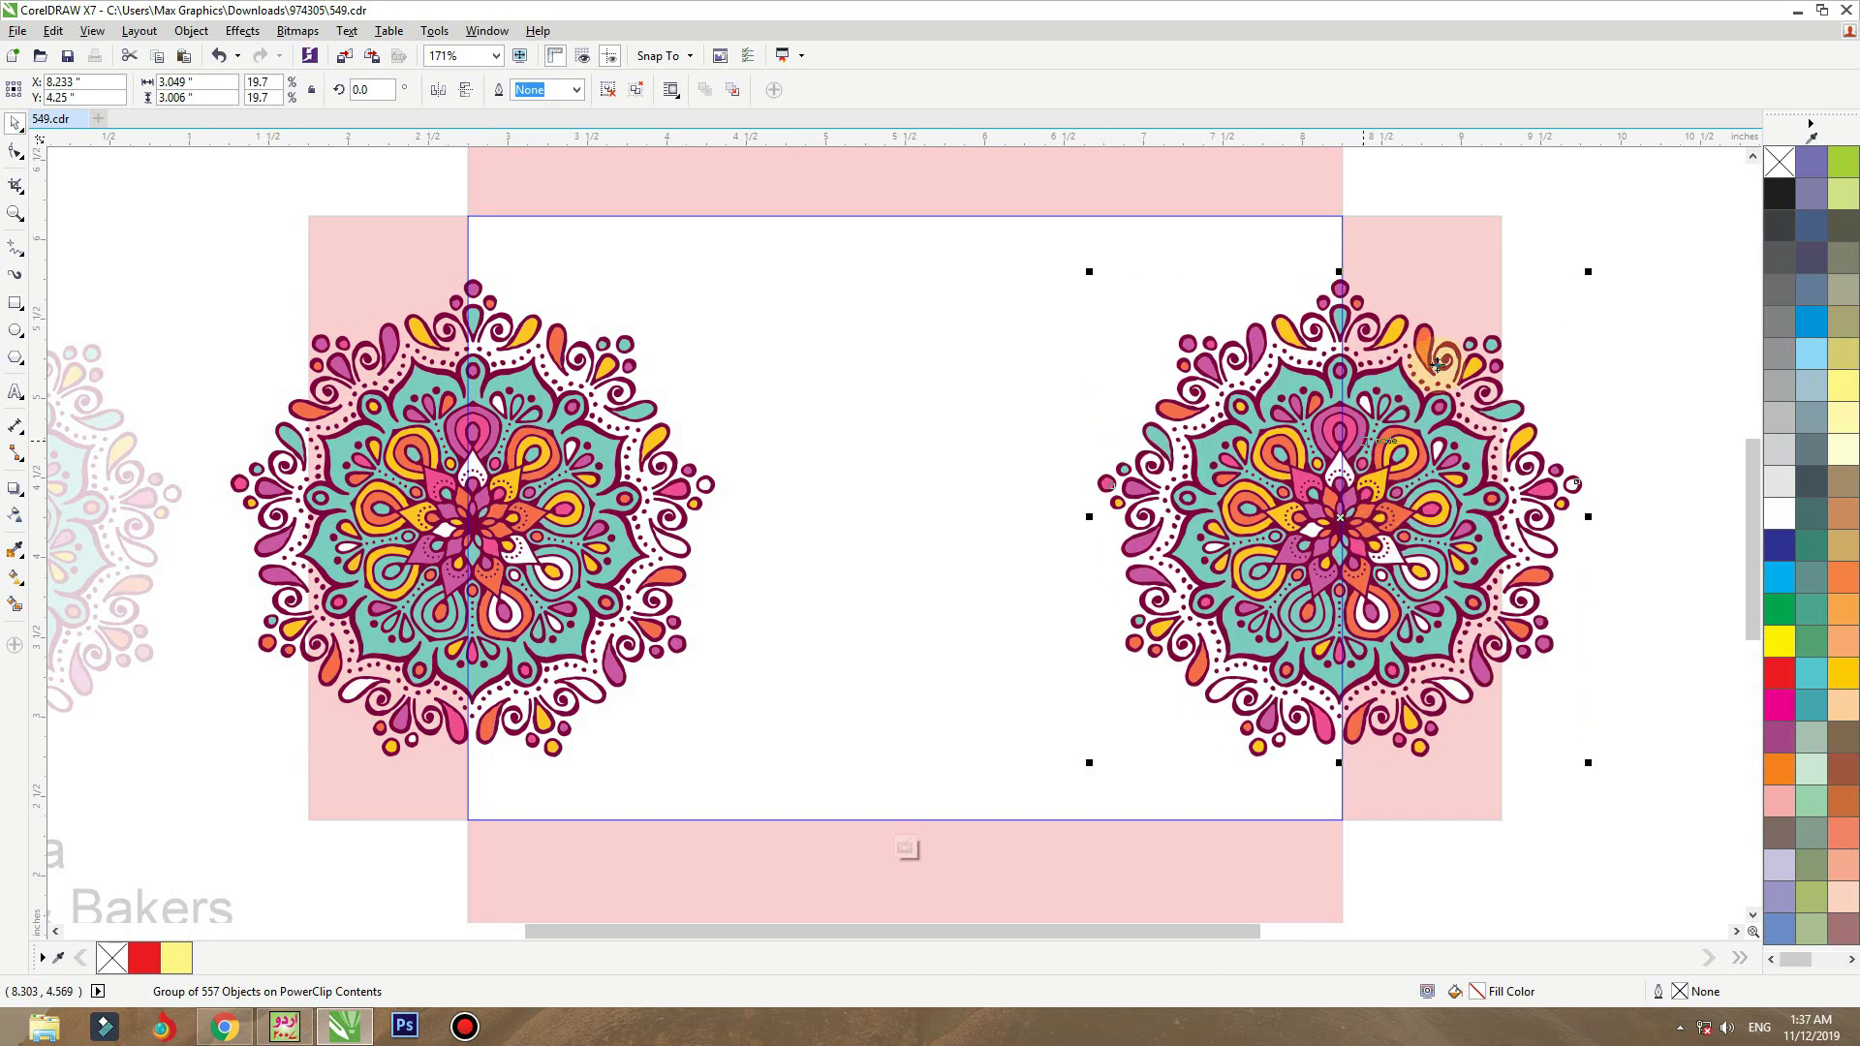
ctrl+click(1540, 292)
click(1646, 261)
click(1245, 275)
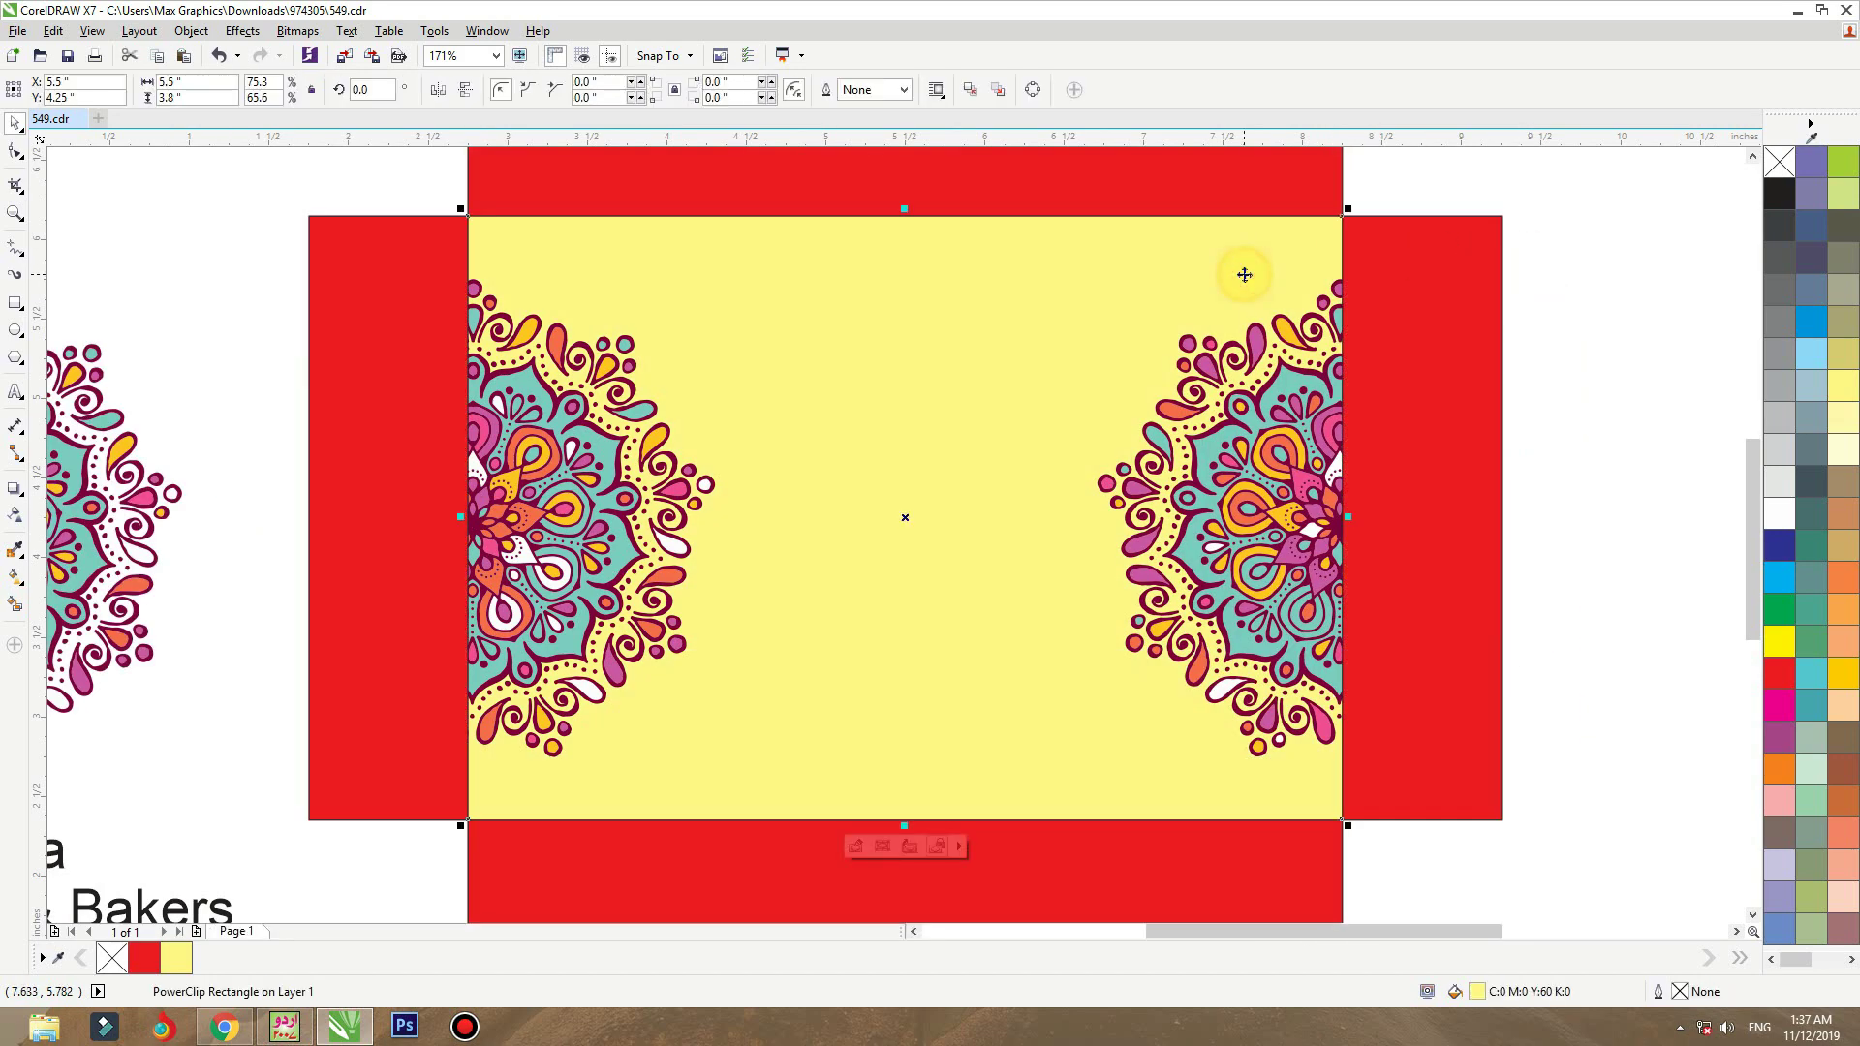
- Draw a rectangle about 1.41 by 2.88 inches from the yellow panel's top edge, midway between the two mandalas
click(16, 302)
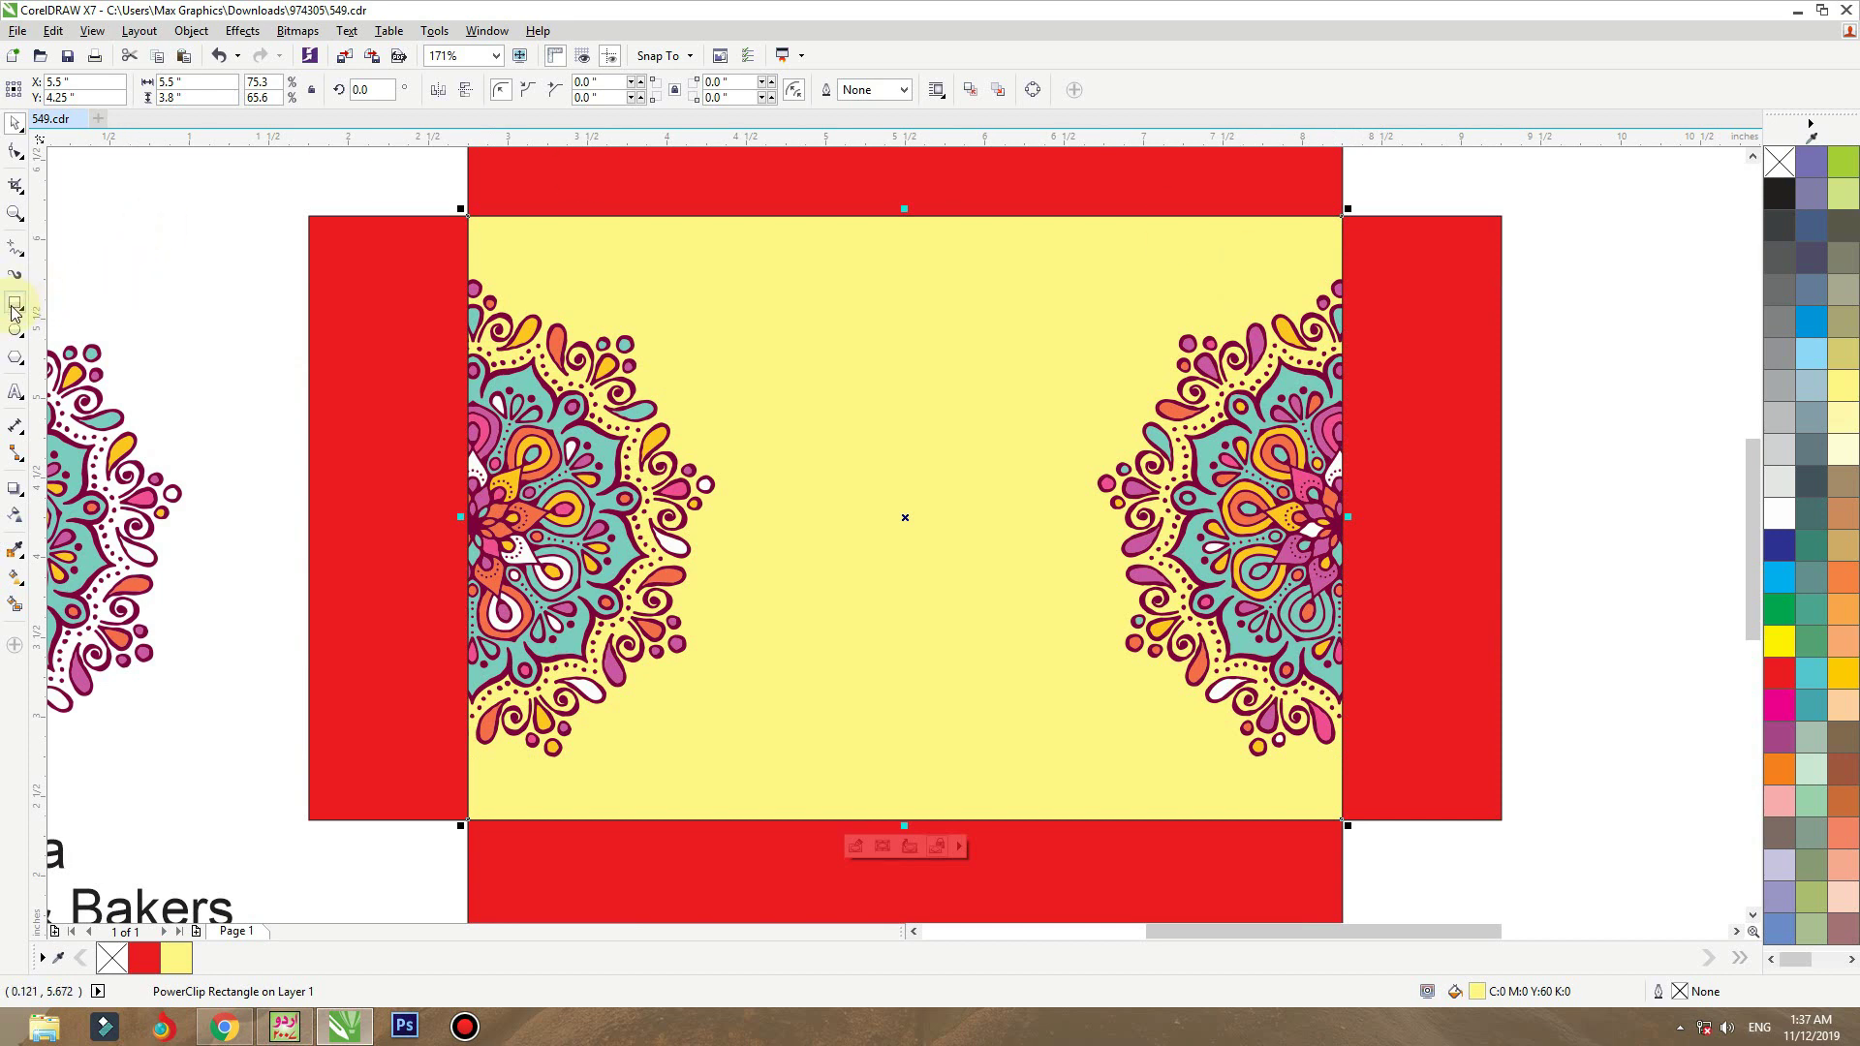
drag(788, 217, 1014, 675)
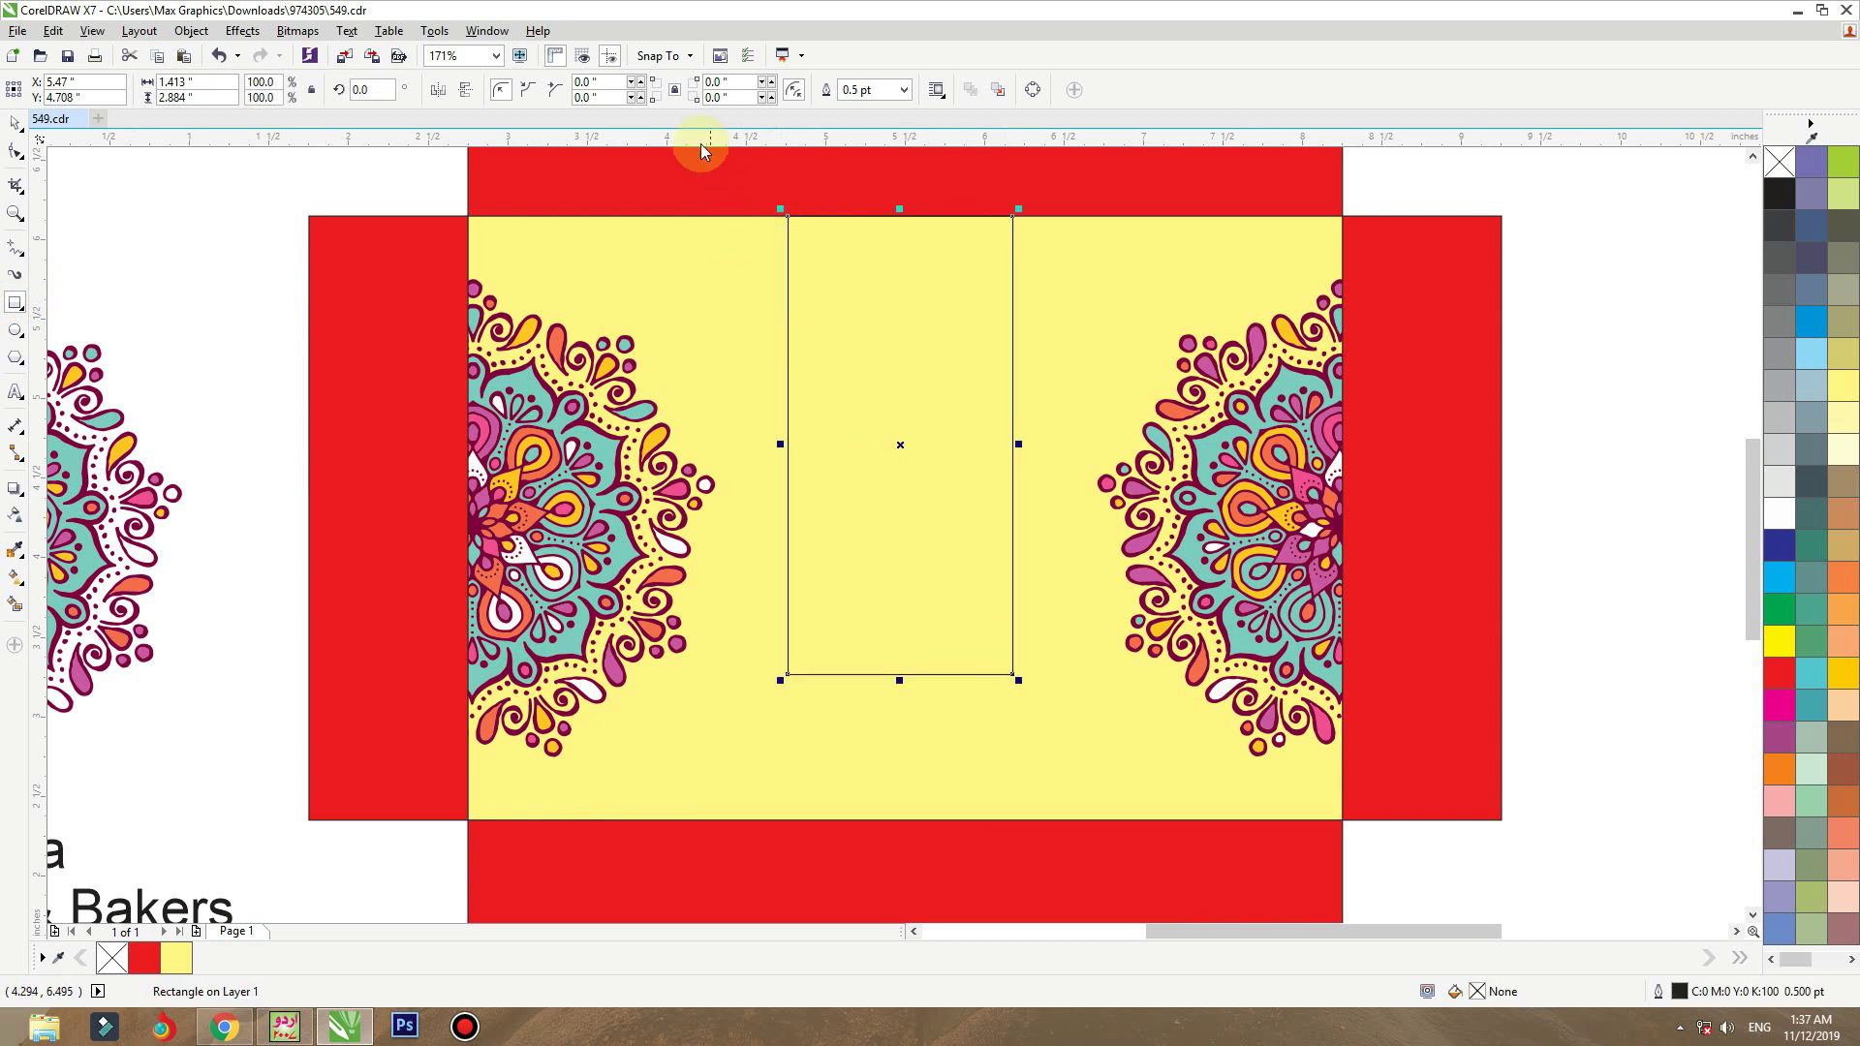
key(space)
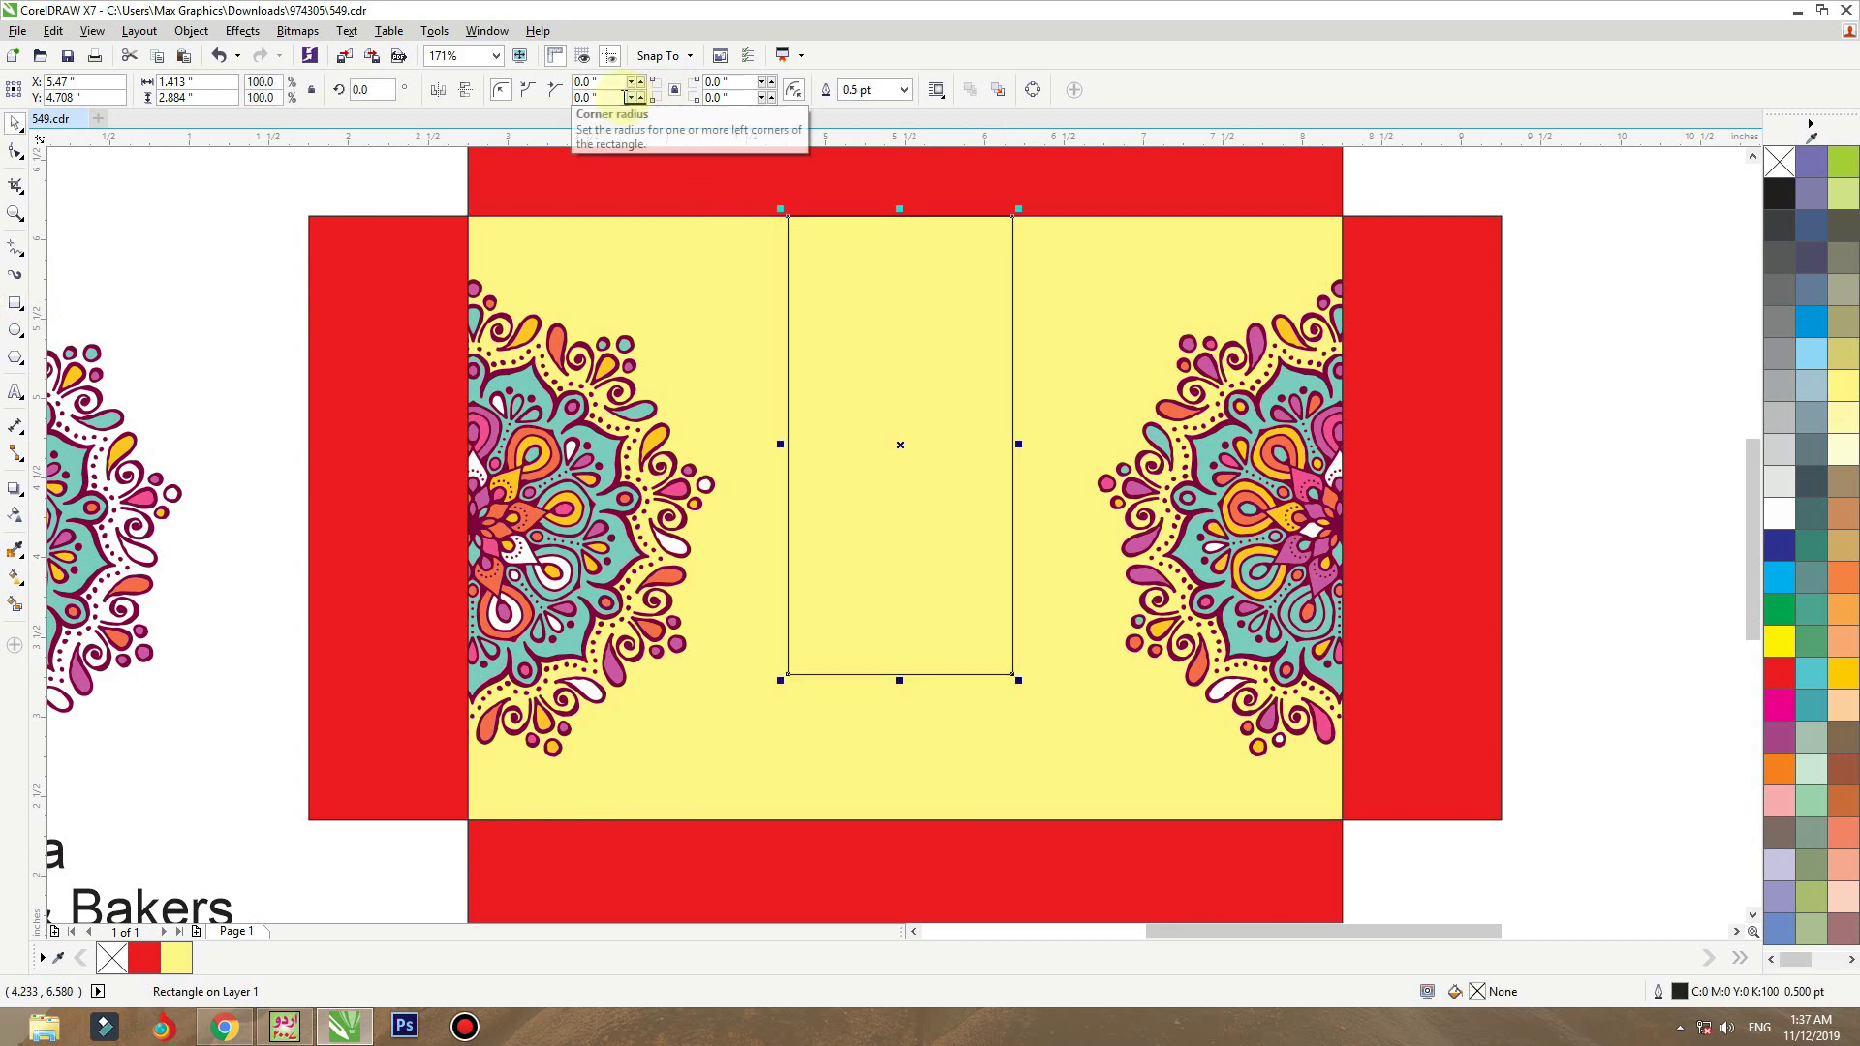
- Try a 2-inch radius on all four corners of the rectangle, and undo it
drag(616, 99, 565, 110)
text(2)
key(Return)
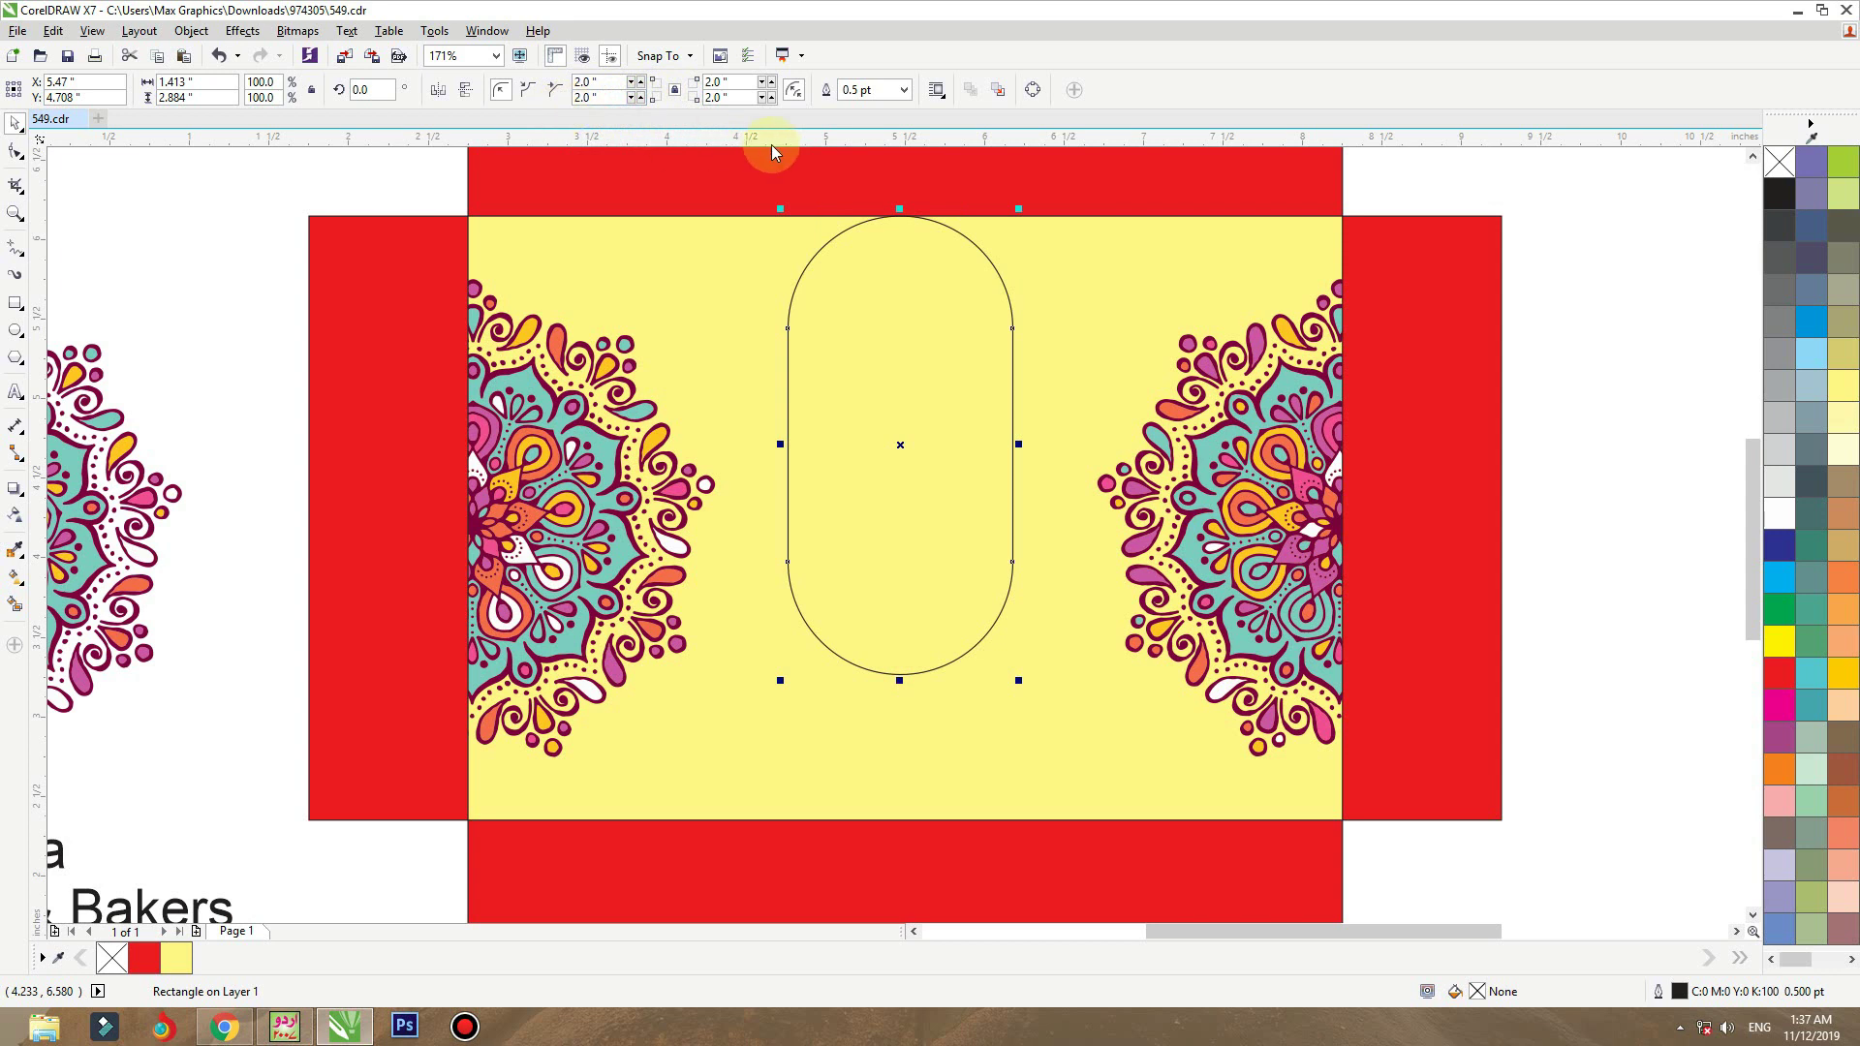
key(ctrl+z)
- Unlink the rectangle's corner radii and round only its two bottom corners to 0.5 inch
click(673, 92)
drag(604, 99, 513, 90)
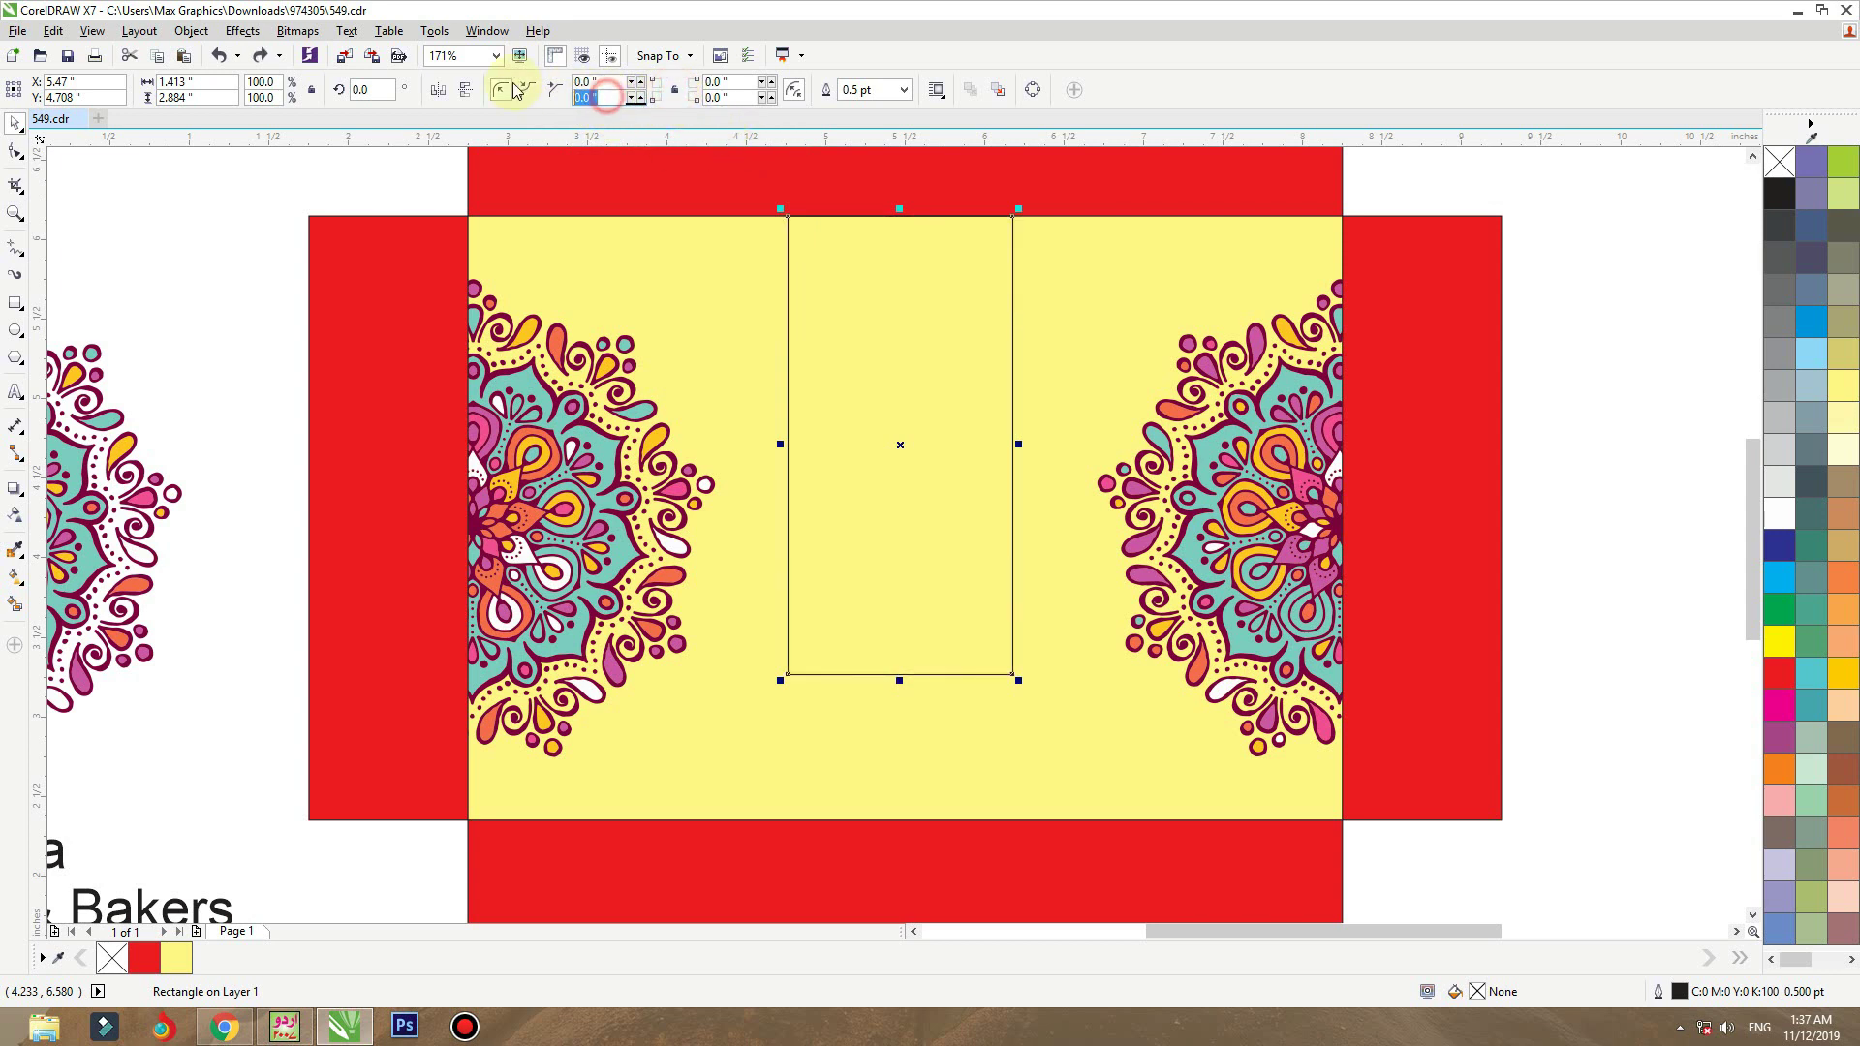
text(1)
key(Return)
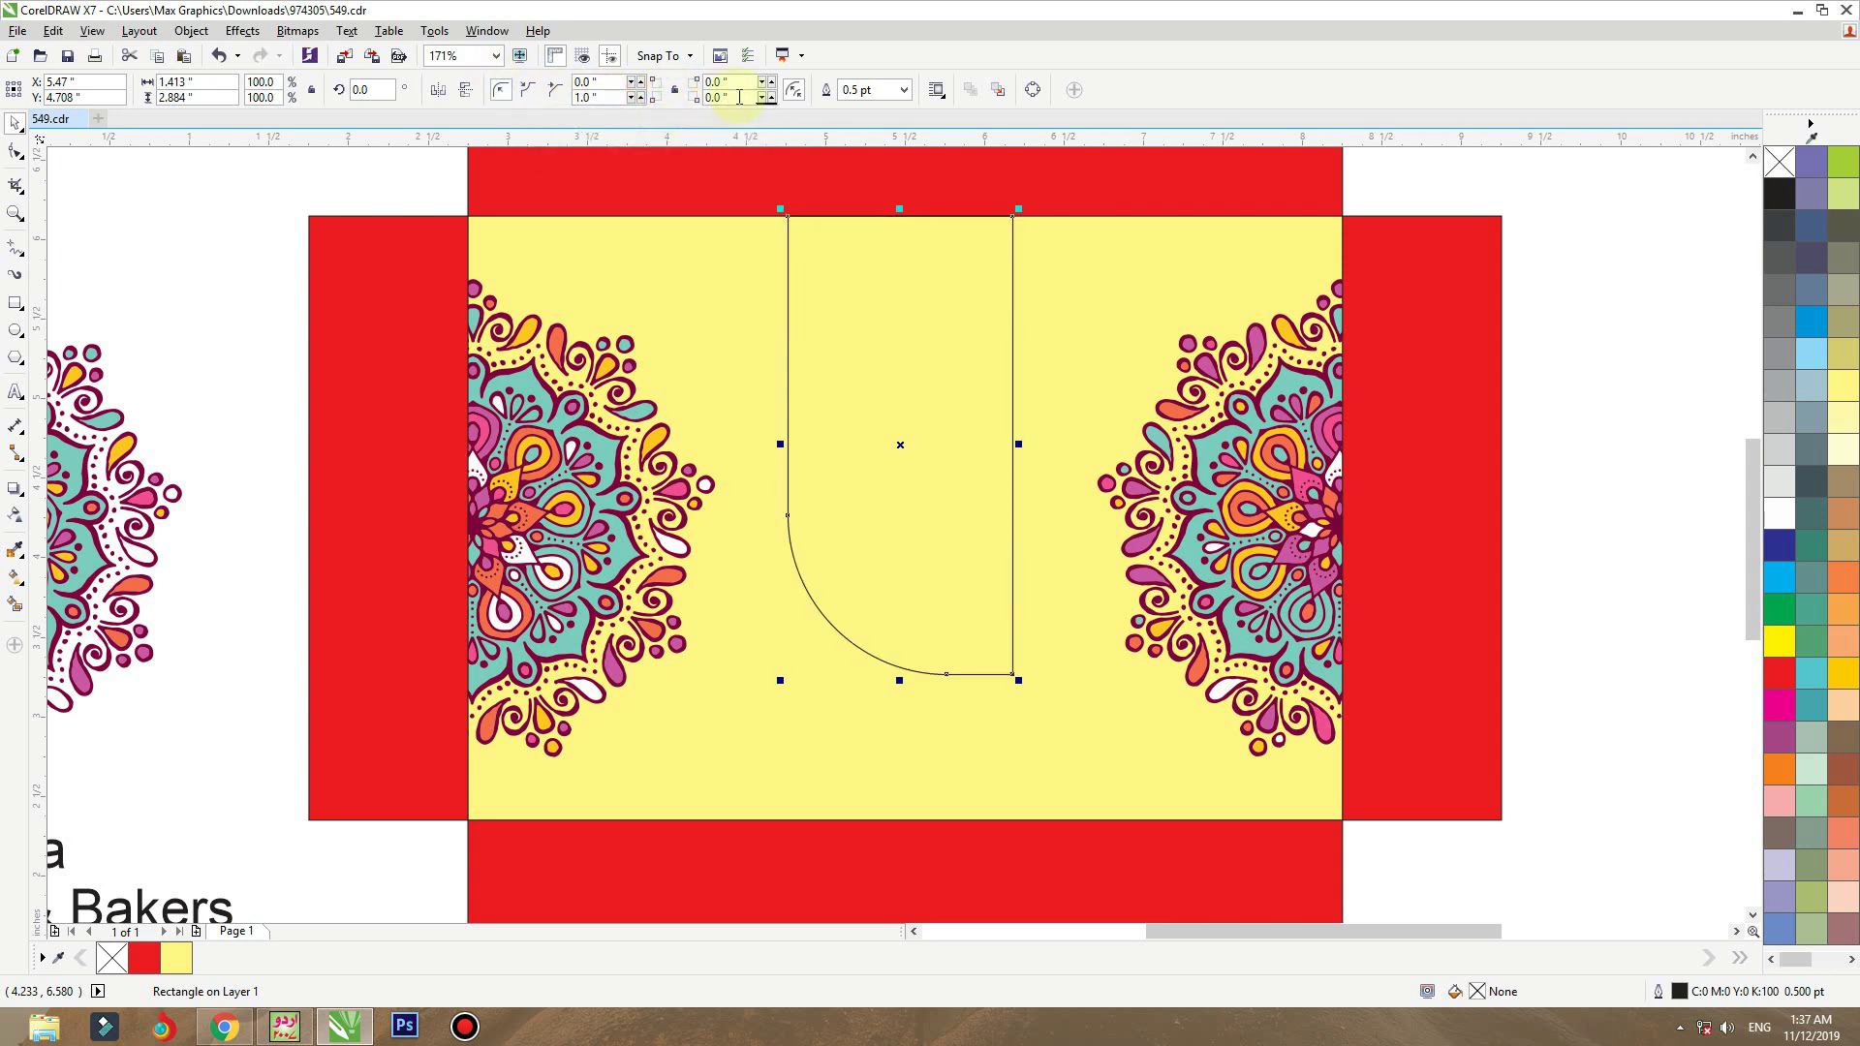
key(Return)
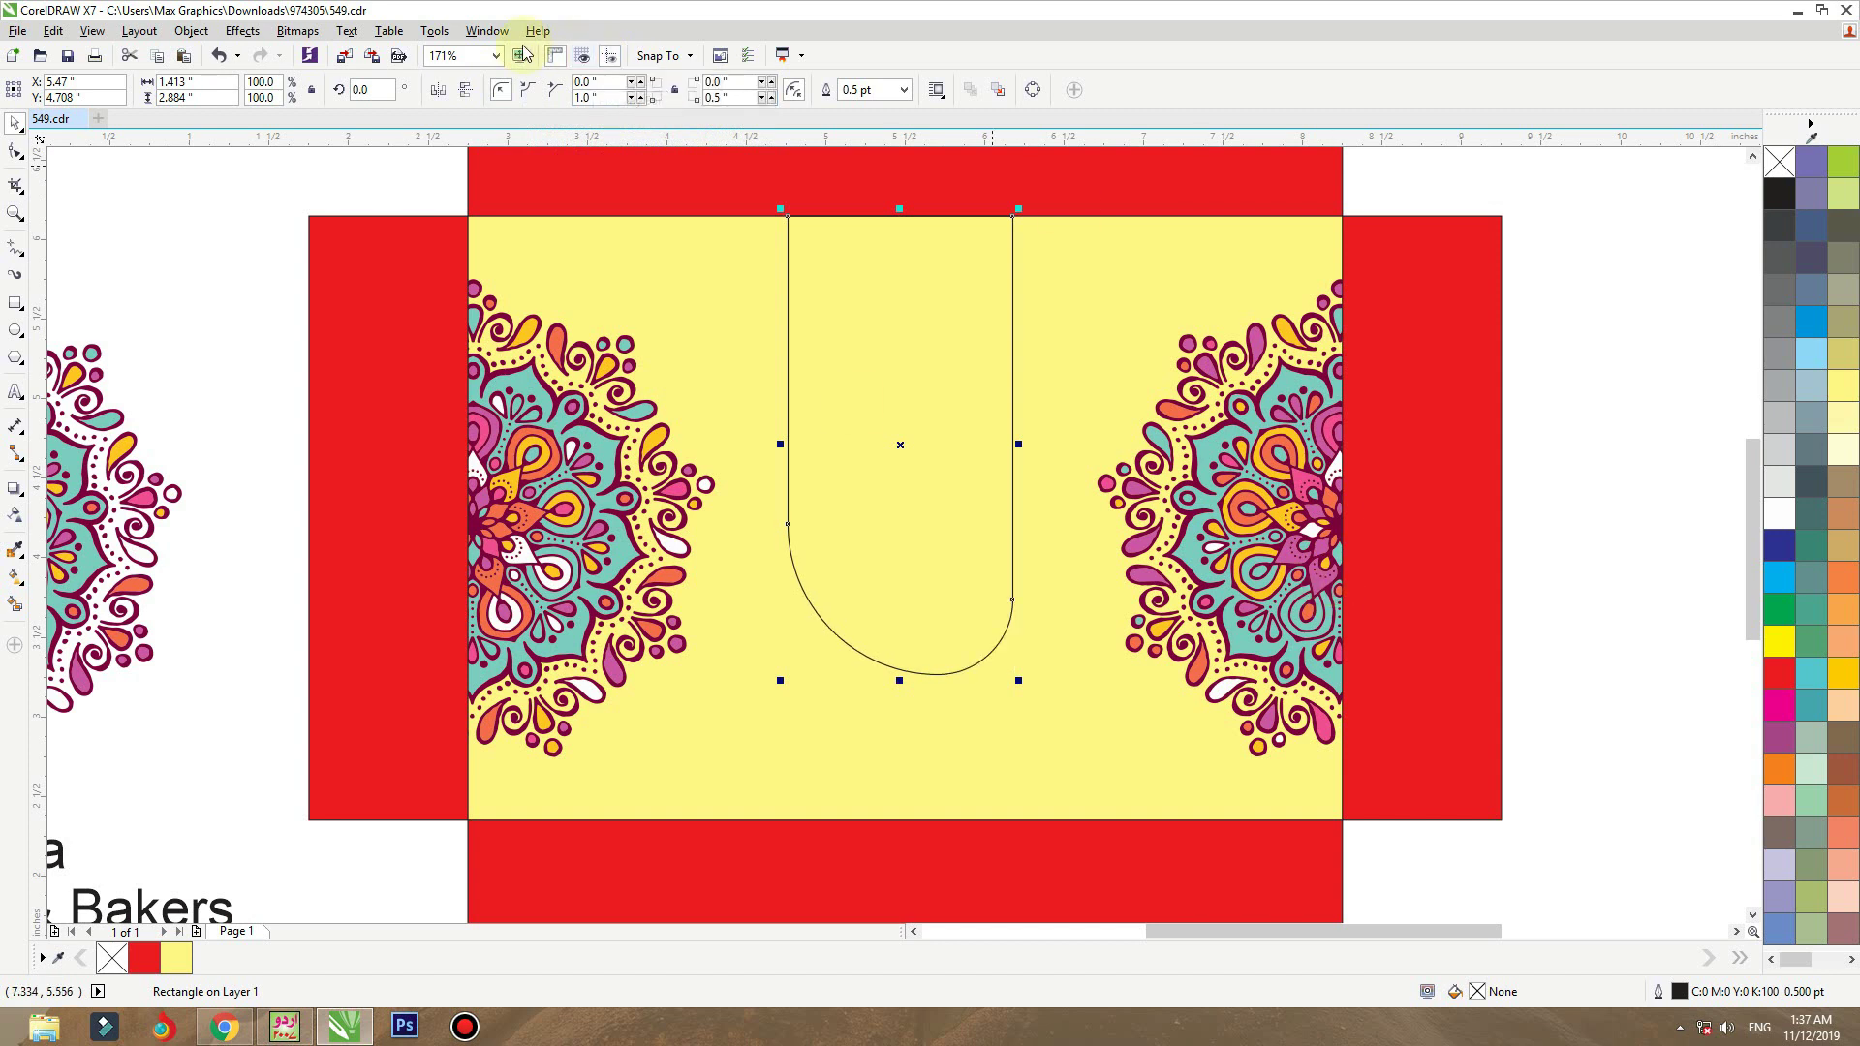
drag(598, 99, 355, 51)
text(0.5)
key(Return)
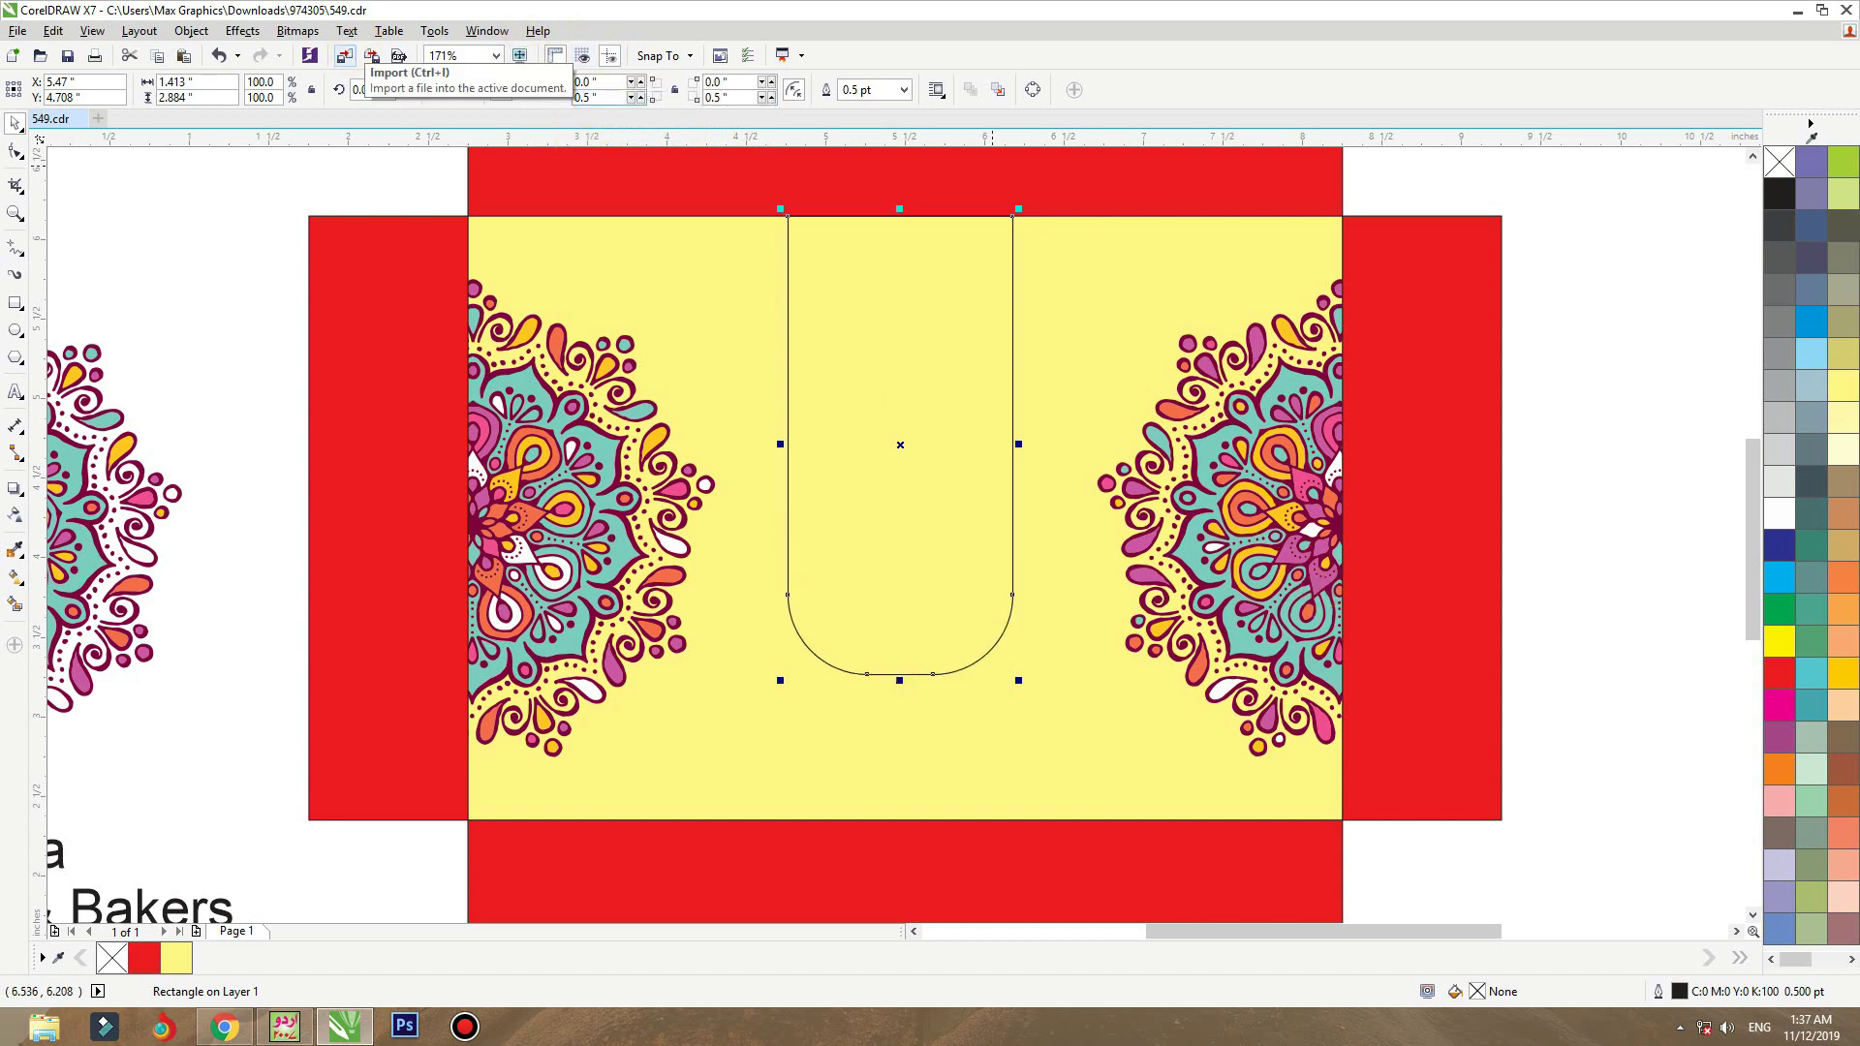
- Set the radius of both bottom corners of the rectangle to 1.0 inch
double_click(608, 98)
text(1)
key(Return)
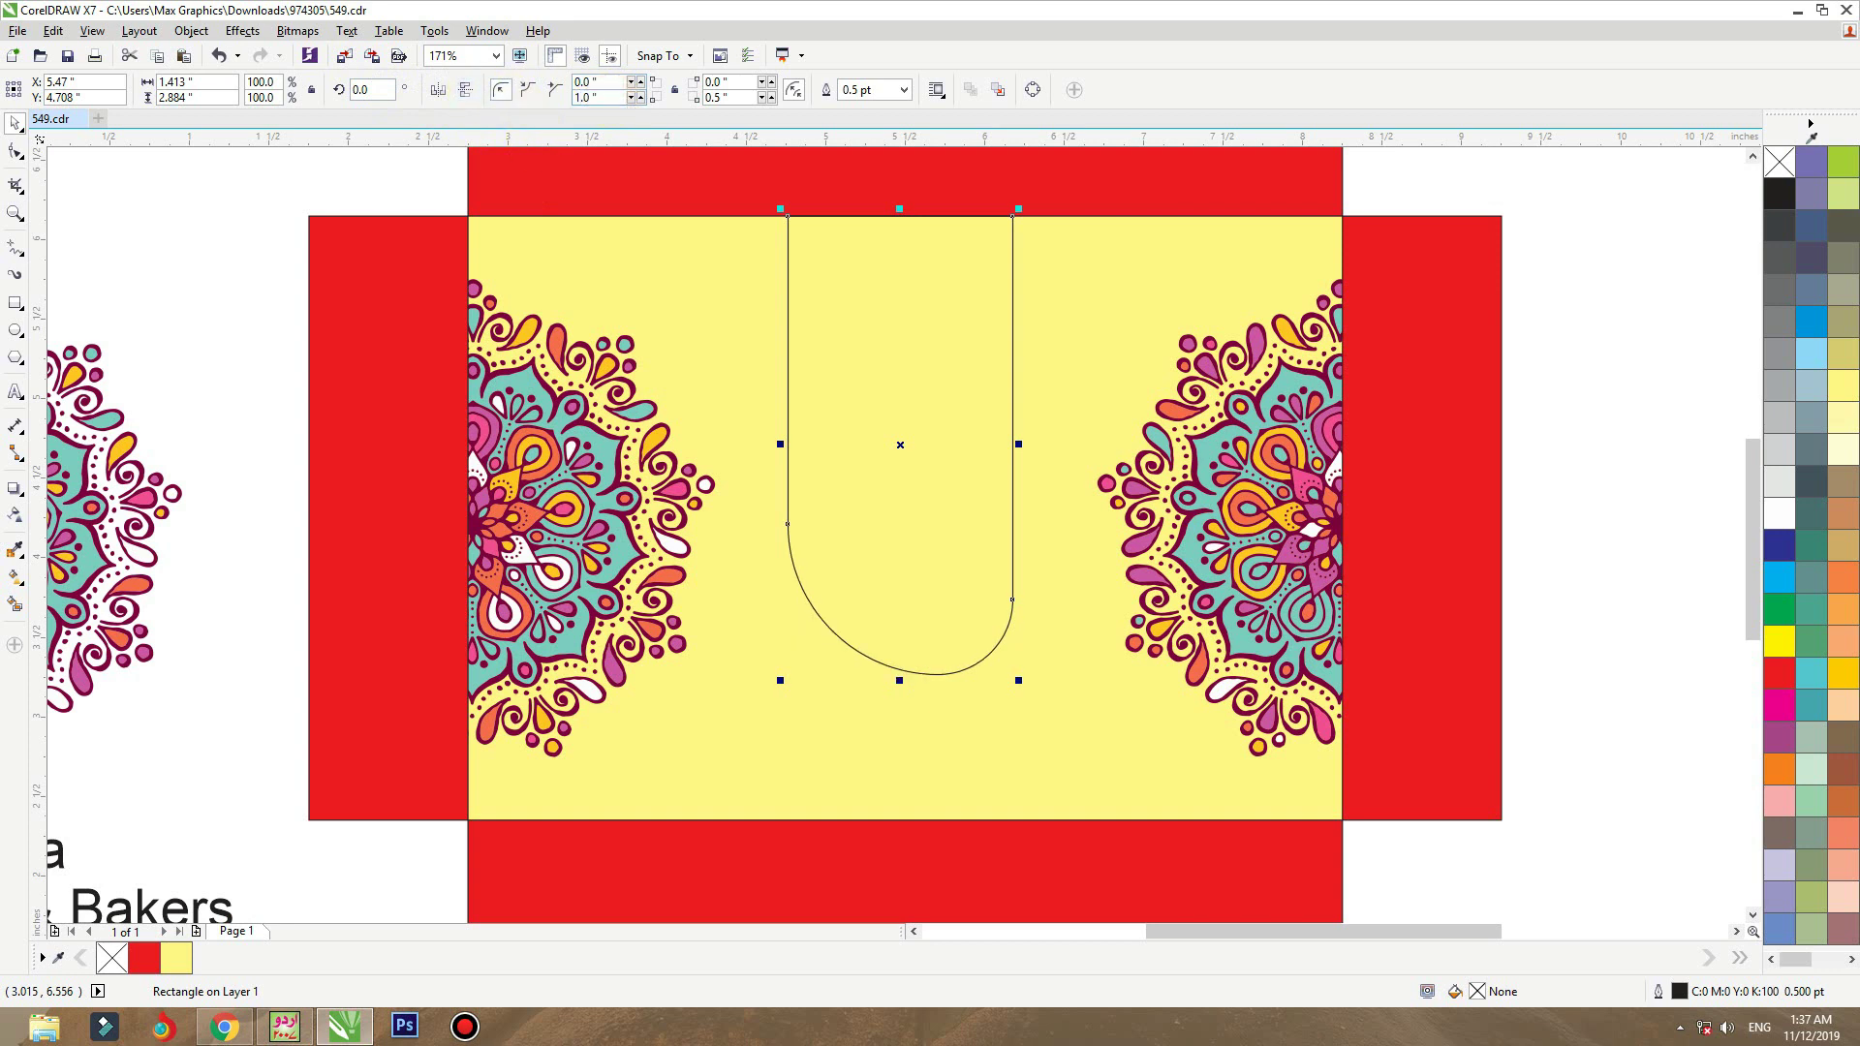
double_click(744, 97)
text(1)
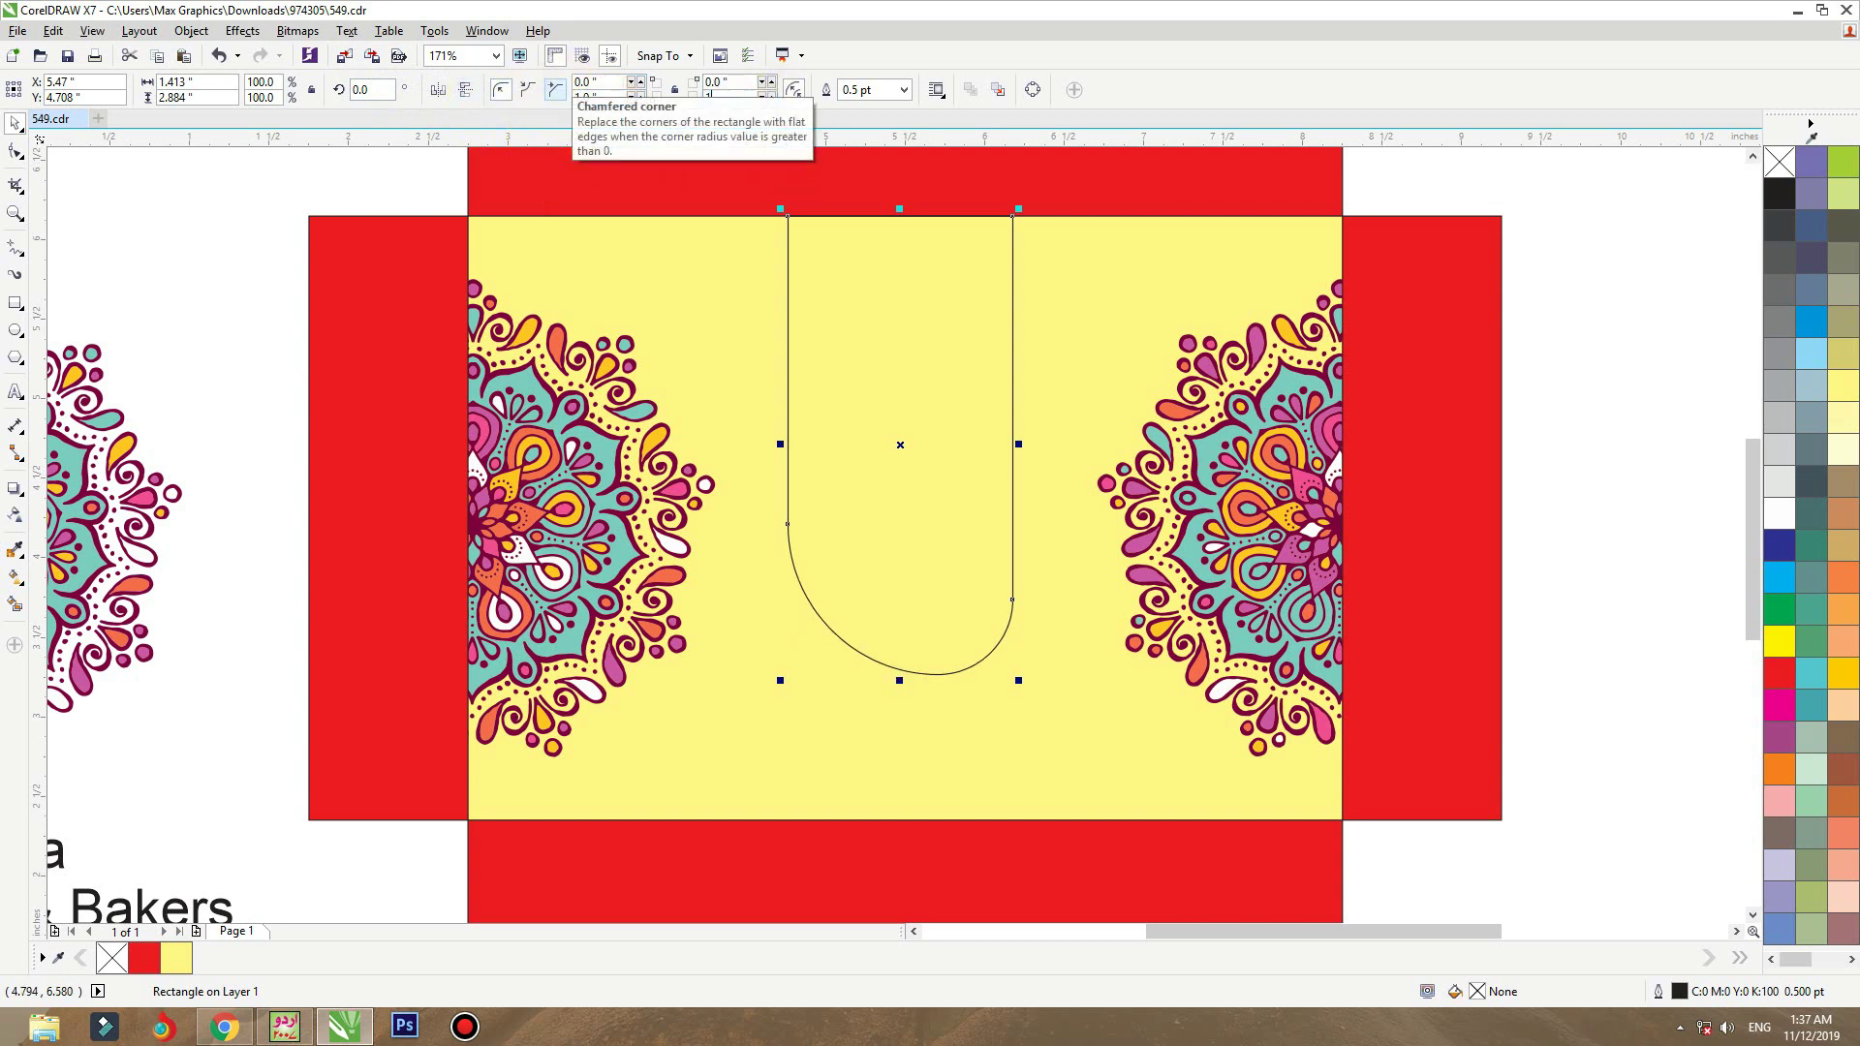
key(Return)
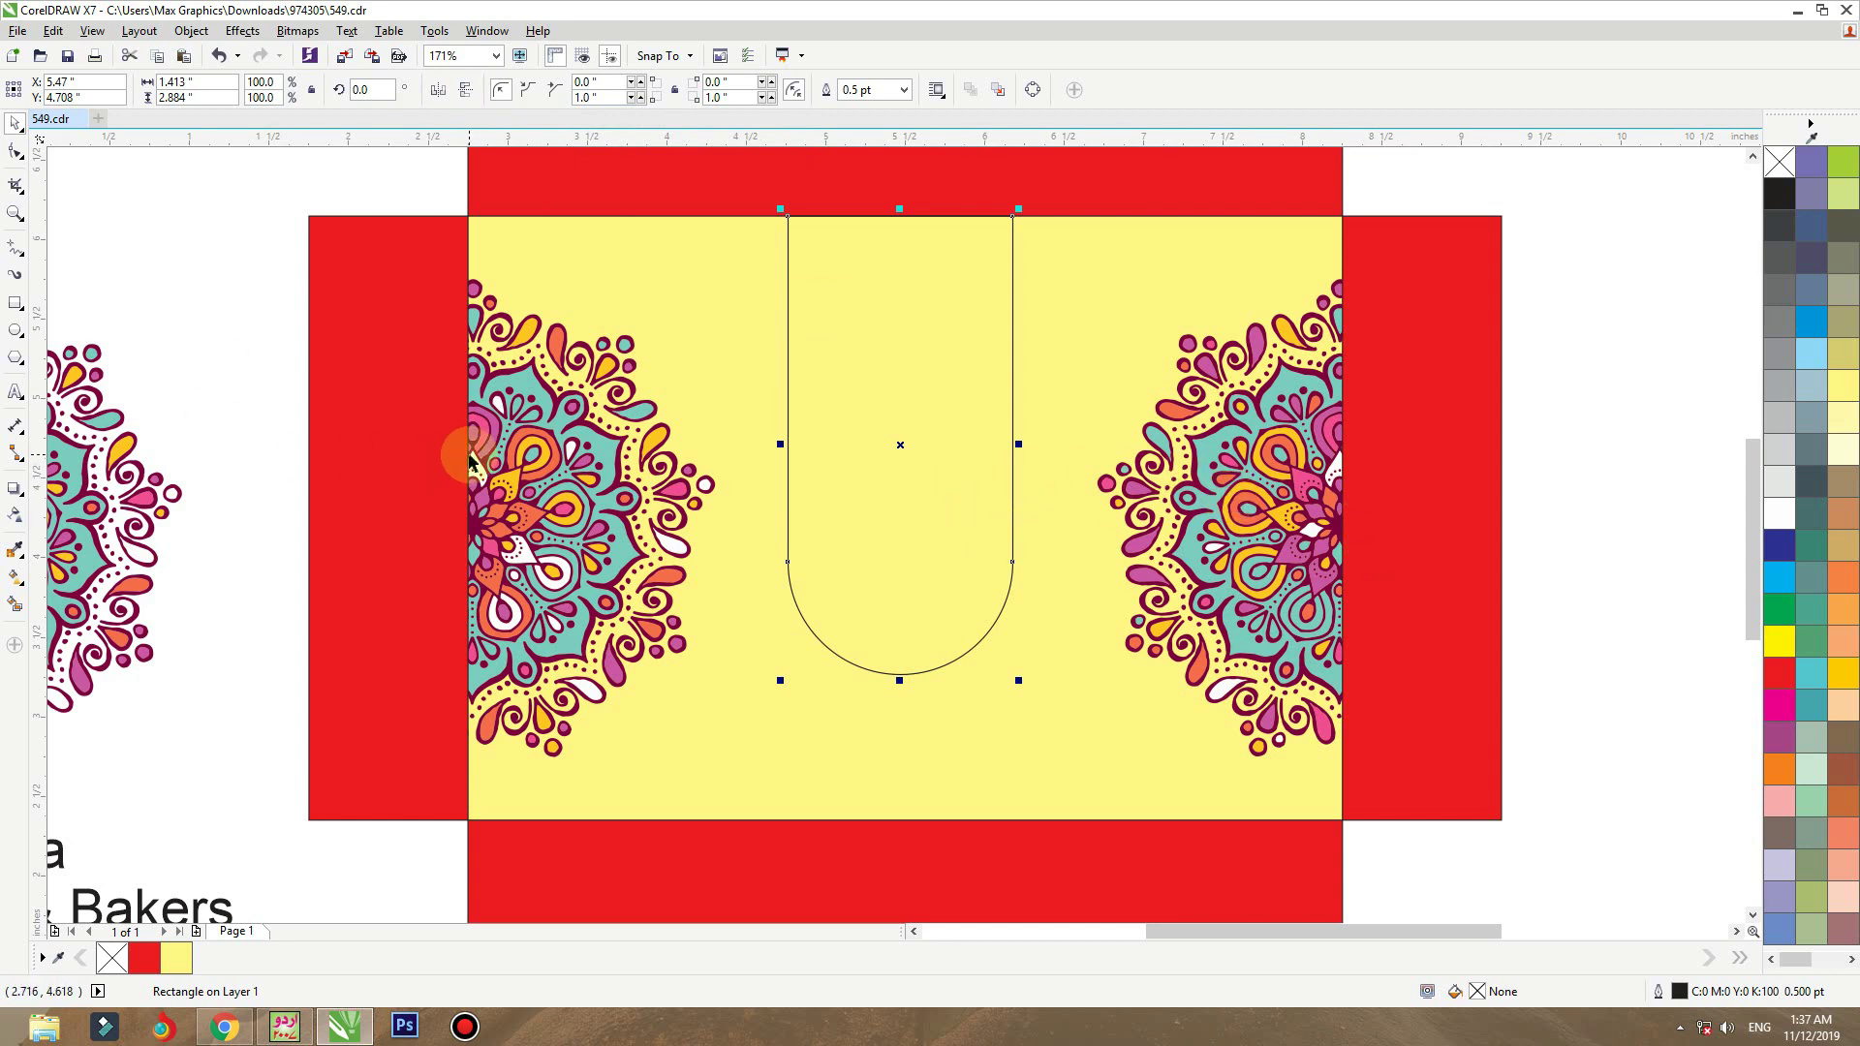
- Fill the rounded shape with light teal (C:60 M:0 Y:20 K:0) and remove its outline
click(1807, 672)
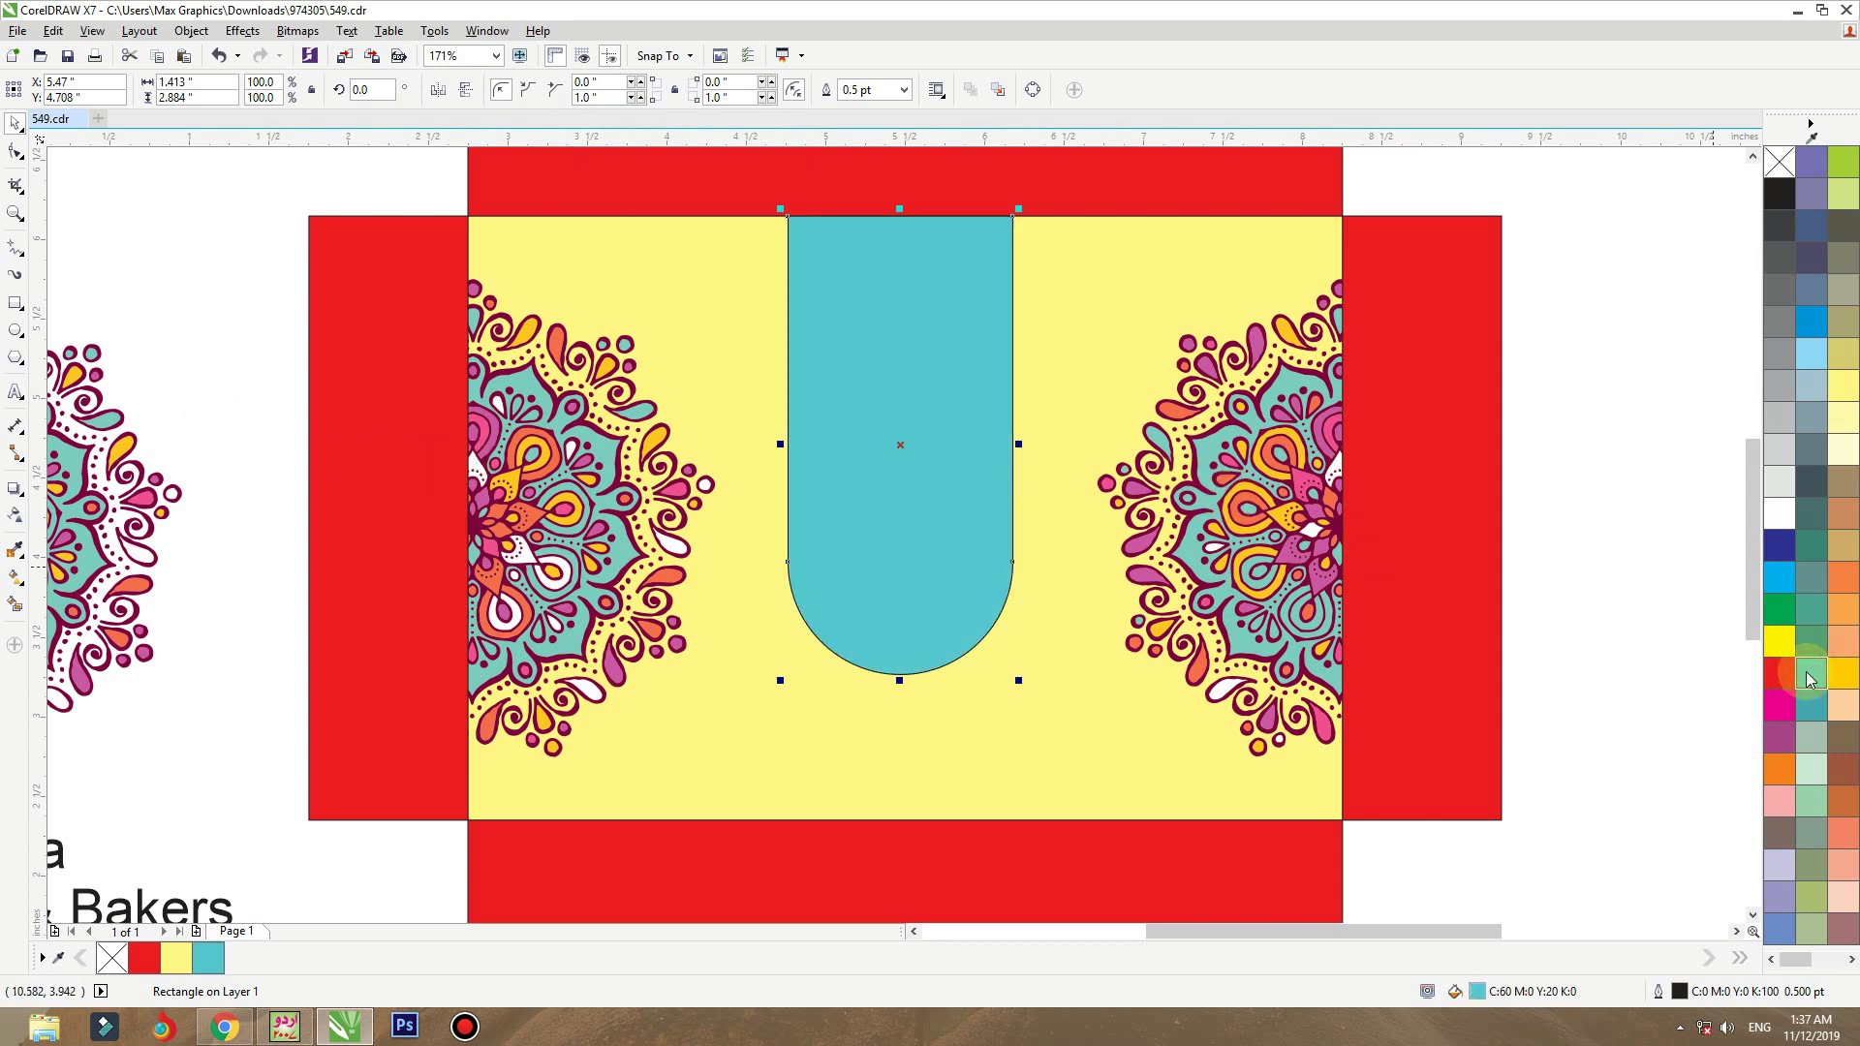
click(1812, 703)
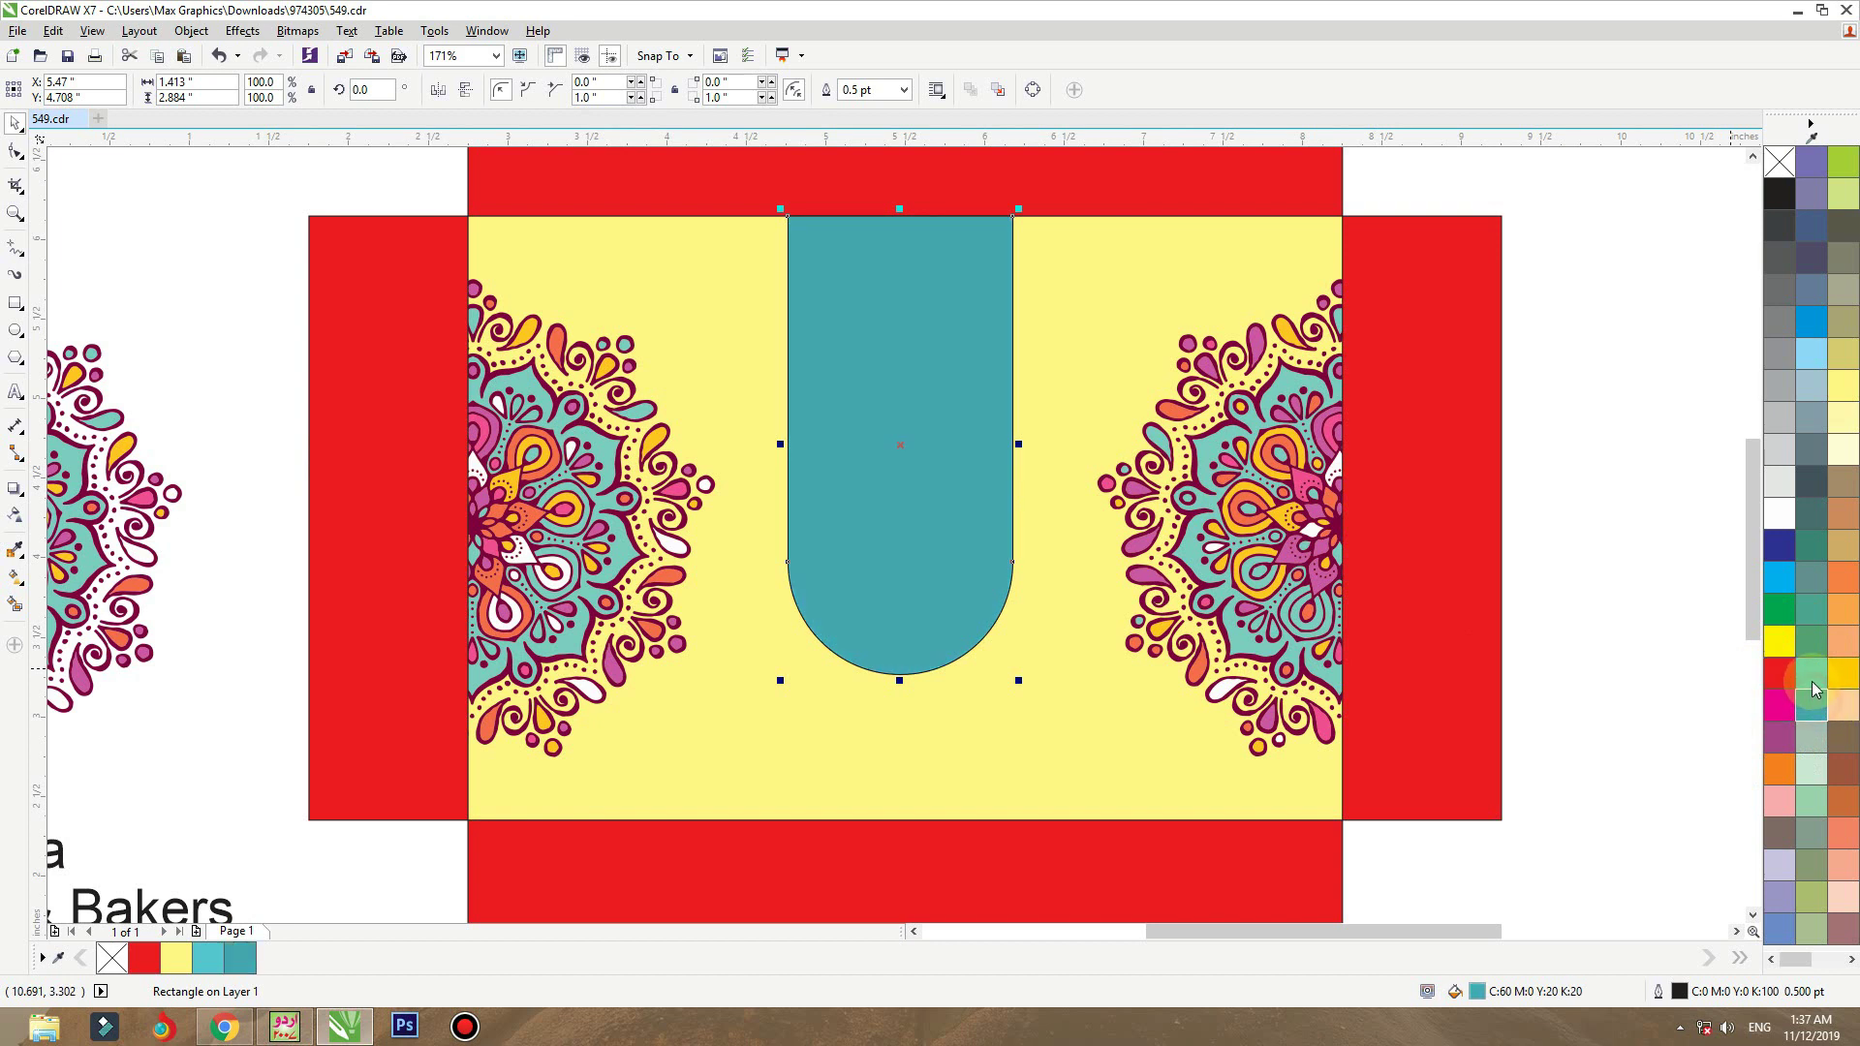
click(1812, 681)
right_click(1778, 162)
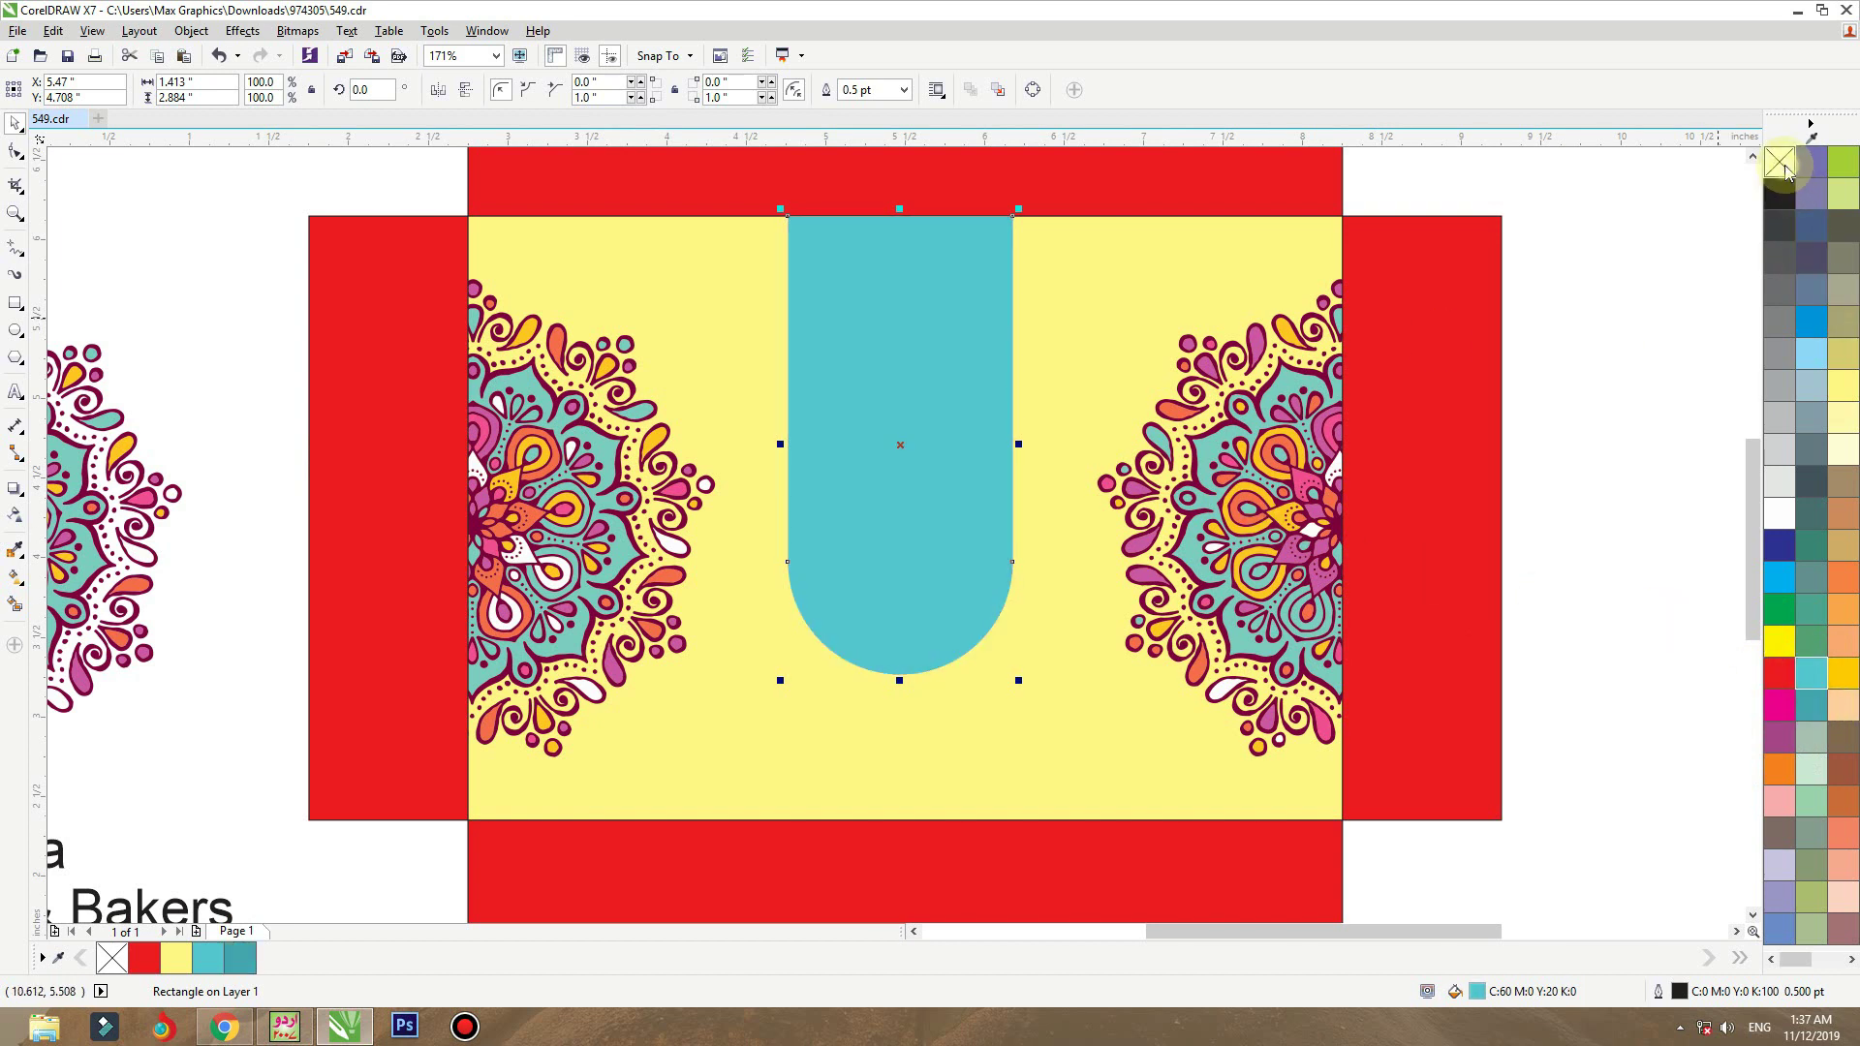
- Draw a horizontal line about 1.69 inches long across the top of the teal shape and colour its outline white
click(15, 254)
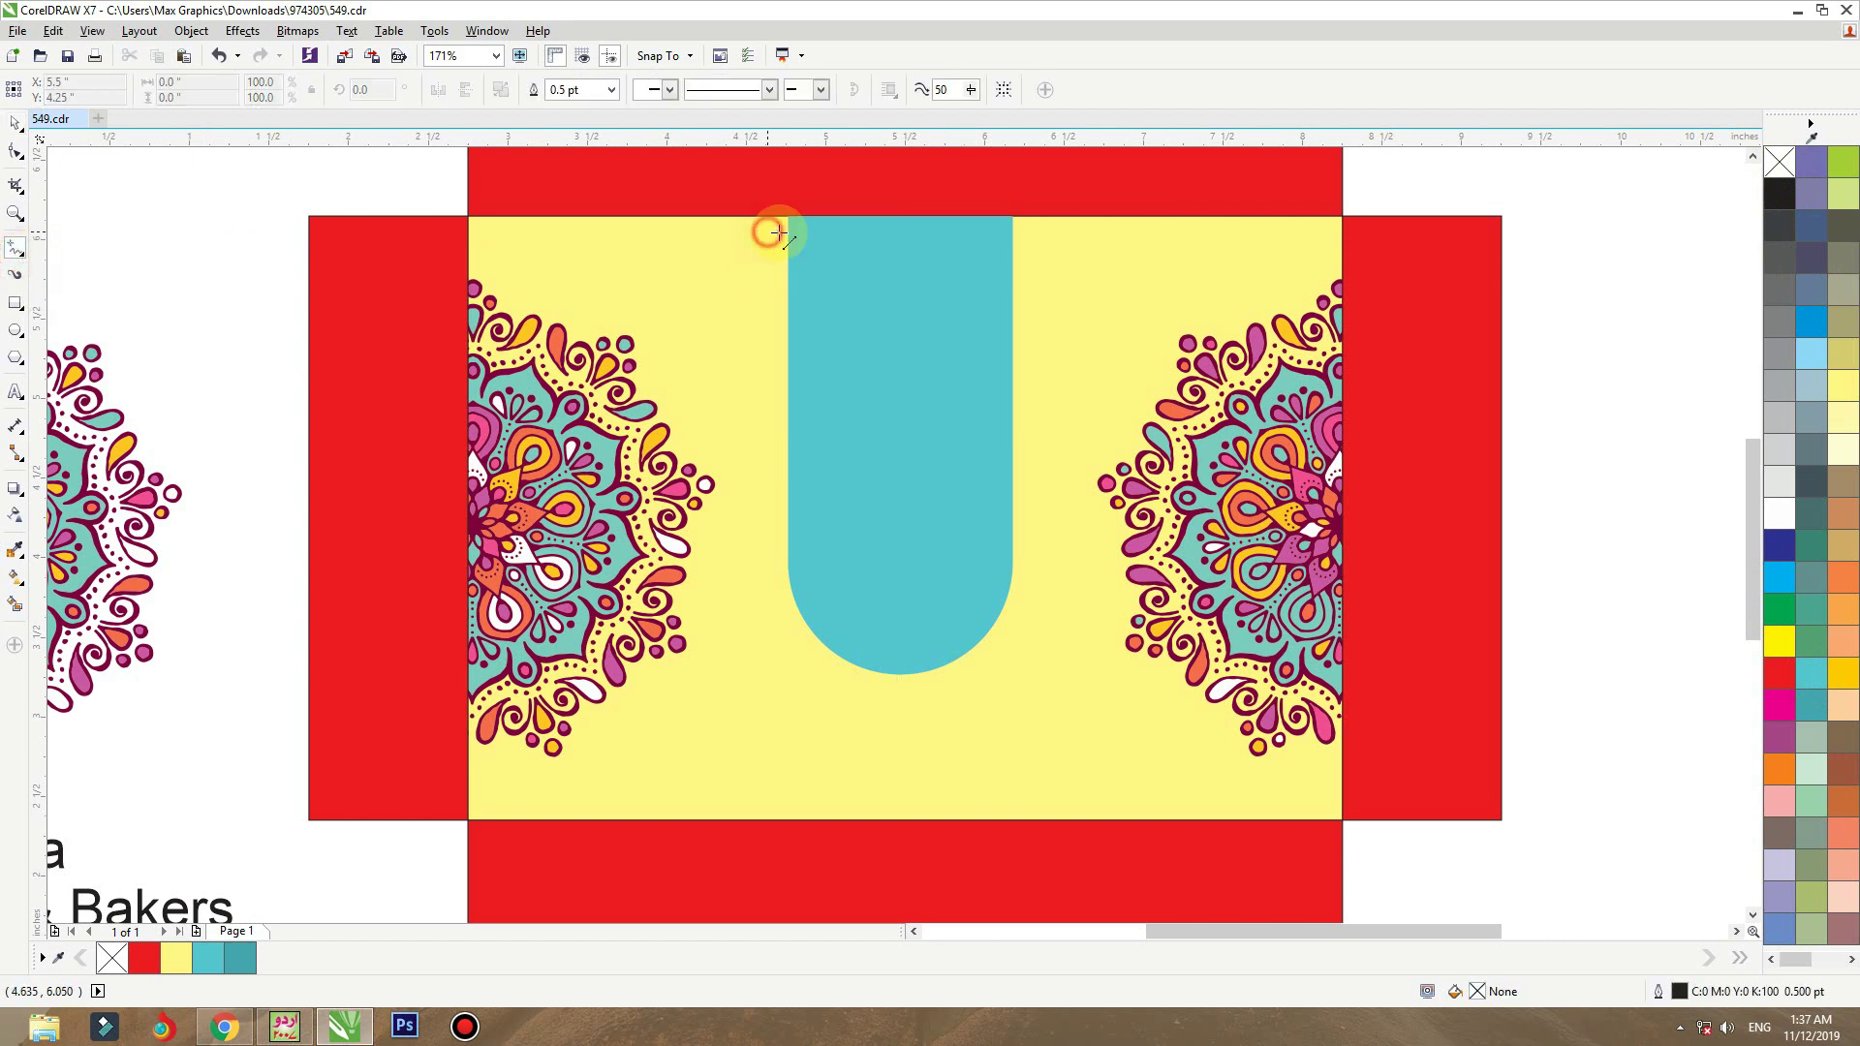
drag(778, 232, 1039, 234)
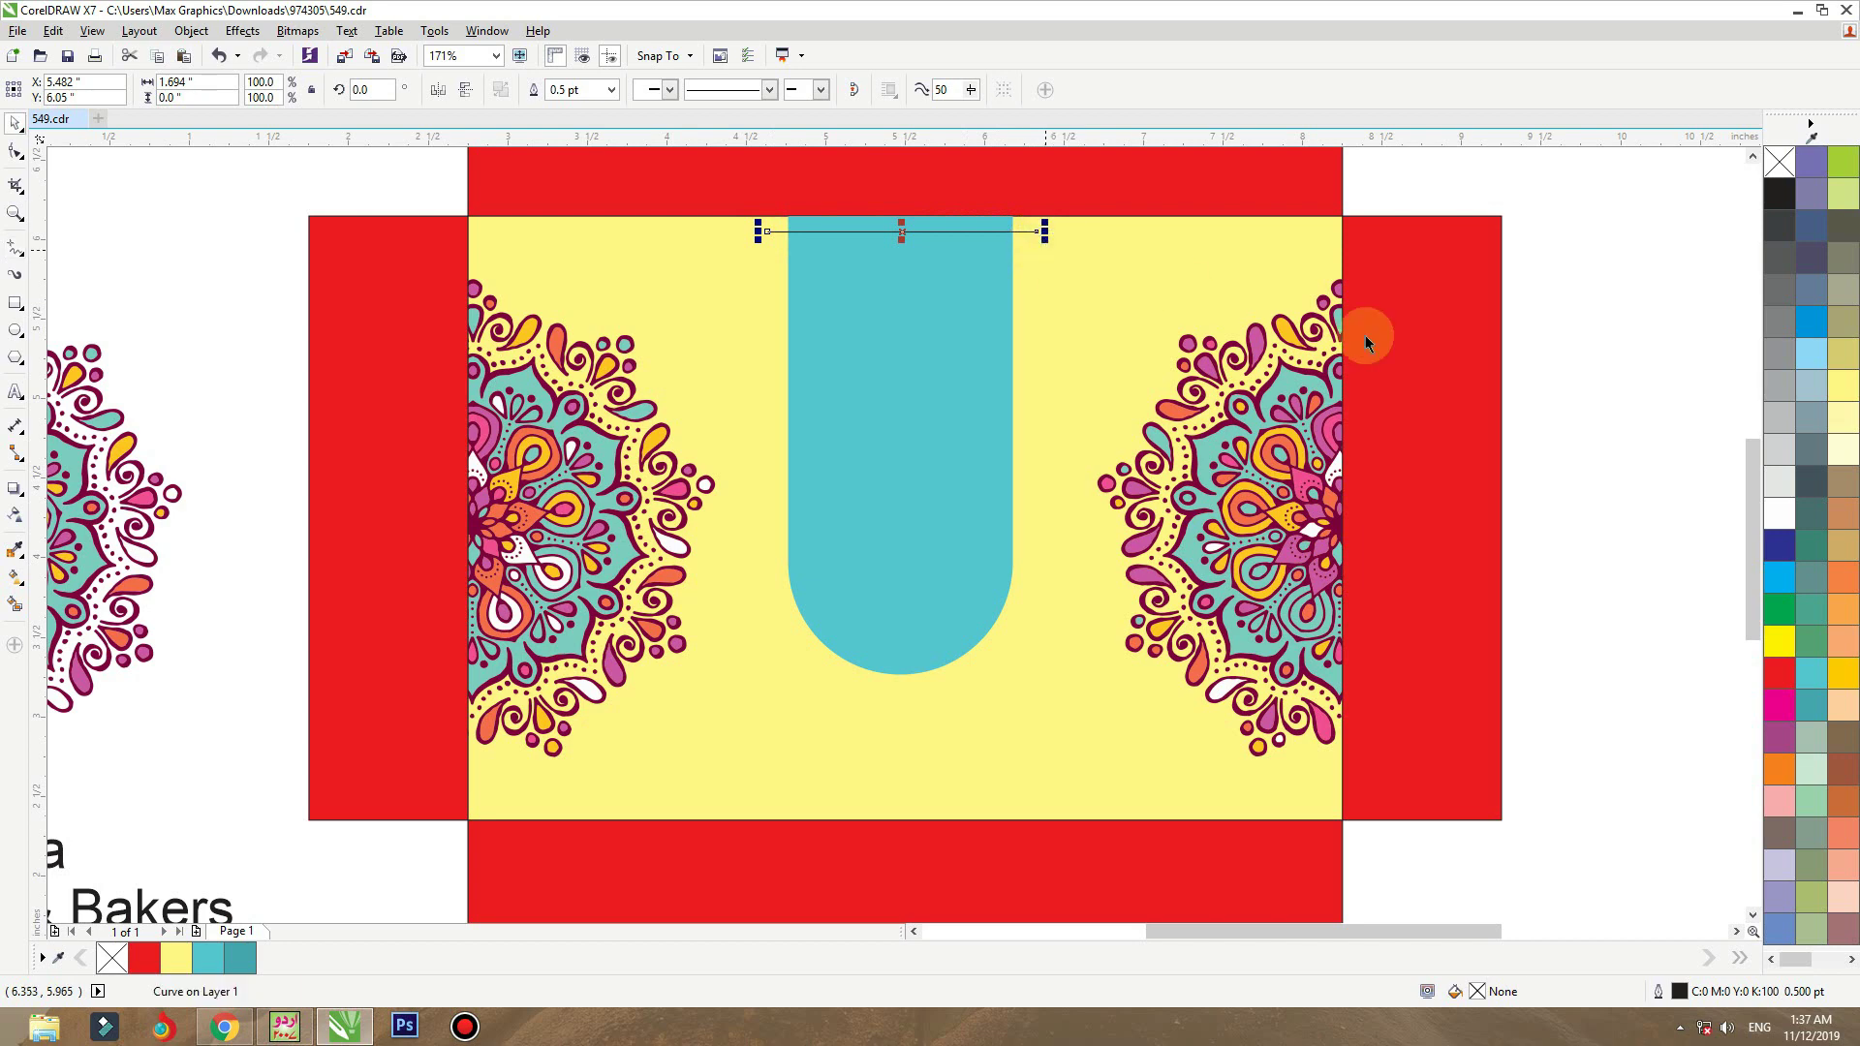
key(shift+F2)
key(F3)
right_click(1790, 524)
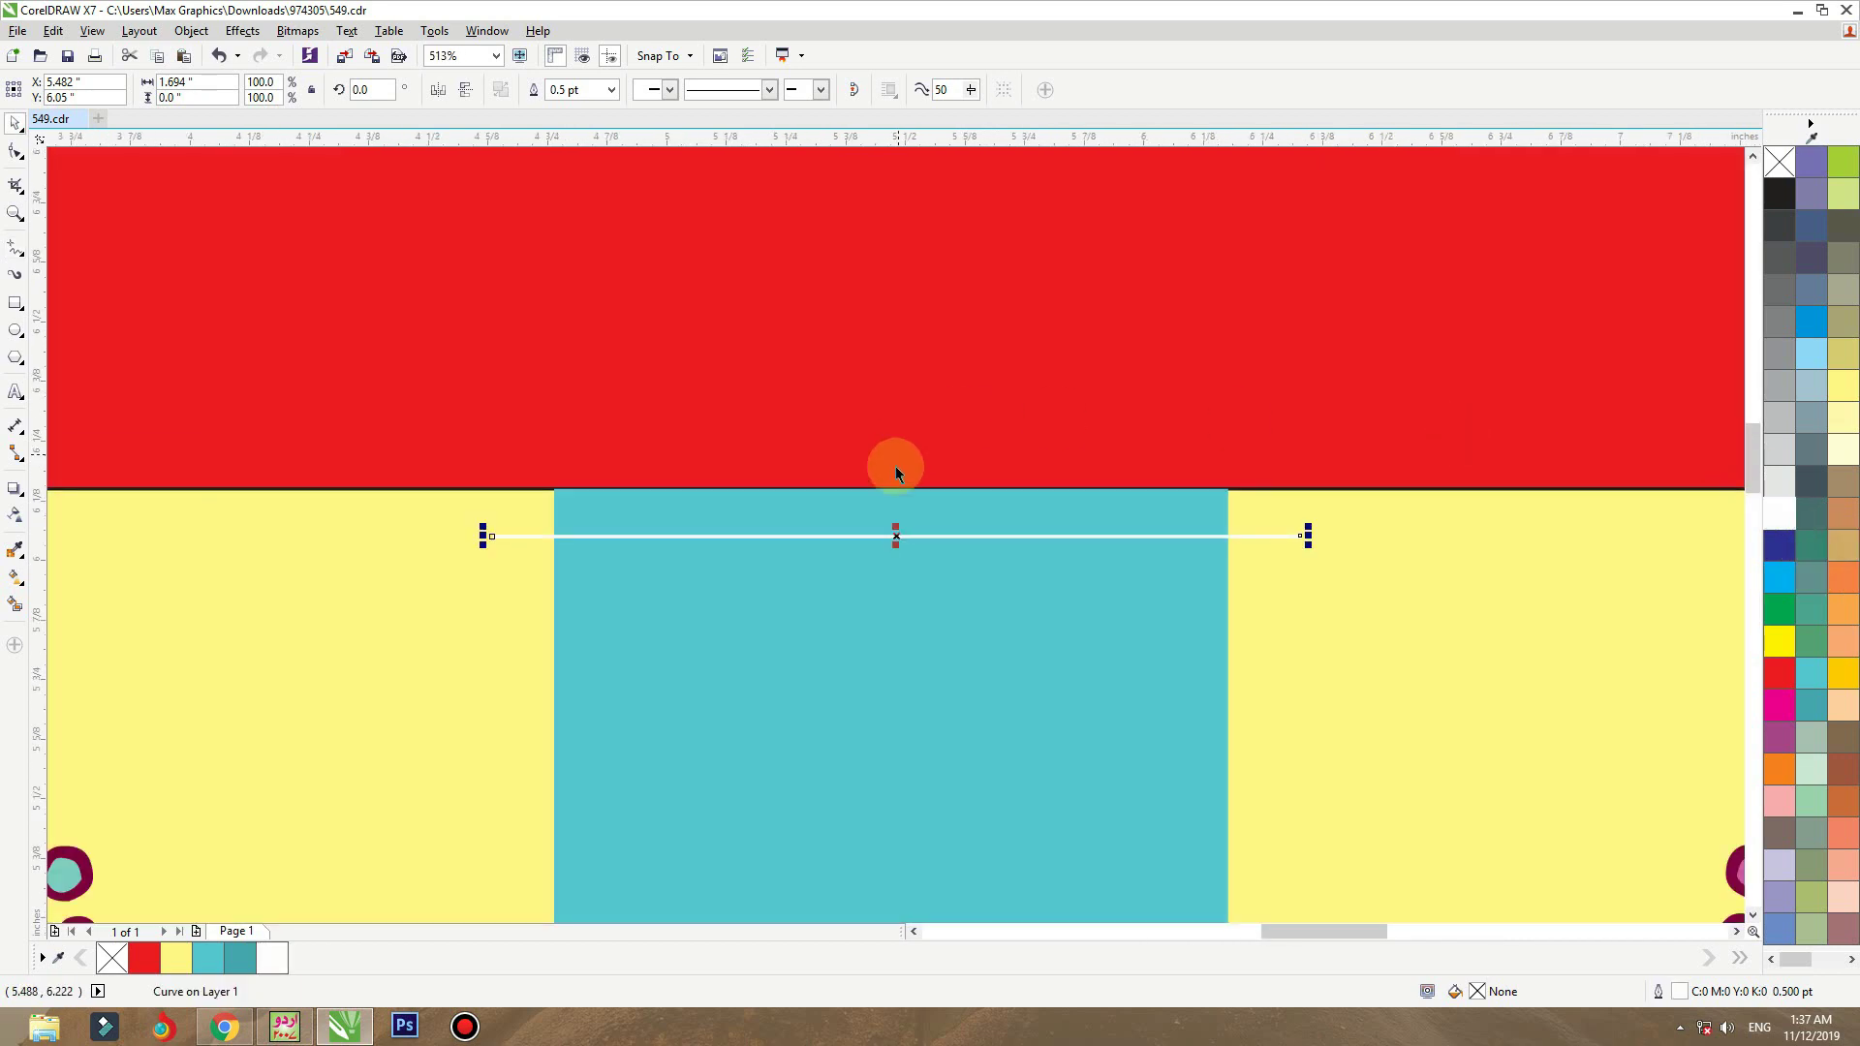
right_click(914, 533)
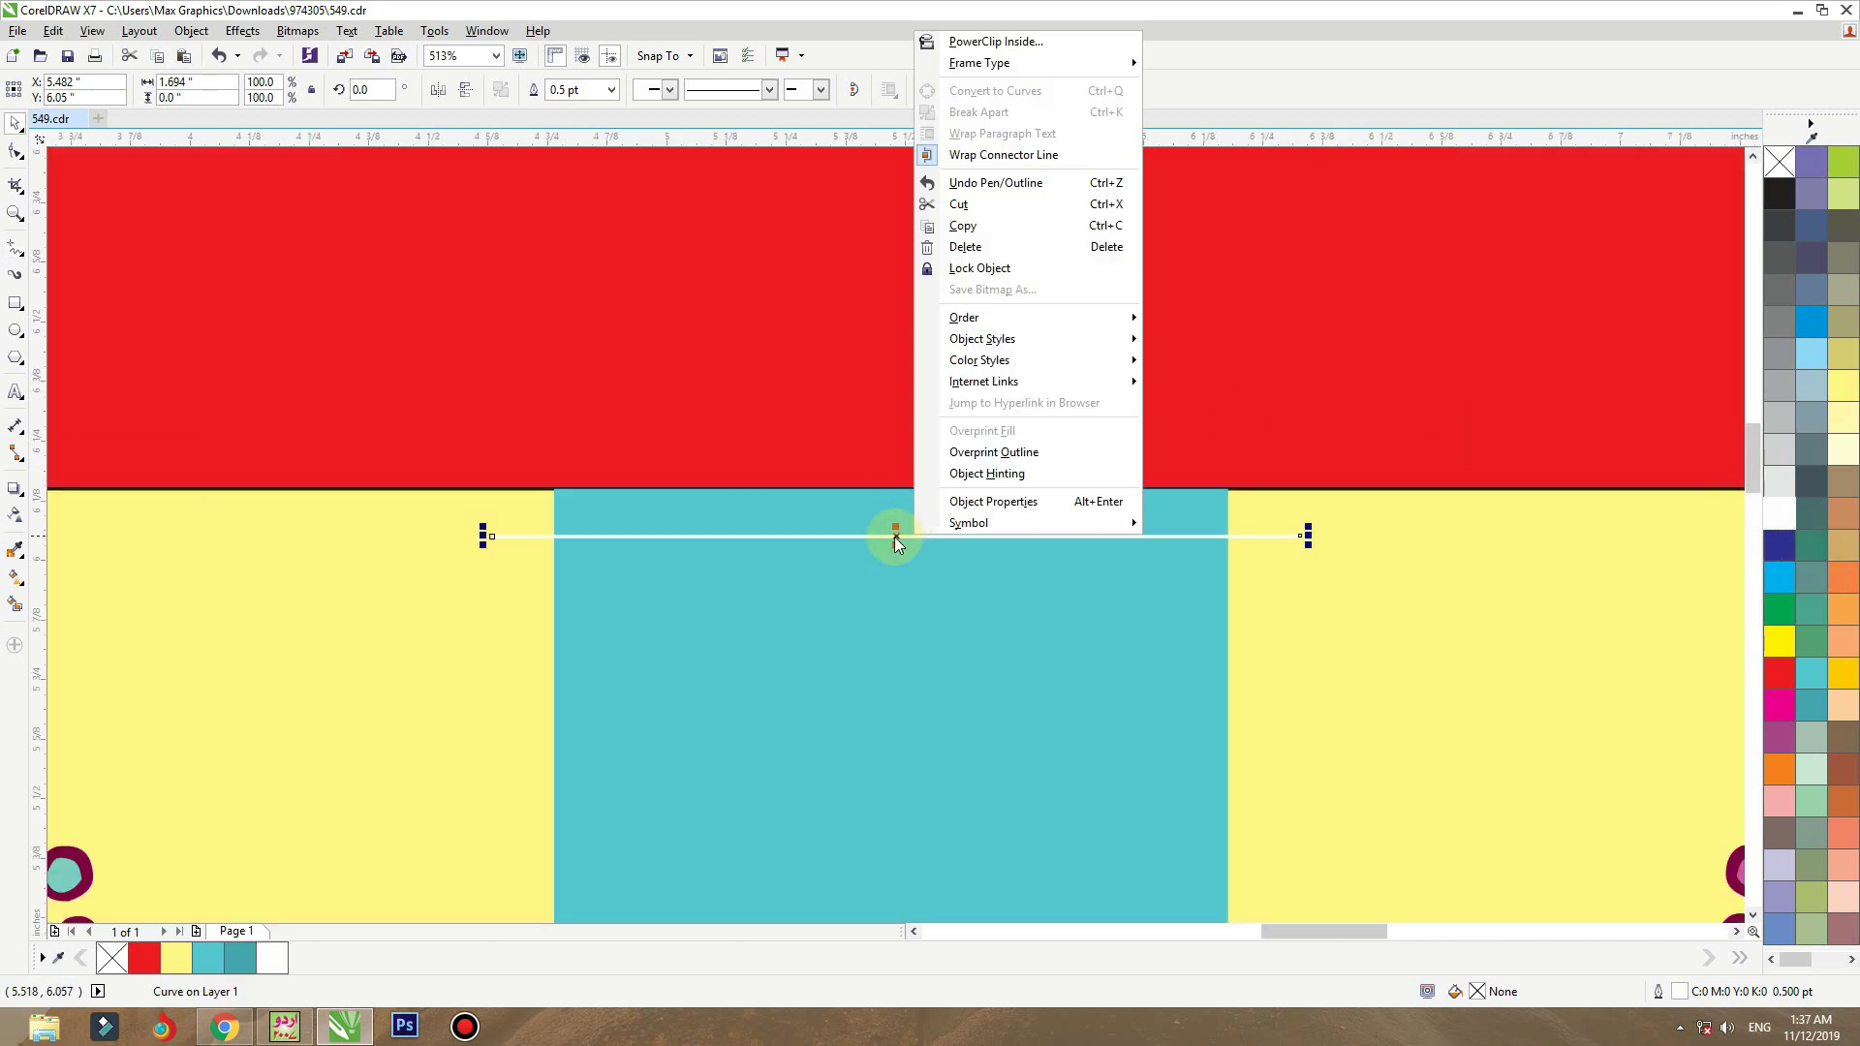
click(889, 536)
scroll(889, 536, down, 2)
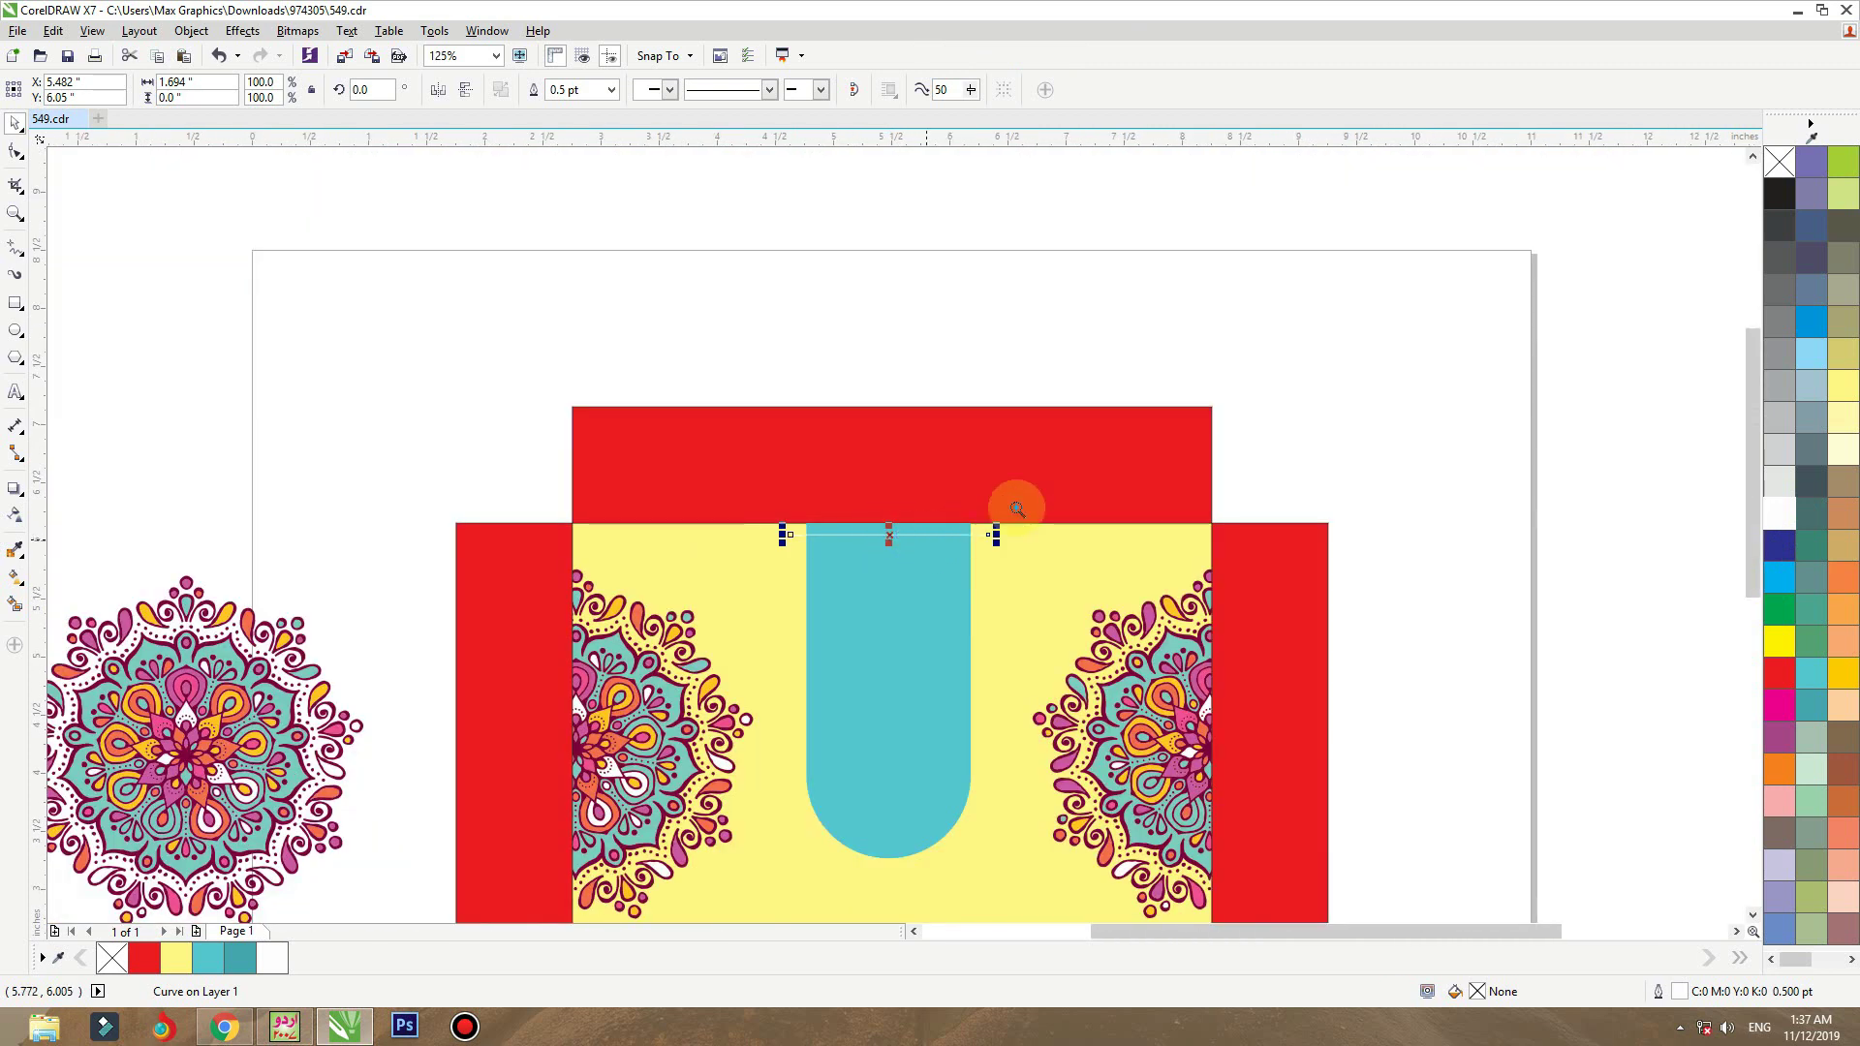
- Set the white line's outline width to 1.0 pt
key(F2)
drag(1090, 496, 589, 839)
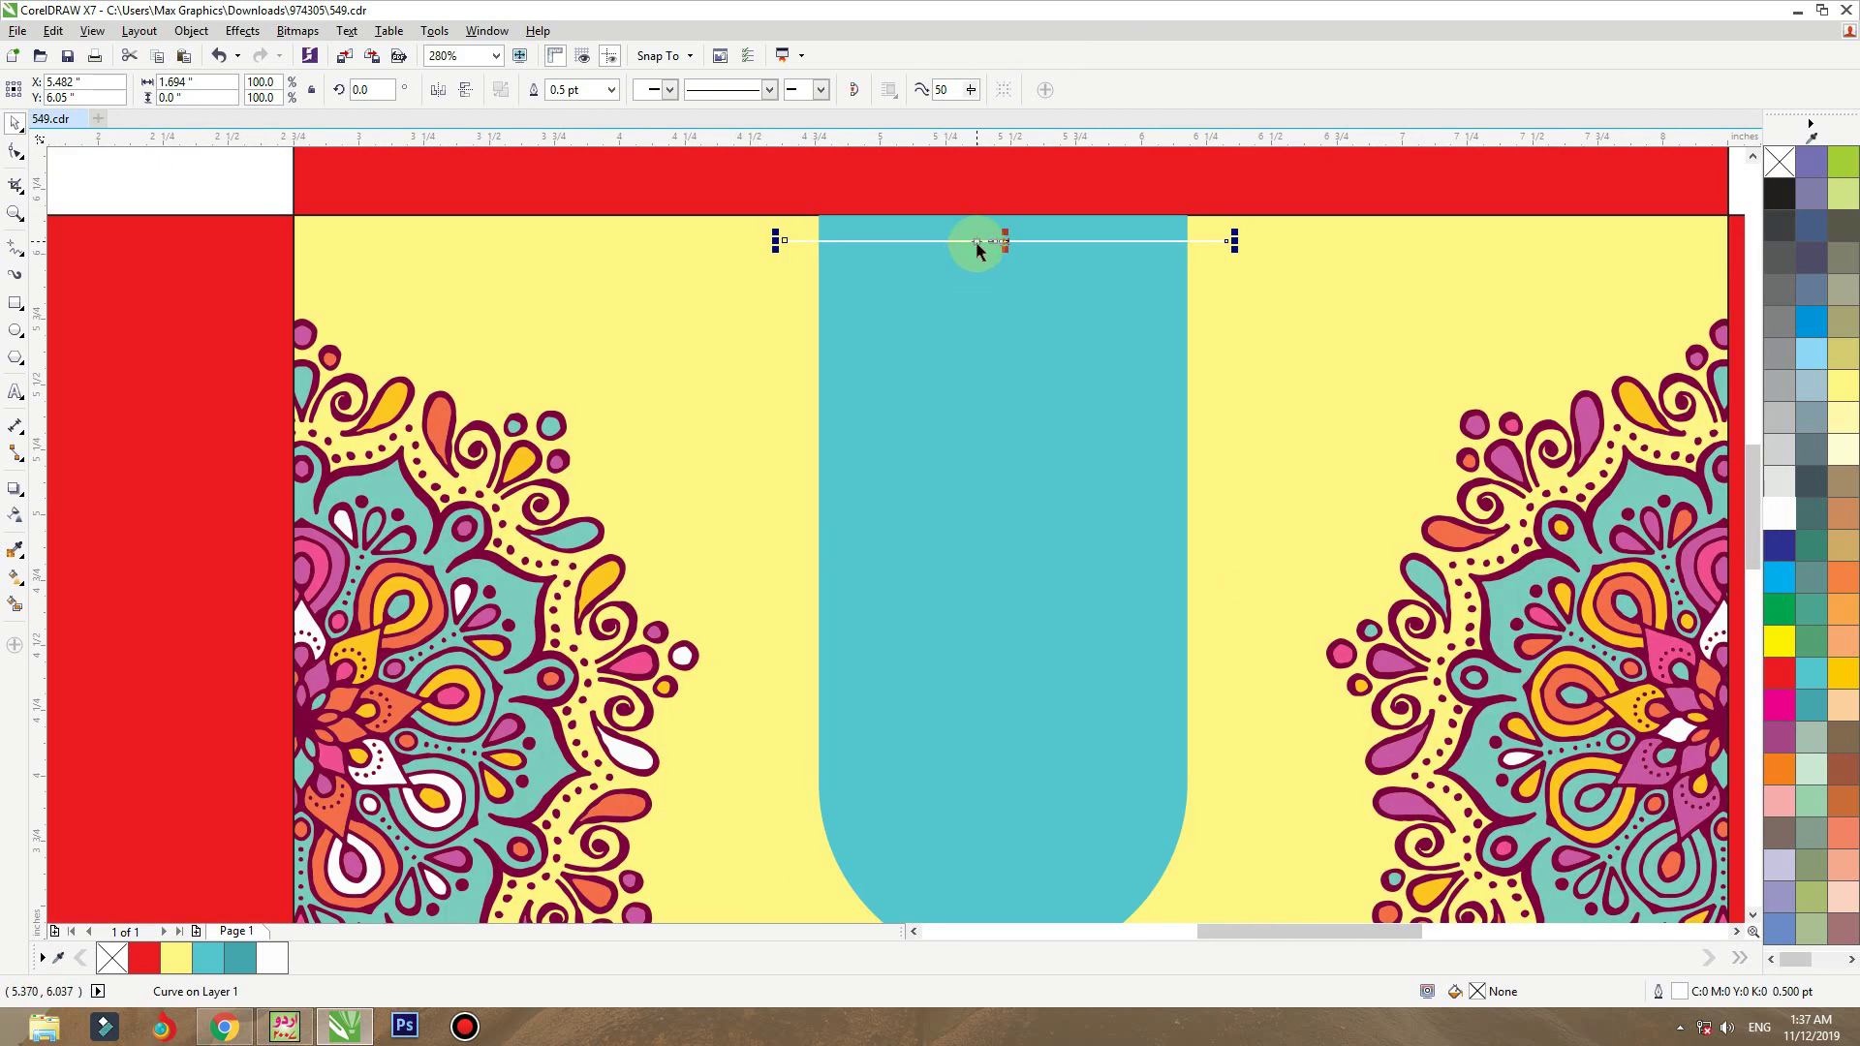
click(604, 97)
click(575, 168)
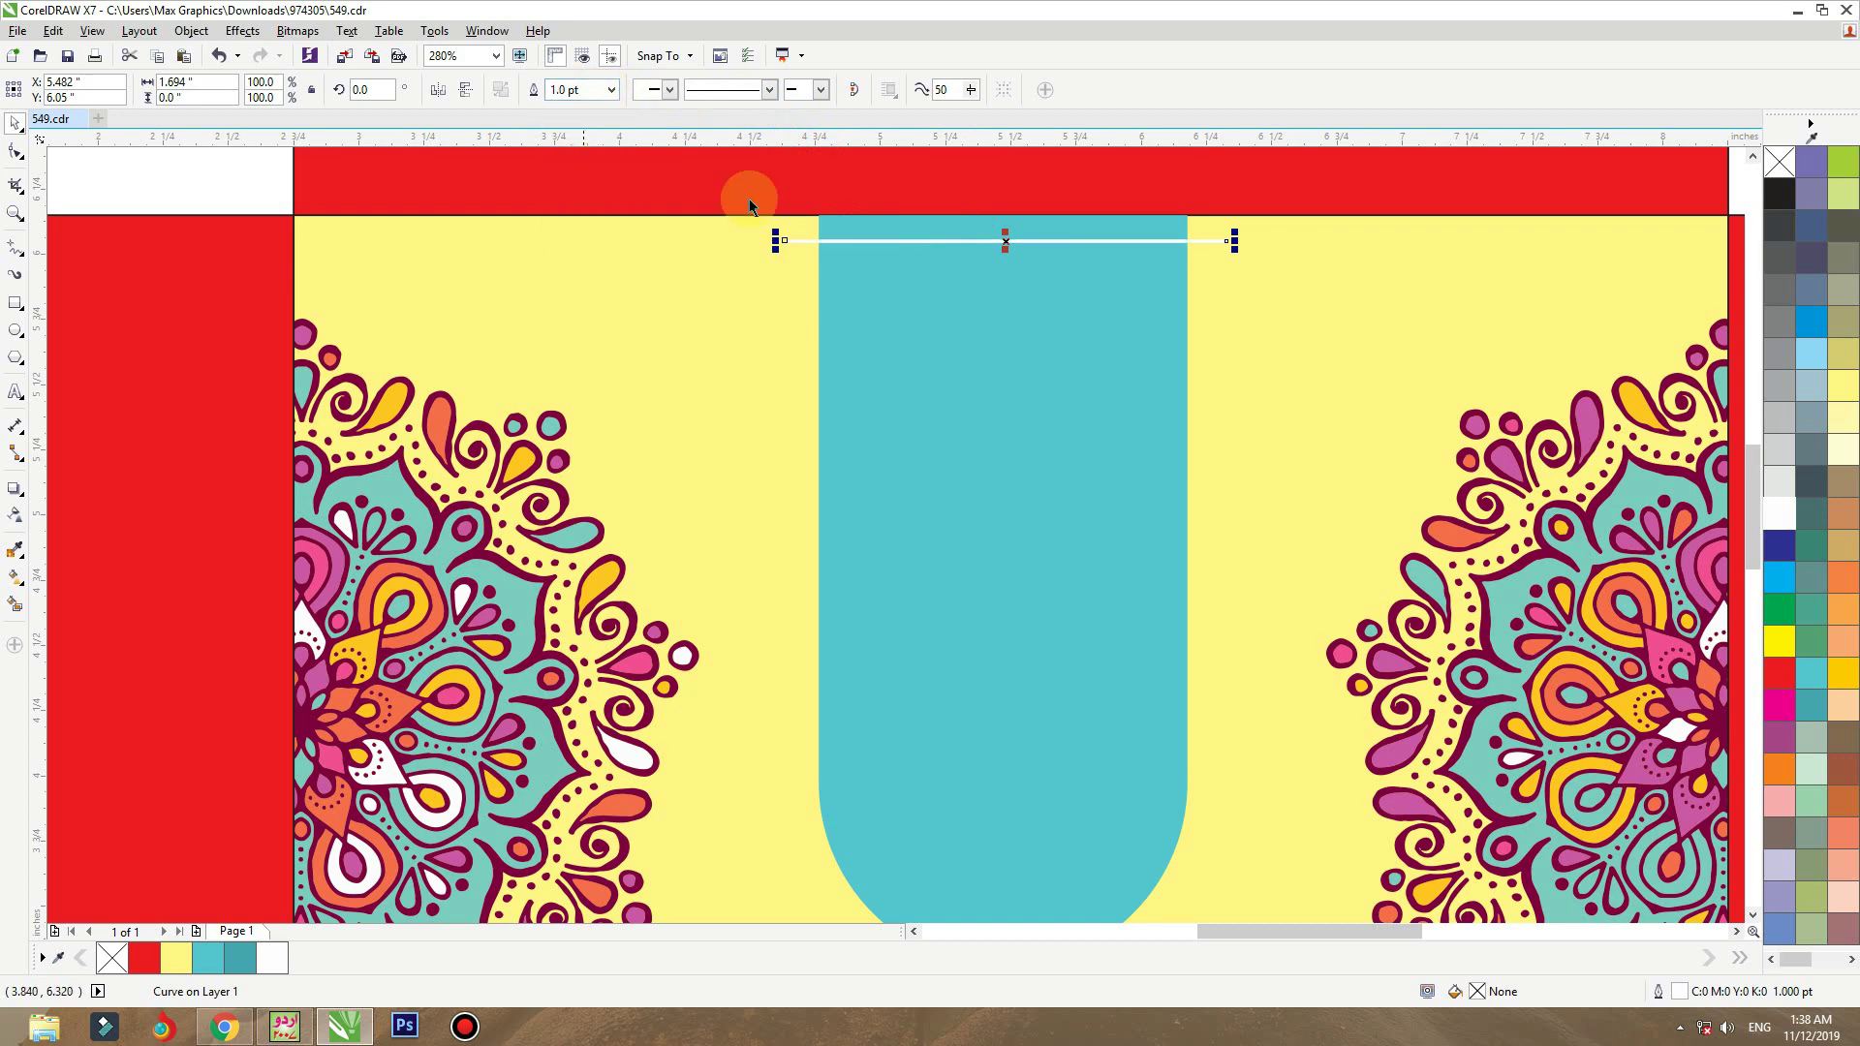
- Duplicate the white line slightly below itself and repeat the copies at equal spacing down to the teal shape's bottom
click(939, 241)
drag(941, 235, 941, 247)
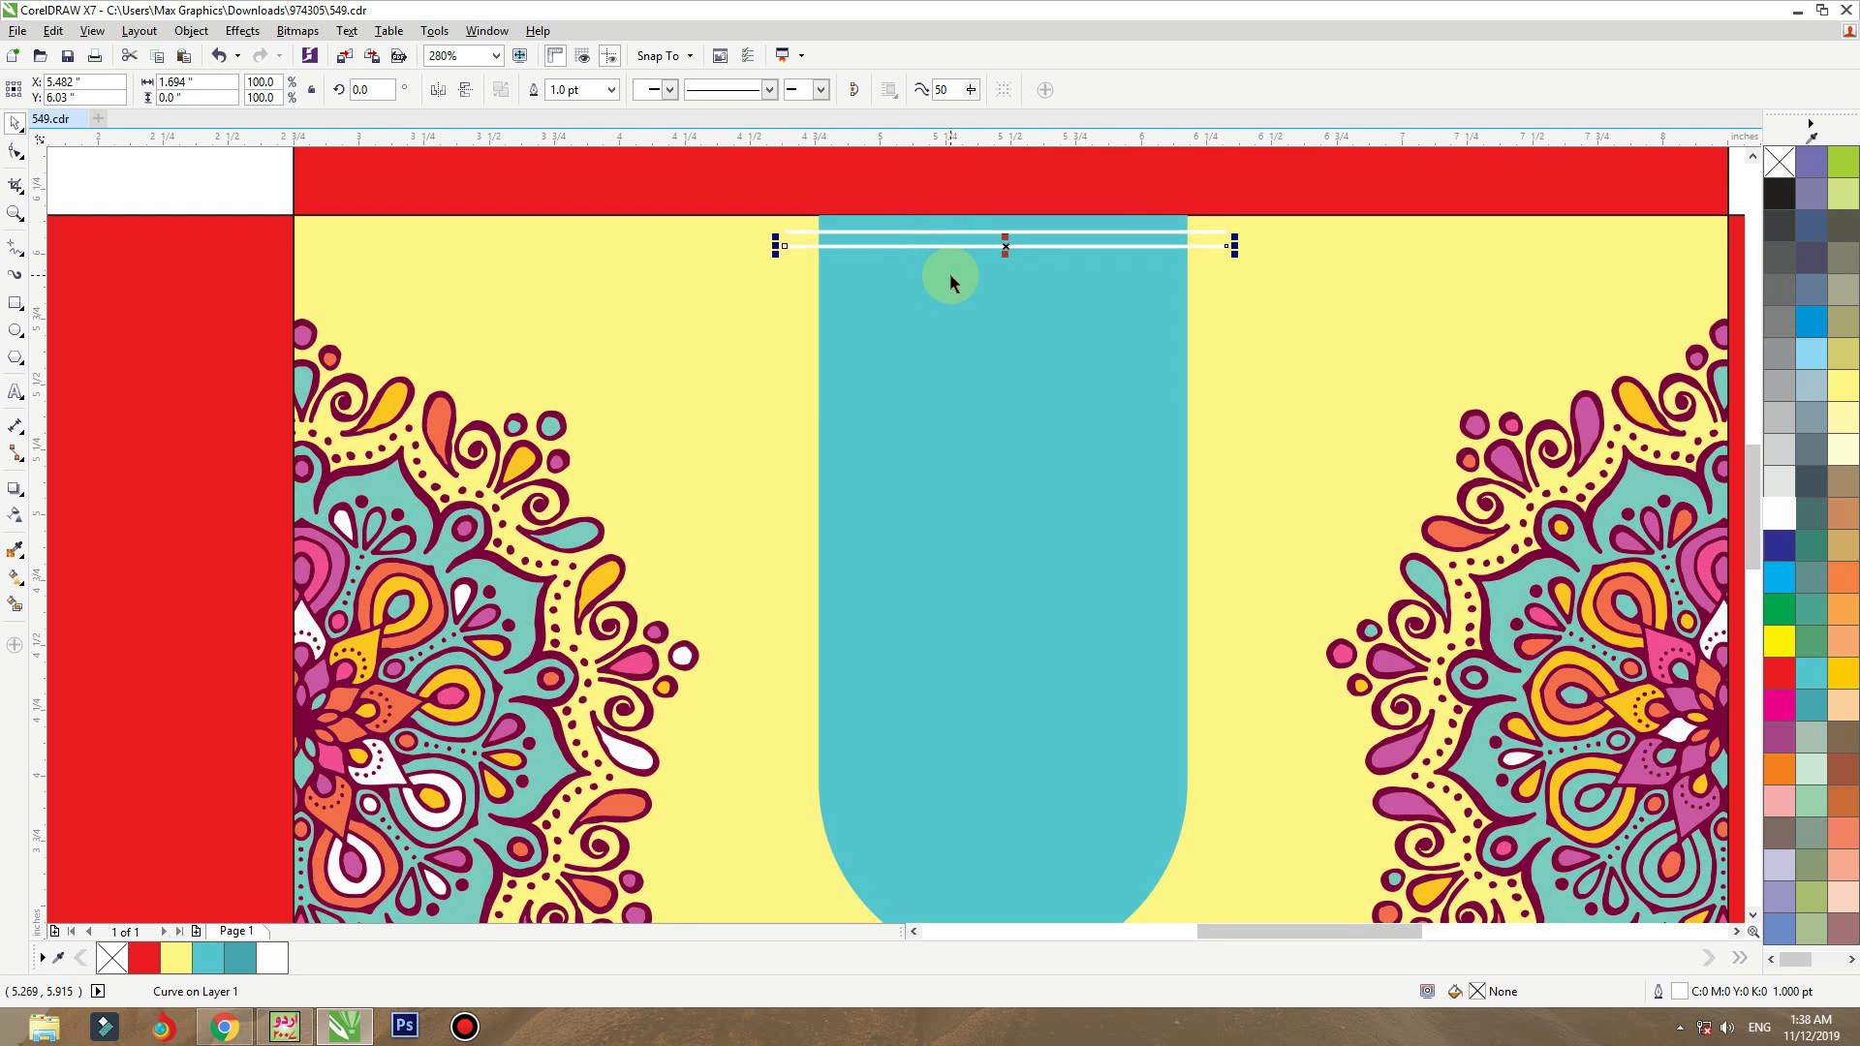
key(ctrl+r)
key(ctrl+r)
key(ctrl+r)
key(ctrl+r)
key(ctrl+r)
key(ctrl+r)
key(ctrl+r)
key(ctrl+r)
key(ctrl+r)
key(ctrl+r)
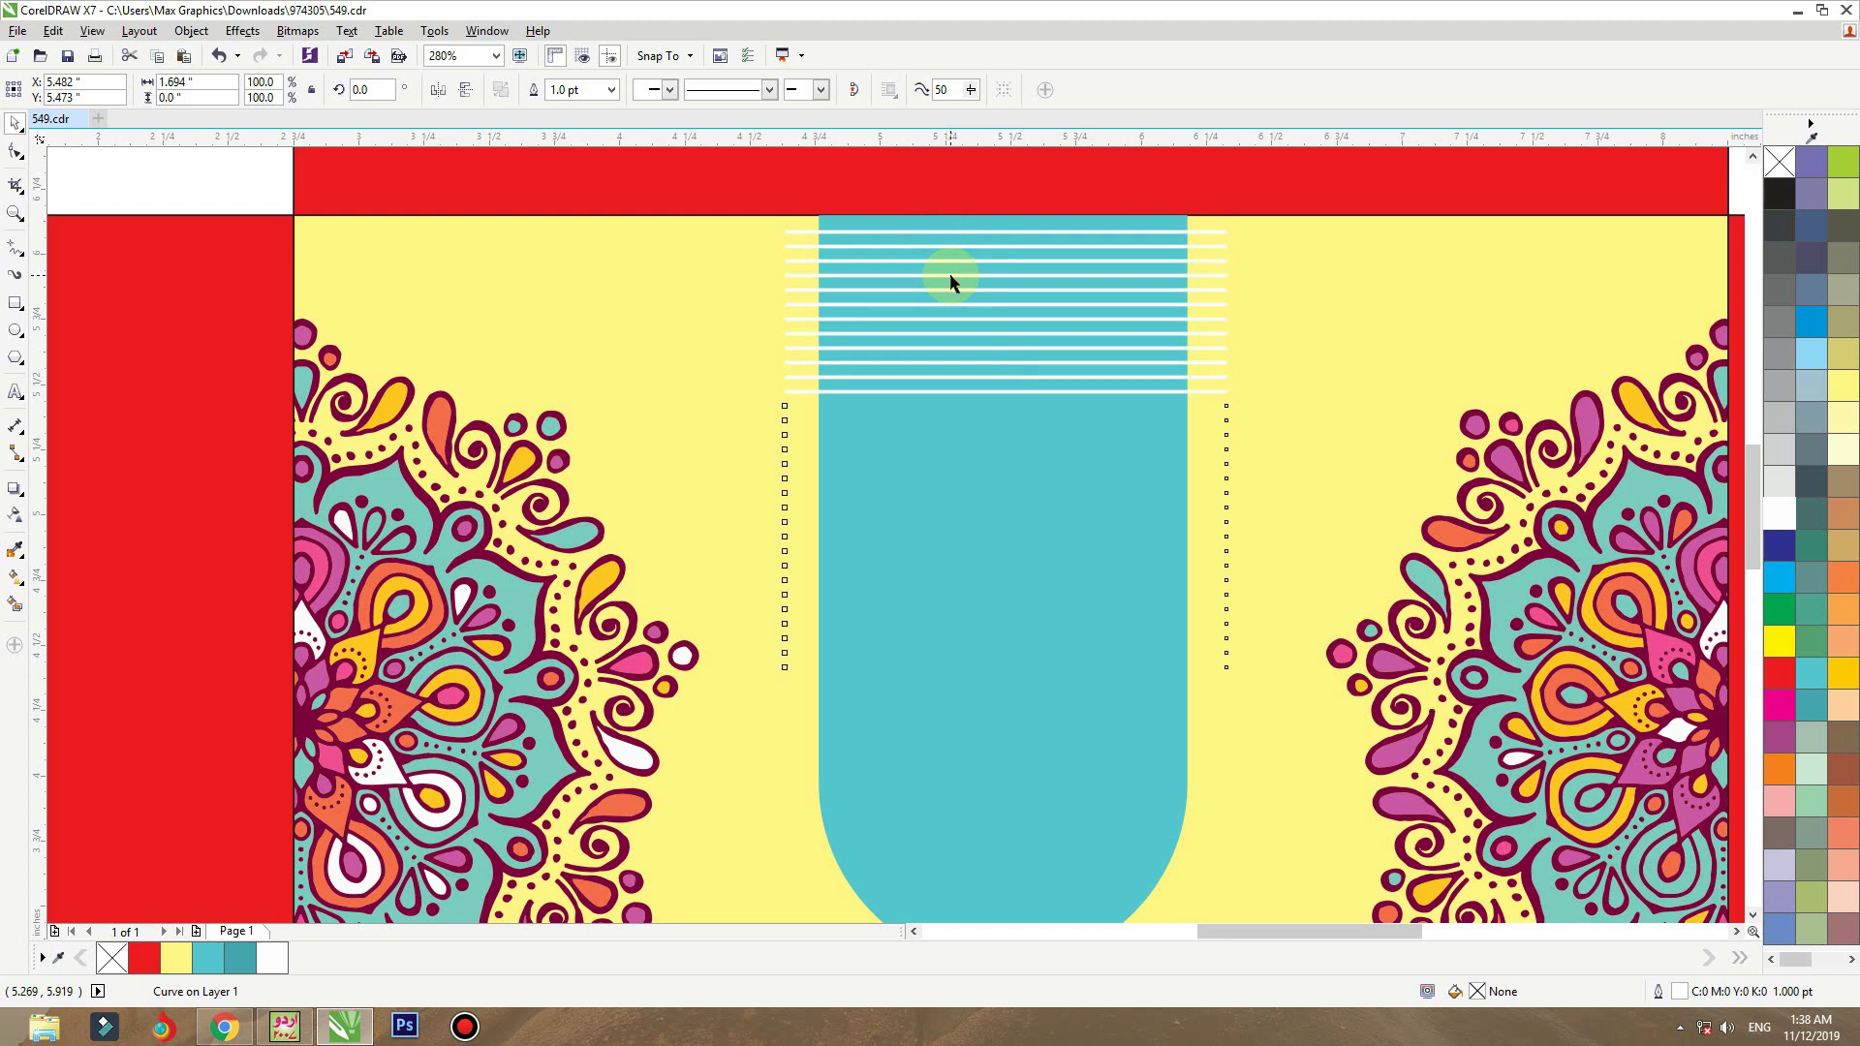
key(ctrl+r)
key(ctrl+r)
key(ctrl+r)
key(ctrl+r)
key(ctrl+r)
key(ctrl+r)
key(ctrl+r)
key(ctrl+r)
key(ctrl+r)
key(ctrl+r)
key(ctrl+r)
key(ctrl+r)
key(ctrl+r)
key(ctrl+r)
key(ctrl+r)
key(ctrl+r)
key(ctrl+r)
key(ctrl+r)
key(ctrl+r)
key(ctrl+r)
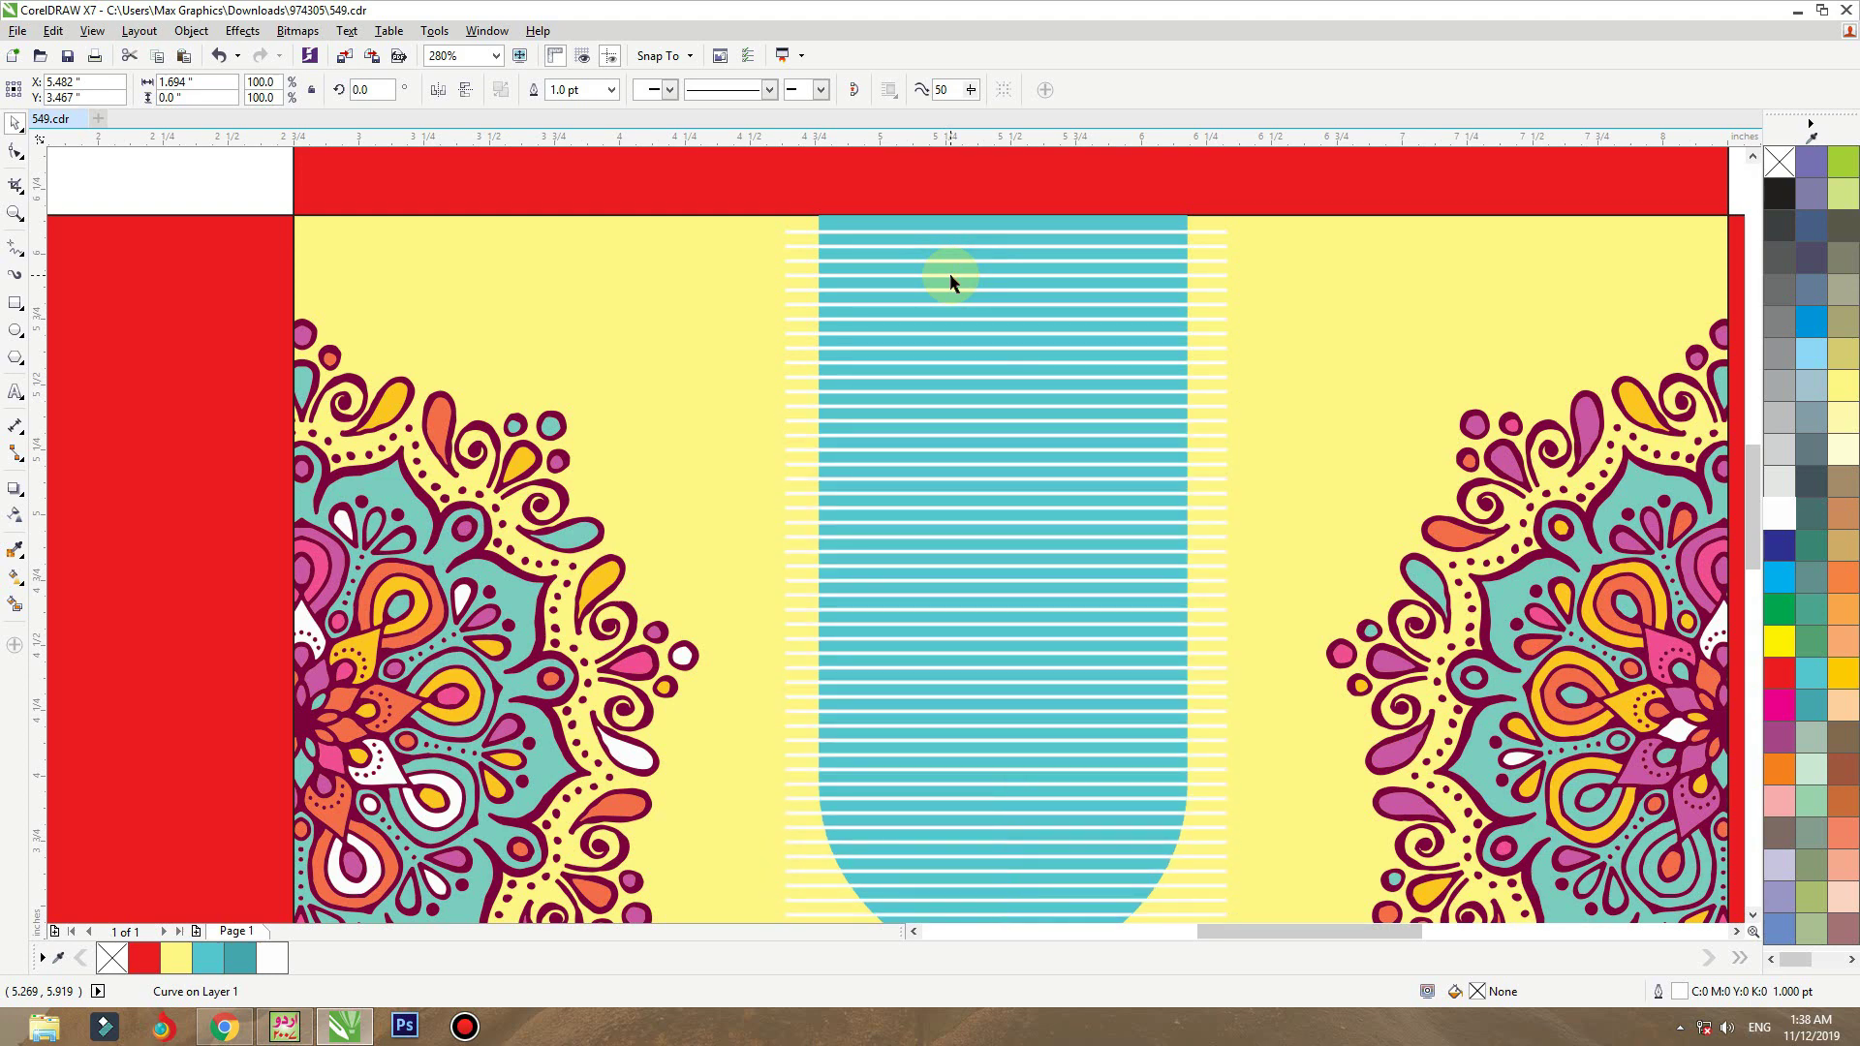
scroll(950, 282, down, 2)
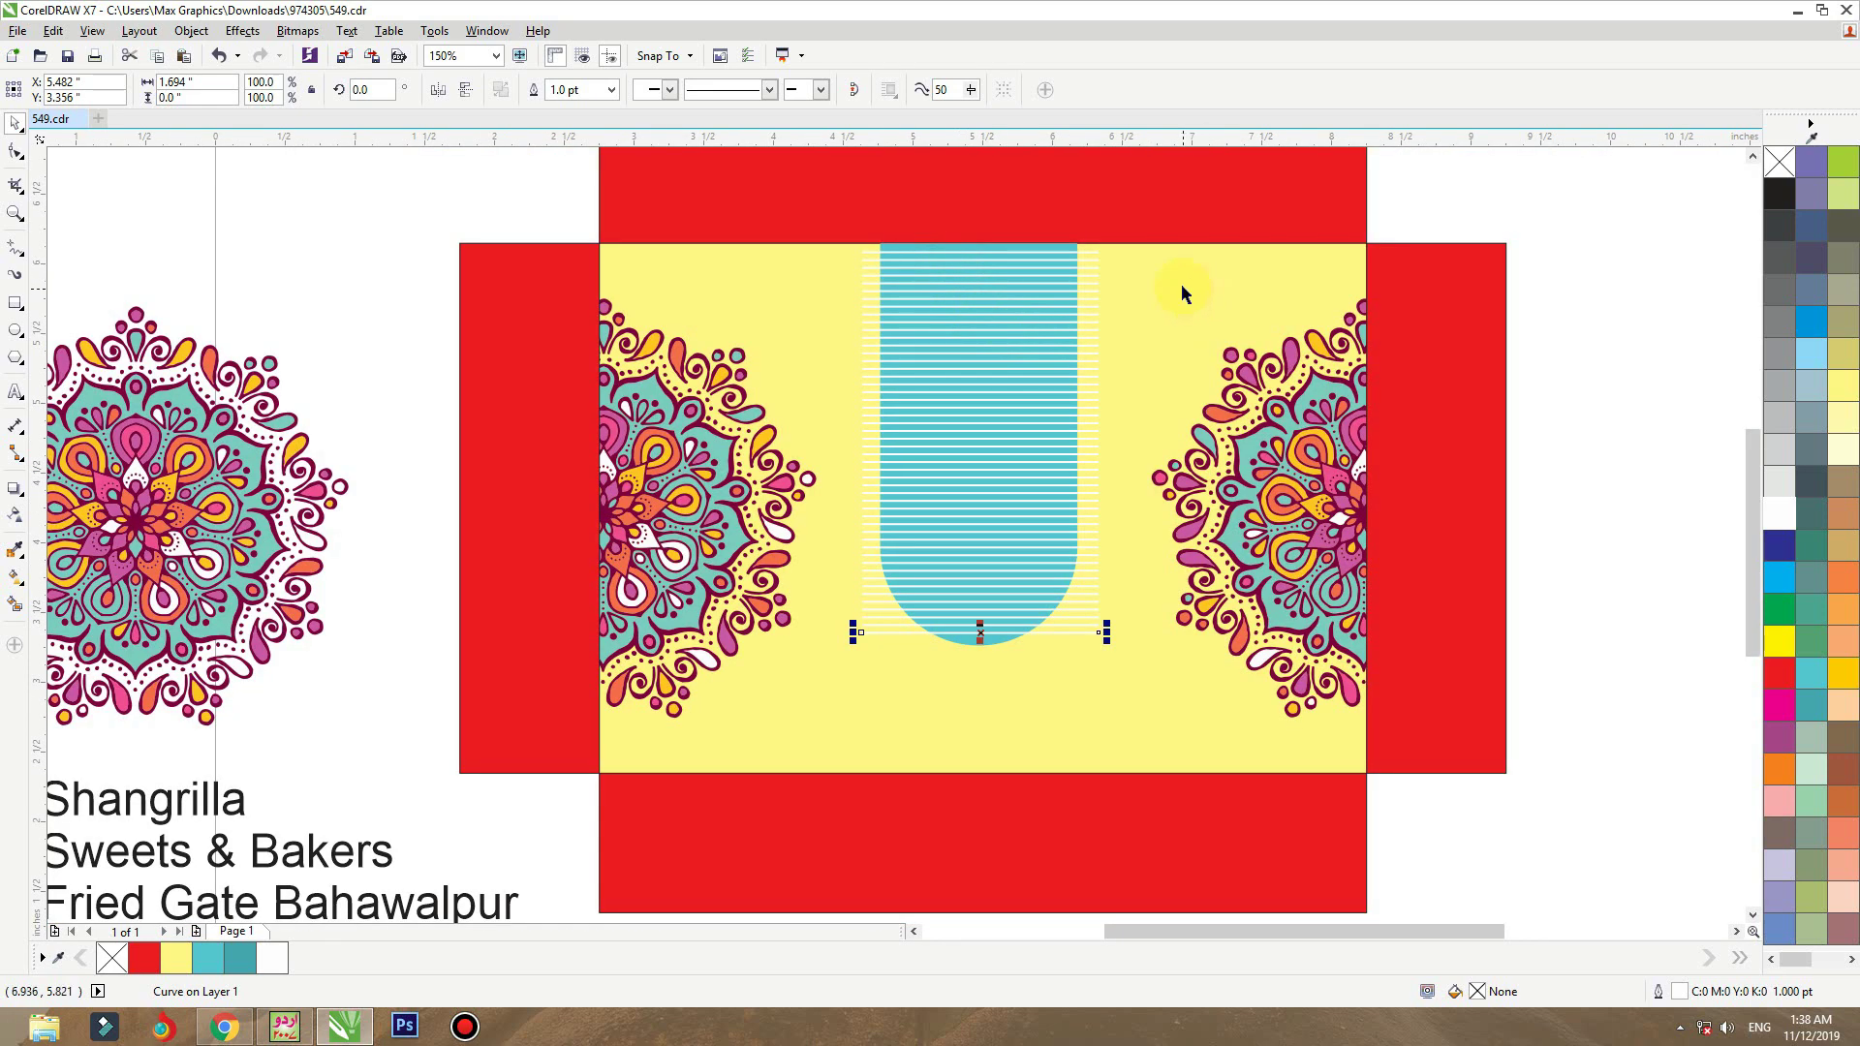
key(ctrl+r)
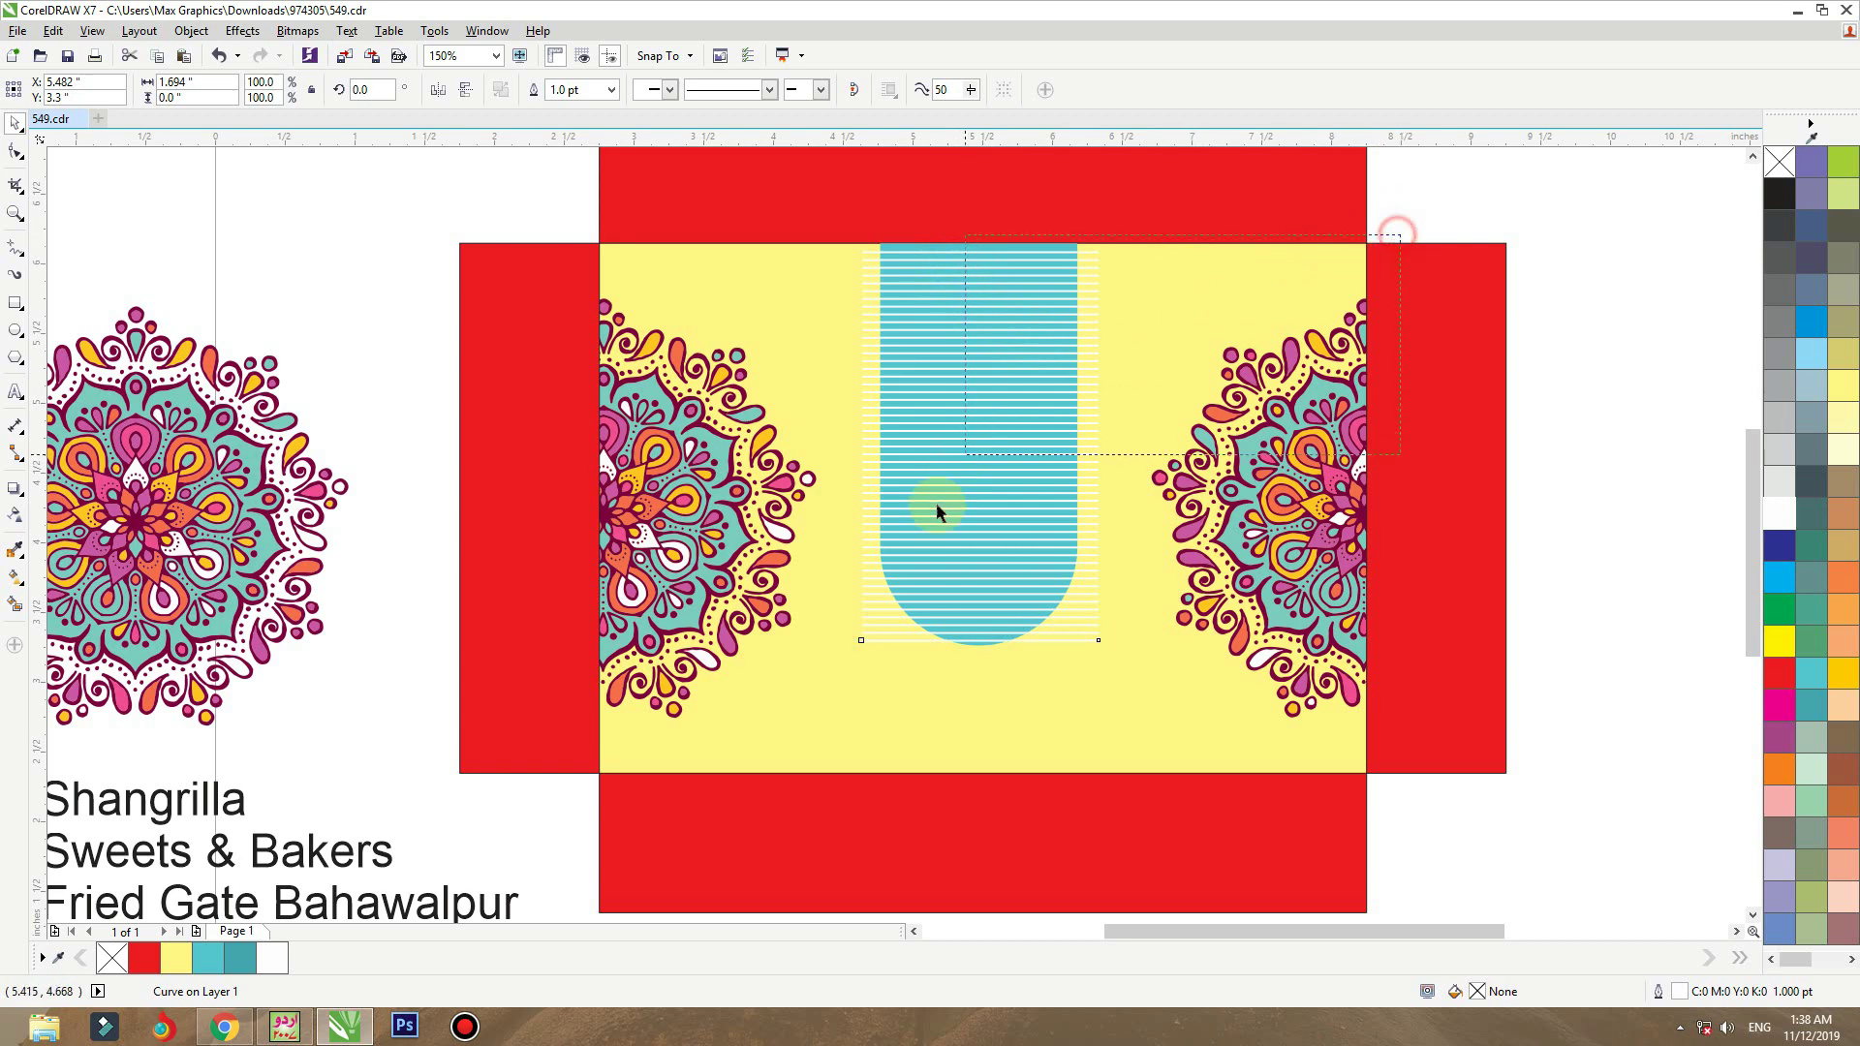
- Select all the stripes without the teal shape, recolour their outlines darker teal (C:60 M:0 Y:20 K:20), and group them
drag(835, 655, 835, 649)
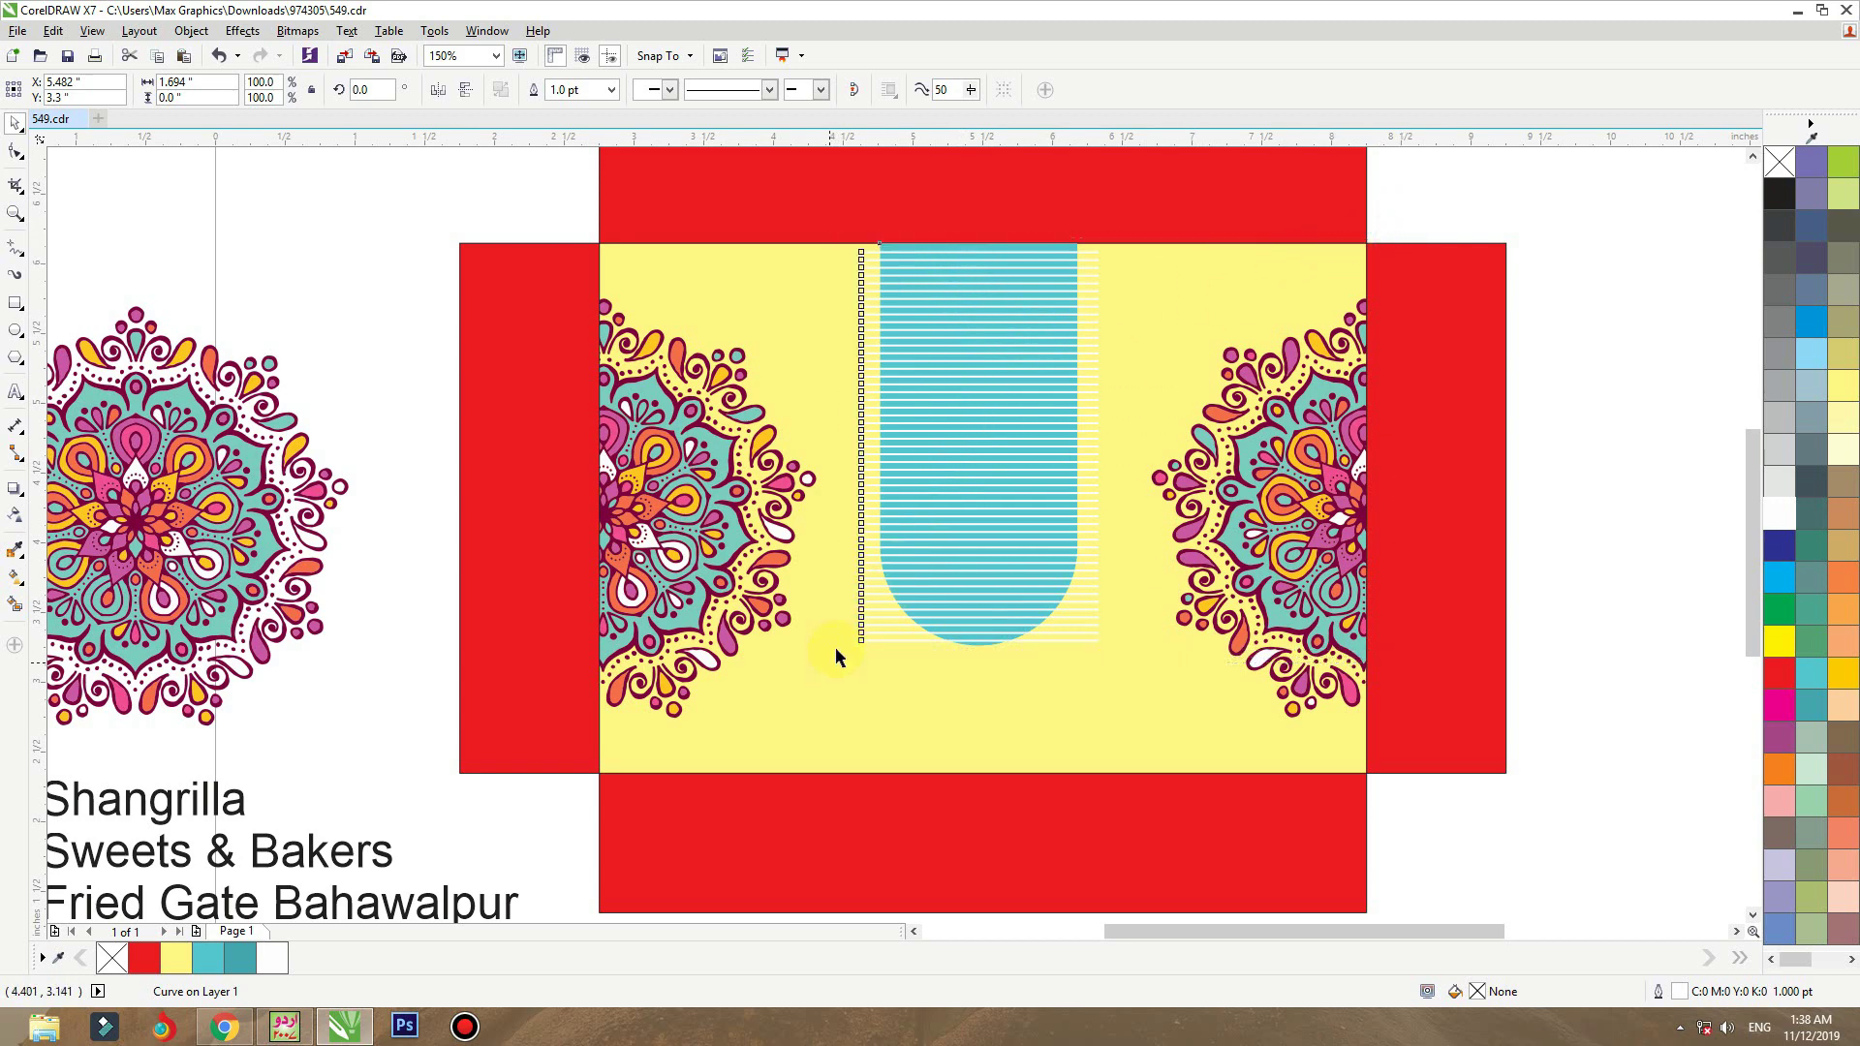
shift+click(1014, 248)
drag(996, 260, 900, 262)
key(ctrl+z)
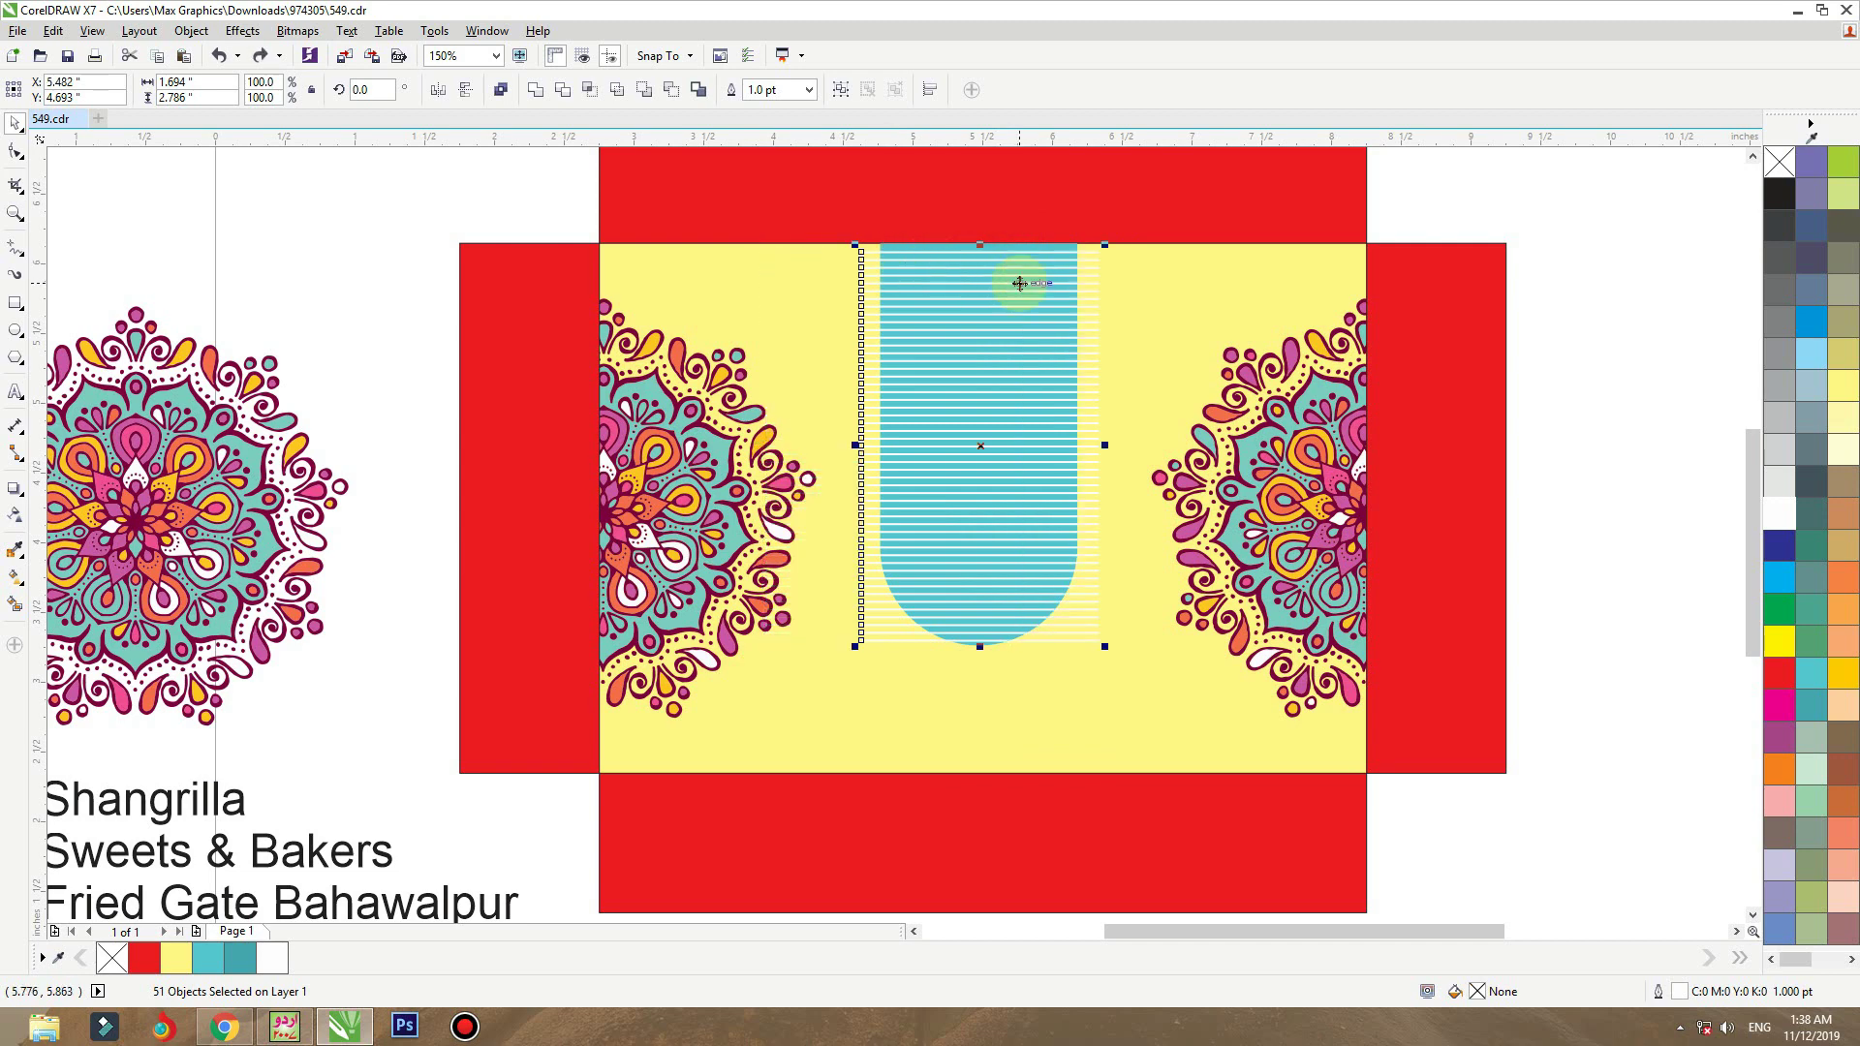
right_click(1816, 684)
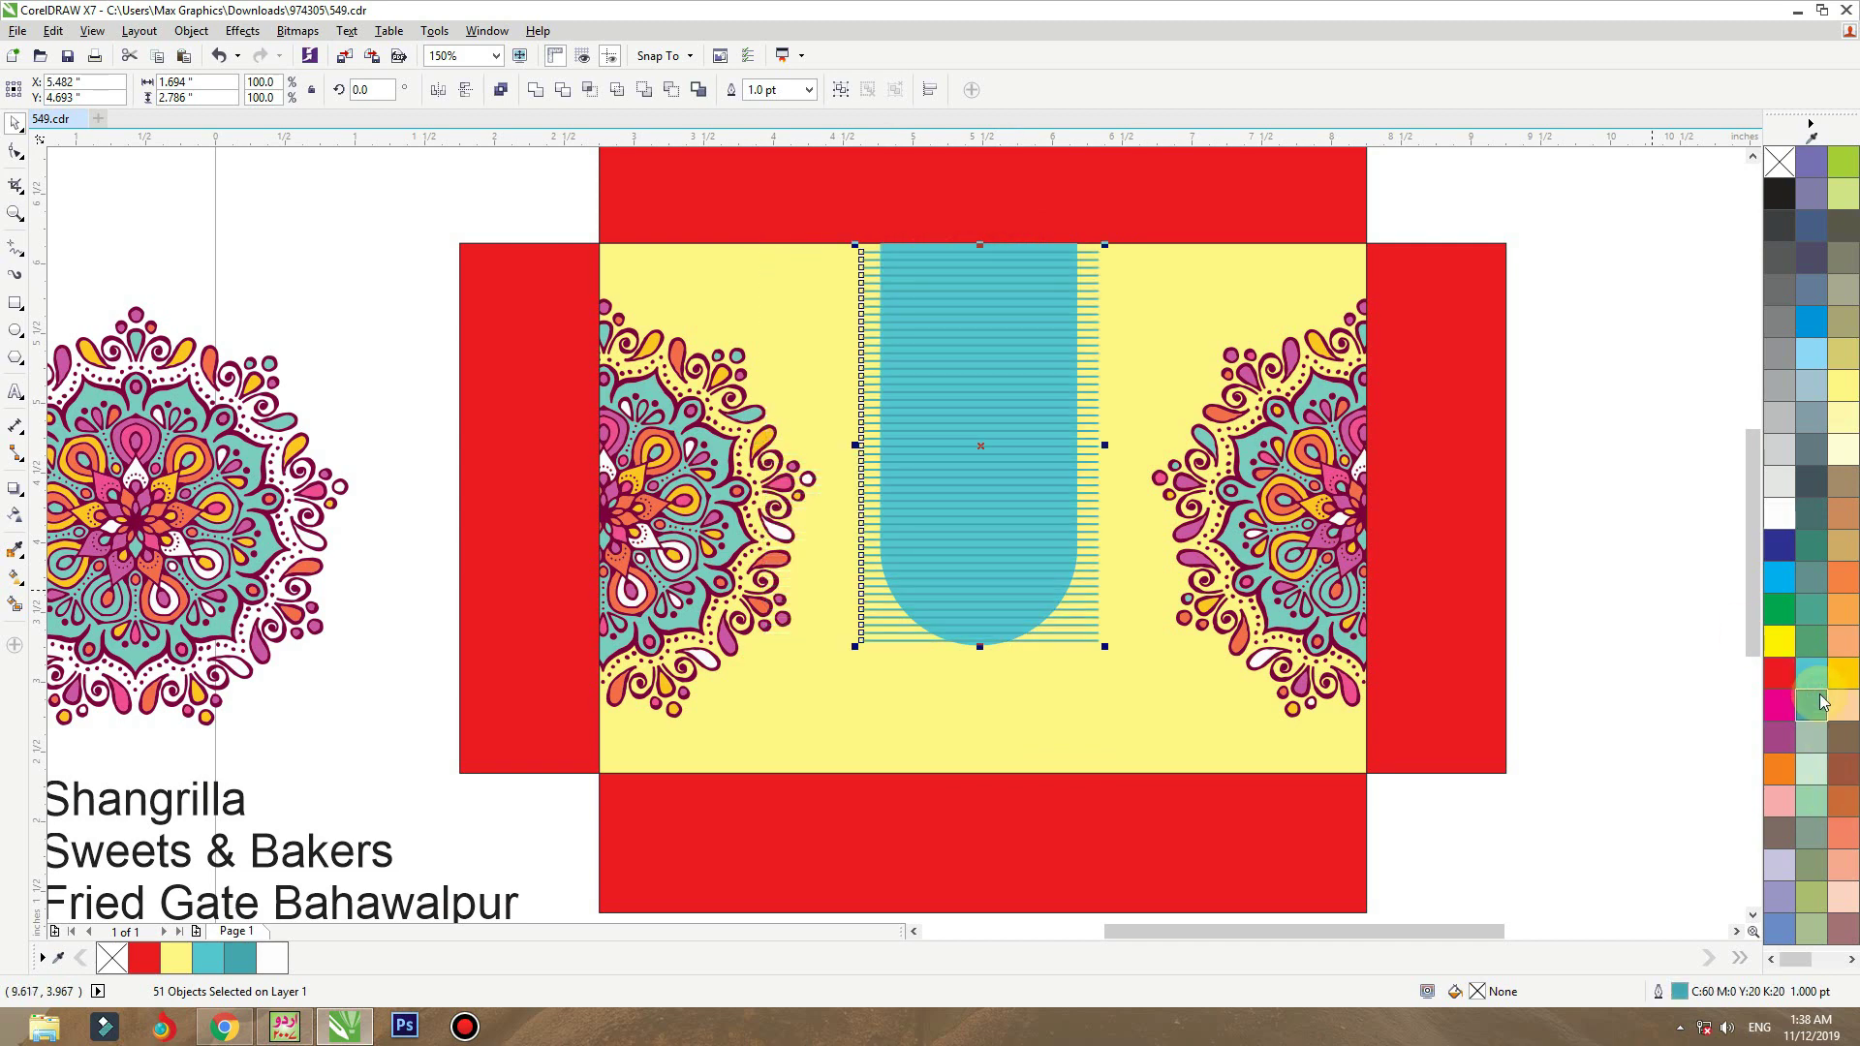
key(ctrl+g)
- Centre the striped group horizontally on the teal shape
scroll(989, 236, up, 5)
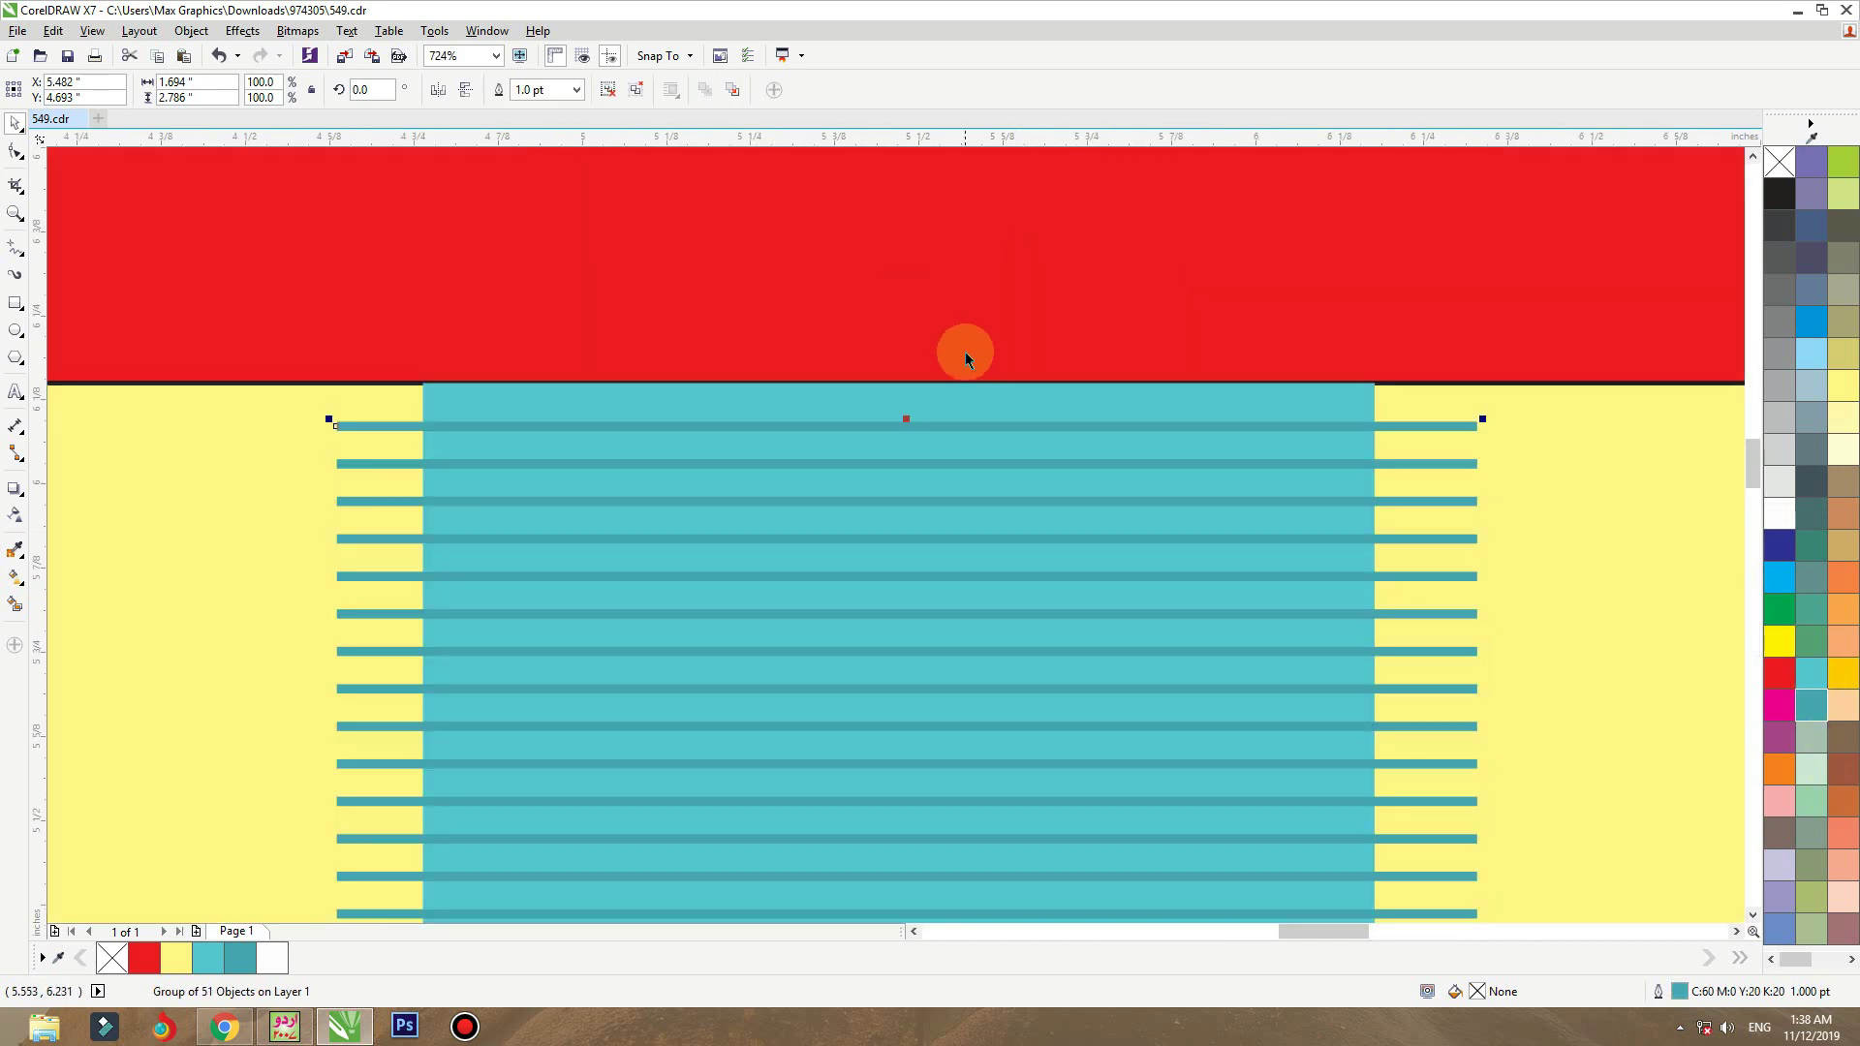
shift+click(961, 407)
key(c)
click(979, 327)
- PowerClip the striped group inside the teal rounded shape
click(959, 425)
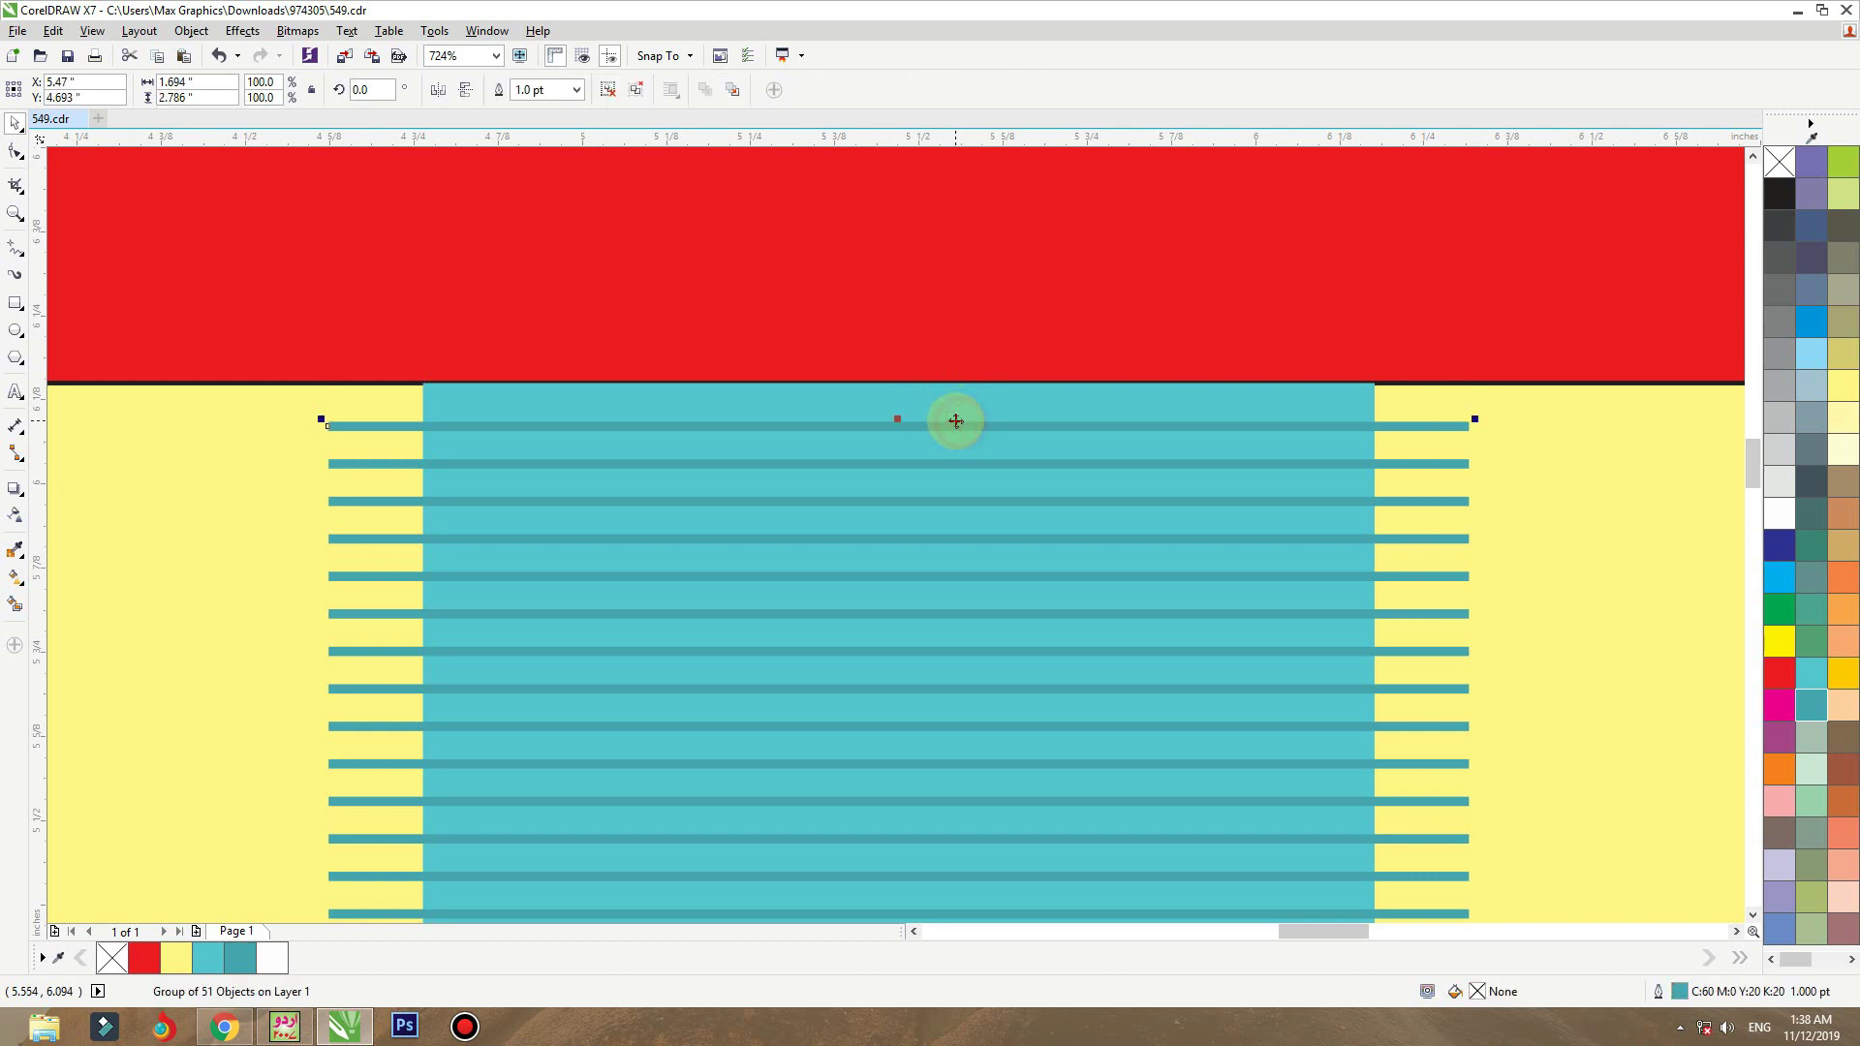
right_click(955, 421)
click(1022, 433)
click(968, 395)
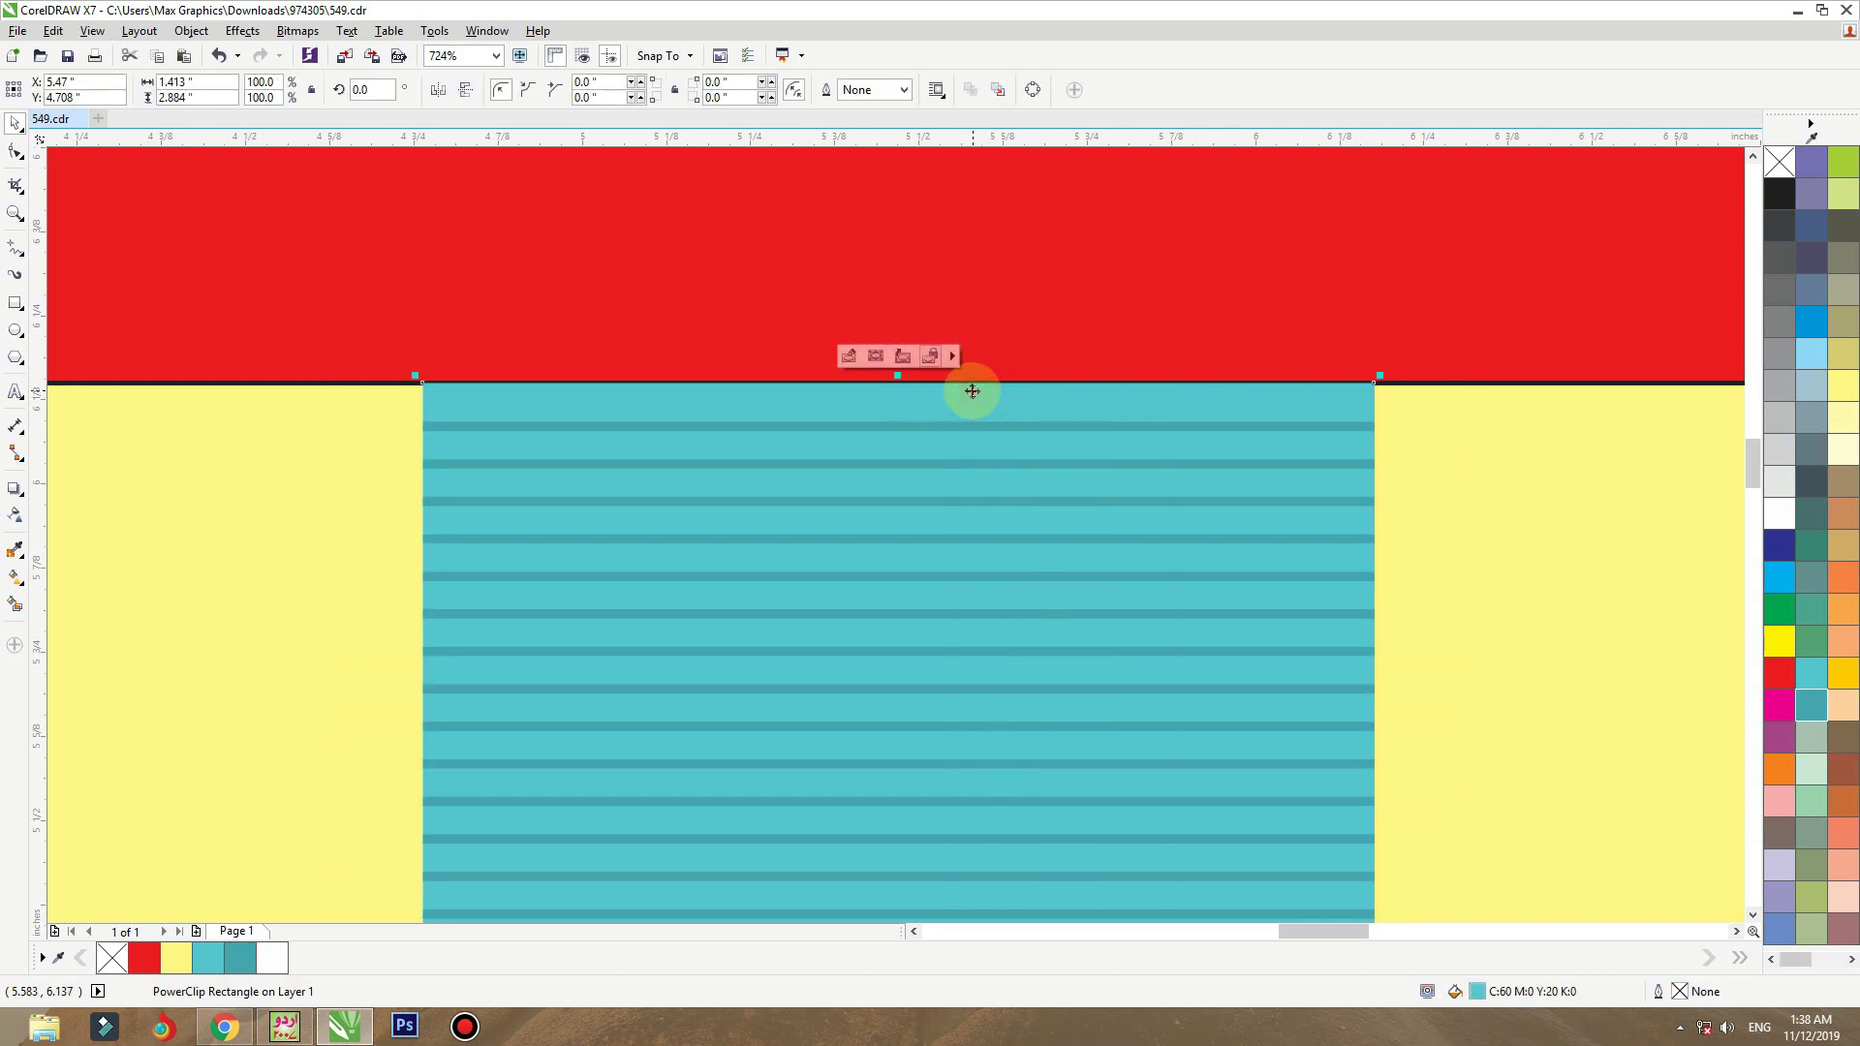
- Edit the yellow panel's PowerClip contents, ungroup the mandala on the panel's left edge and delete its teal background shape
scroll(999, 513, down, 3)
scroll(999, 513, down, 2)
click(1353, 316)
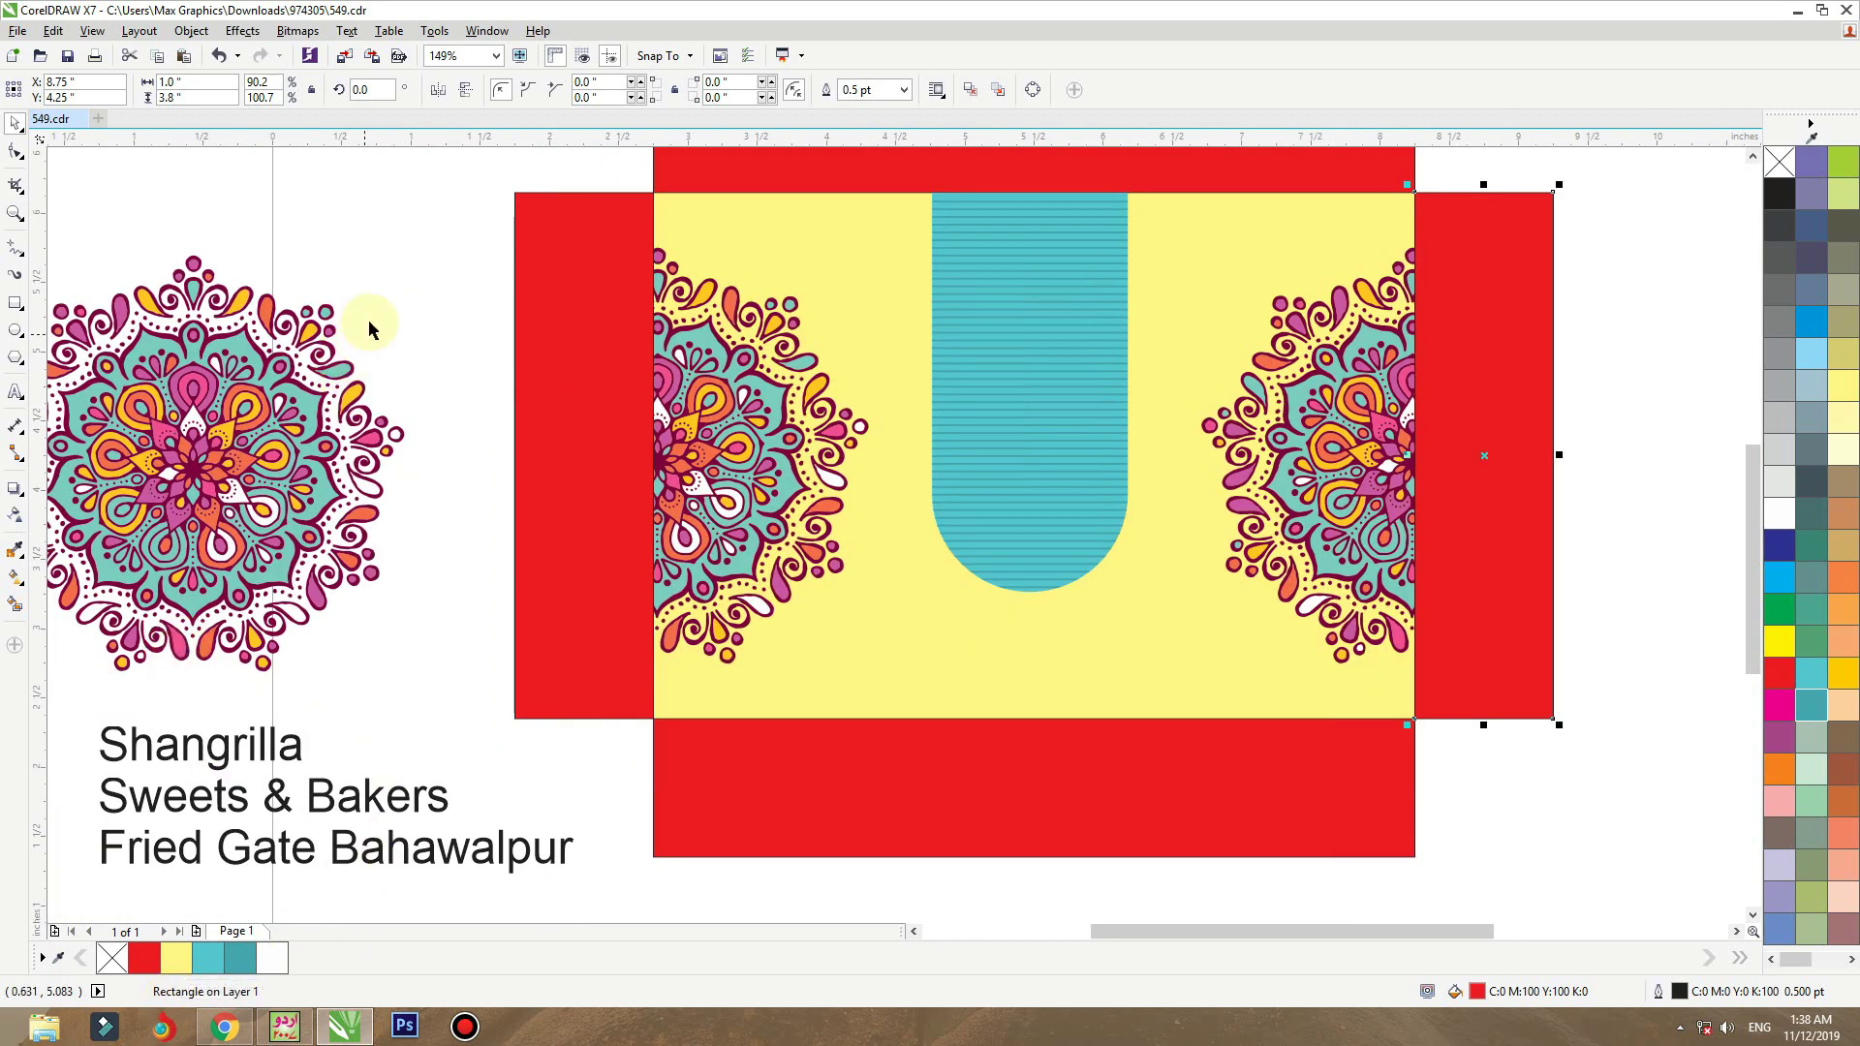
click(368, 320)
click(937, 383)
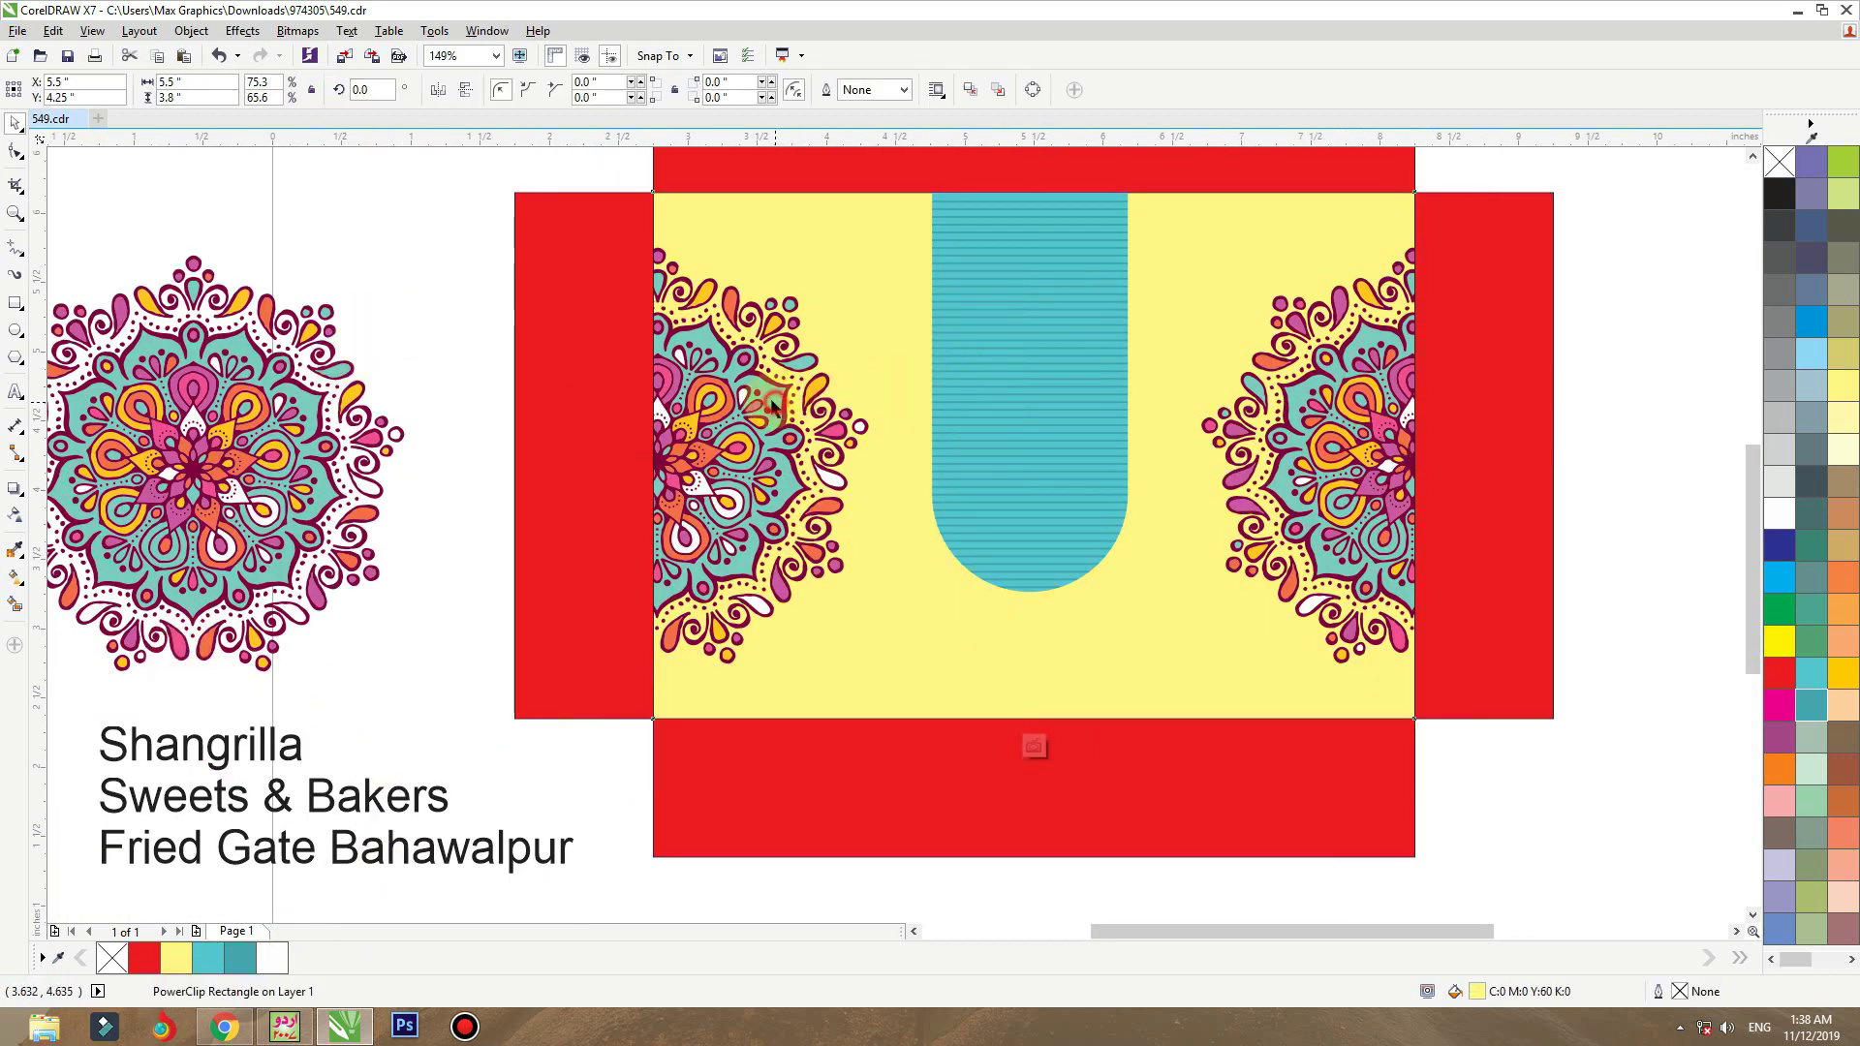
click(1033, 747)
click(768, 400)
click(614, 94)
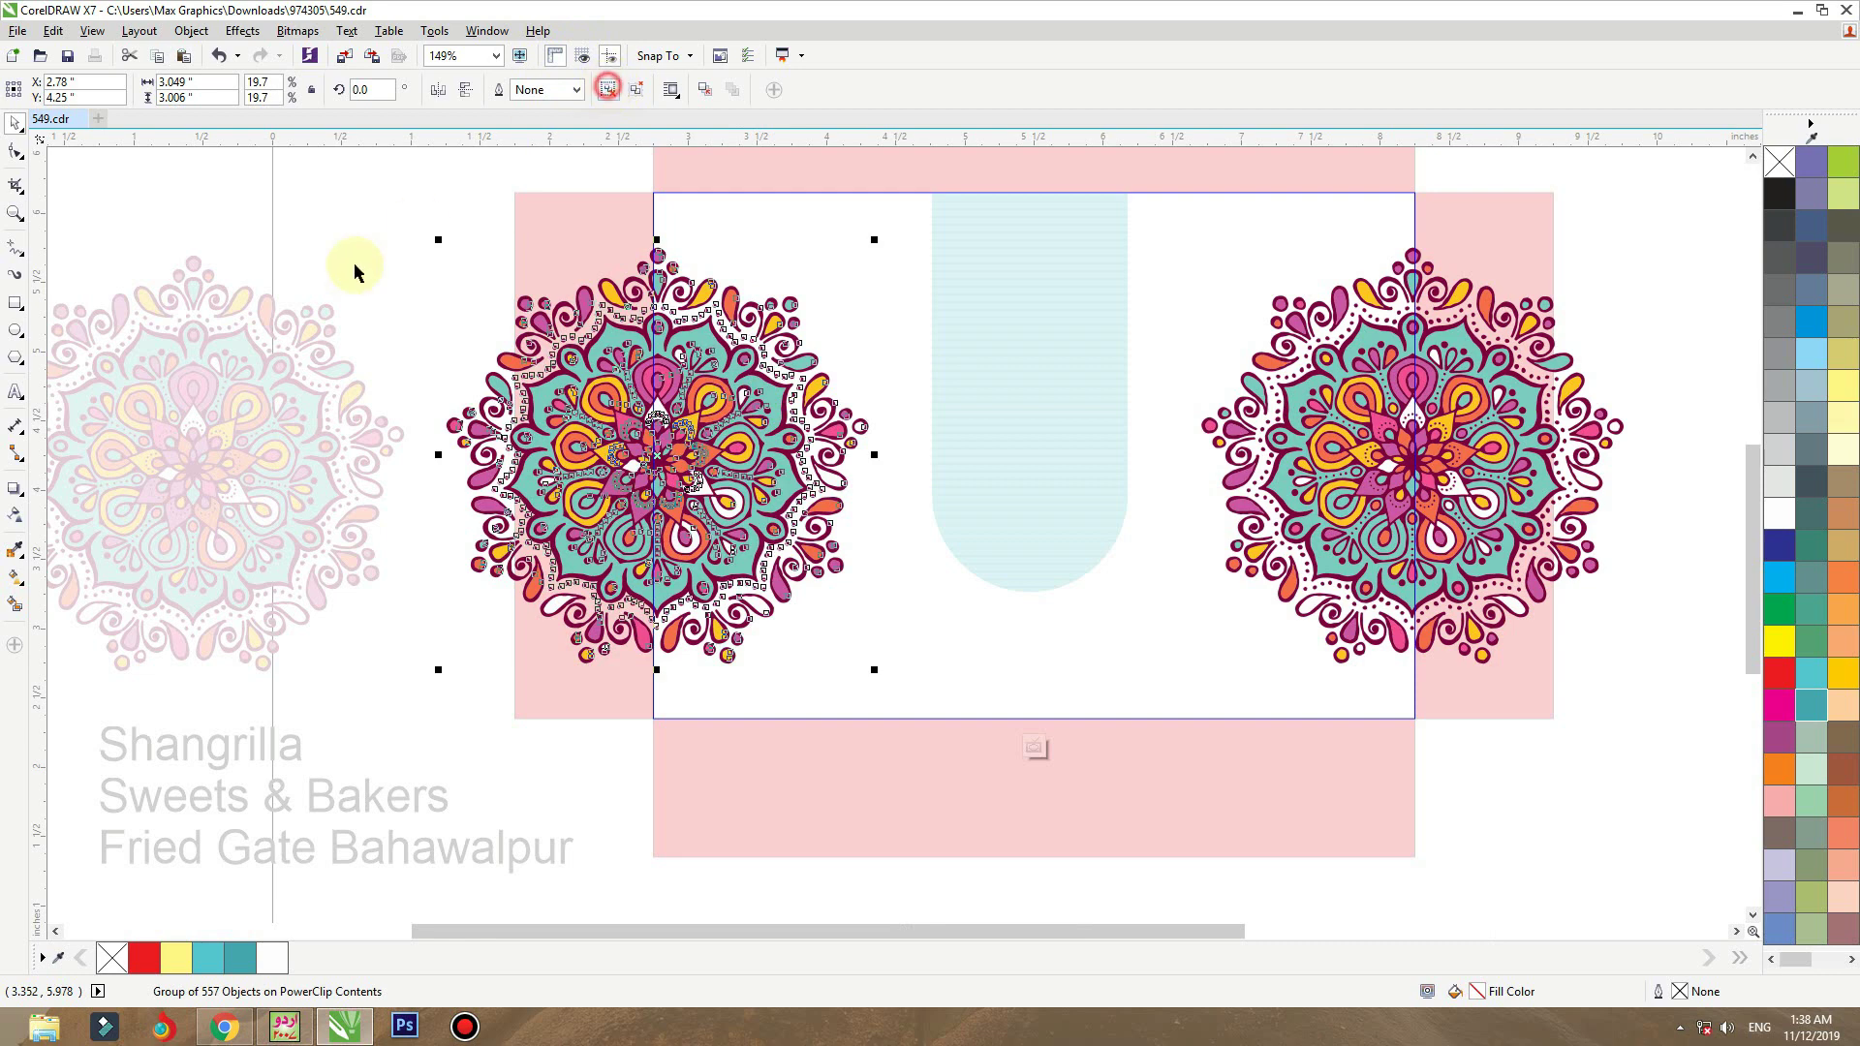
click(608, 336)
key(Delete)
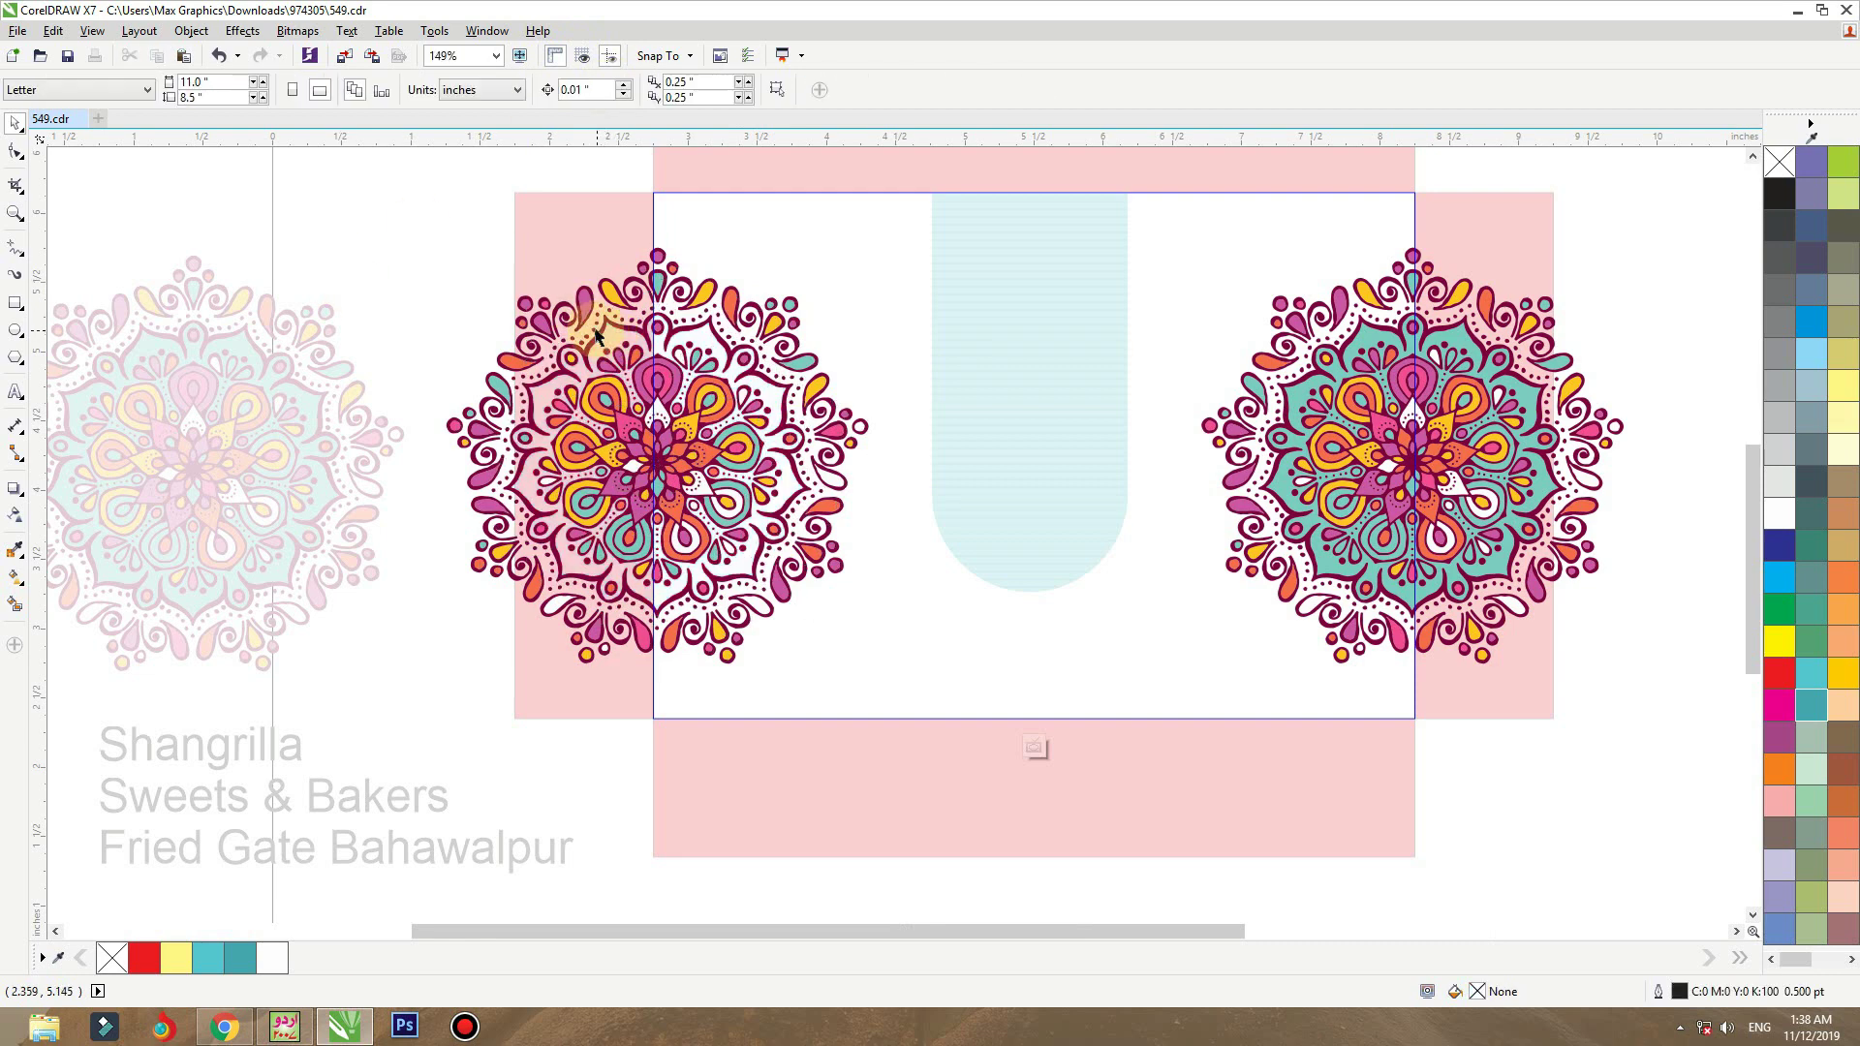
- Delete the teal background shape from the mandala on the panel's right edge and finish editing the PowerClip
click(1375, 342)
ctrl+click(1377, 339)
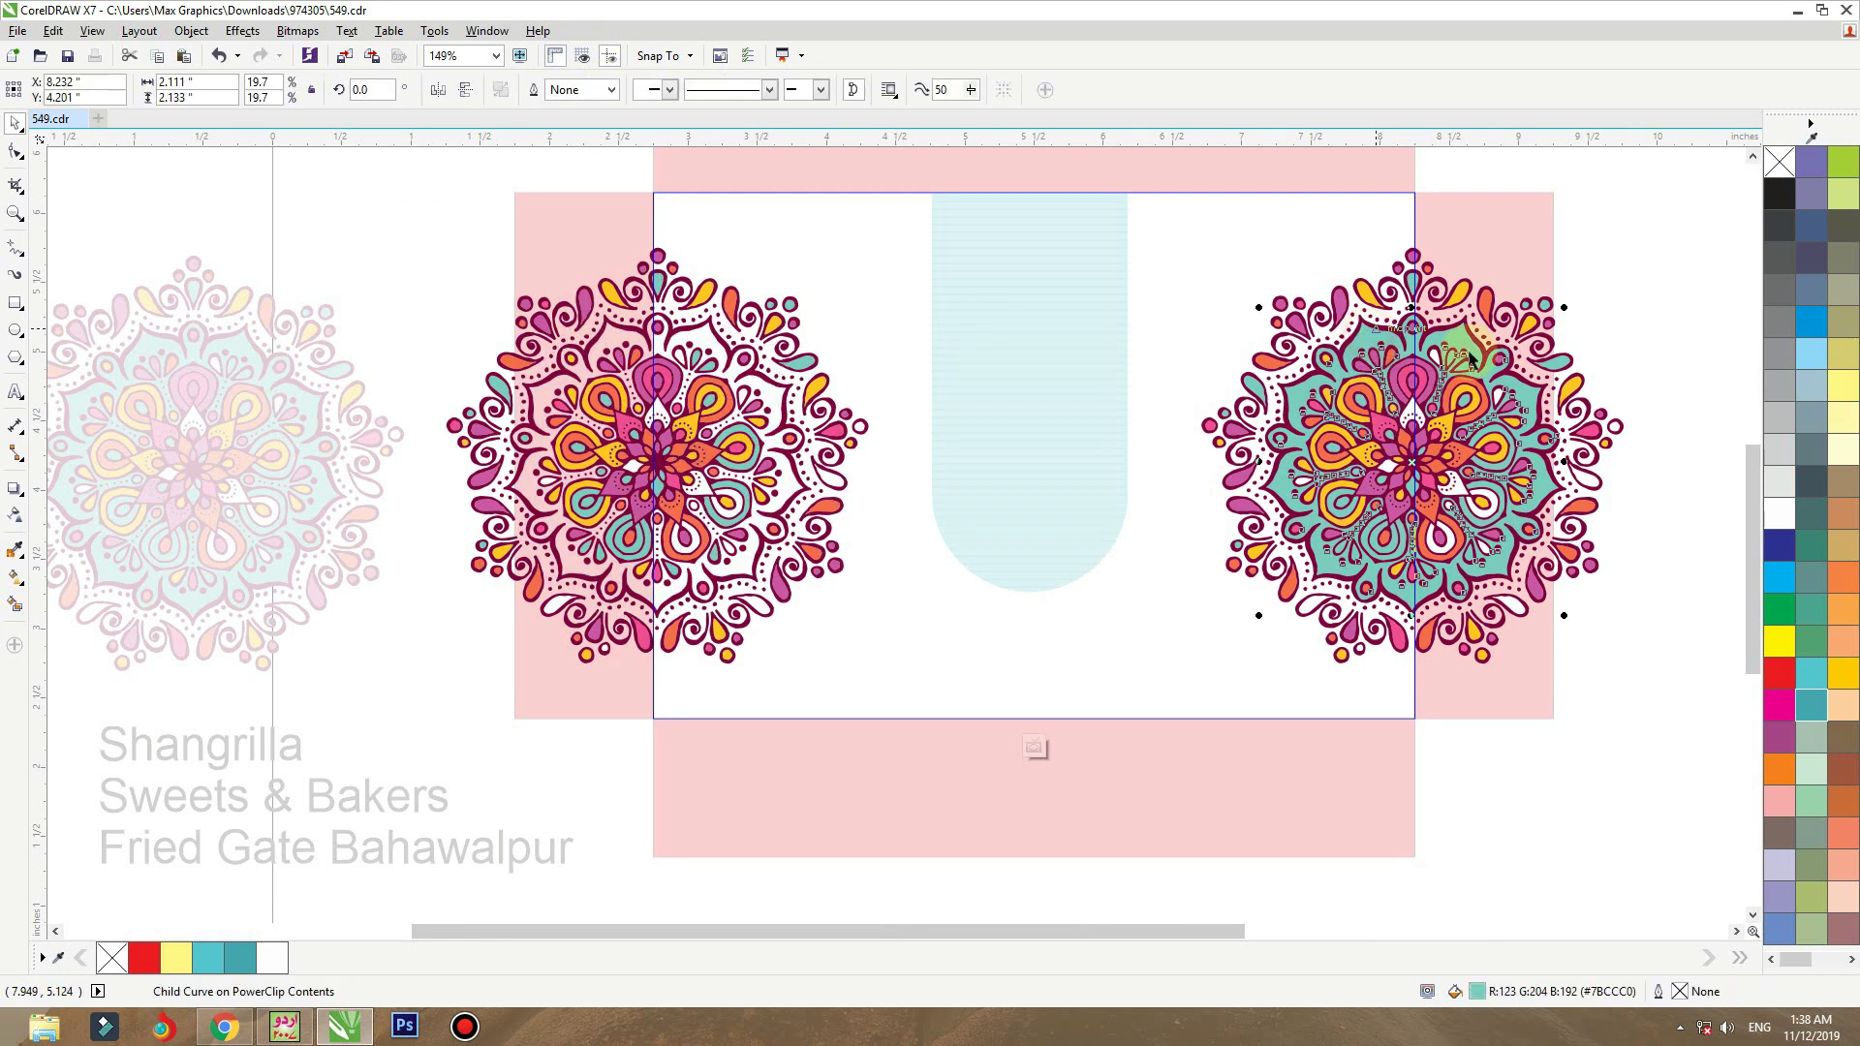
key(Delete)
click(1626, 298)
ctrl+click(1629, 287)
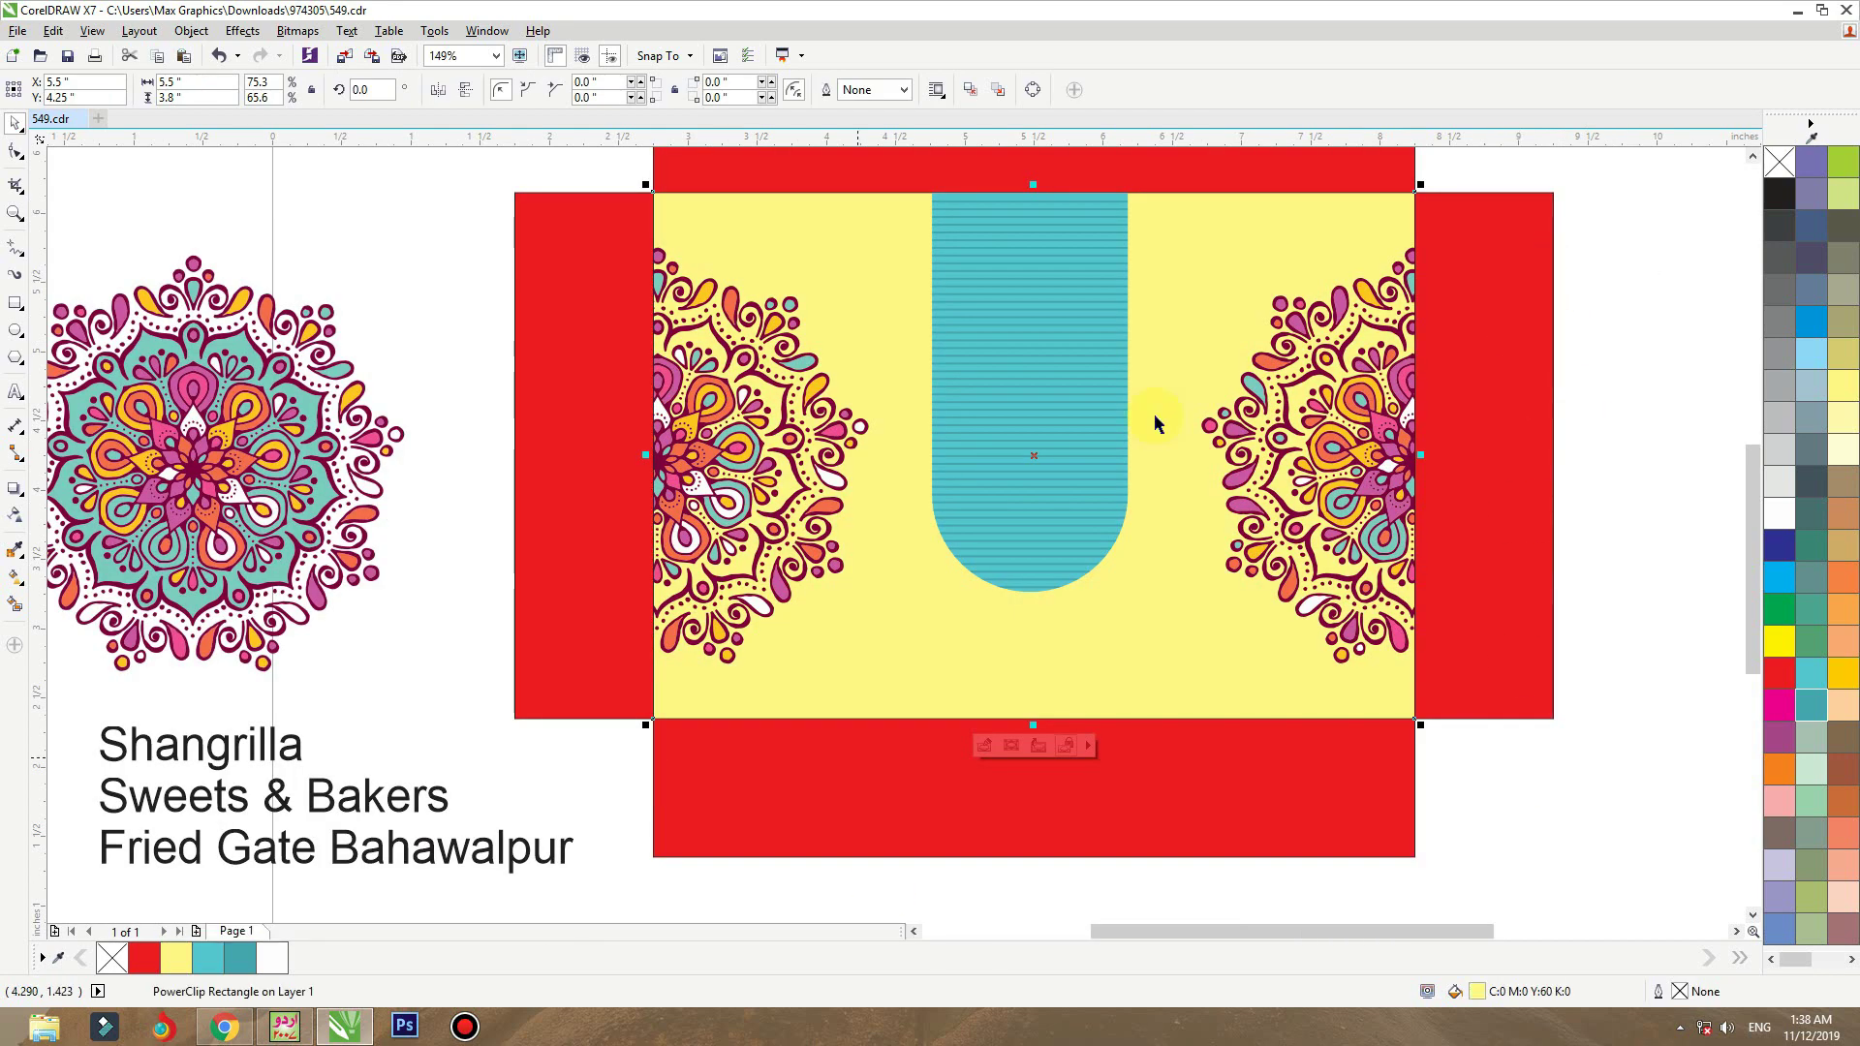
- Draw an ellipse about 2.1 by 1.13 inches over the teal shape's lower part and centre it horizontally on the yellow panel
click(14, 330)
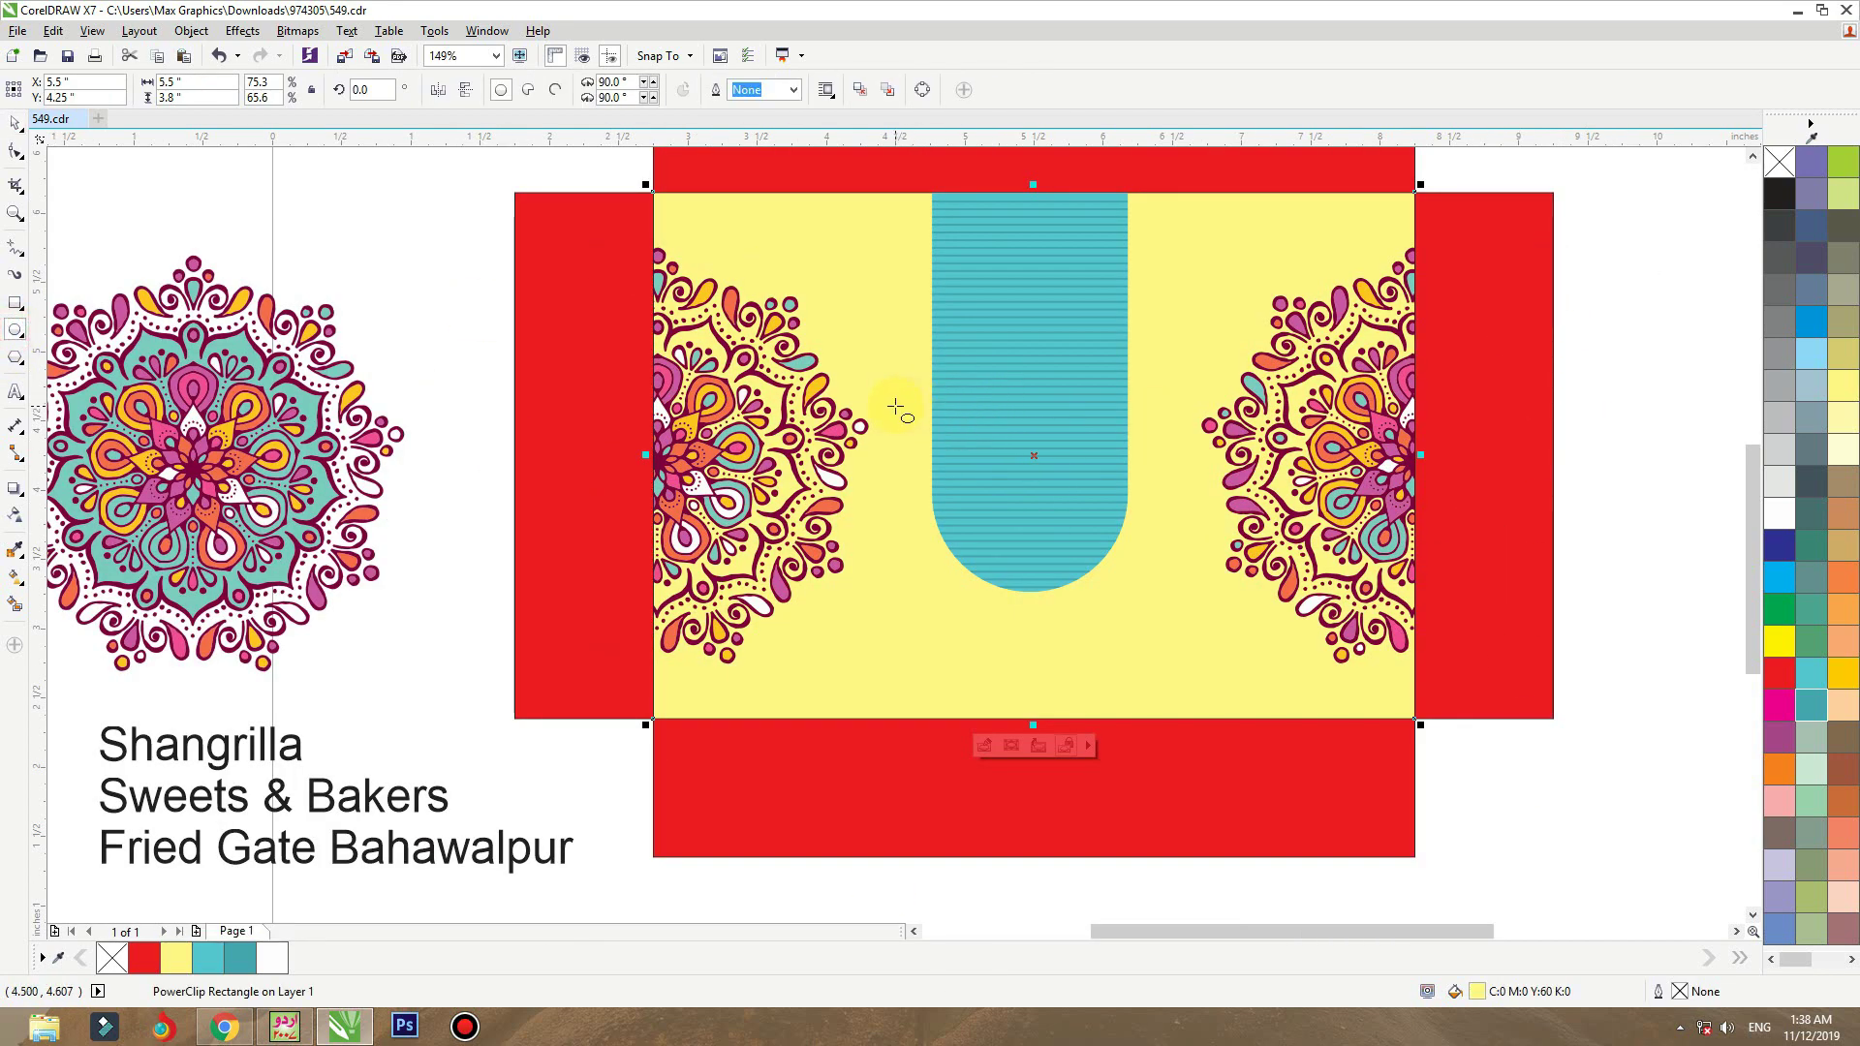
drag(899, 401, 1190, 558)
key(space)
shift+click(1184, 374)
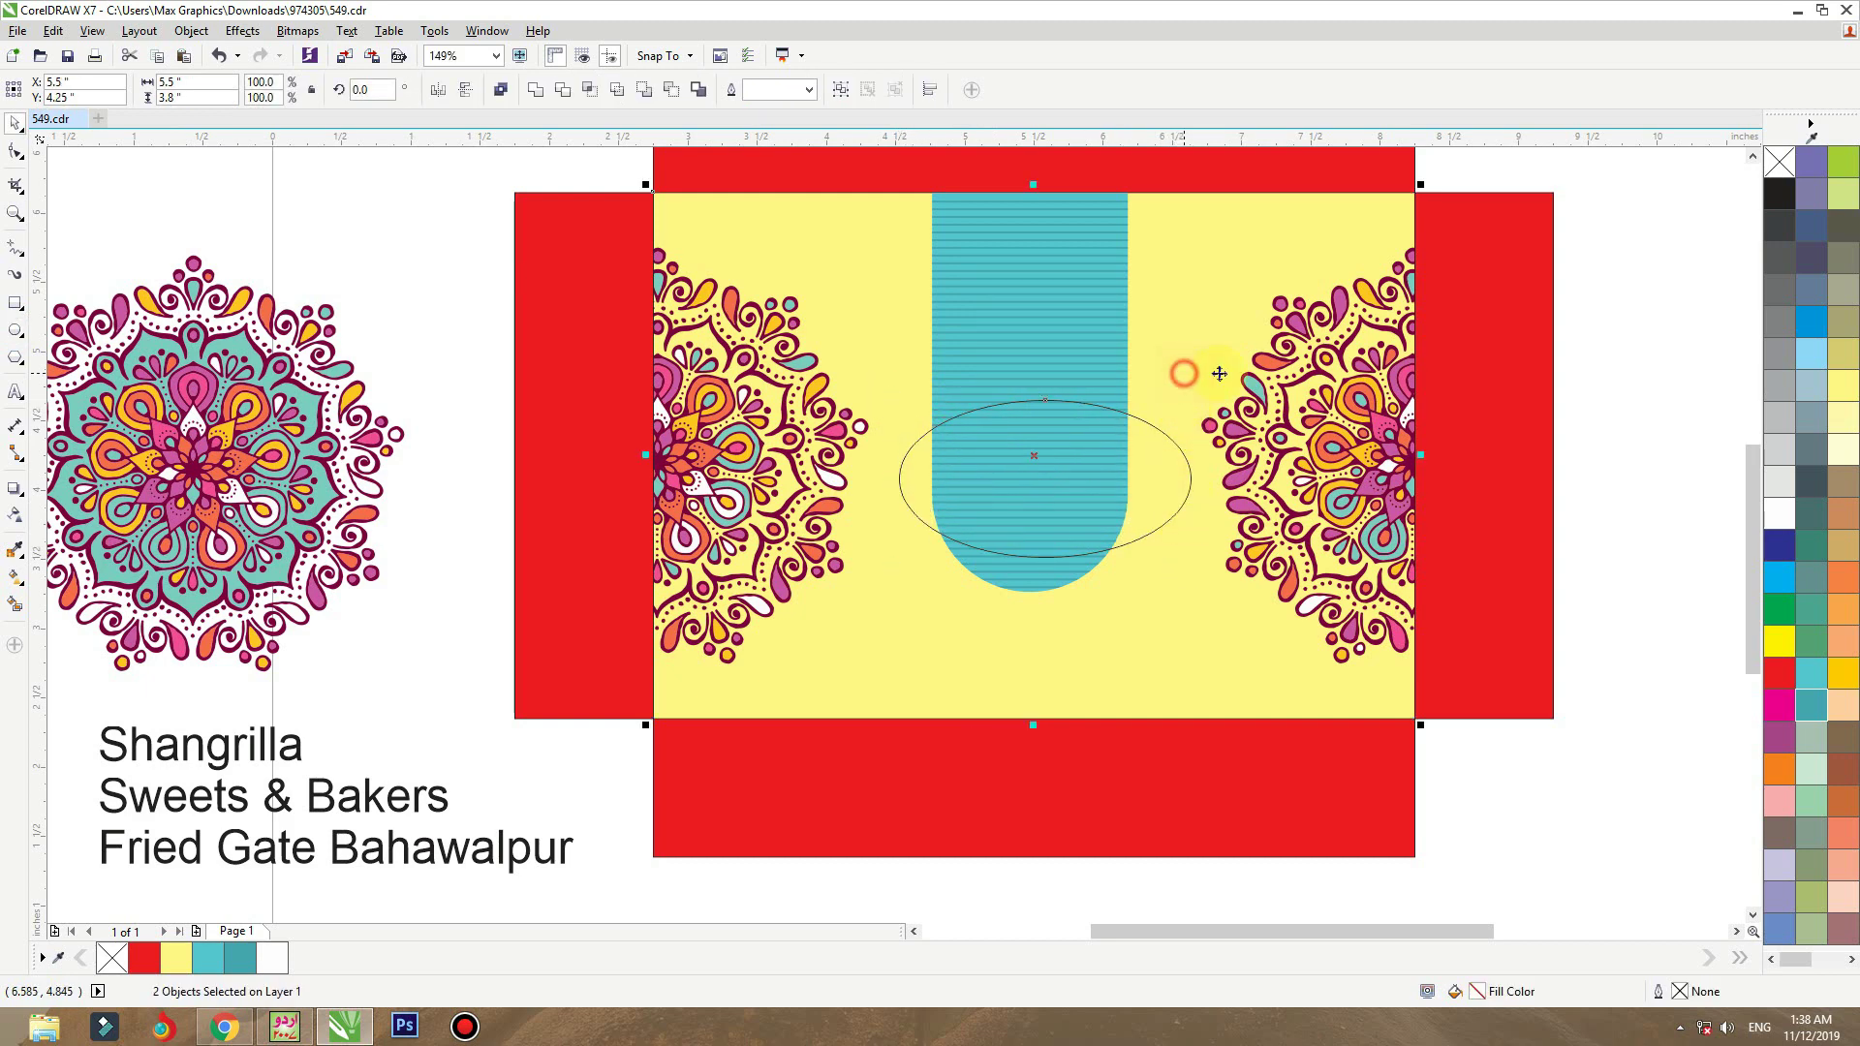
key(c)
click(1629, 326)
click(1051, 448)
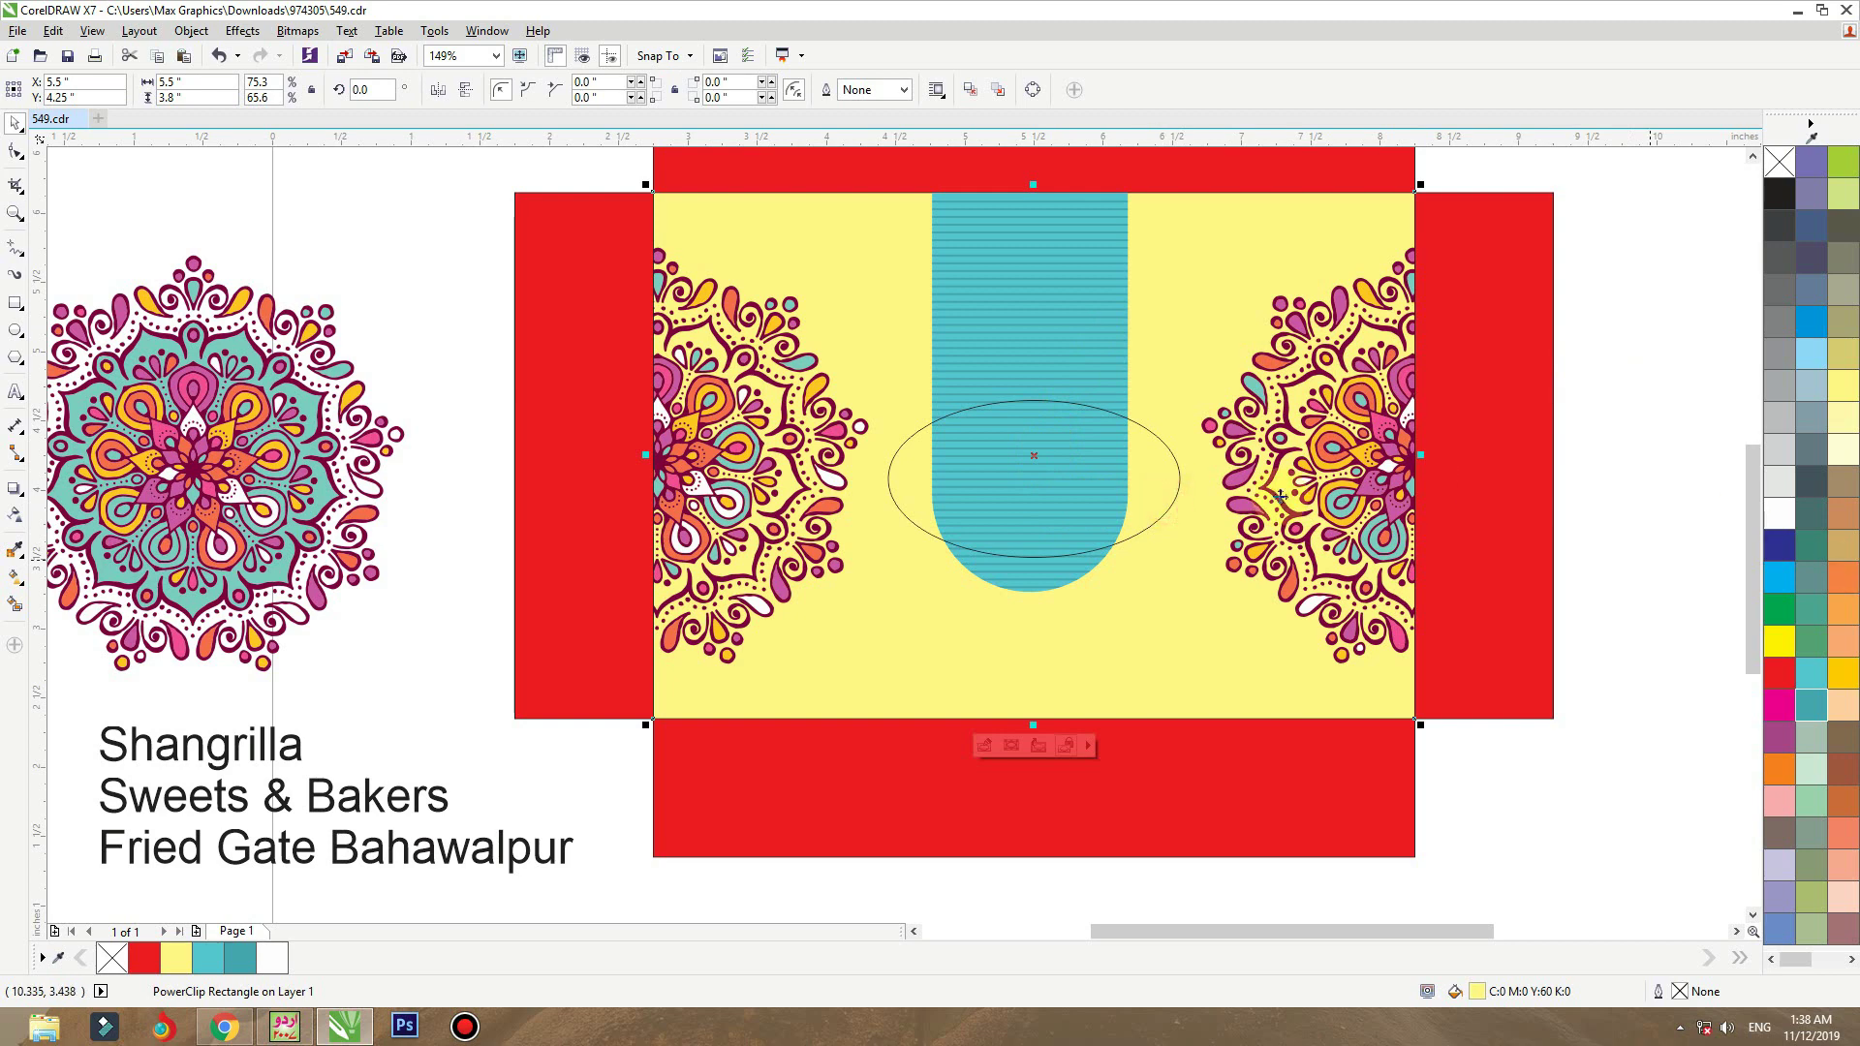
- Fill the ellipse with red (C:0 M:100 Y:100 K:0) and remove its outline
click(1175, 489)
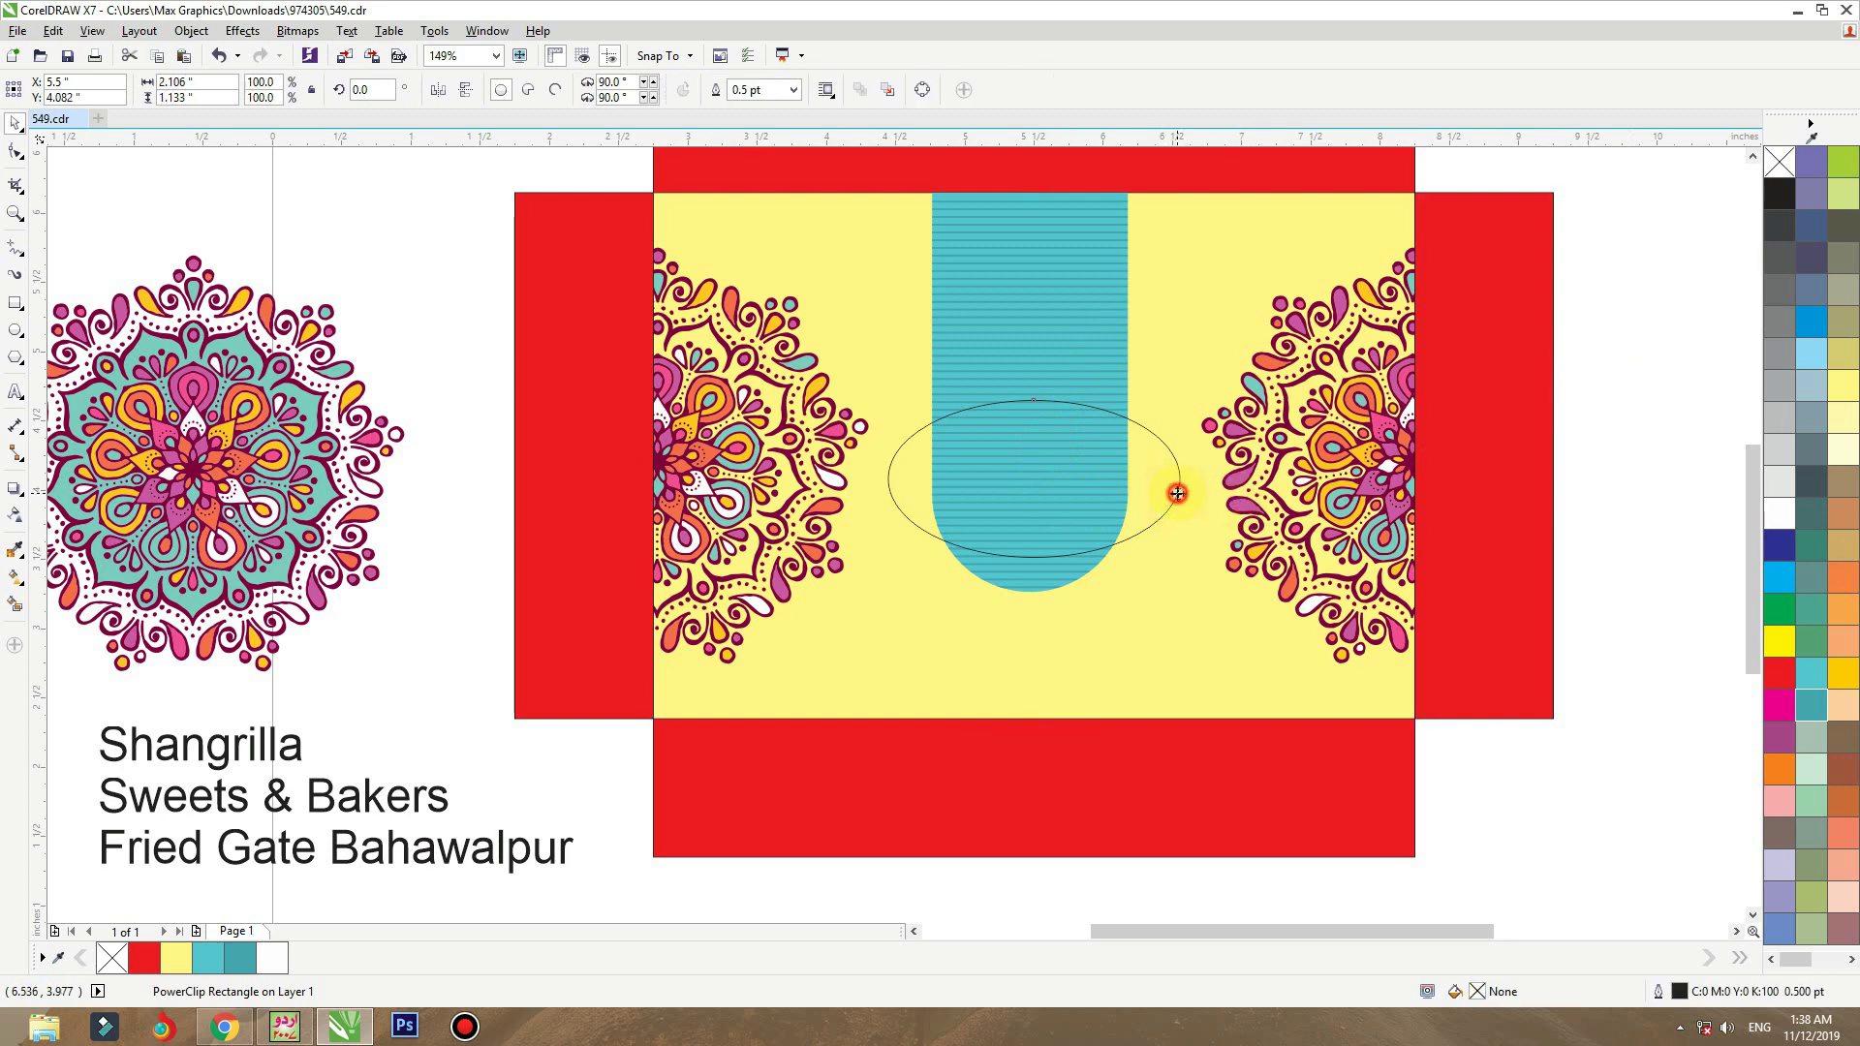
click(1779, 671)
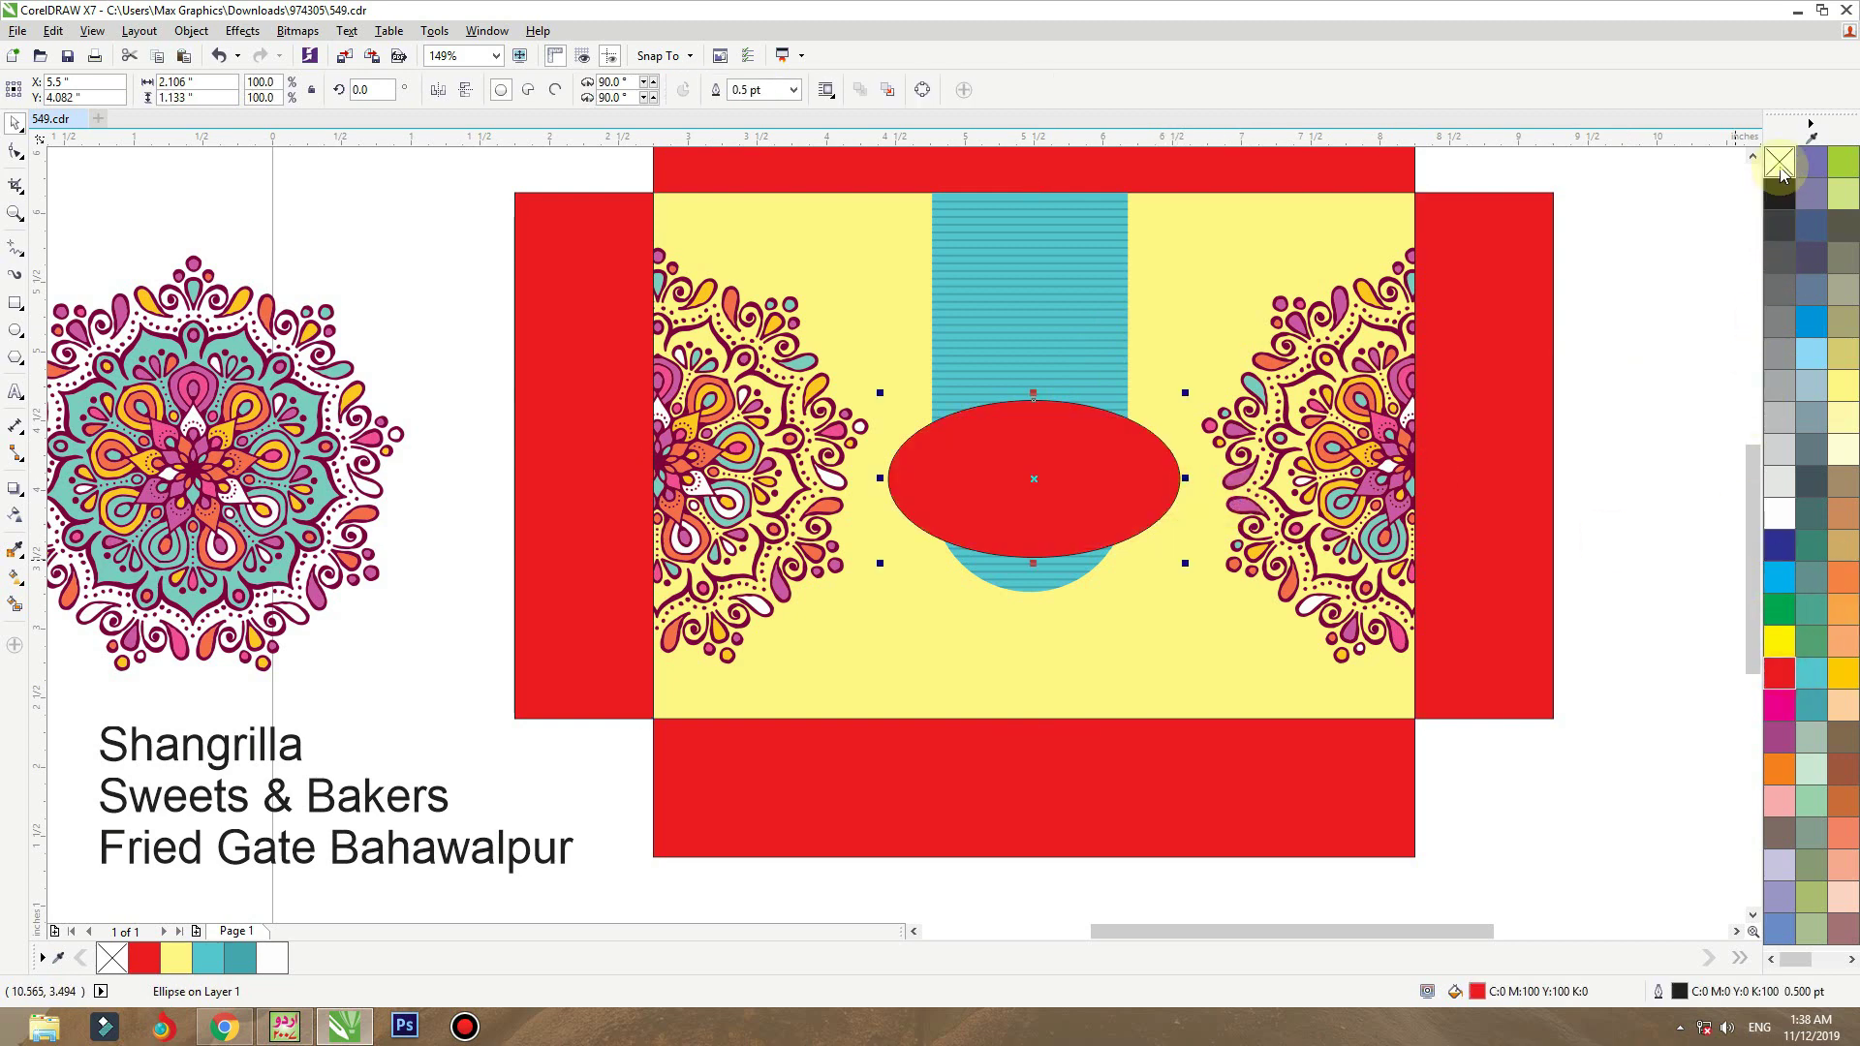
click(1581, 243)
click(1279, 460)
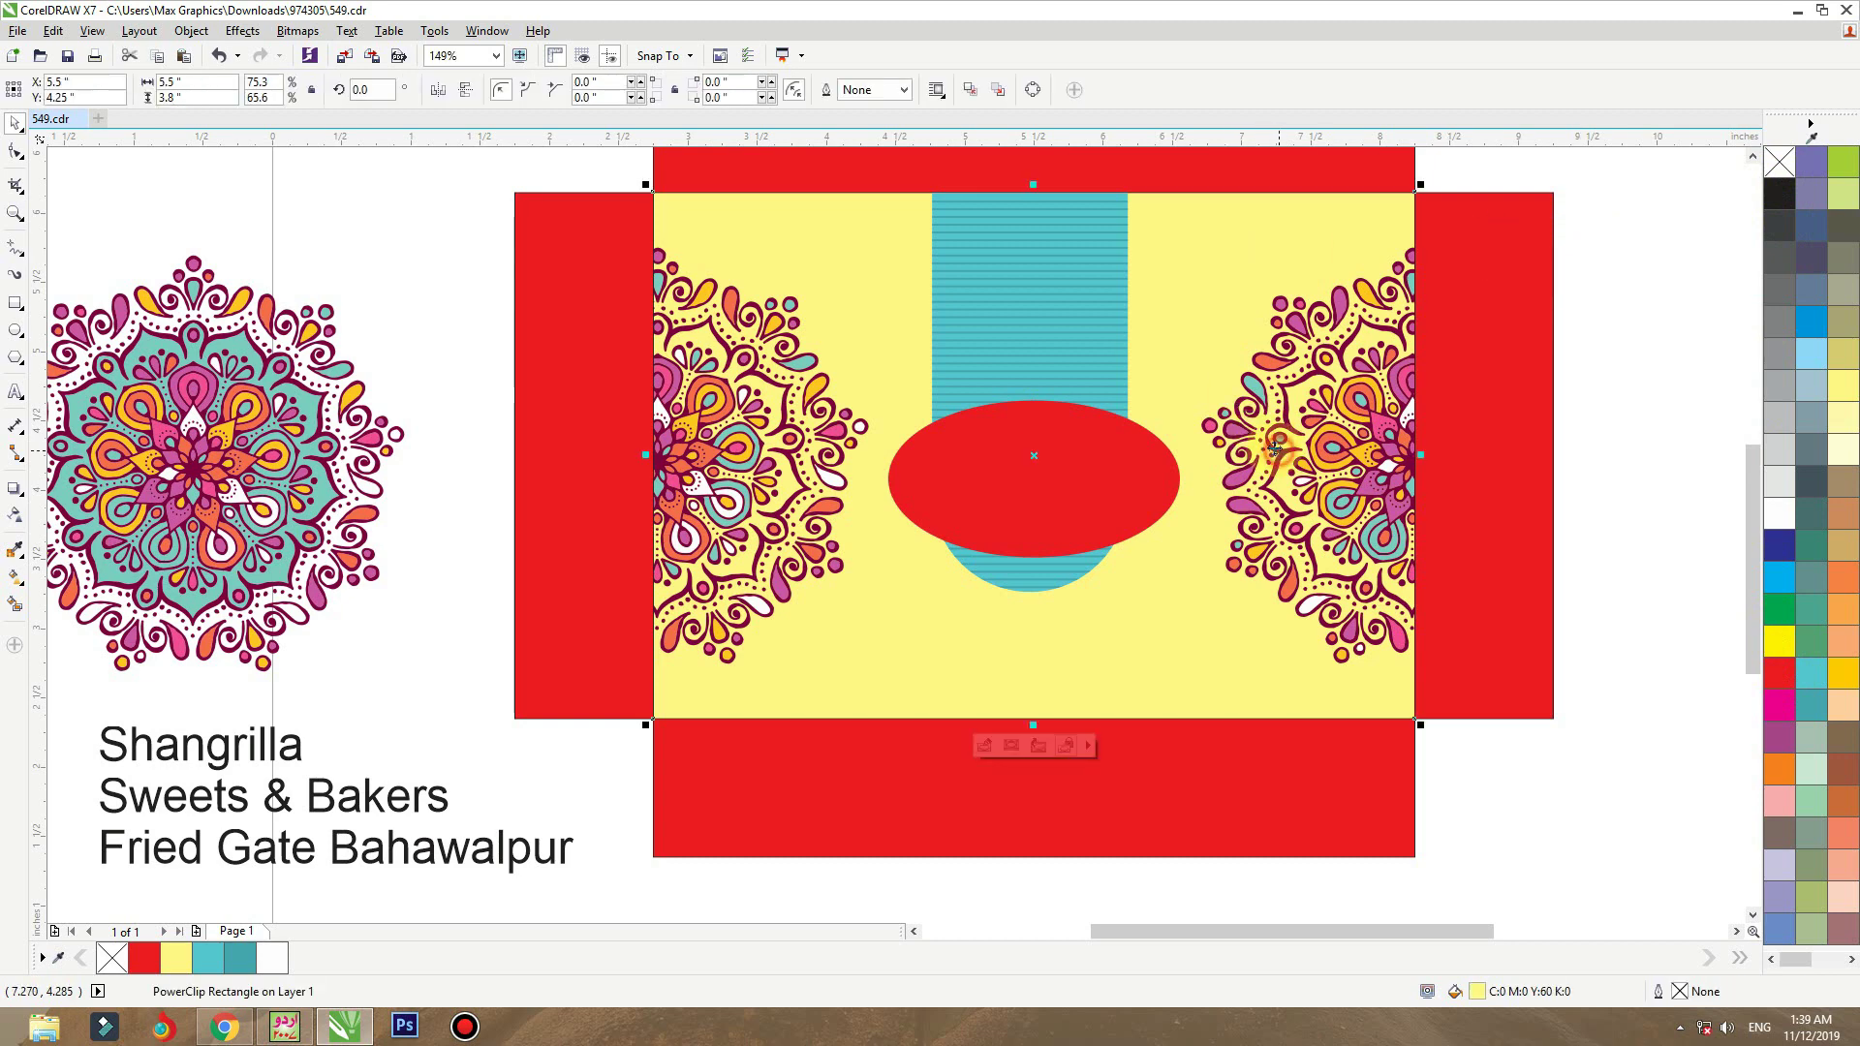
click(1080, 498)
drag(1059, 478, 1027, 442)
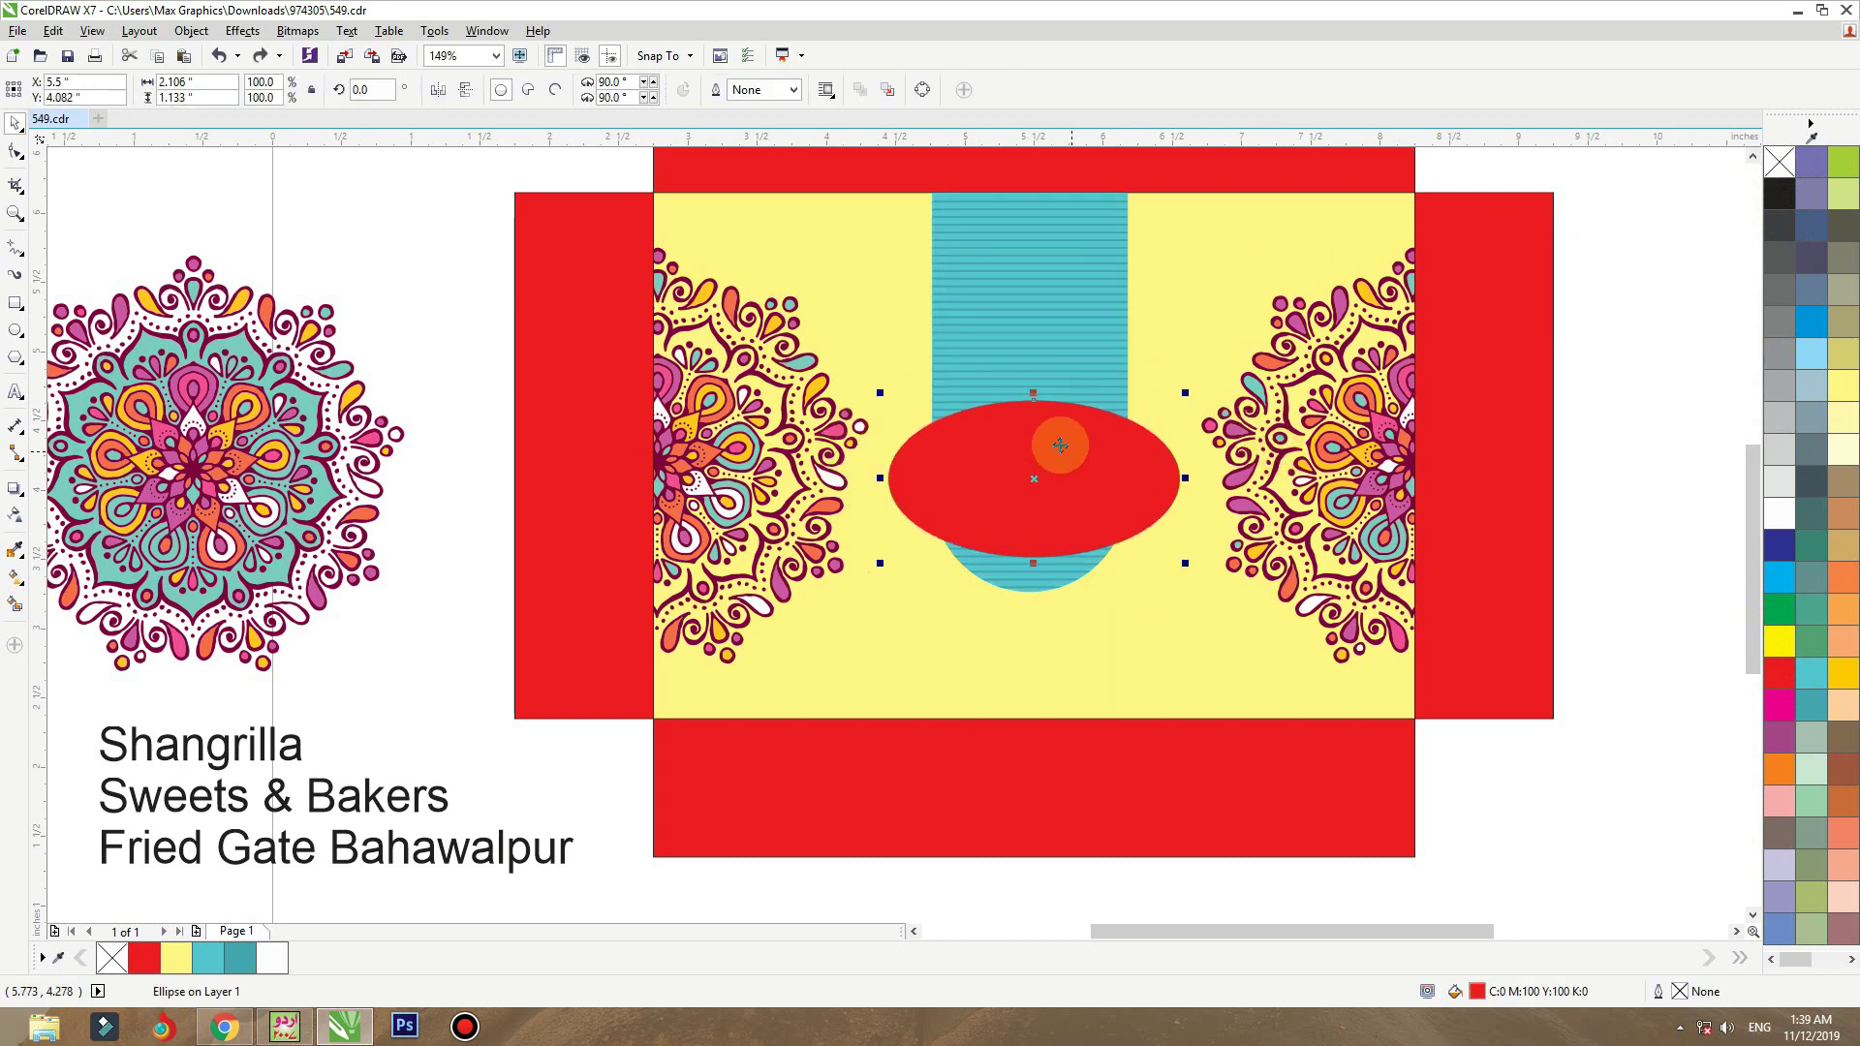
- Move the "Fried Gate Bahawalpur" text away from the other lines to just below the box's lower flap
scroll(1051, 455, down, 2)
click(706, 635)
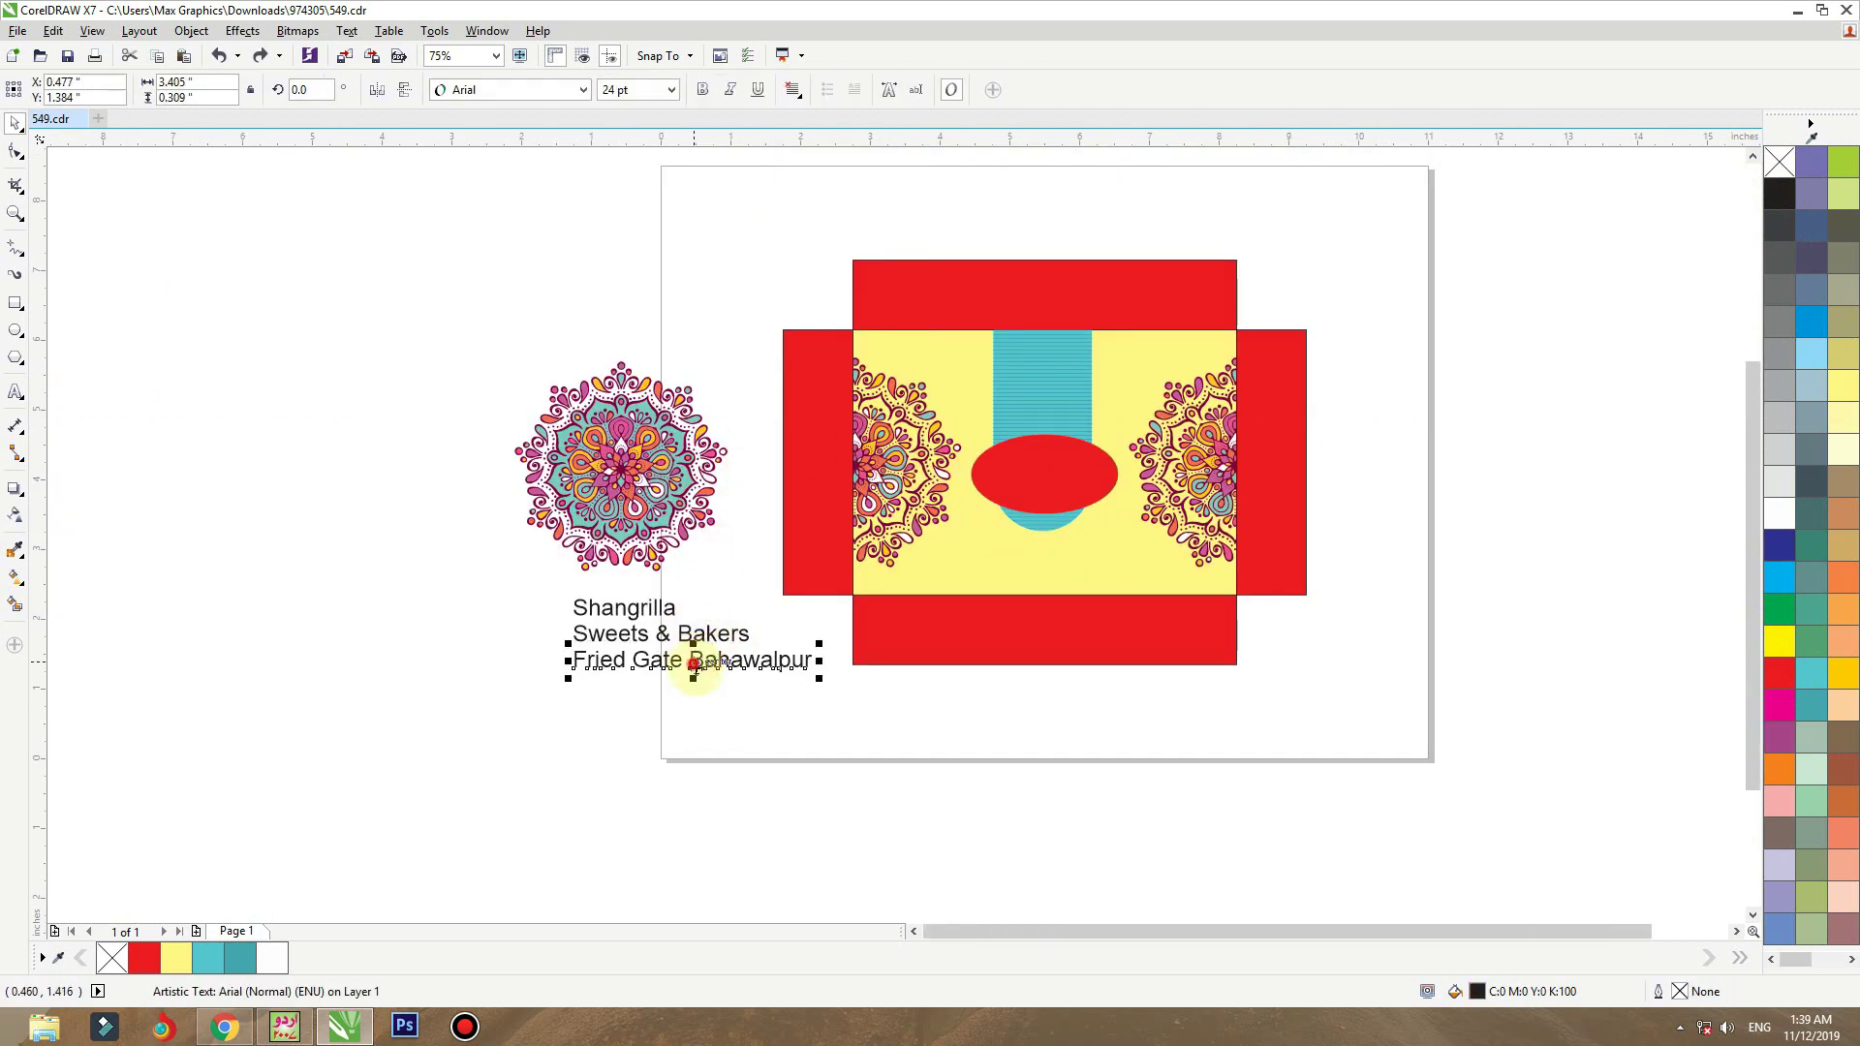
drag(693, 668, 842, 722)
- Remove the black outline from the lower red flap
click(1051, 645)
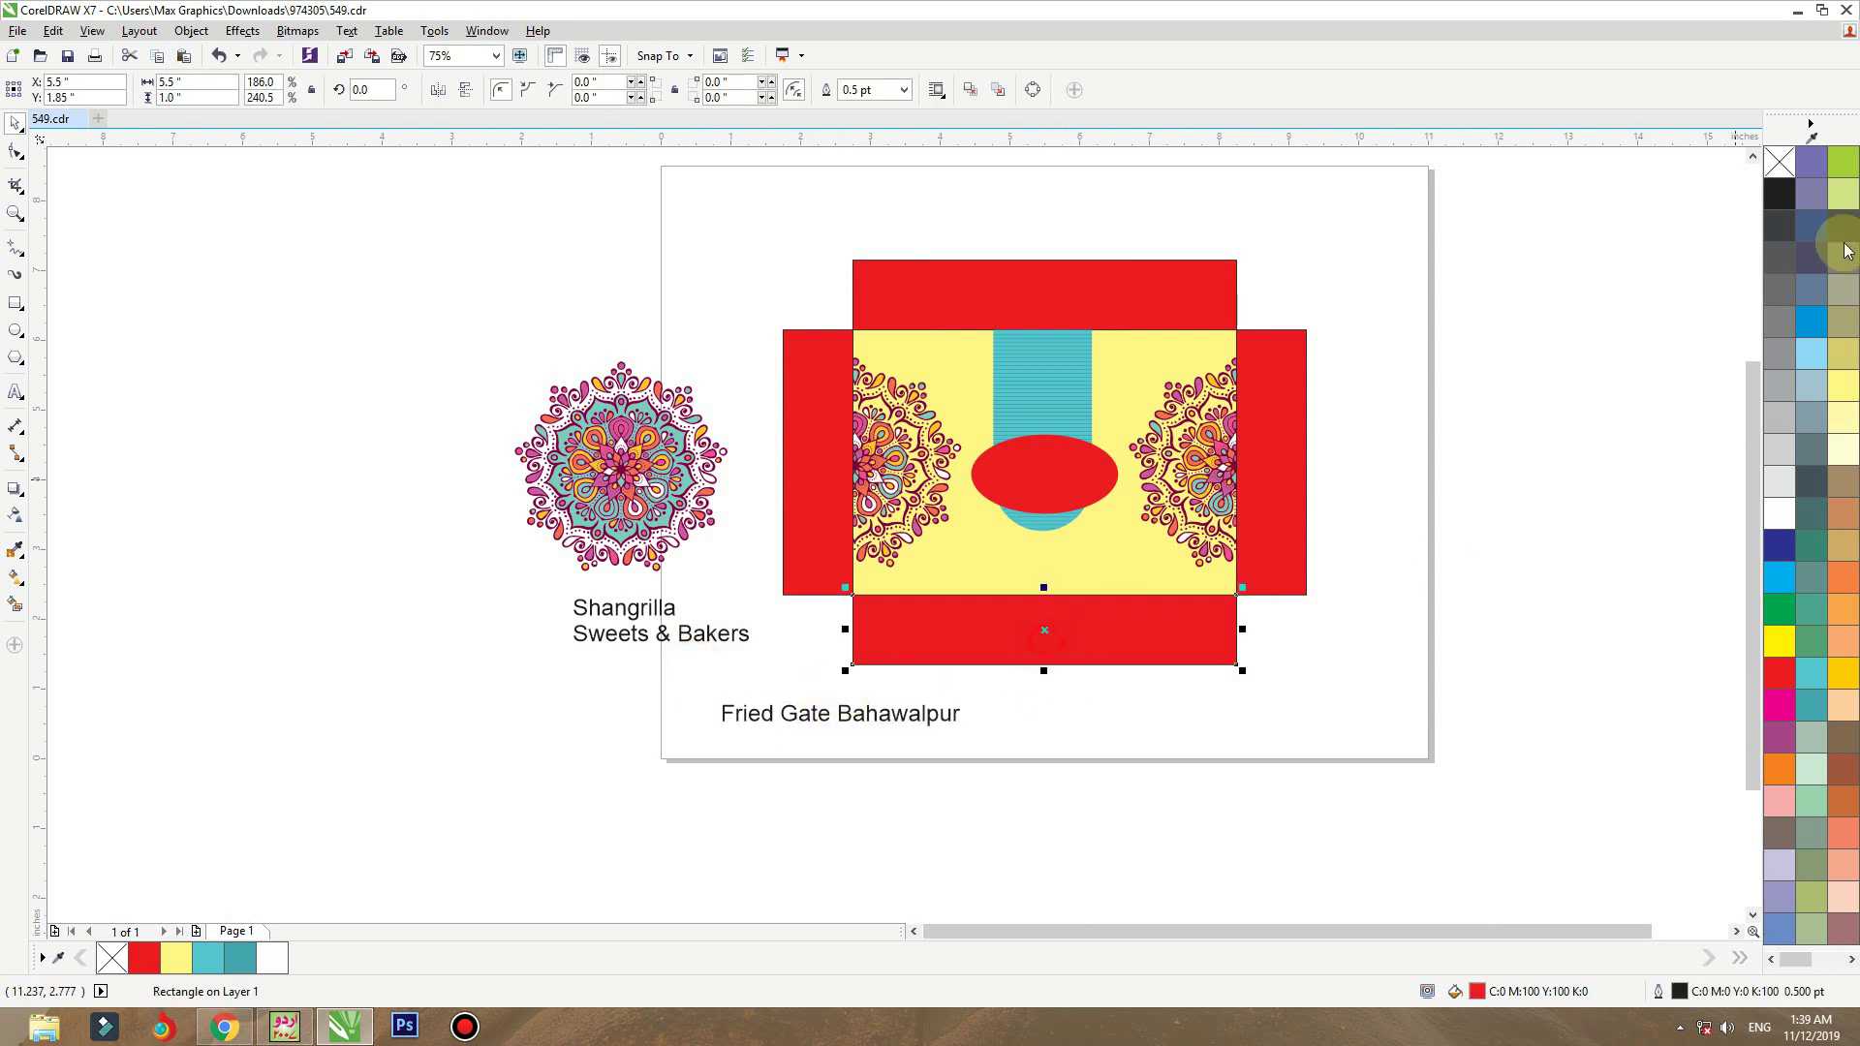
right_click(1778, 170)
click(1512, 259)
click(1173, 590)
click(1200, 642)
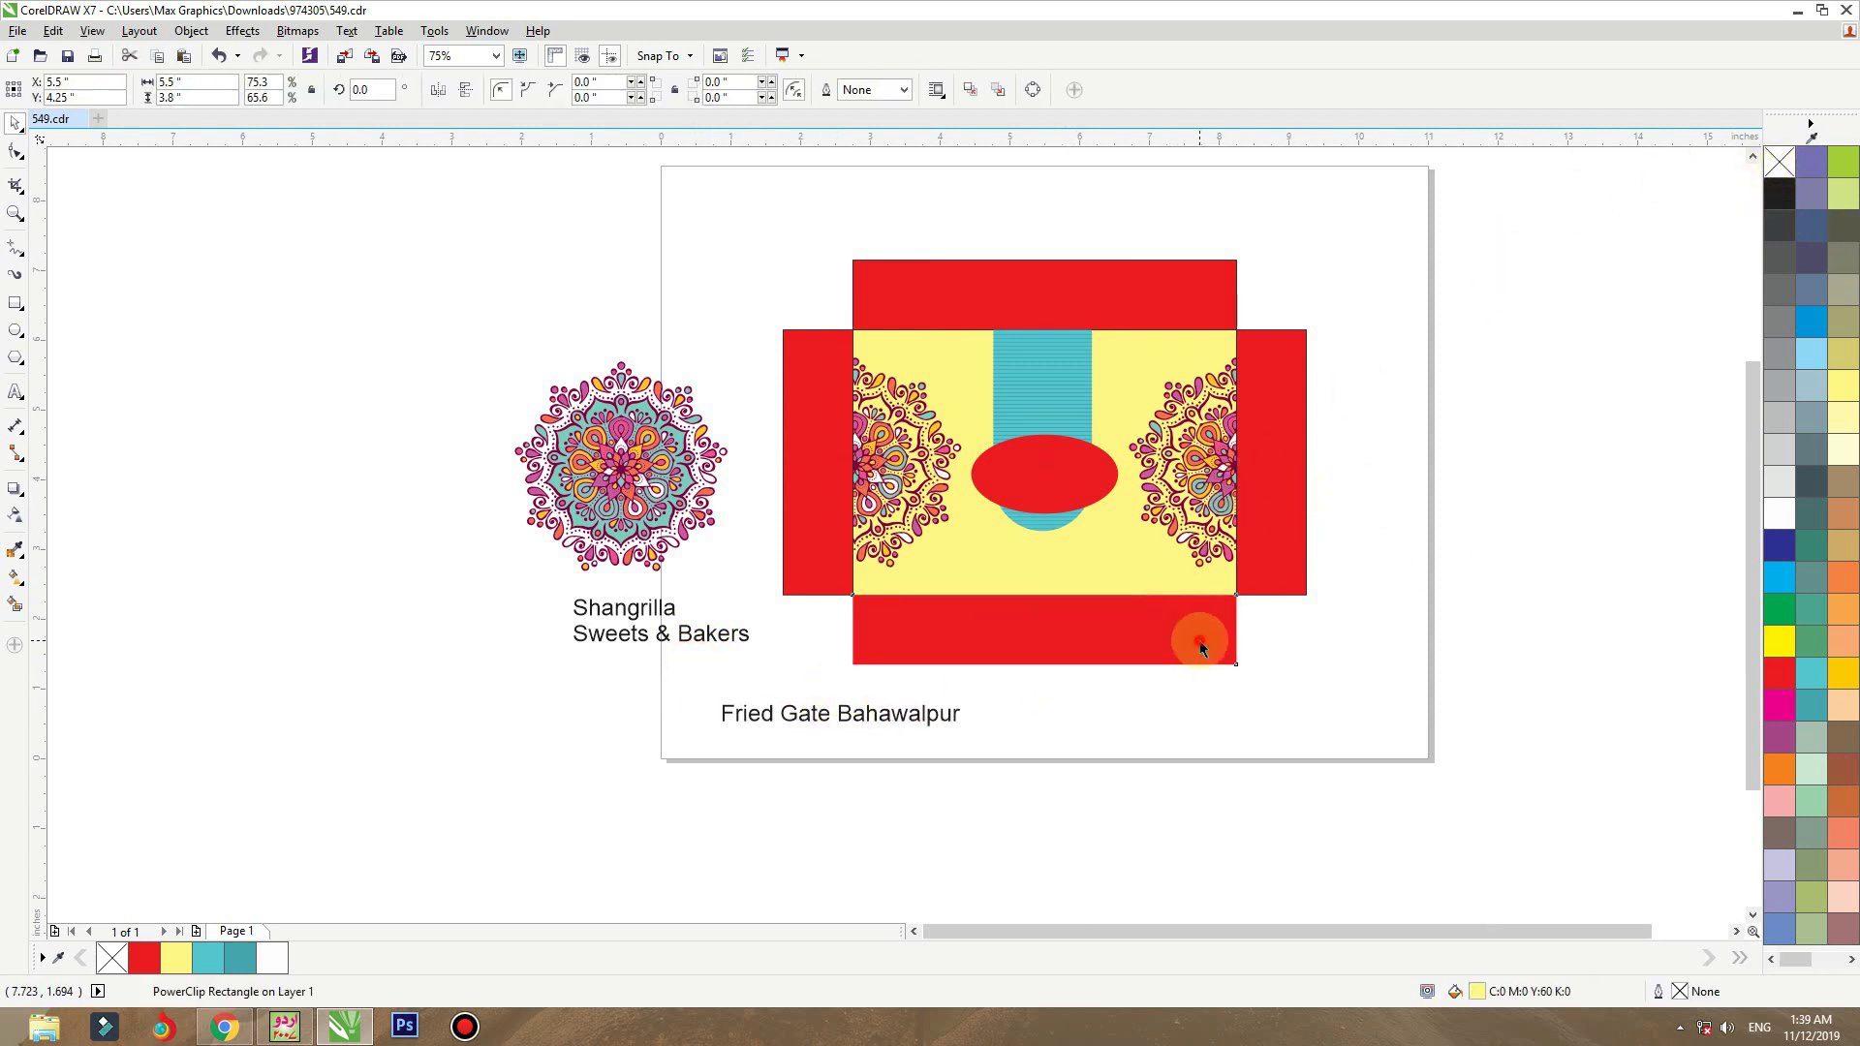
click(1411, 432)
- Add a one-step outside contour with an offset of about 0.068 inches to the red ellipse
key(F2)
drag(1378, 299, 688, 593)
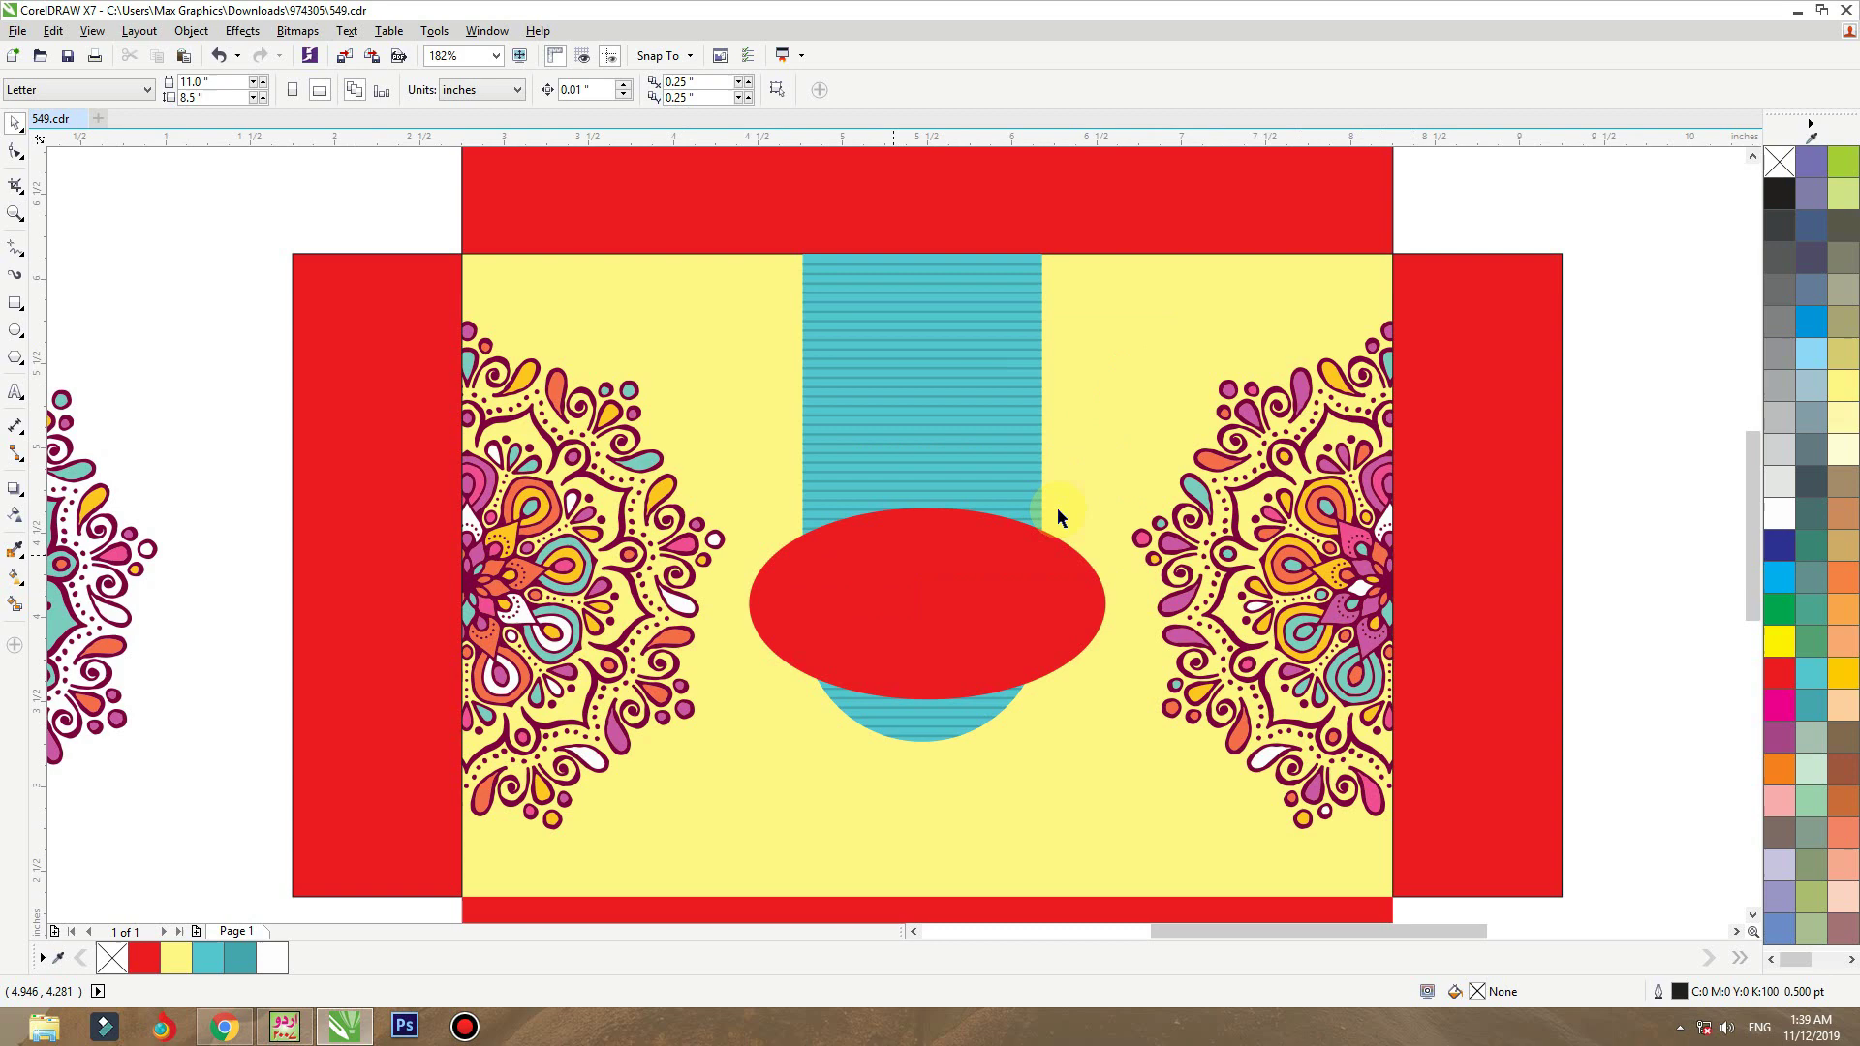
click(956, 572)
scroll(593, 790, up, 1)
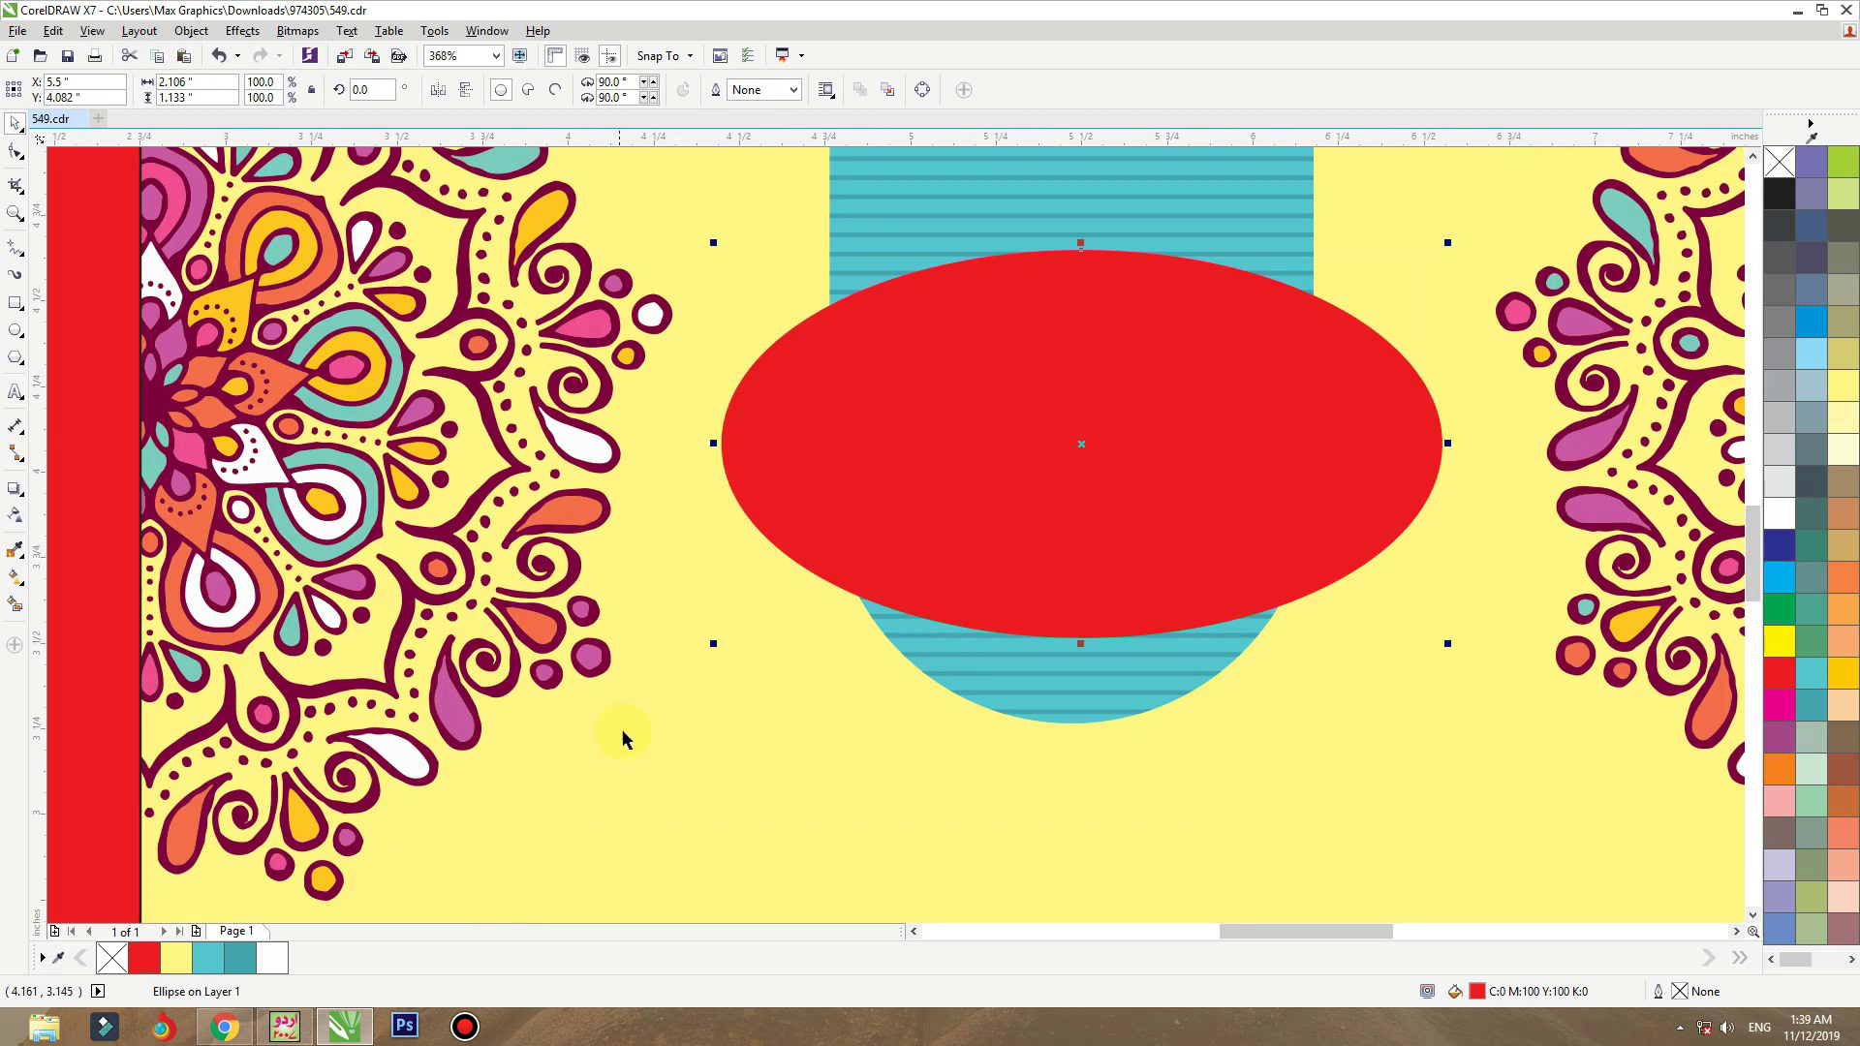
click(26, 502)
click(68, 507)
drag(754, 458, 697, 441)
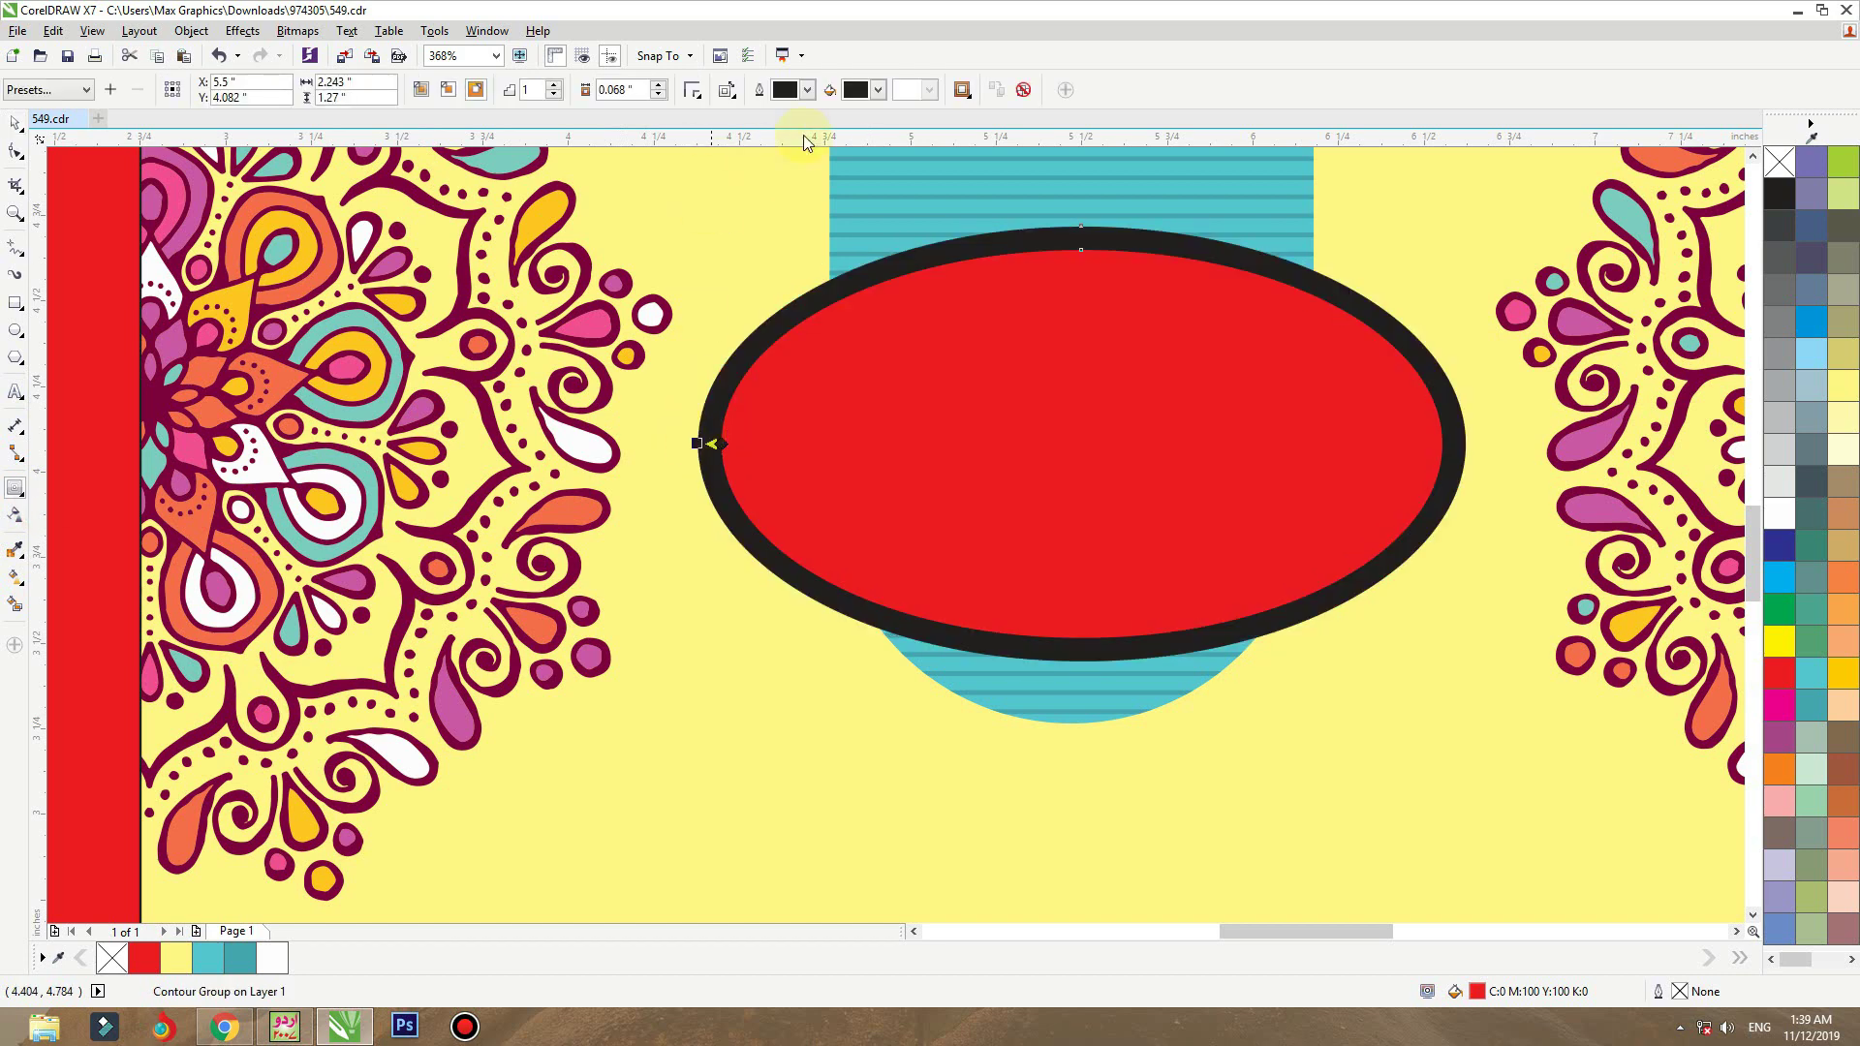
- Break the contour group apart and fill the outer ellipse with the panel's light yellow
click(203, 32)
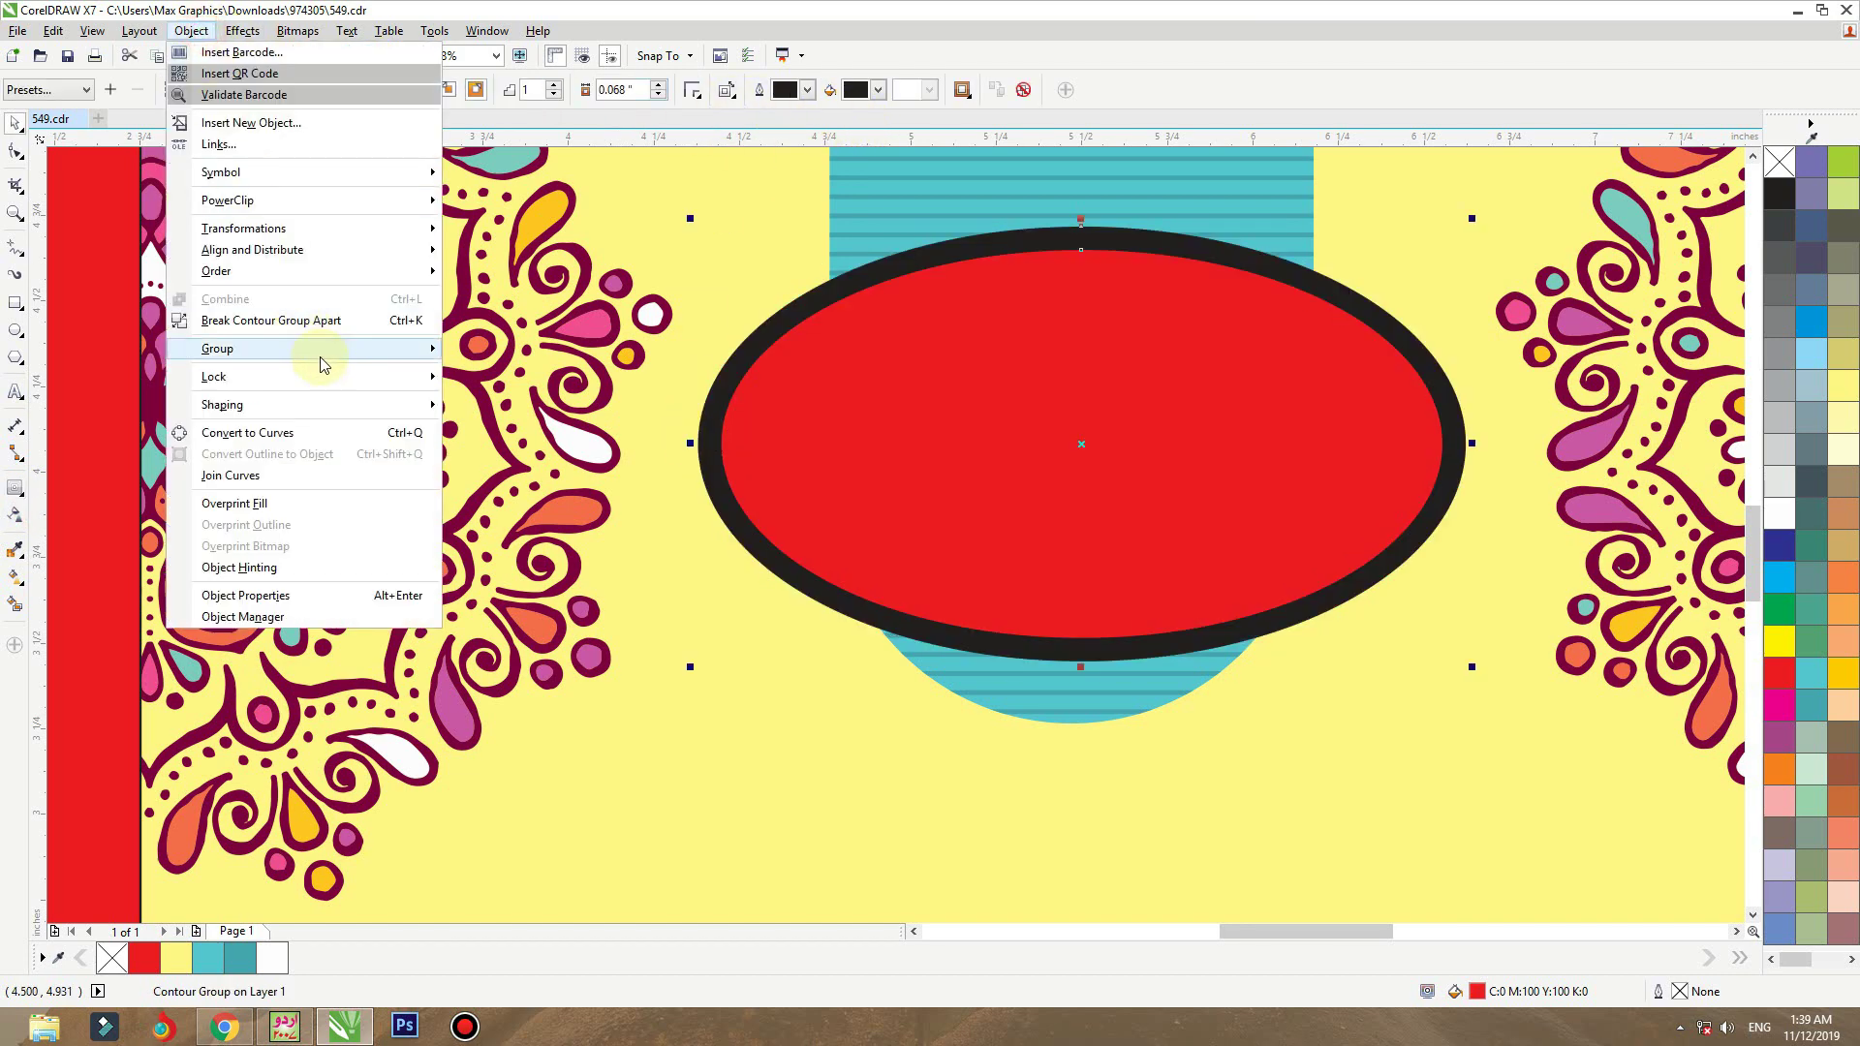
click(339, 322)
click(897, 263)
drag(897, 263, 857, 252)
key(ctrl+z)
click(1842, 673)
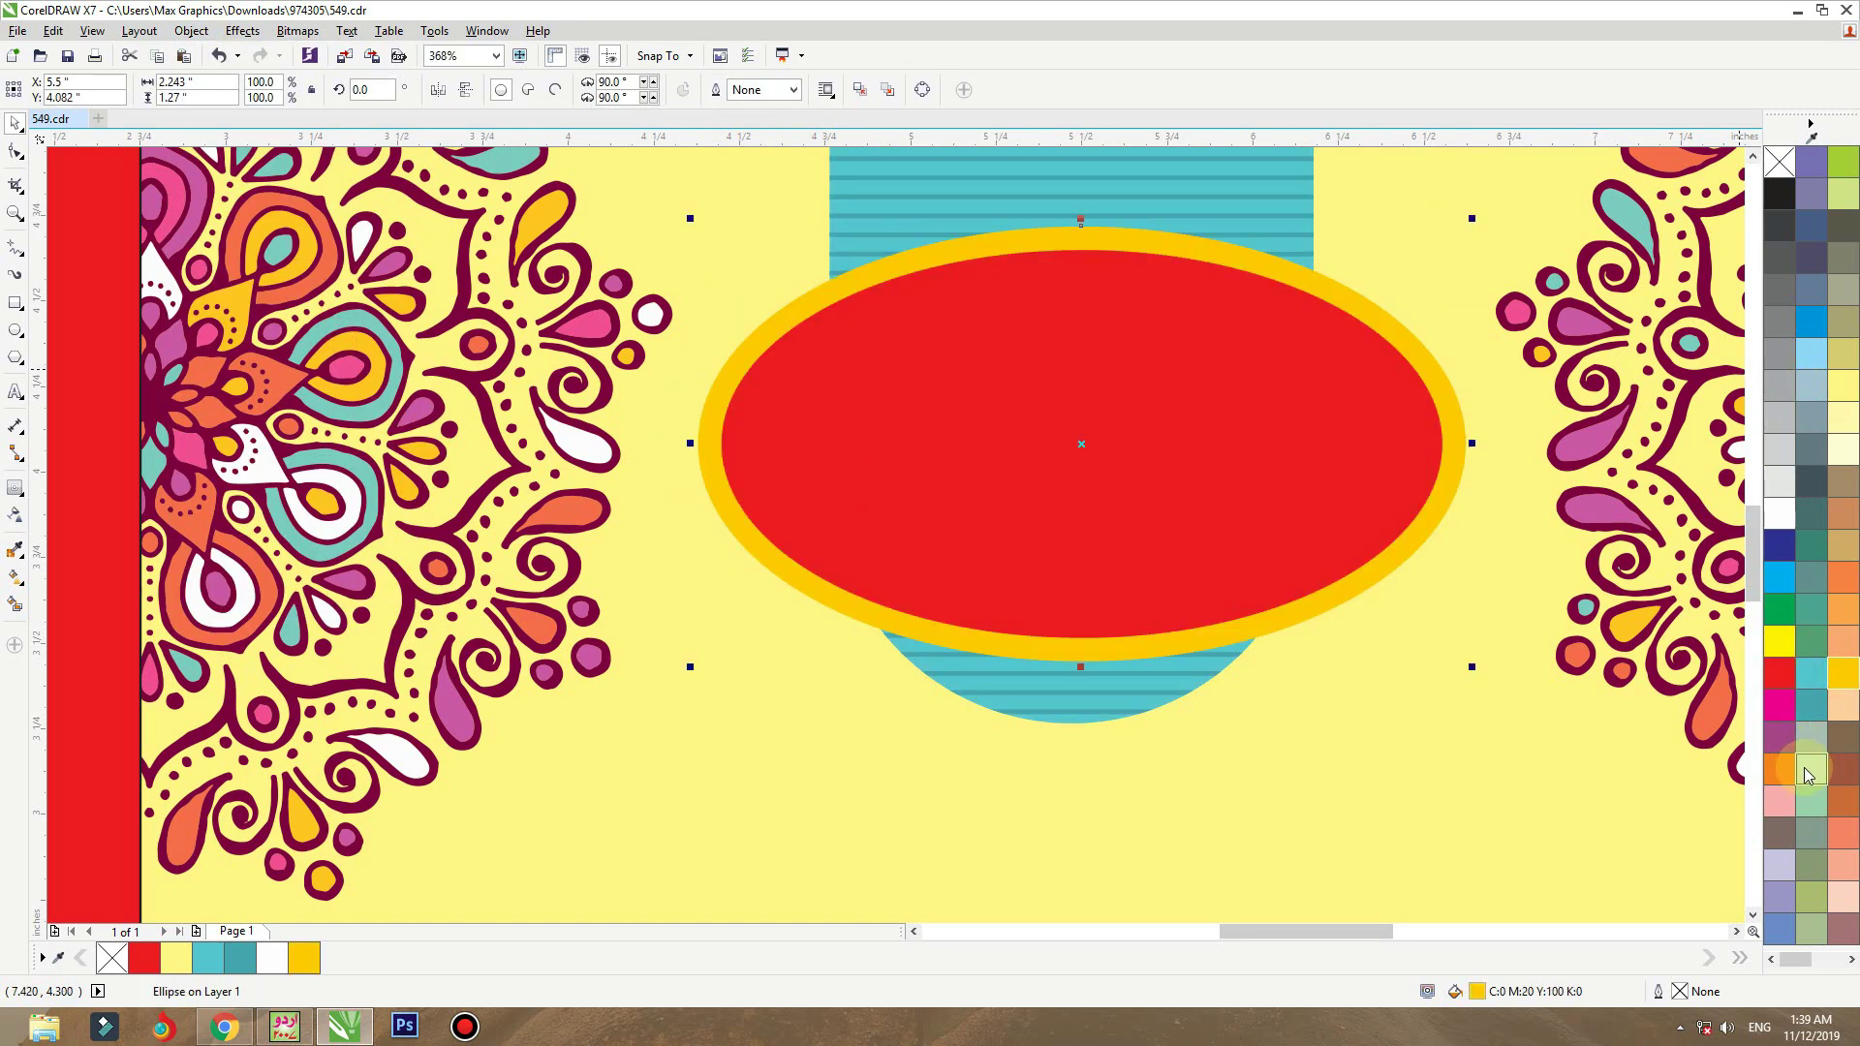
click(1844, 395)
- Apply a vertical linear fountain fill to the inner ellipse, running from bottom to top, with red at the upper end
click(1186, 448)
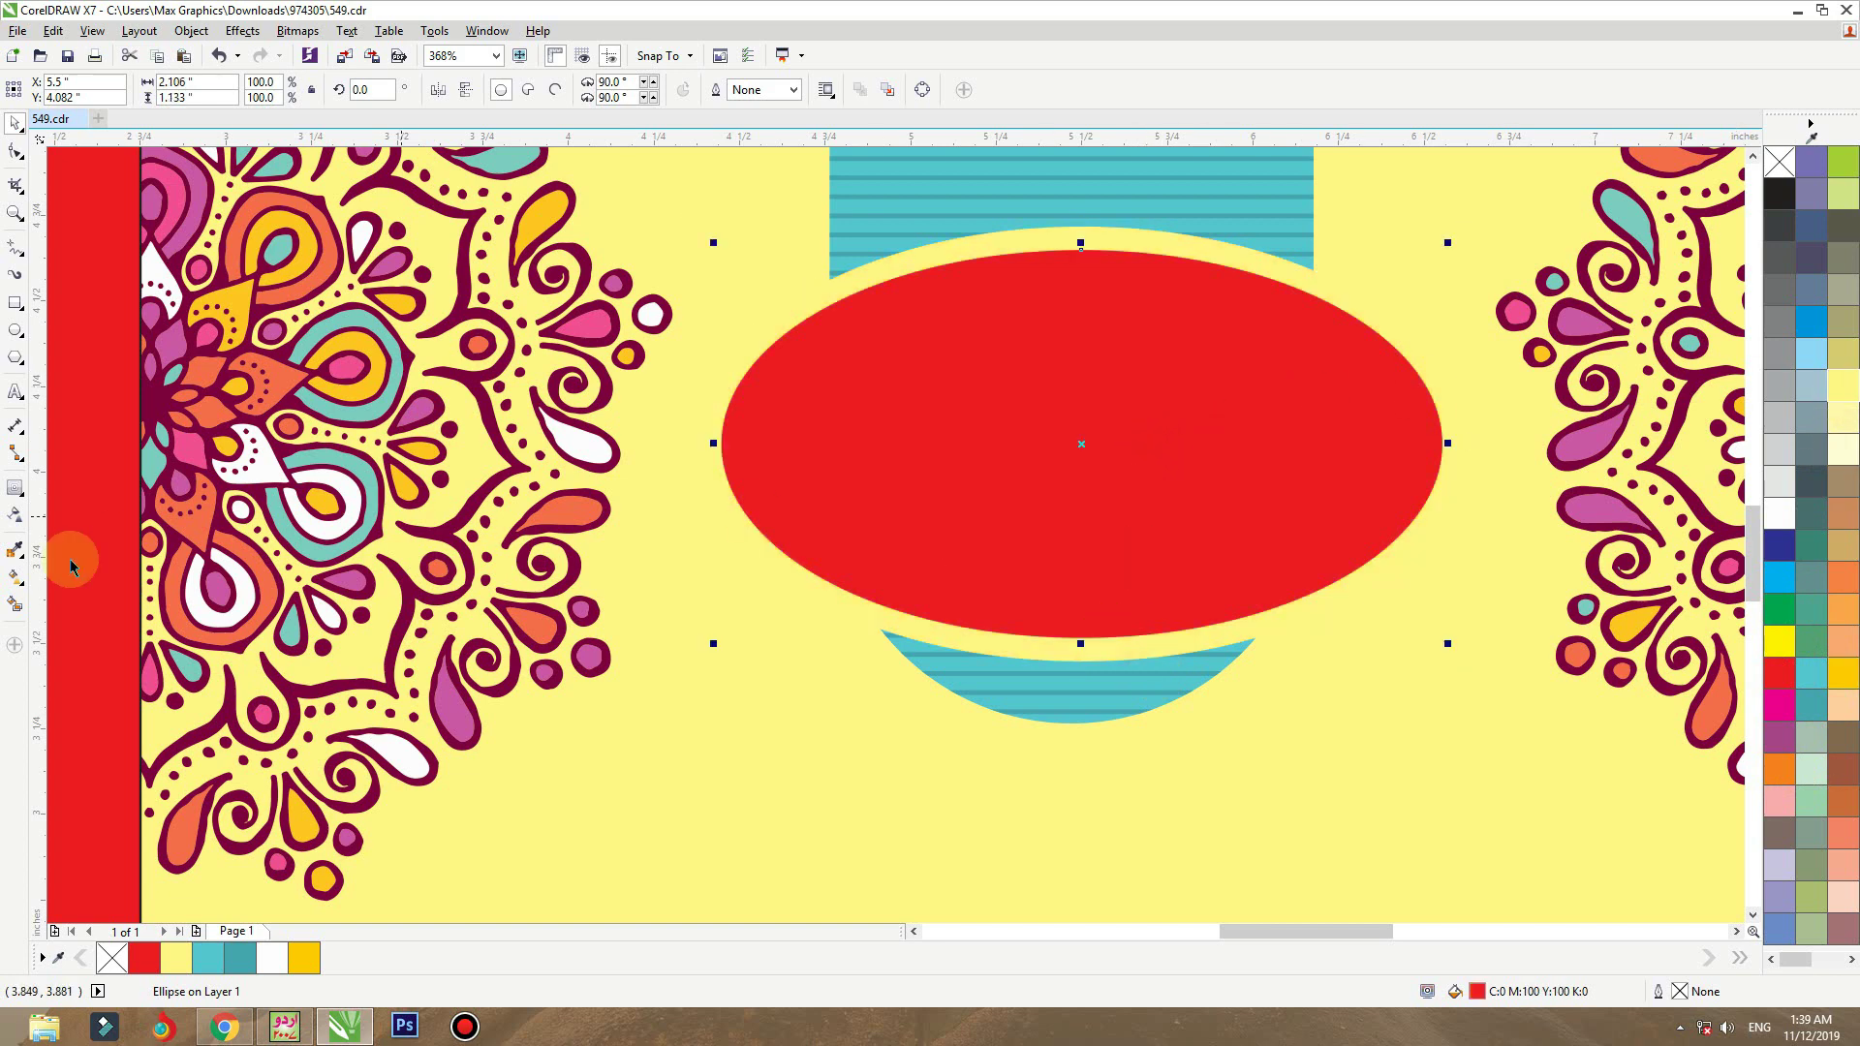
click(21, 582)
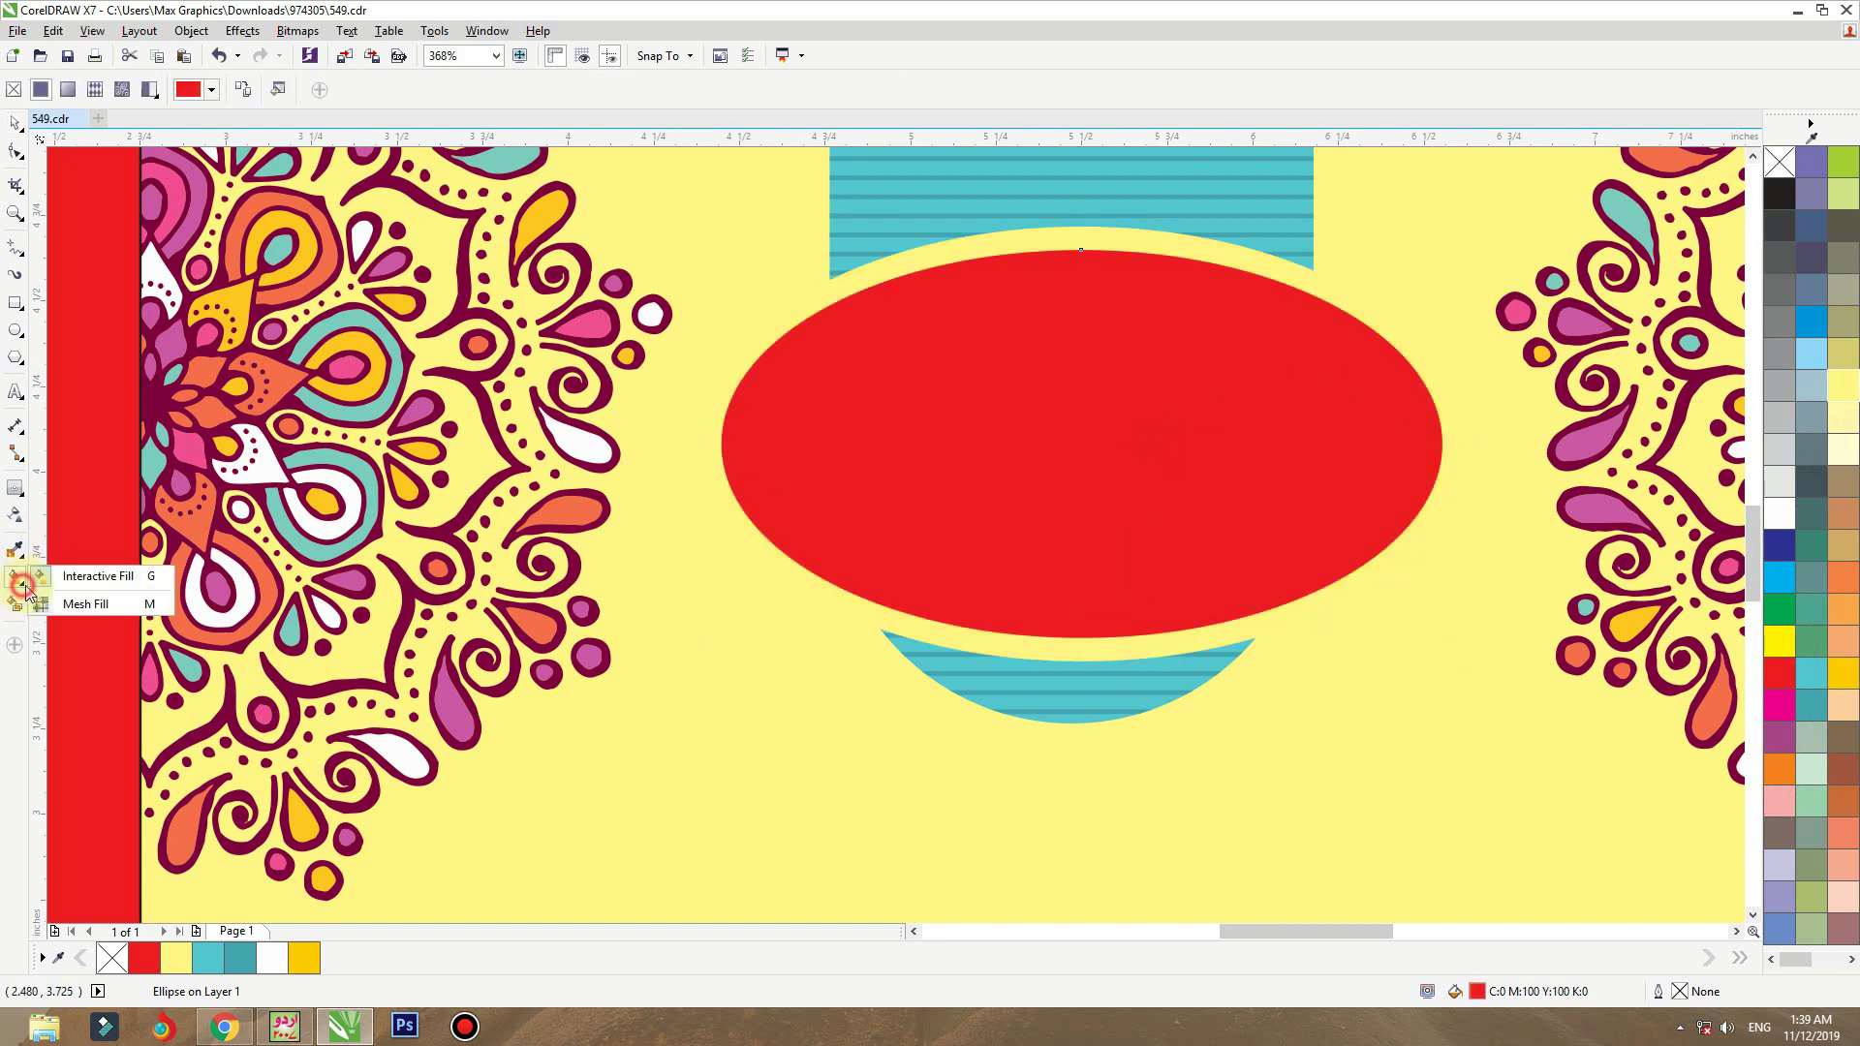
click(91, 566)
drag(1068, 631, 1067, 272)
click(1781, 676)
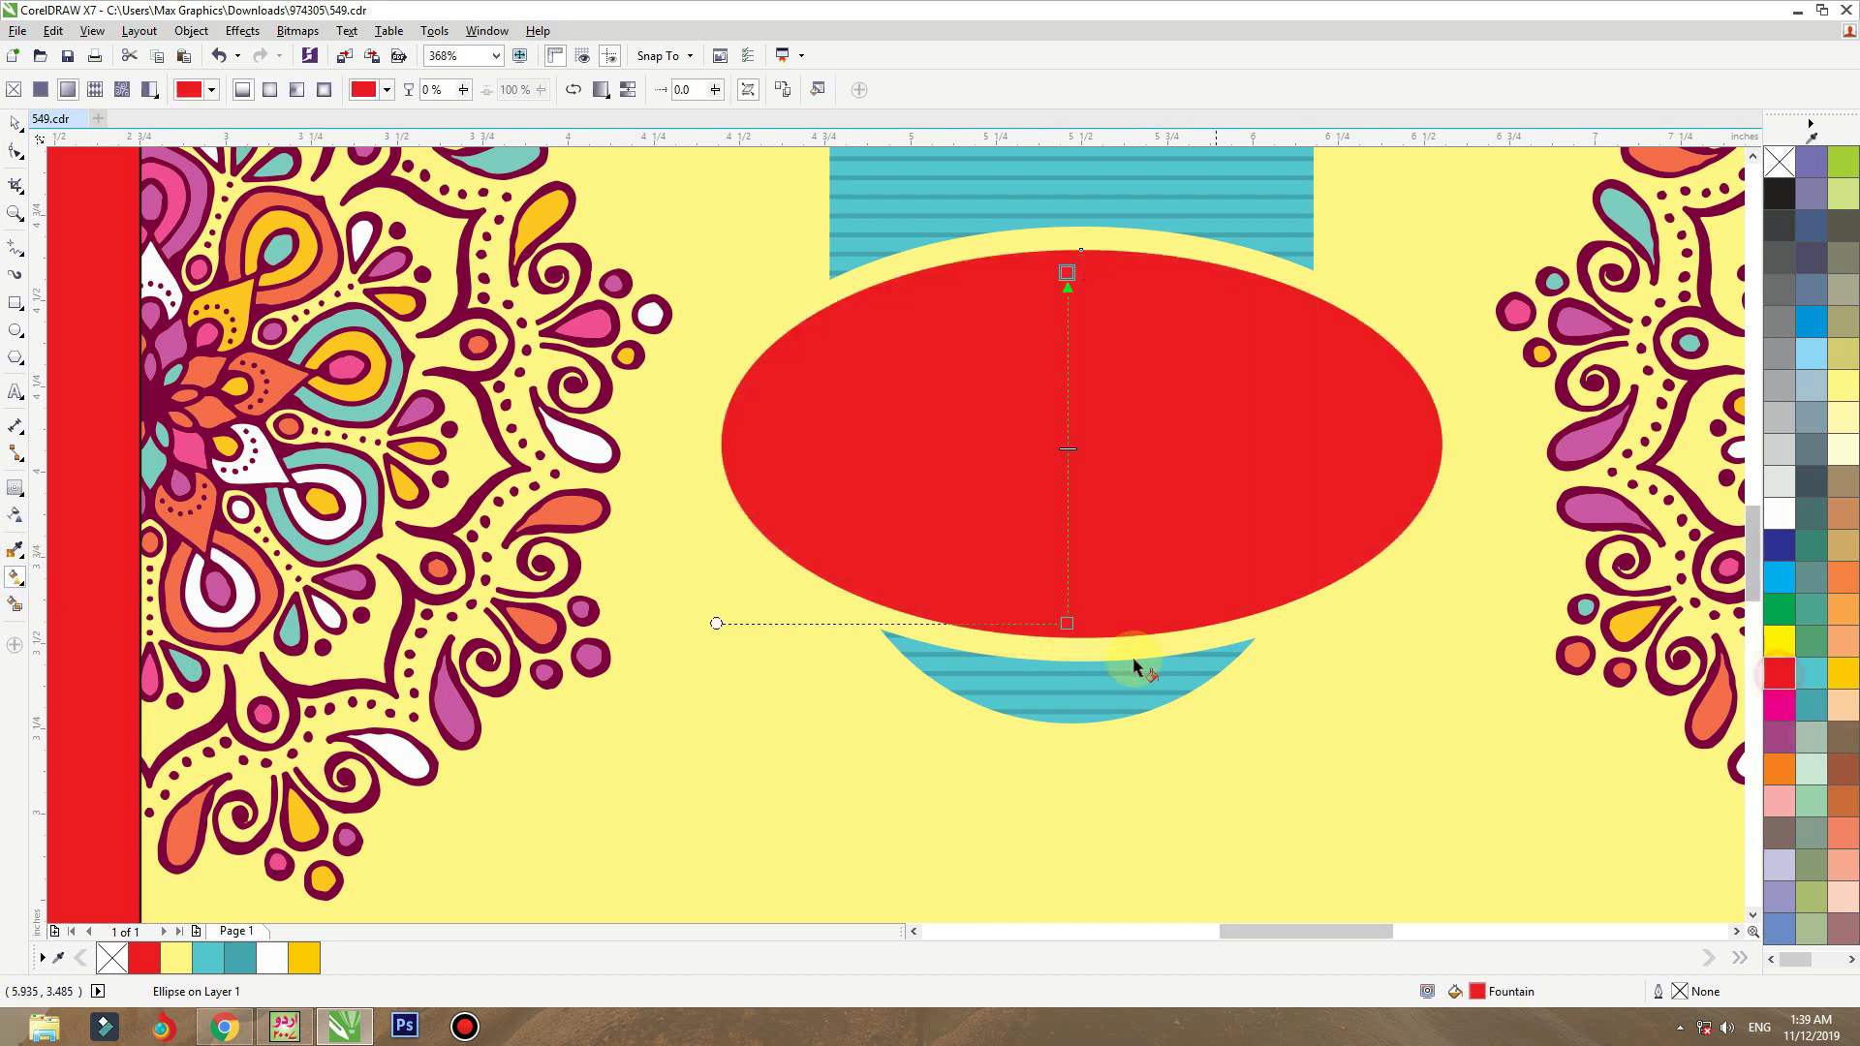
- Set the lower end of the ellipse's gradient to dark red and shift that end slightly upwards
click(1068, 623)
click(1115, 617)
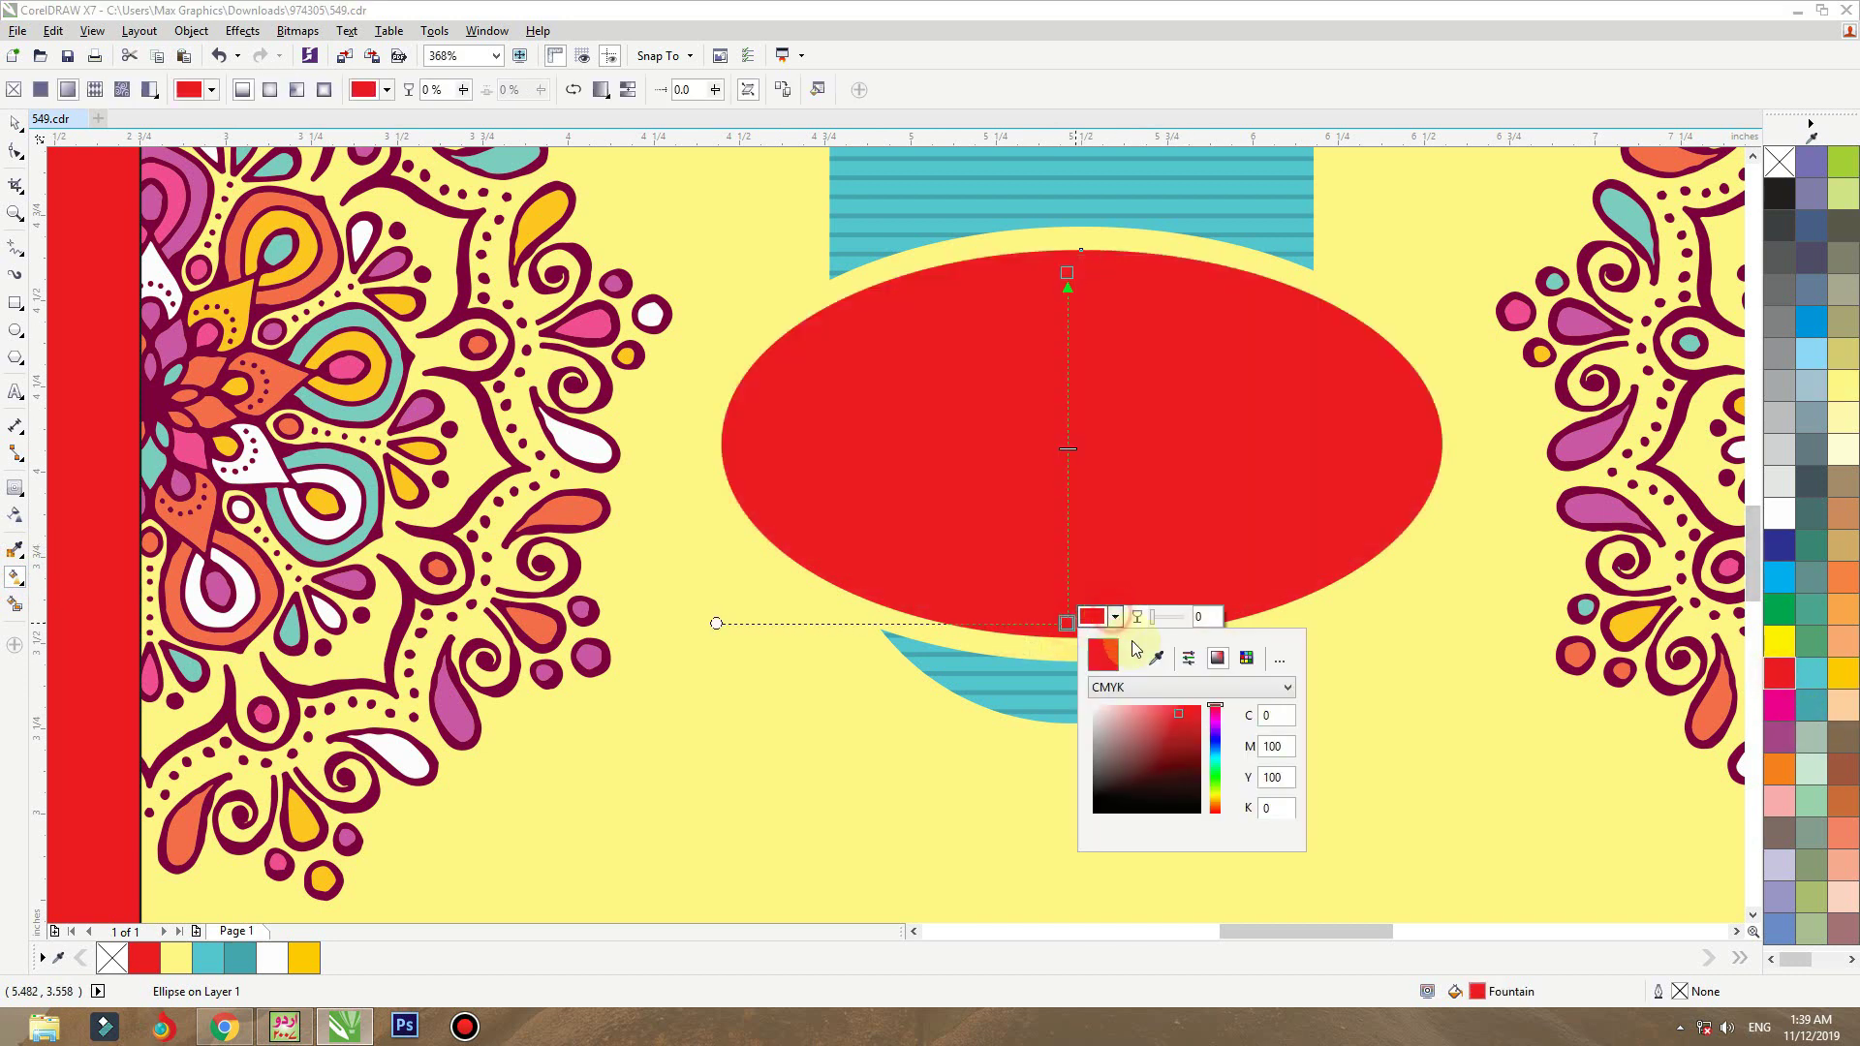
click(1189, 734)
click(1194, 751)
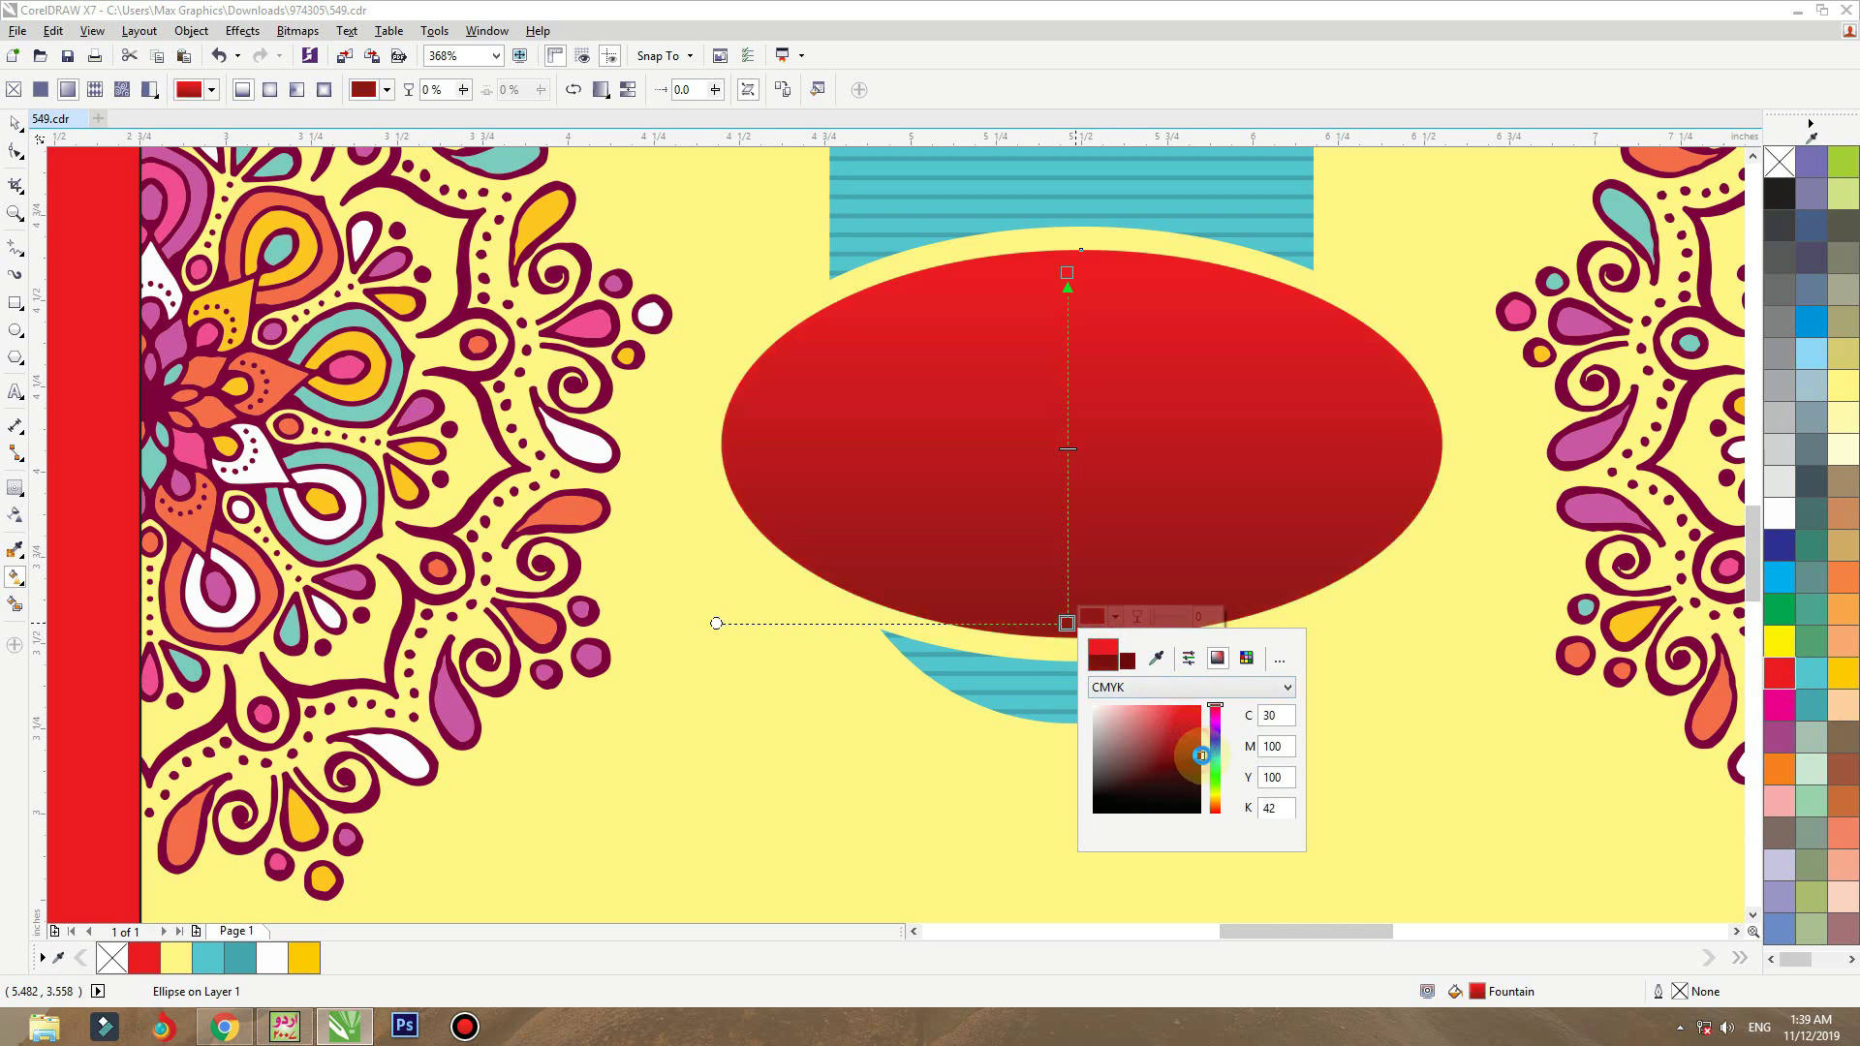
click(1130, 483)
drag(1067, 622, 1067, 578)
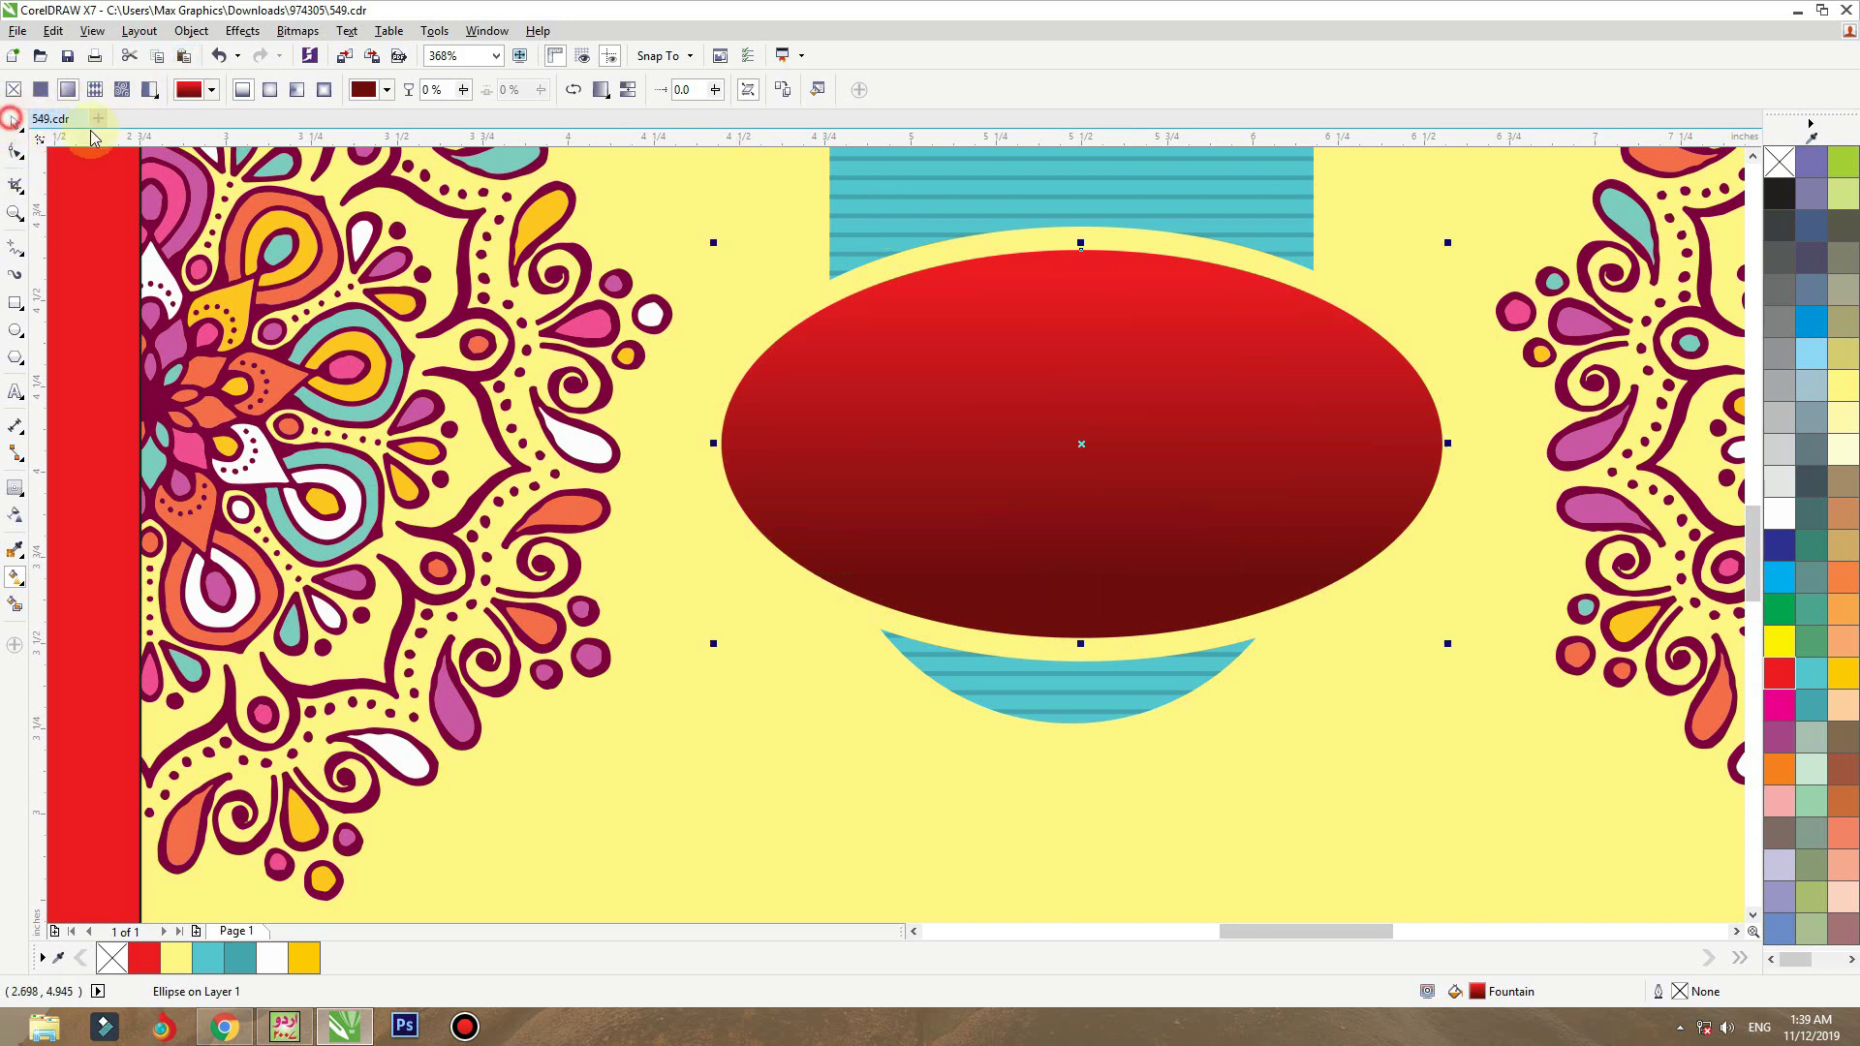
- Group the gradient ellipse with its light yellow border ellipse
key(space)
click(969, 236)
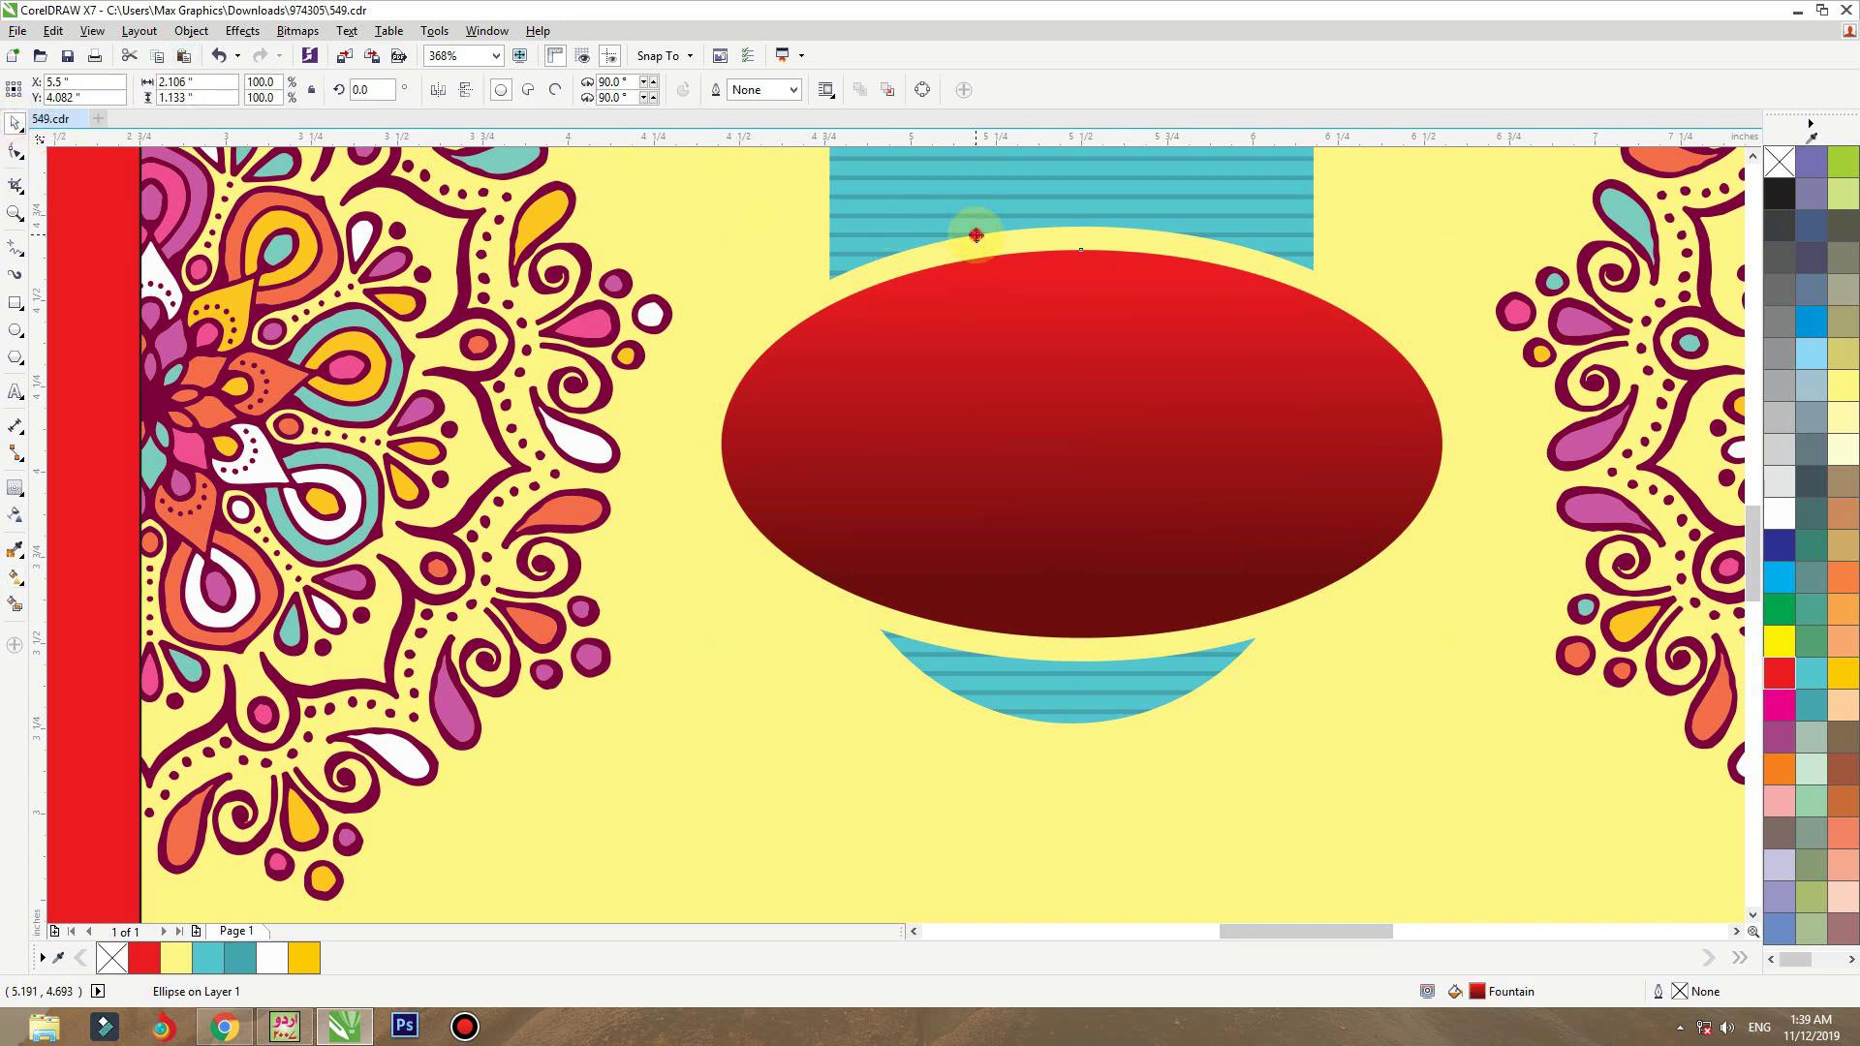
click(976, 235)
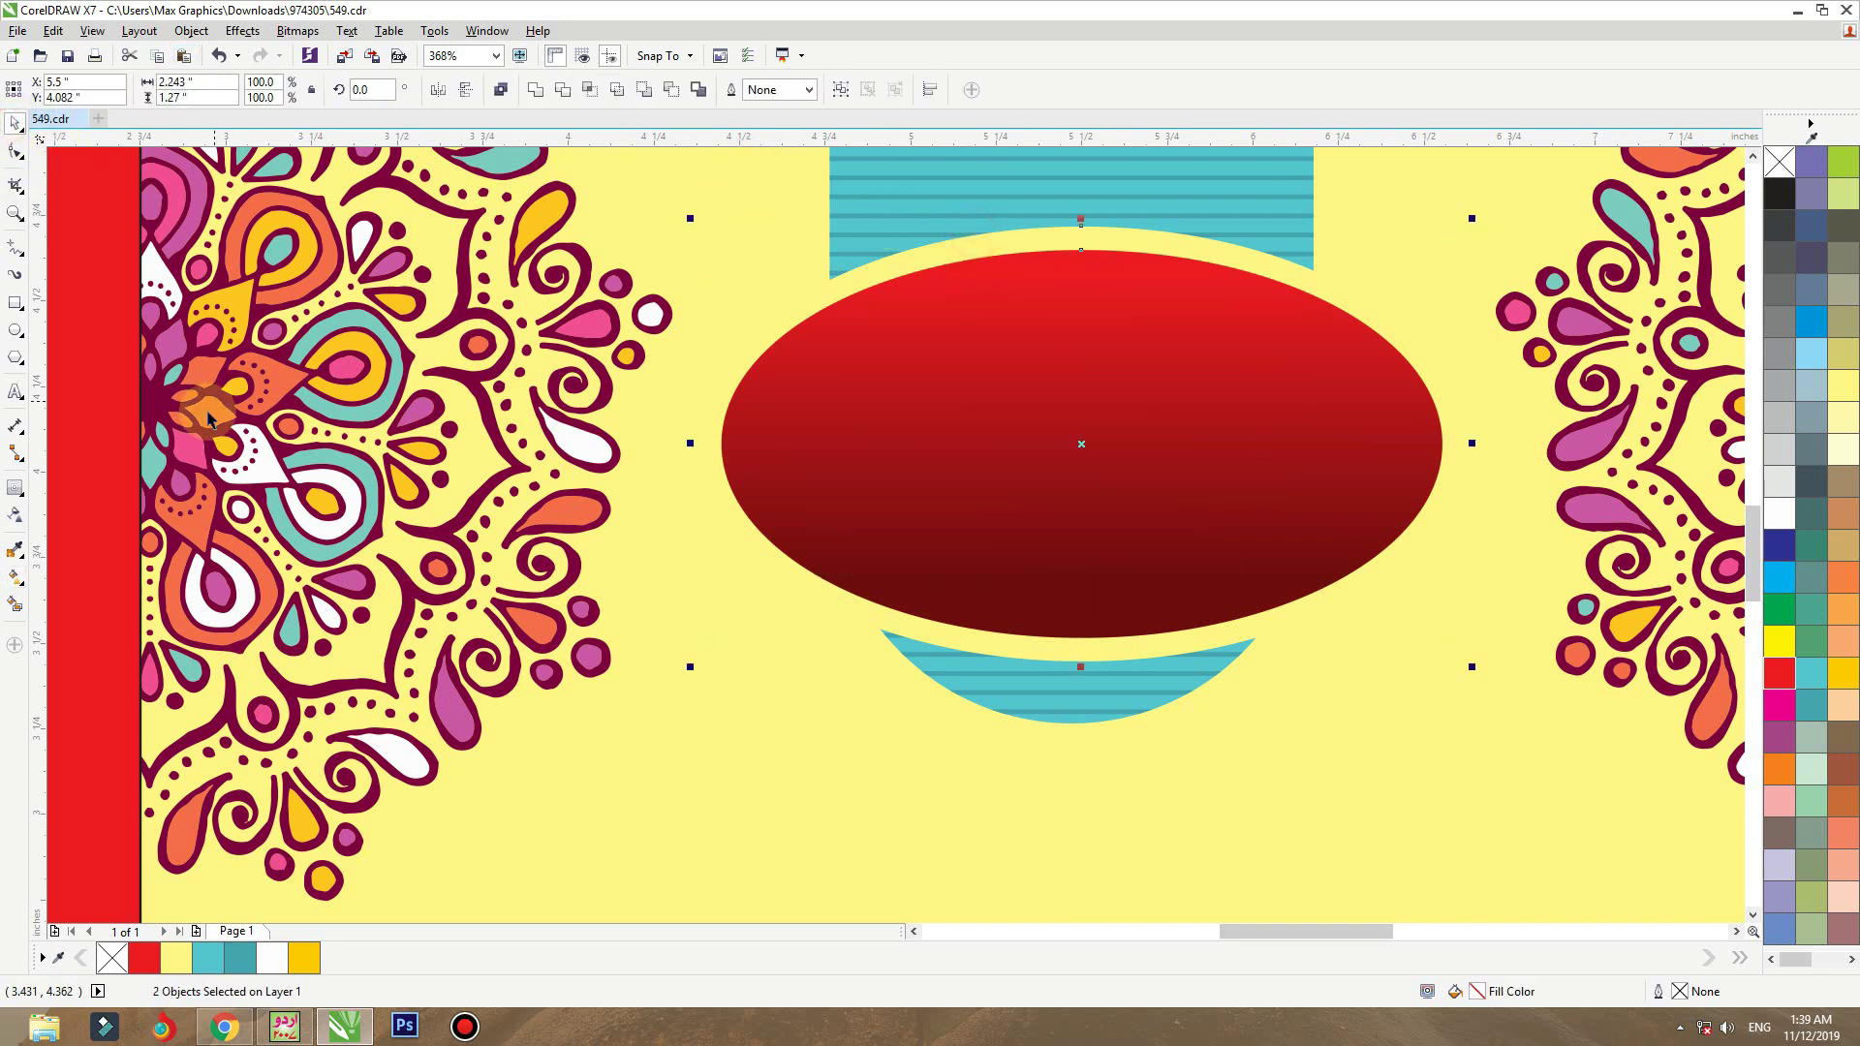
- Add a black Multiply drop shadow to the ellipse group, cast towards its lower left, with opacity 30 and feathering 15
click(24, 502)
click(58, 486)
drag(1017, 664, 1002, 256)
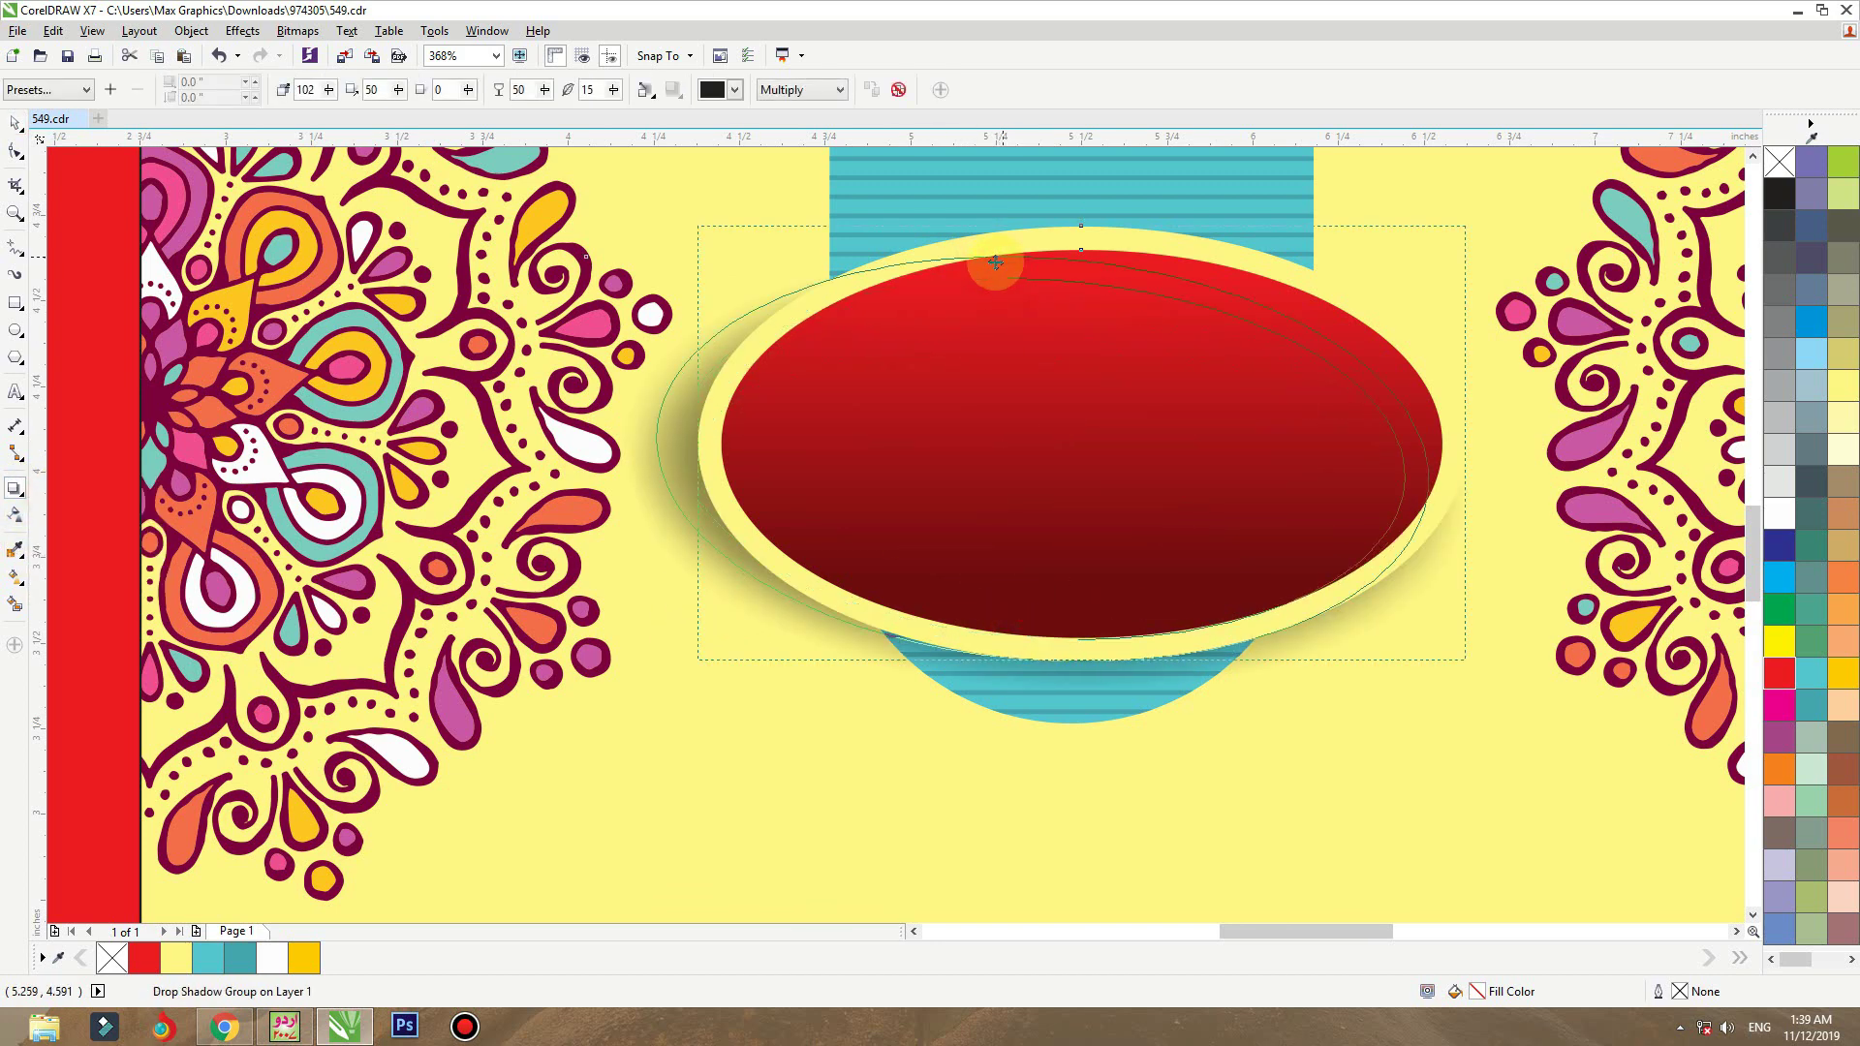
drag(1045, 477, 1096, 503)
scroll(1019, 522, down, 1)
key(space)
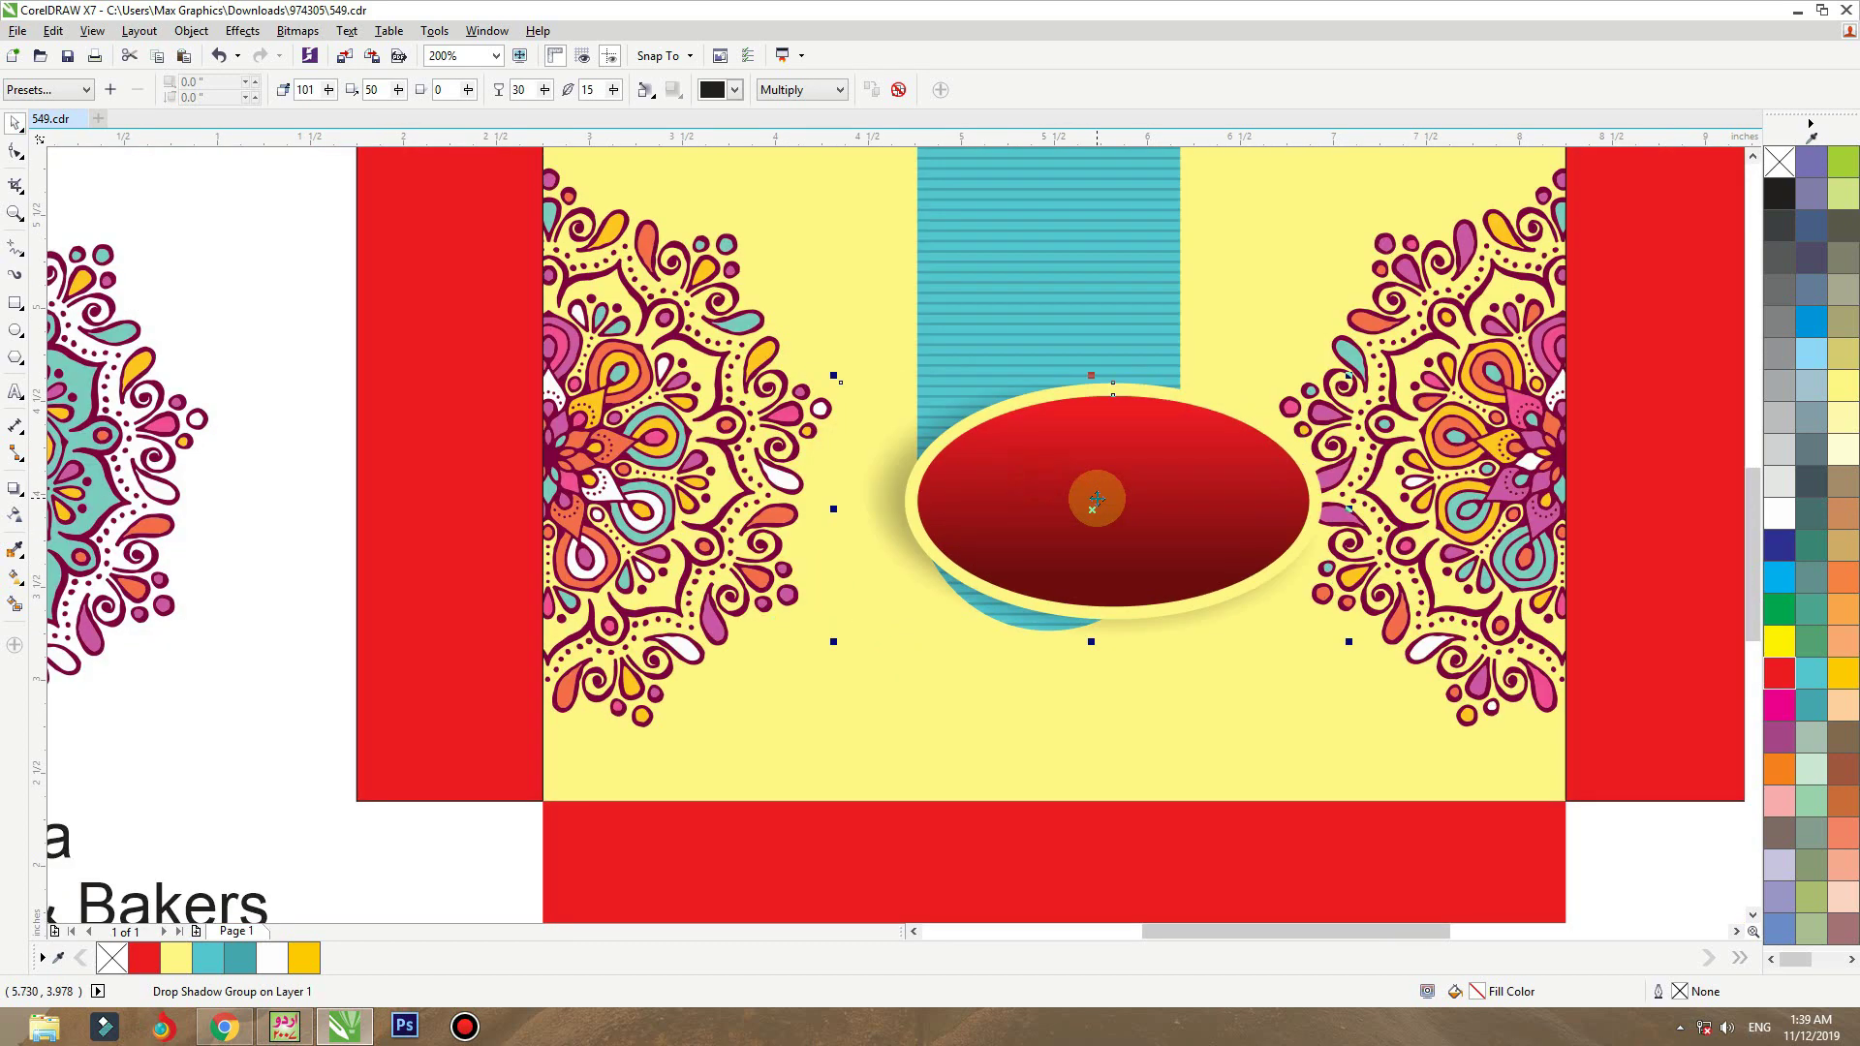
key(ctrl+z)
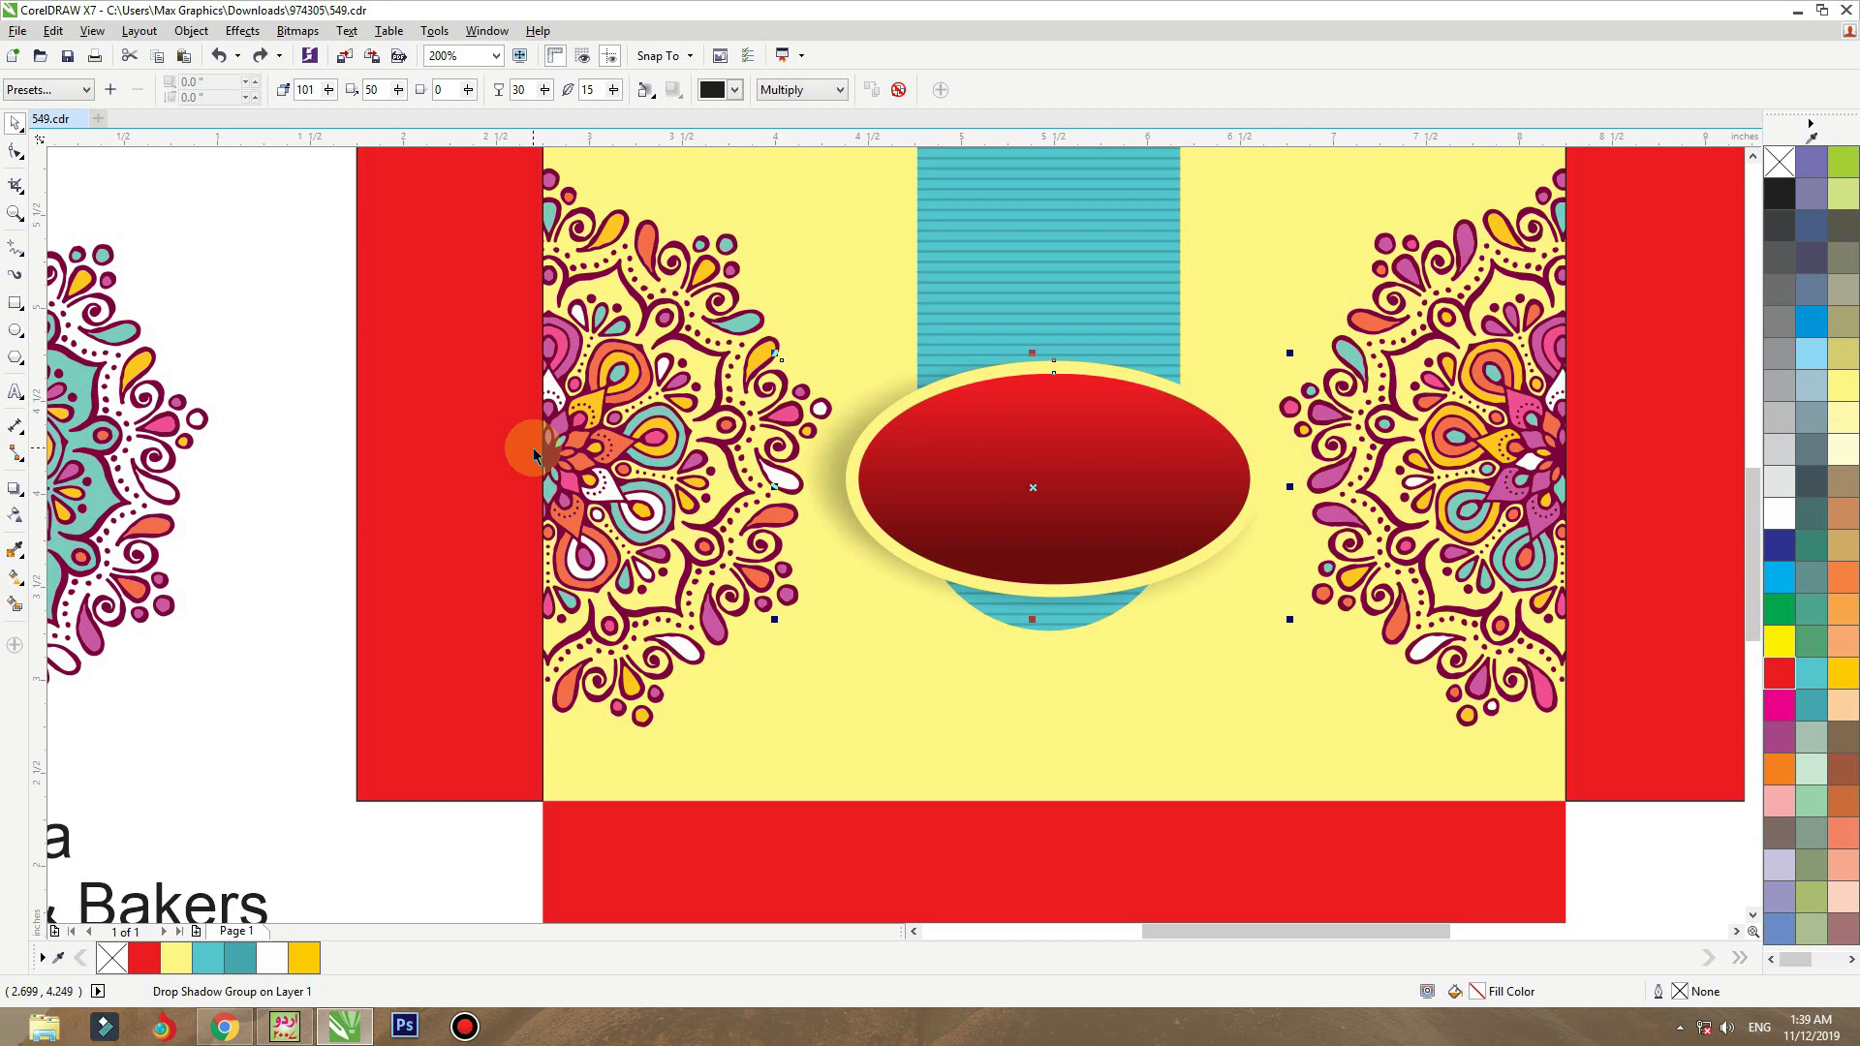
- Break the drop shadow group apart so the shadow is separate from the ellipse group
click(192, 31)
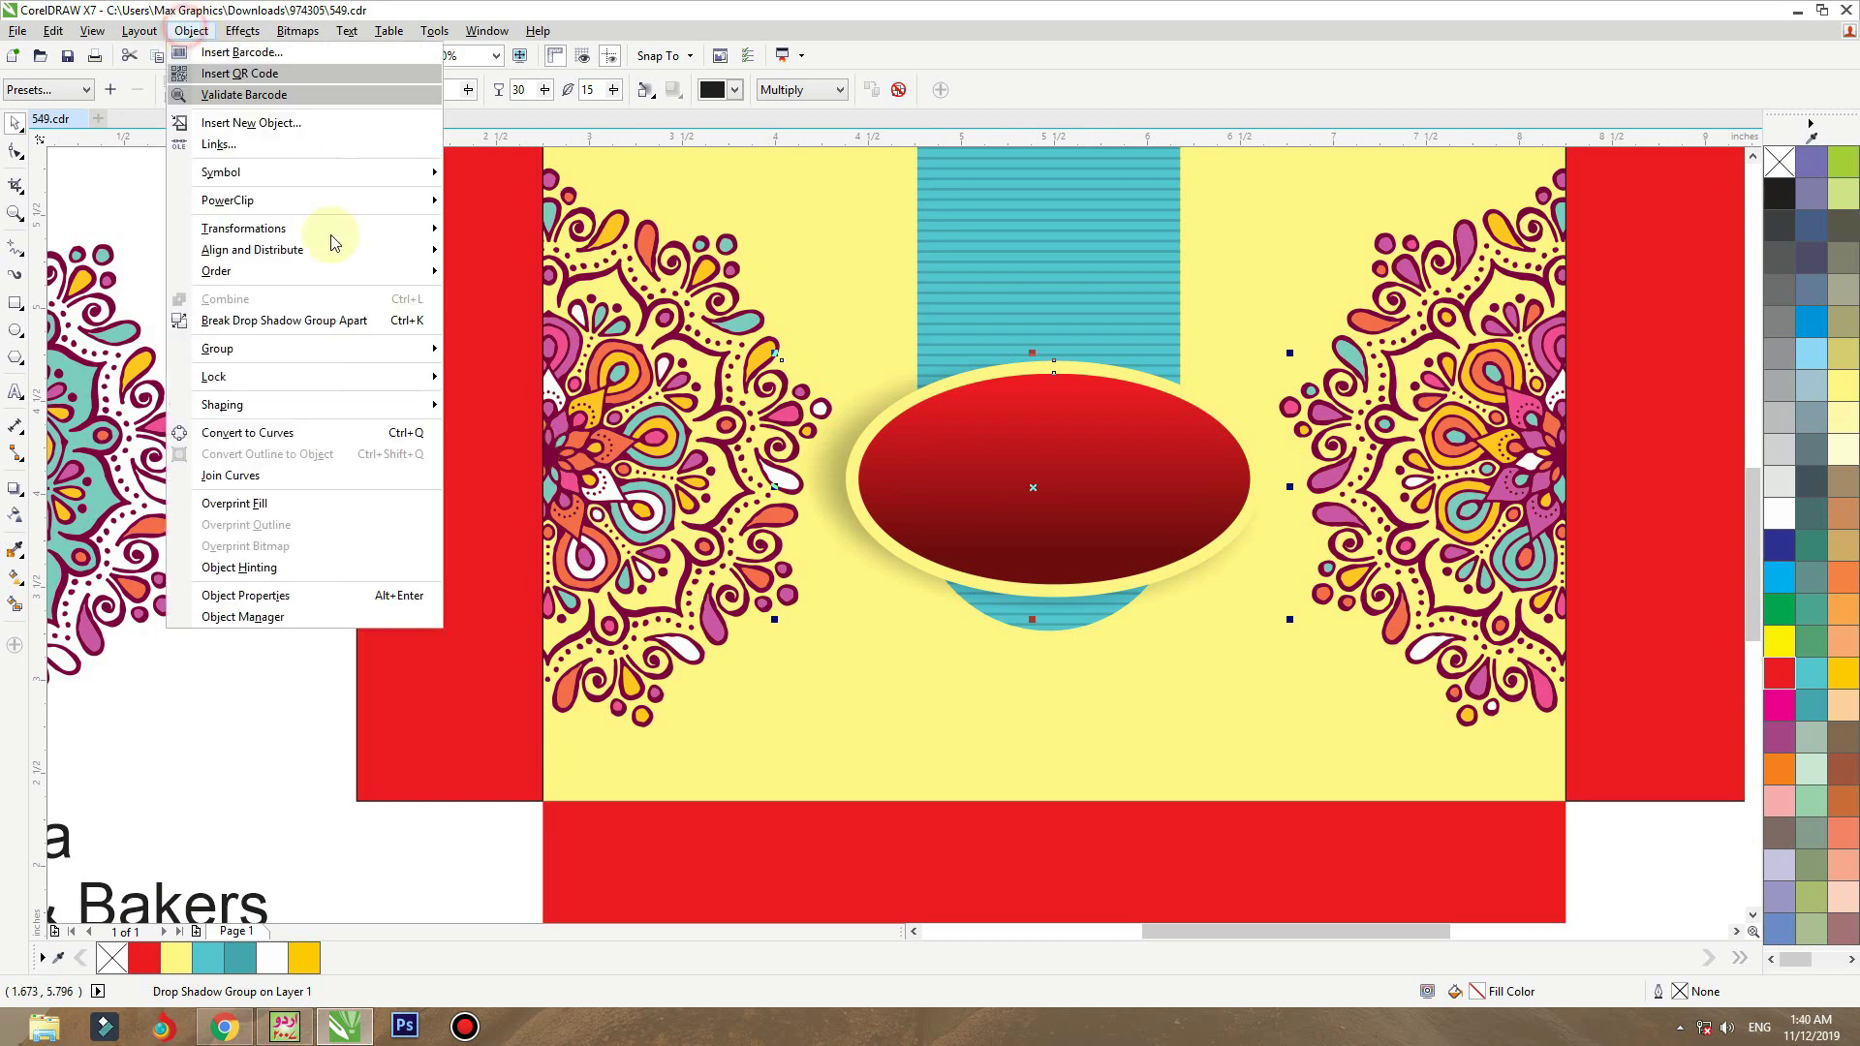
click(278, 318)
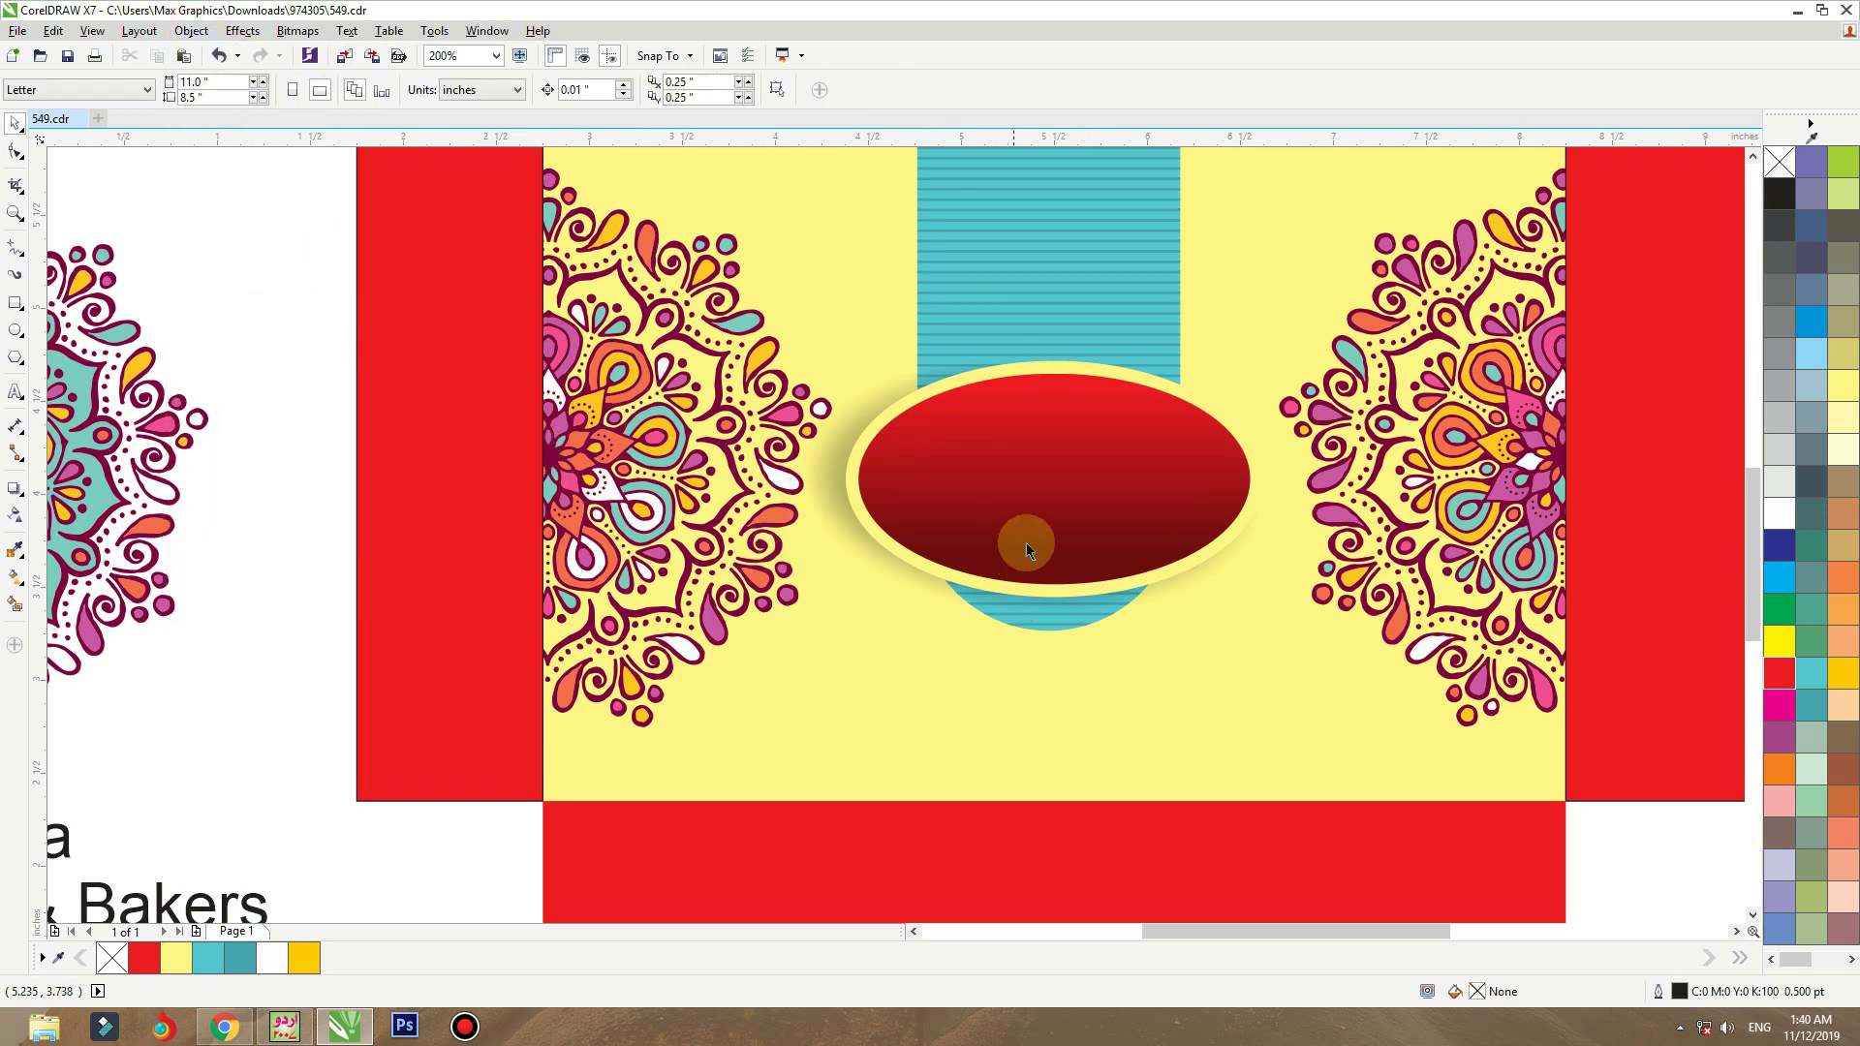
drag(1041, 489, 1142, 386)
key(ctrl+z)
scroll(1120, 449, down, 1)
key(F2)
drag(1344, 358, 650, 749)
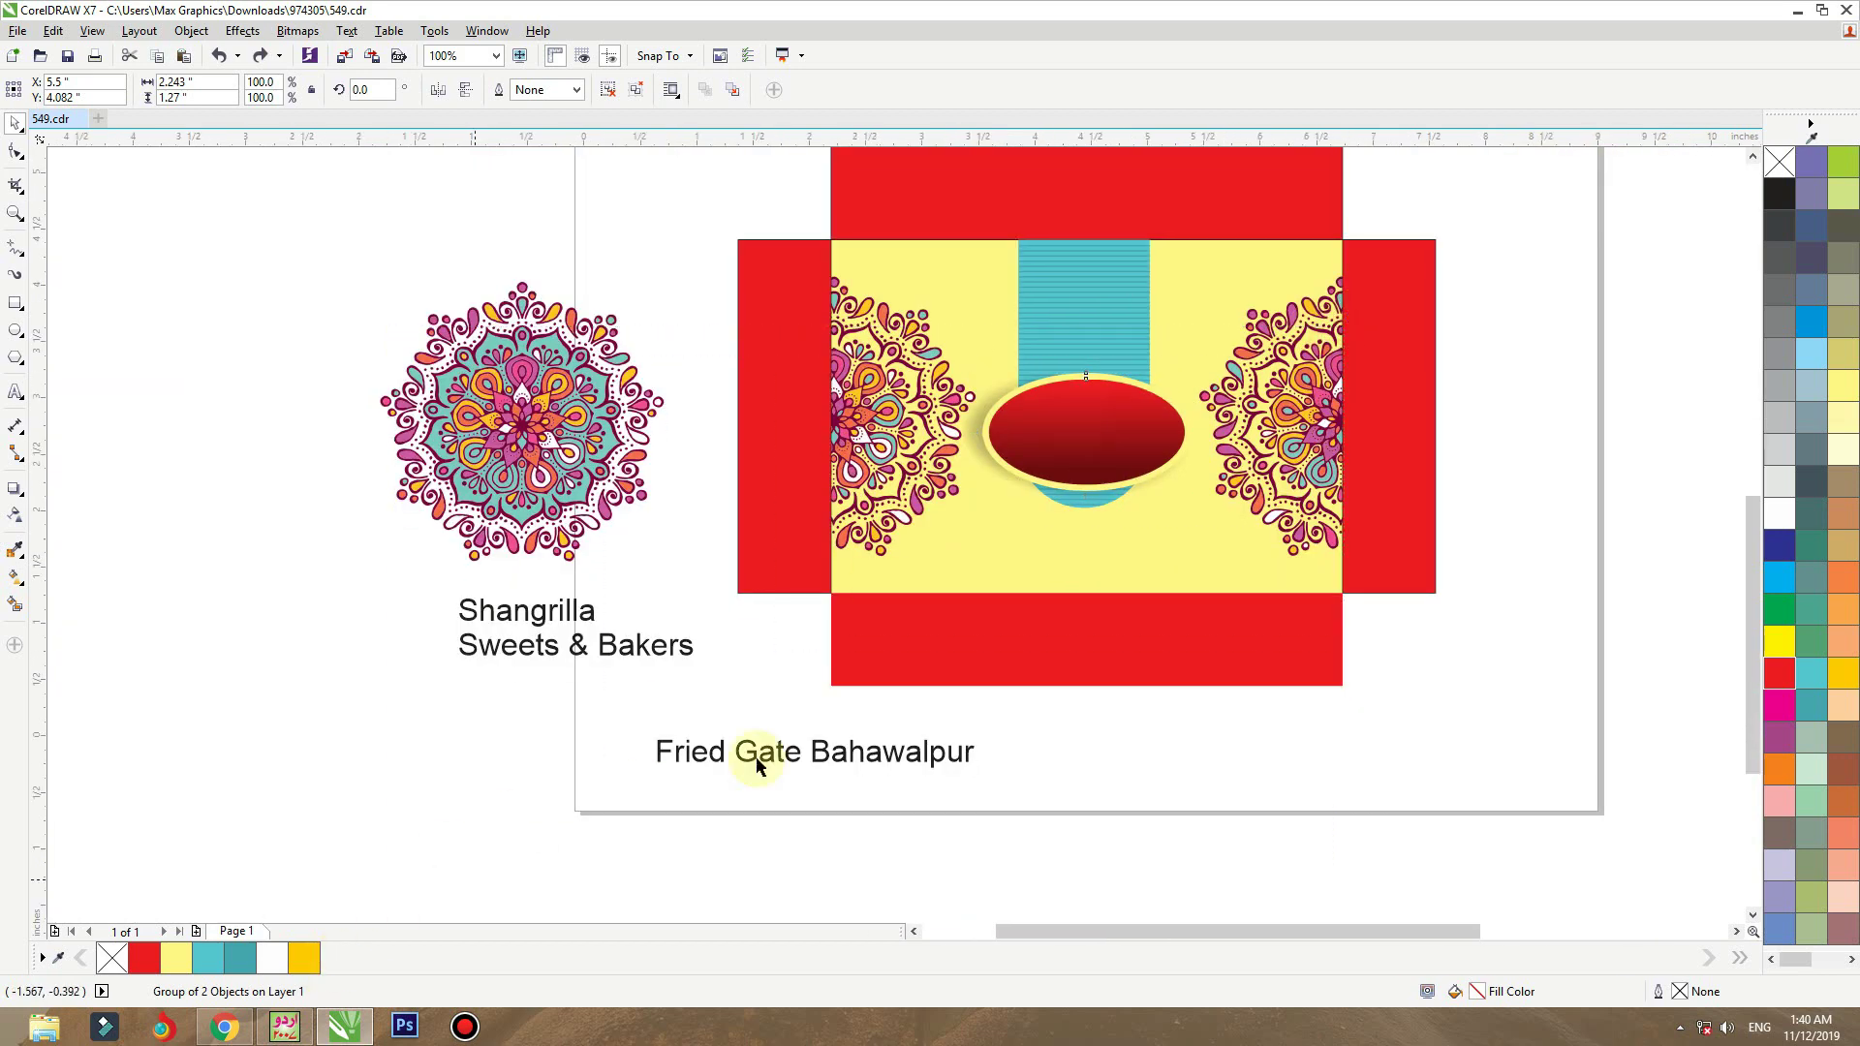
- Move the word "Shangrilla" onto the red gradient ellipse and set its font to Harabara
scroll(752, 765, up, 1)
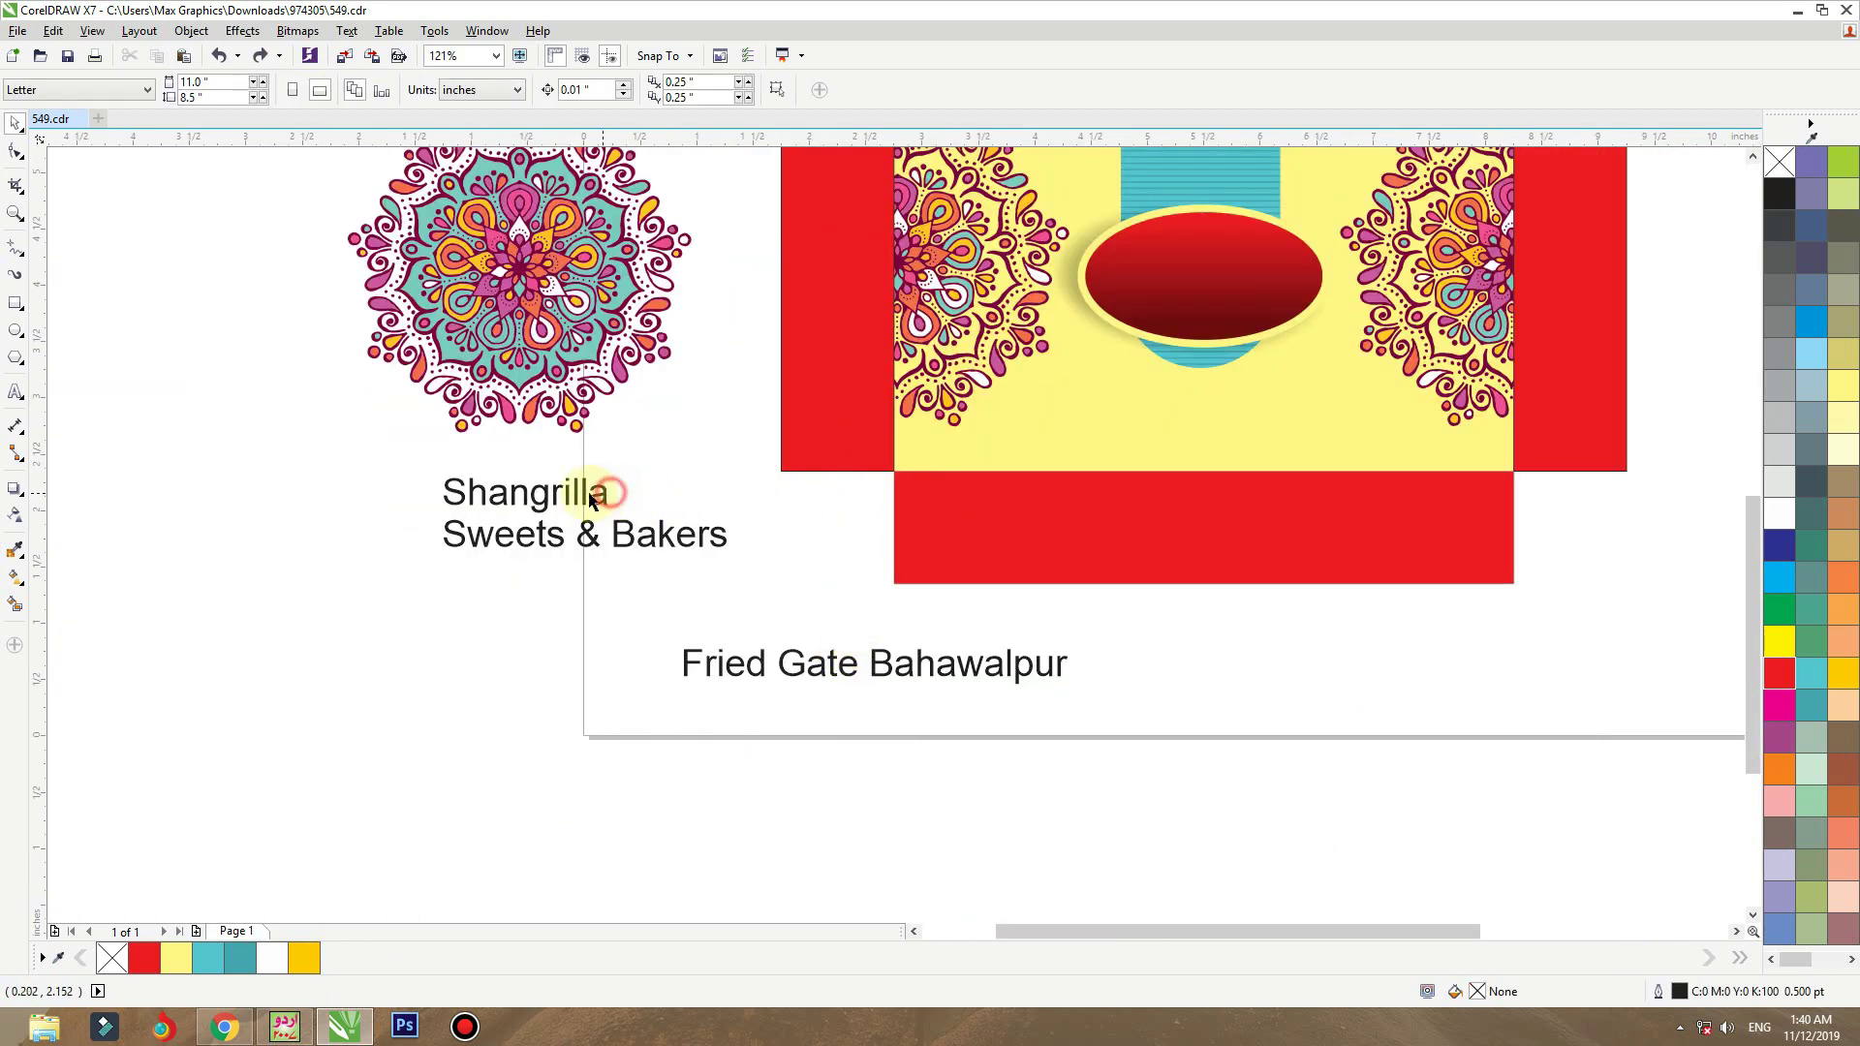
drag(610, 492, 1297, 246)
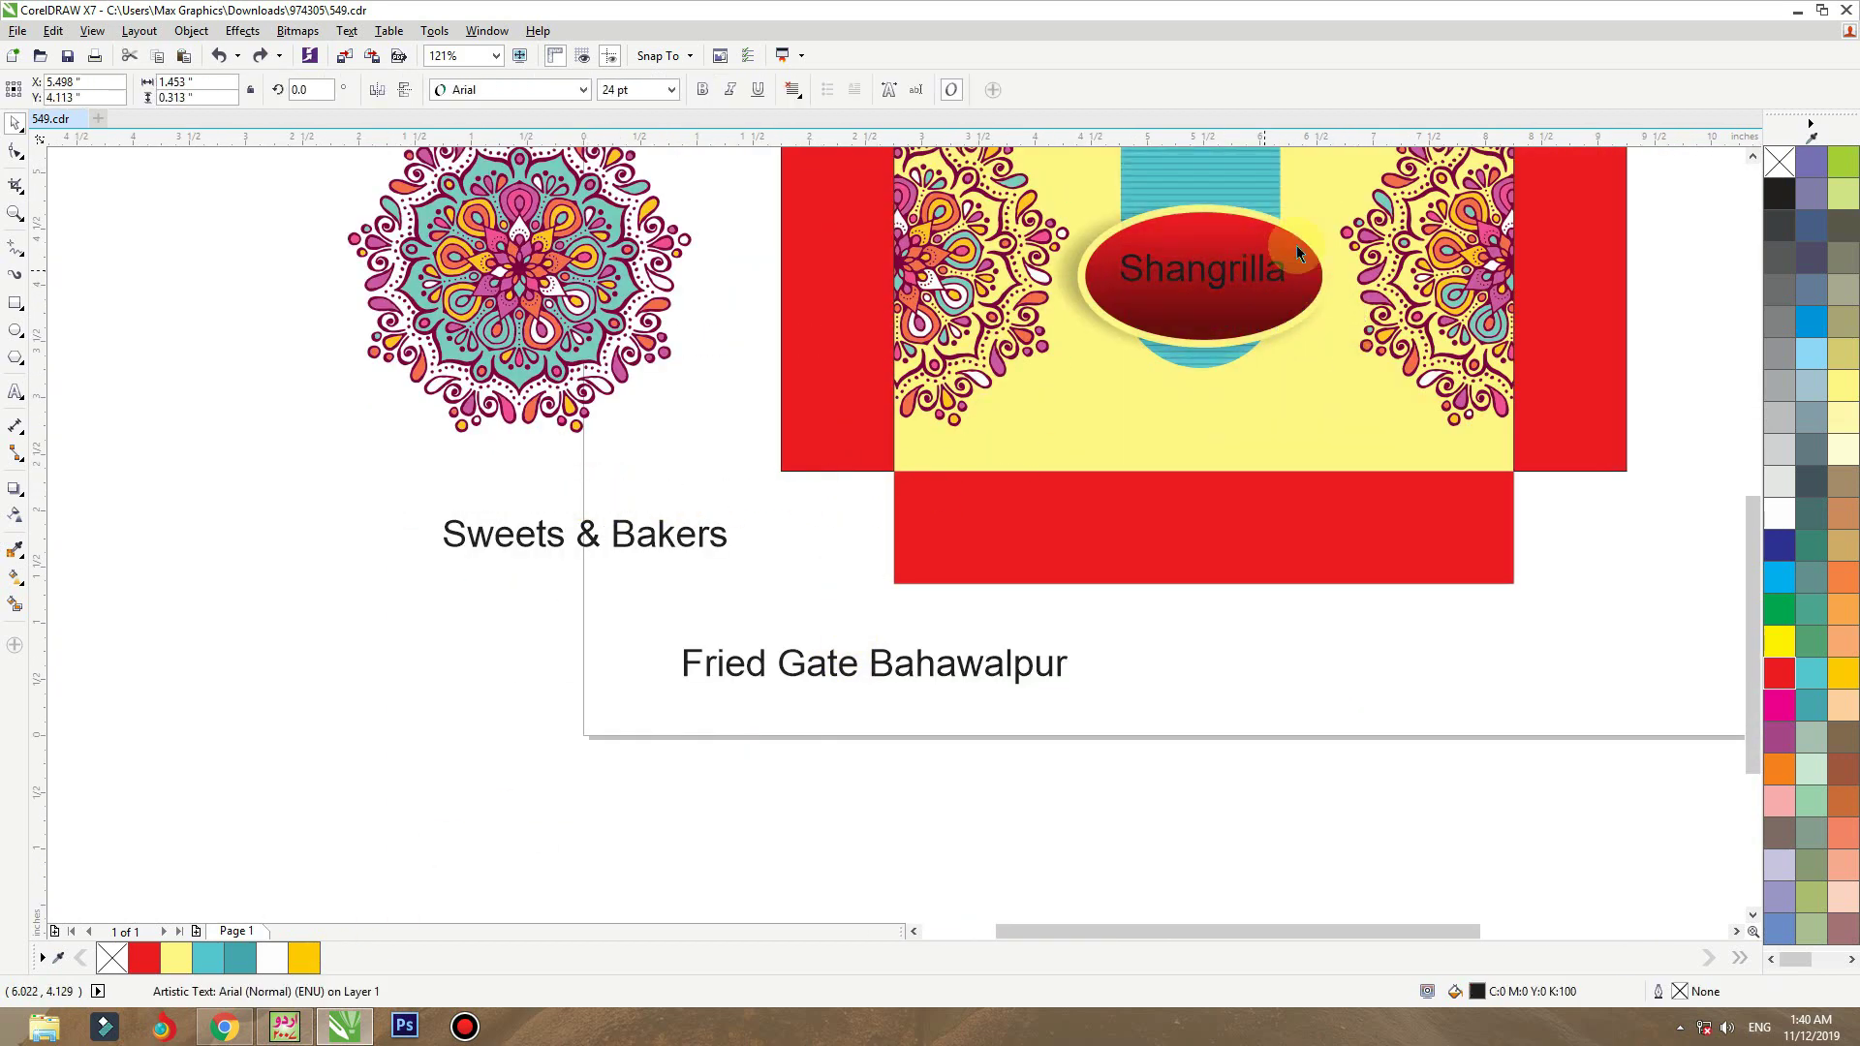
scroll(875, 358, up, 5)
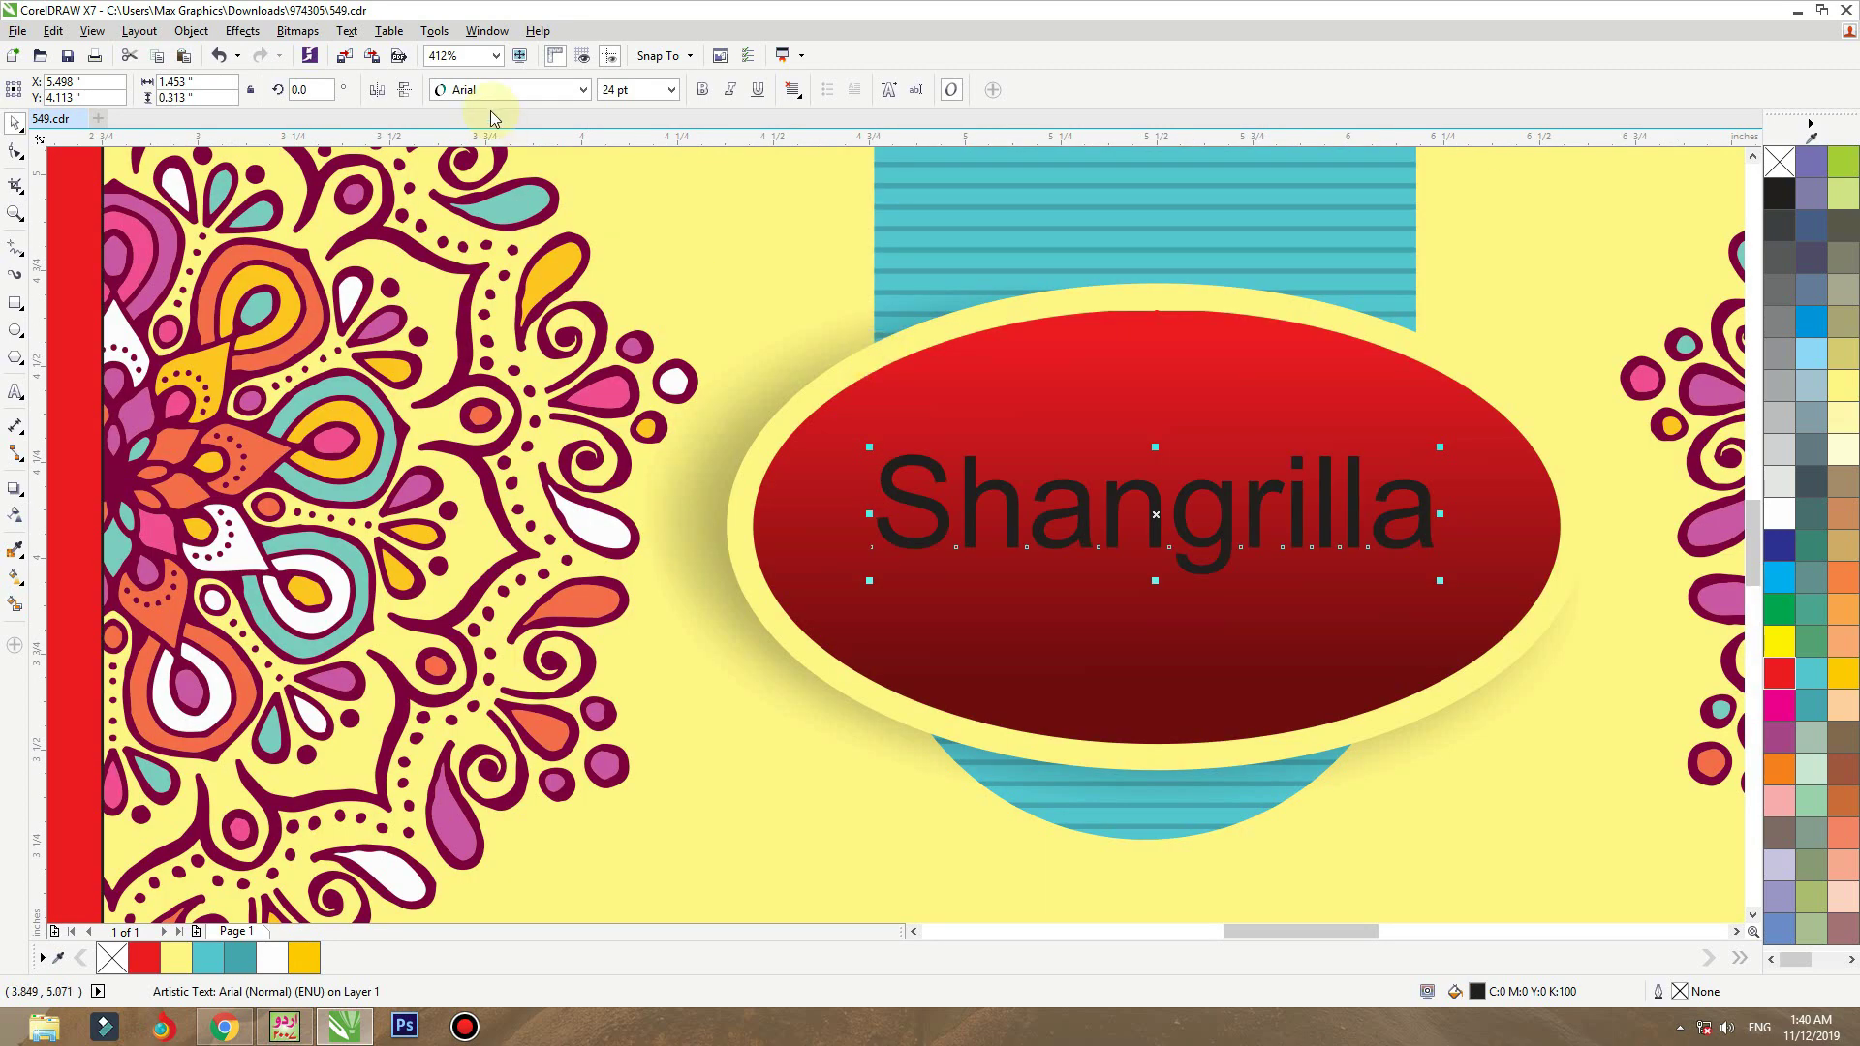
click(494, 89)
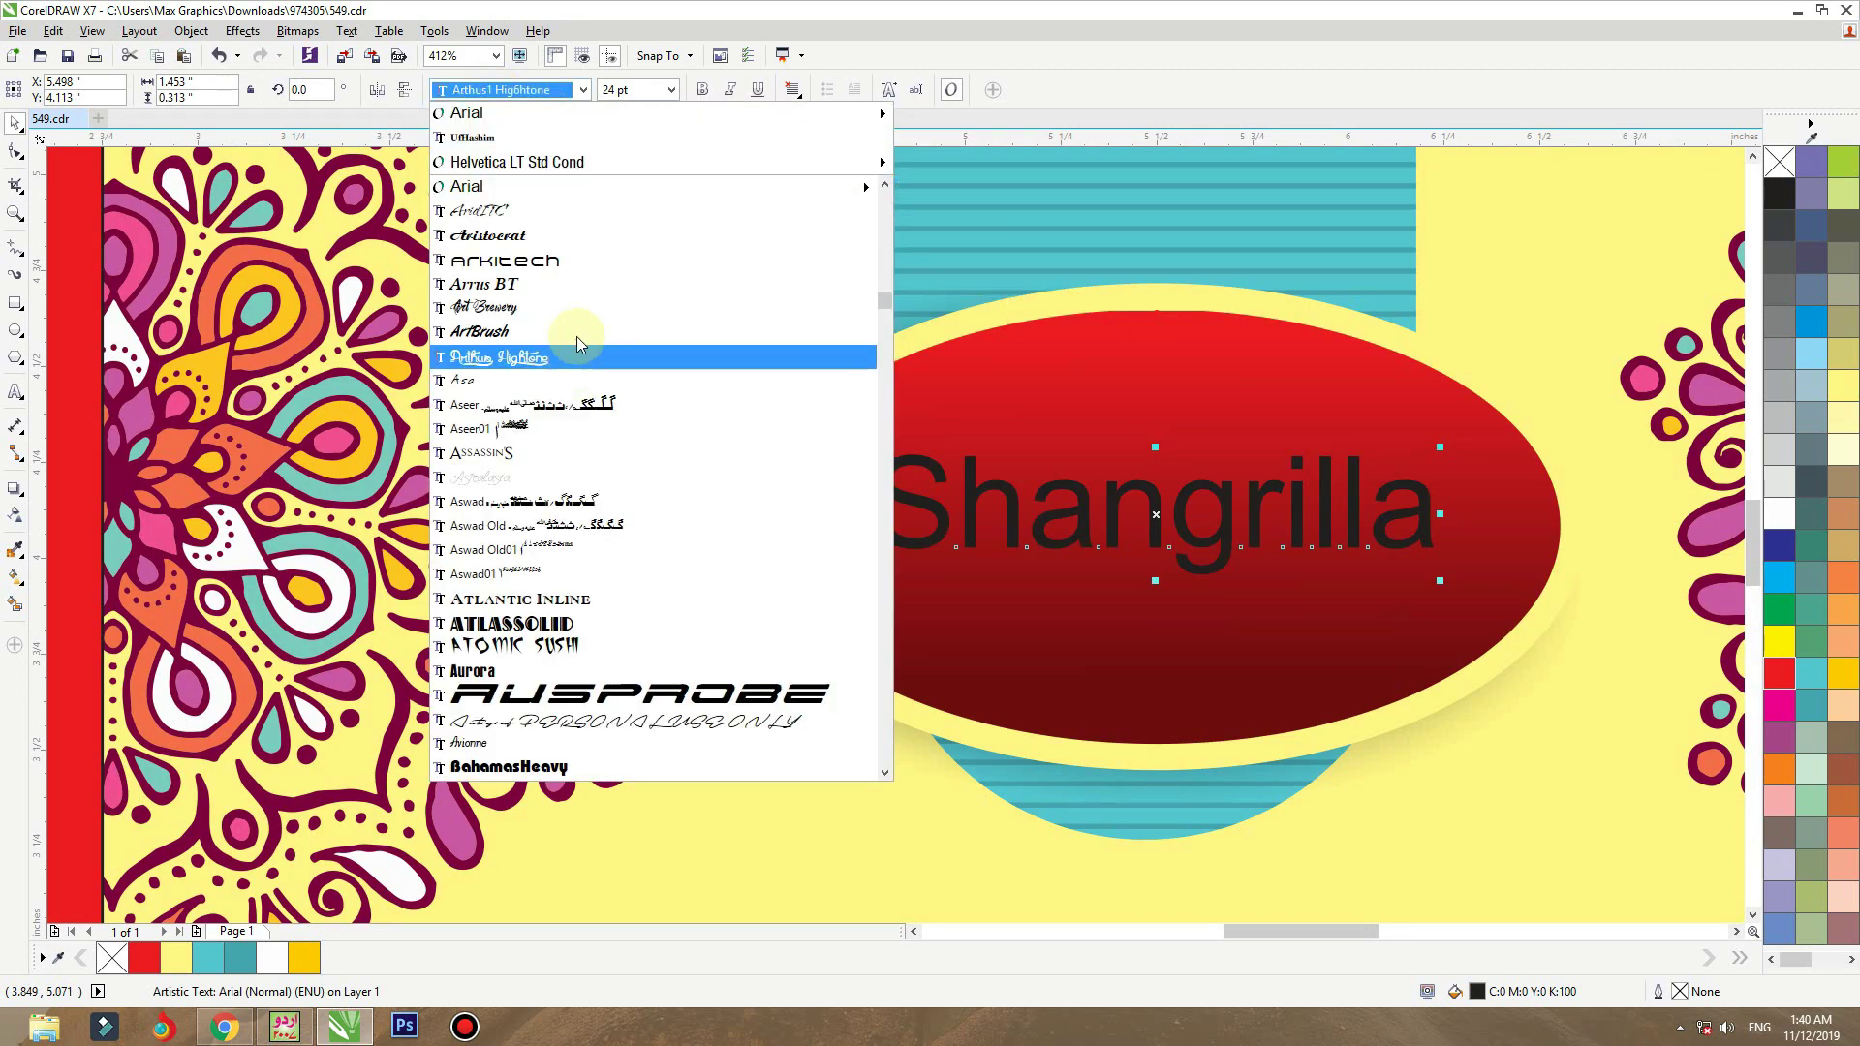
scroll(581, 339, down, 4)
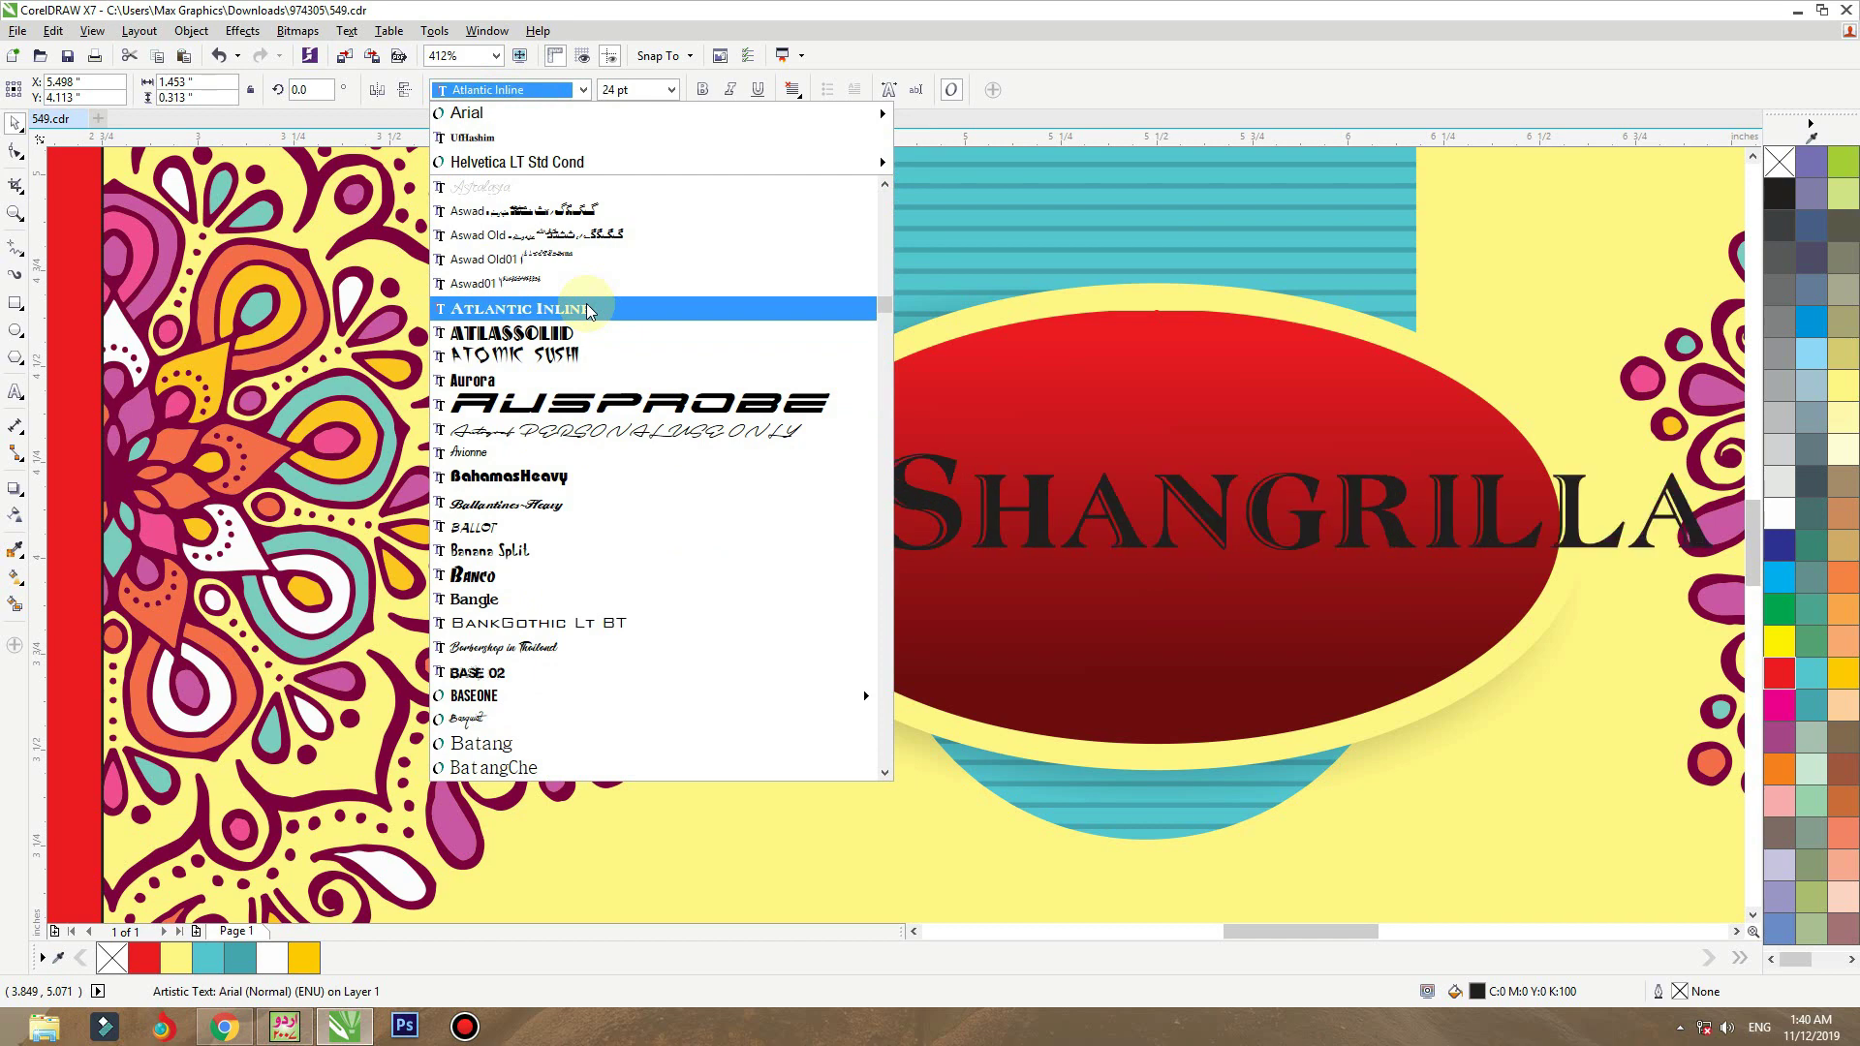
scroll(572, 314, down, 20)
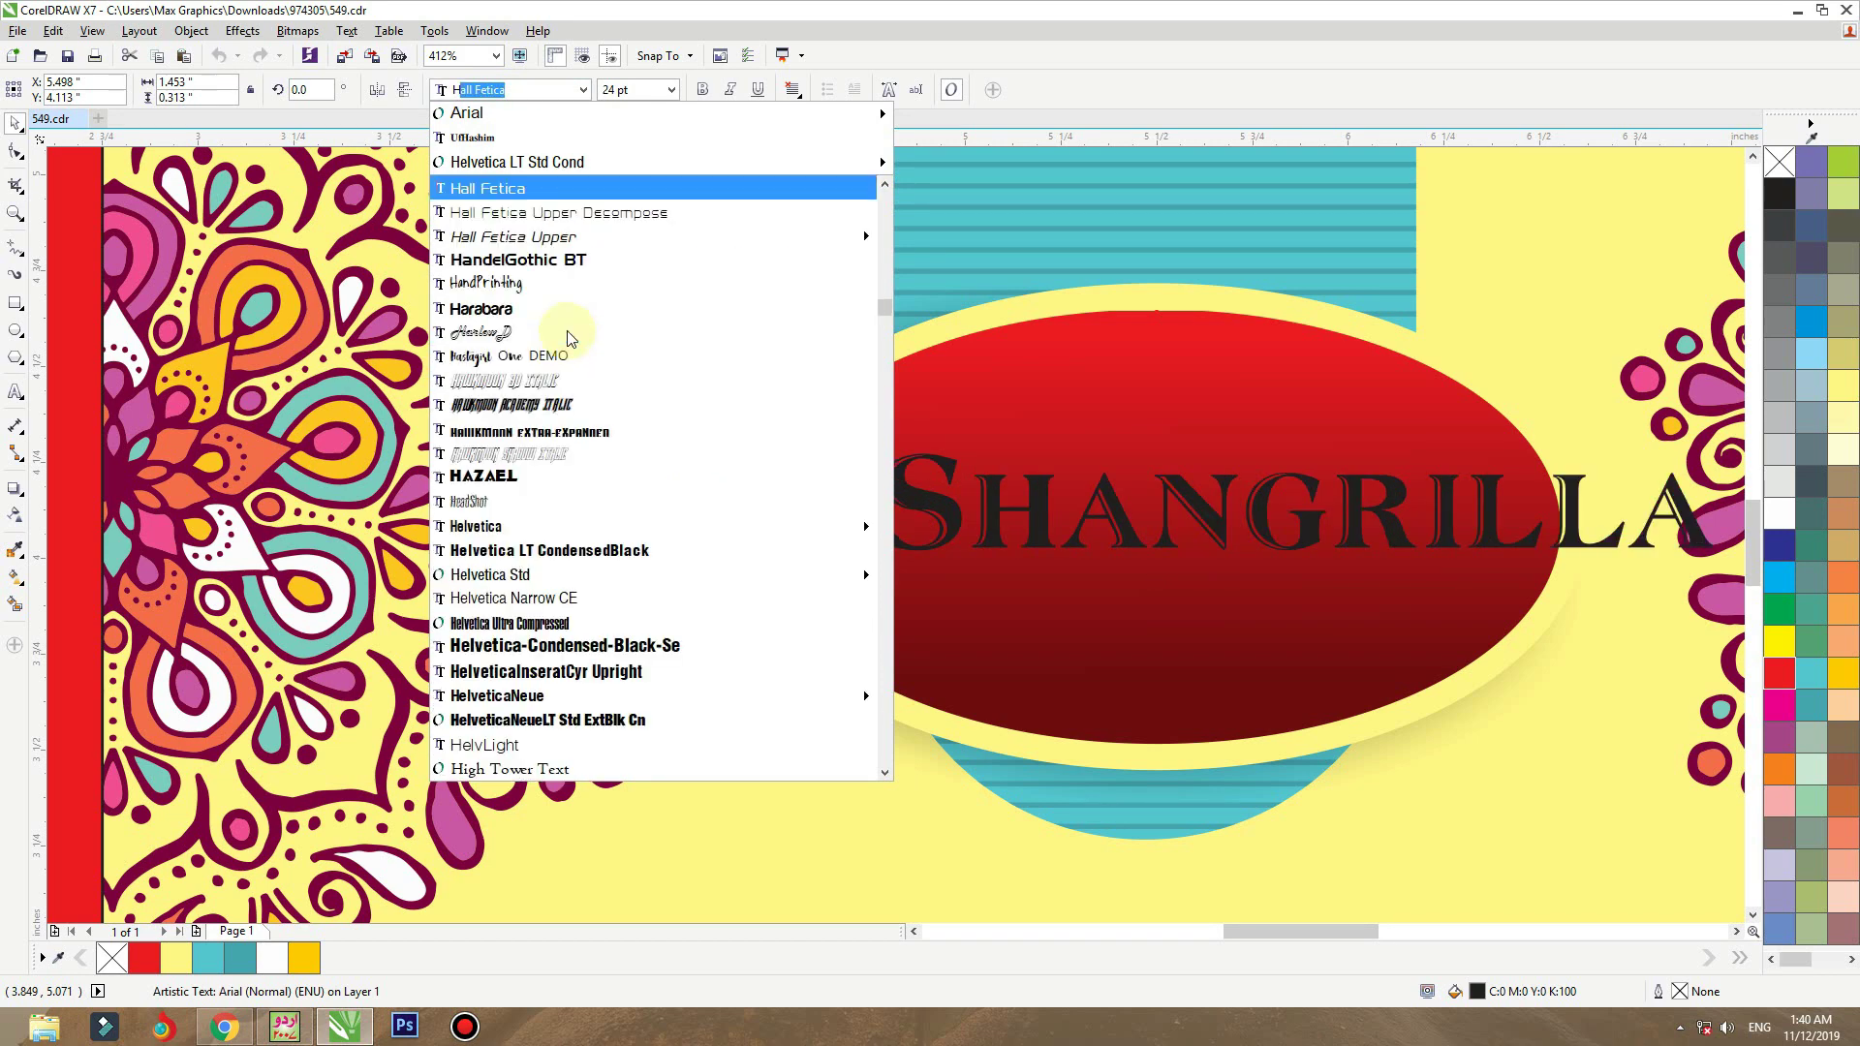
click(547, 320)
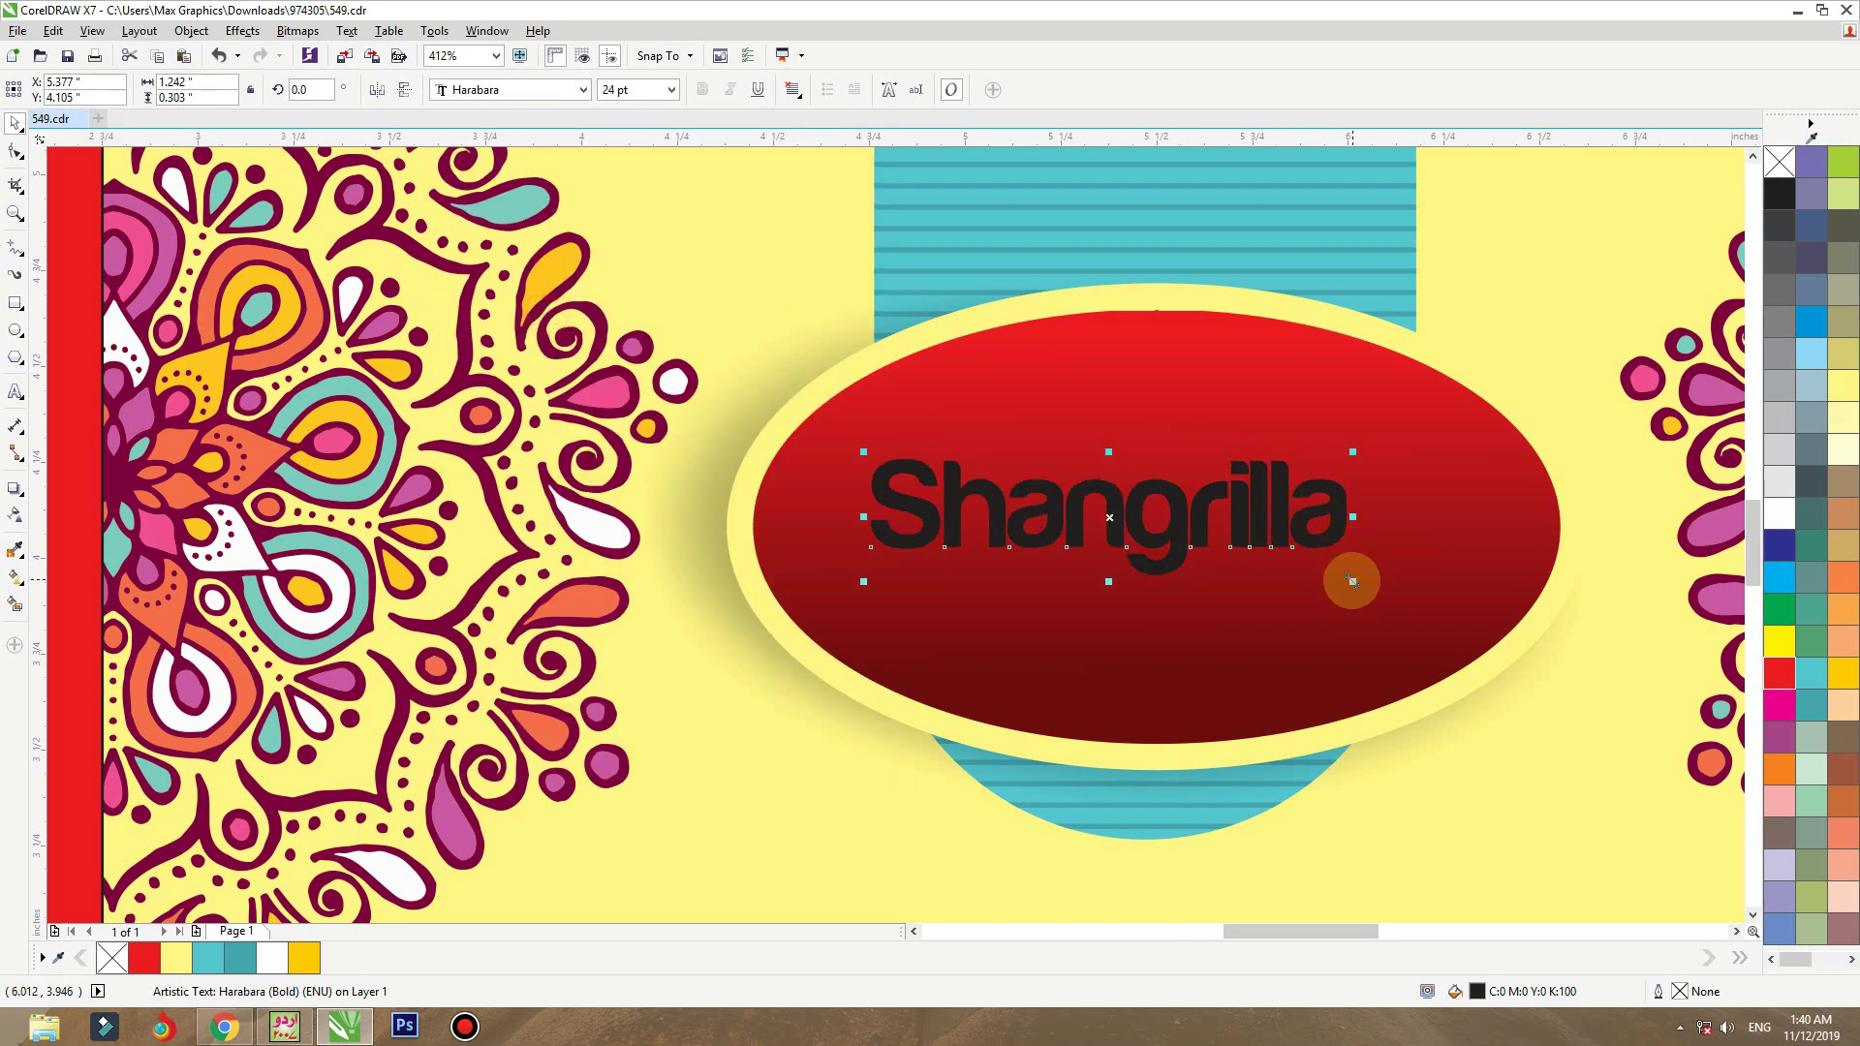
- Slightly widen the letter spacing of the "Shangrilla" text with the Shape tool
key(F10)
drag(1366, 584, 1393, 584)
key(space)
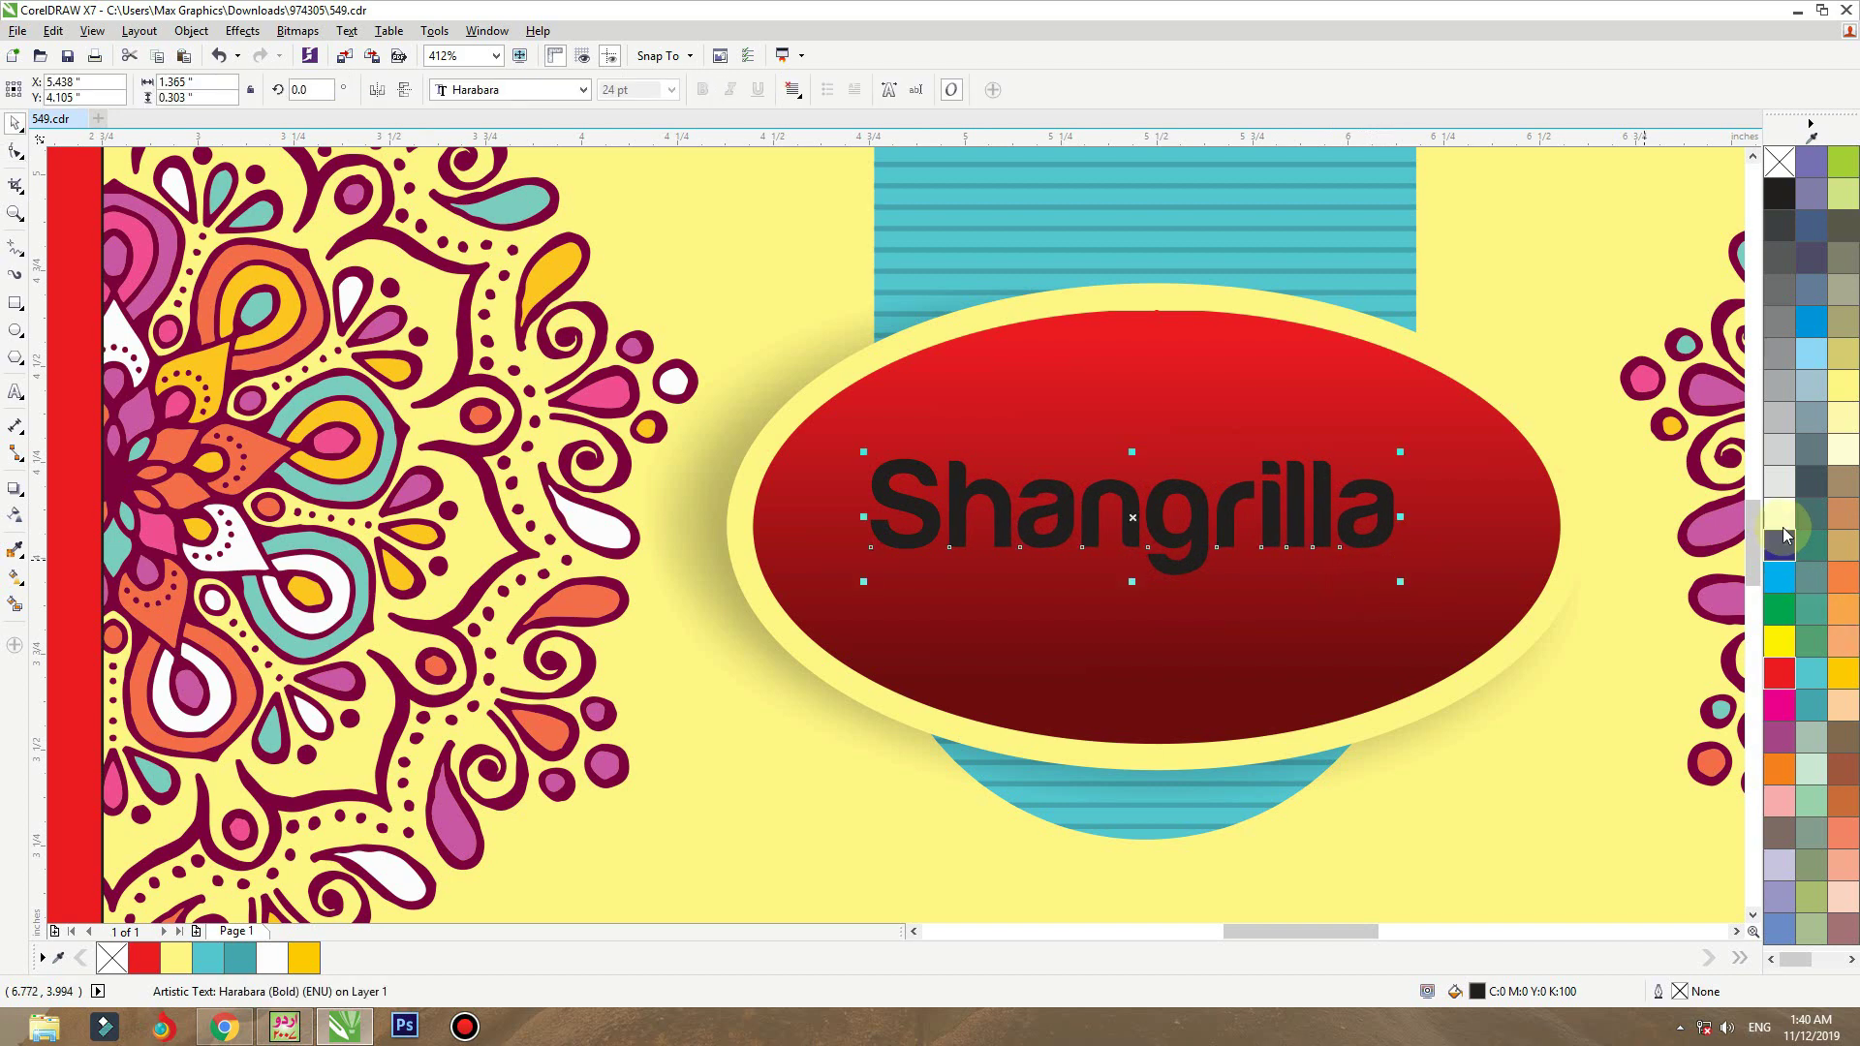
- Fill "Shangrilla" with white and enlarge it to about 31 pt, centred on the ellipse
click(1780, 513)
drag(1404, 448, 1473, 407)
drag(1317, 512, 1340, 525)
- Move the "Sweets & Bakers" text onto the lower part of the ellipse and set its font to TheNautiGal
scroll(1391, 423, down, 5)
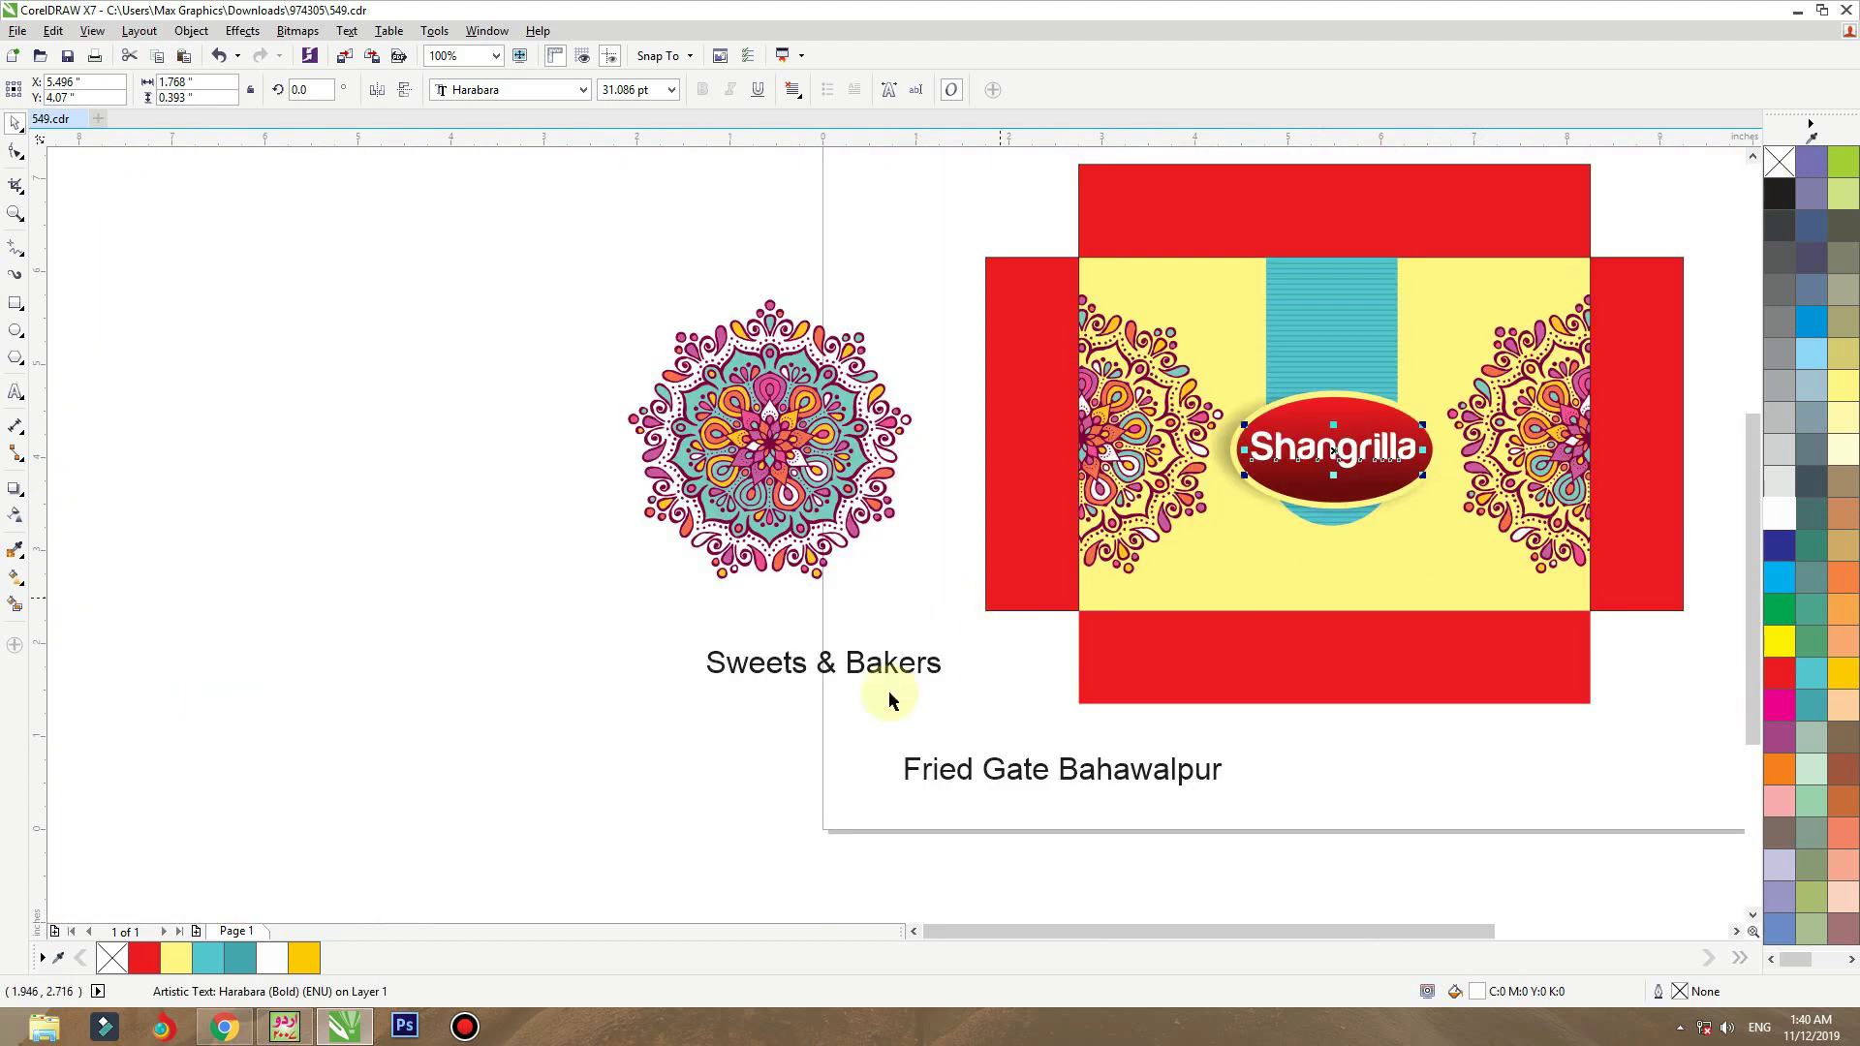
drag(843, 678, 1366, 496)
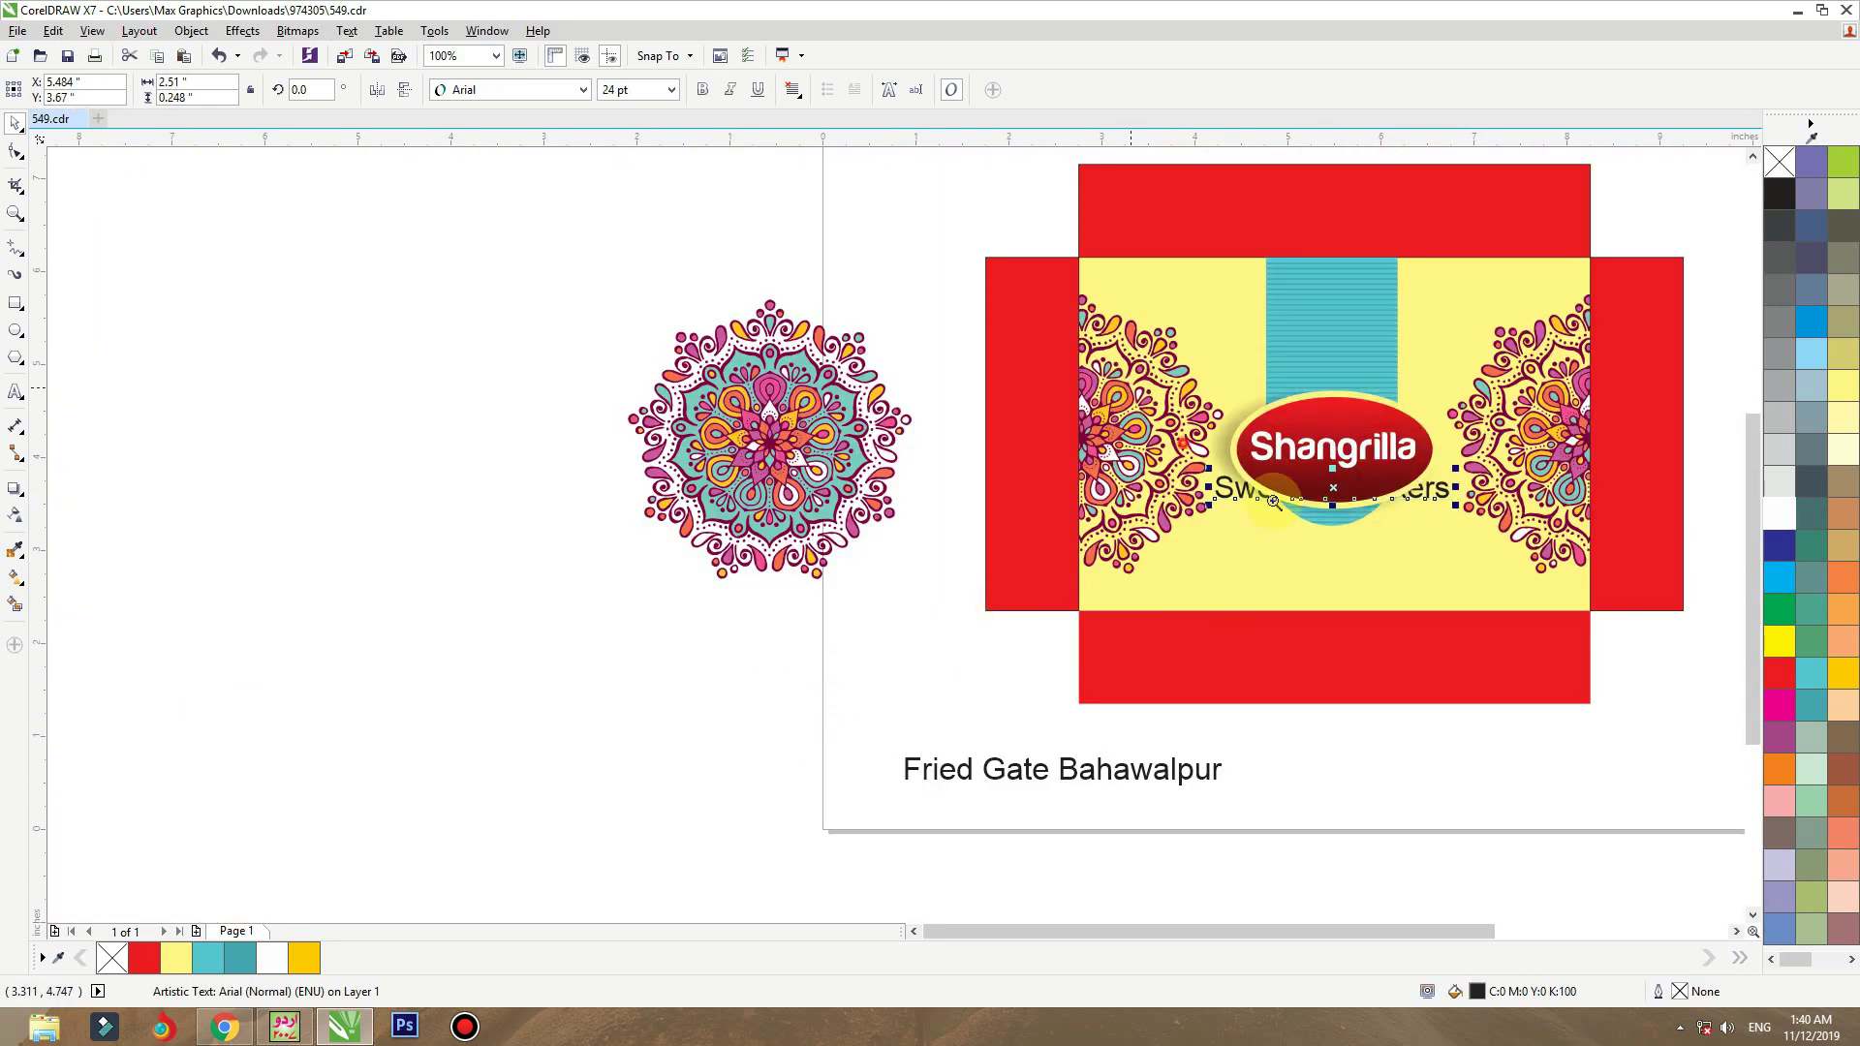
scroll(1507, 548, up, 5)
click(583, 89)
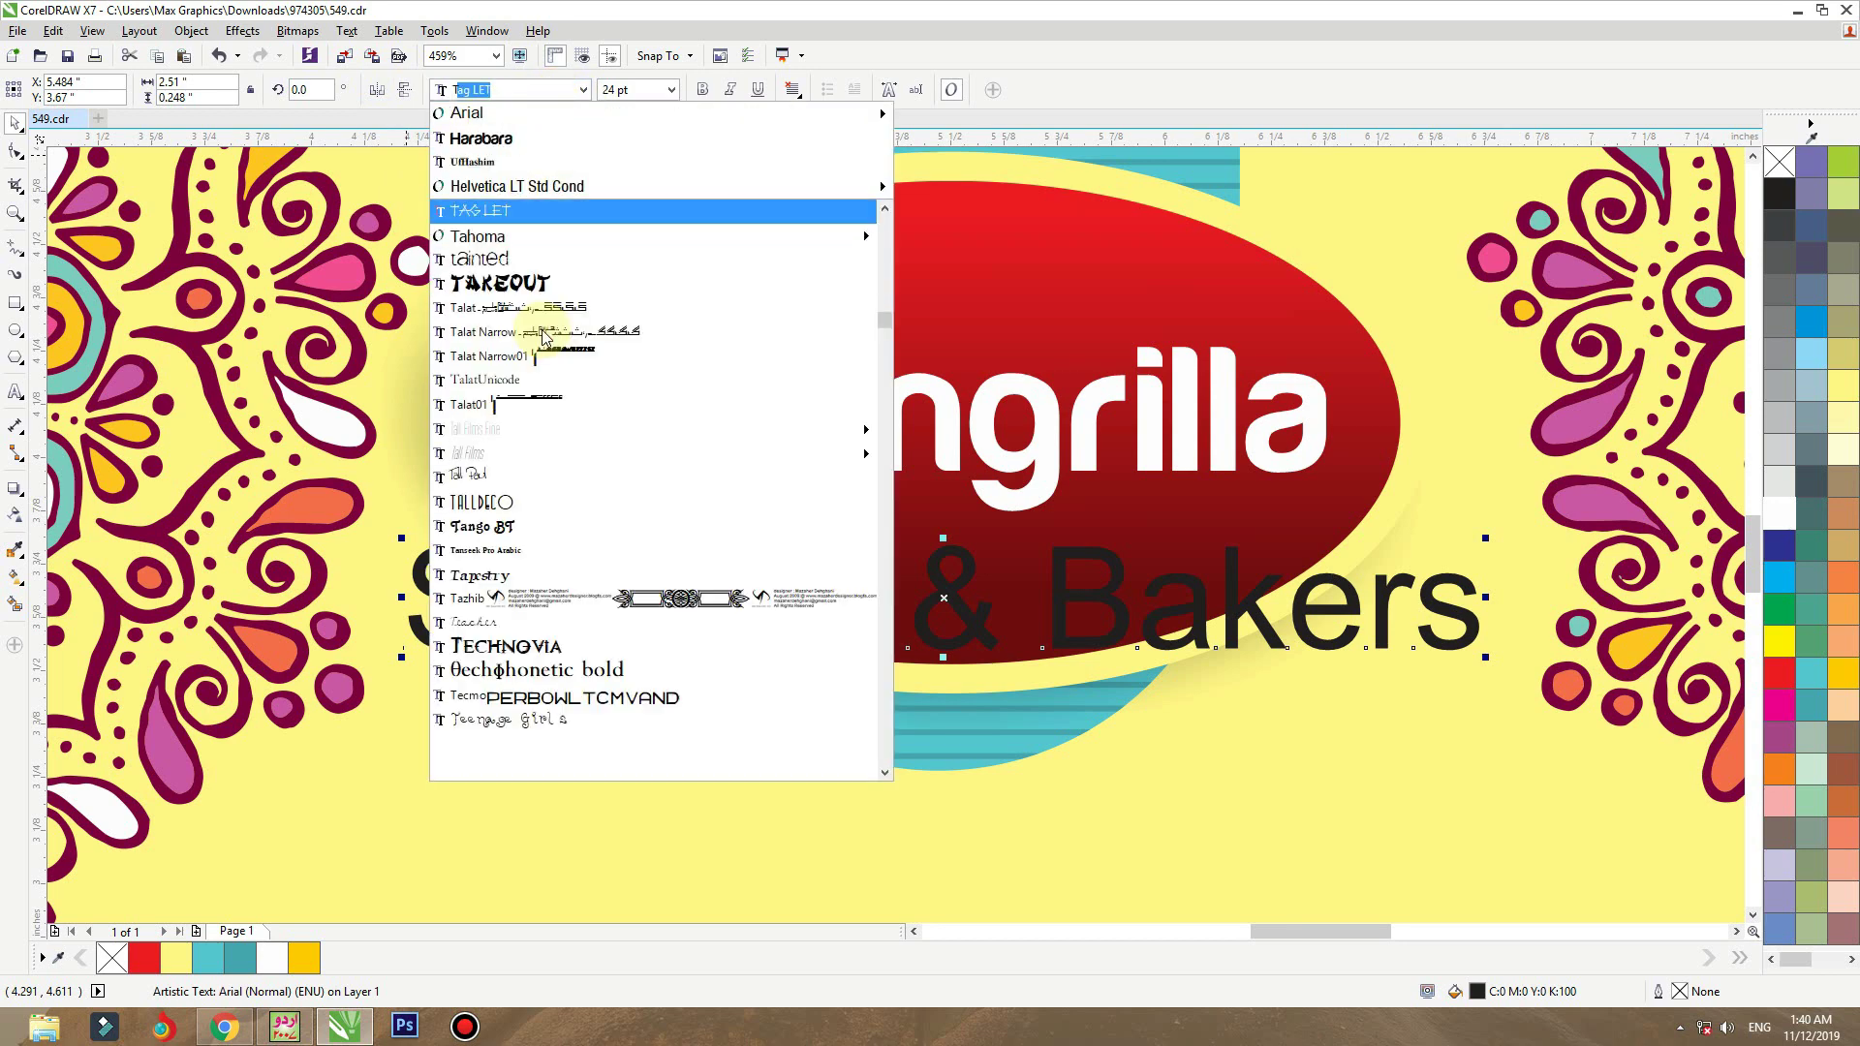
scroll(545, 339, down, 8)
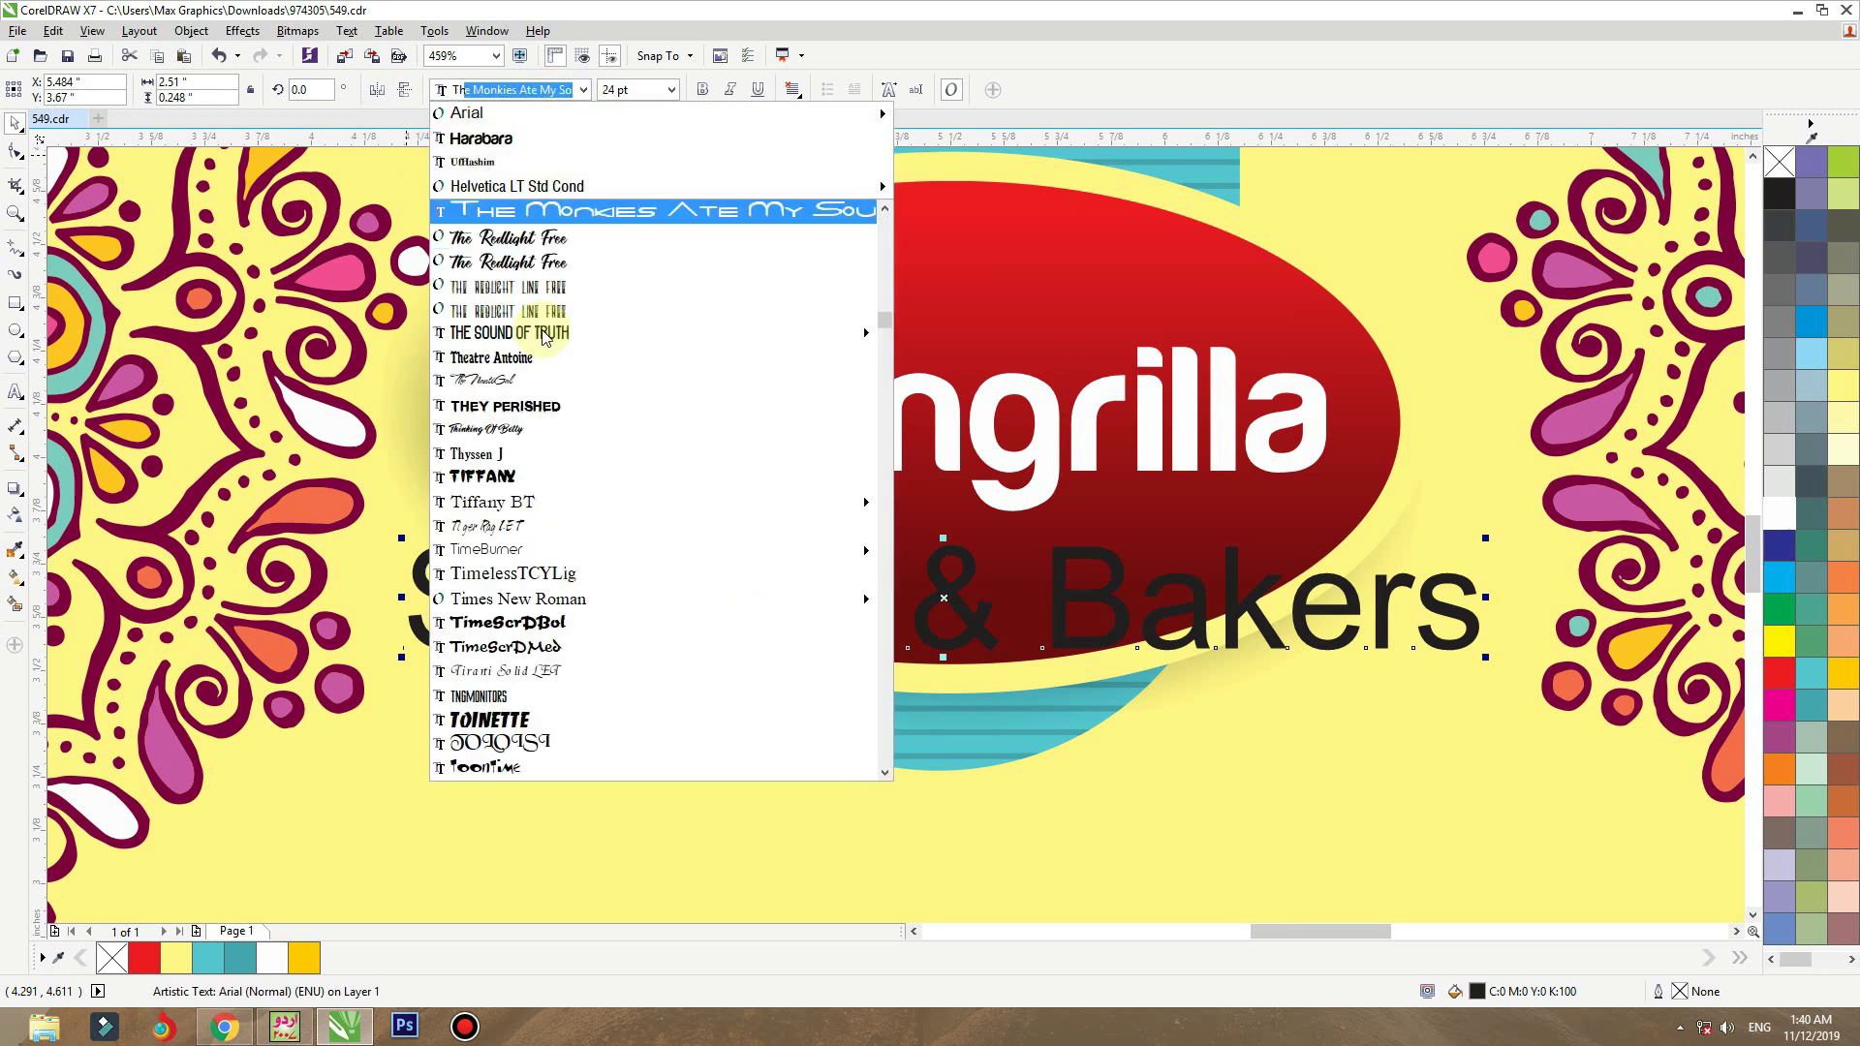
click(523, 379)
- Place "Sweets & Bakers" beneath "Shangrilla", filled with light yellow and scaled down to about 18 pt
drag(862, 598, 1113, 544)
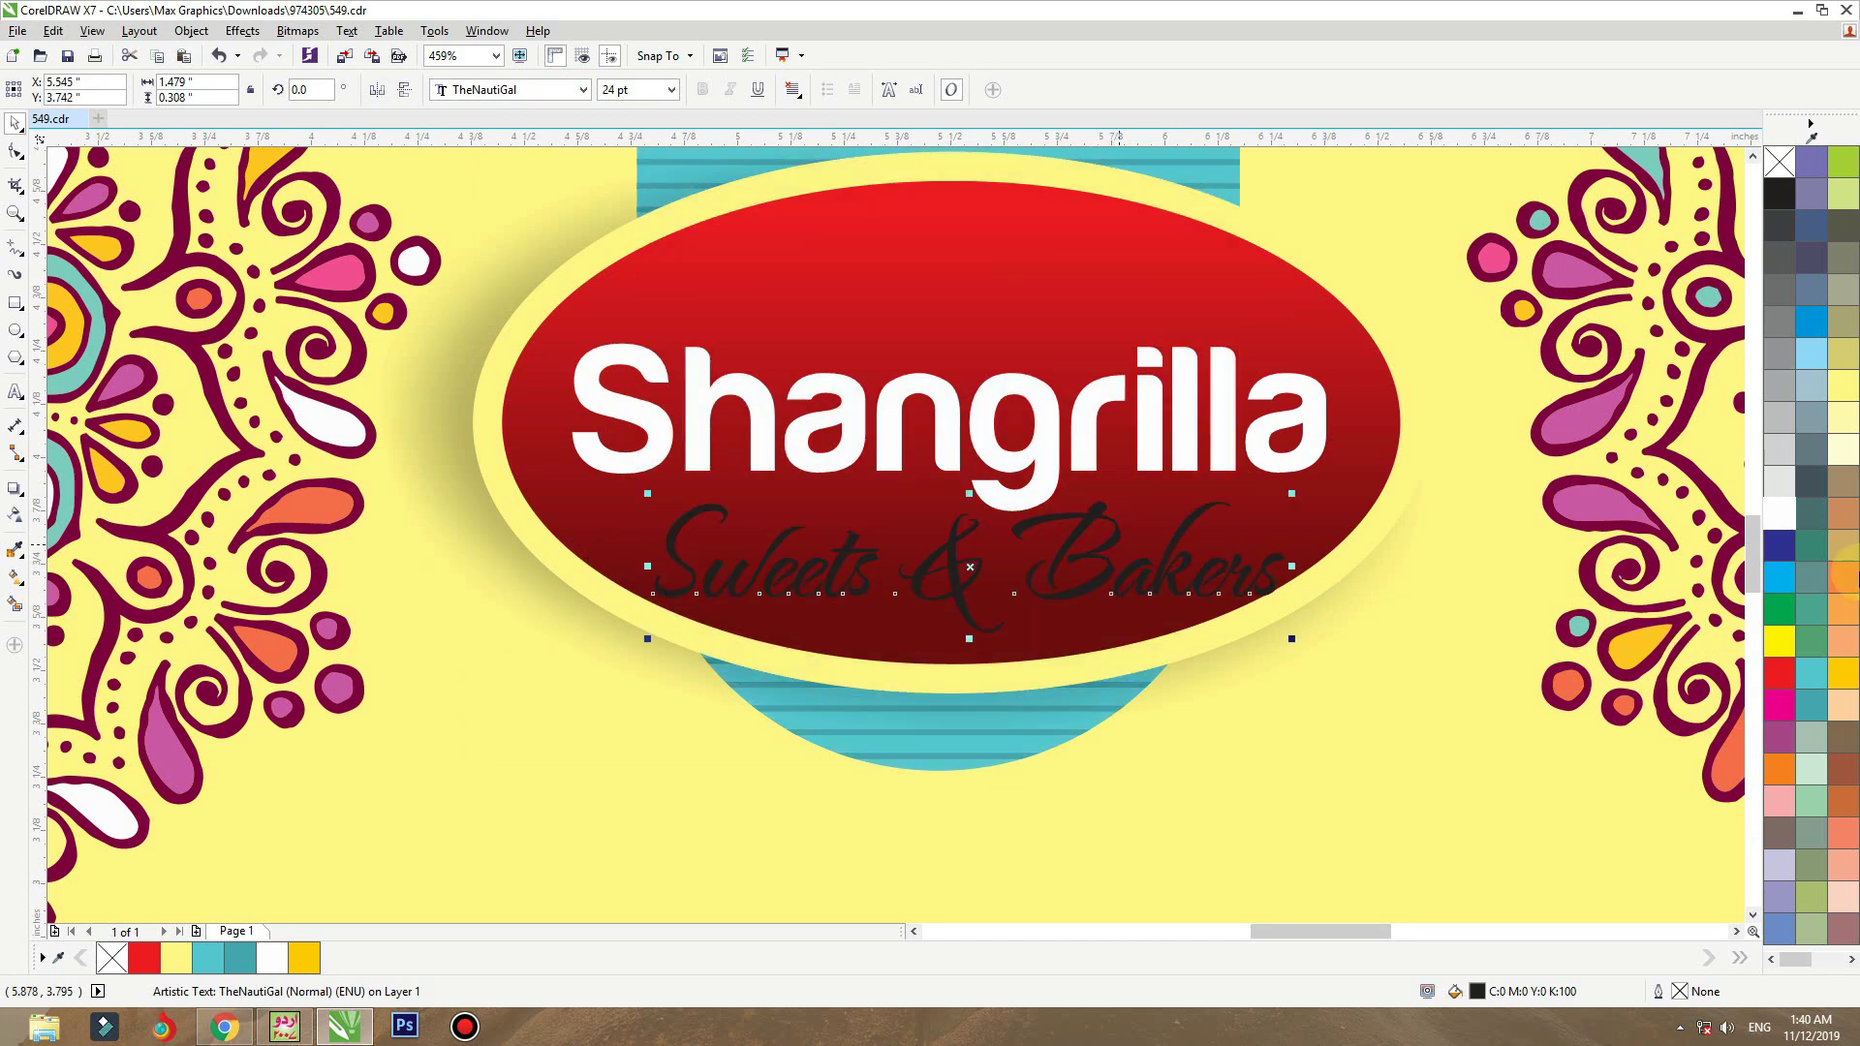
click(1842, 399)
drag(1291, 491, 1212, 492)
- Align "Sweets & Bakers" and "Shangrilla" on a common vertical centre line and adjust both lines' vertical positions within the ellipse
shift+click(1048, 468)
key(c)
drag(1045, 458, 1044, 436)
click(1114, 748)
click(1045, 463)
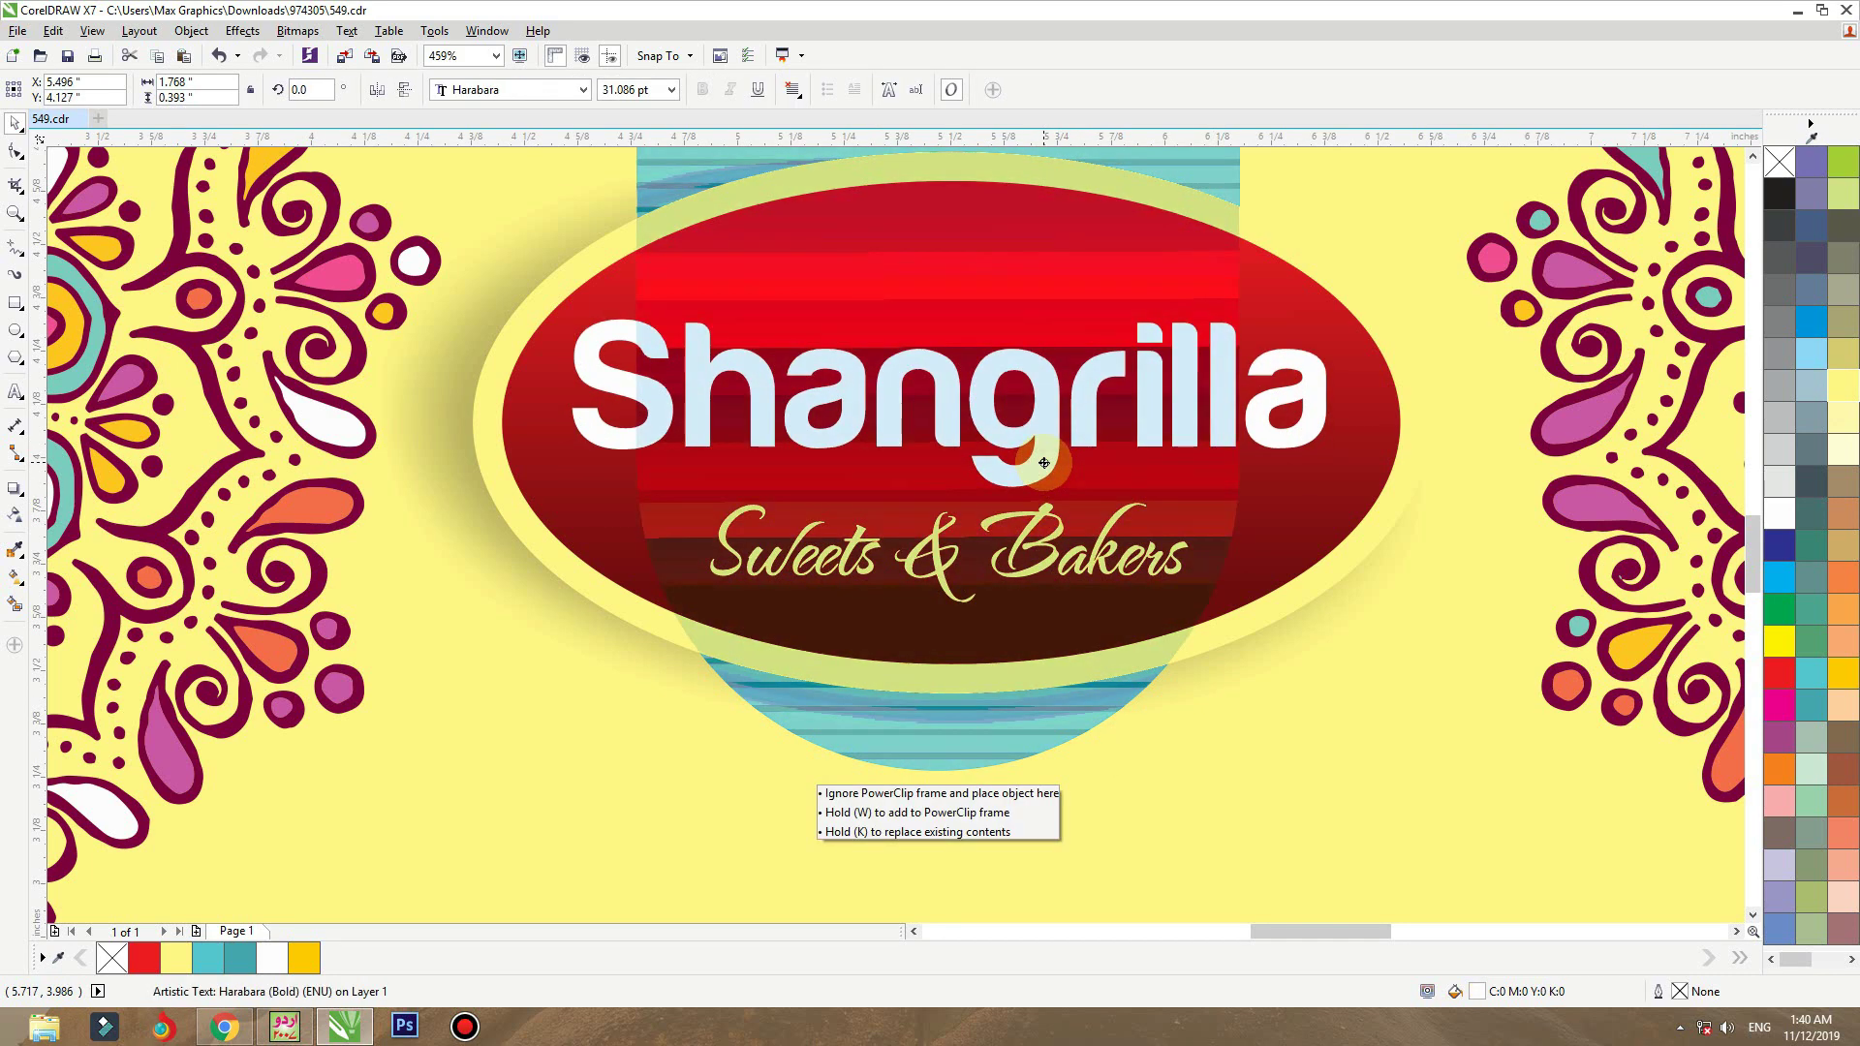
drag(1056, 537, 1056, 539)
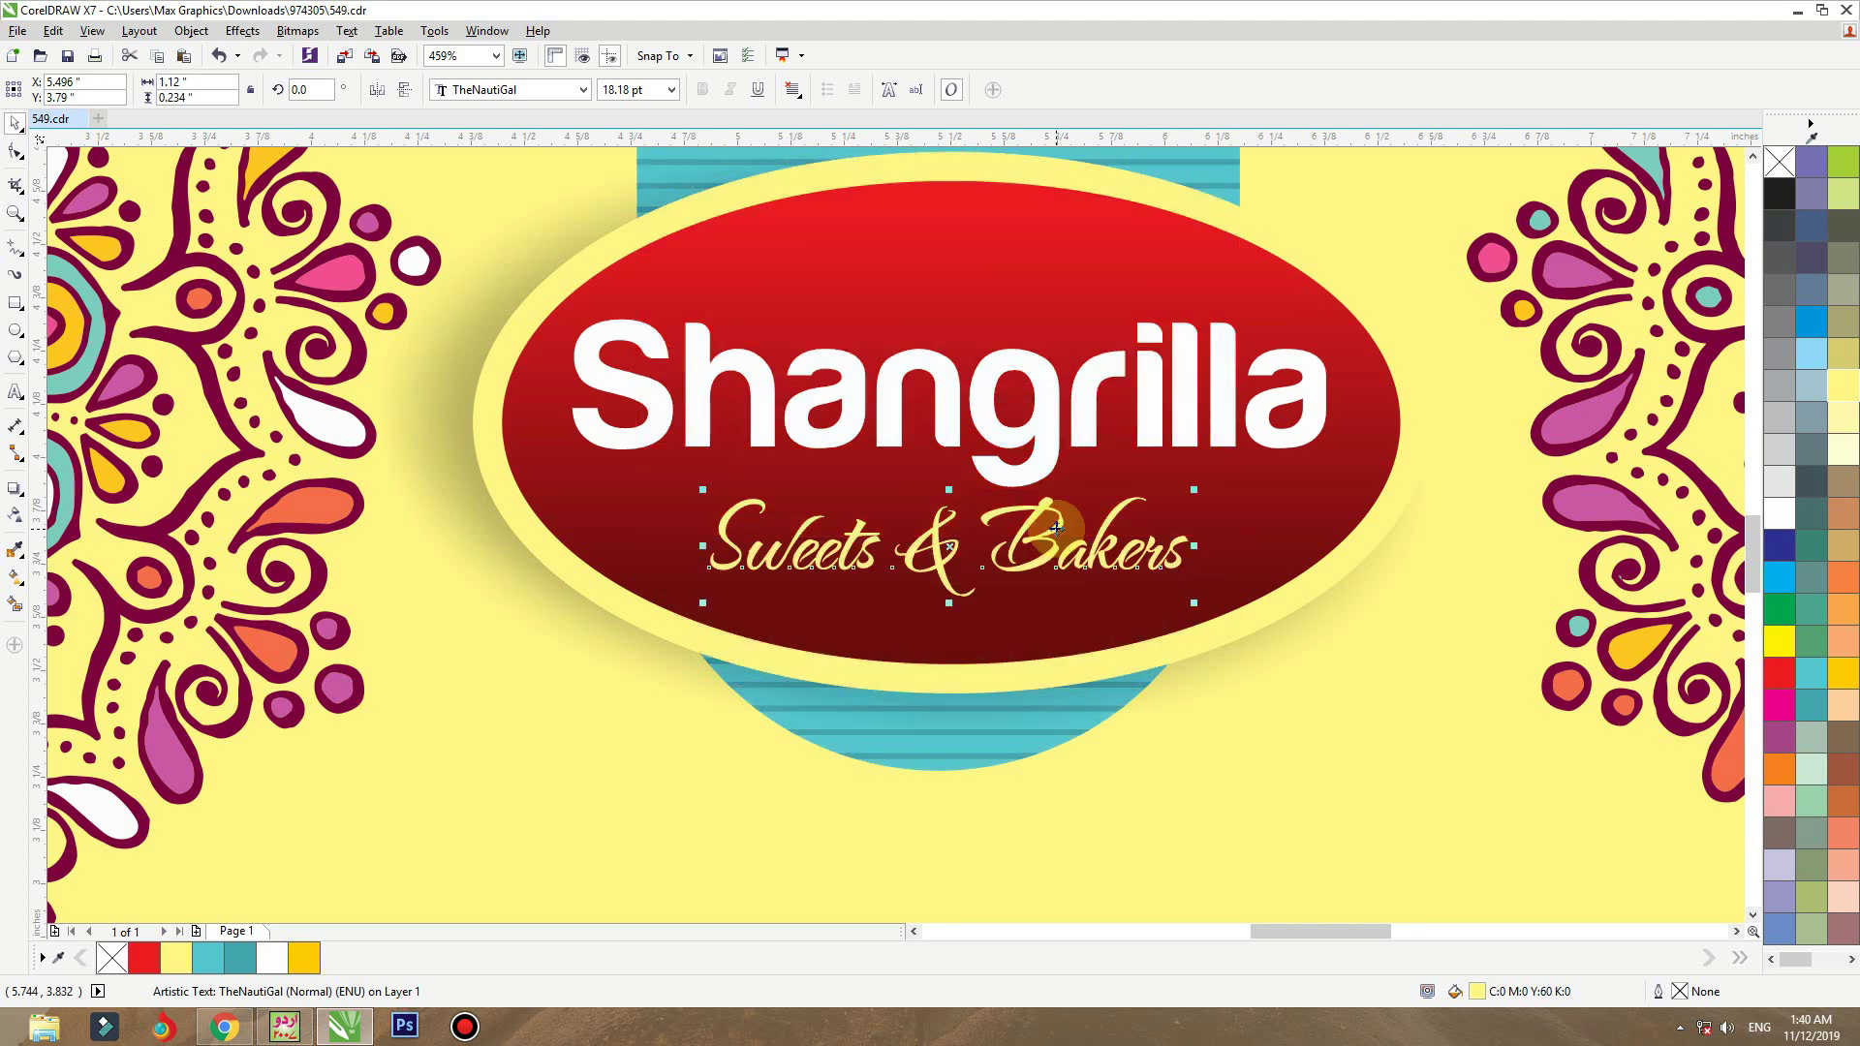
- Open the PowerClip contents of the central yellow panel for editing
scroll(1351, 387, down, 5)
click(1344, 379)
key(F2)
drag(1315, 345, 785, 628)
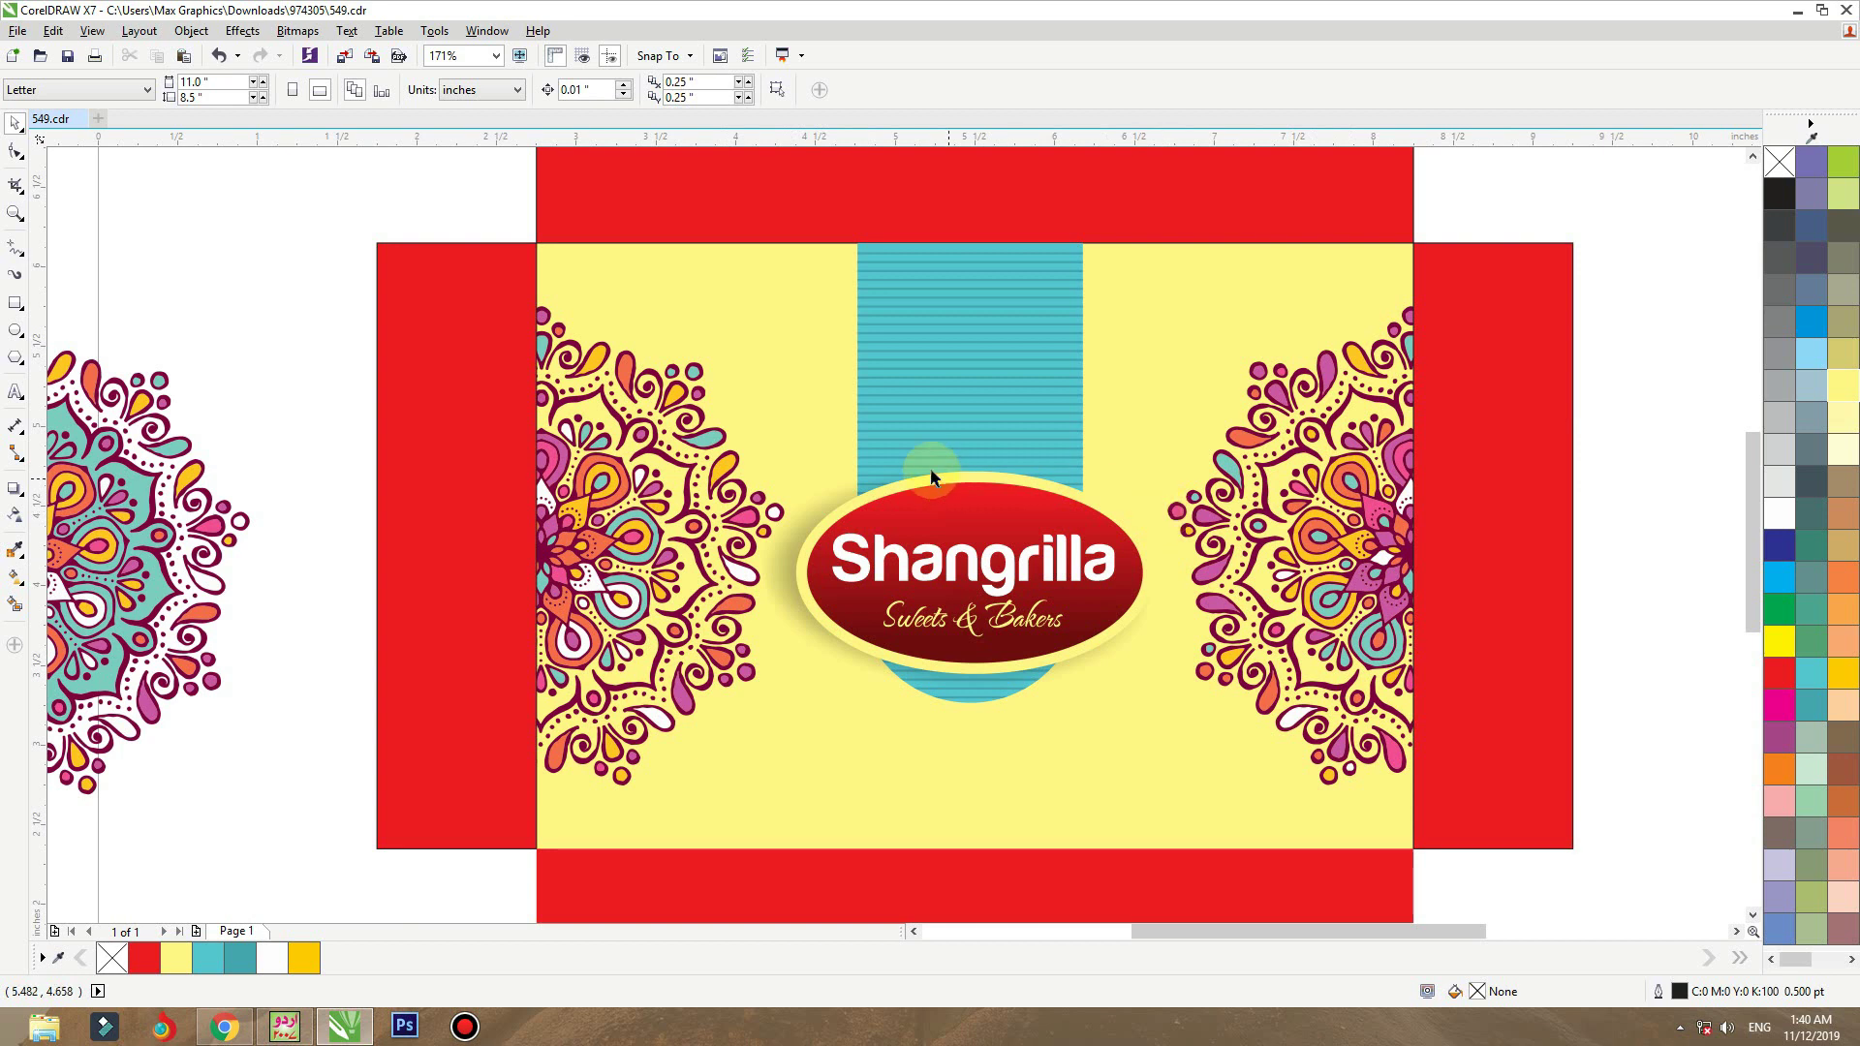
click(609, 324)
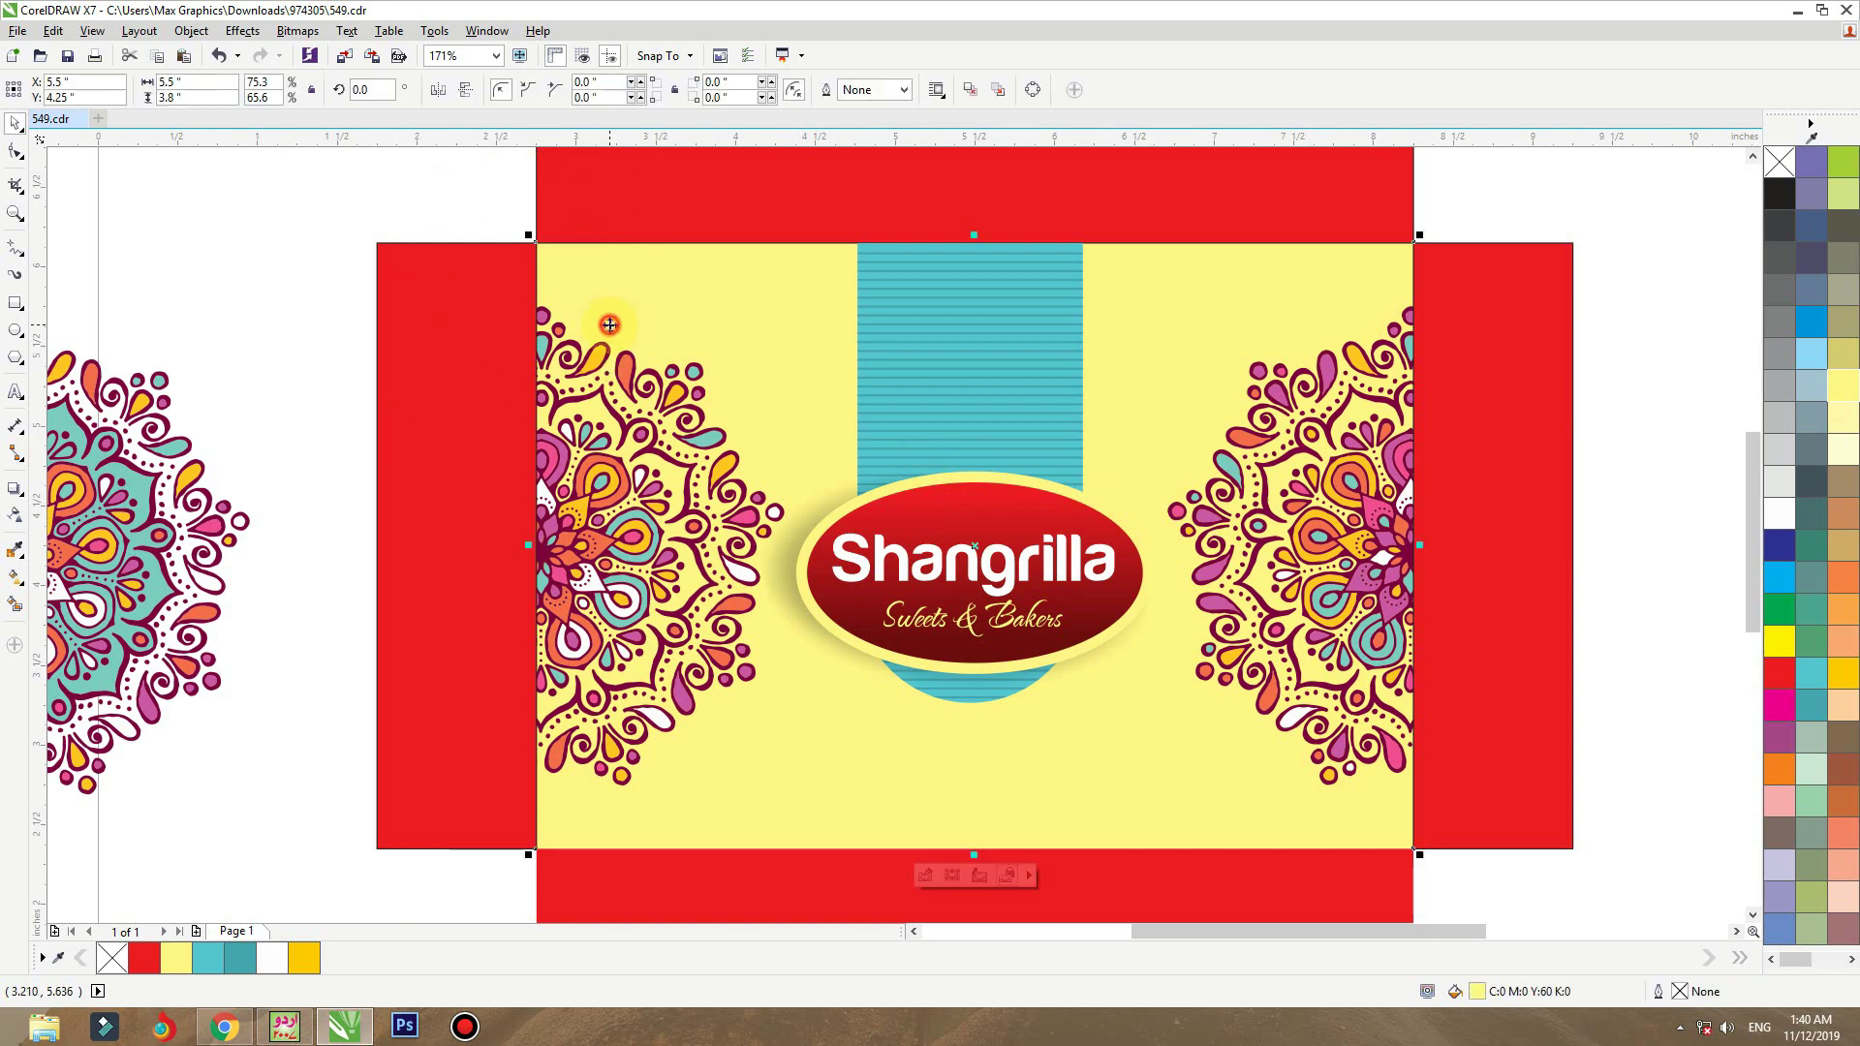
click(925, 874)
- Try deleting the dark maroon inner curve of the left mandala, and undo the deletion
click(616, 511)
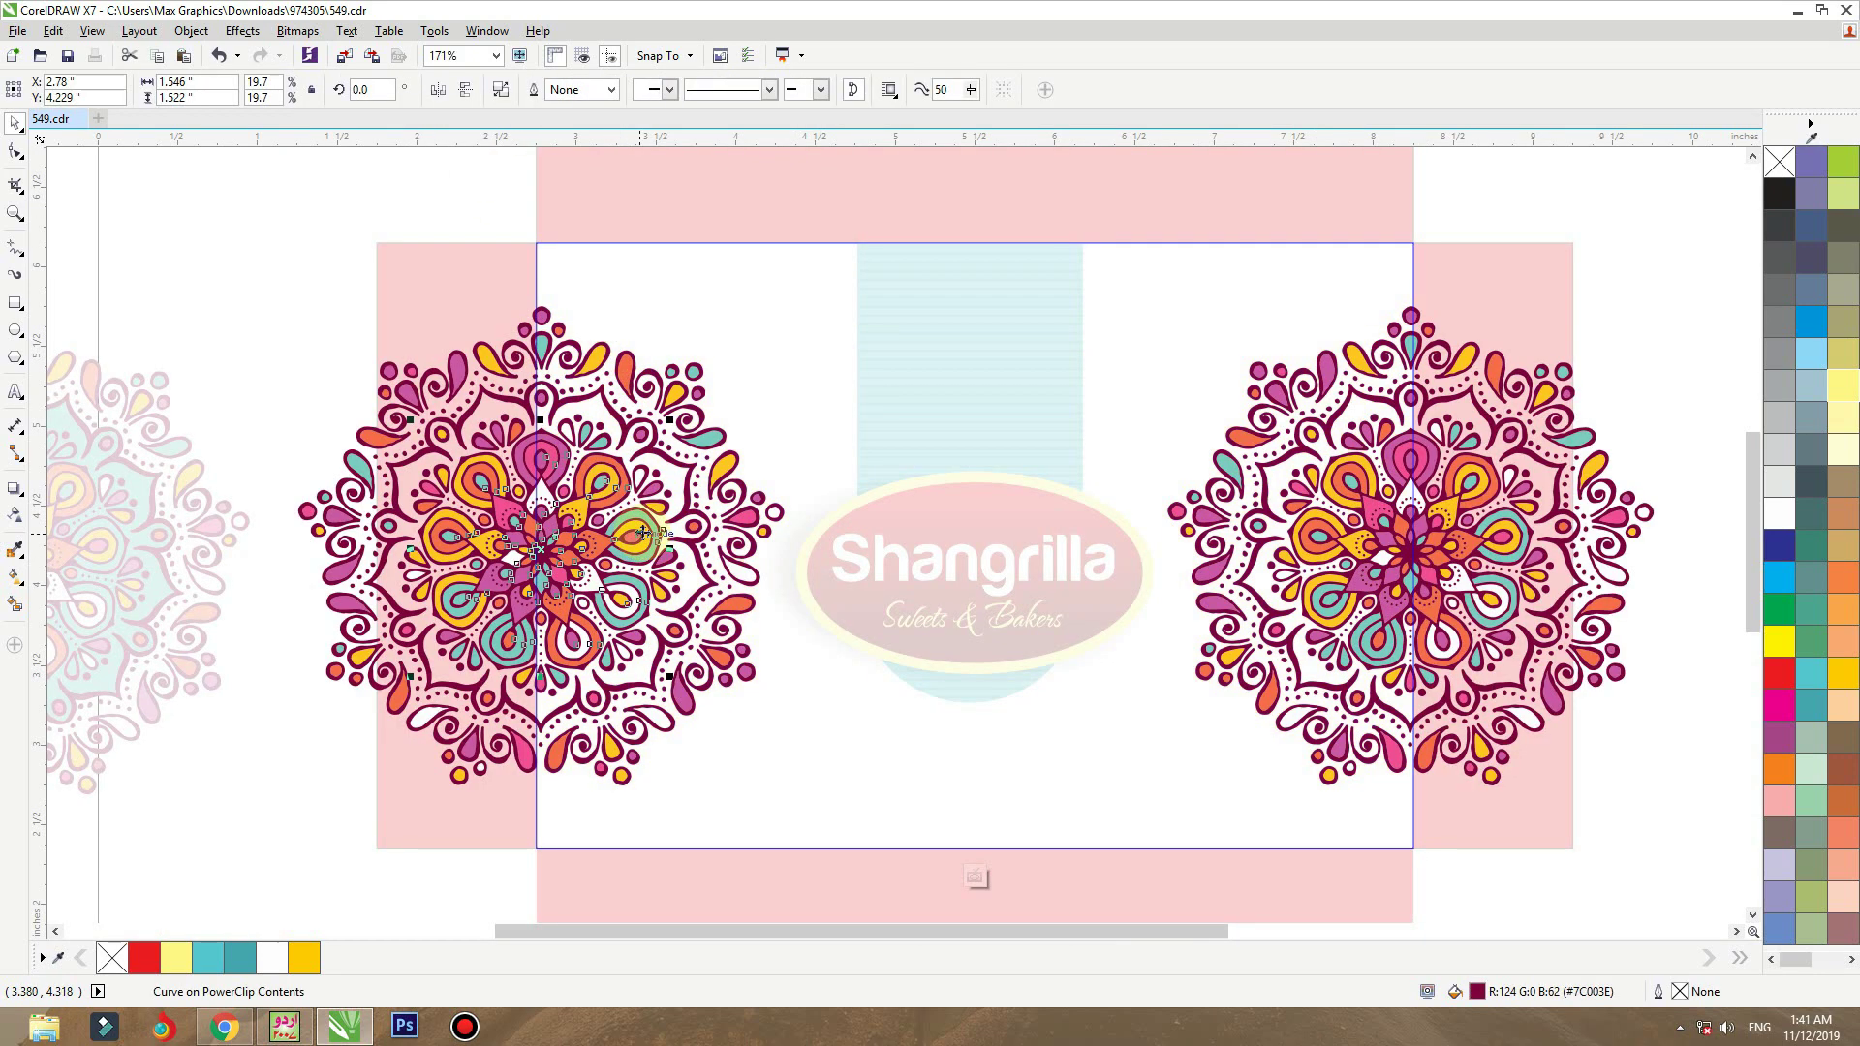
drag(617, 511, 613, 508)
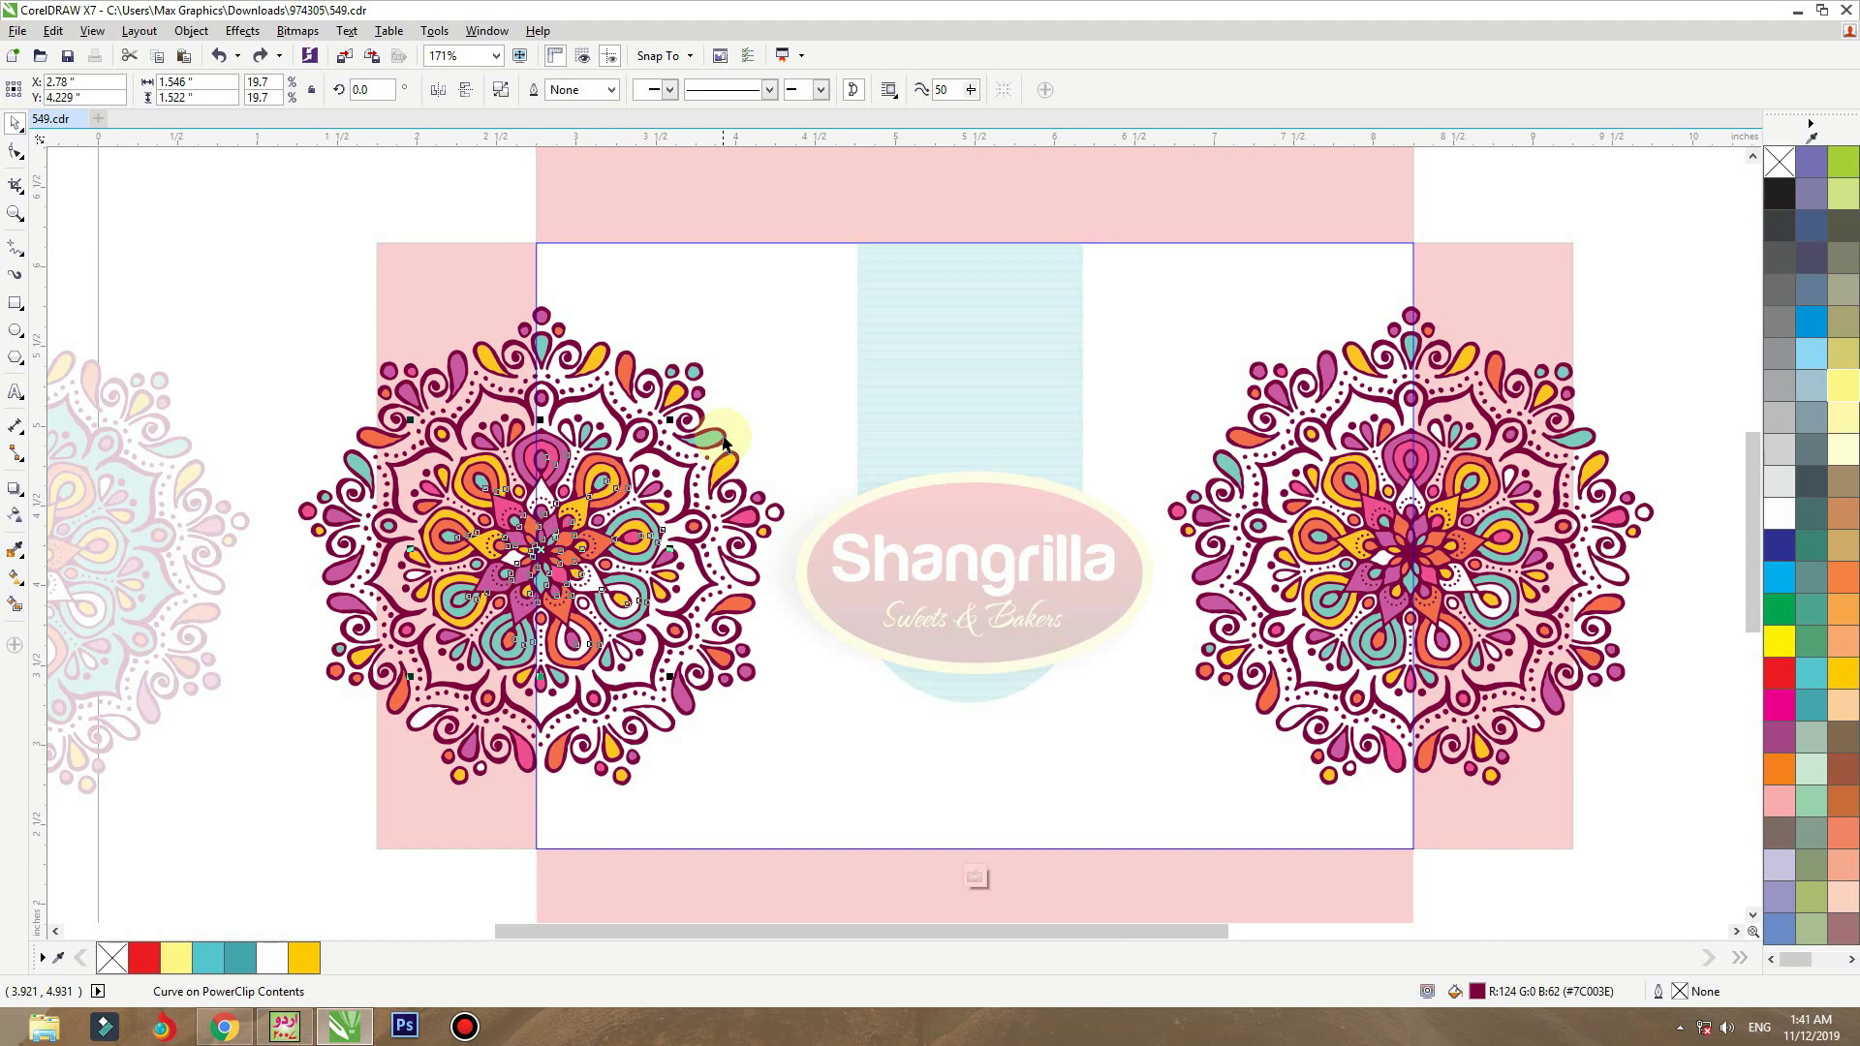
key(Delete)
ctrl+click(270, 261)
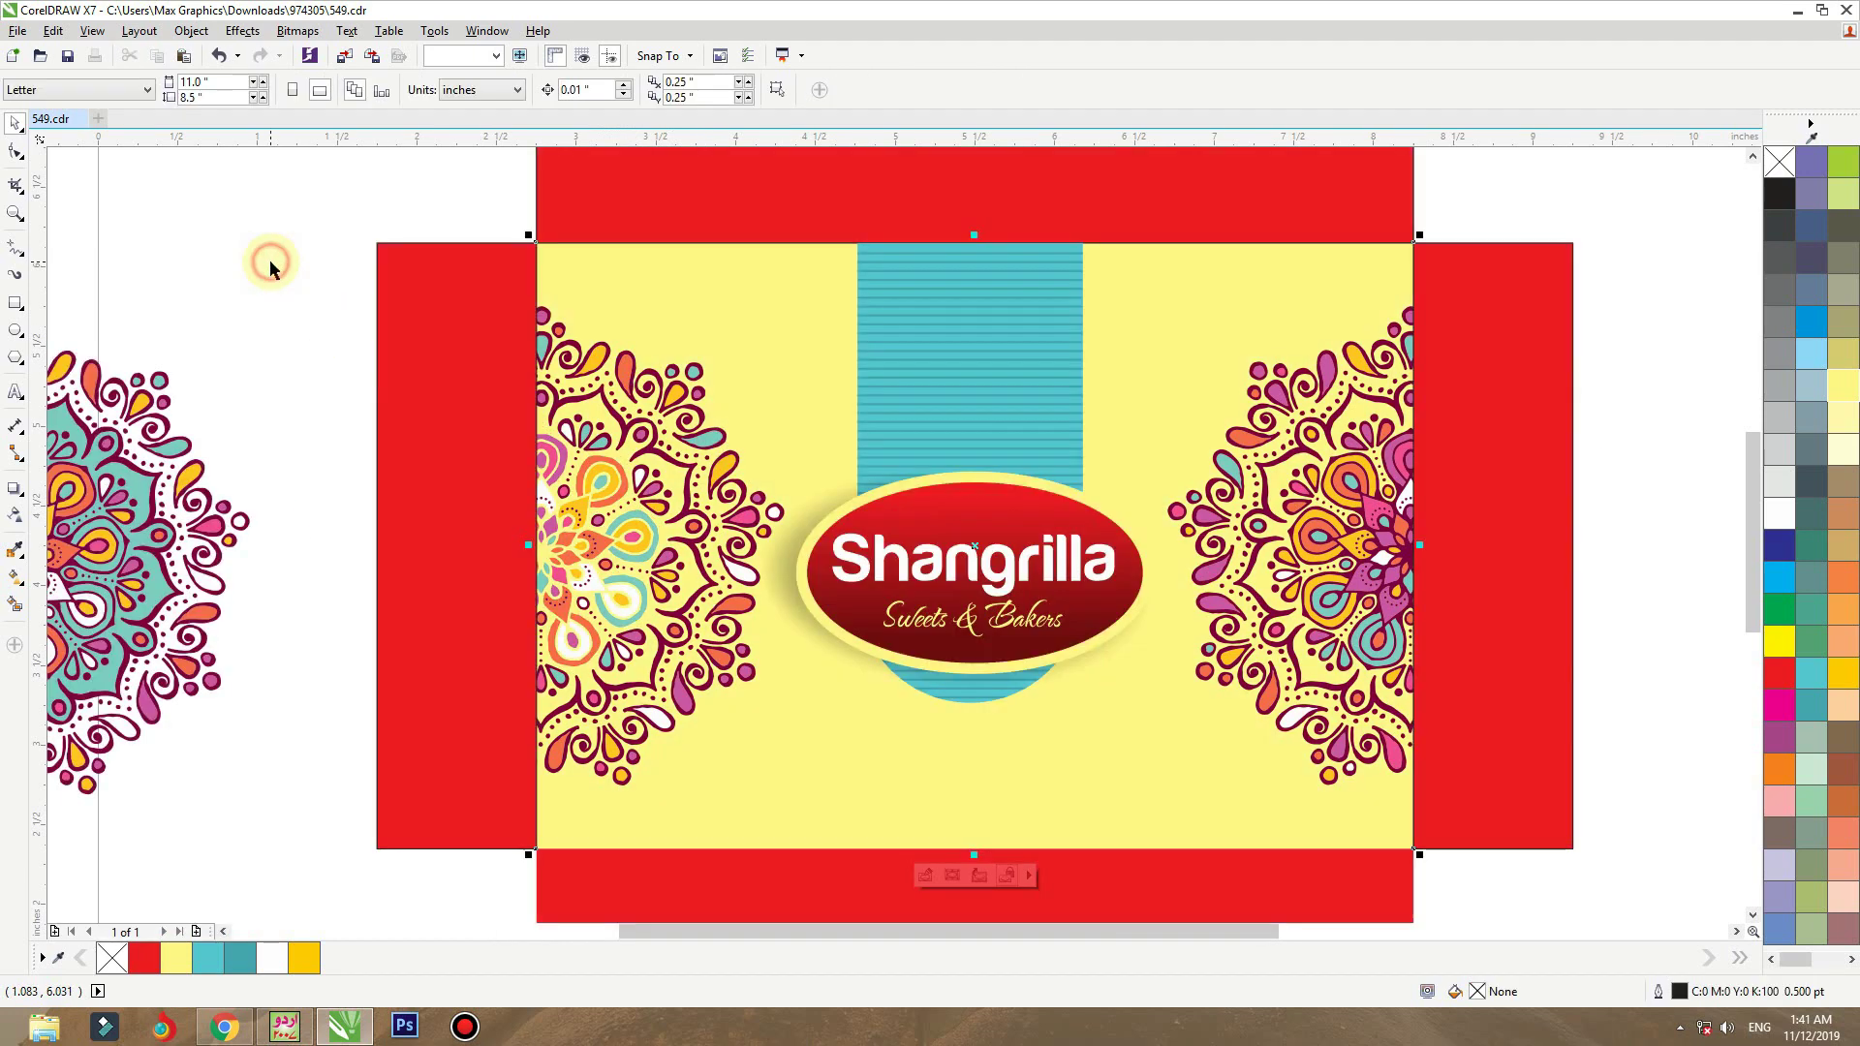
key(ctrl+z)
key(ctrl+z)
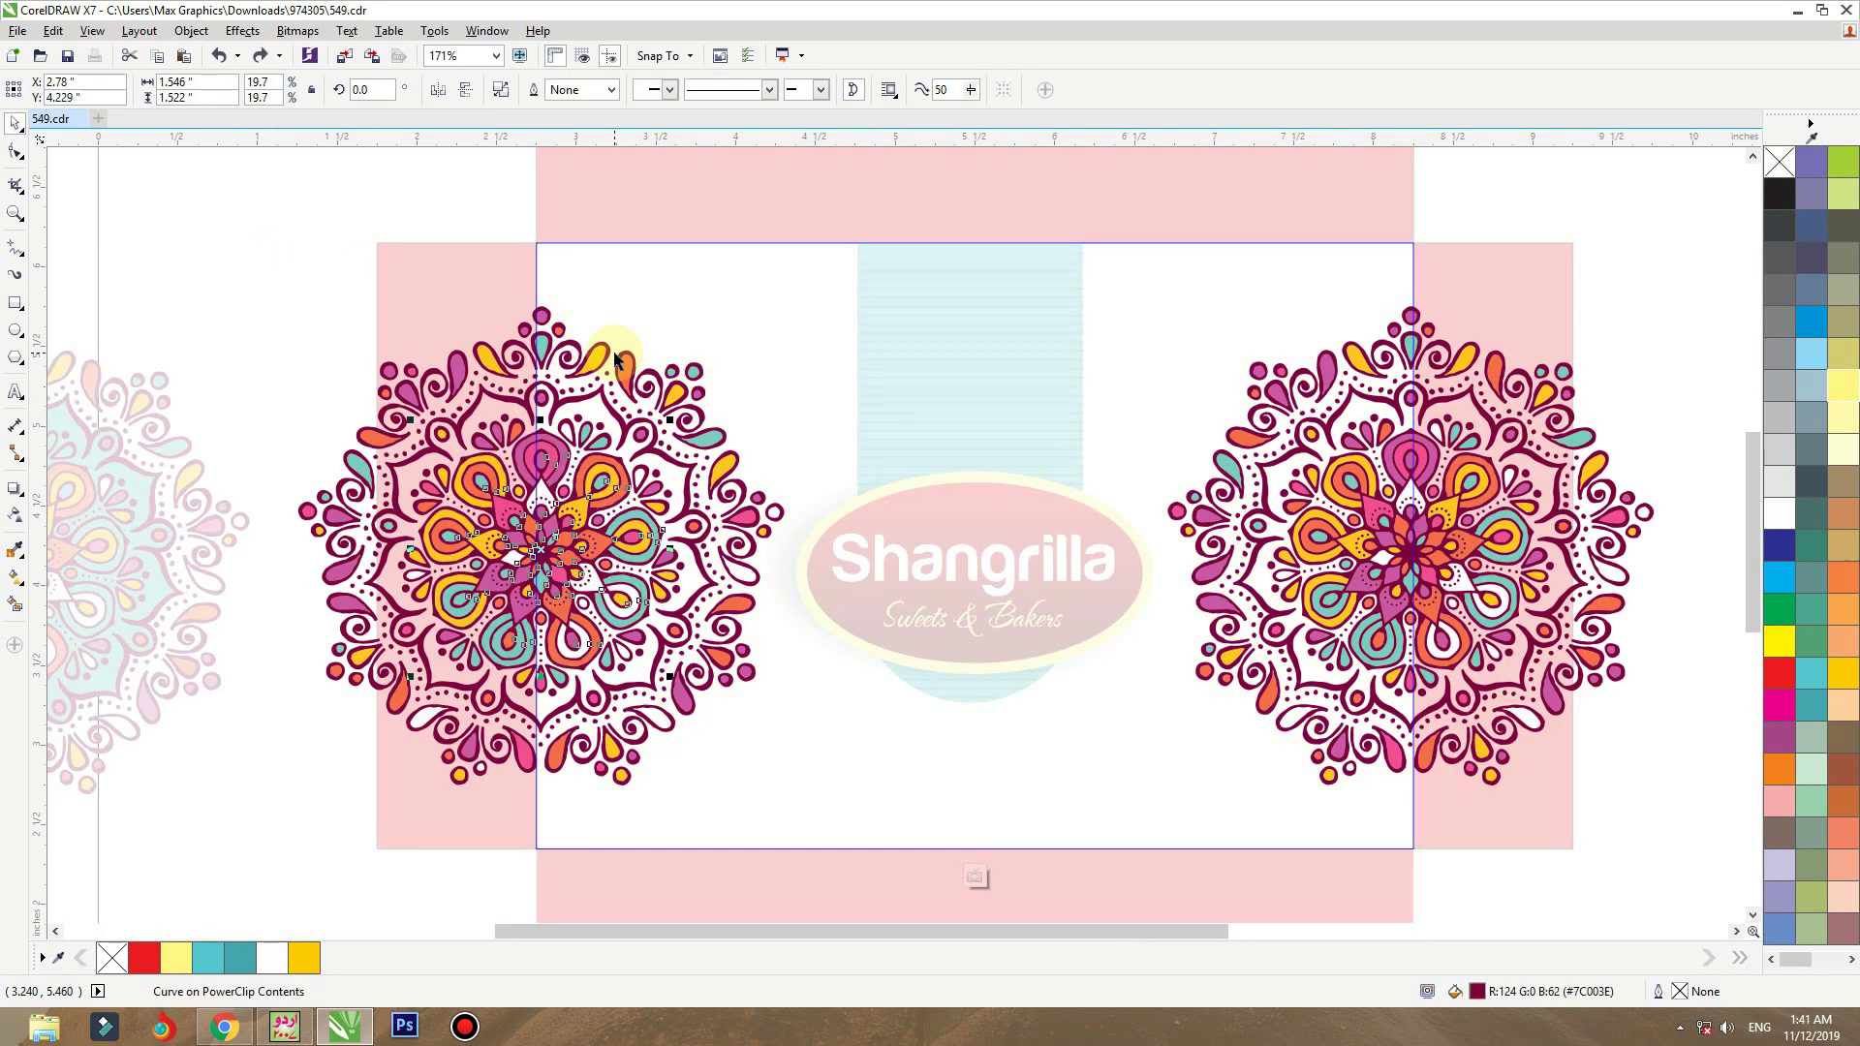
click(347, 288)
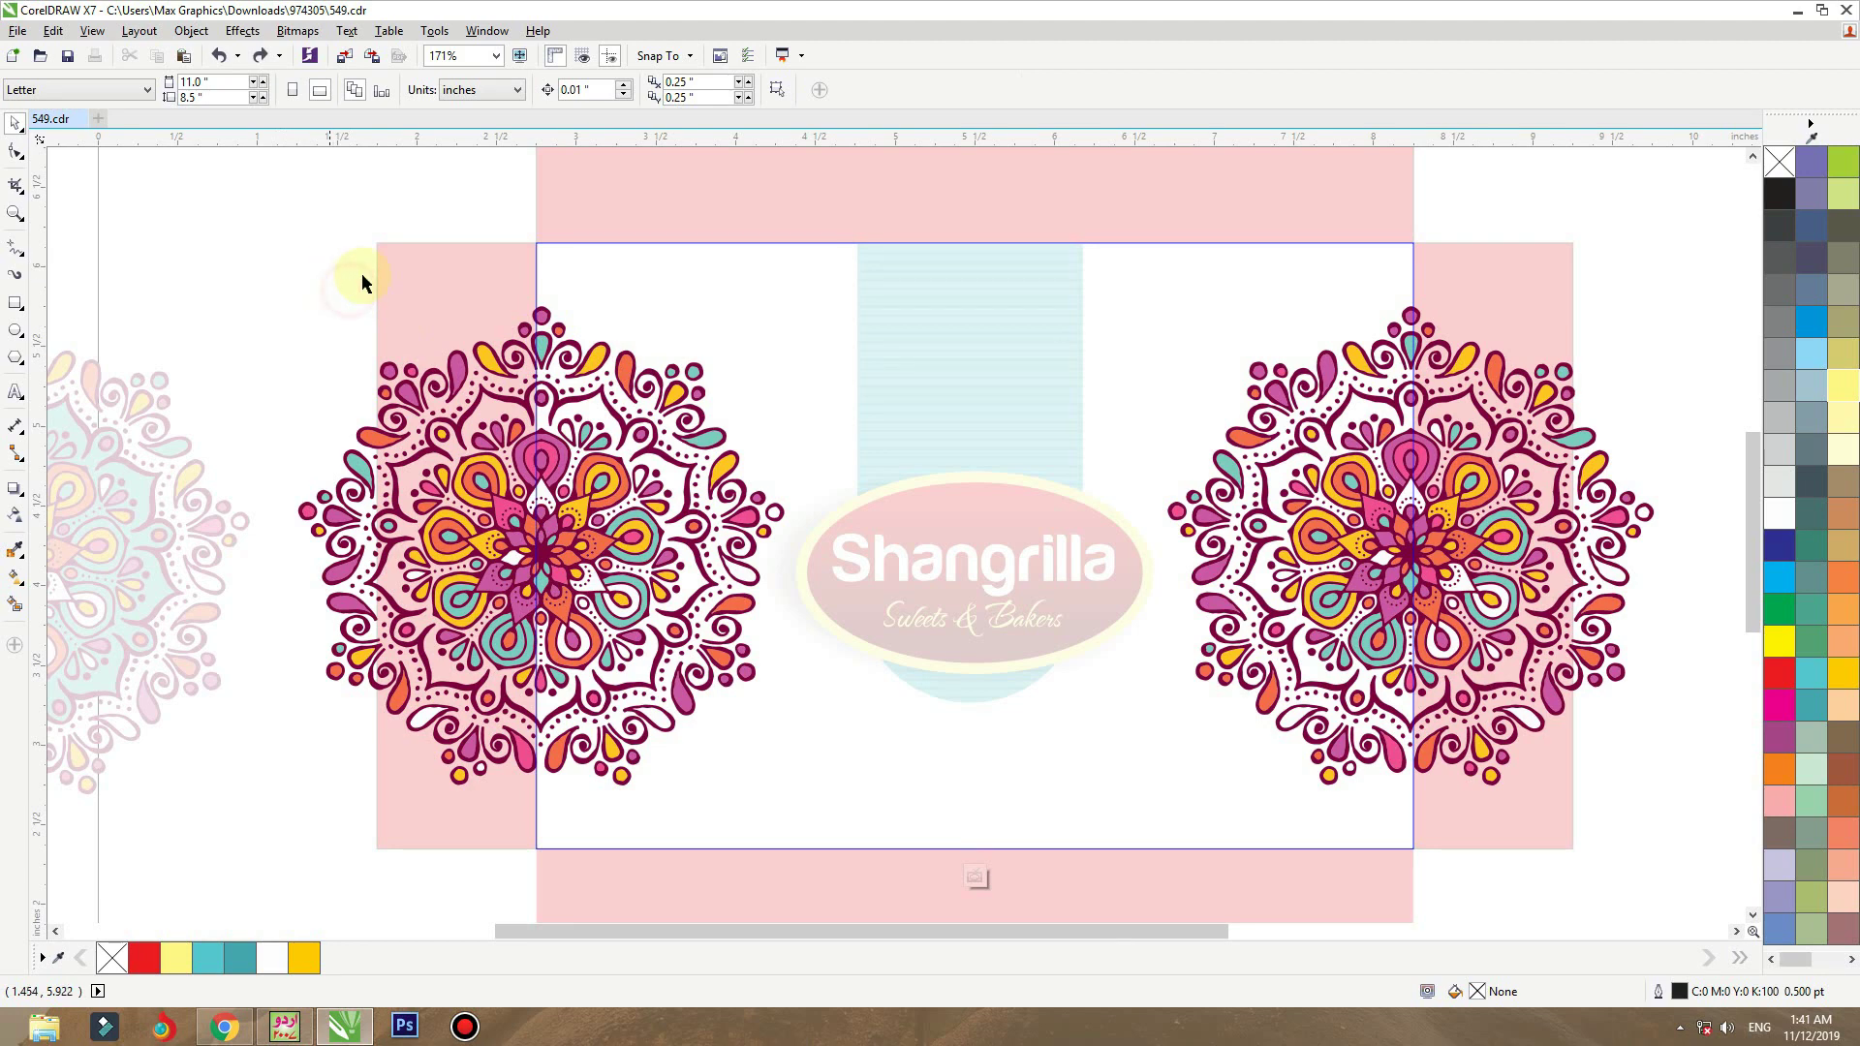
- Recolour the large dark maroon wavy outline in both clipped mandalas to sea green and finish editing the PowerClip
click(681, 471)
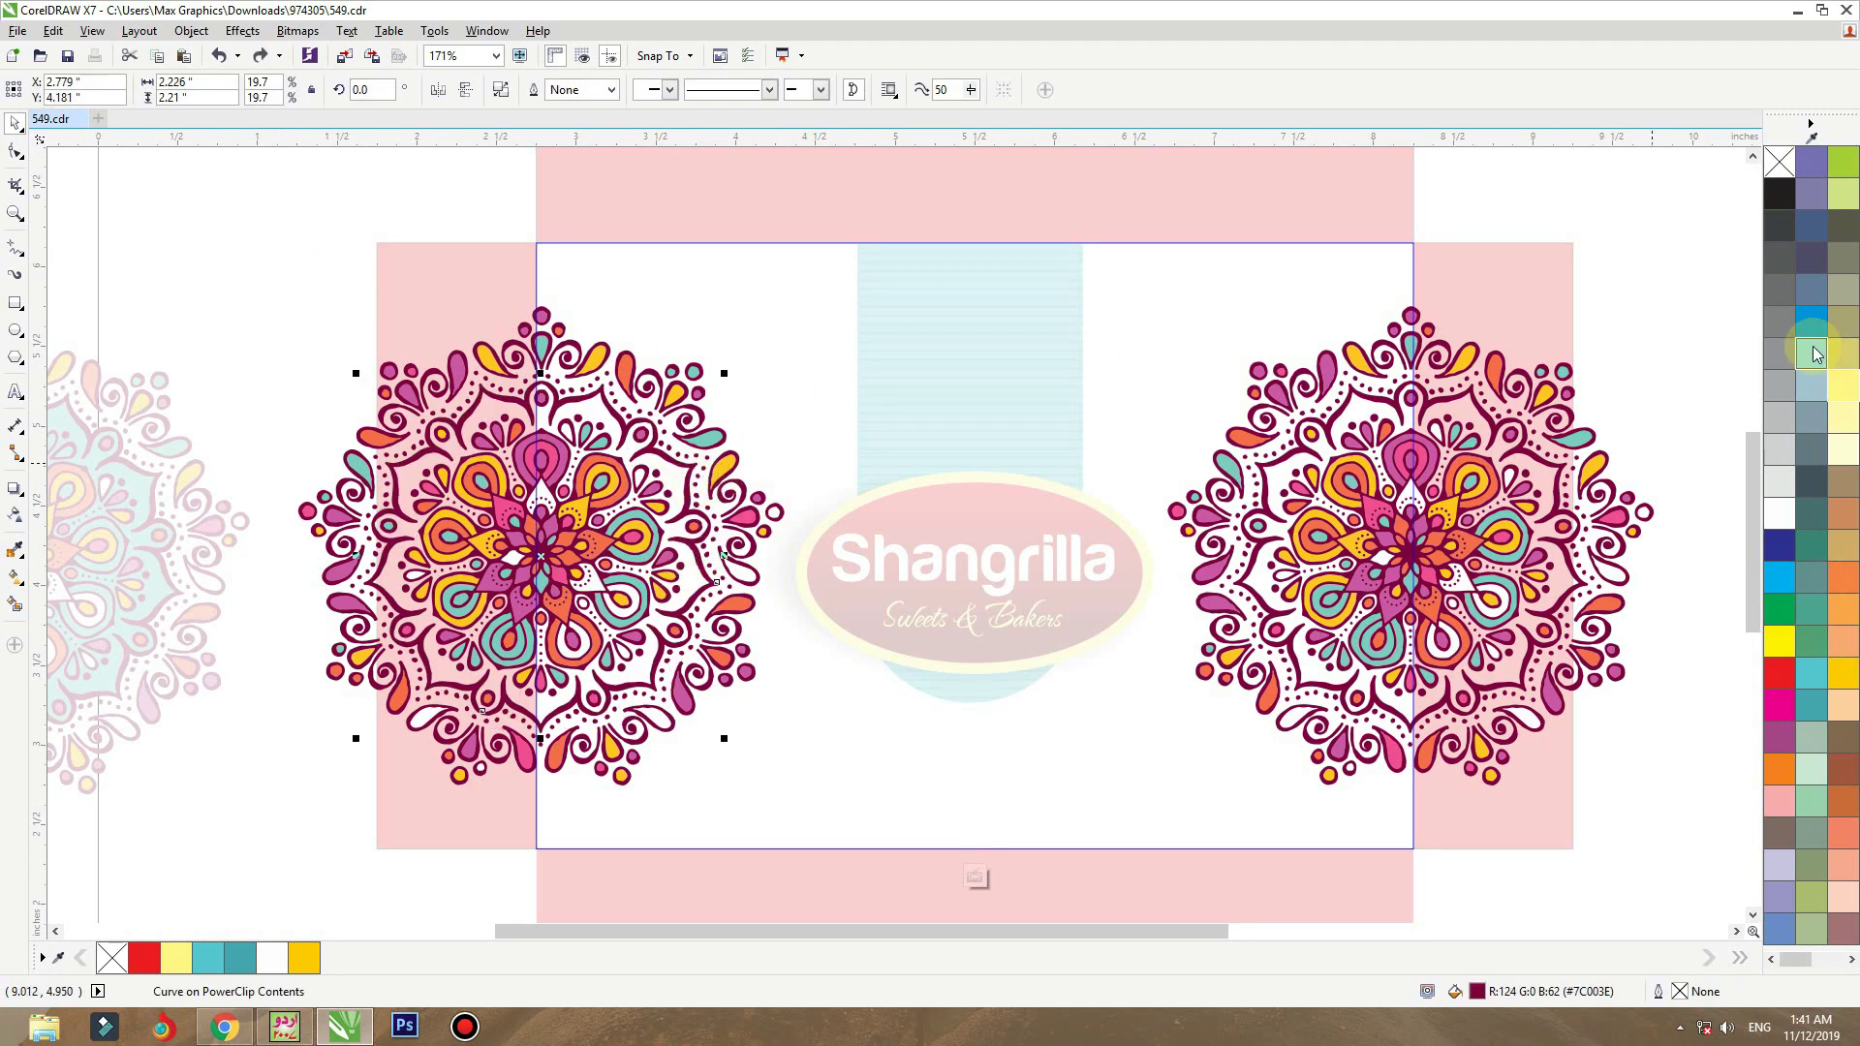
click(239, 957)
ctrl+click(1265, 475)
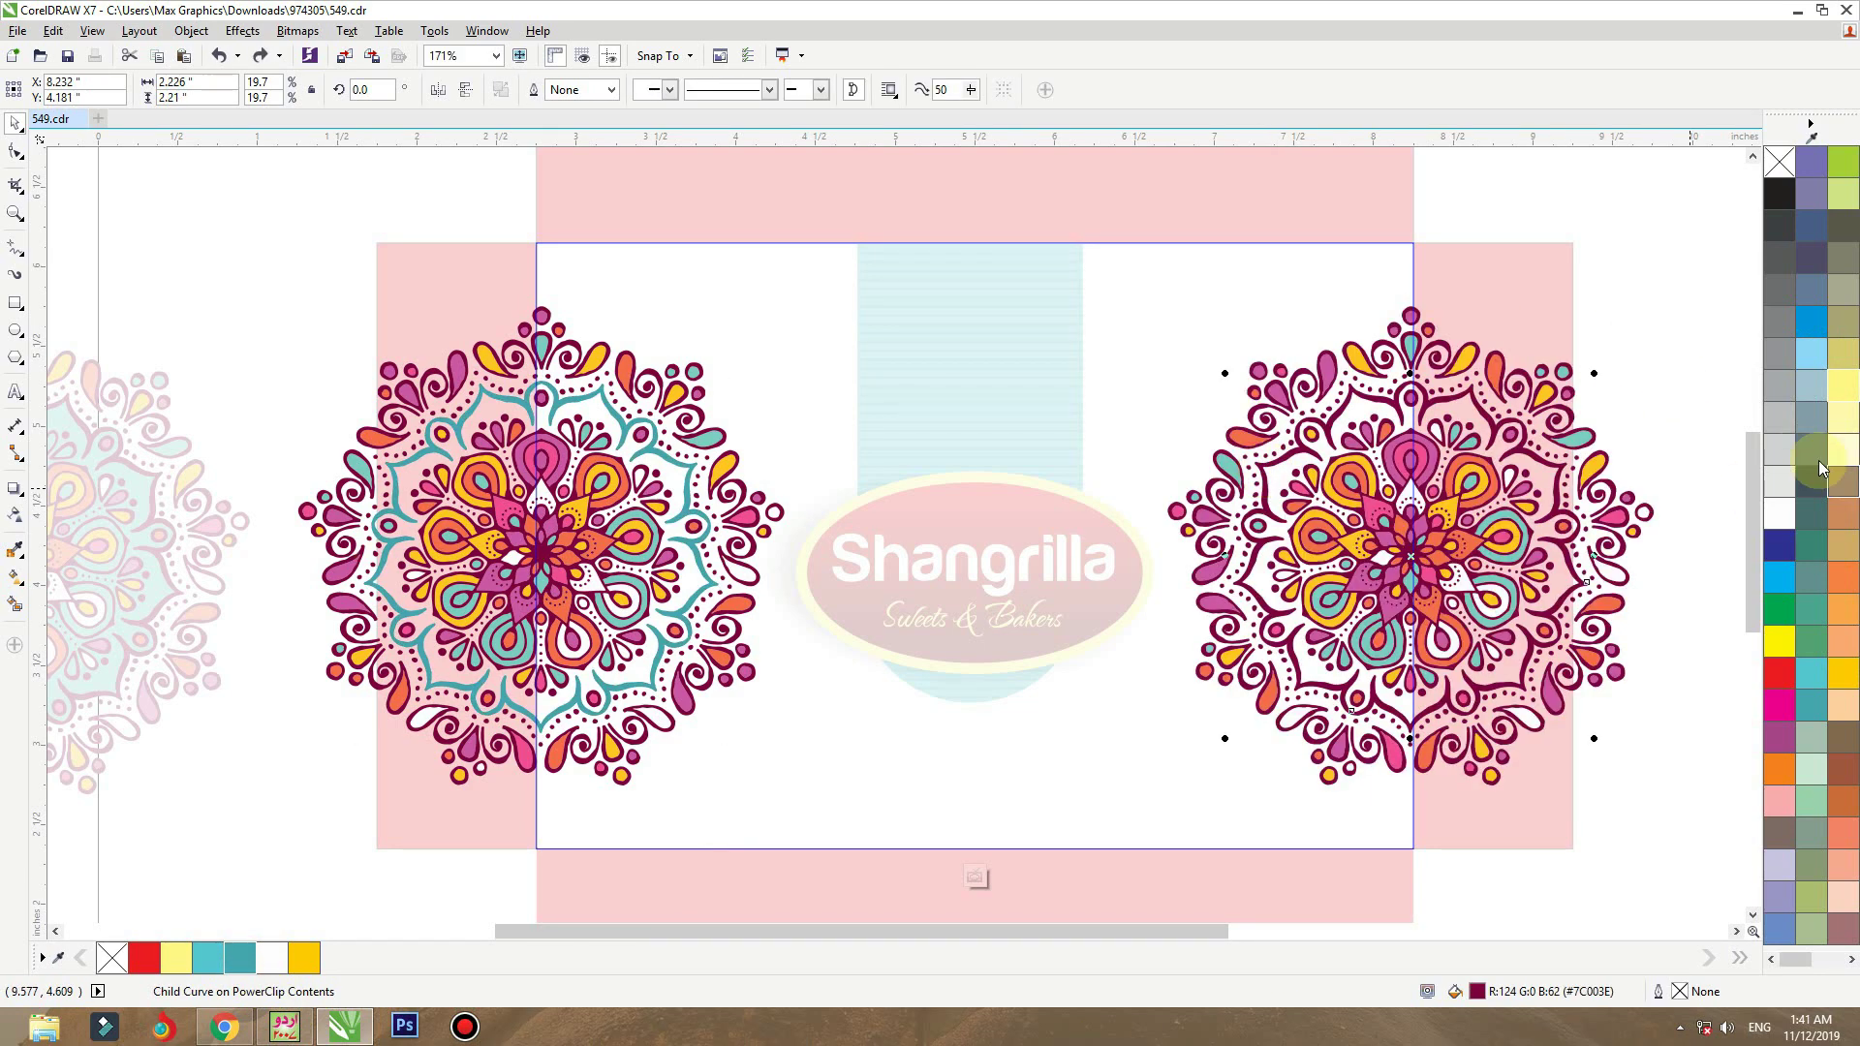
click(242, 954)
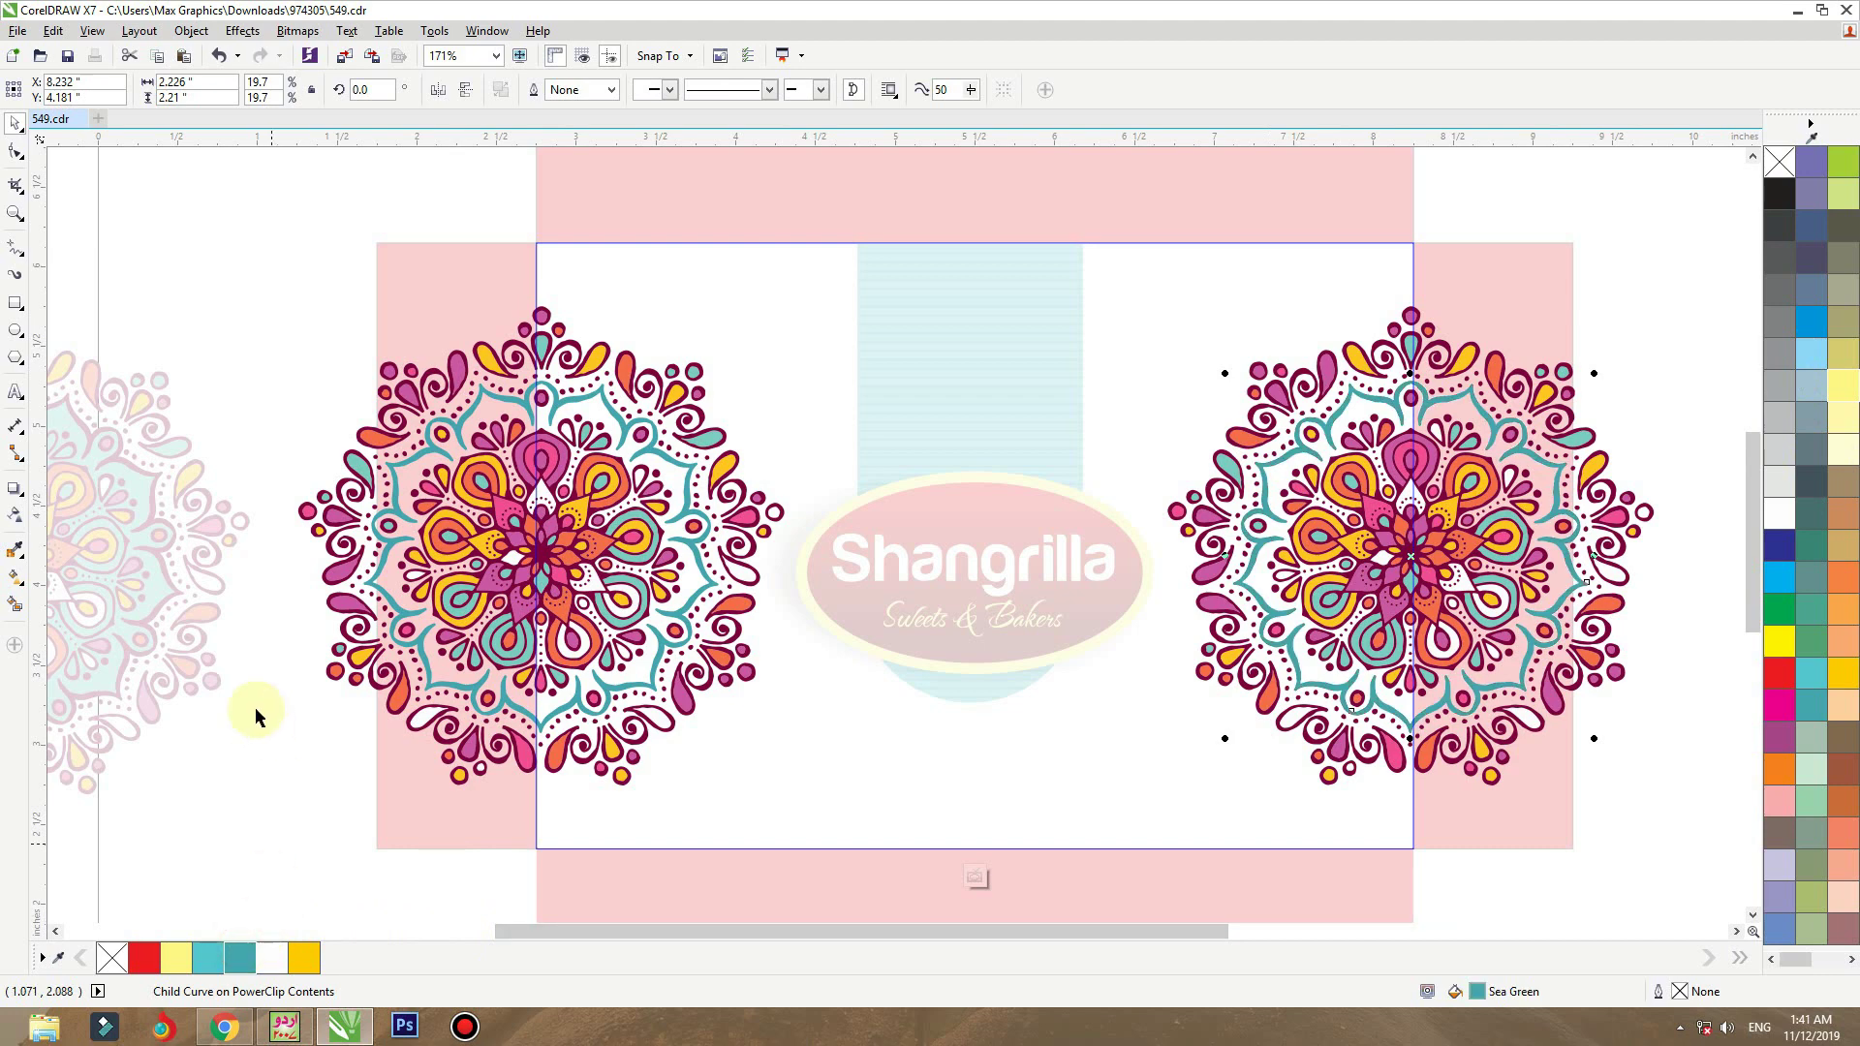
click(260, 700)
ctrl+click(255, 705)
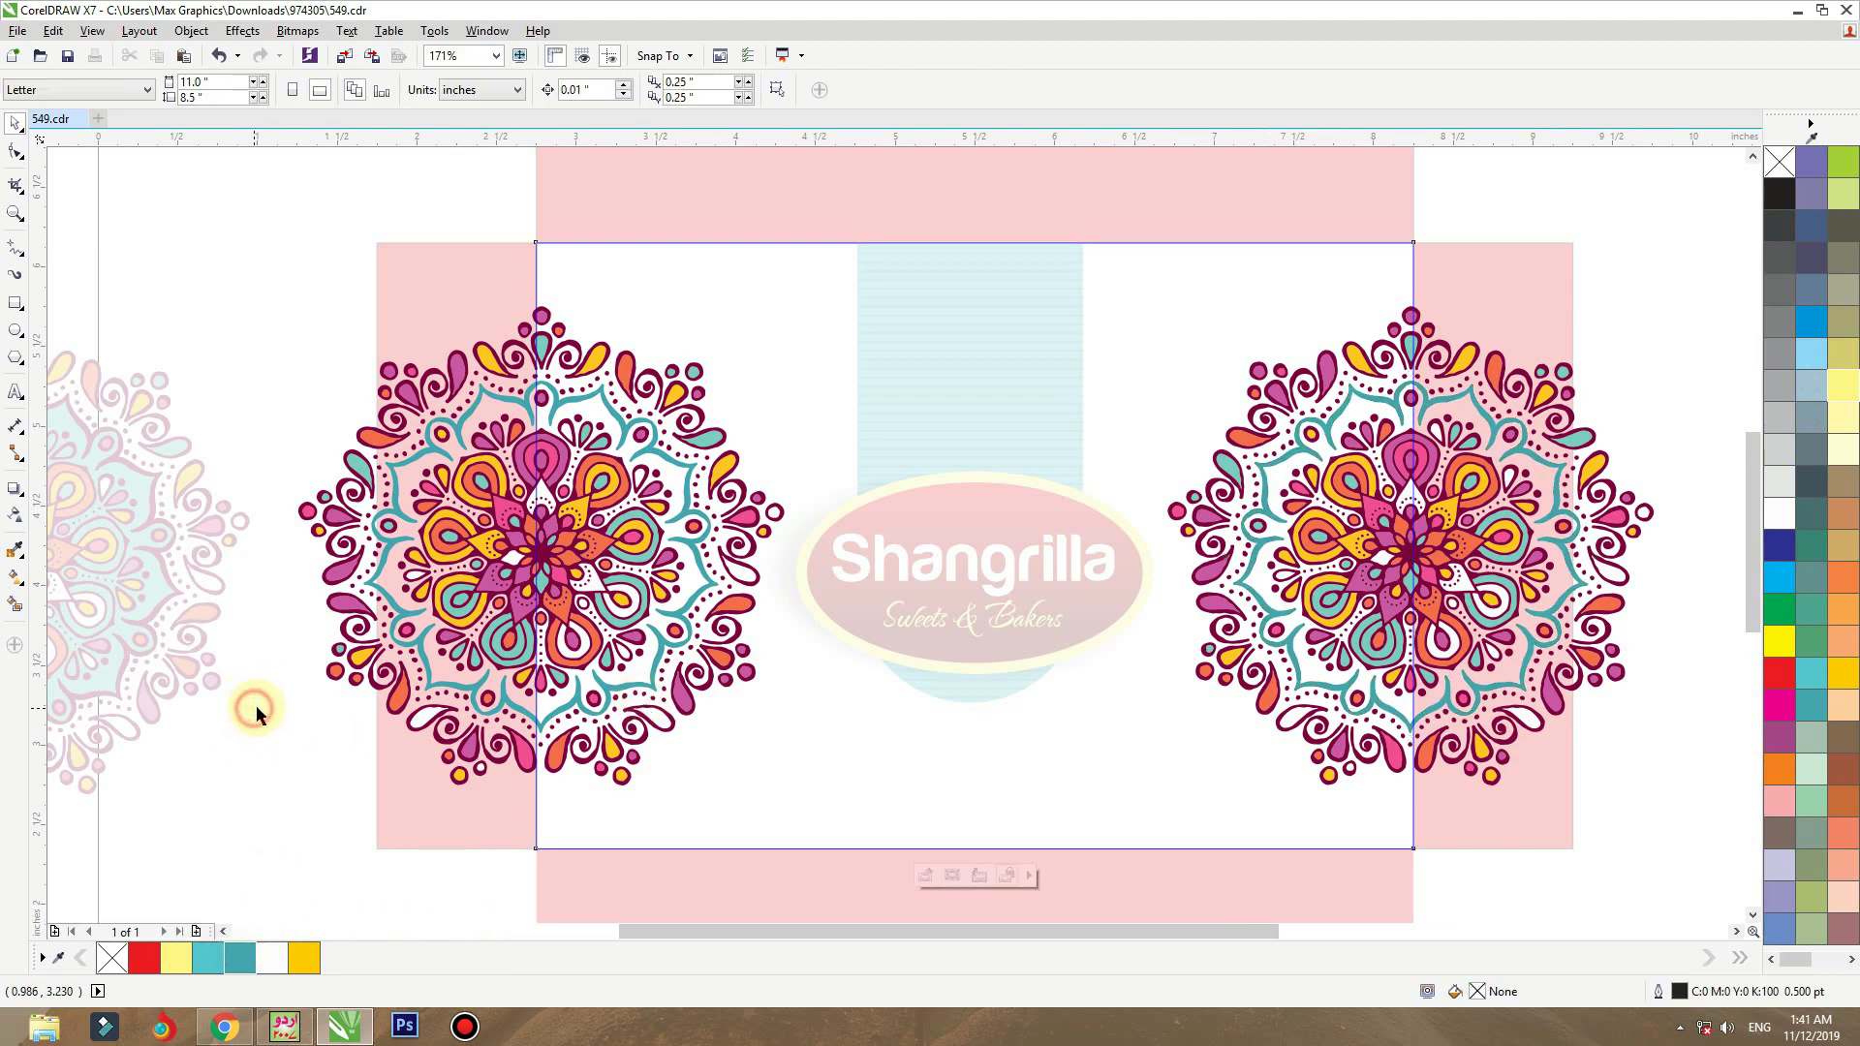
key(shift+F2)
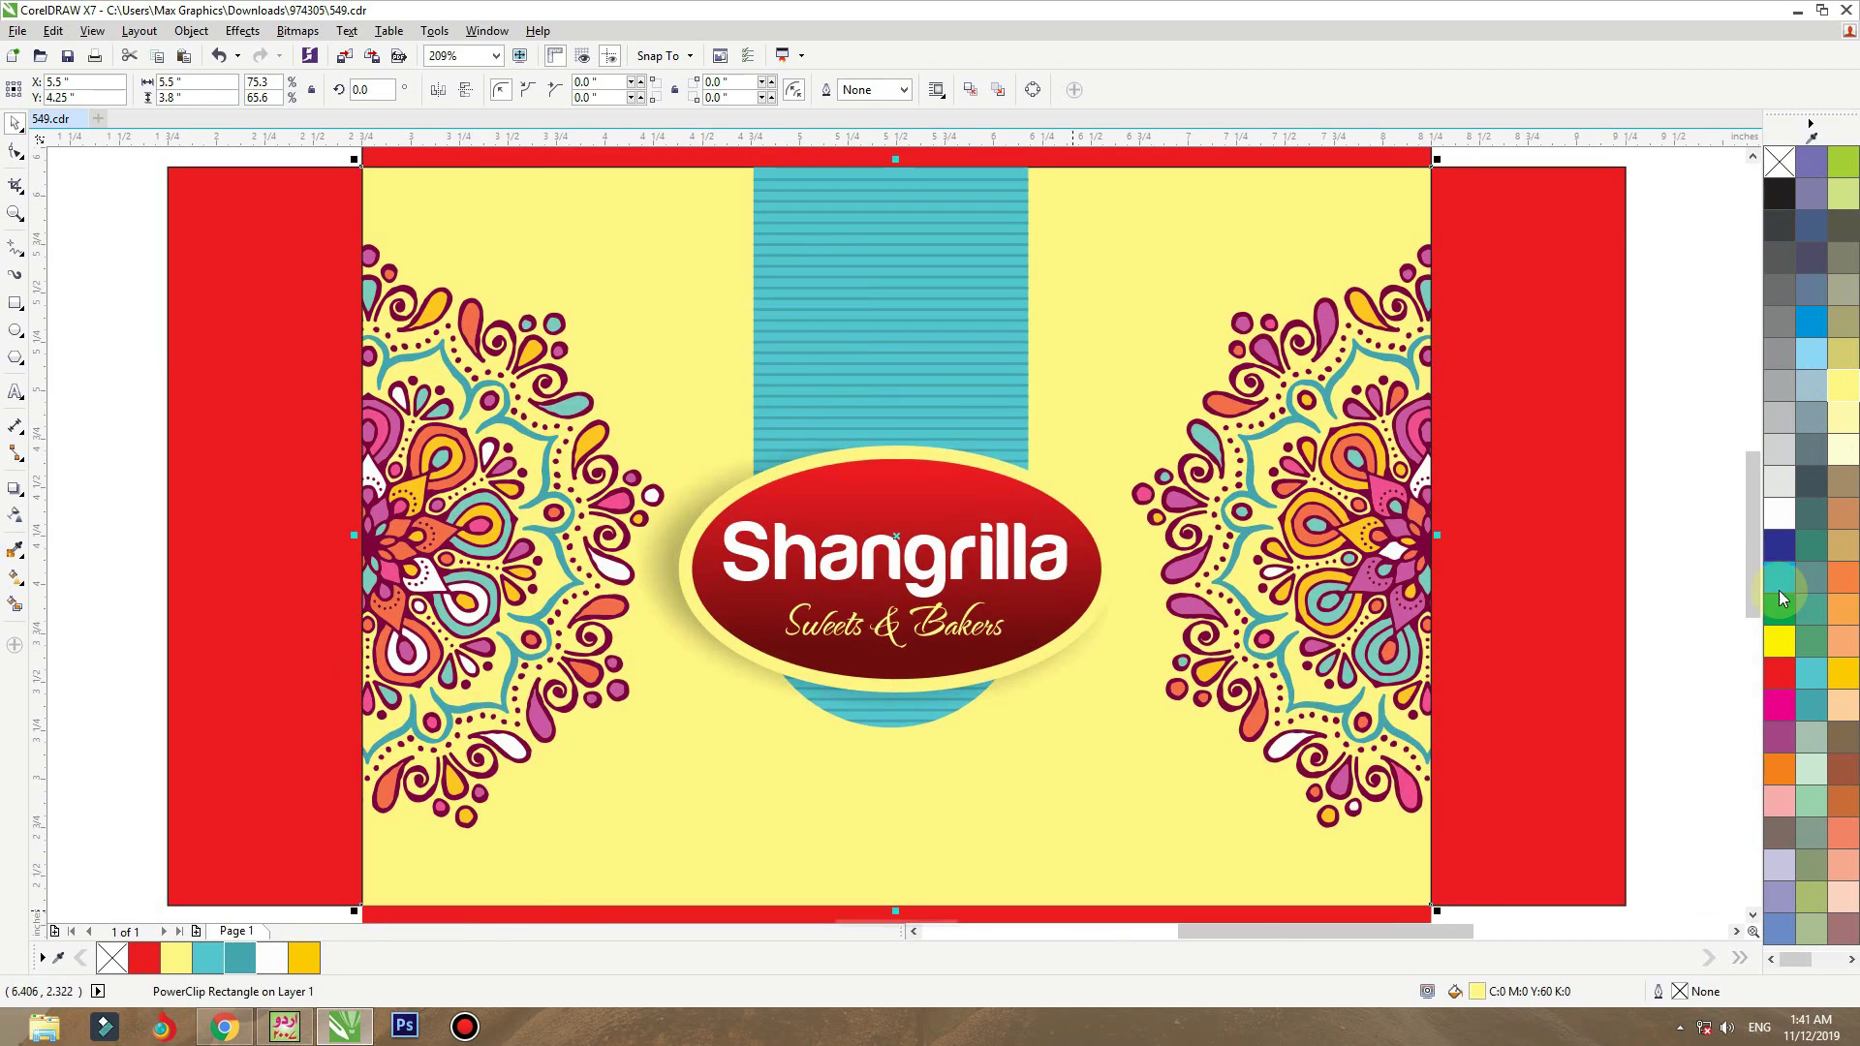
- Reopen the yellow panel's clipped contents, examine individual curves of the left mandala, and leave the PowerClip
click(1603, 210)
double_click(1327, 207)
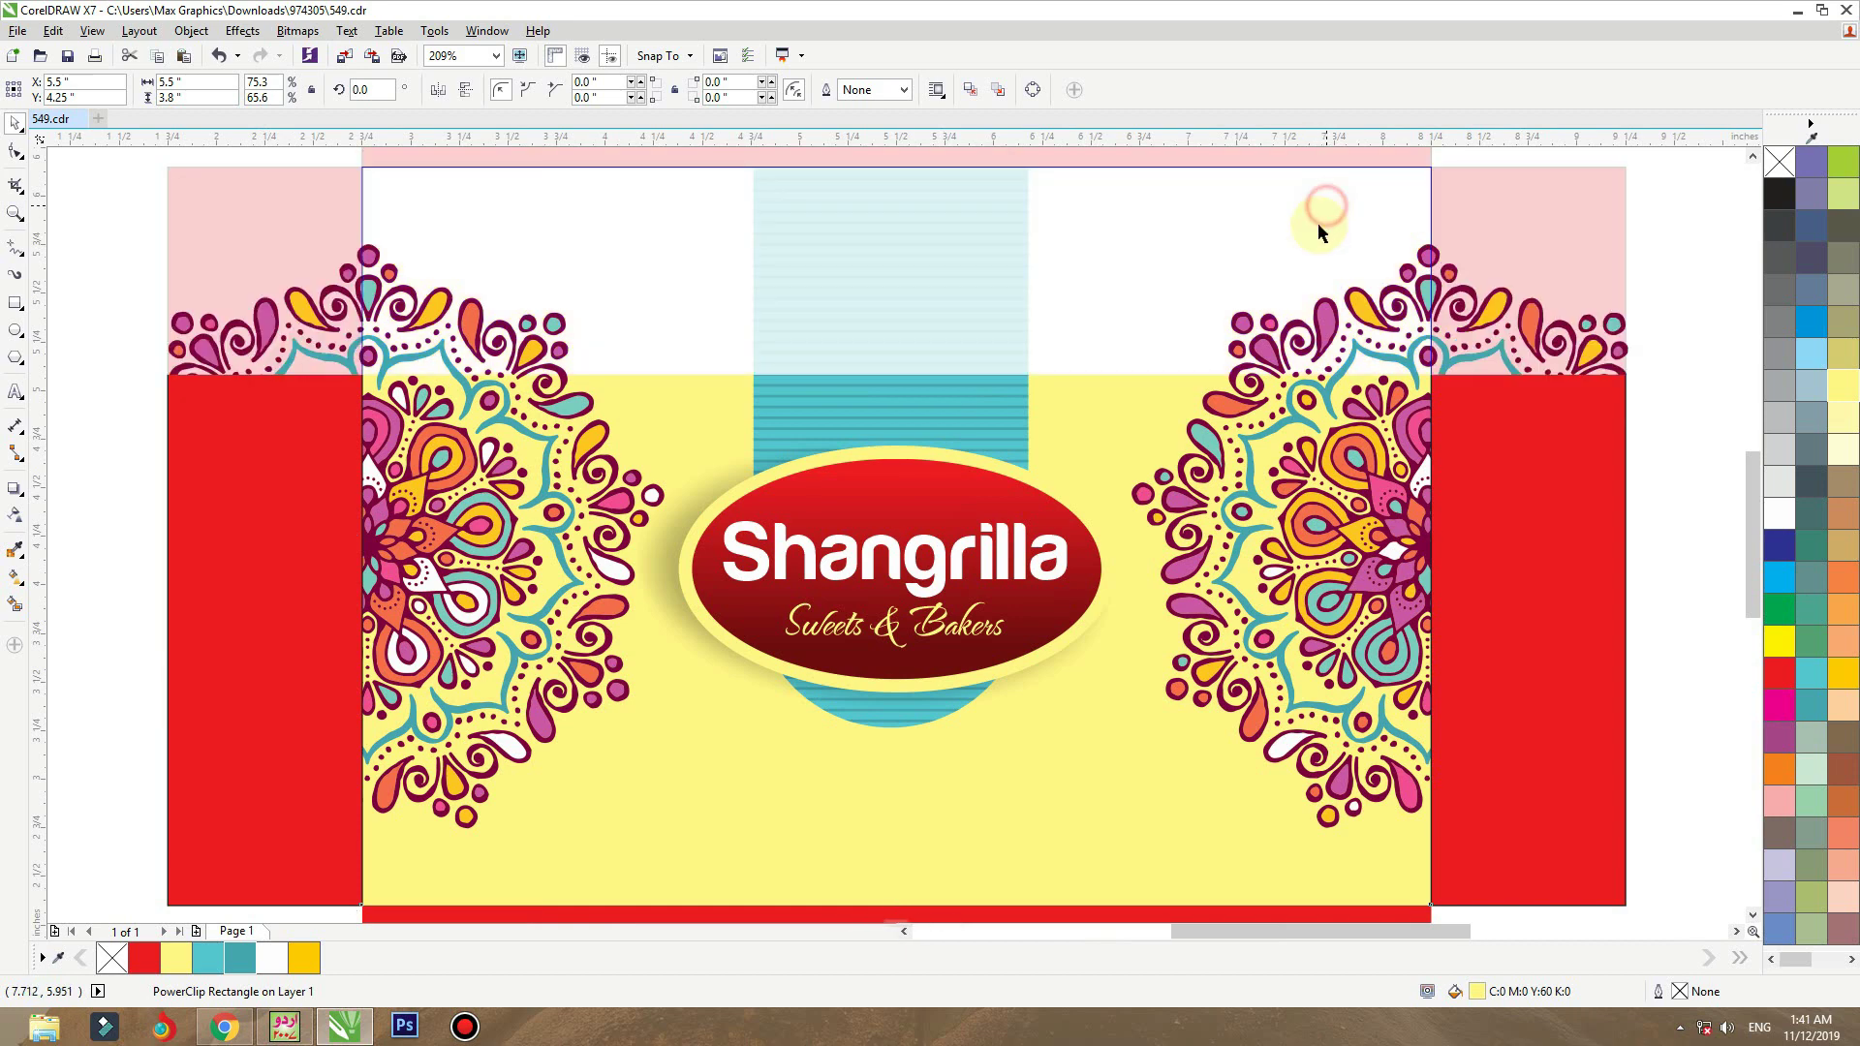
click(1148, 582)
drag(1151, 586, 1184, 582)
click(550, 518)
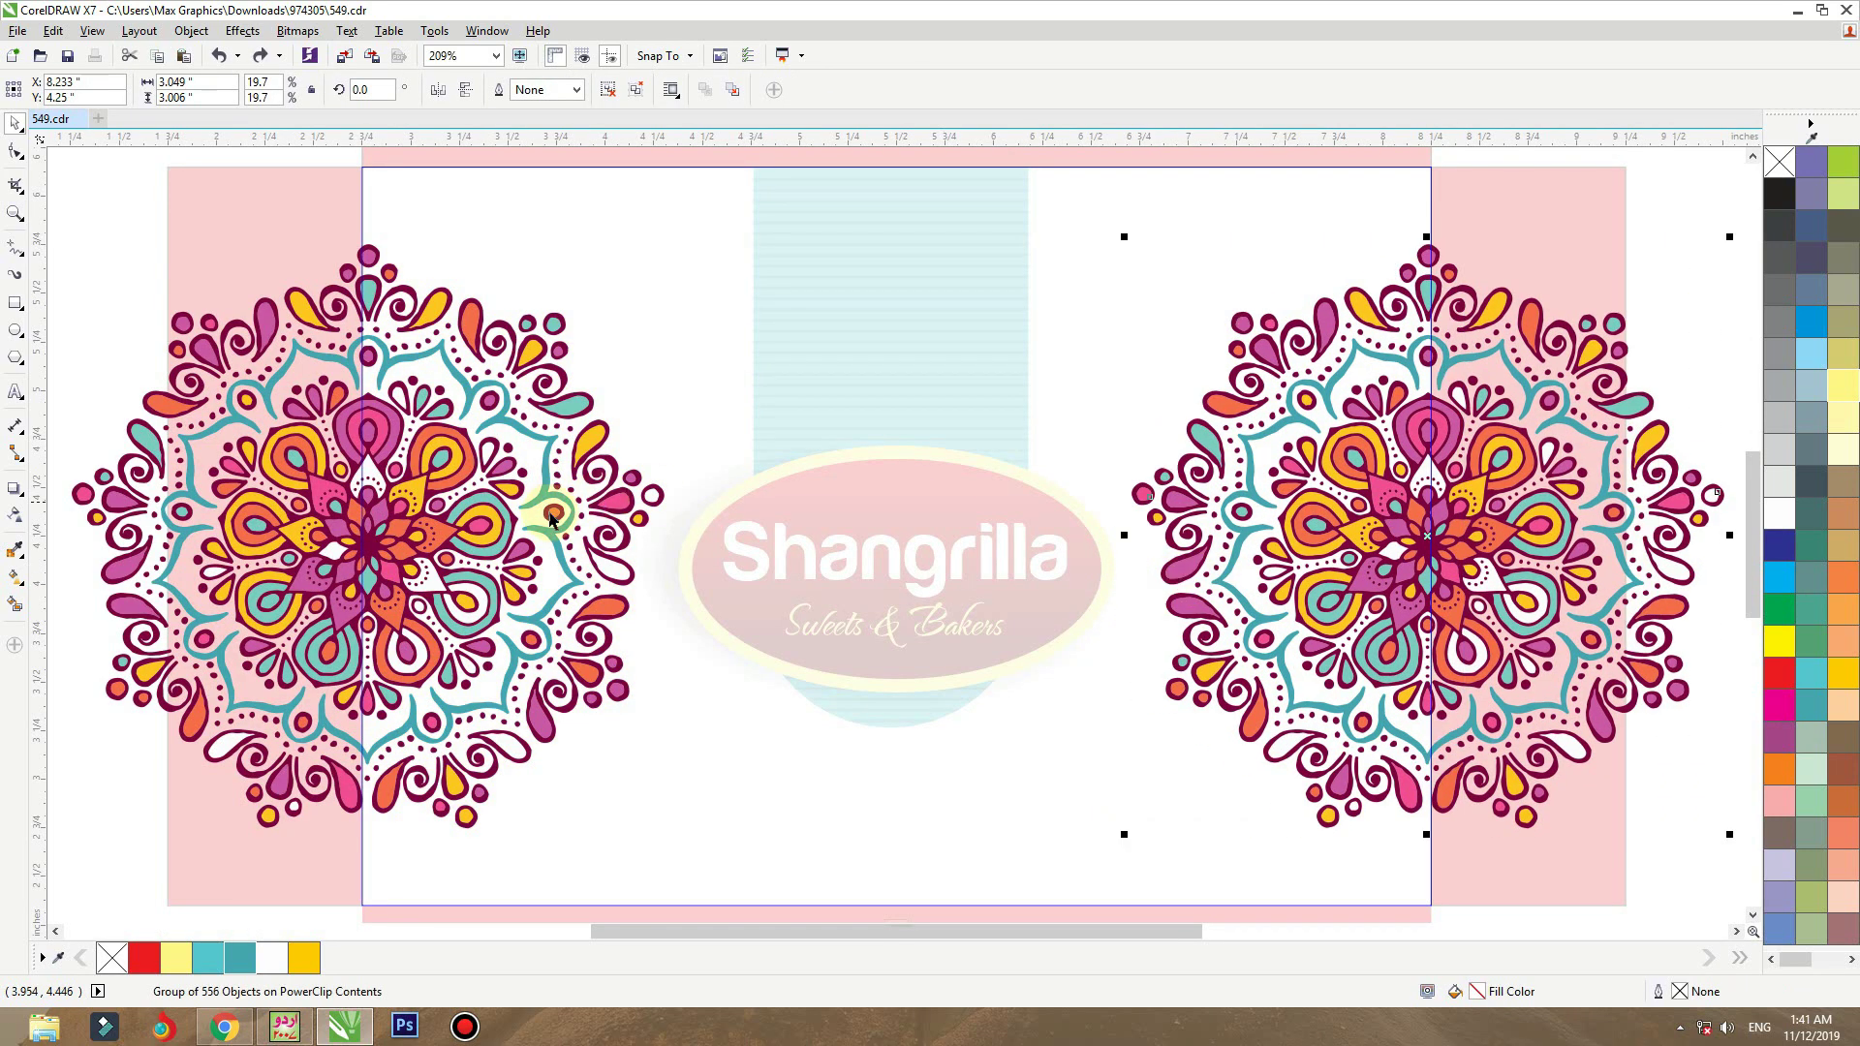
click(569, 432)
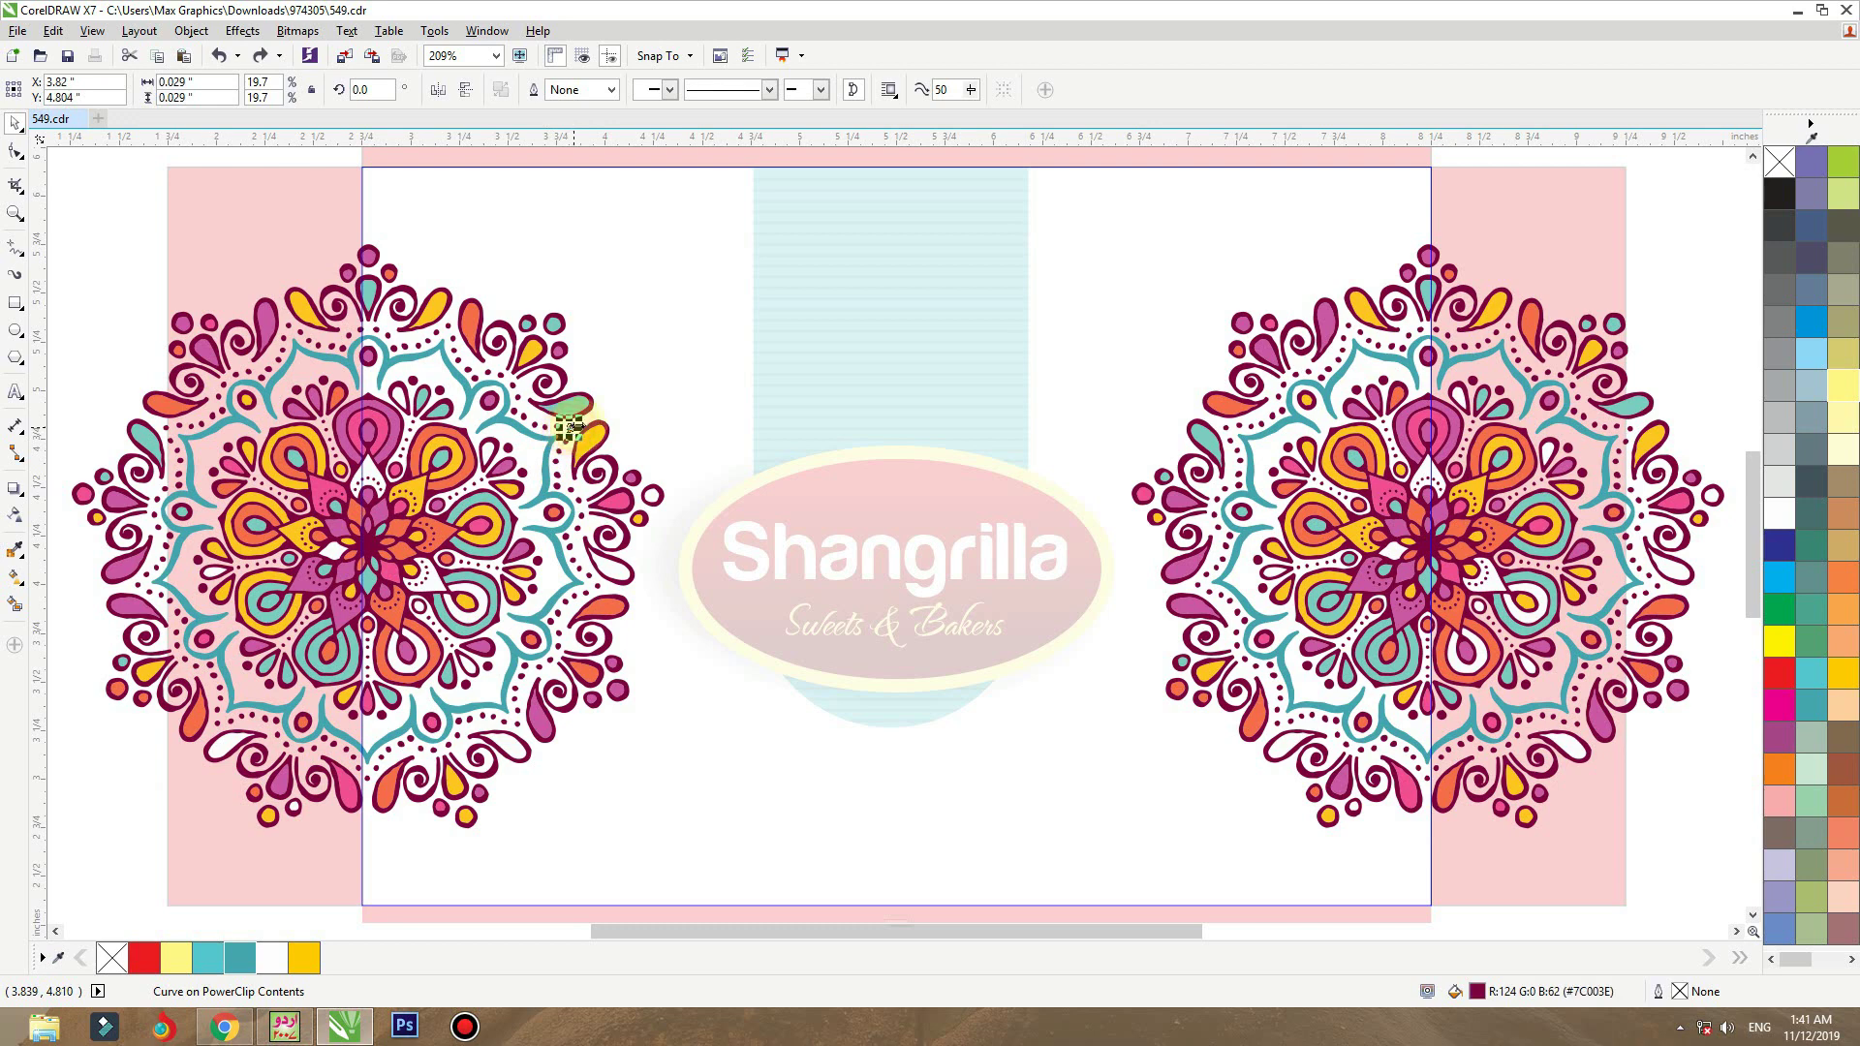
click(635, 377)
click(435, 559)
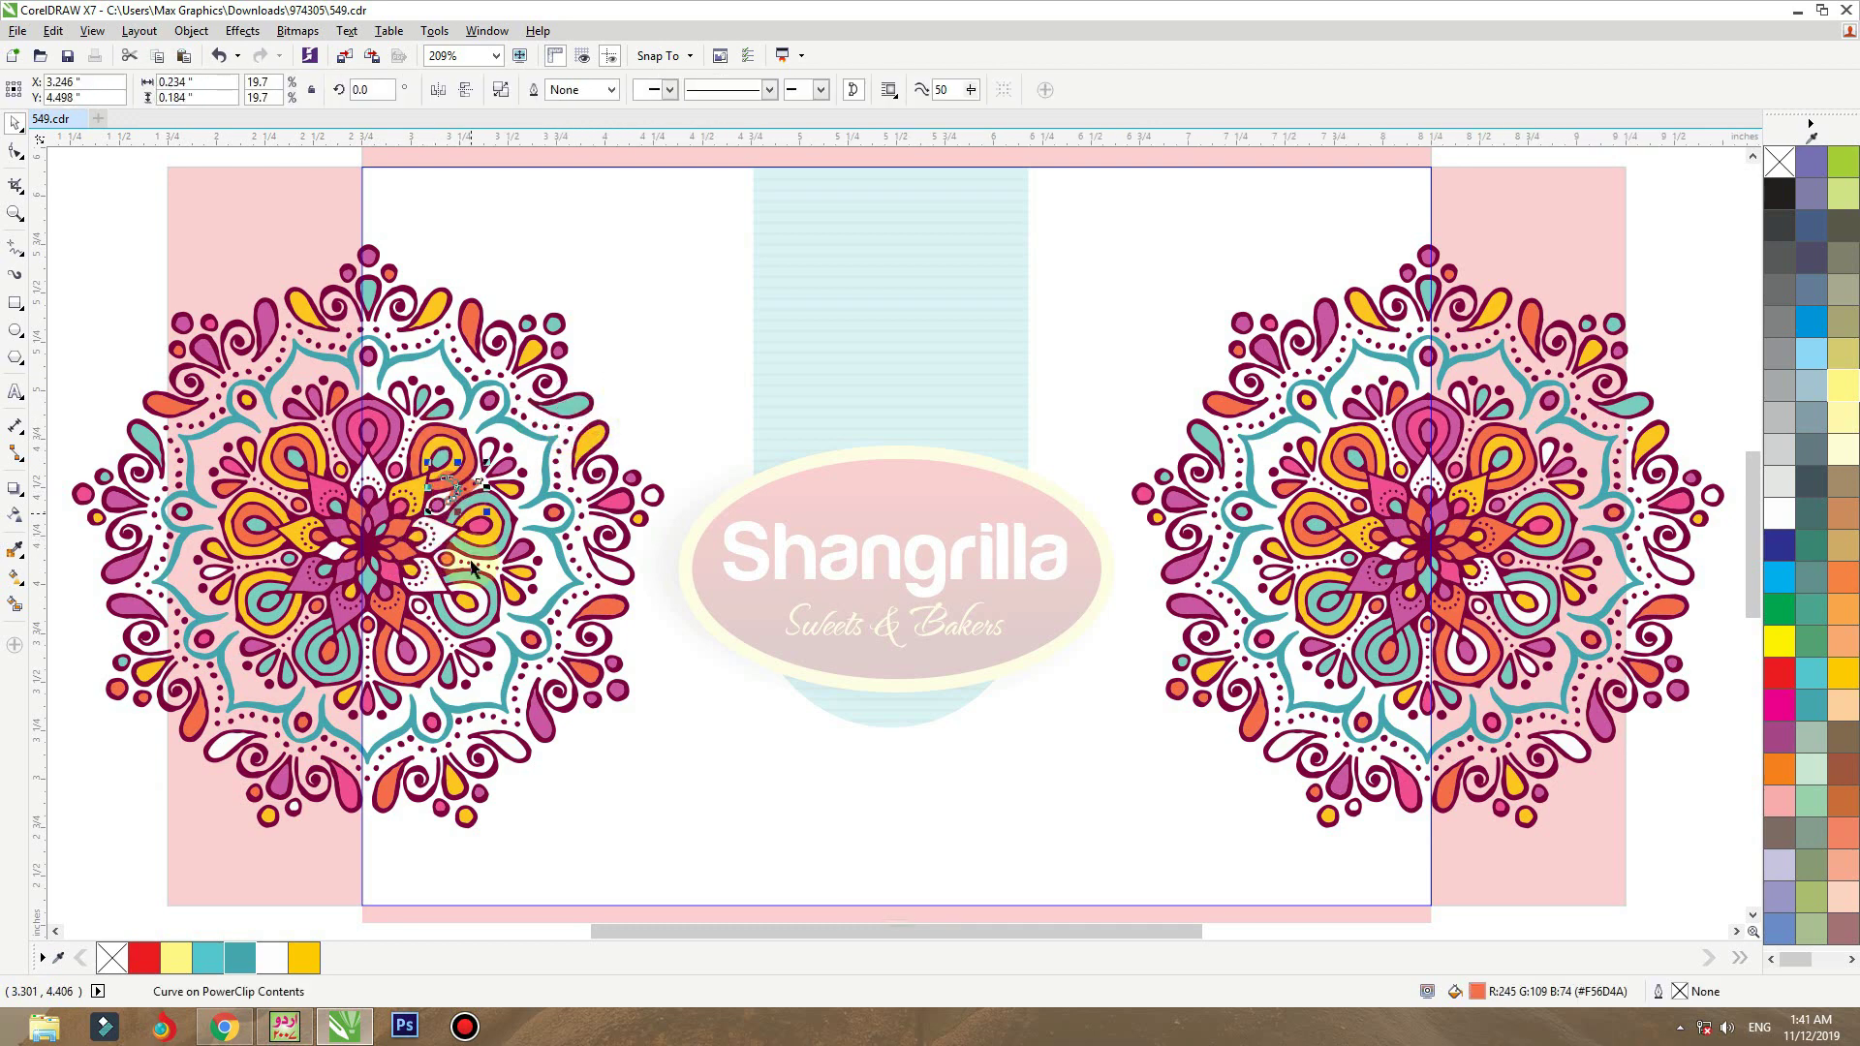
click(135, 345)
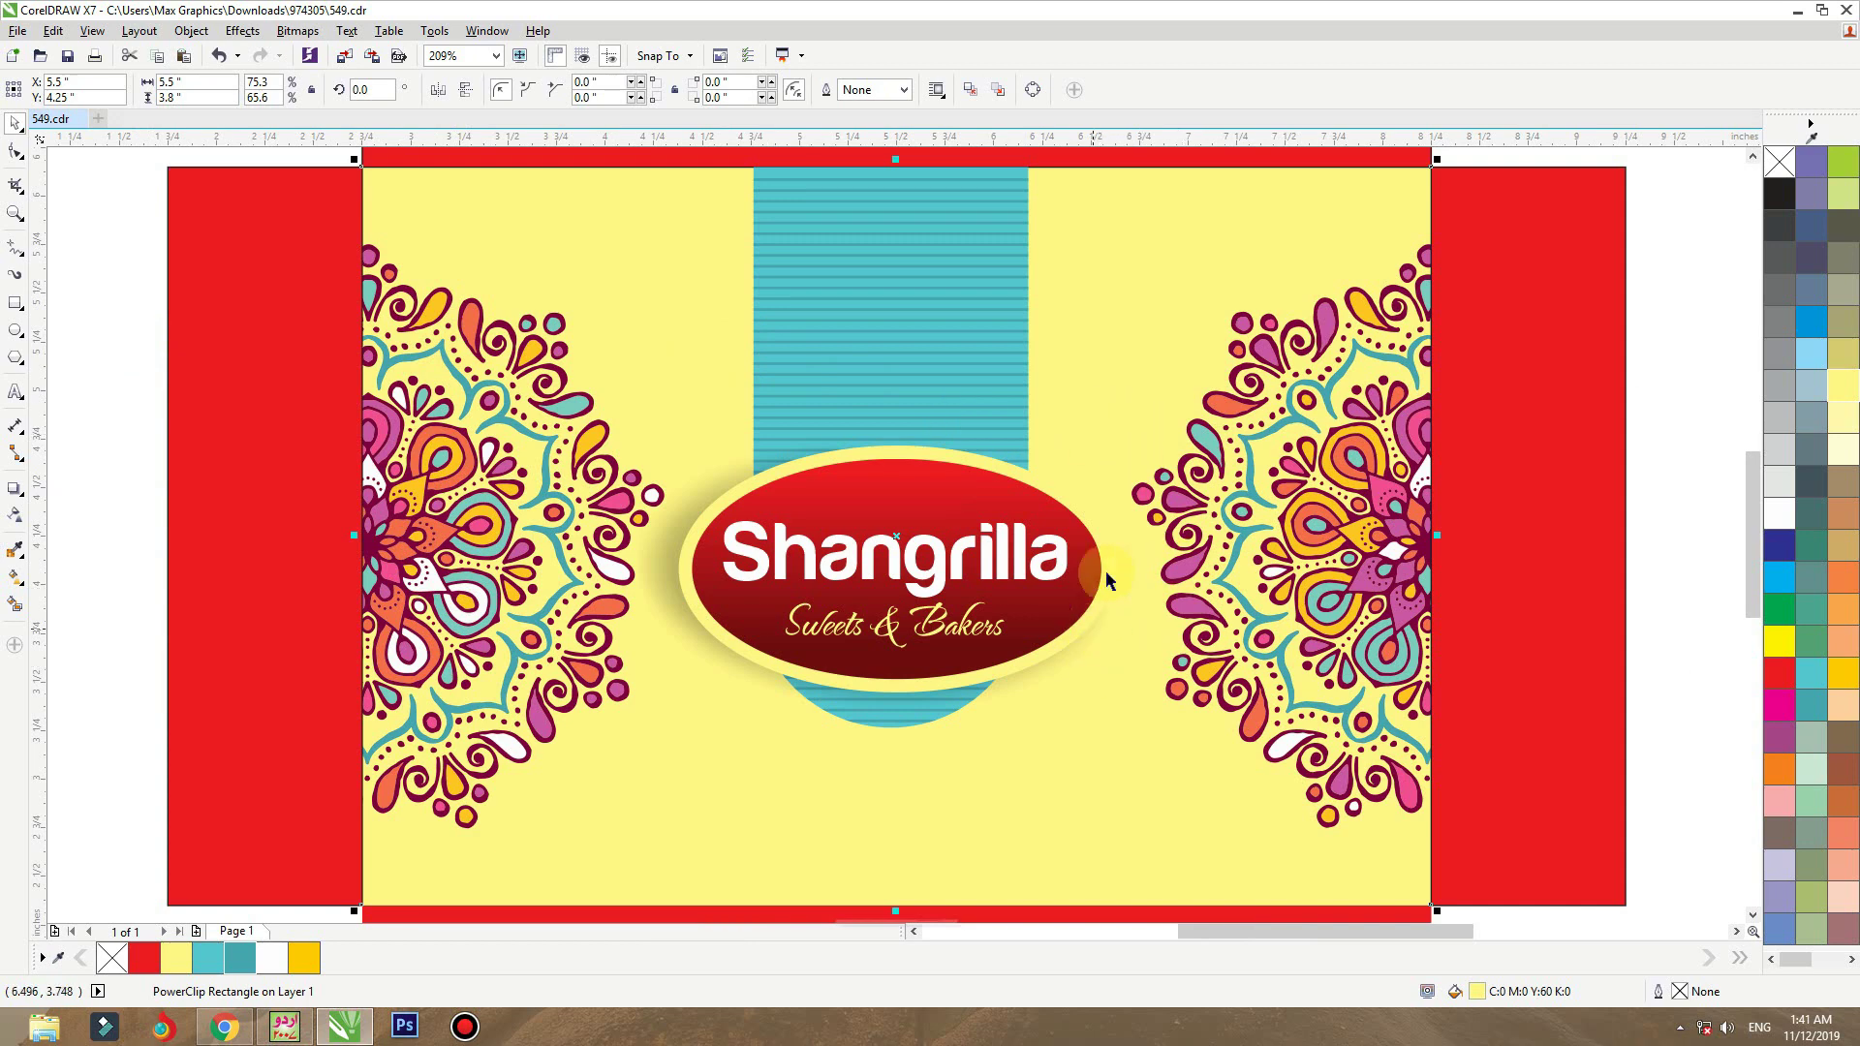
- Shift the address line below the box slightly to the right and fill the bottom flap with light yellow
scroll(1106, 572, down, 2)
click(1170, 766)
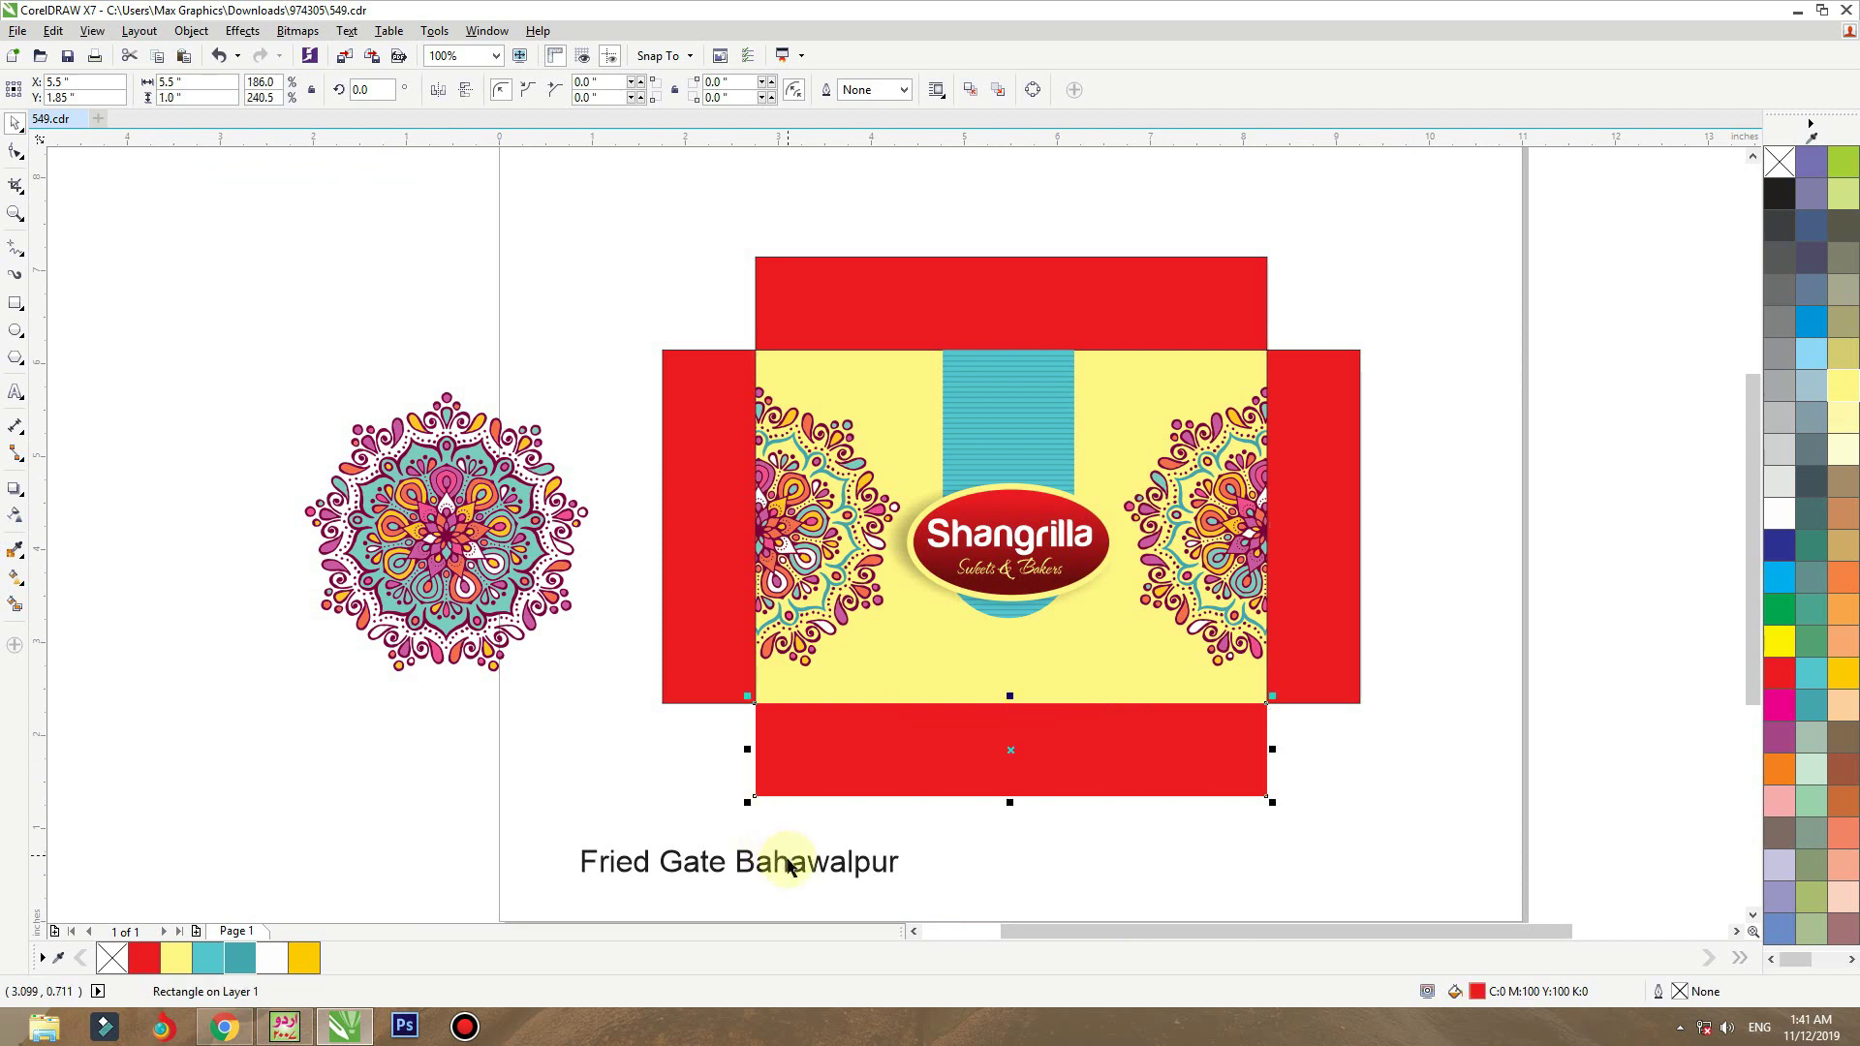
drag(788, 865, 875, 870)
click(898, 780)
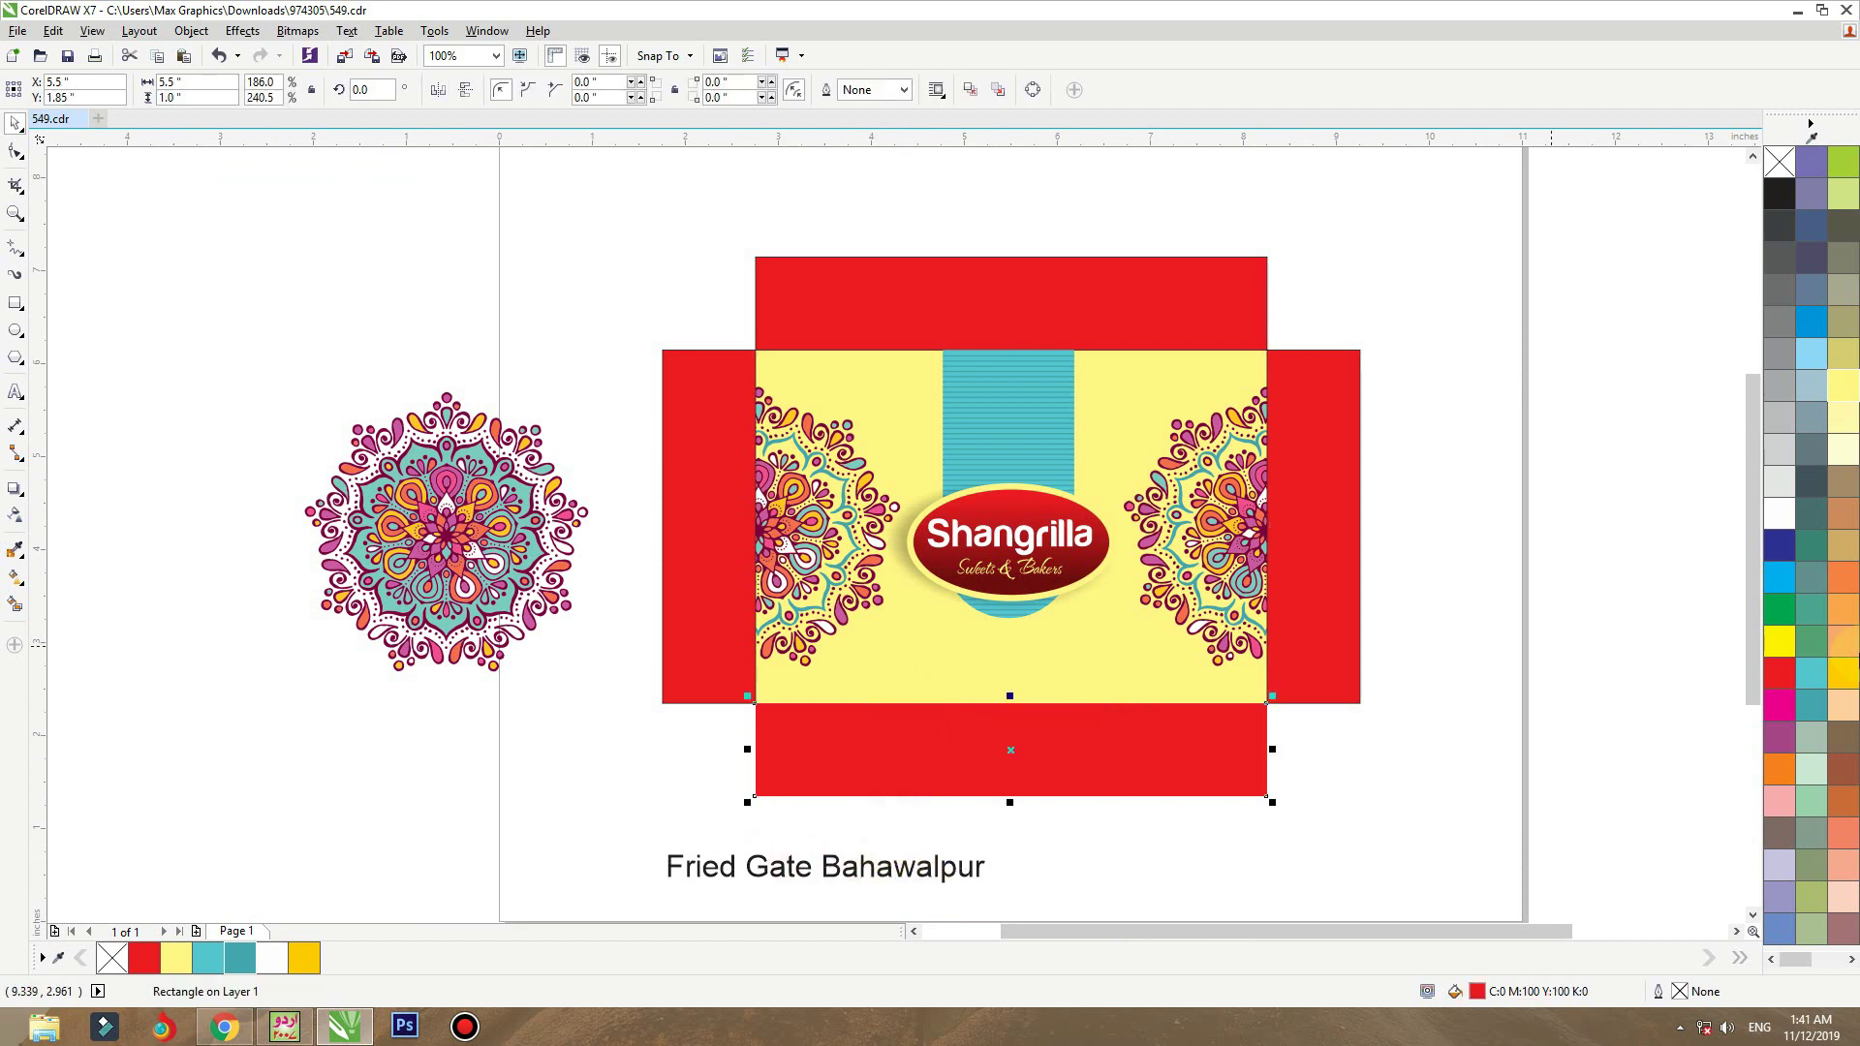
click(1843, 390)
click(1594, 445)
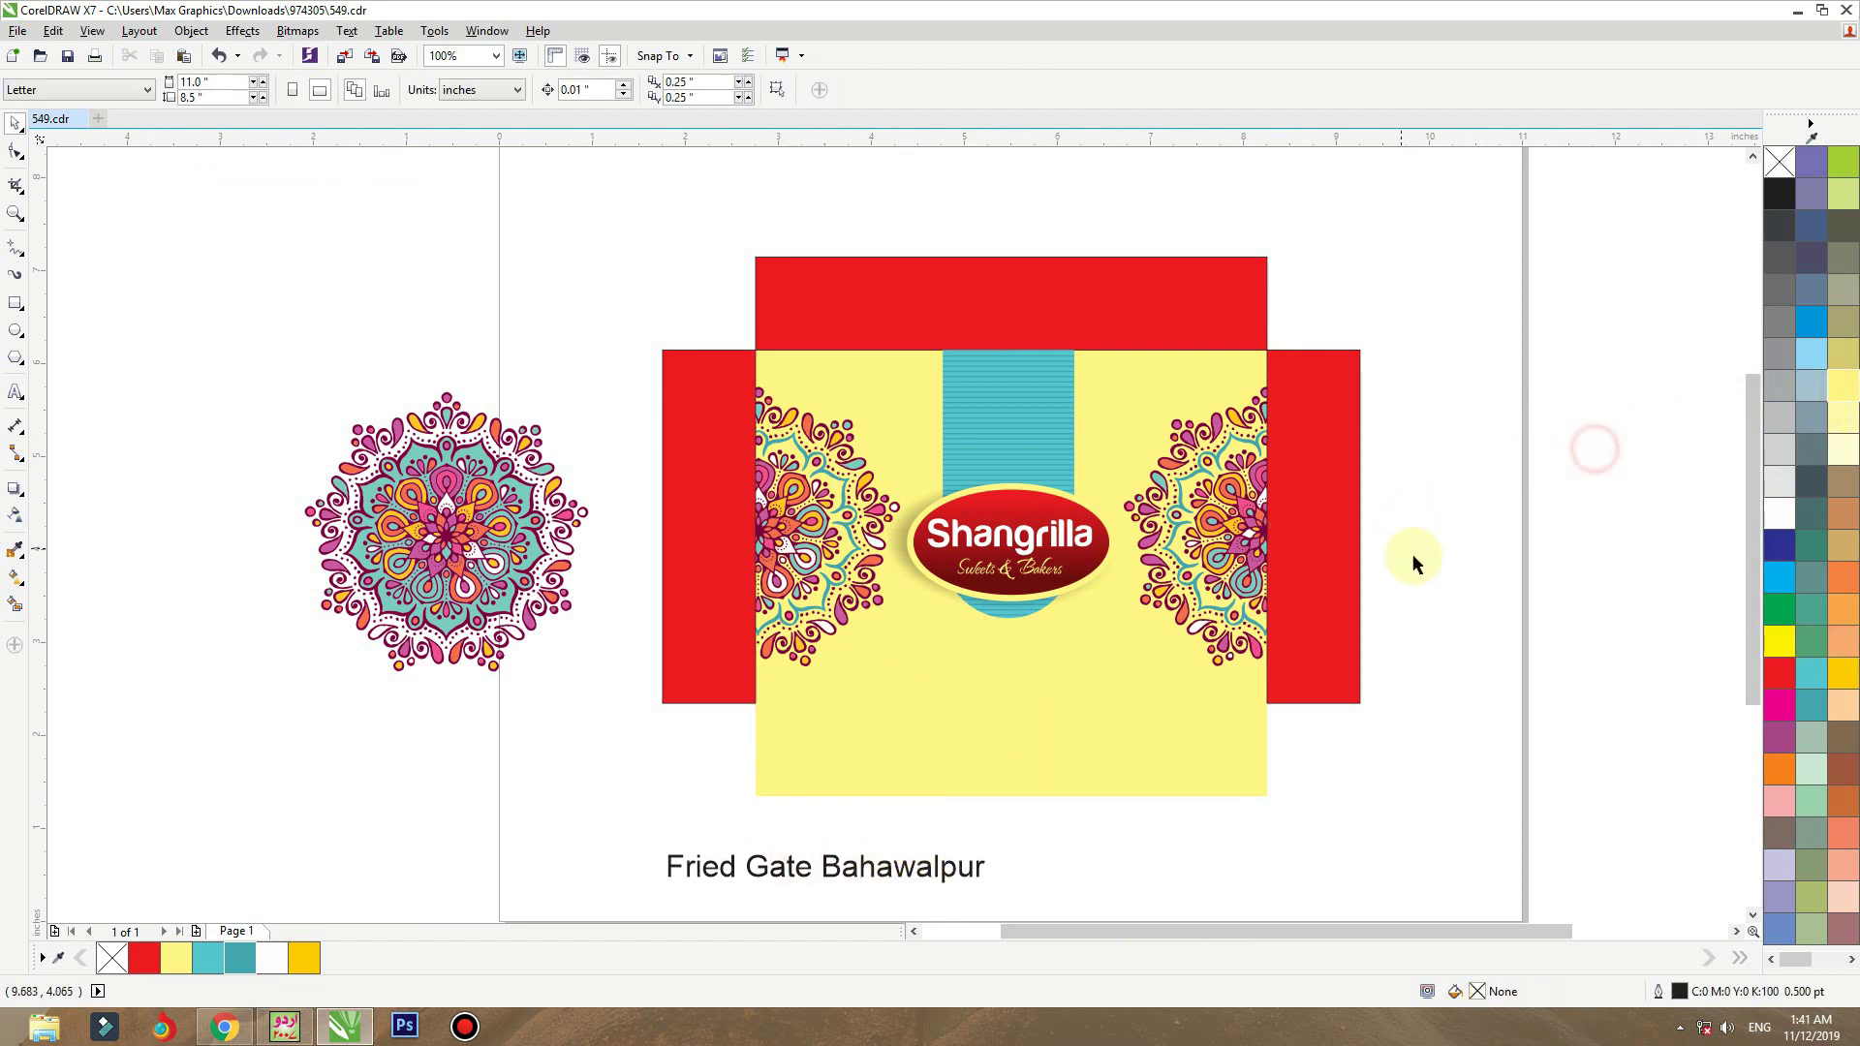
- Make a reduced copy of the Shangrilla oval badge, scaled to about 56%
key(F2)
drag(1415, 594, 528, 851)
click(966, 605)
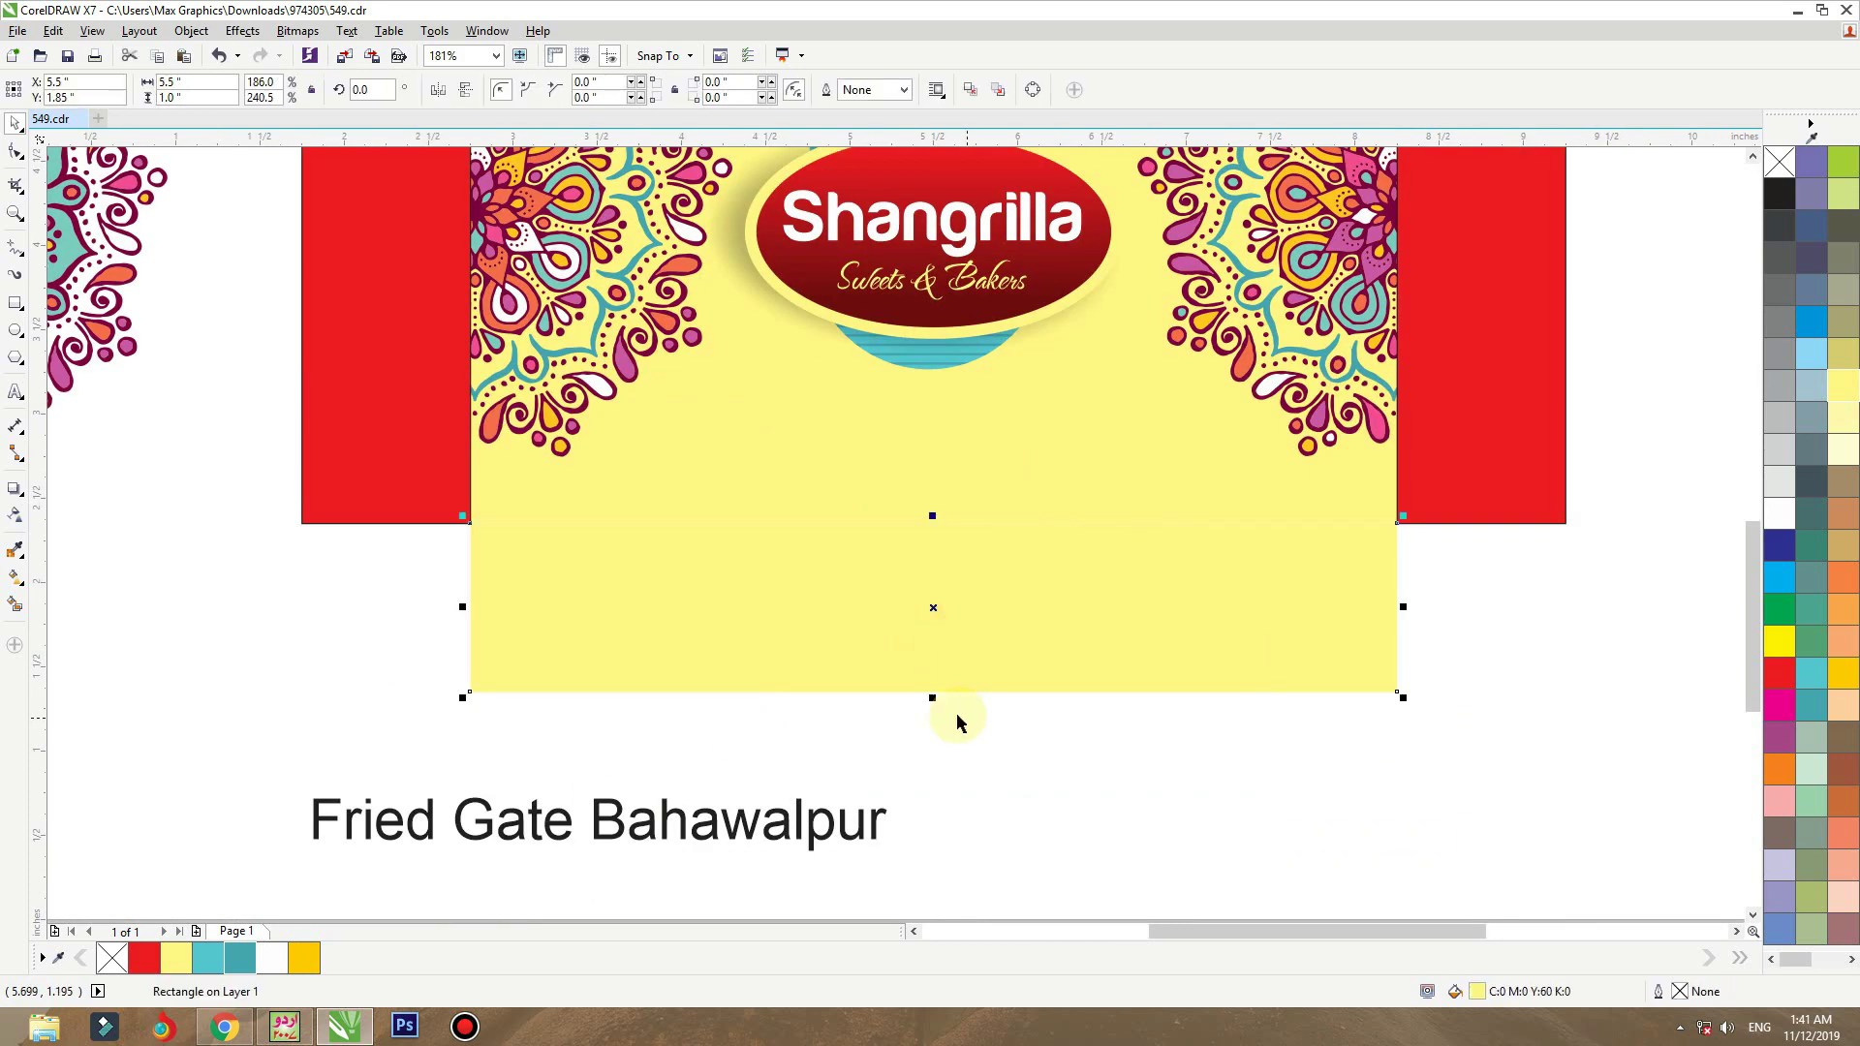
click(651, 832)
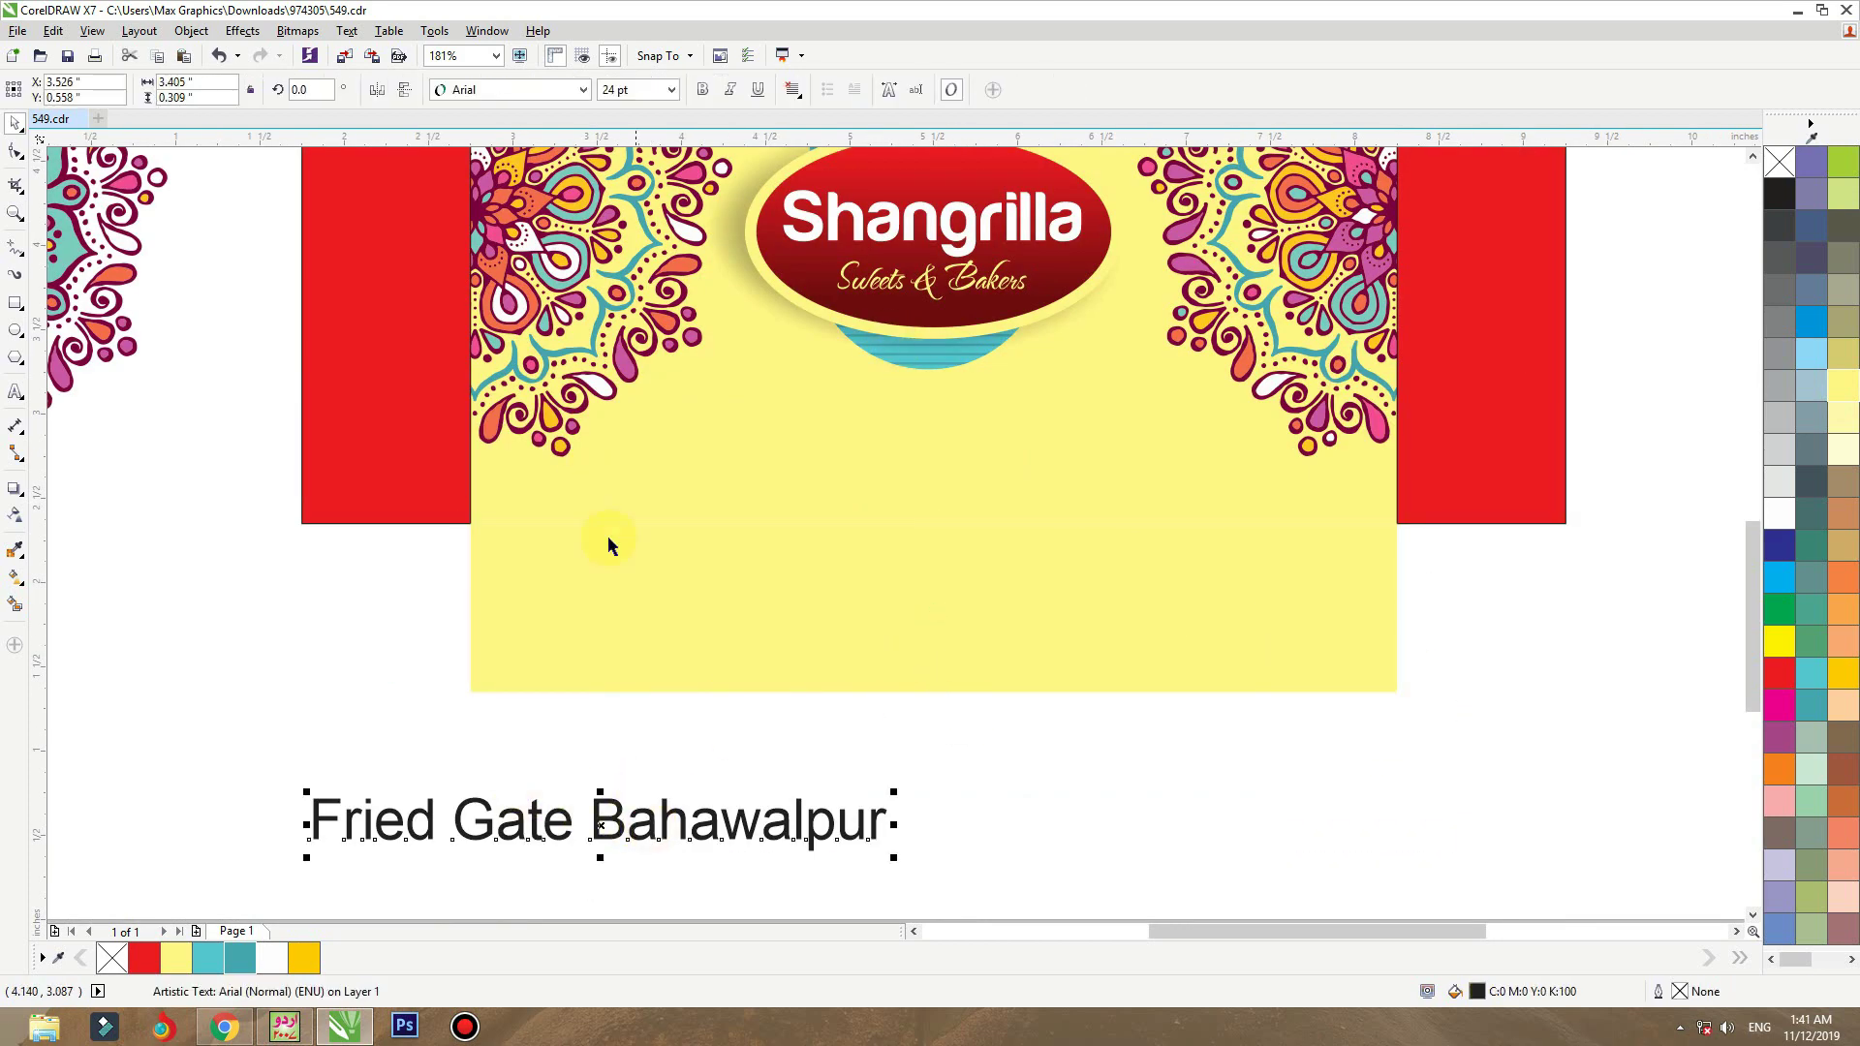
scroll(1249, 554, down, 3)
drag(909, 477, 911, 490)
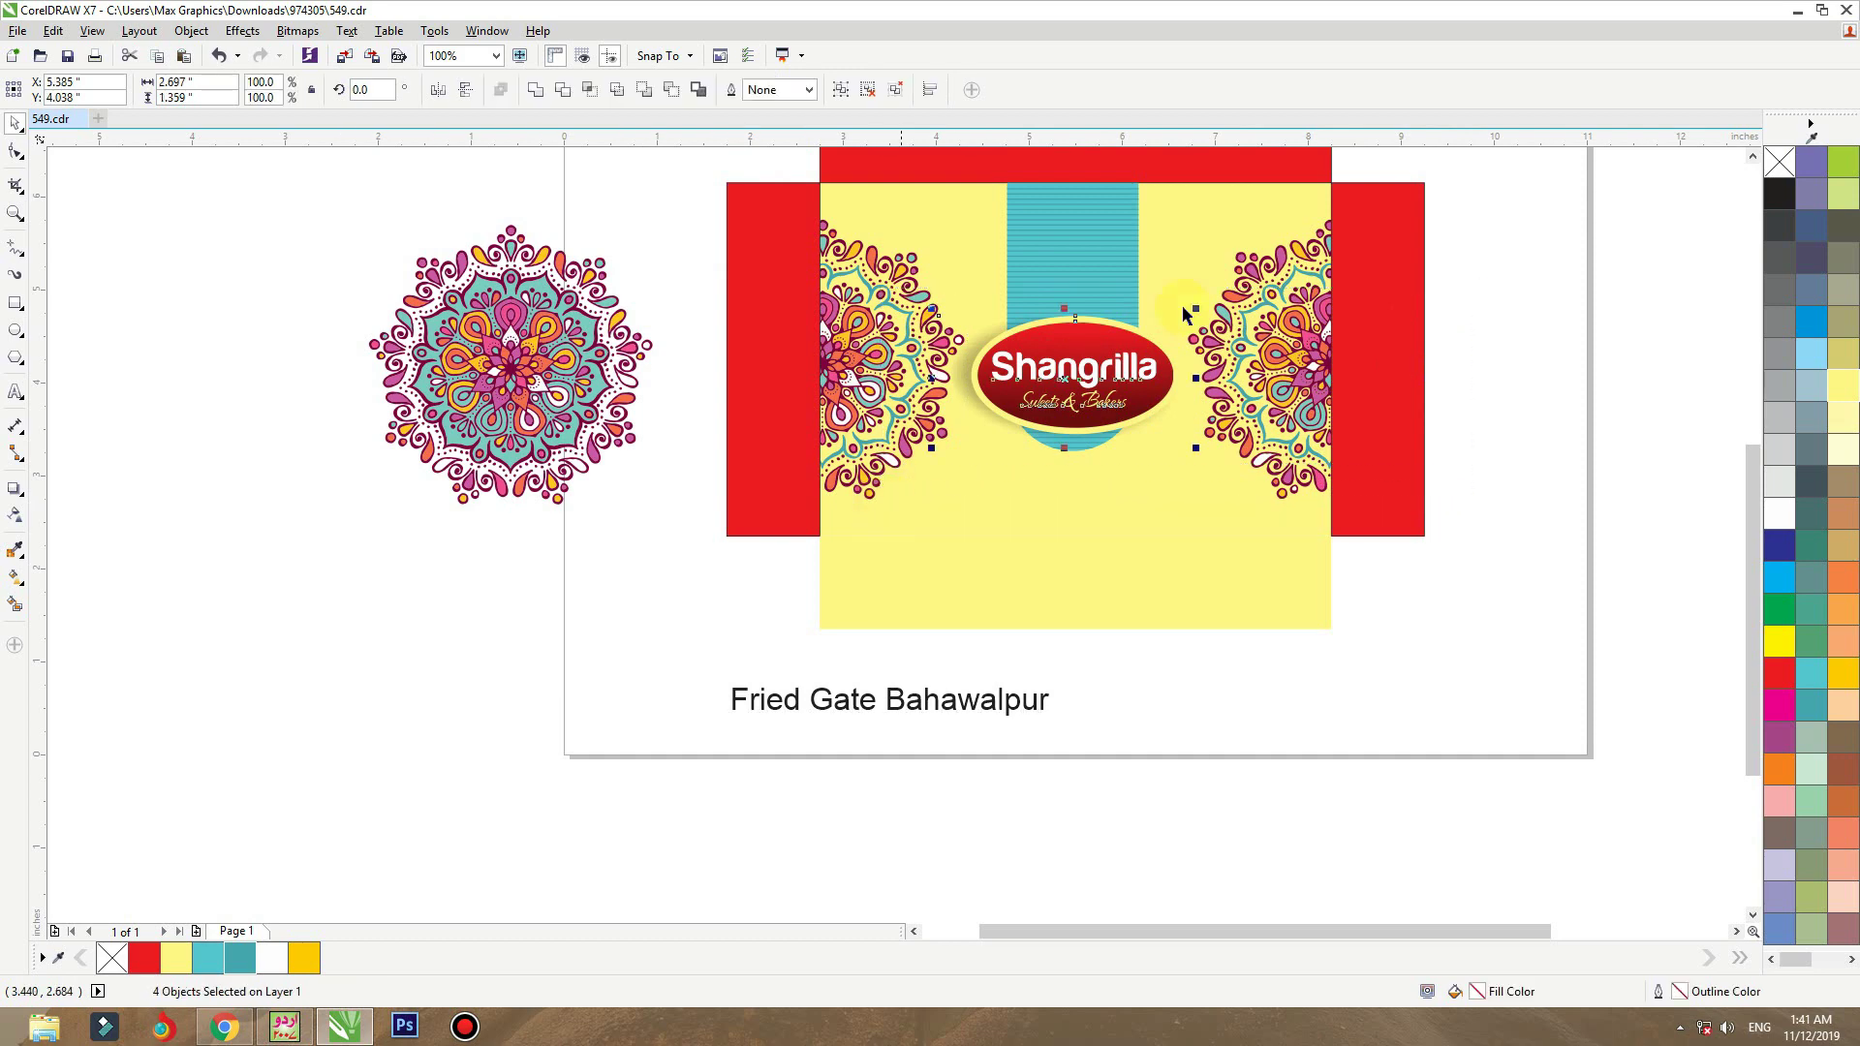
drag(1193, 308, 1083, 359)
right_click(1083, 358)
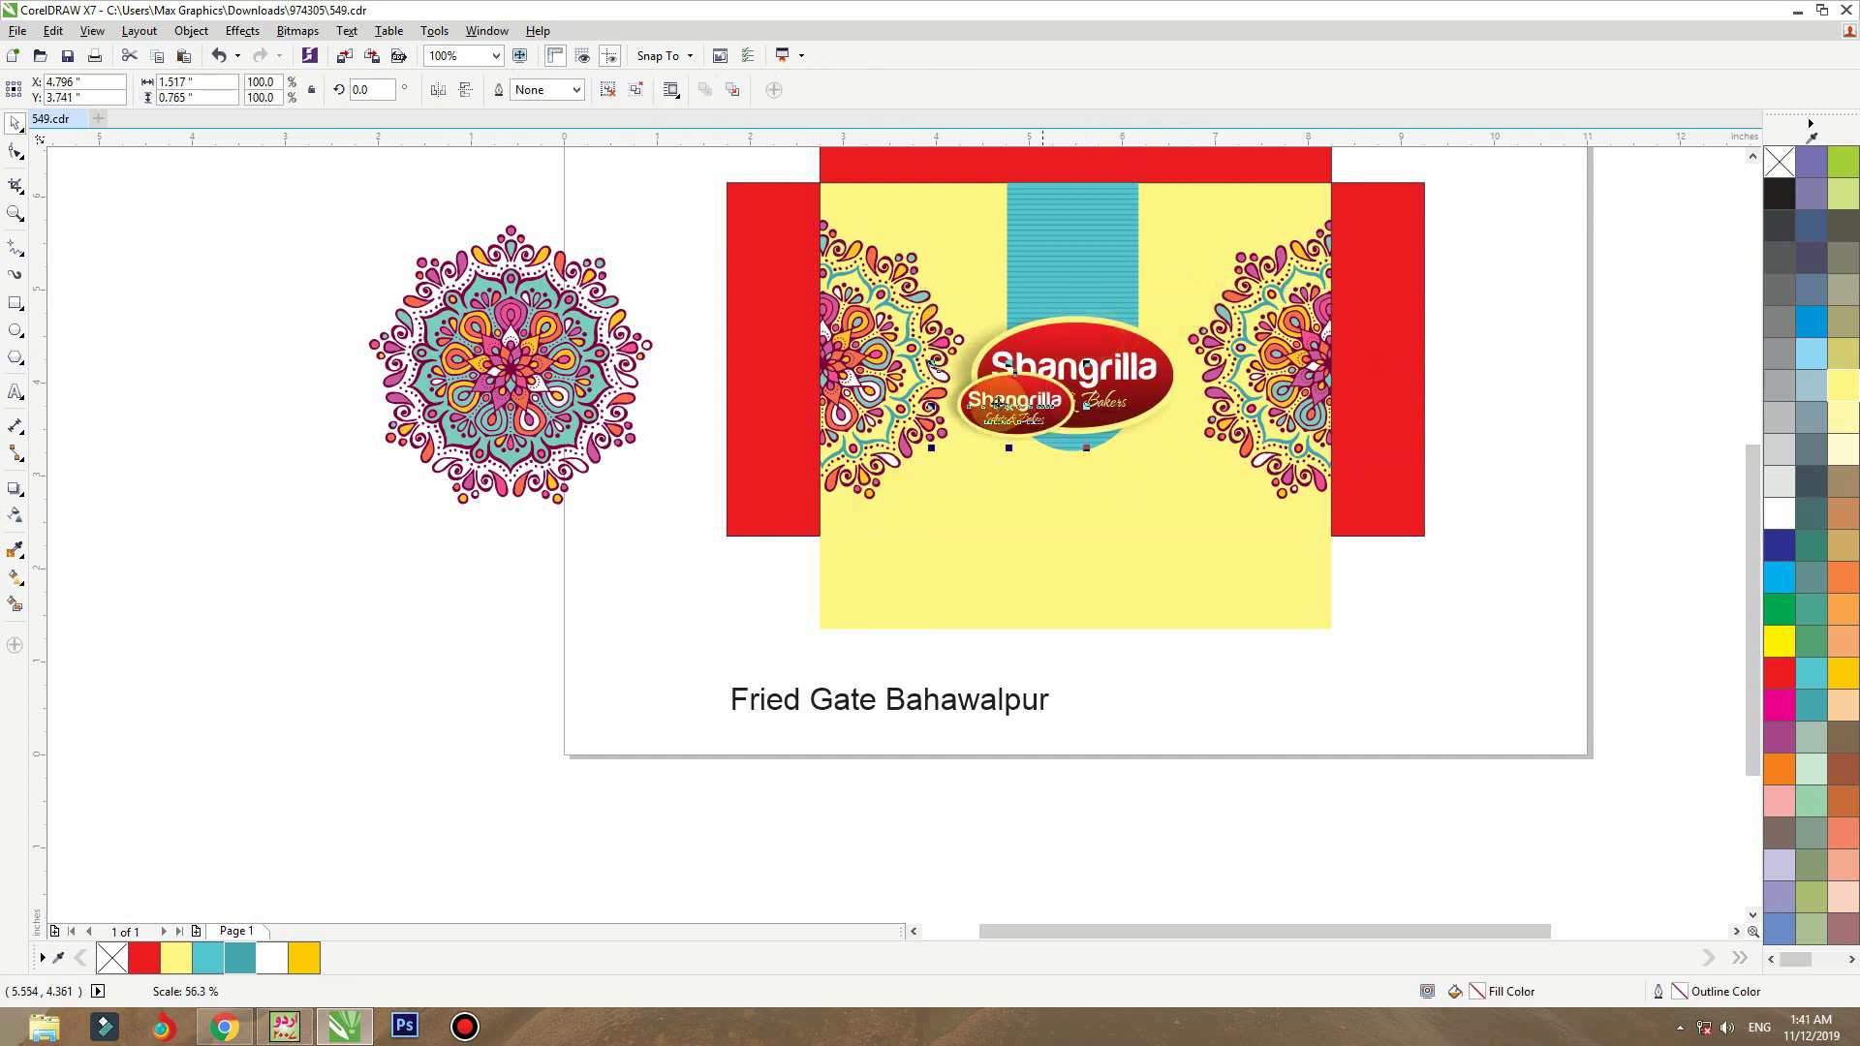
- Place the small badge copy at the left end of the yellow bottom flap, vertically centred by eye
drag(997, 416, 901, 584)
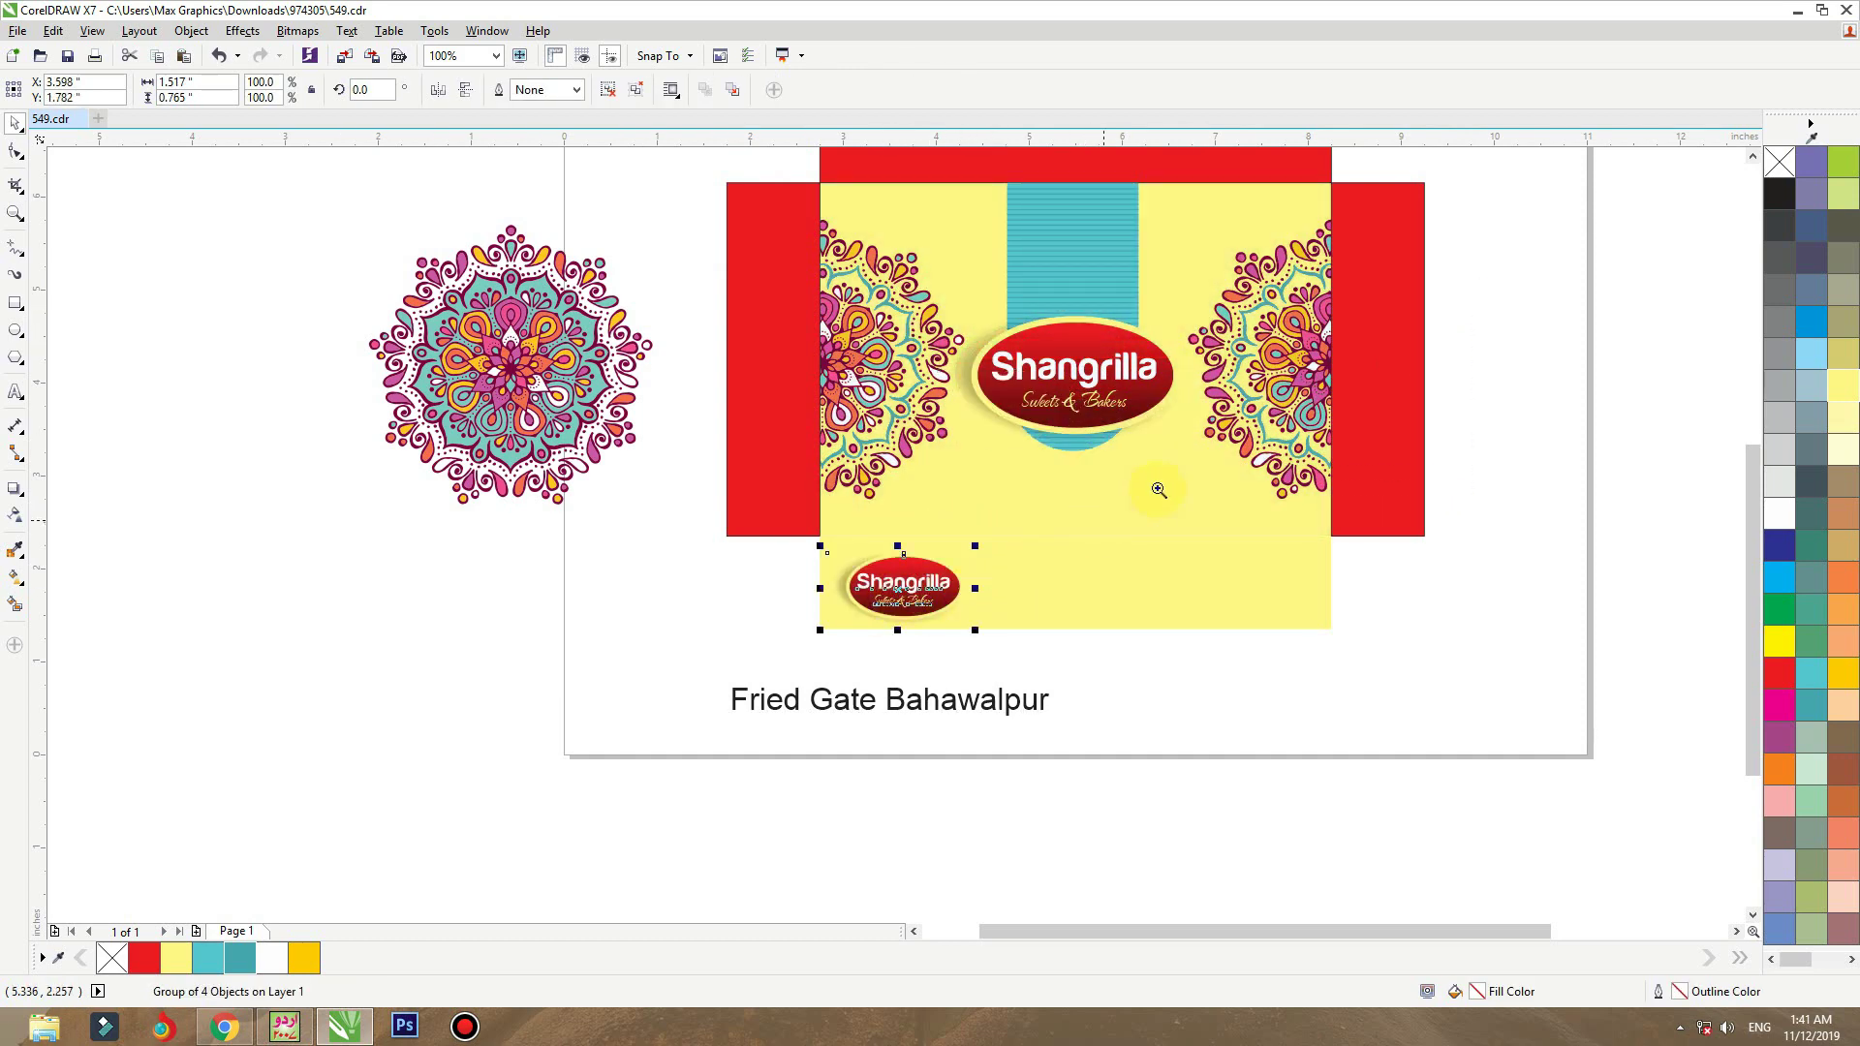
scroll(1108, 656, up, 4)
click(1000, 706)
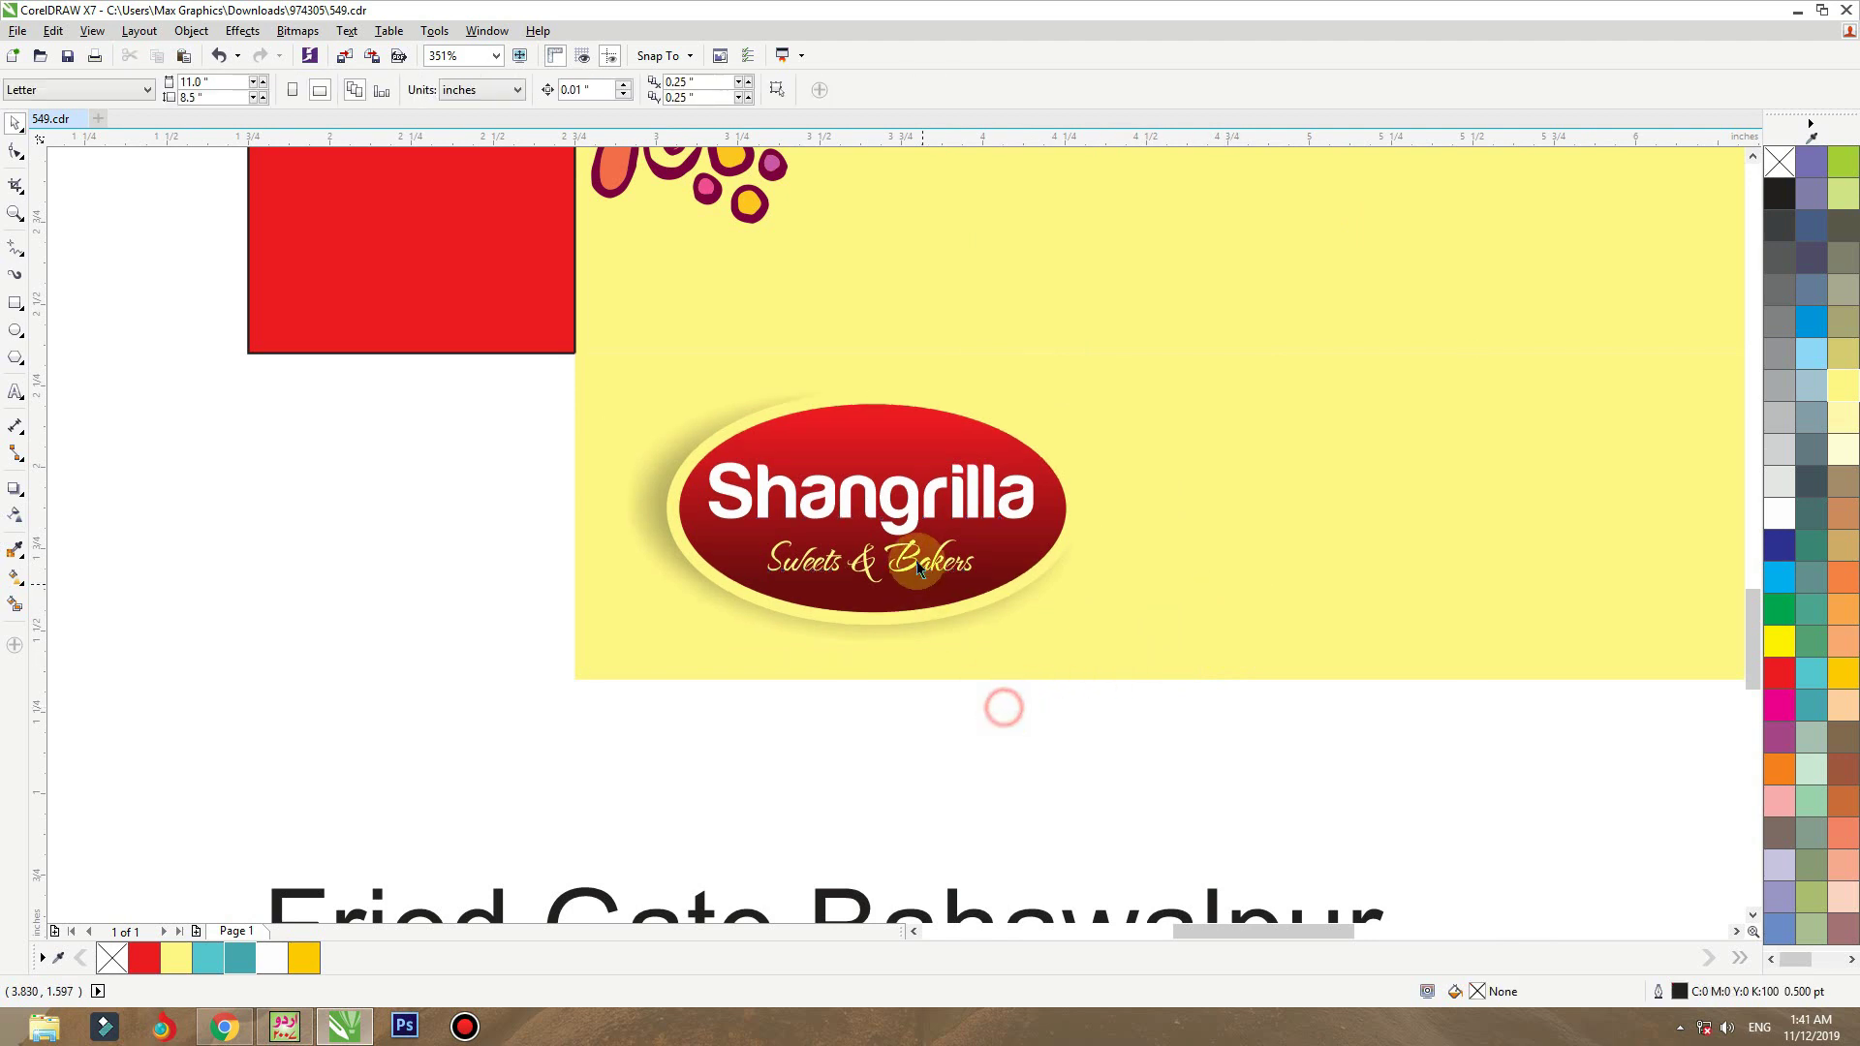
drag(783, 576, 783, 571)
scroll(783, 571, down, 3)
- Recolour the address line below the box to sea green and set its font to Harabara
click(959, 772)
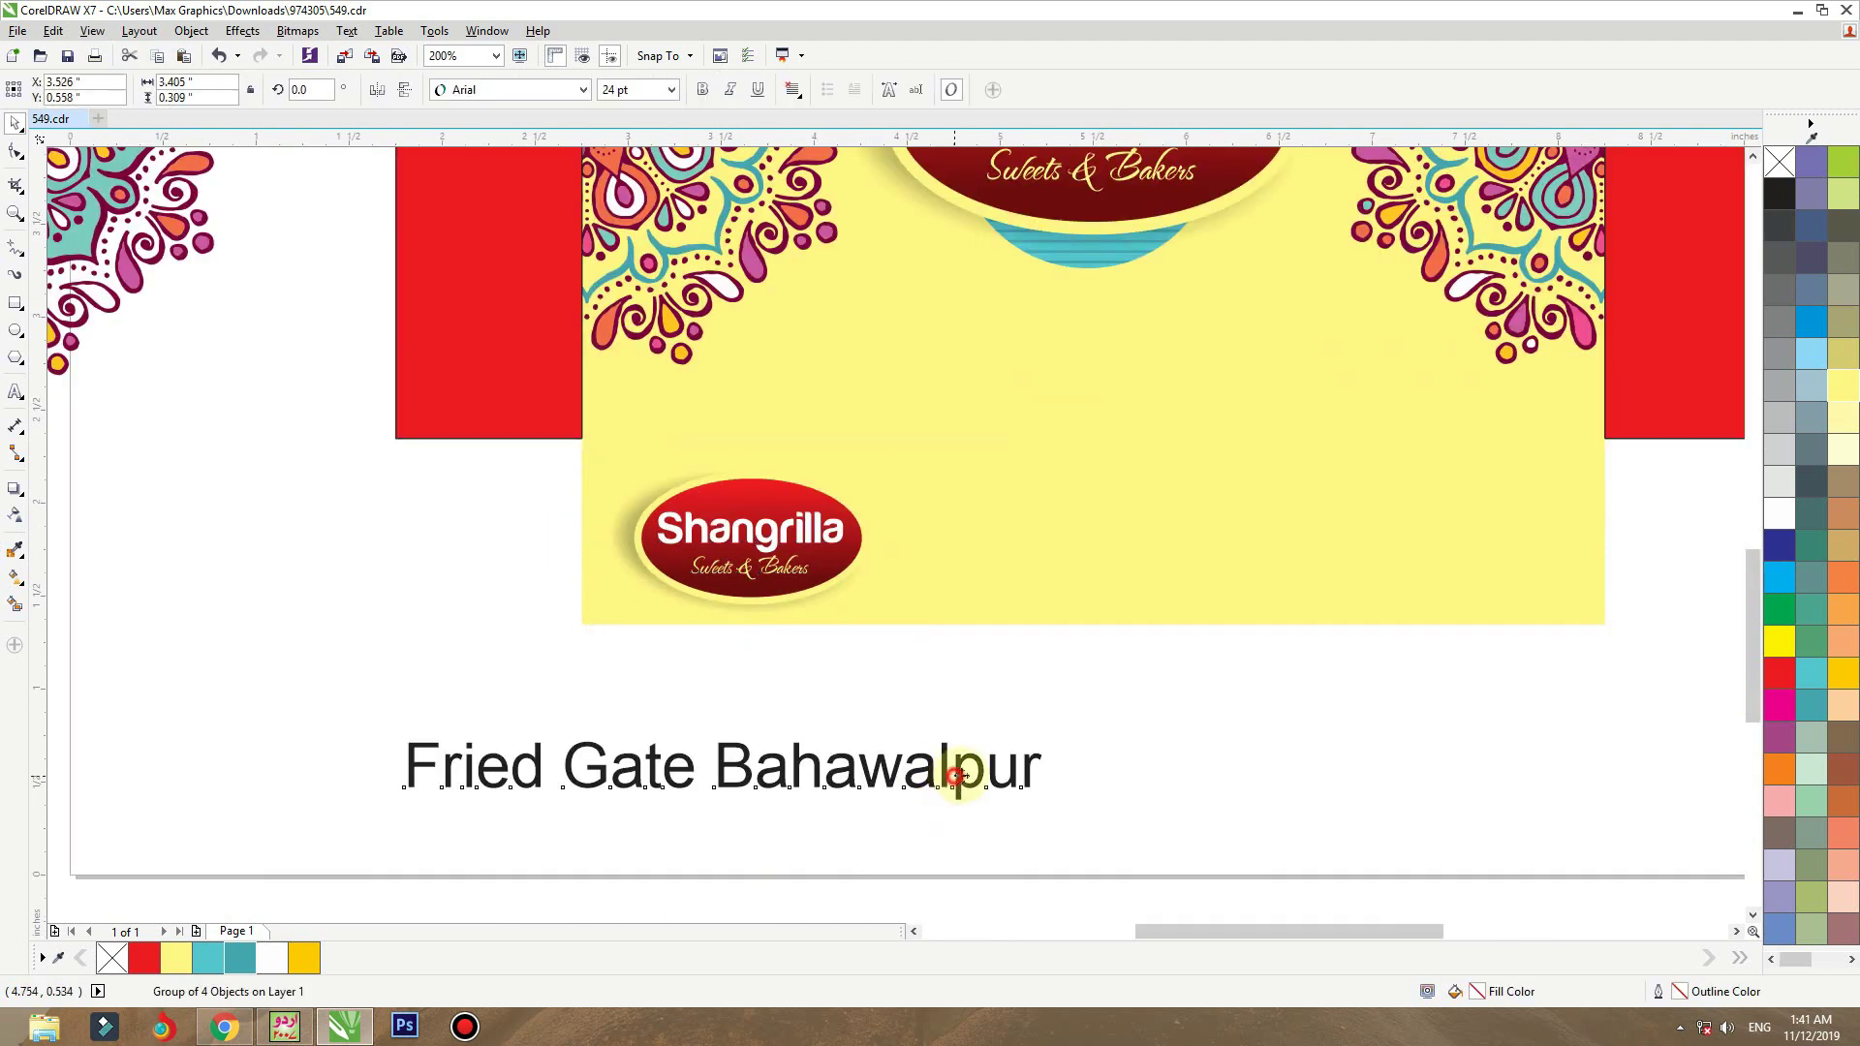
click(238, 962)
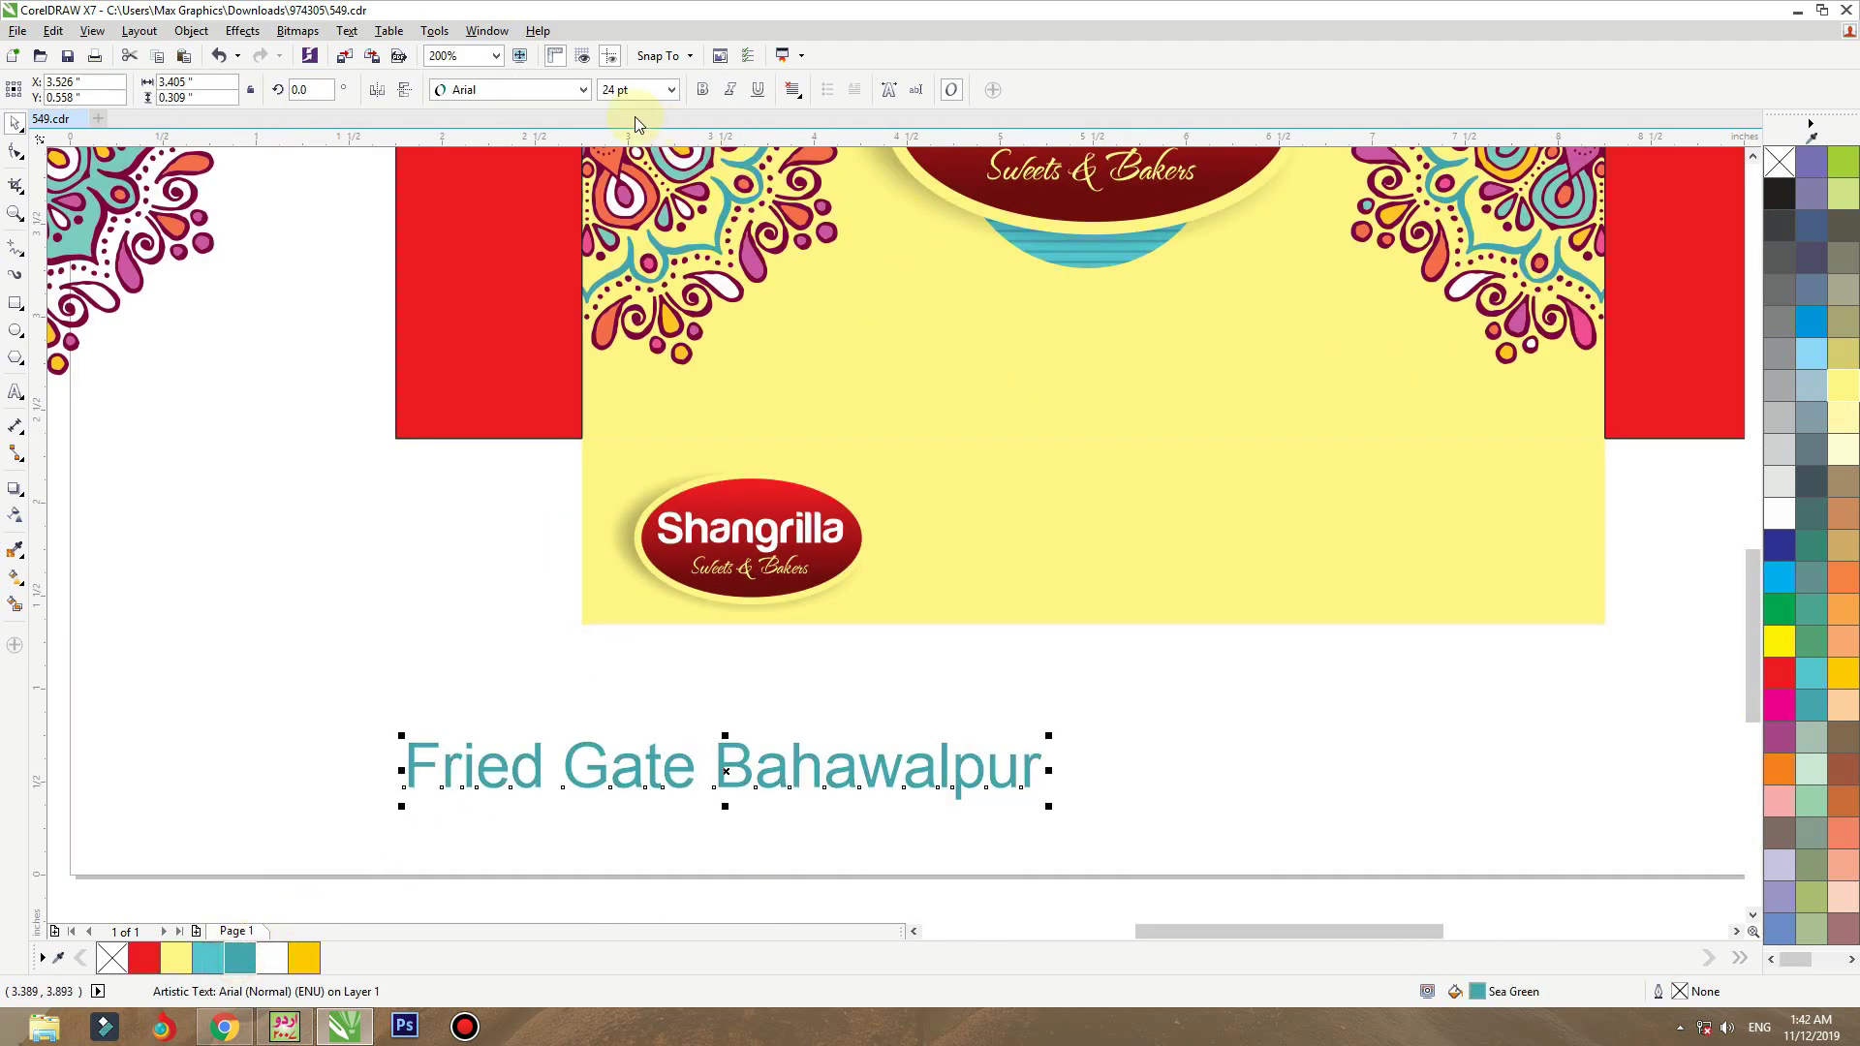
click(511, 91)
click(506, 161)
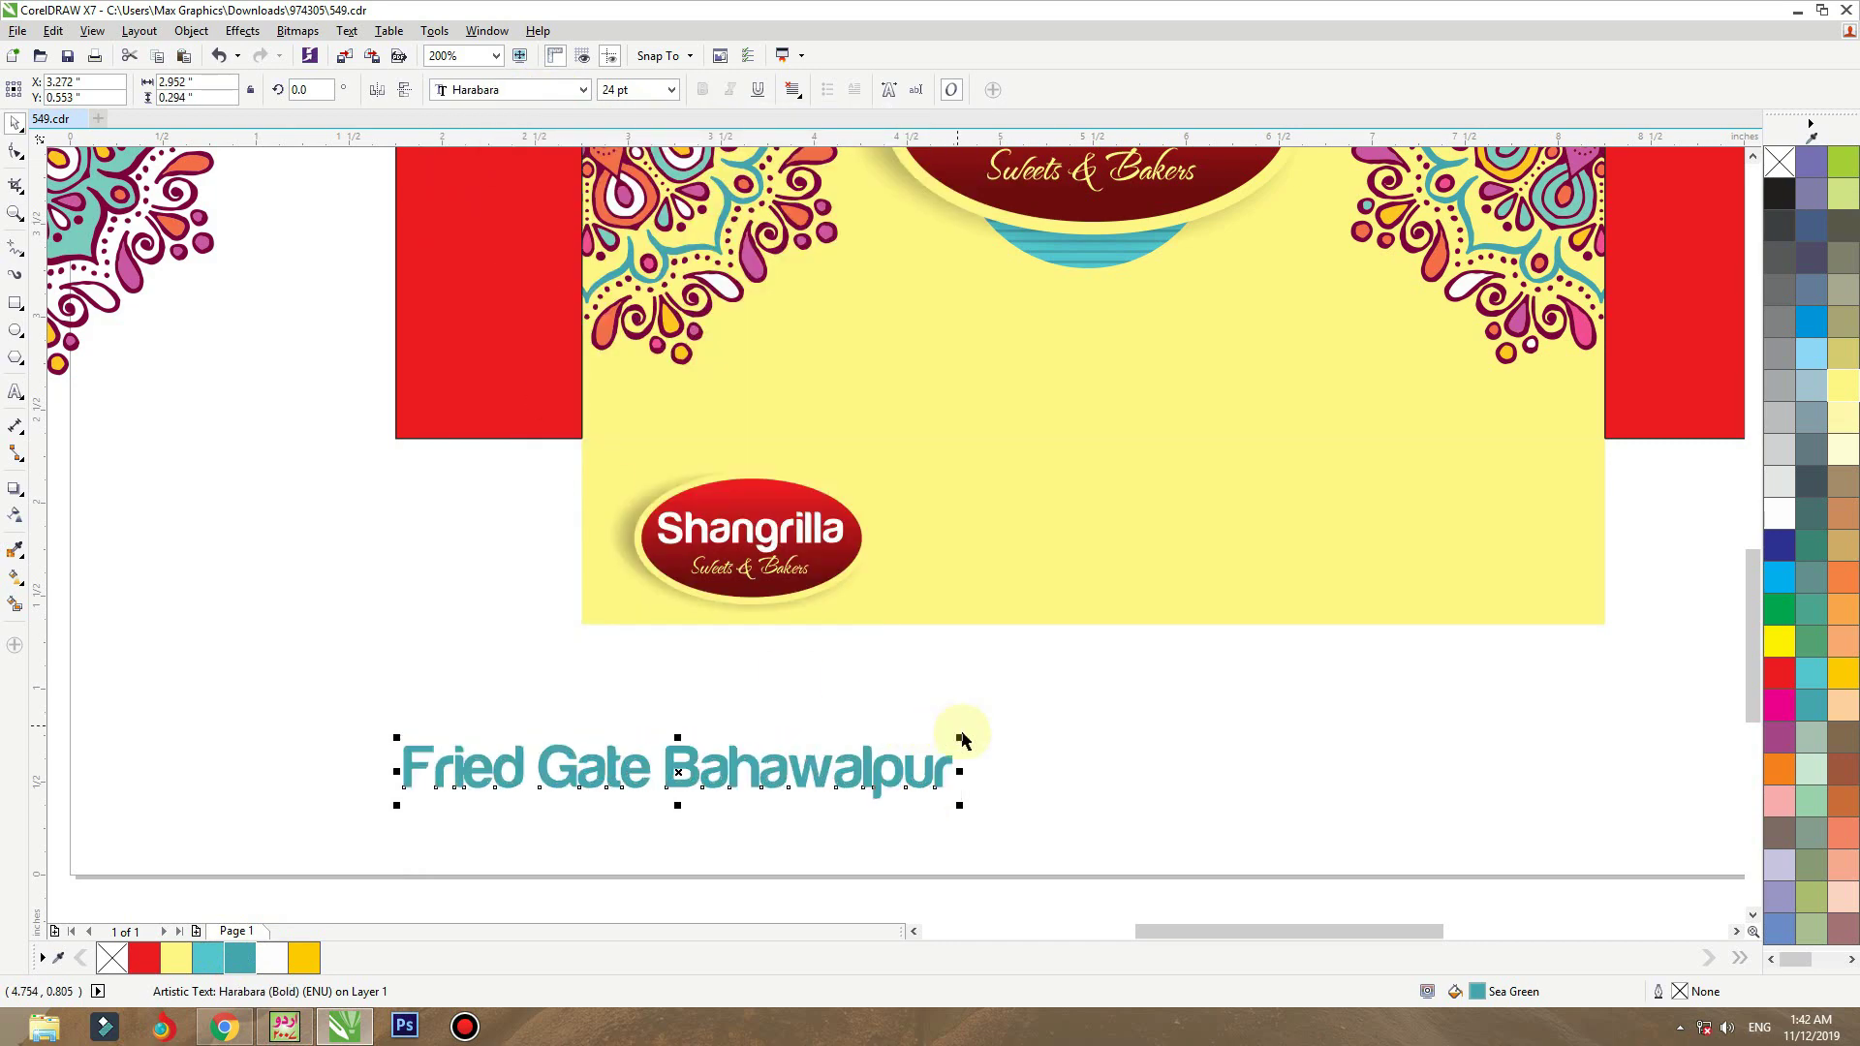
- Shrink the address line and place it in the lower right corner of the bottom flap
drag(960, 738, 1523, 587)
click(1559, 511)
scroll(1260, 581, down, 2)
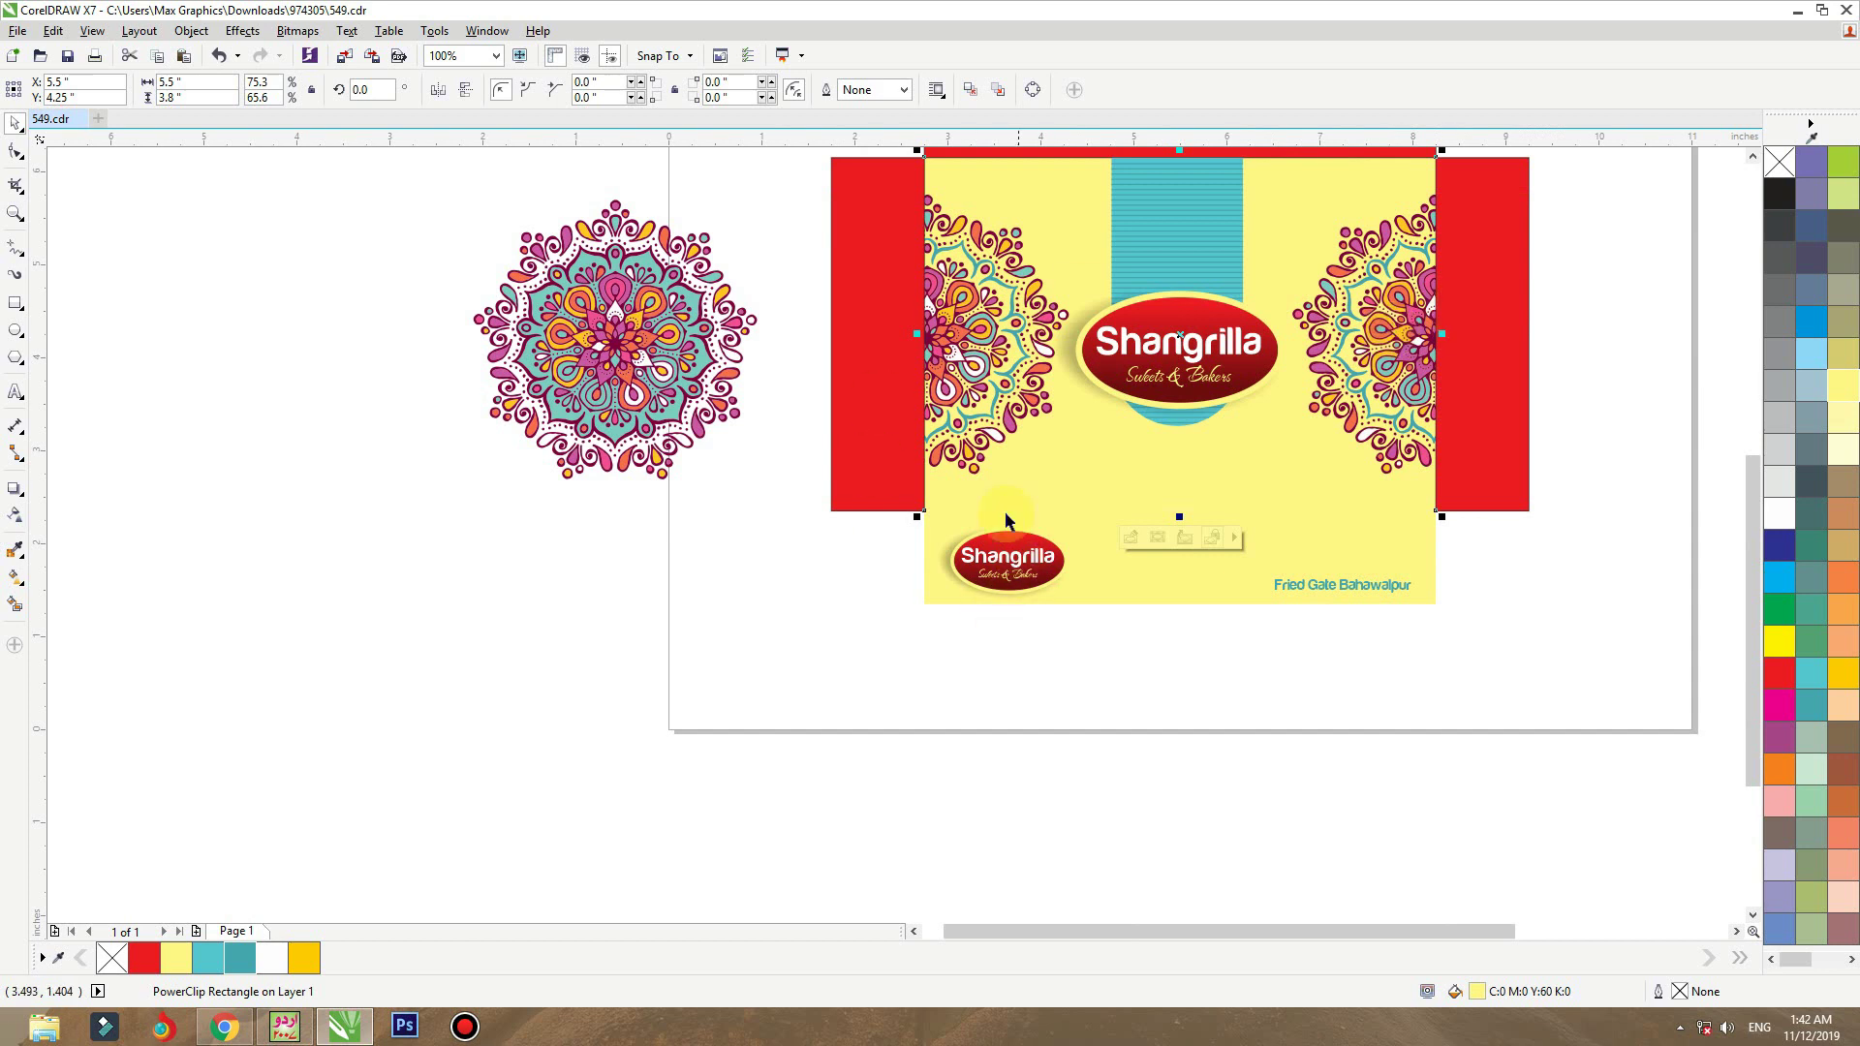
- Copy the small badge outside the box, rotate it 90 degrees, and mirror it horizontally and vertically
click(872, 436)
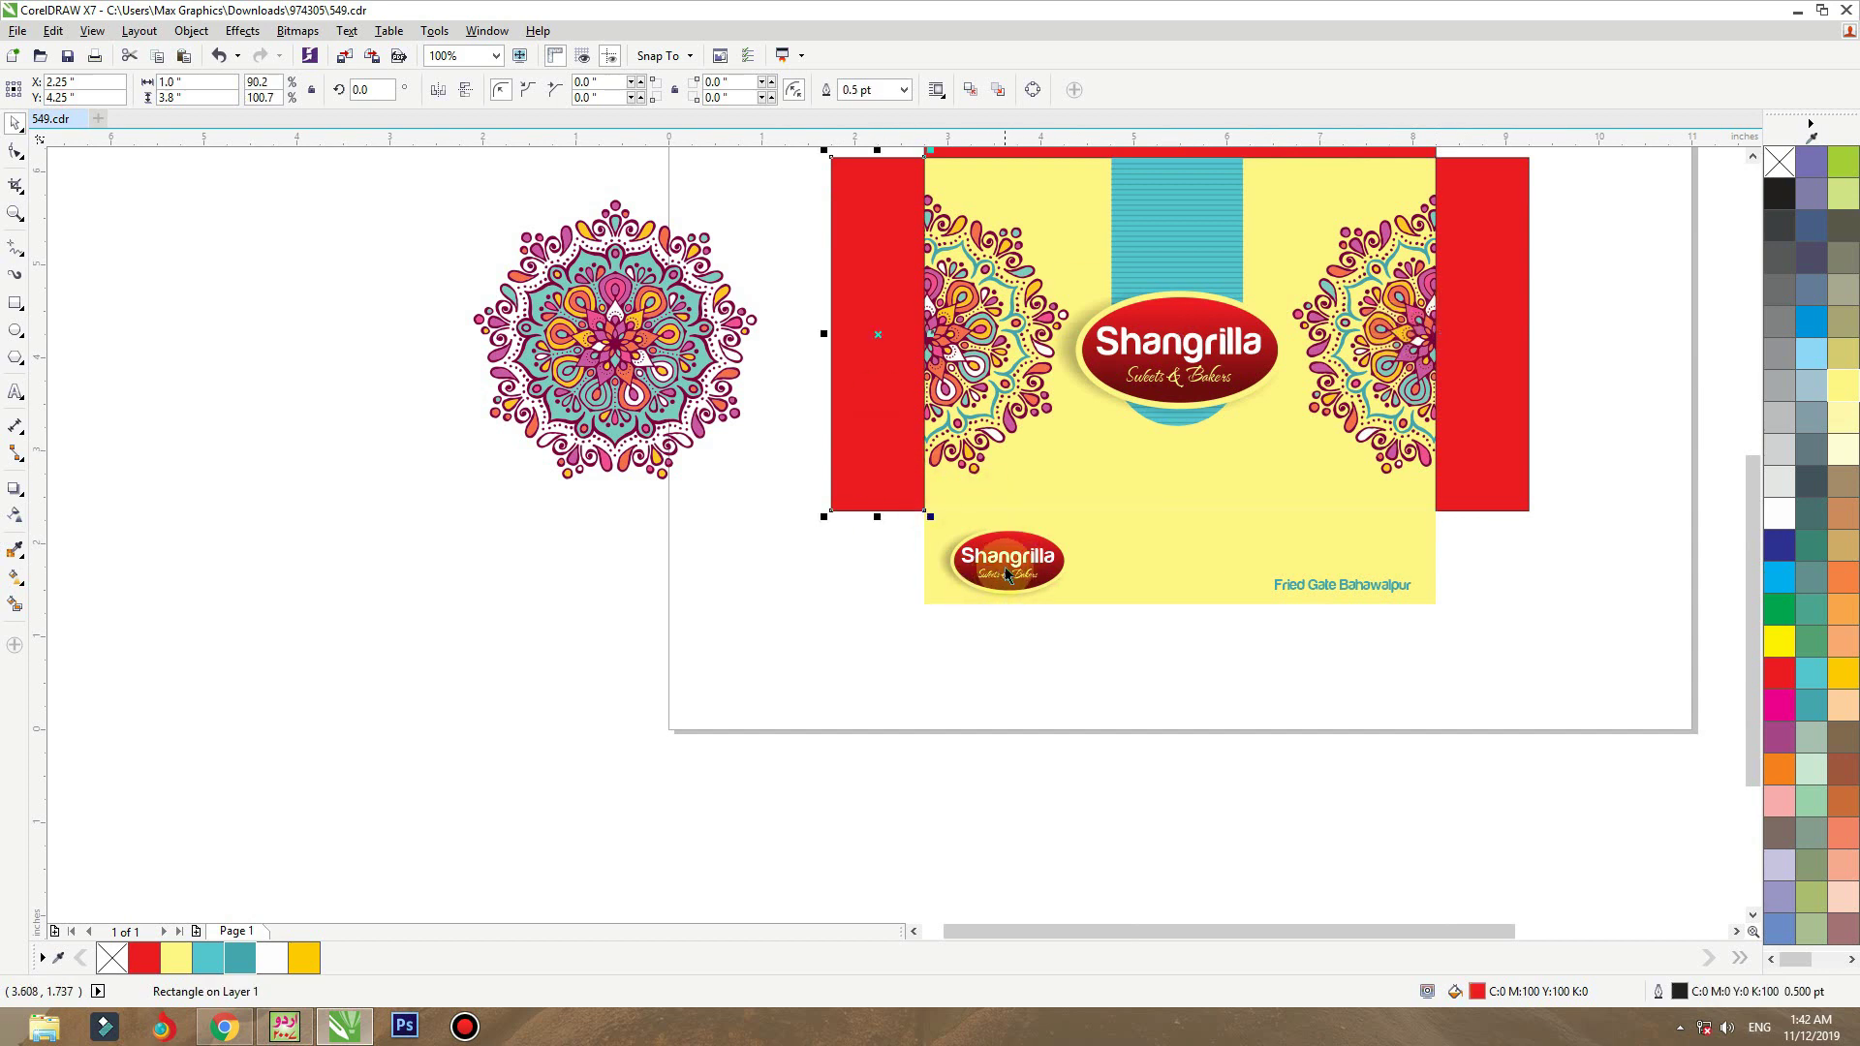
drag(1004, 567, 754, 582)
text(90)
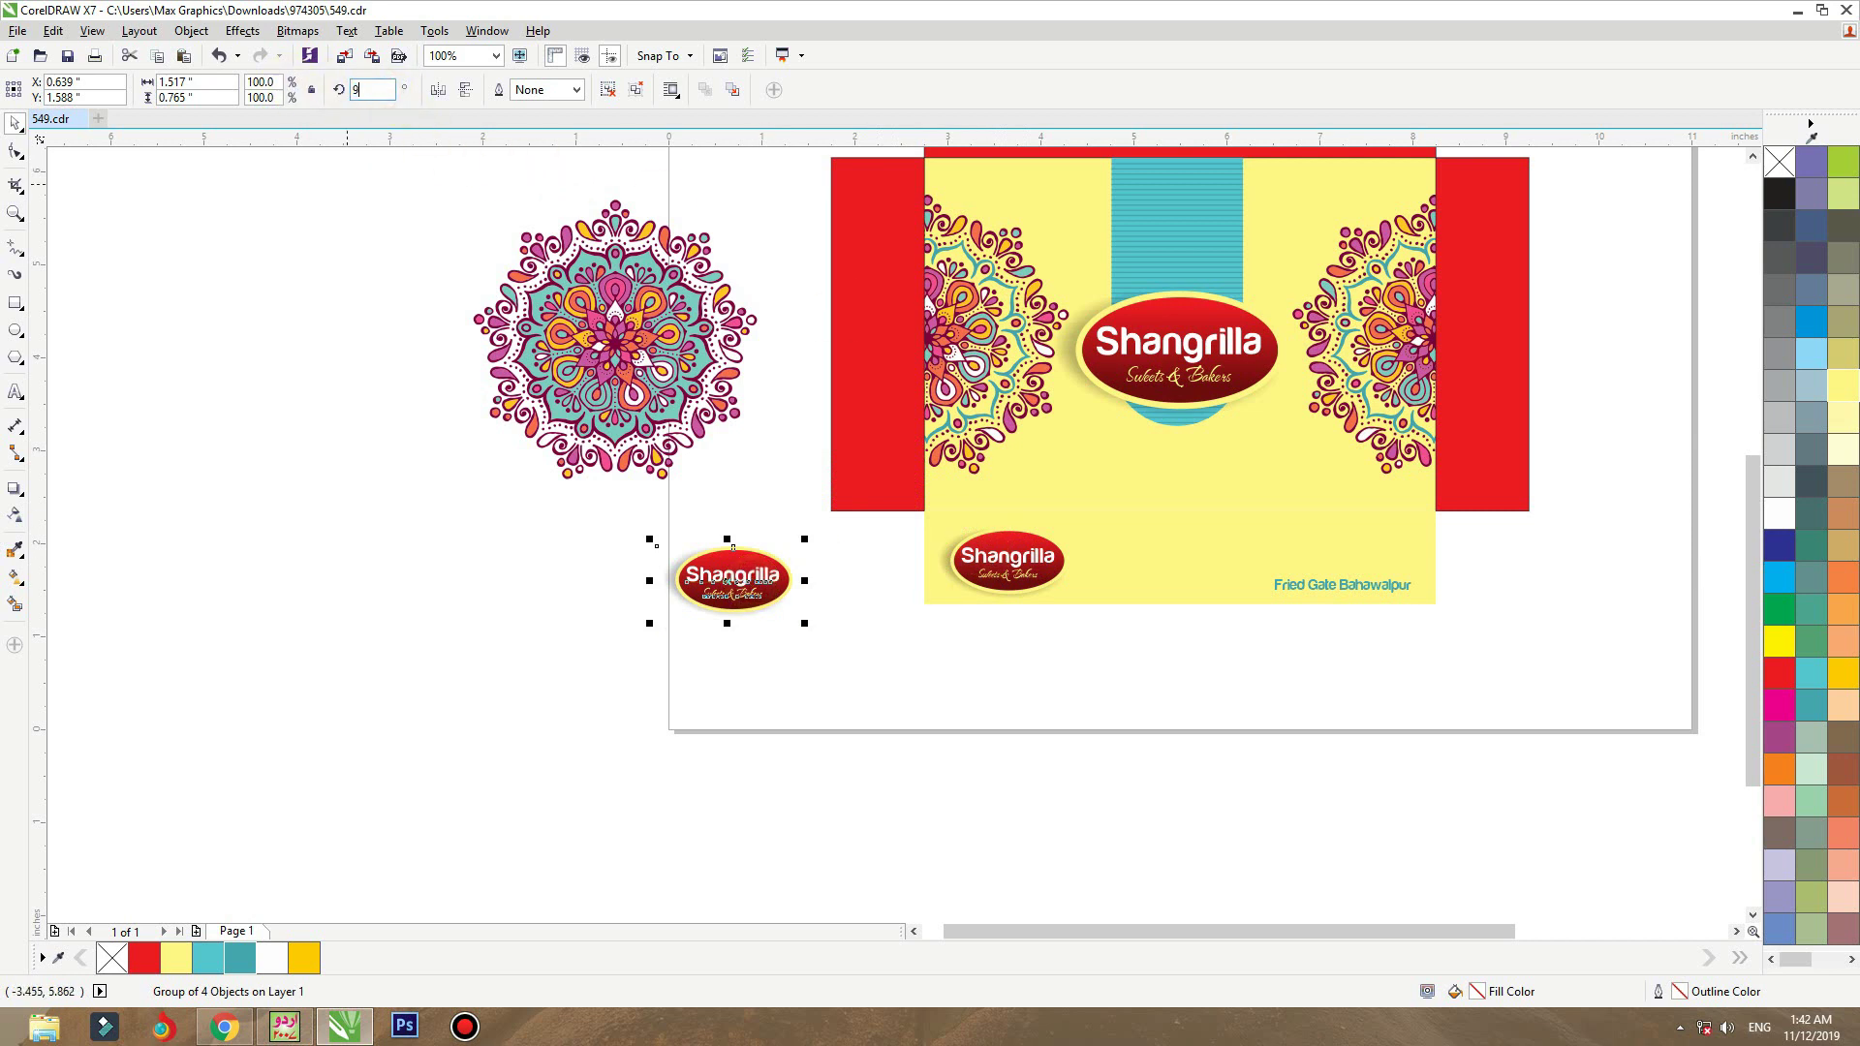
key(Return)
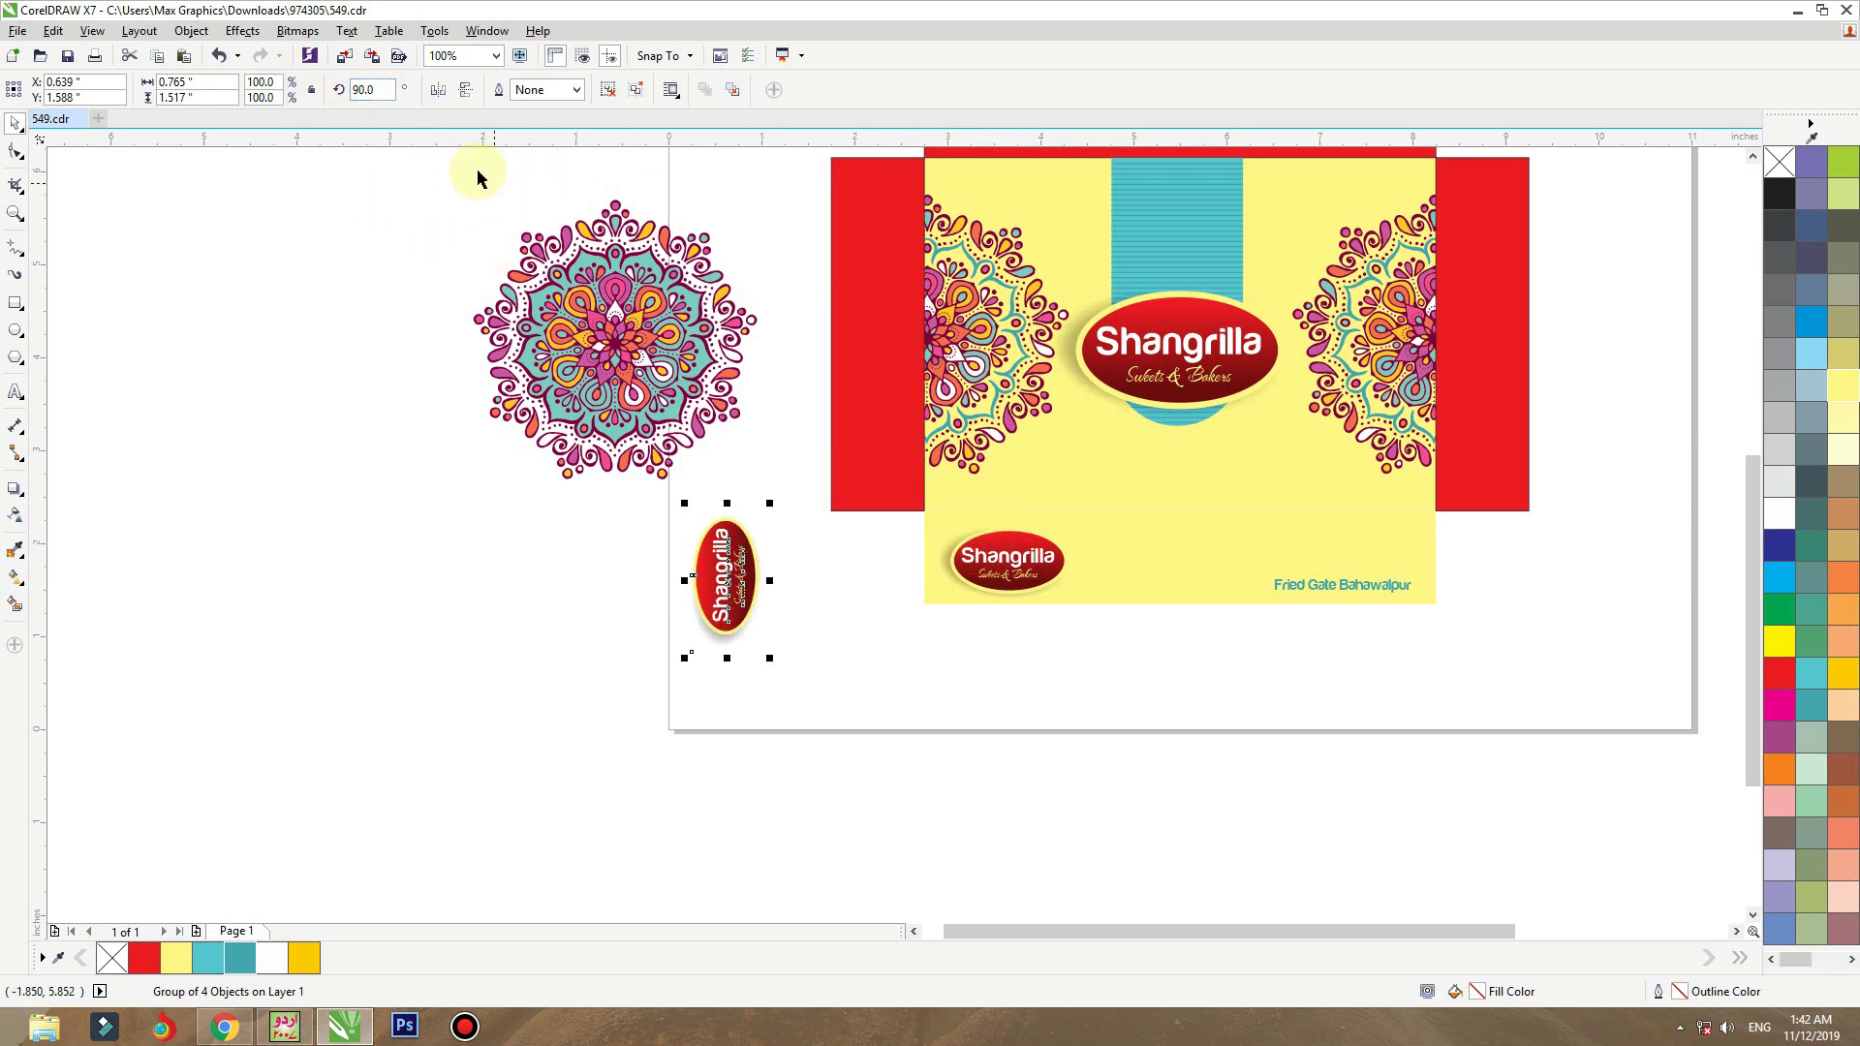
click(438, 90)
click(463, 91)
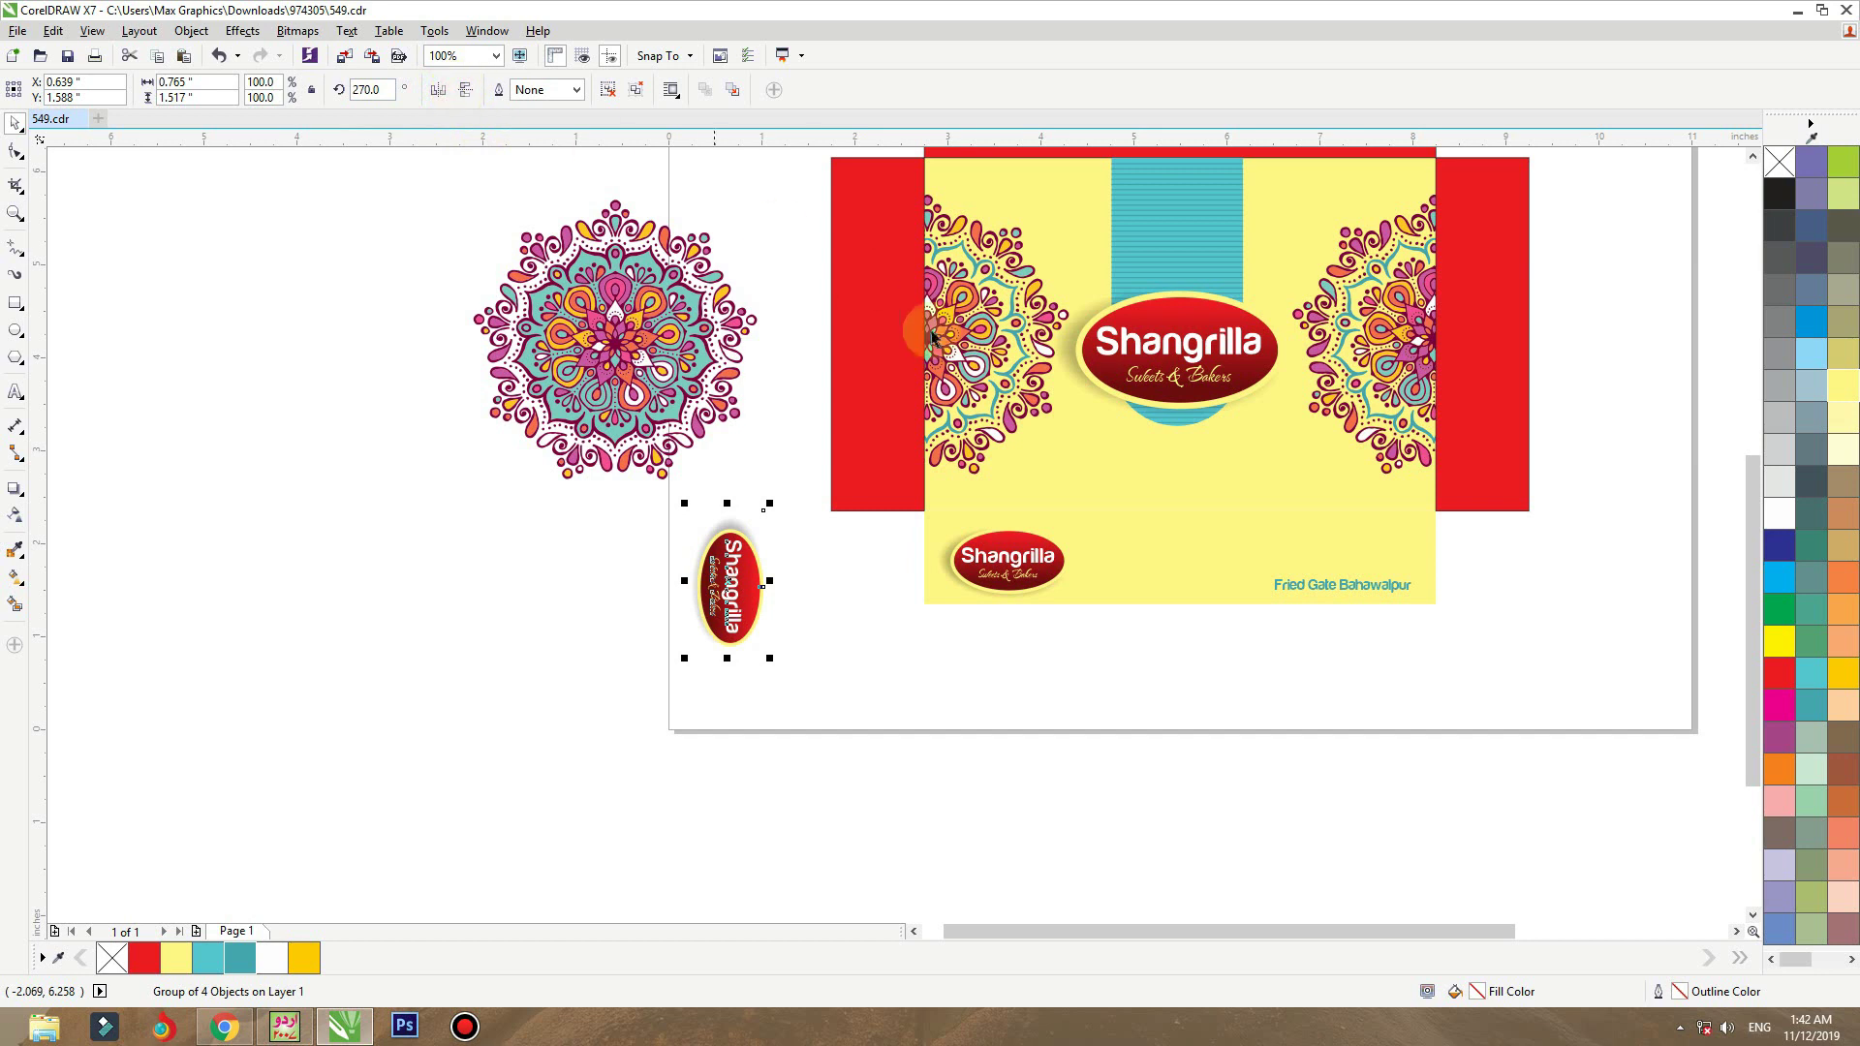
- Centre the rotated badge on the left side flap, both horizontally and vertically
shift+click(901, 388)
key(c)
key(e)
- Fill the left and right side flaps with turquoise and remove the right flap's outline
click(881, 469)
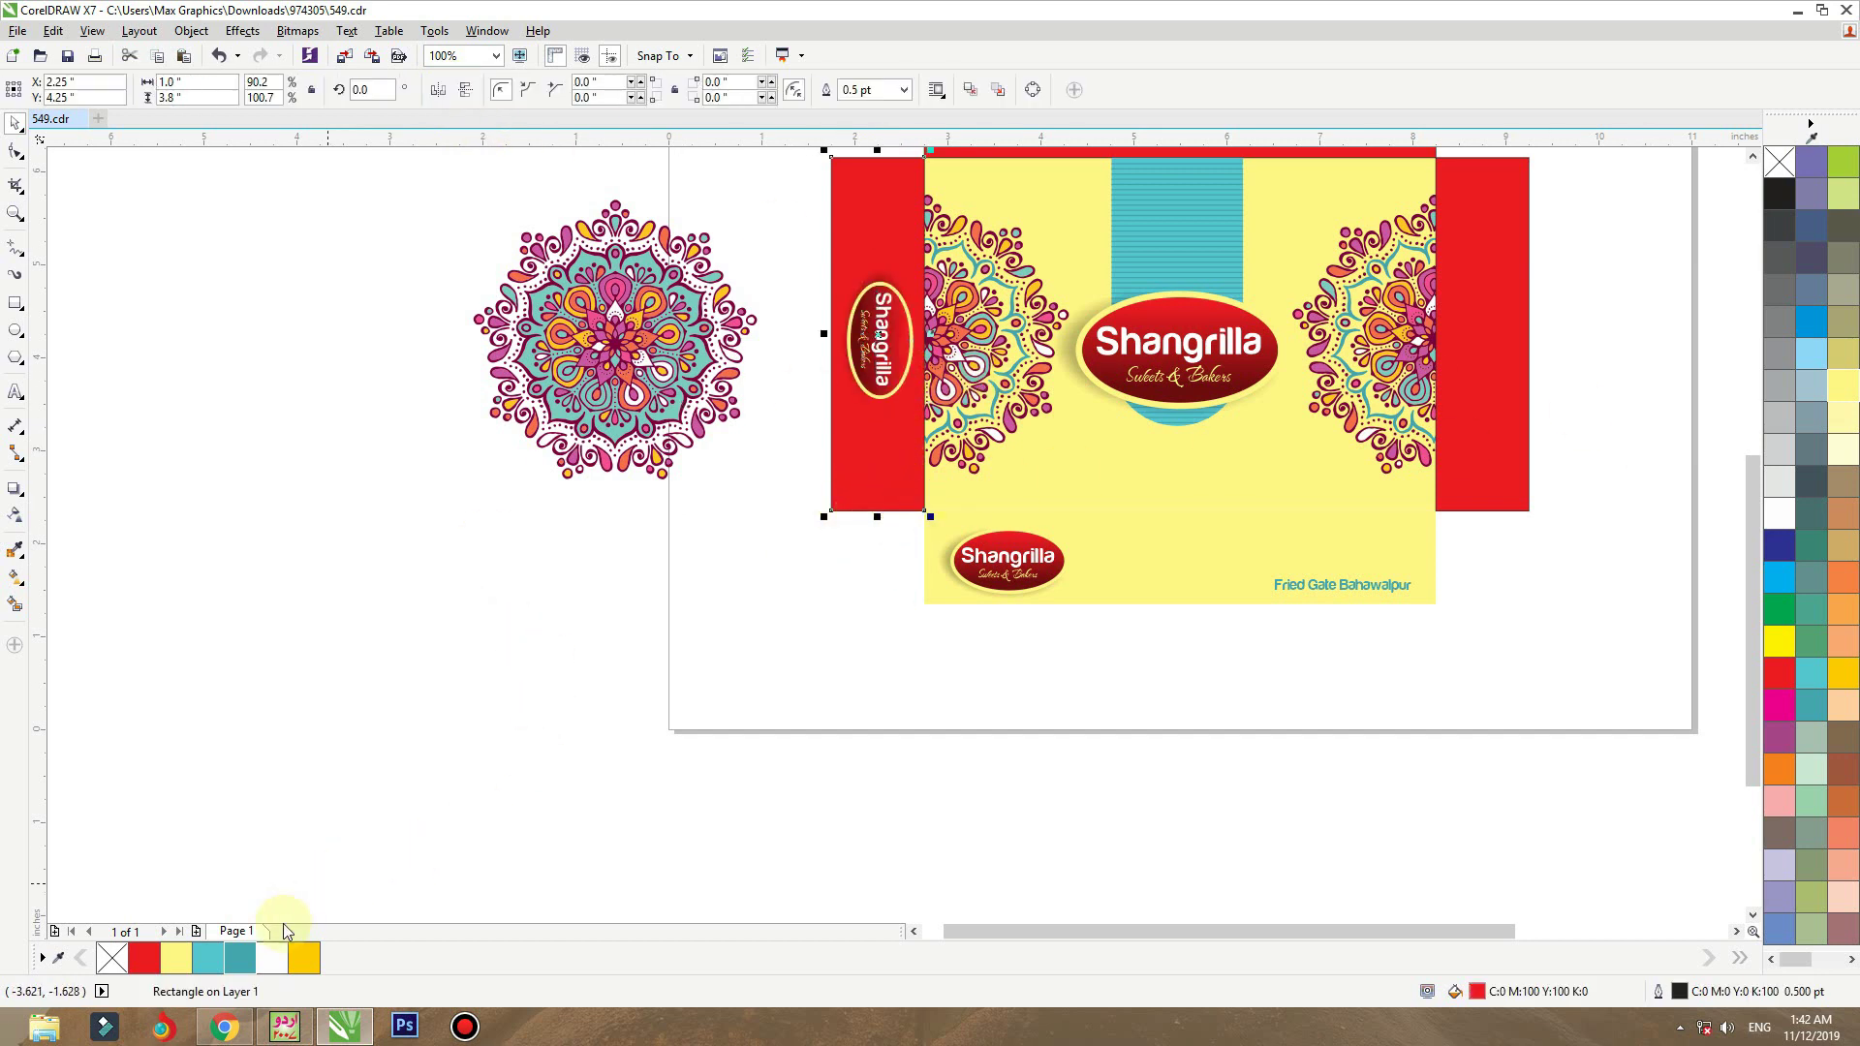
click(215, 957)
click(688, 731)
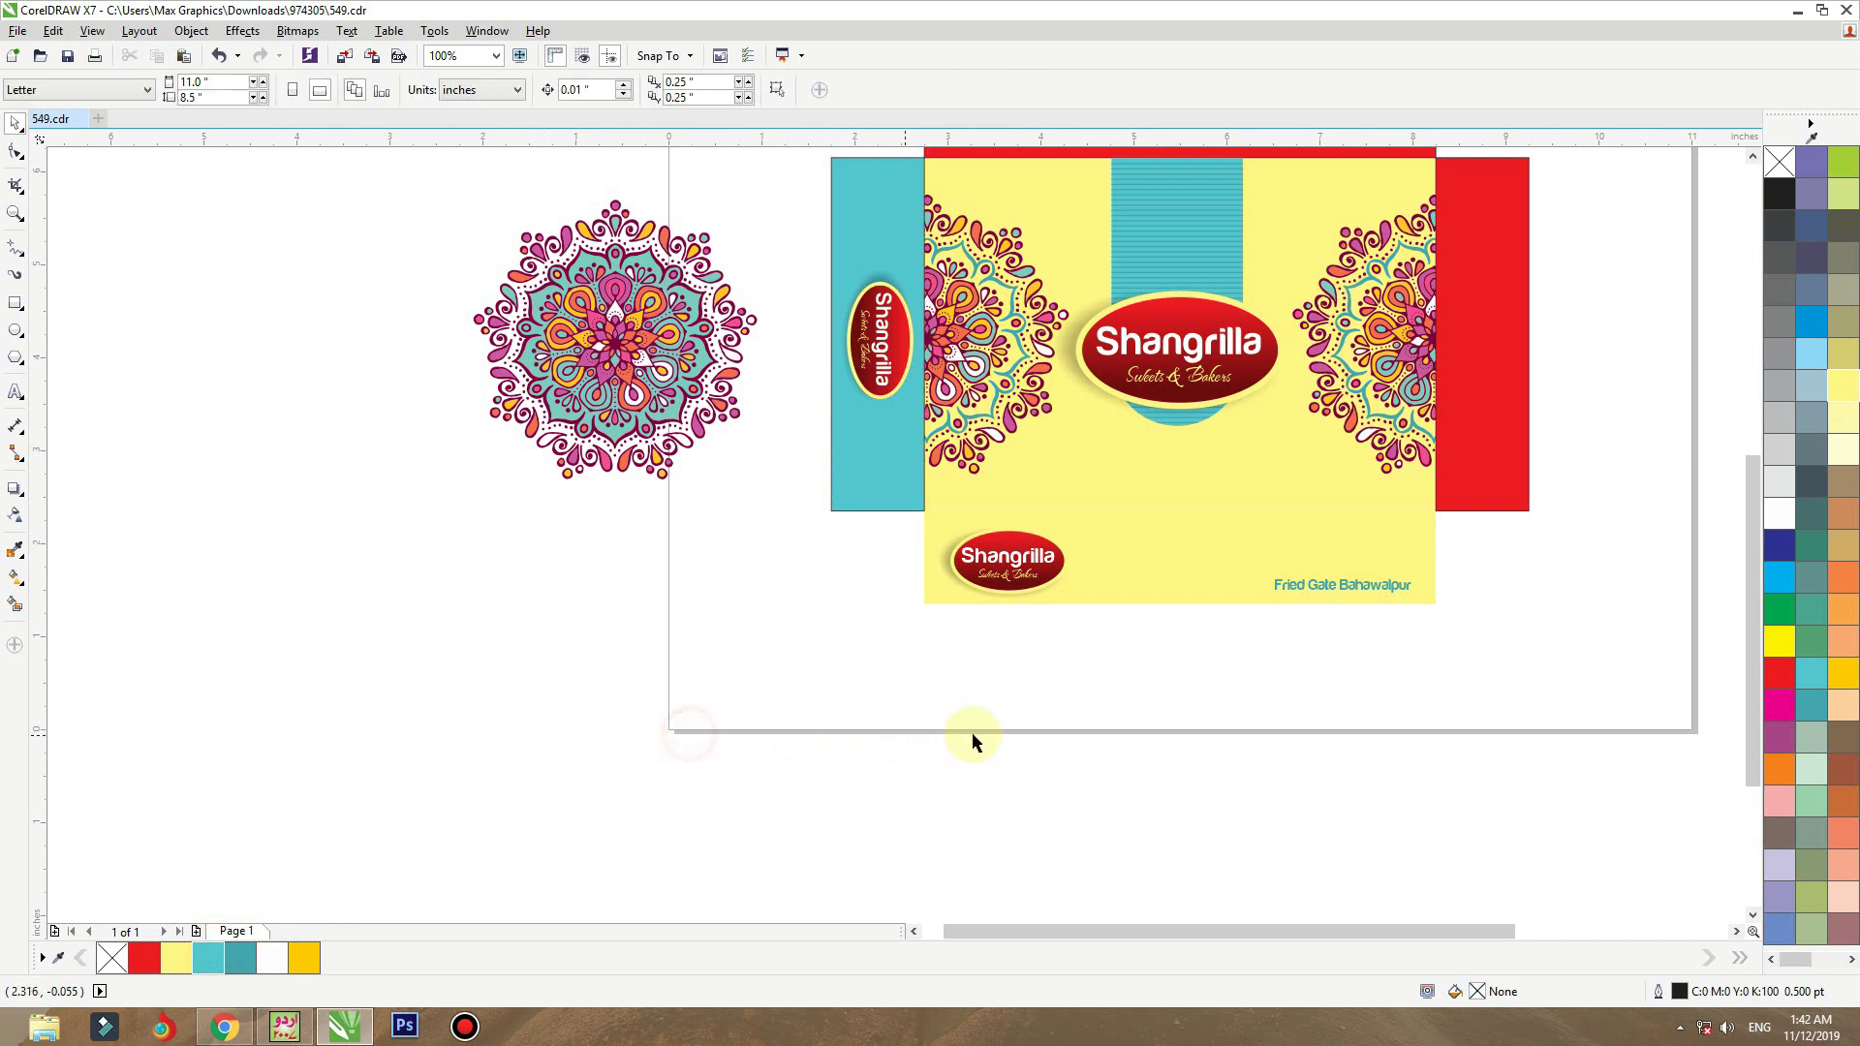
click(1469, 339)
click(210, 957)
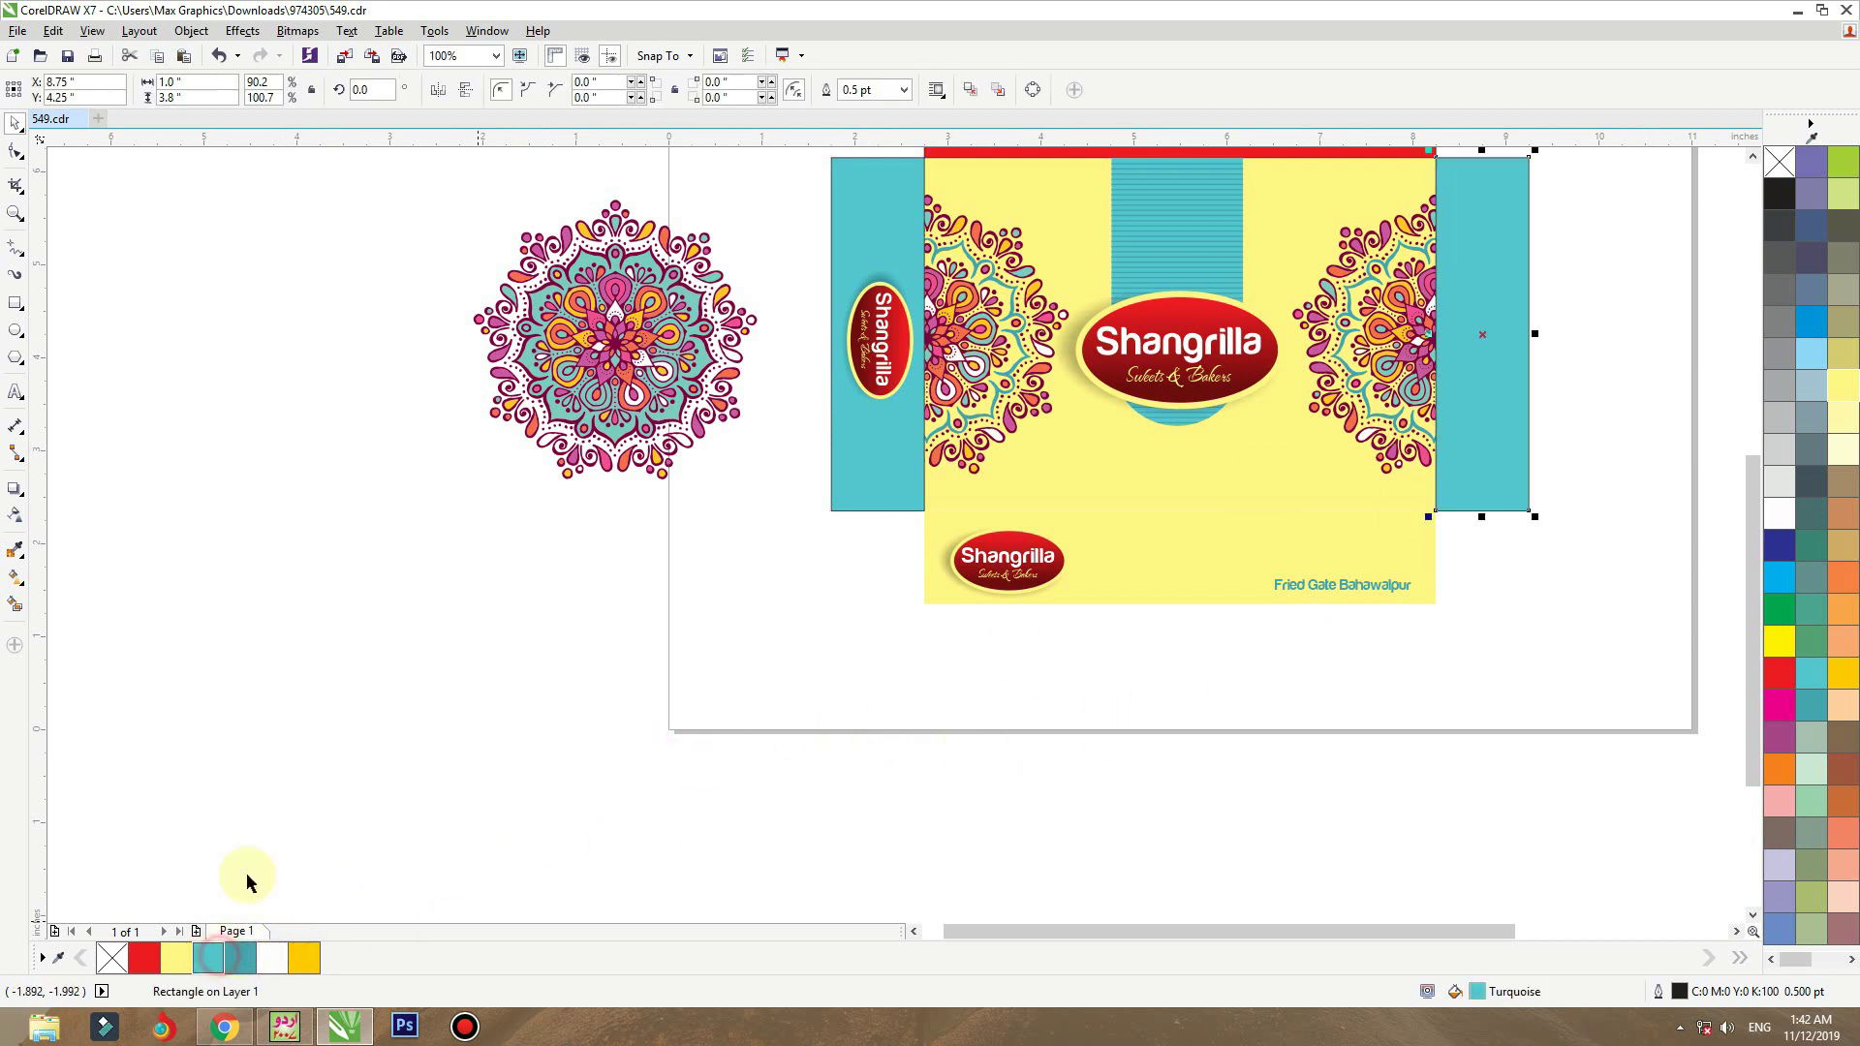
right_click(1777, 161)
click(1640, 359)
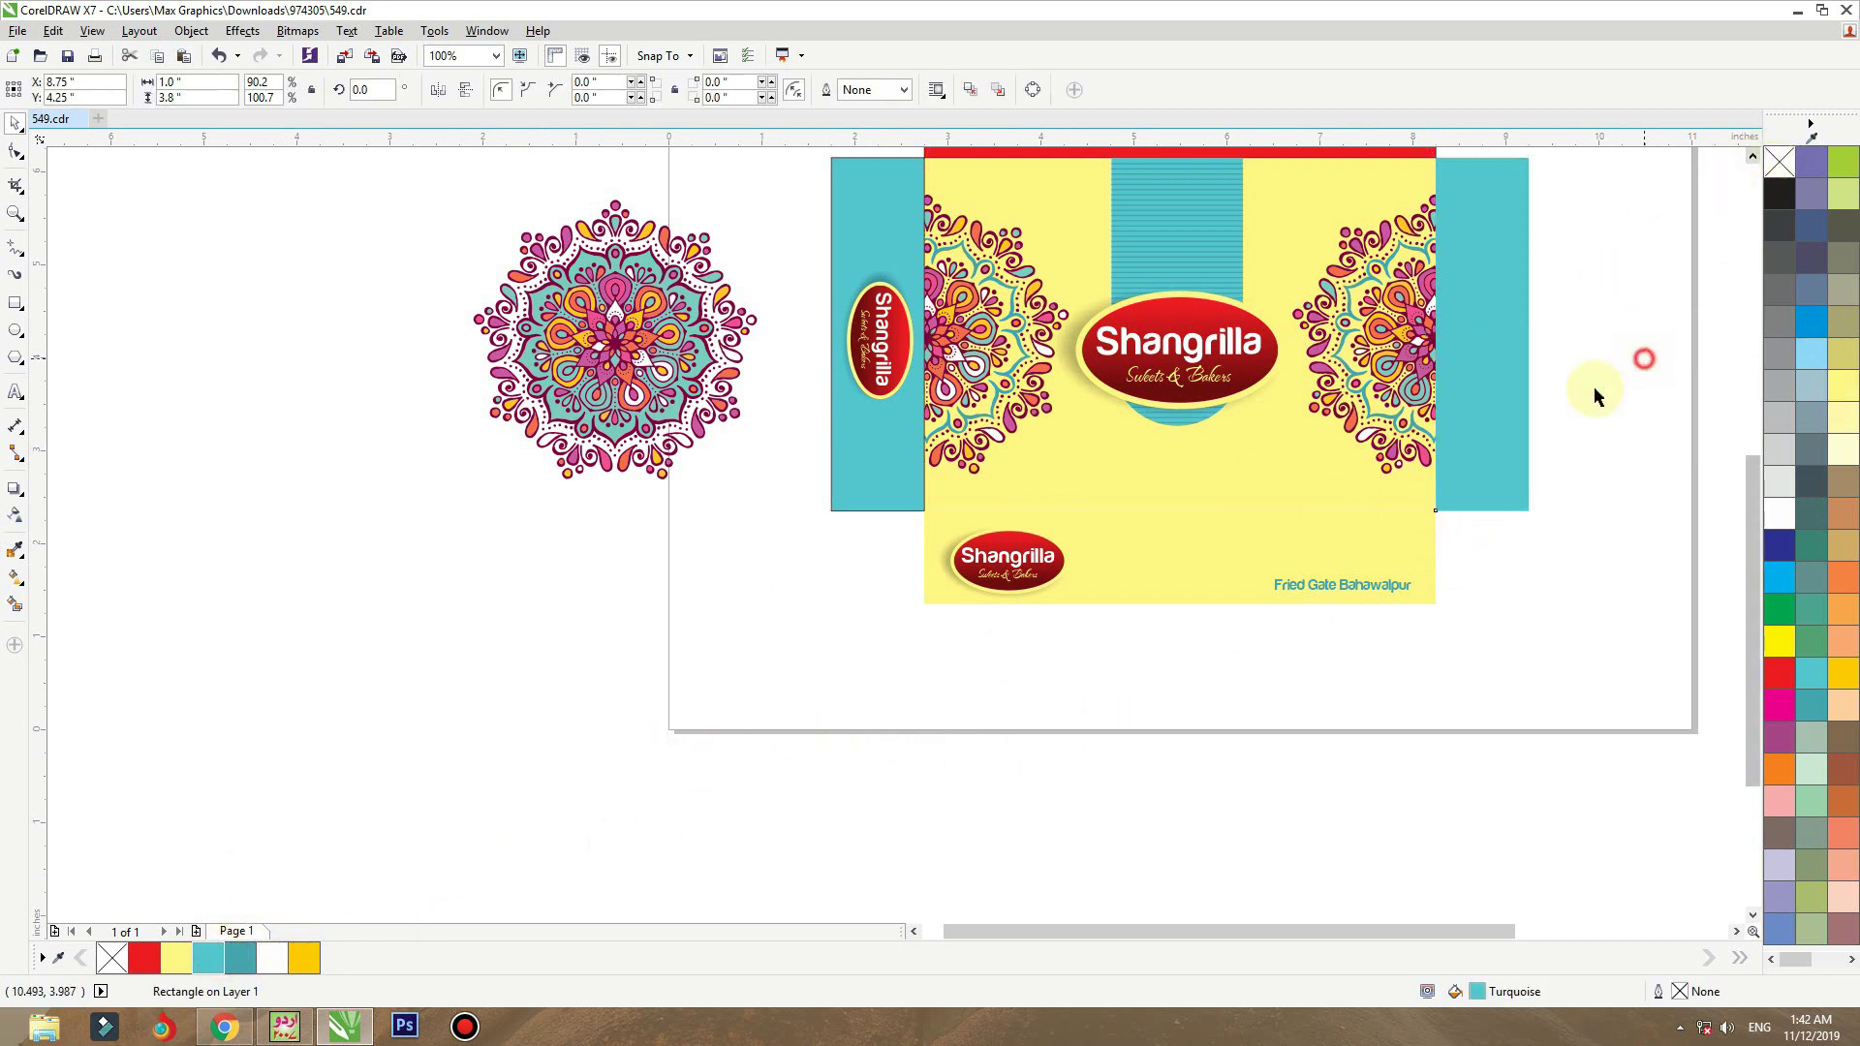
- Delete the red top flap and remove the outline of the left side flap
key(F2)
drag(1641, 662, 645, 103)
click(1054, 272)
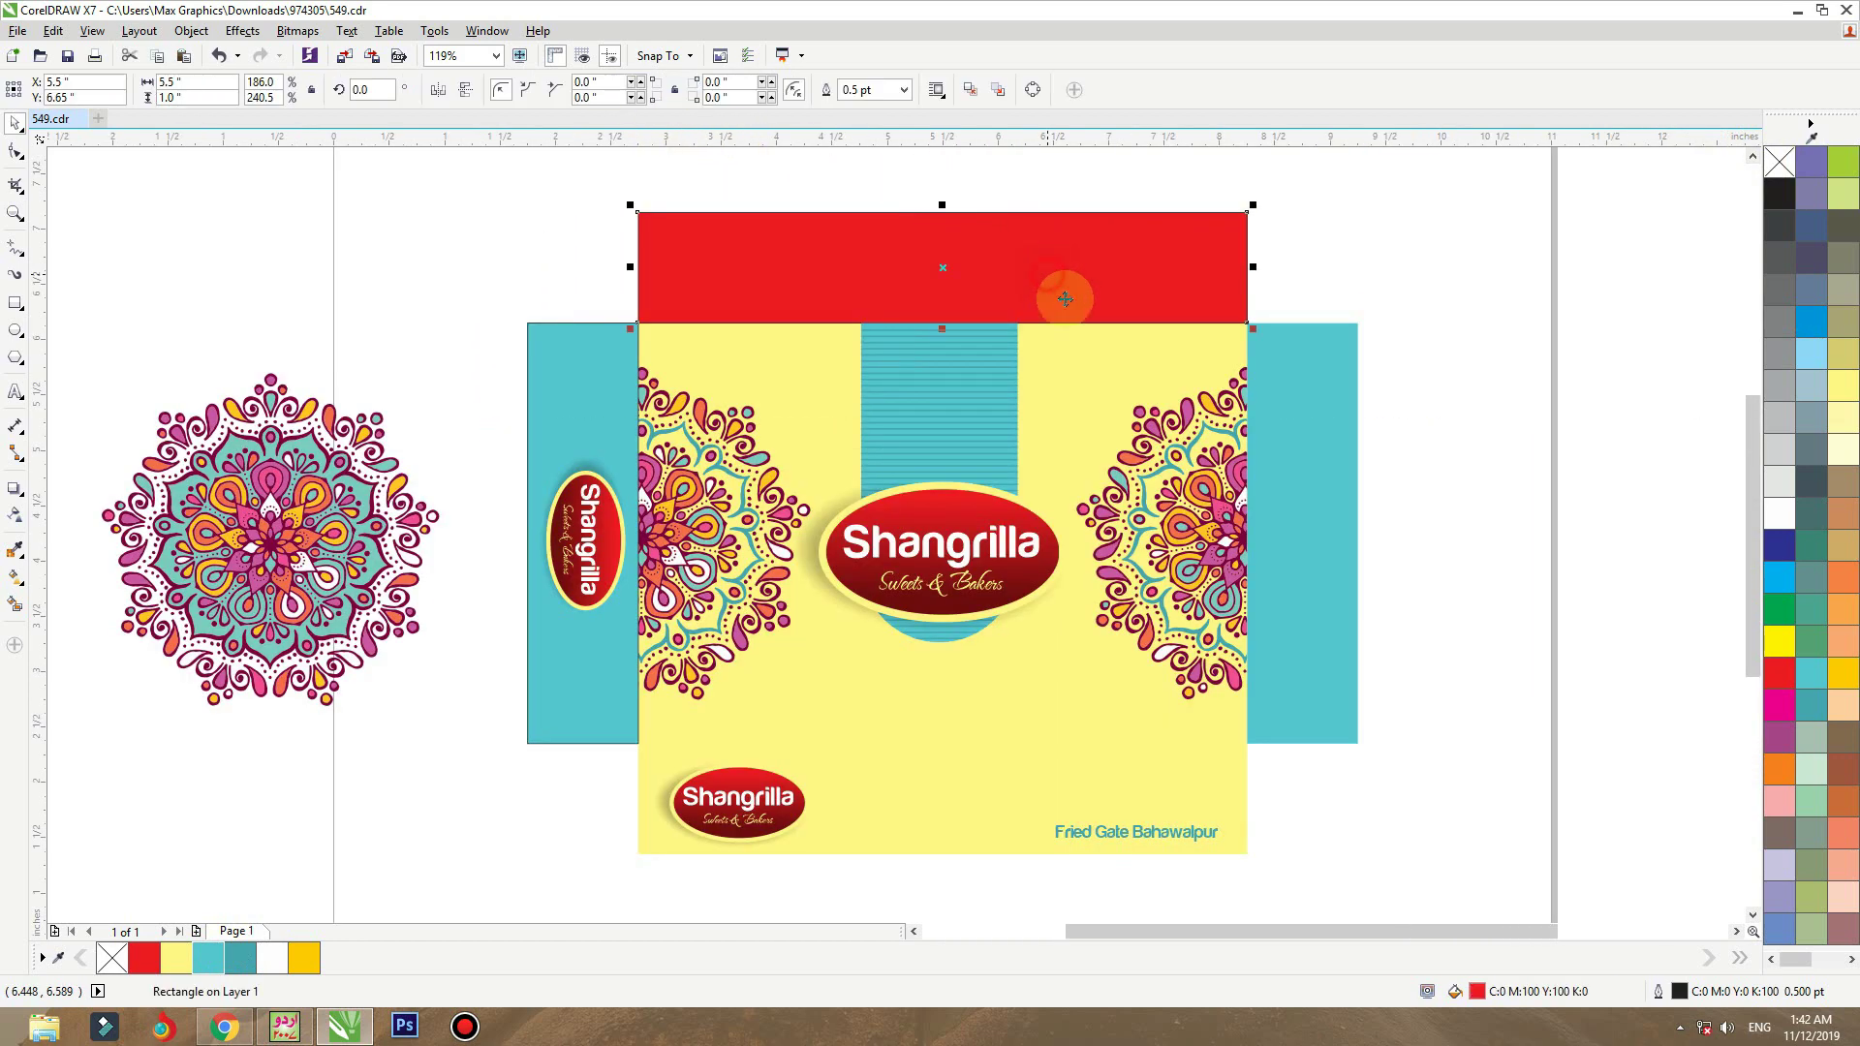
key(Delete)
click(593, 514)
click(606, 410)
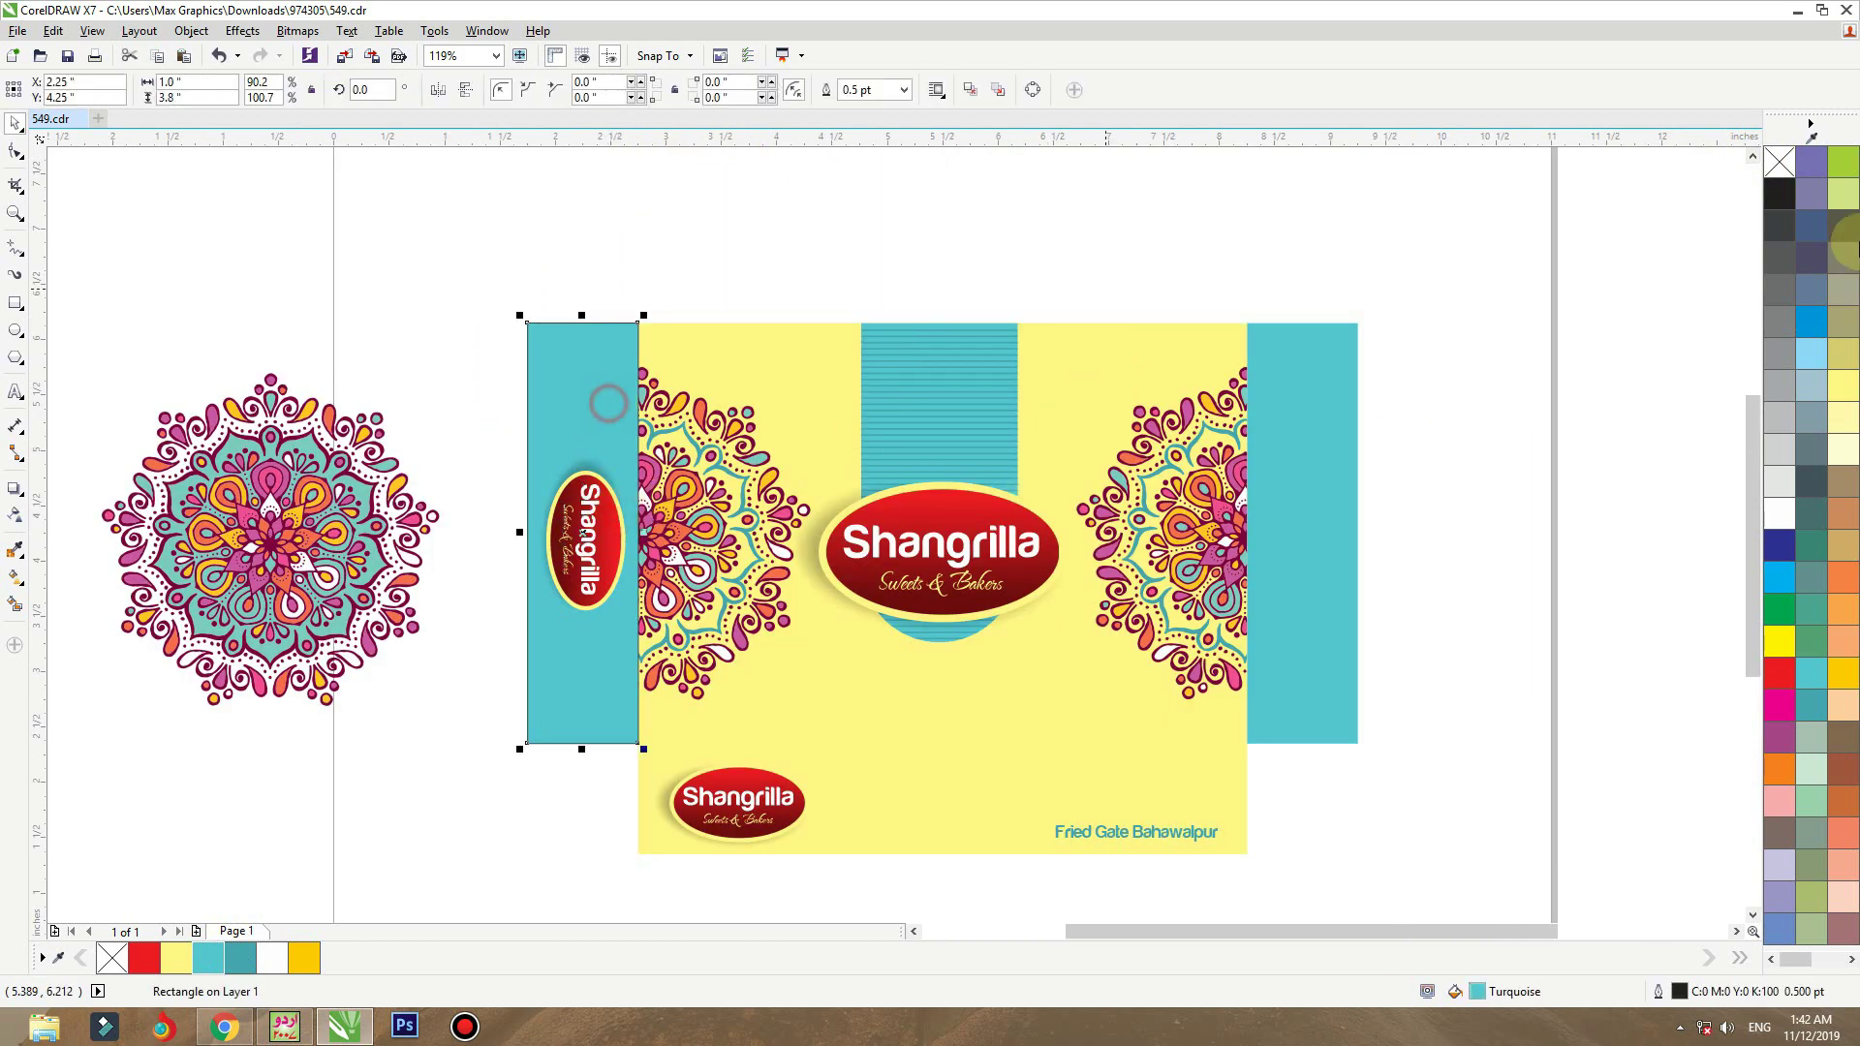
click(807, 198)
- Copy the left flap's badge to the right side, mirror it both ways, and centre it on the right flap
drag(545, 550, 1407, 551)
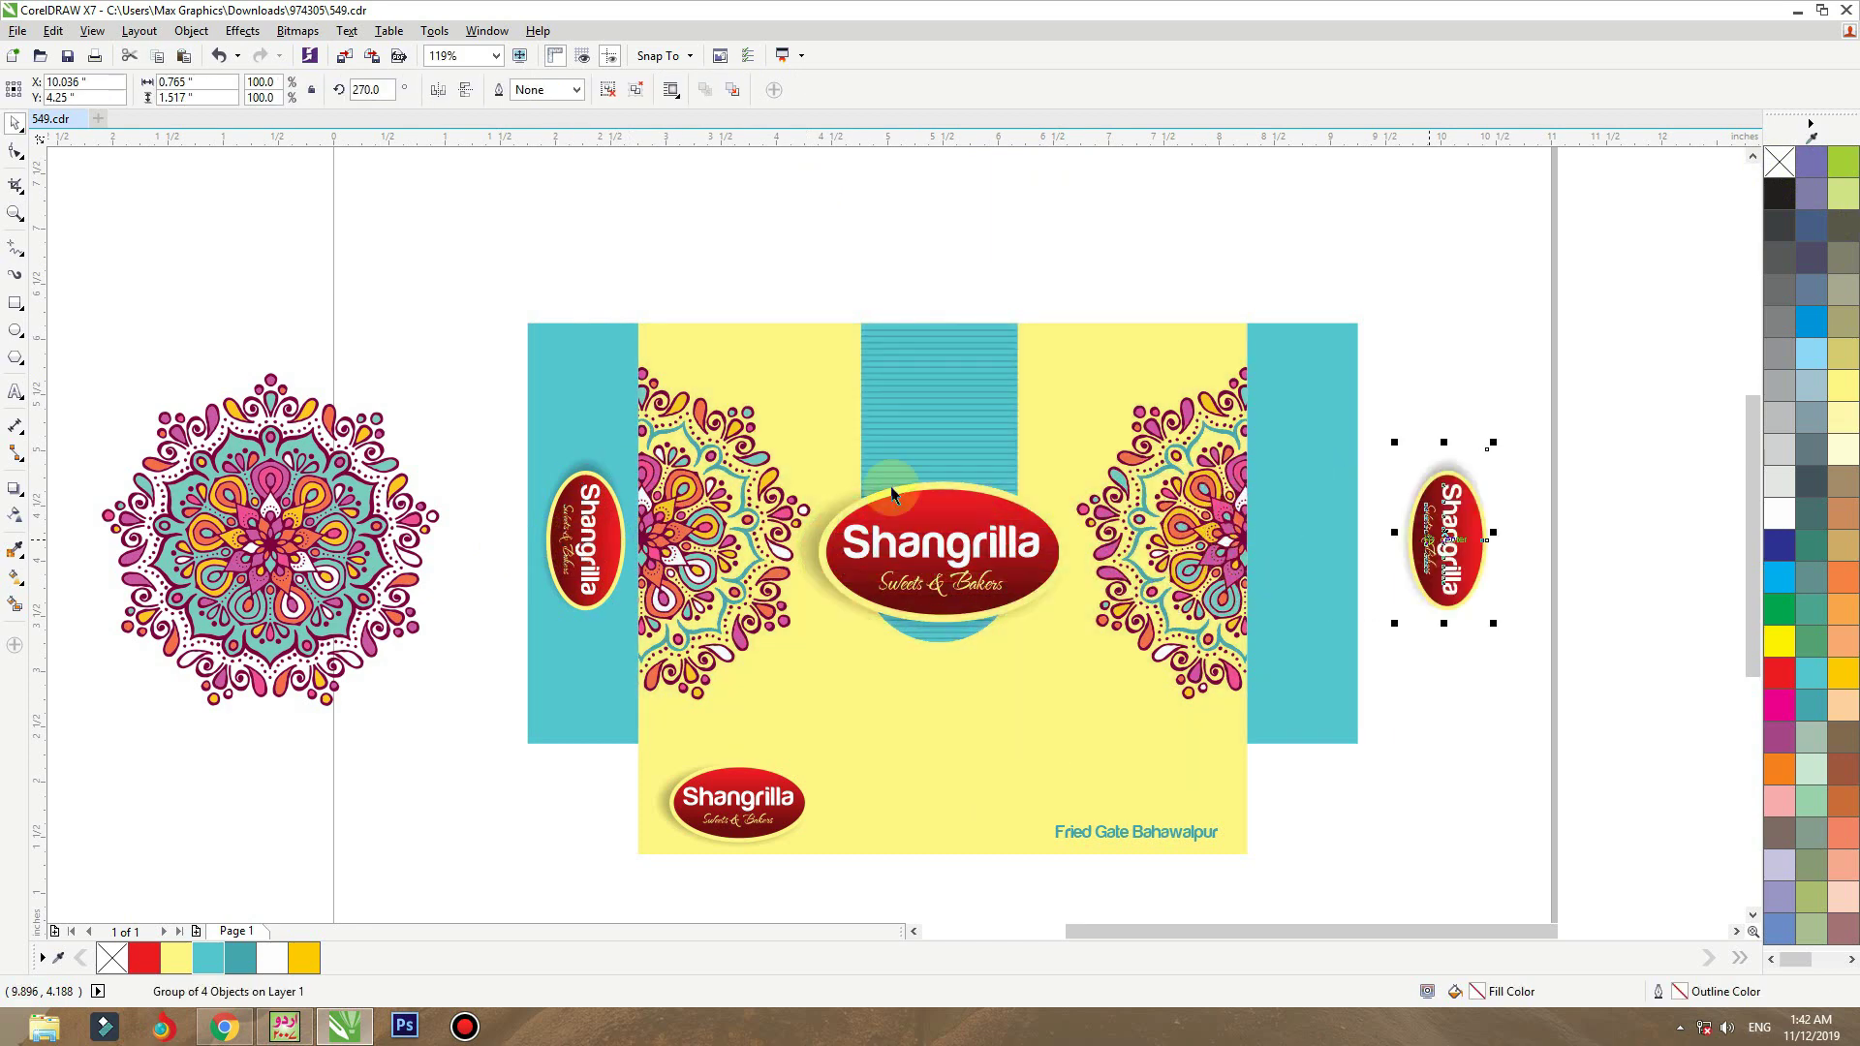
click(437, 97)
click(468, 93)
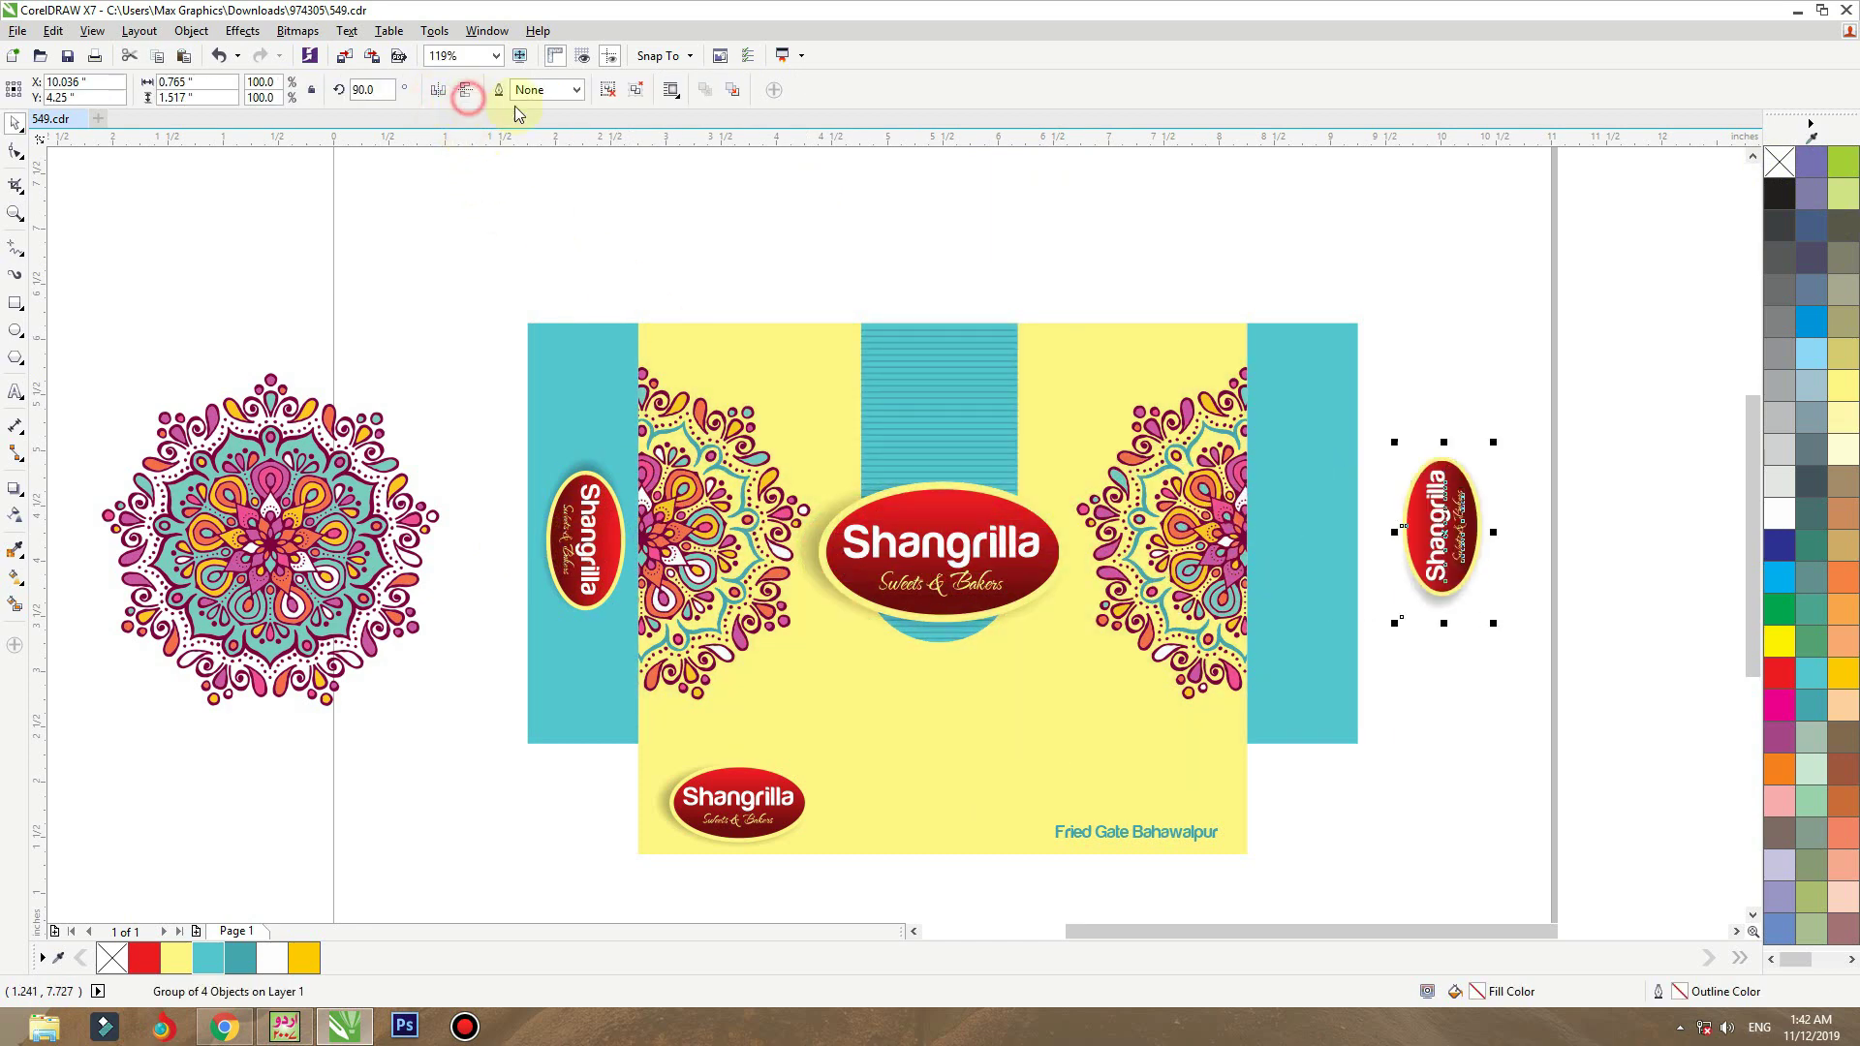
shift+click(1297, 387)
key(c)
click(1427, 373)
- Copy the bottom flap with its badge and address line, mirror it both ways, and attach it above the main panel
click(748, 806)
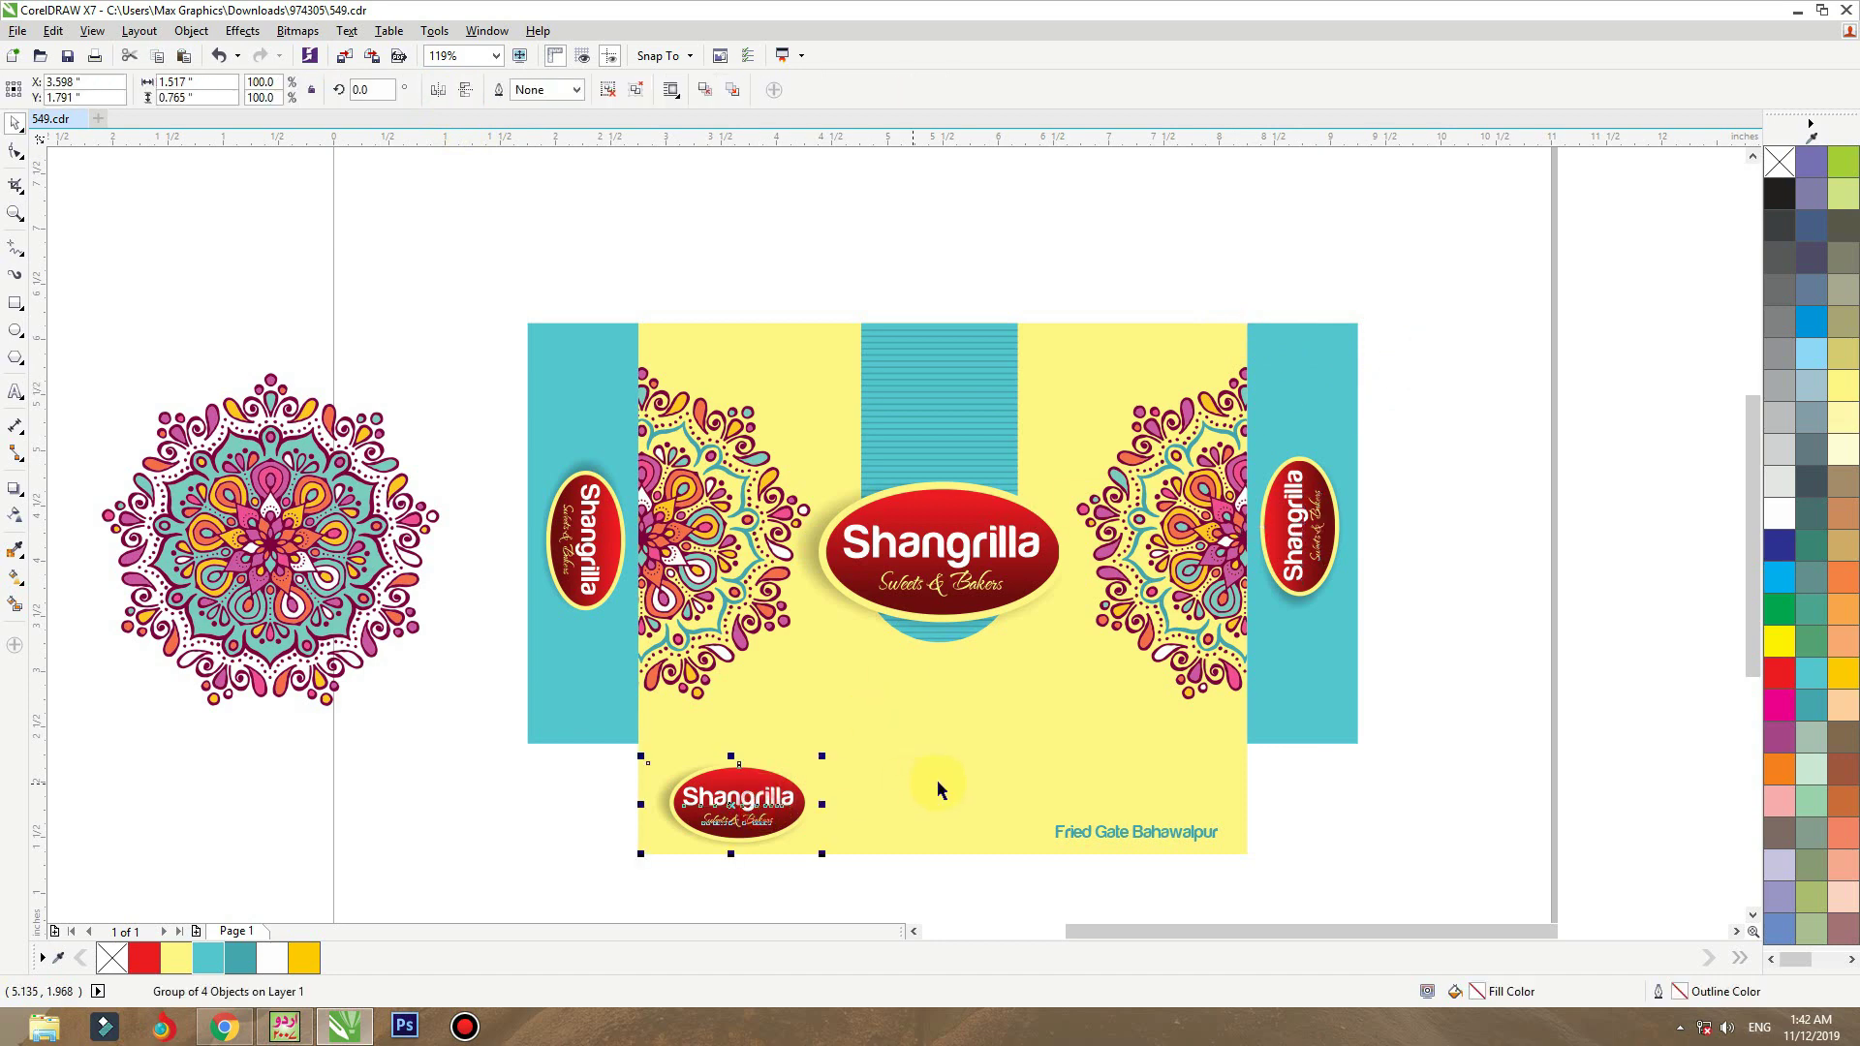
shift+click(945, 781)
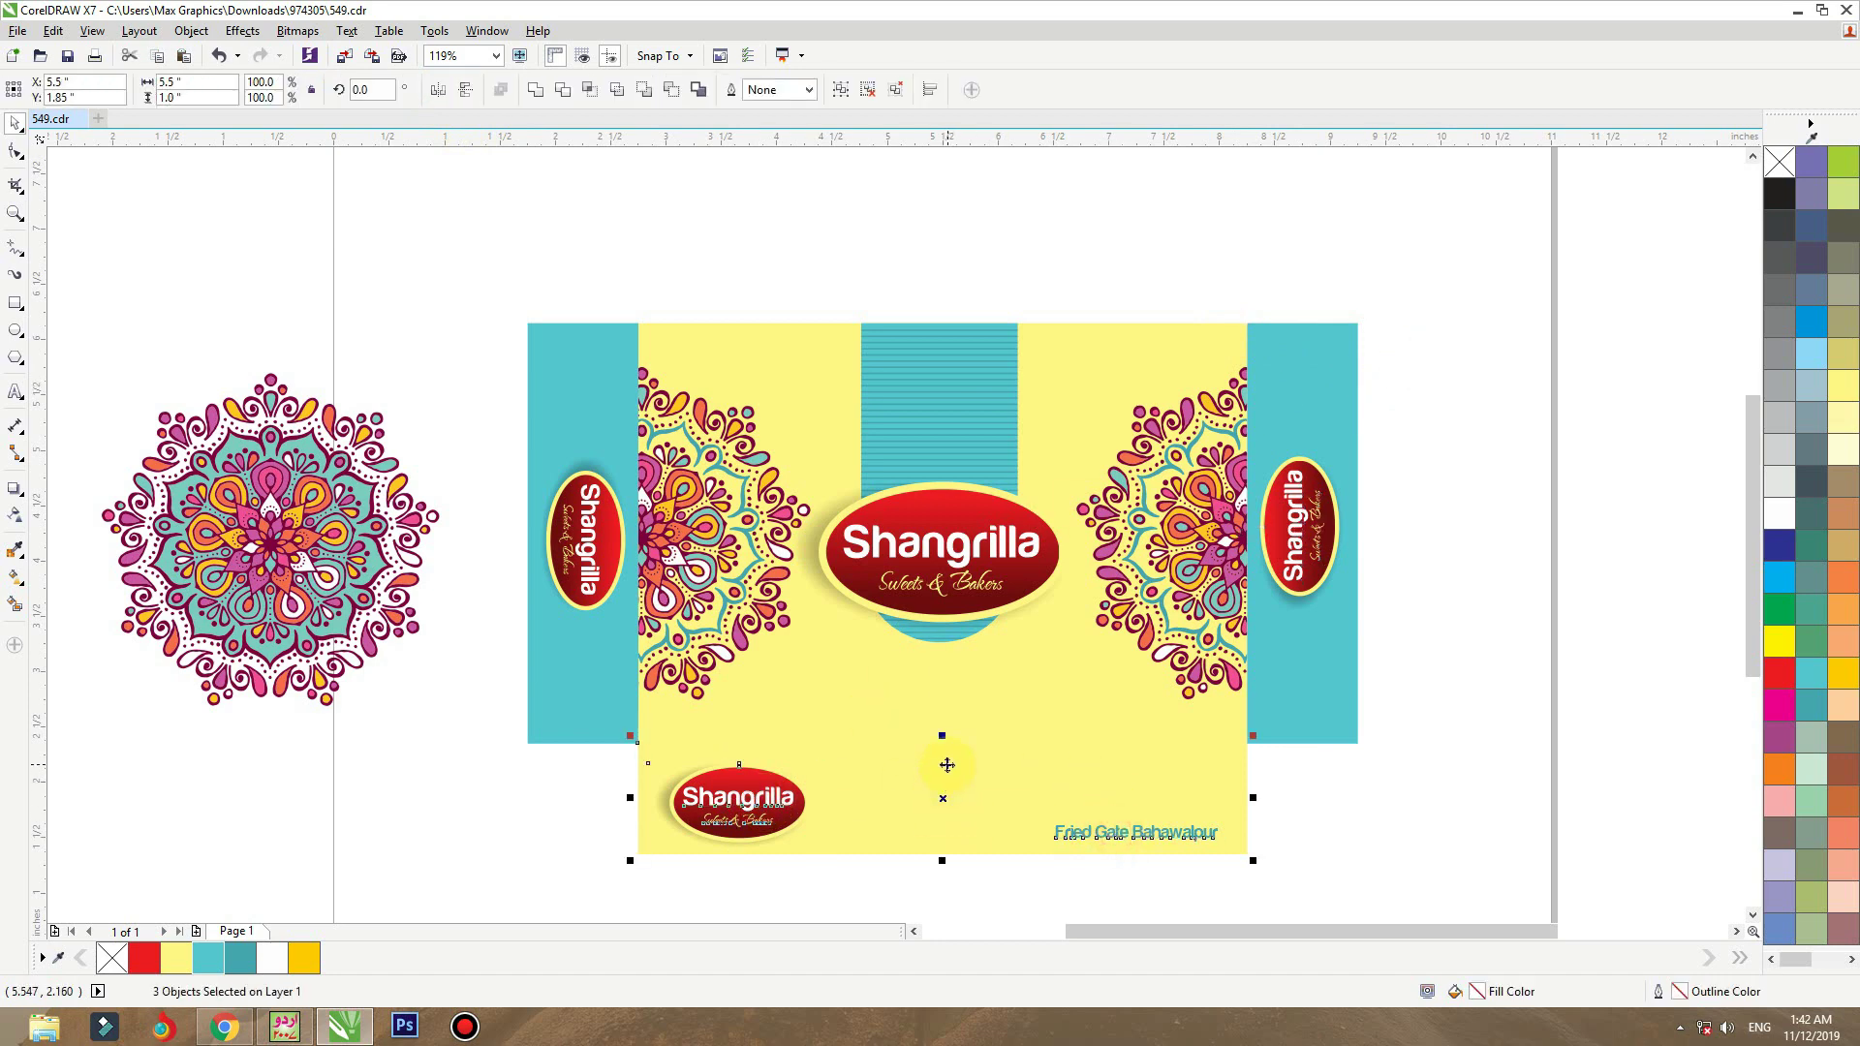
drag(947, 765, 955, 220)
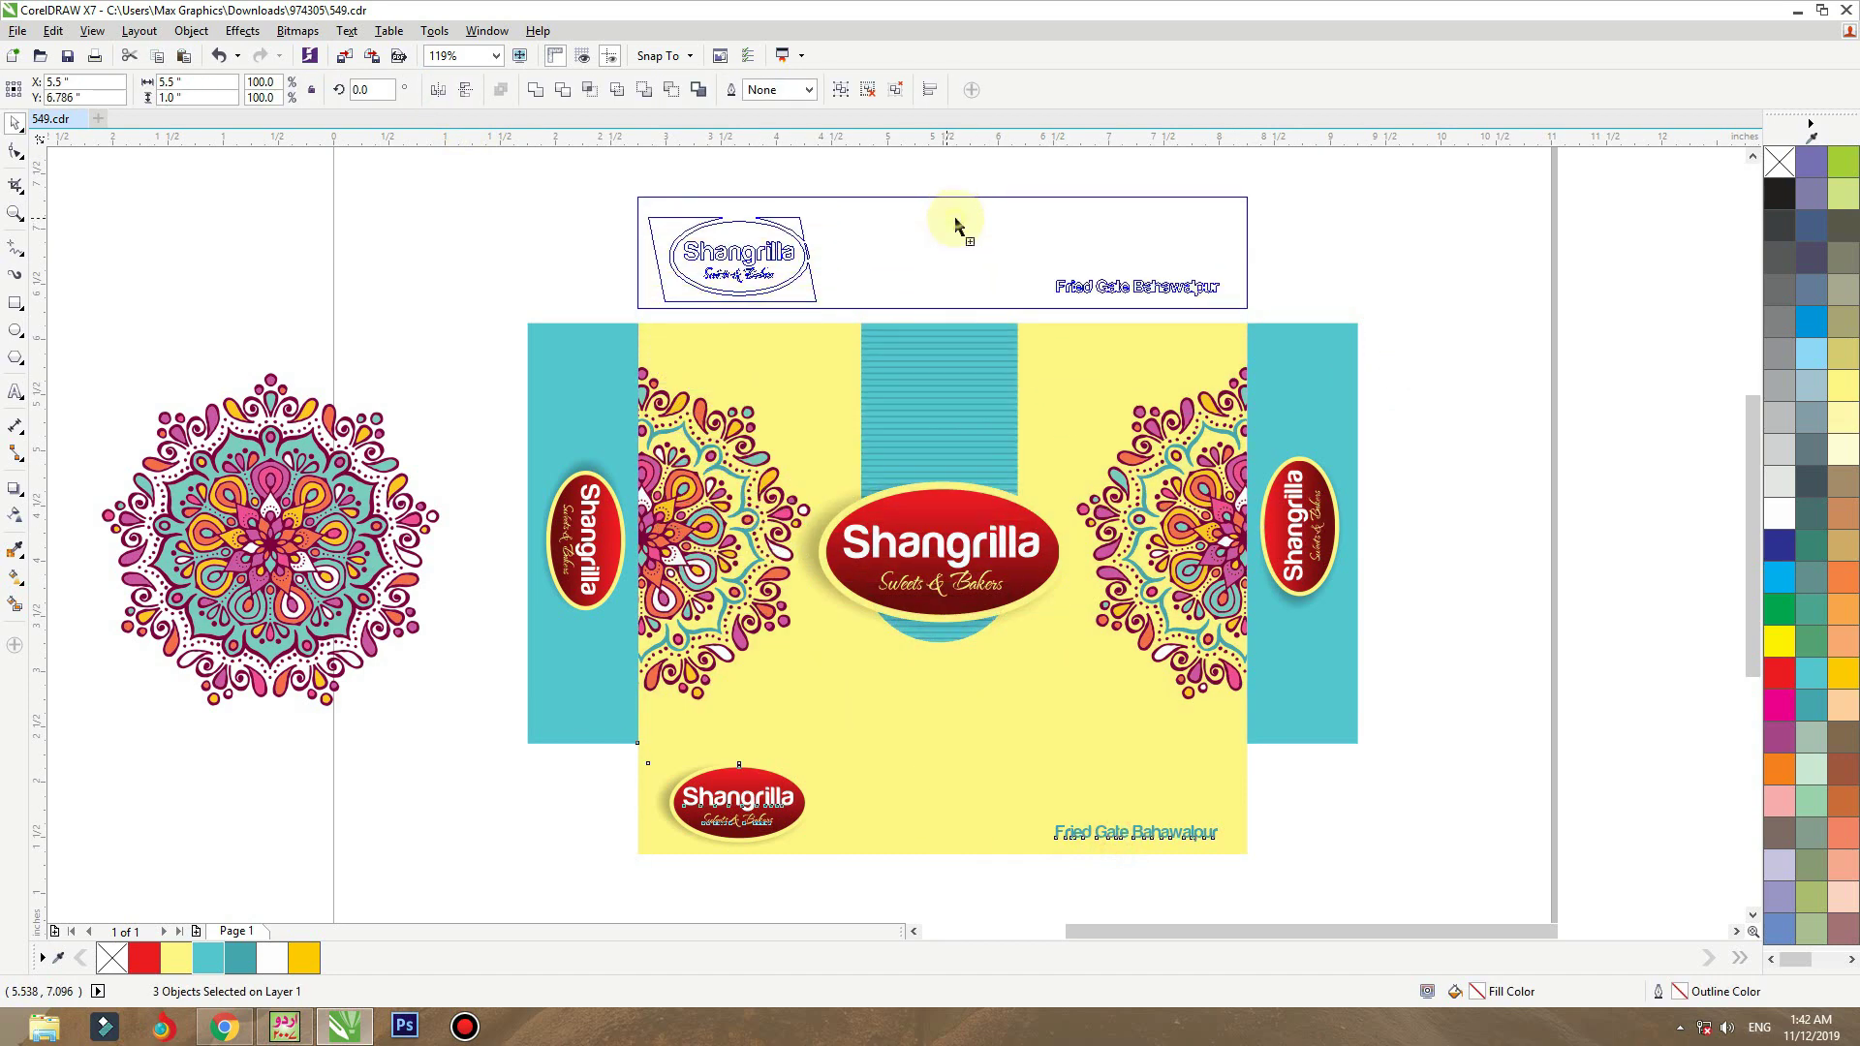
click(438, 92)
click(465, 93)
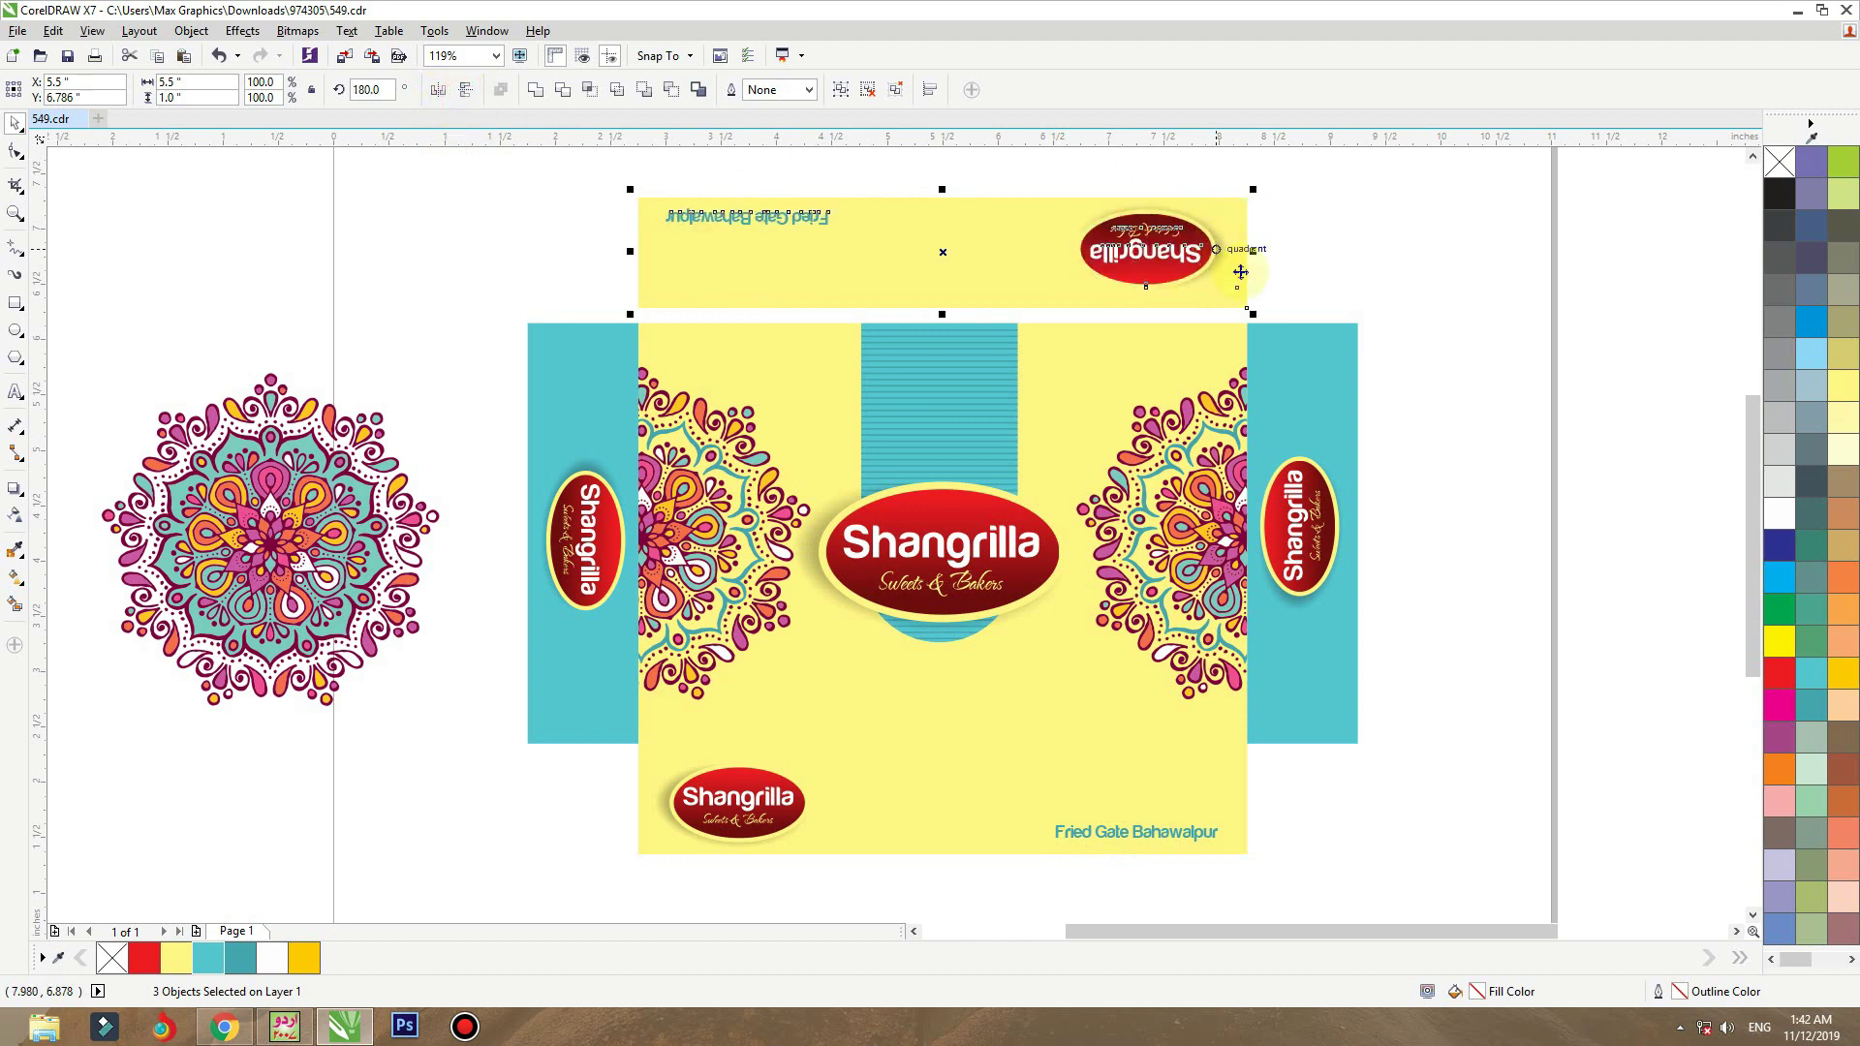
drag(1222, 310, 1221, 324)
- Delete the spare full mandala lying outside the box on the left
click(1424, 273)
scroll(1360, 344, down, 3)
drag(1424, 209, 848, 682)
key(shift+F2)
click(218, 555)
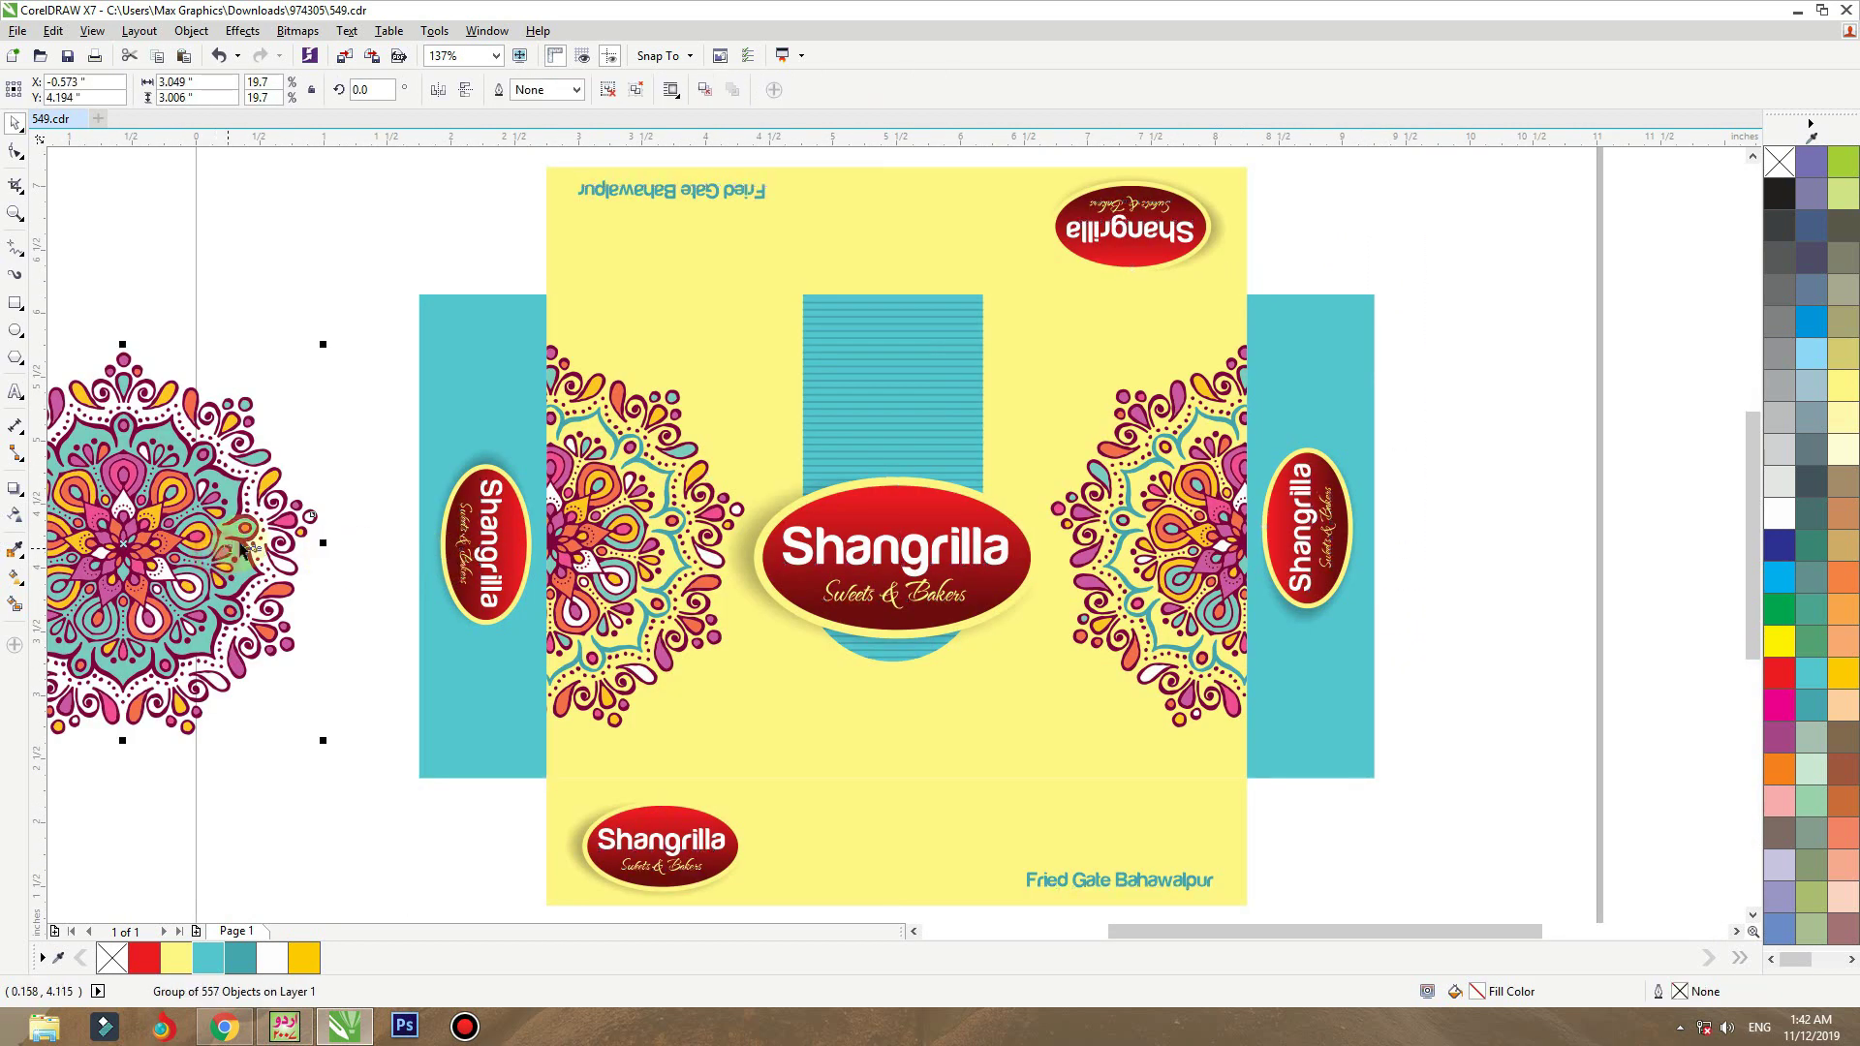
key(Delete)
click(270, 495)
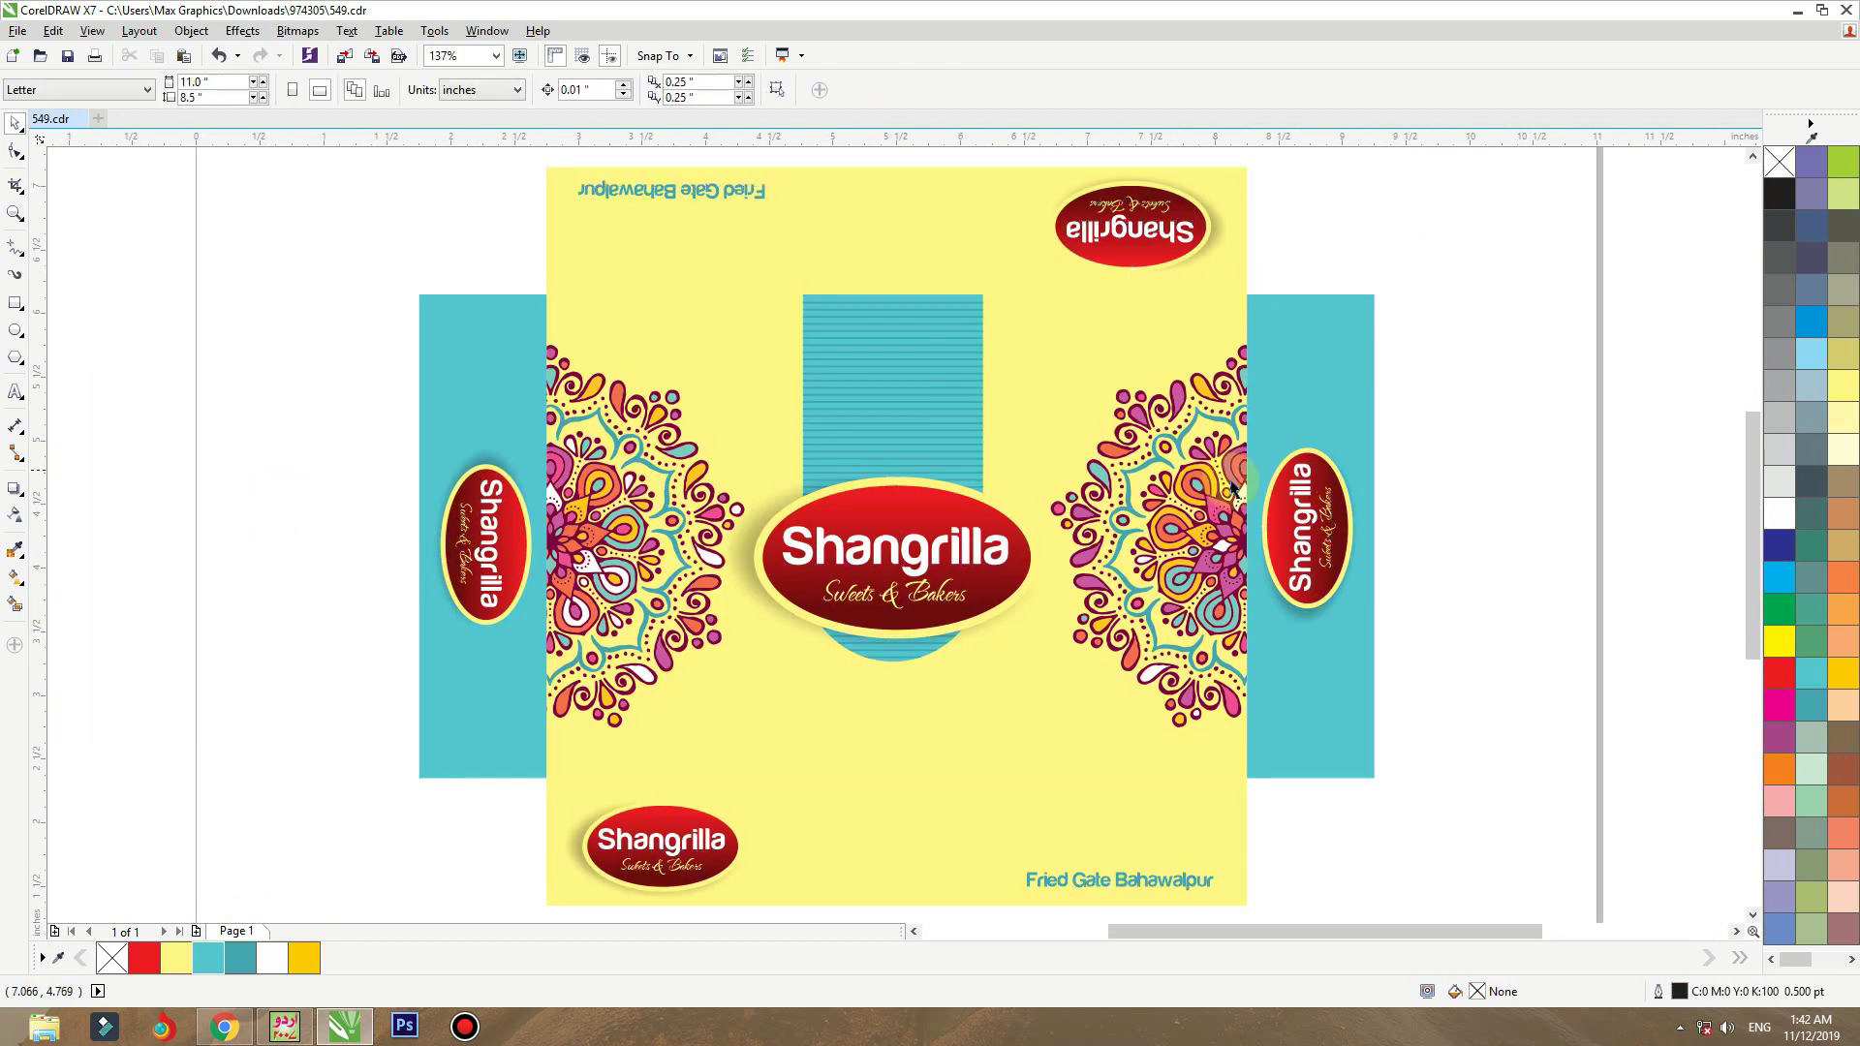
- Try shifting the striped teal label and the main oval badge, and undo the moves
click(1240, 323)
drag(934, 359, 889, 349)
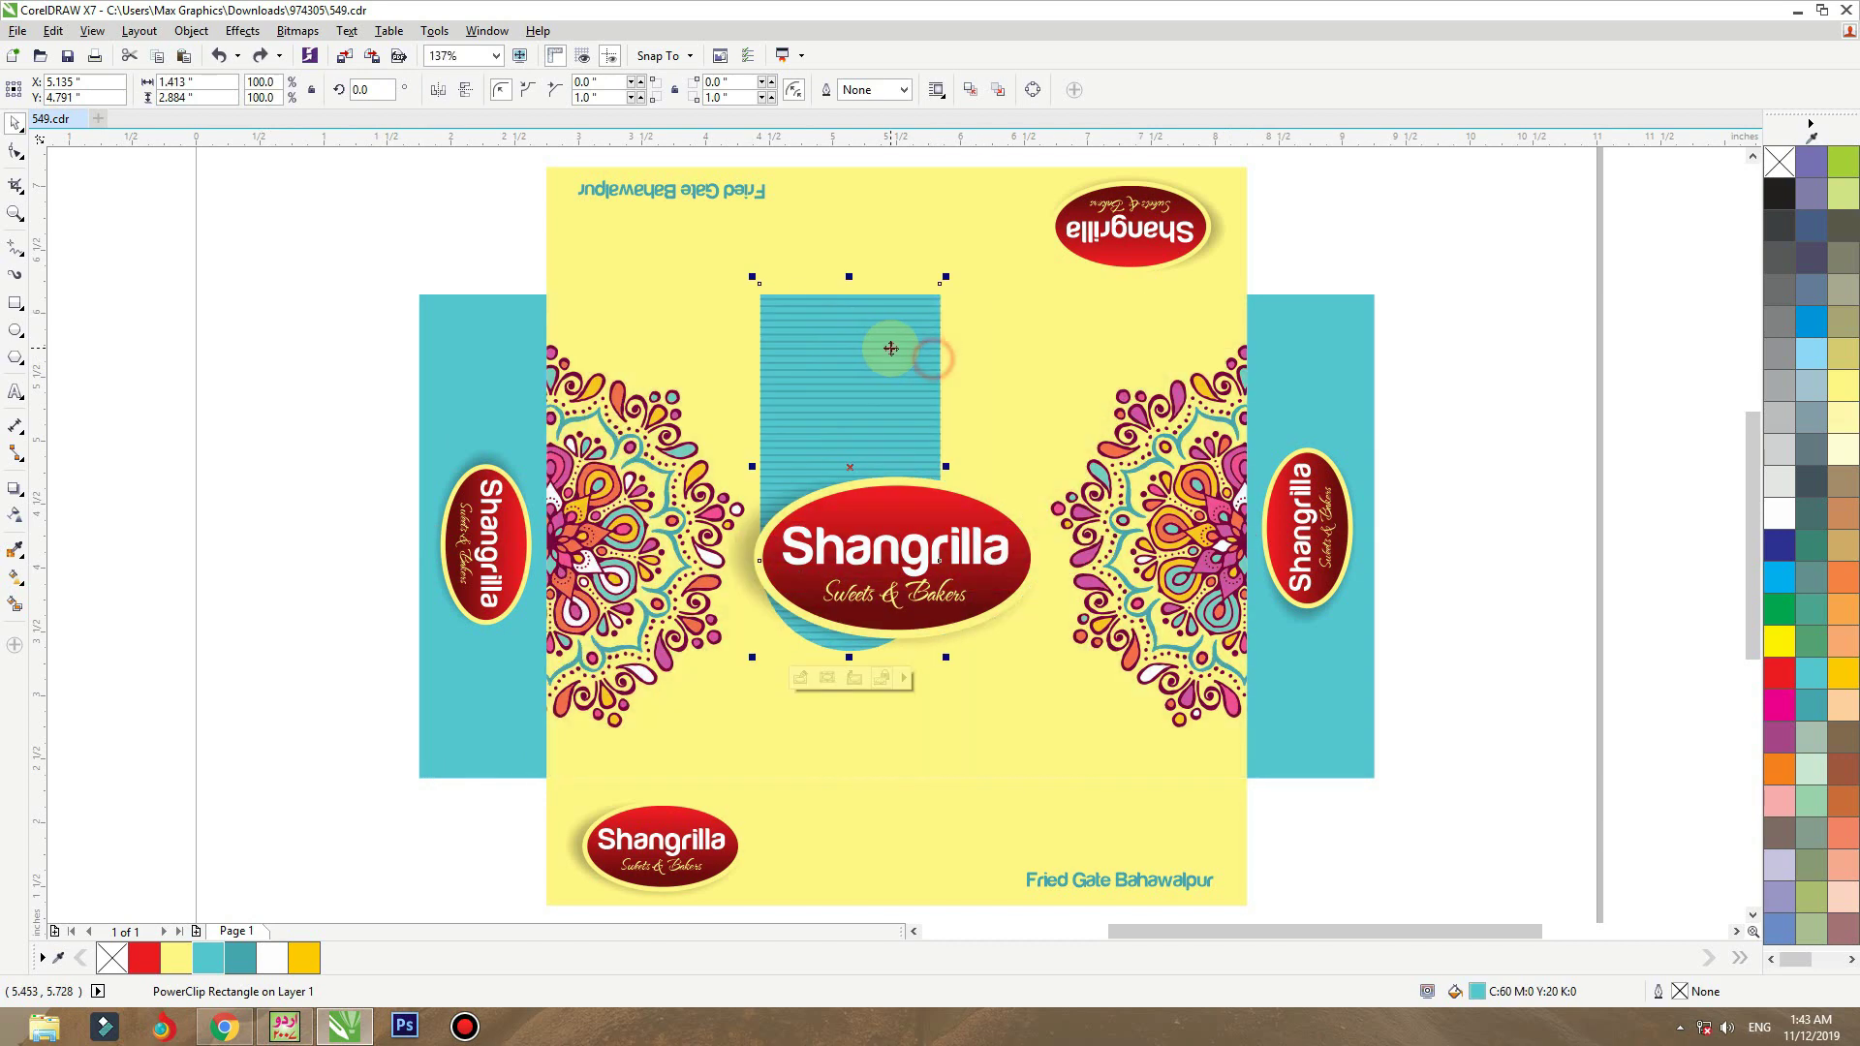
key(ctrl+z)
drag(1004, 524, 977, 483)
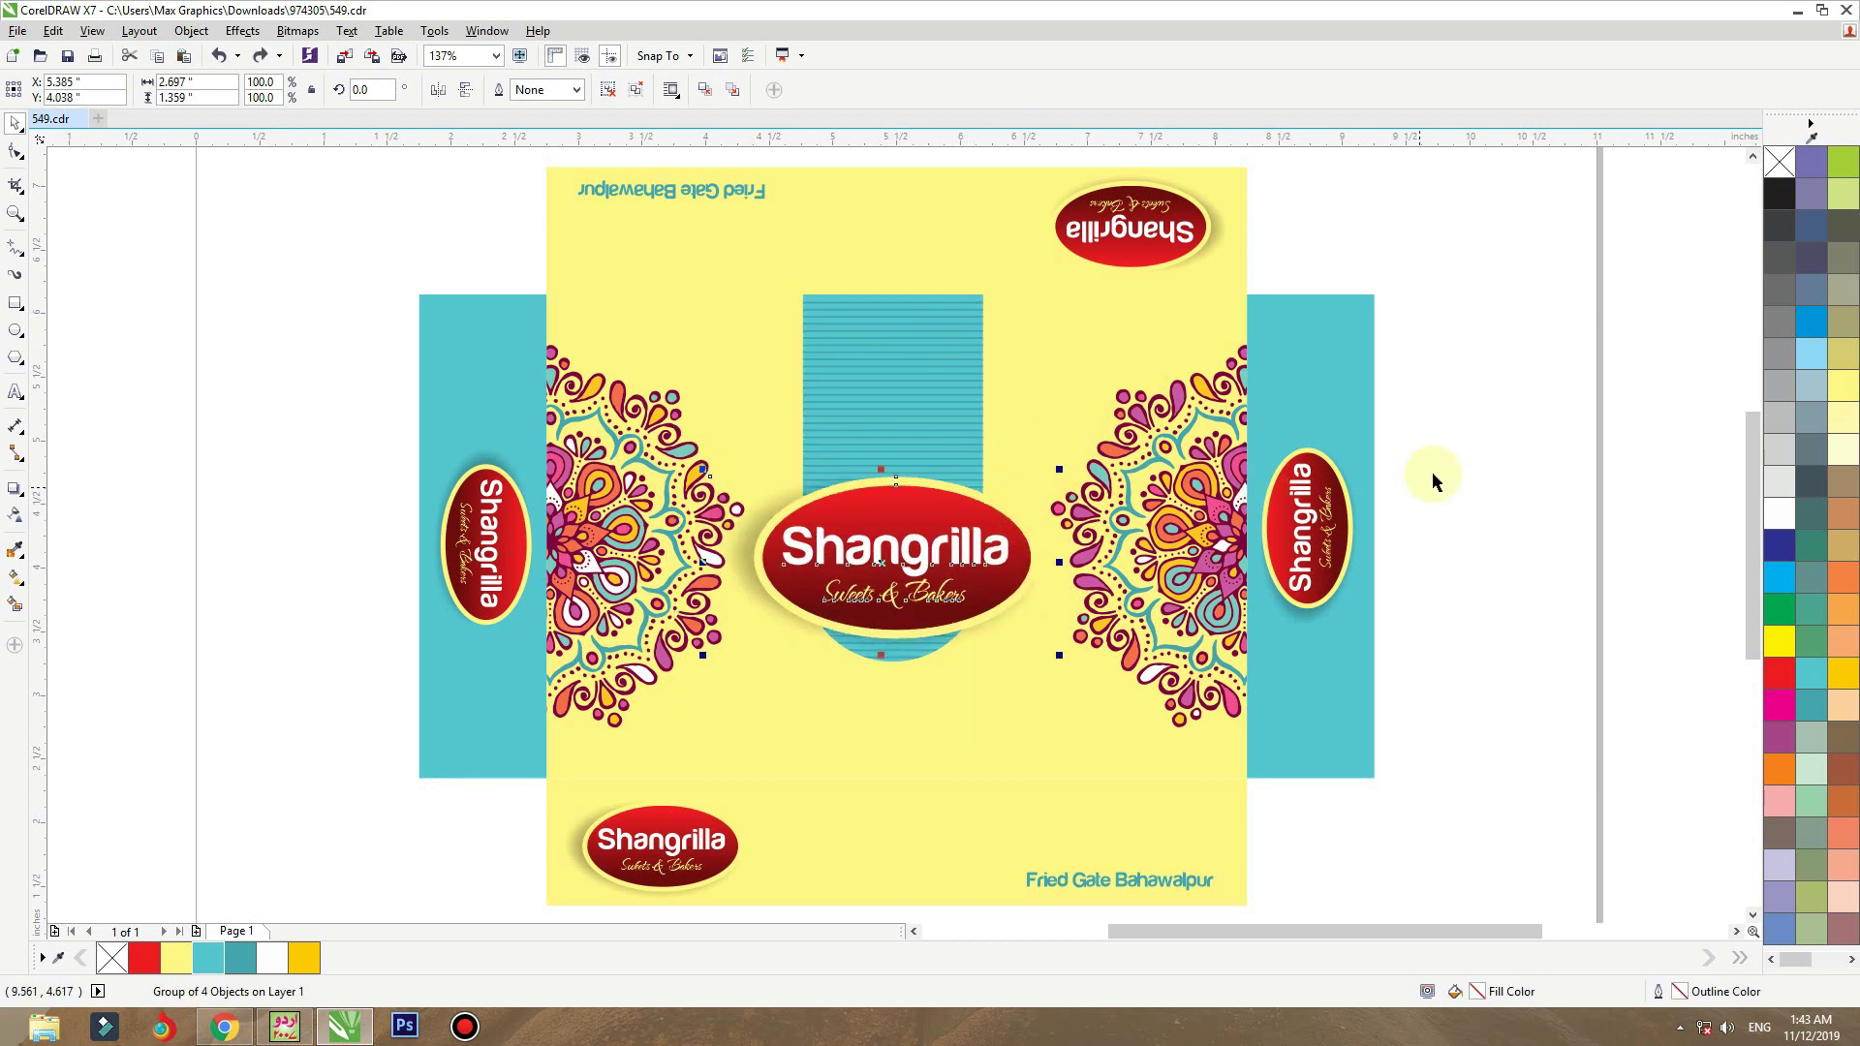
click(1406, 446)
scroll(1404, 444, down, 3)
drag(1457, 264, 781, 745)
key(shift+F2)
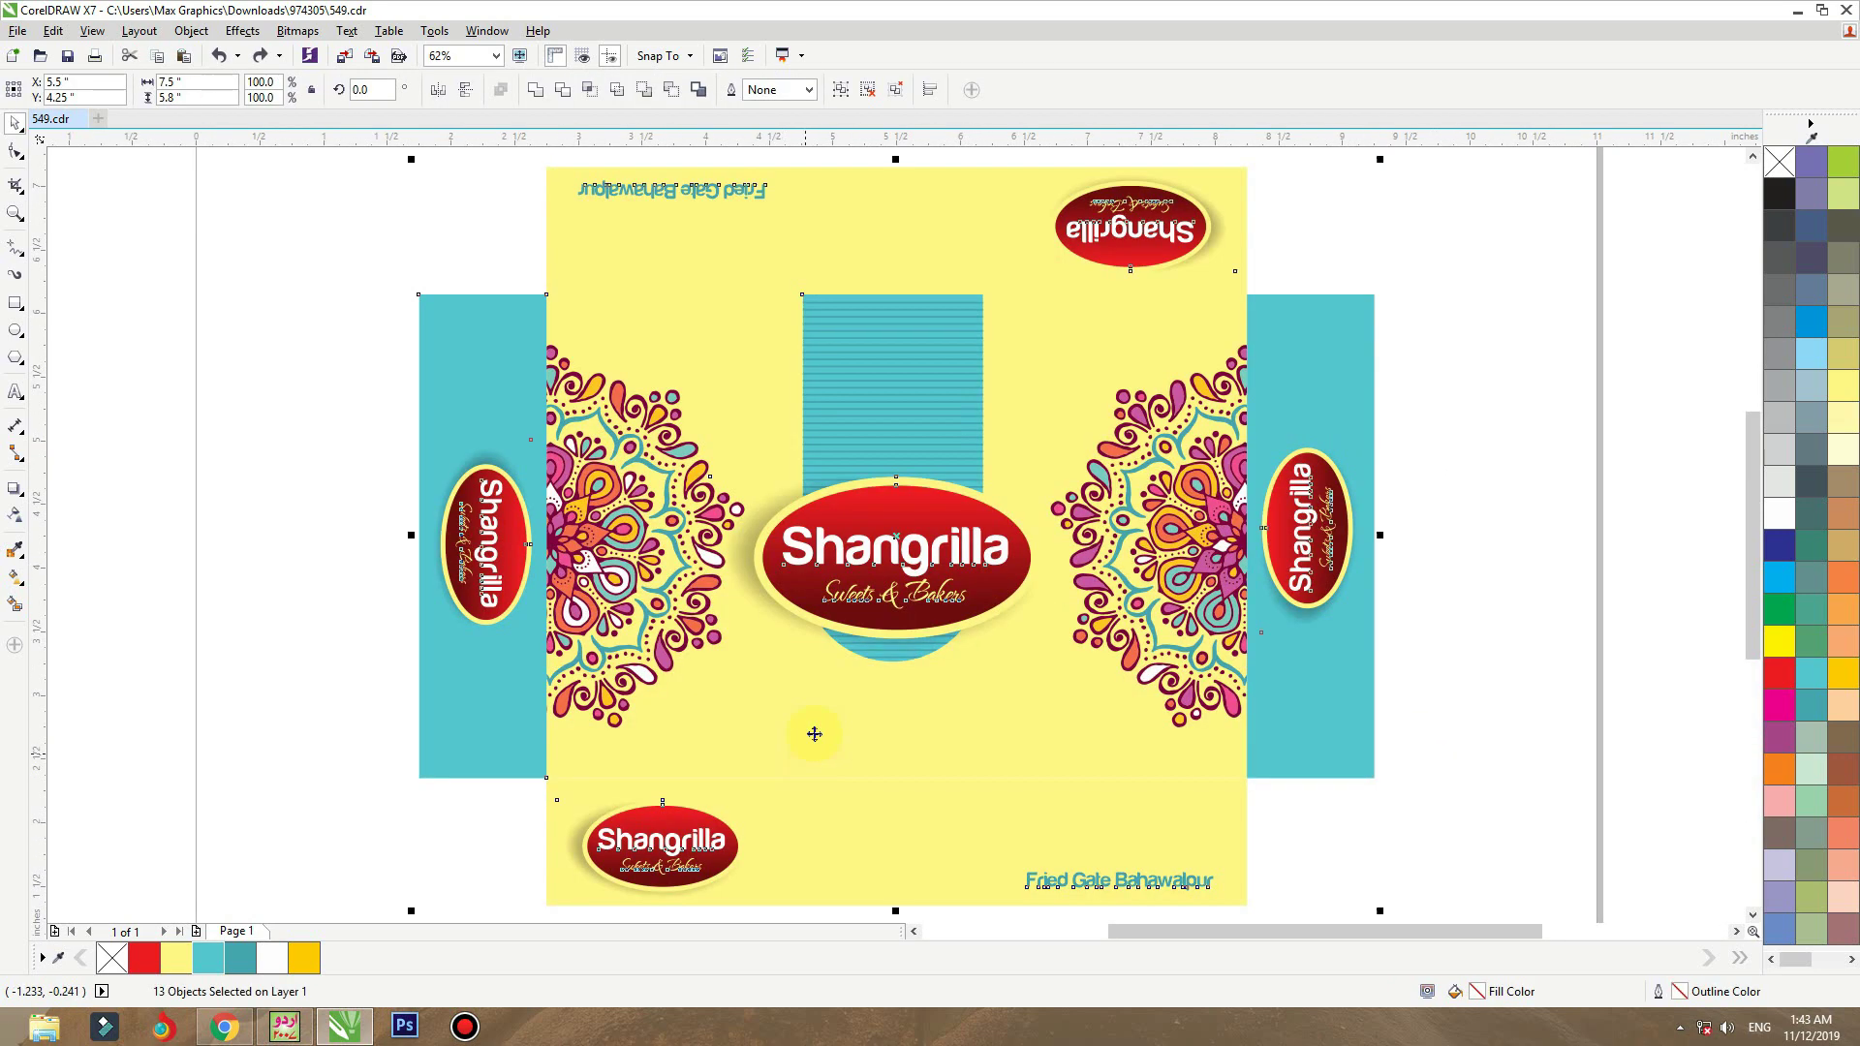
click(225, 516)
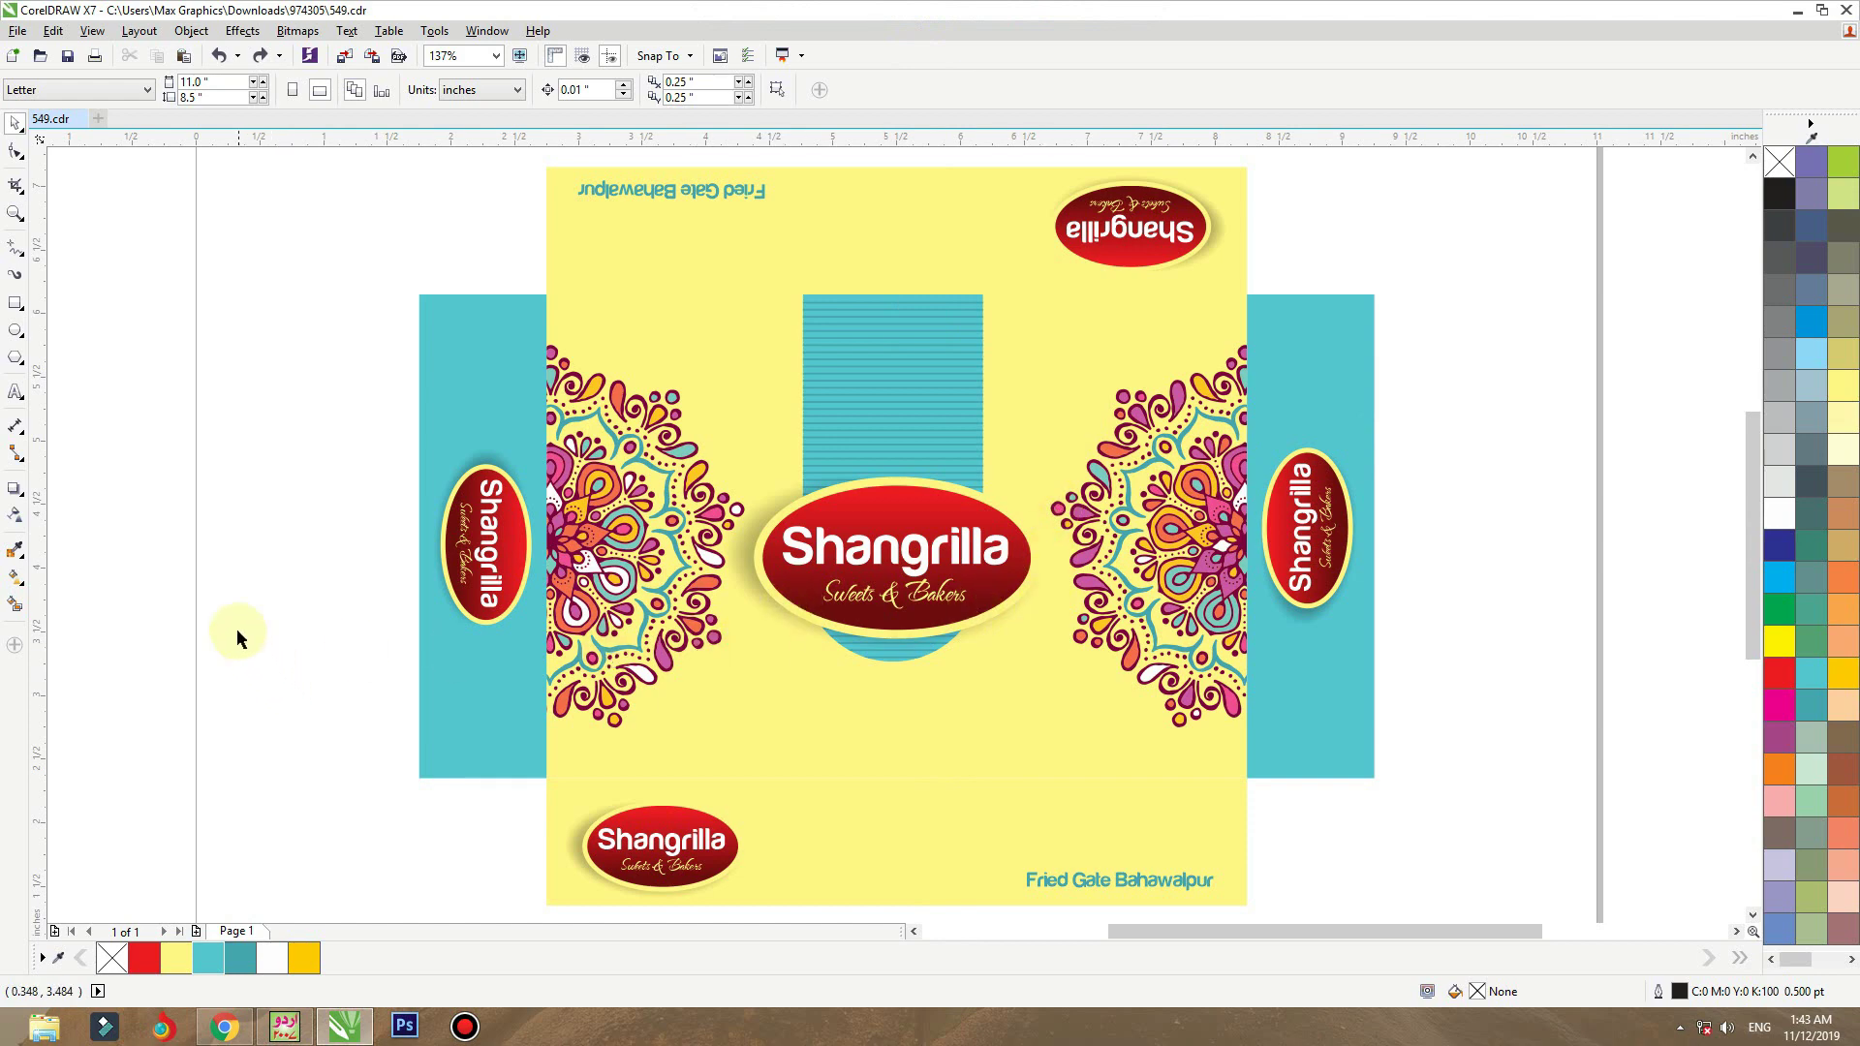
- Start importing an image and open the Oringe folder inside Data Wallpaper
click(347, 56)
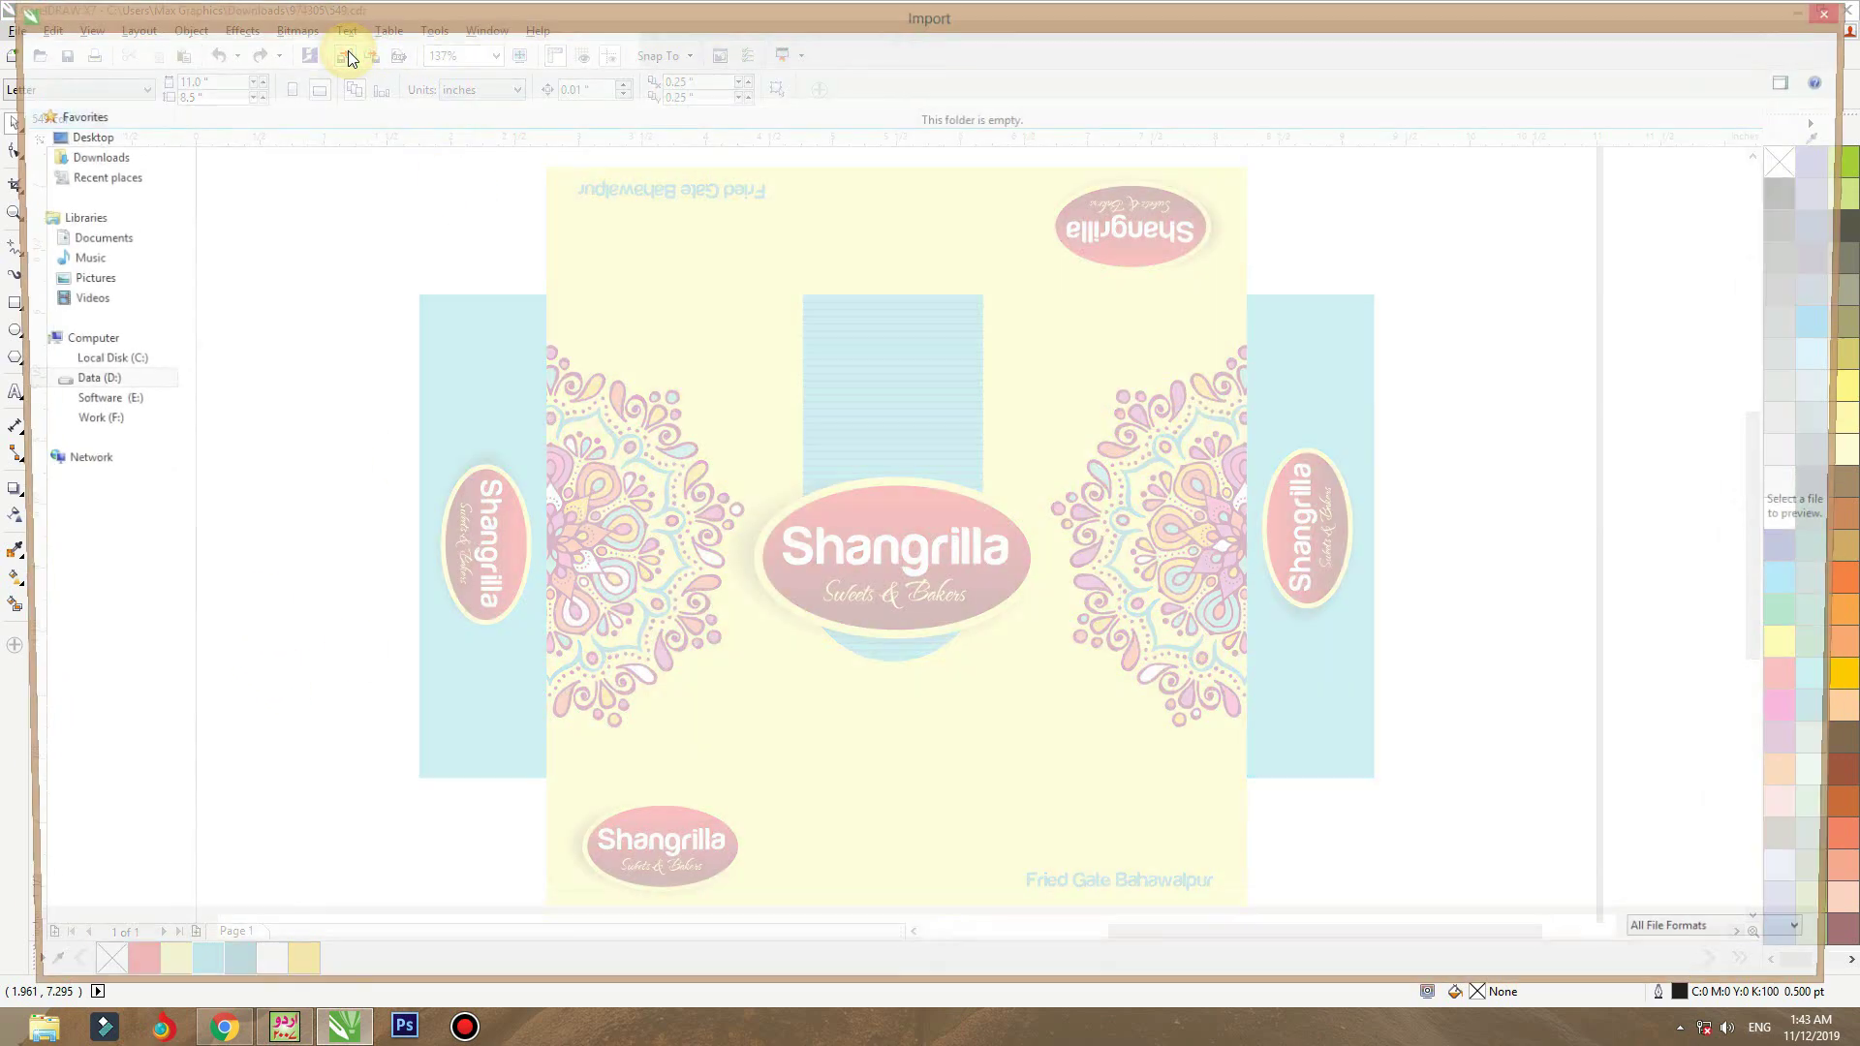
click(352, 47)
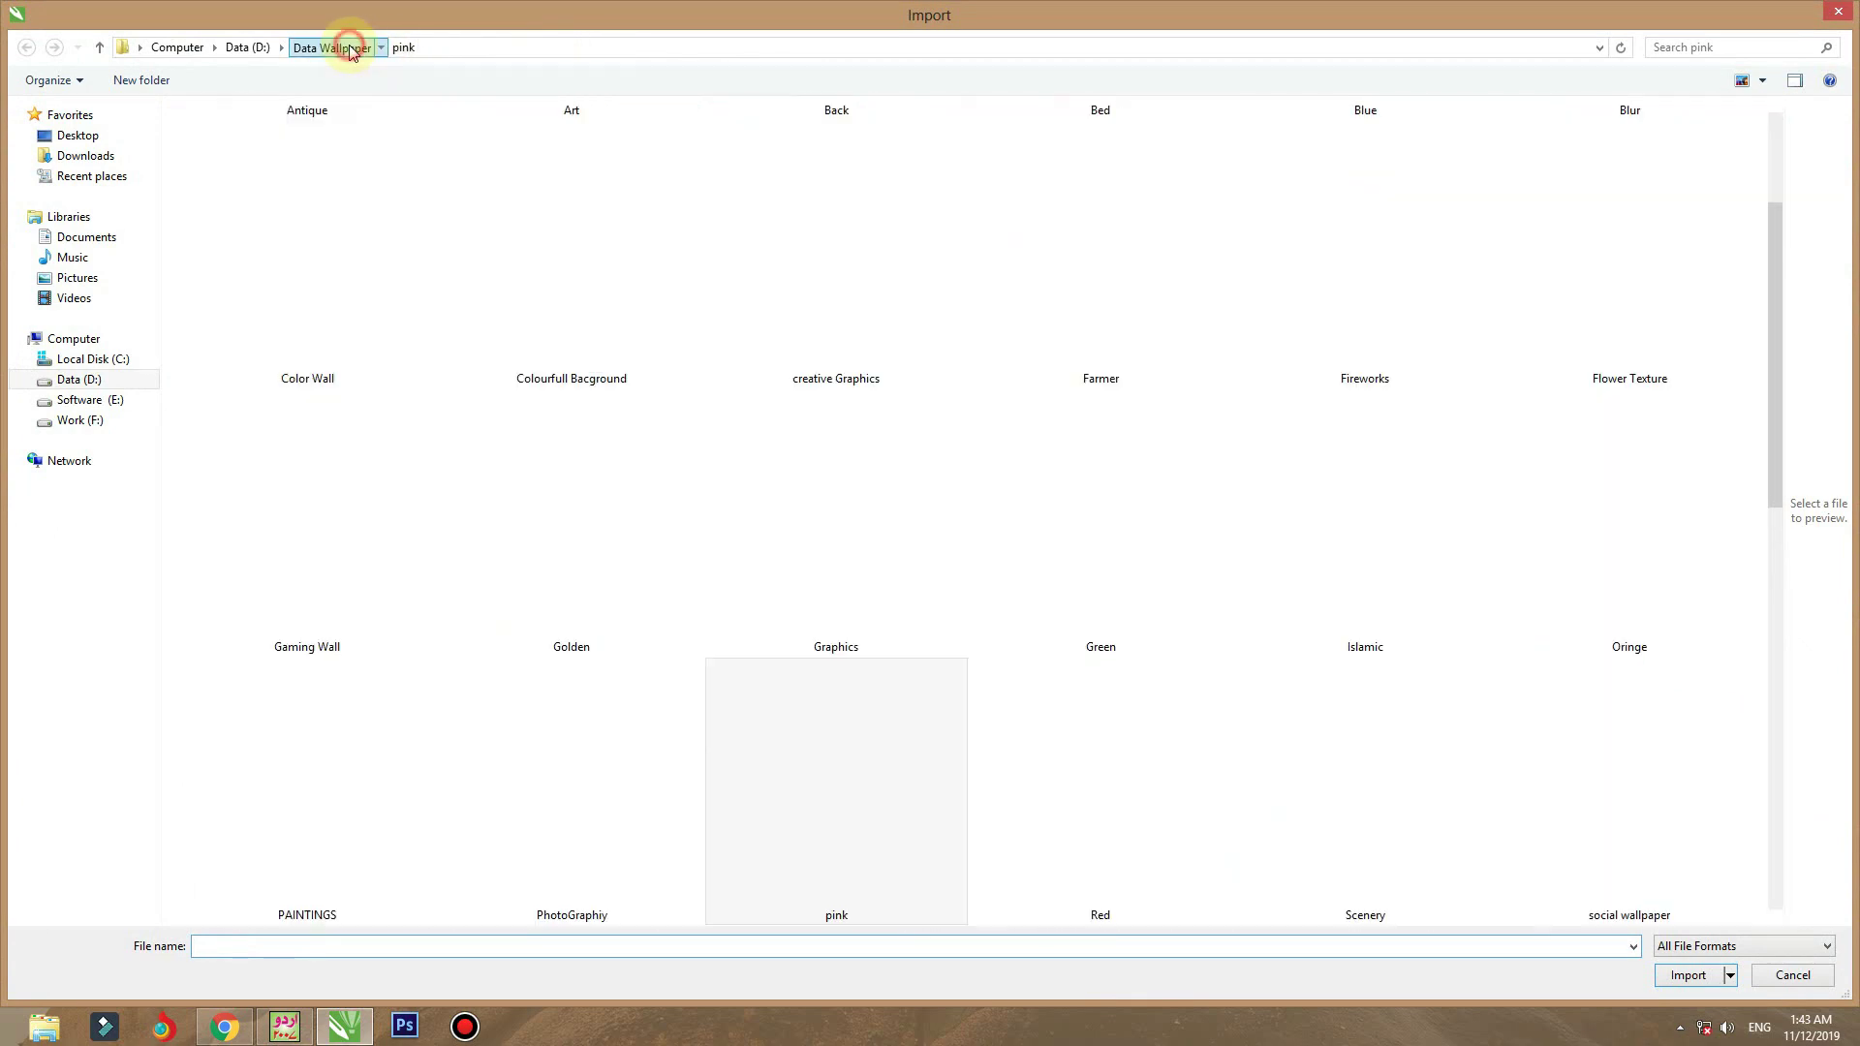
click(1571, 541)
double_click(1571, 540)
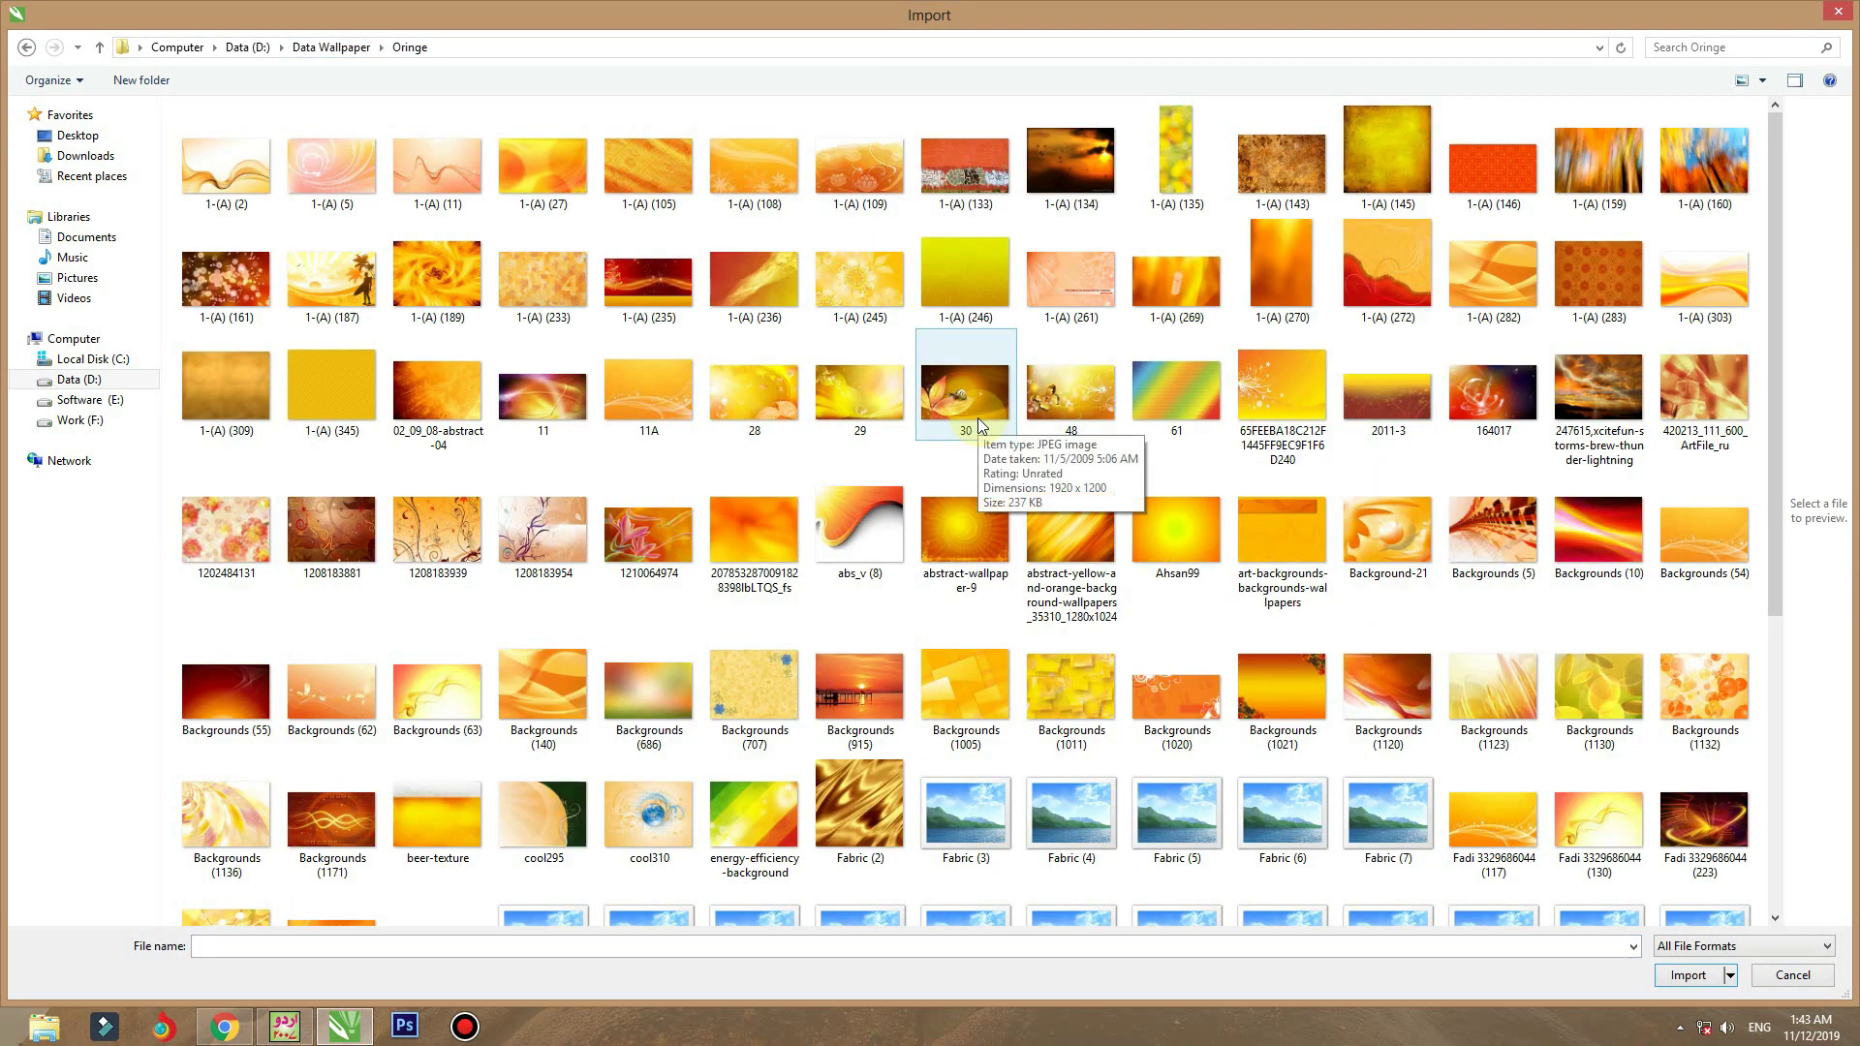
- Find Uneven Brown Background 1 among the wallpapers and import it over the main panel at about 3.84 inches square
scroll(979, 424, down, 3)
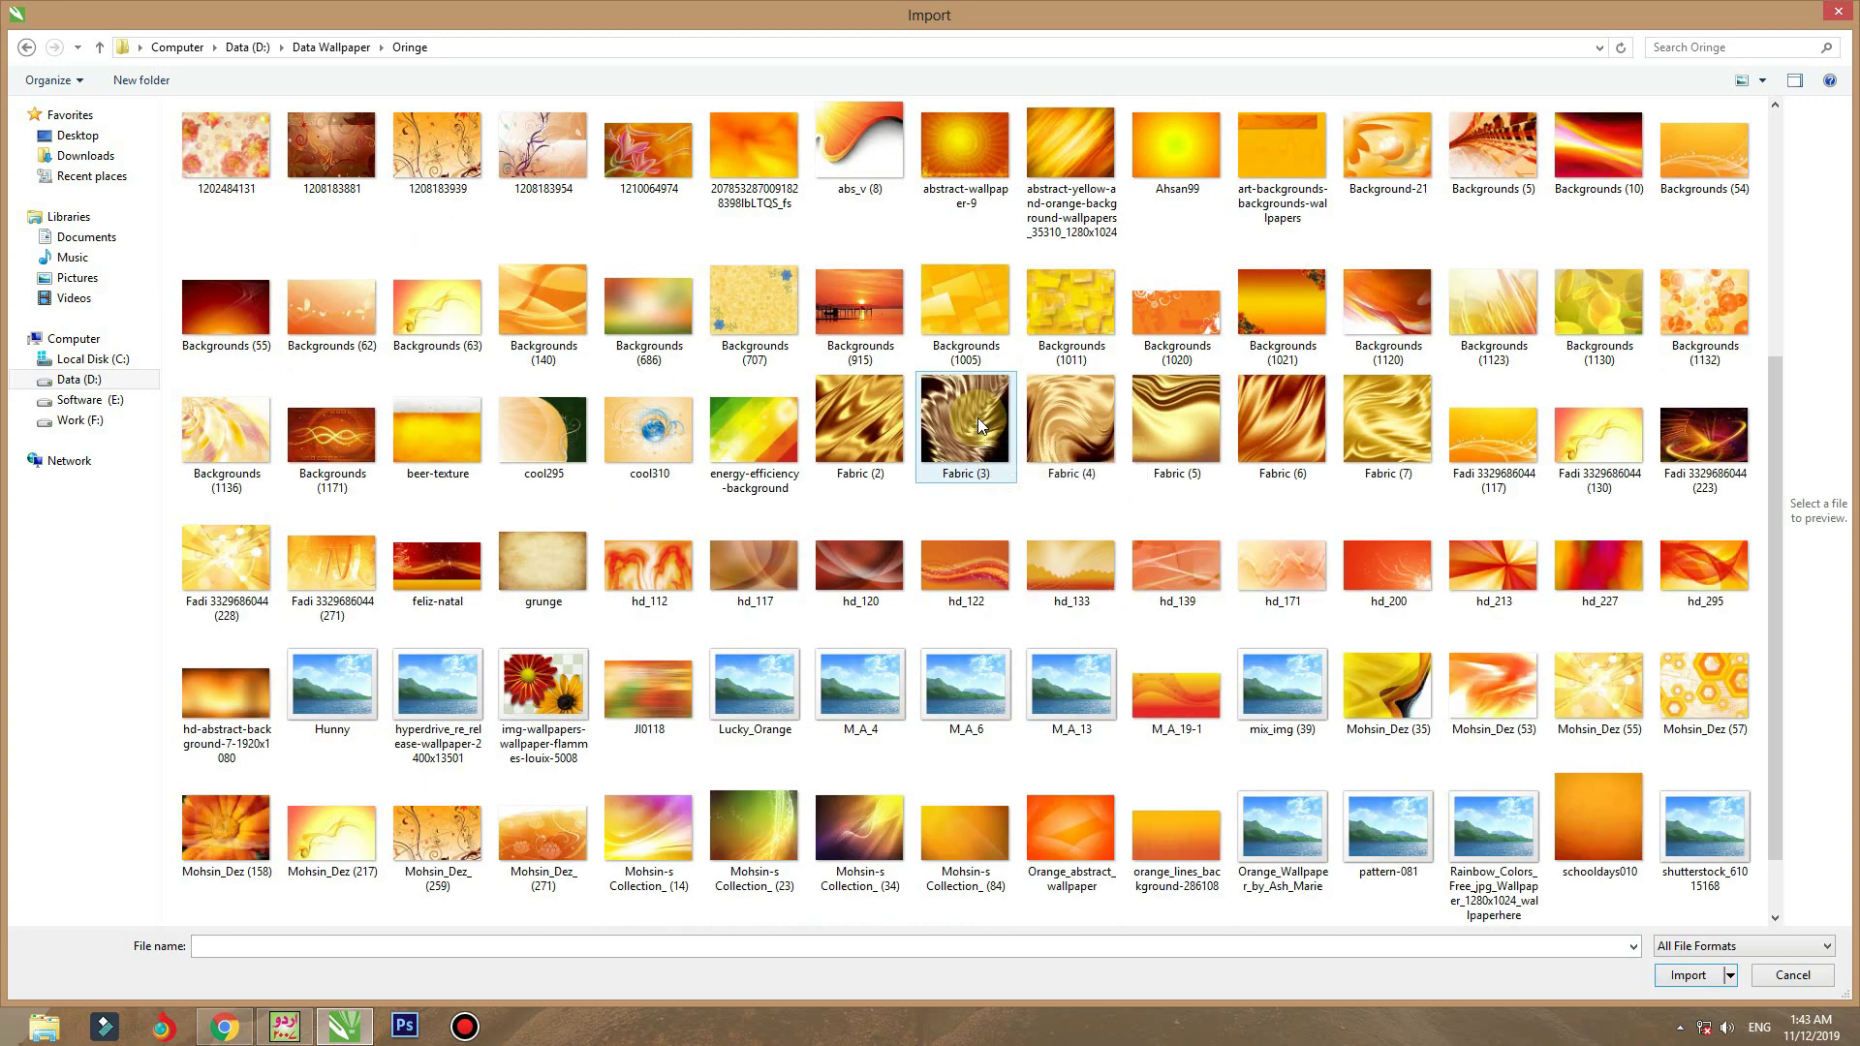
scroll(979, 425, down, 1)
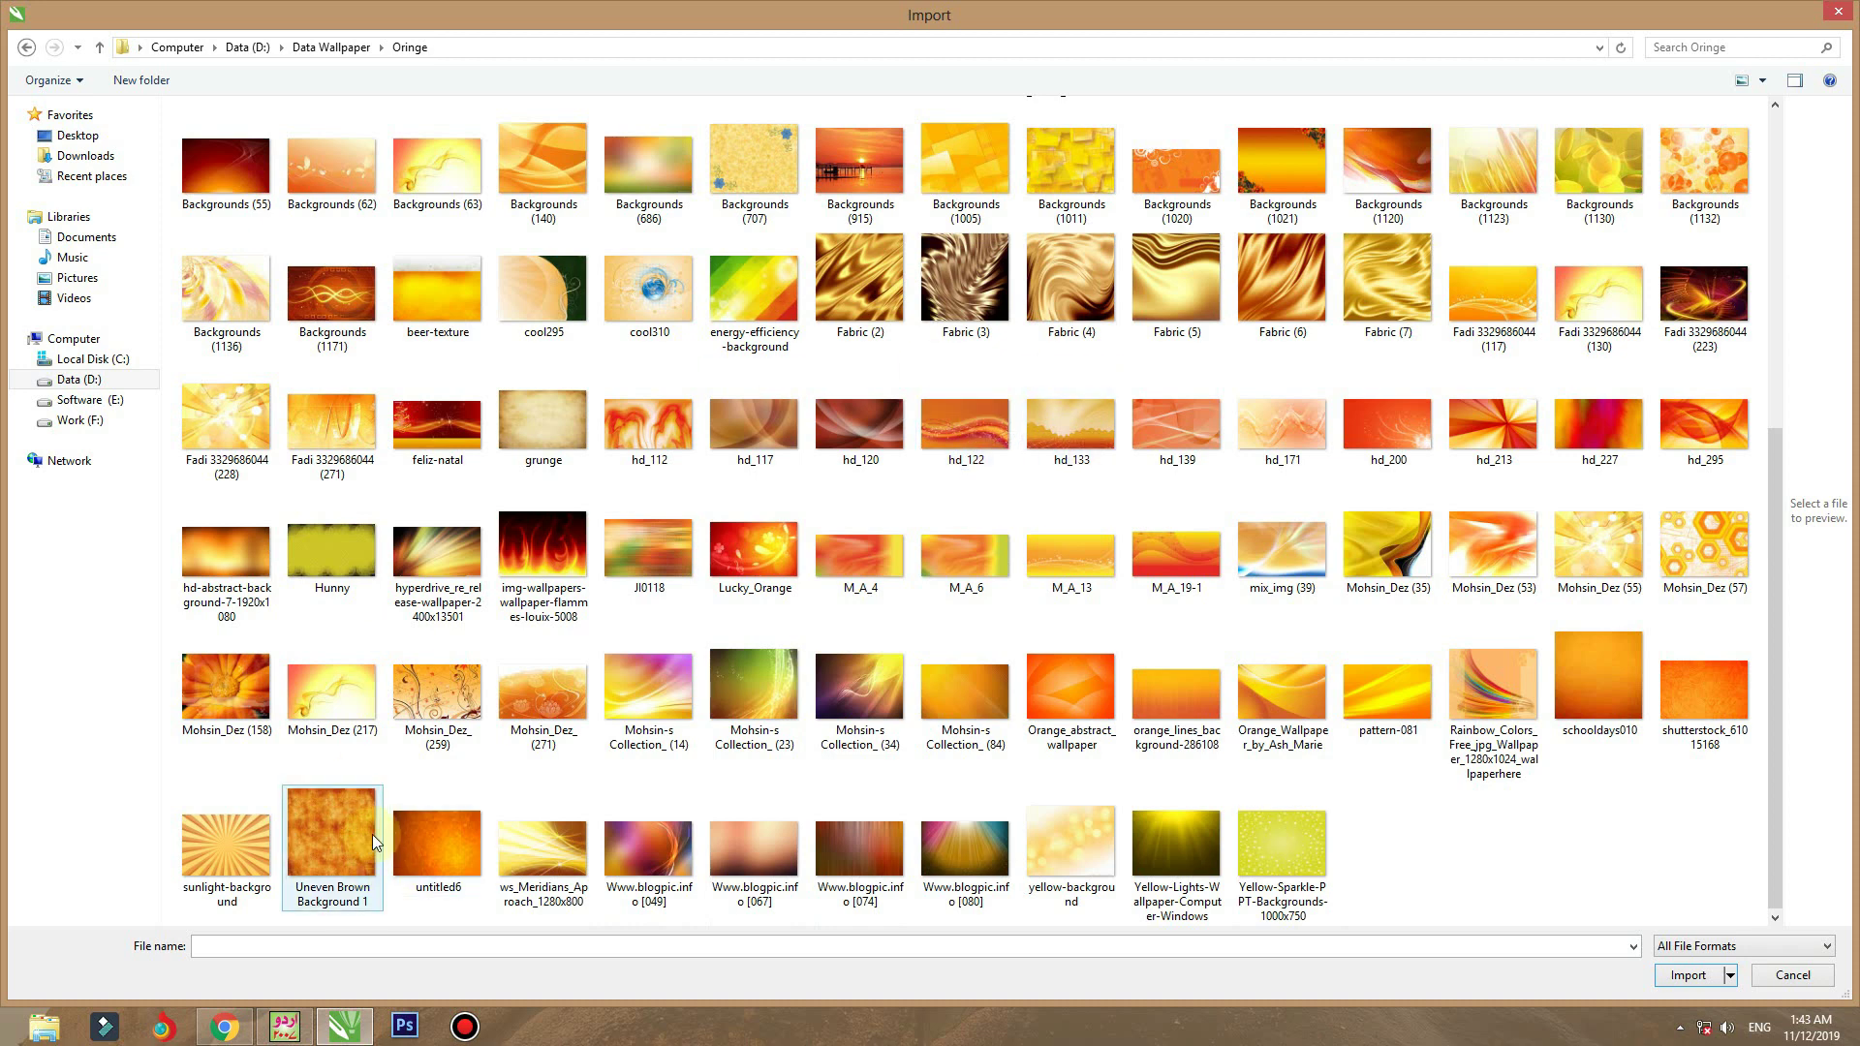
scroll(376, 833, up, 5)
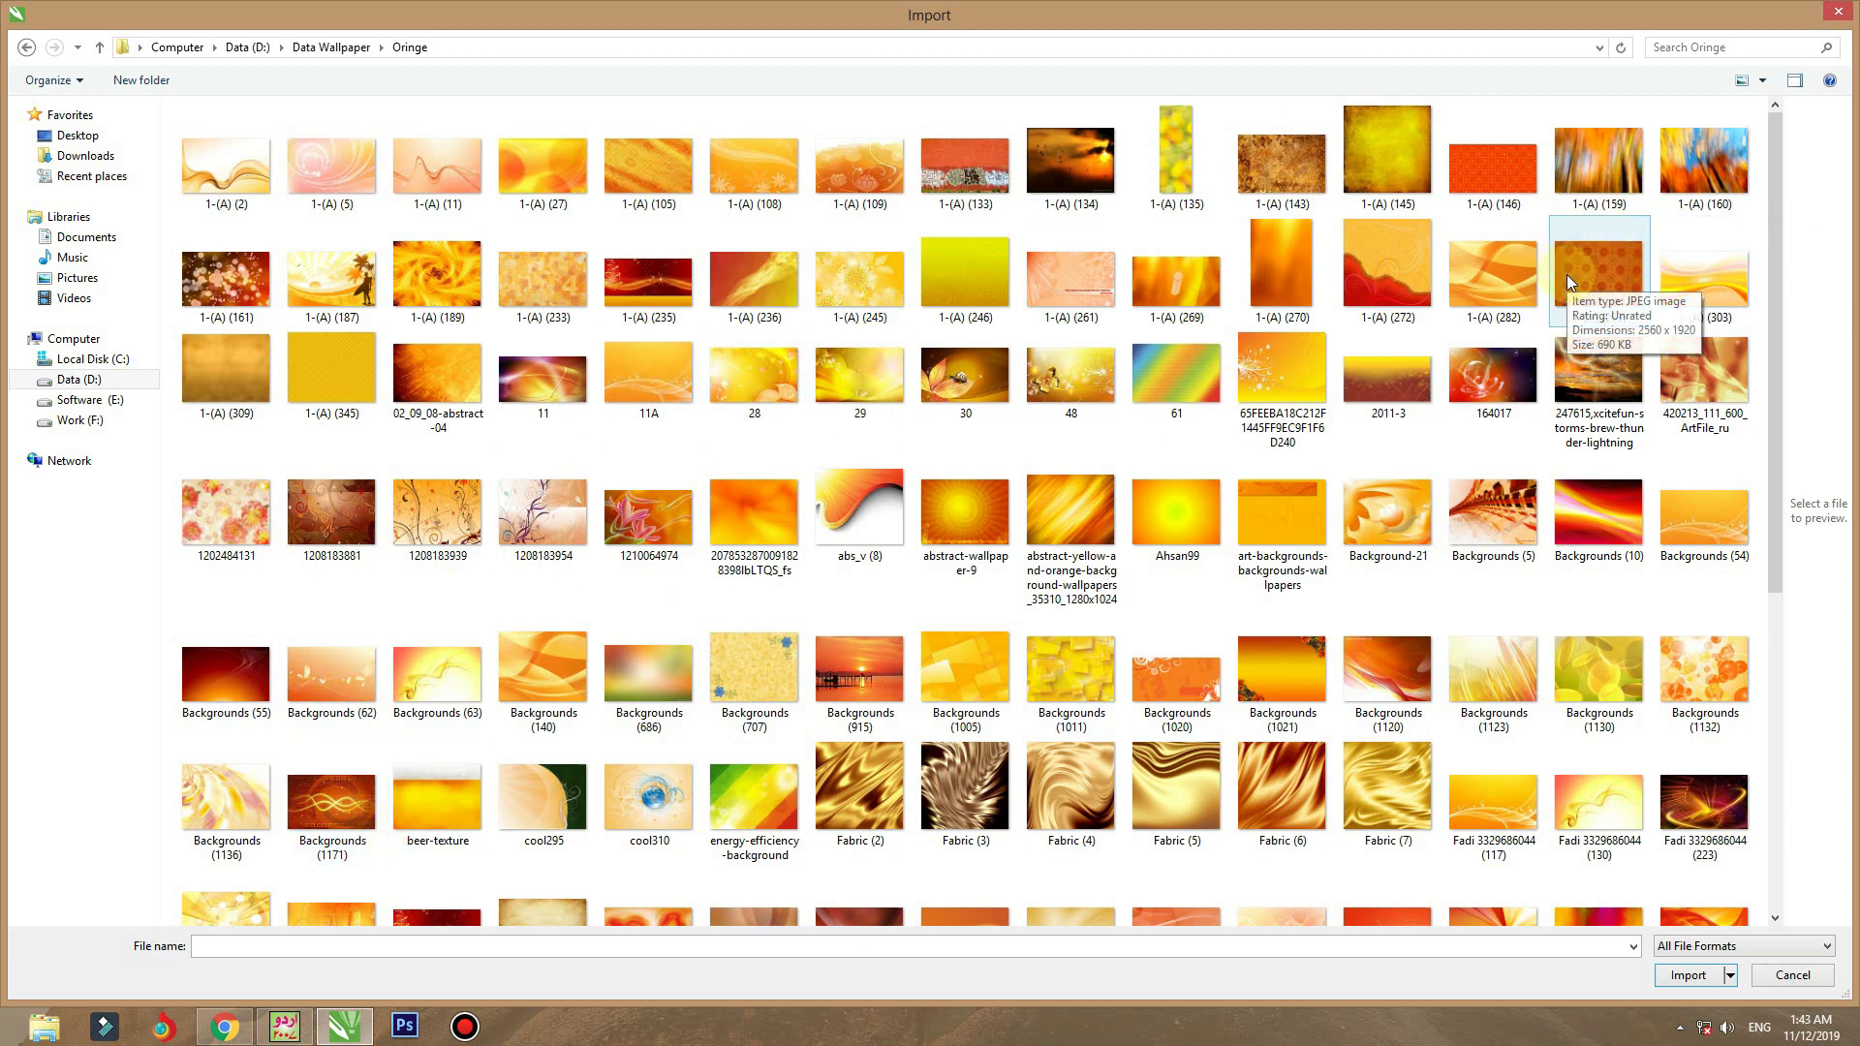
scroll(1567, 275, down, 5)
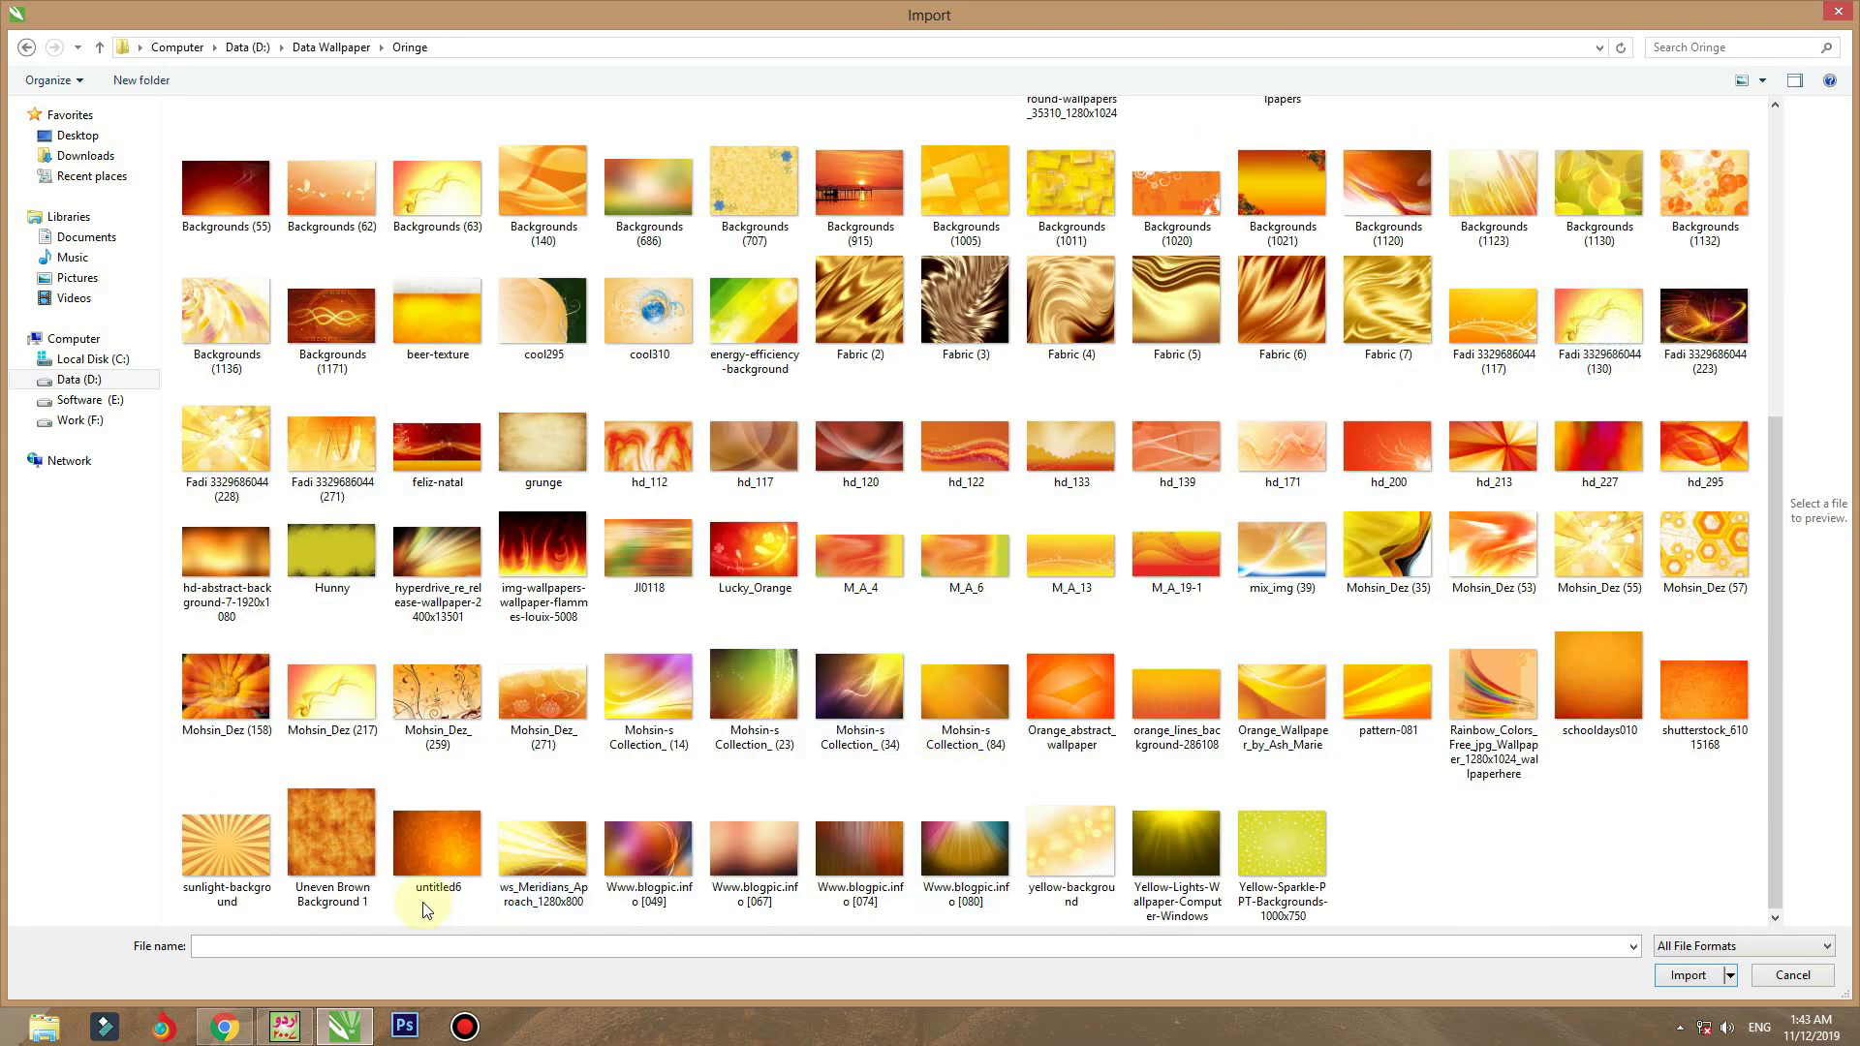
click(360, 862)
double_click(360, 861)
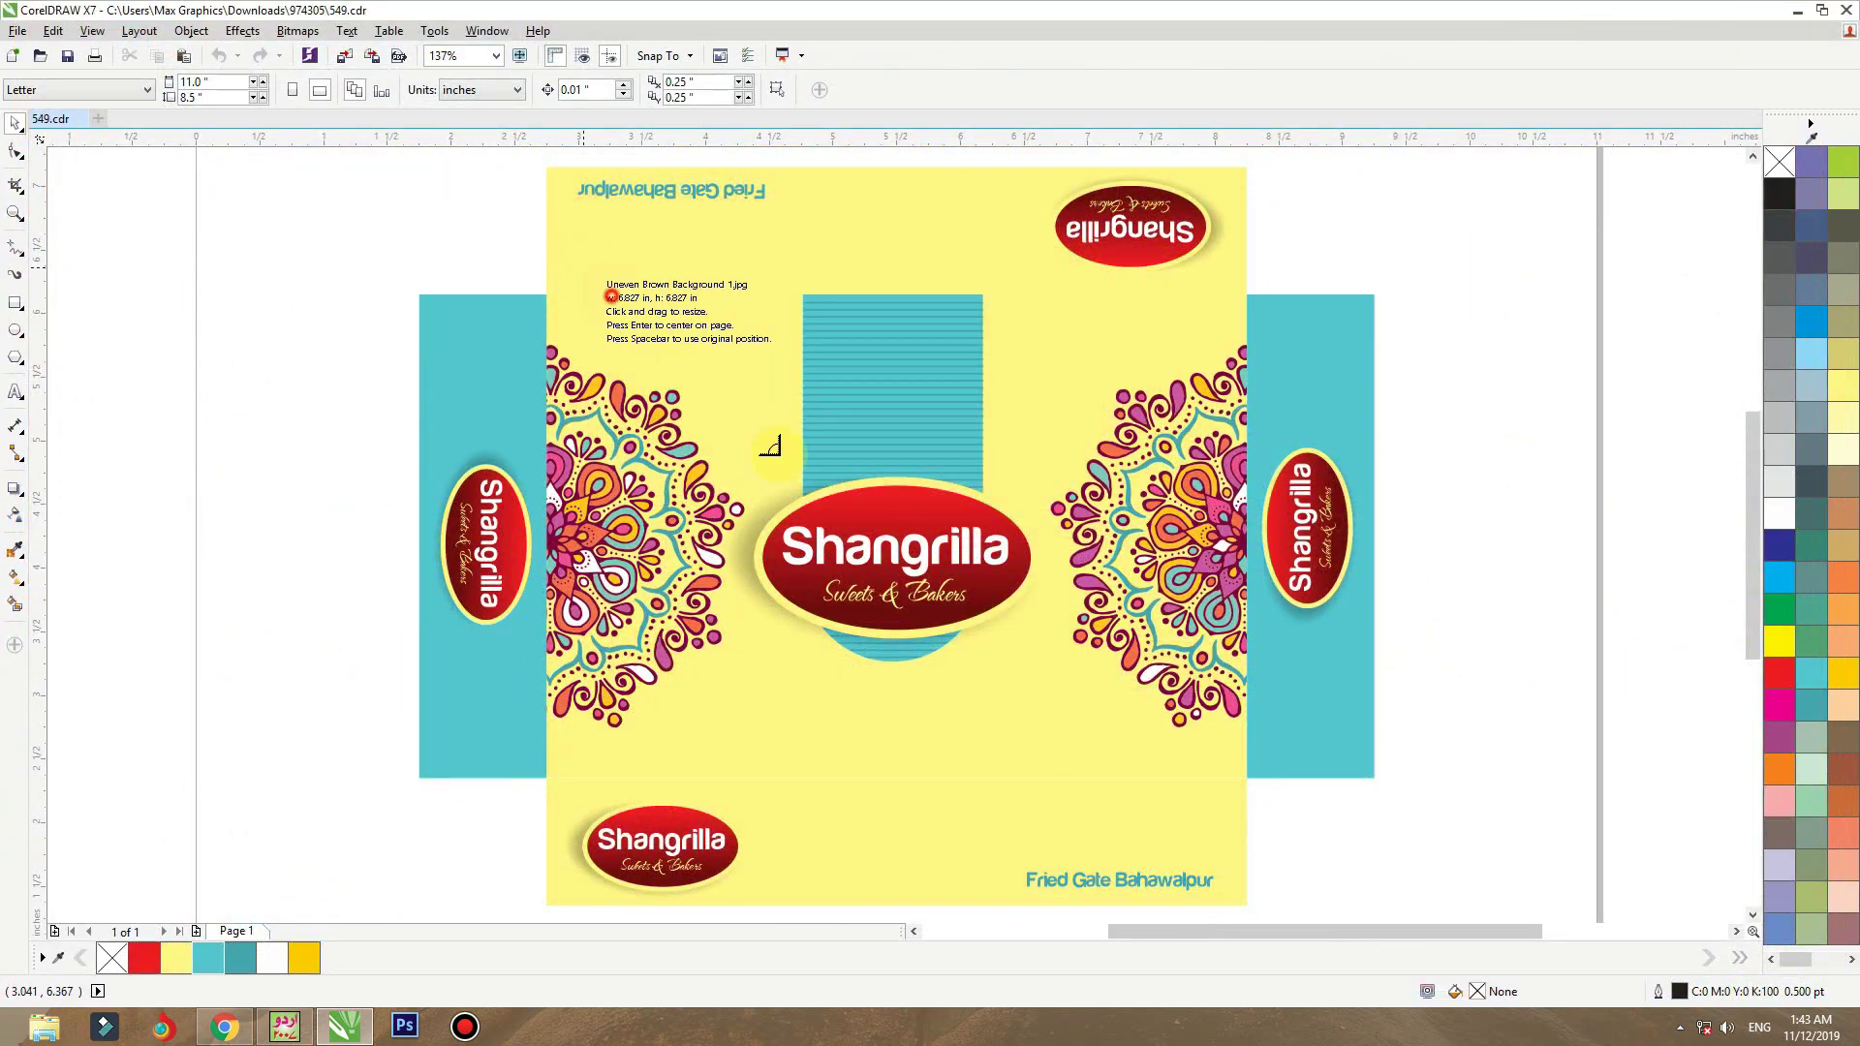
drag(583, 268, 1143, 761)
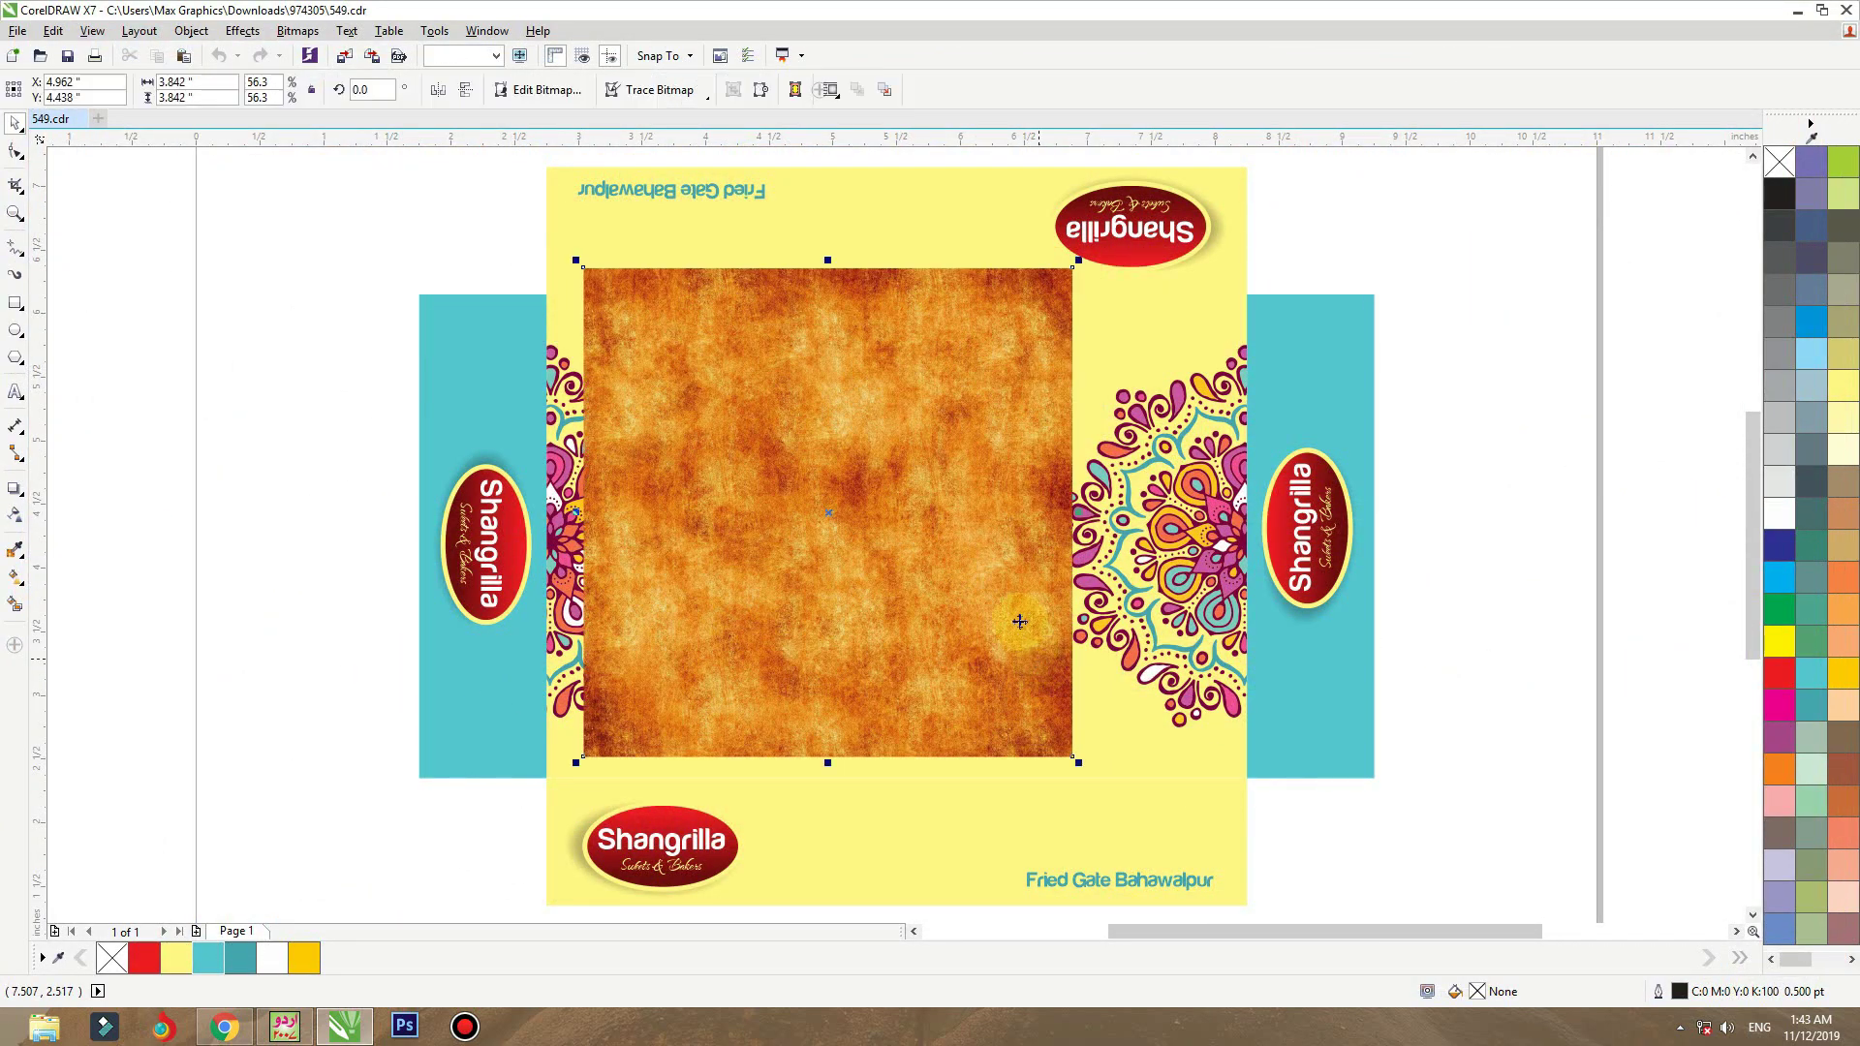
- PowerClip the brown texture inside the yellow main panel and, within the clip contents, shift it left and enlarge it to about 4.06 inches square
right_click(1035, 305)
click(1056, 311)
click(1166, 327)
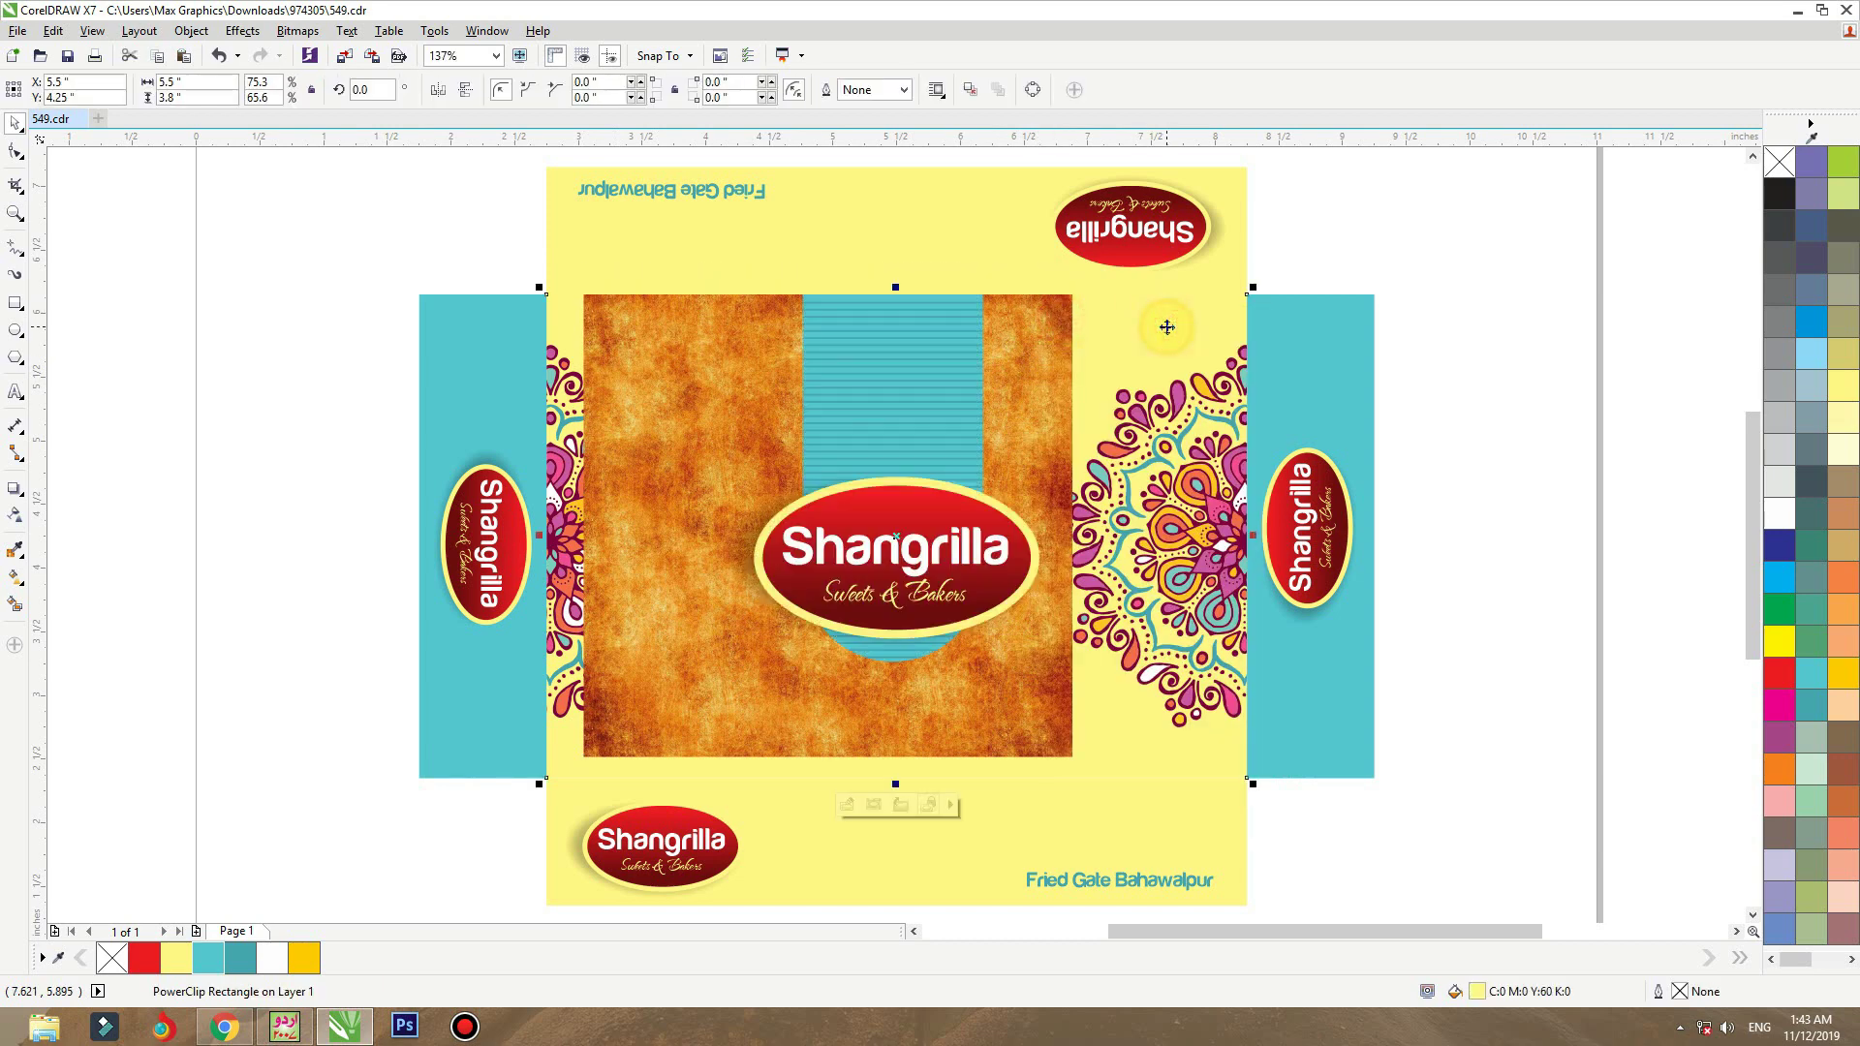
ctrl+click(1167, 328)
drag(900, 508, 852, 512)
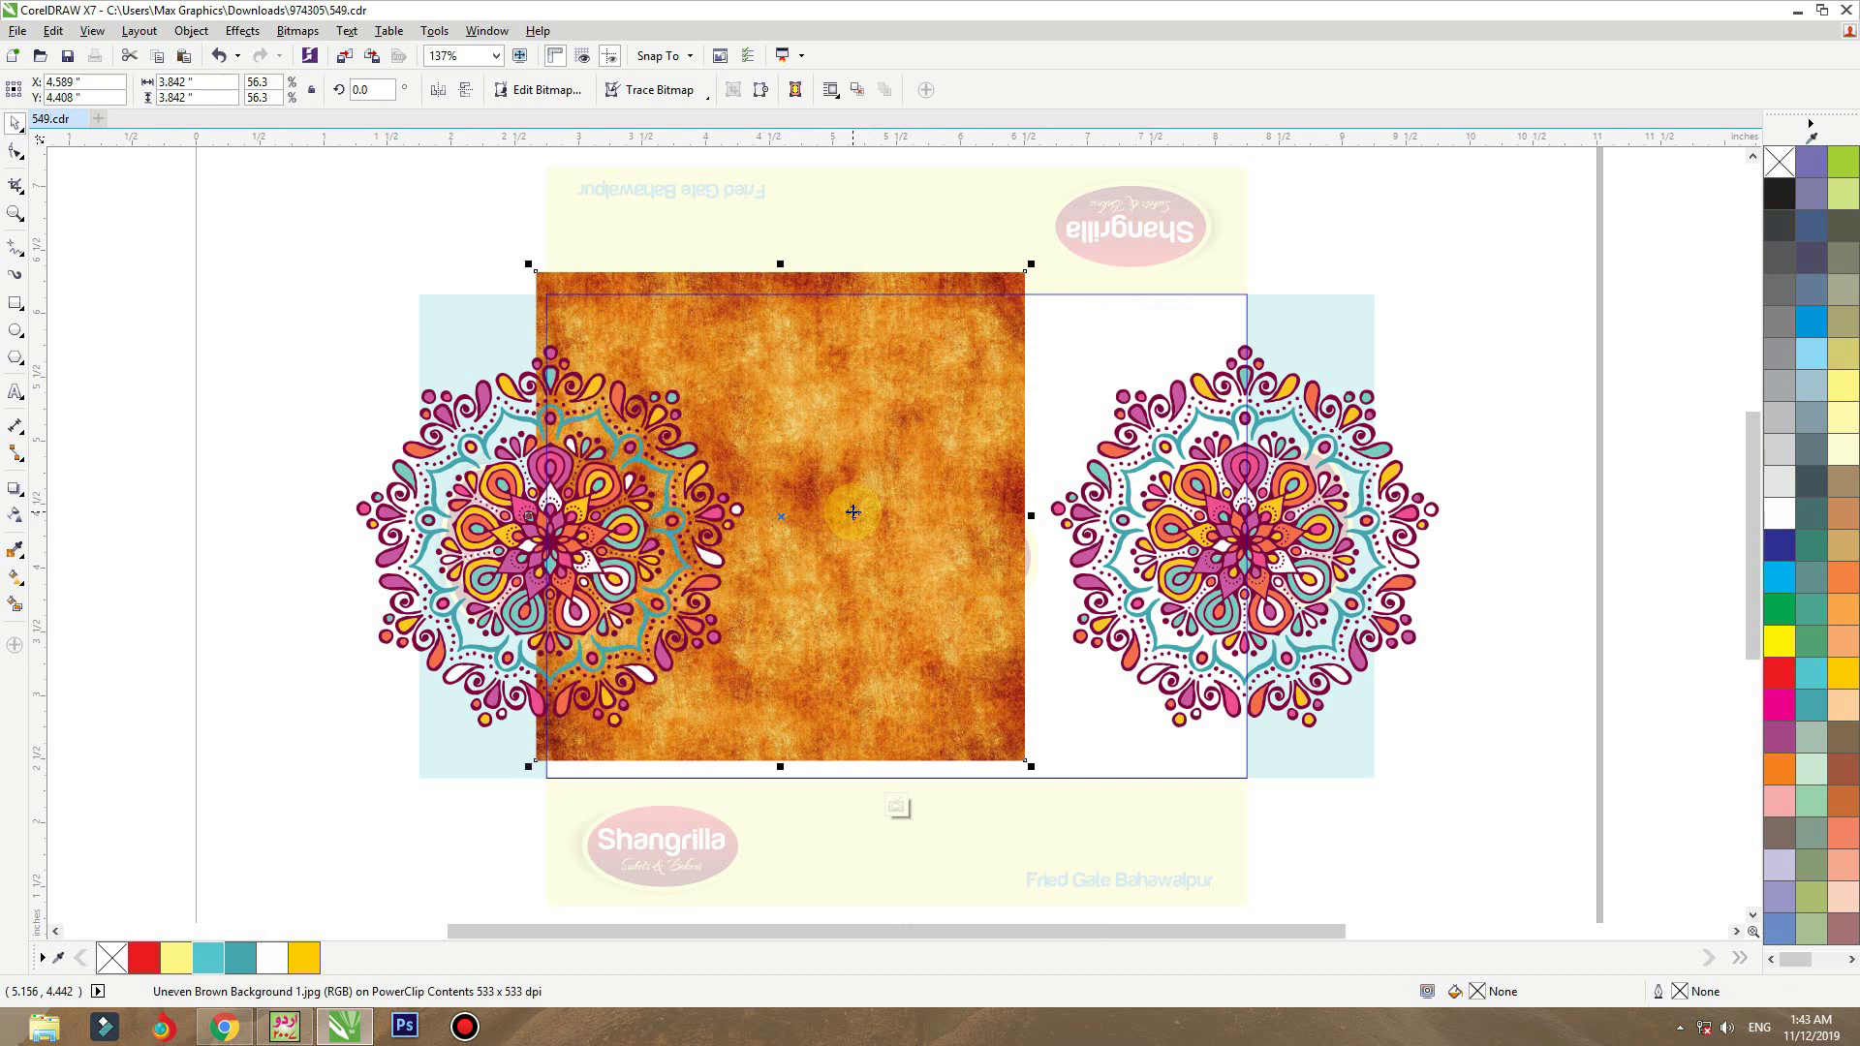
drag(1028, 766, 1057, 797)
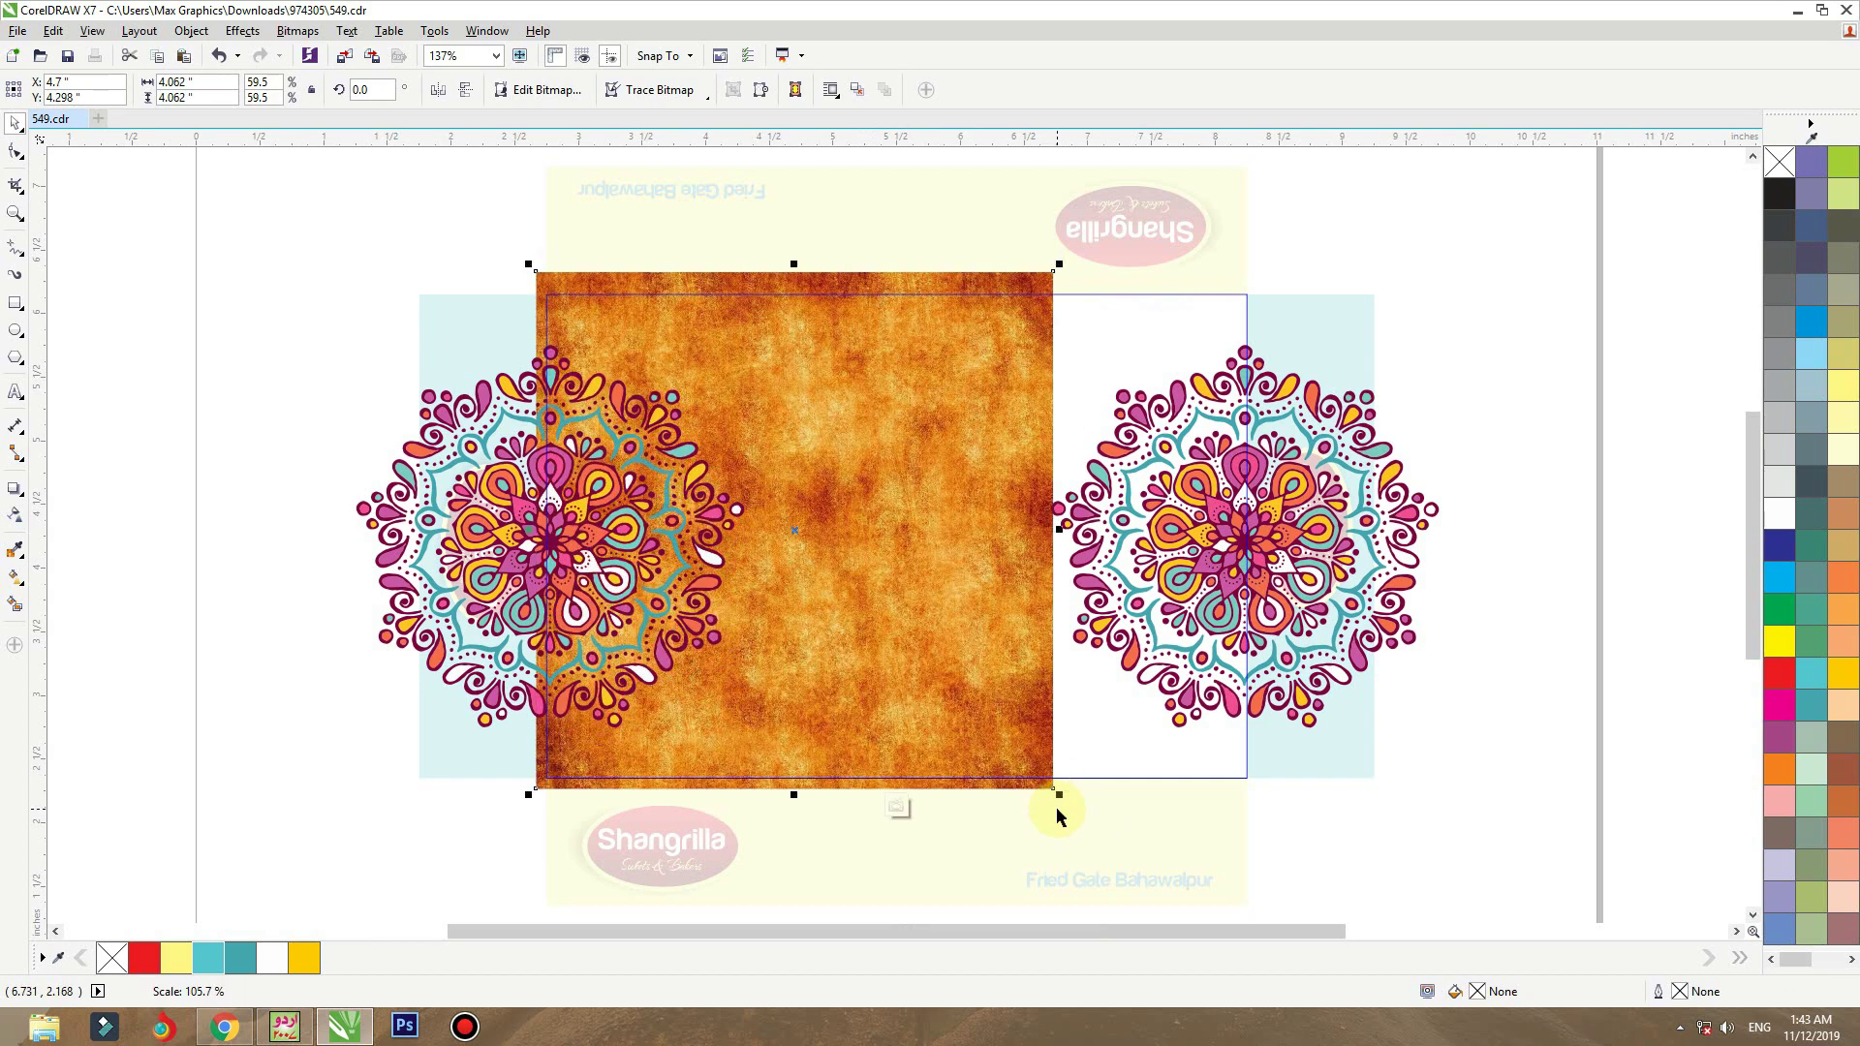
- Apply uniform transparency to the brown texture and set it to 70
click(17, 517)
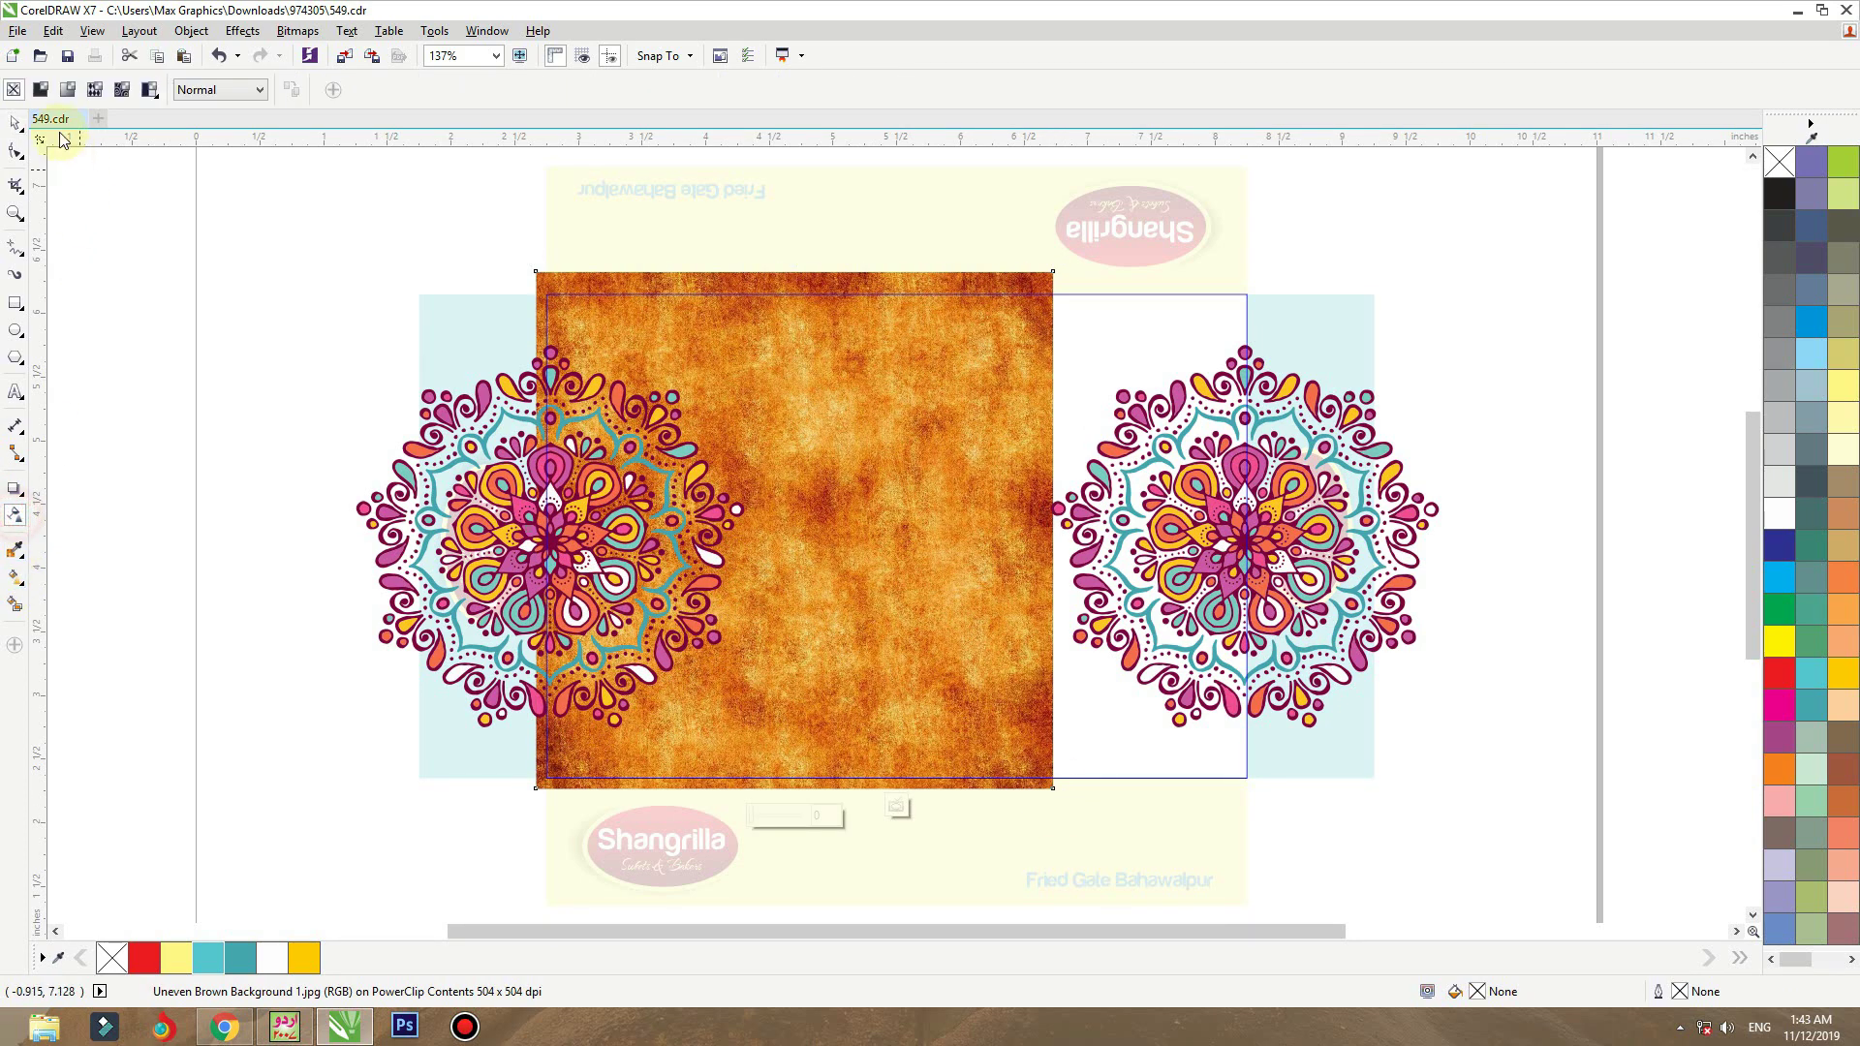
click(46, 92)
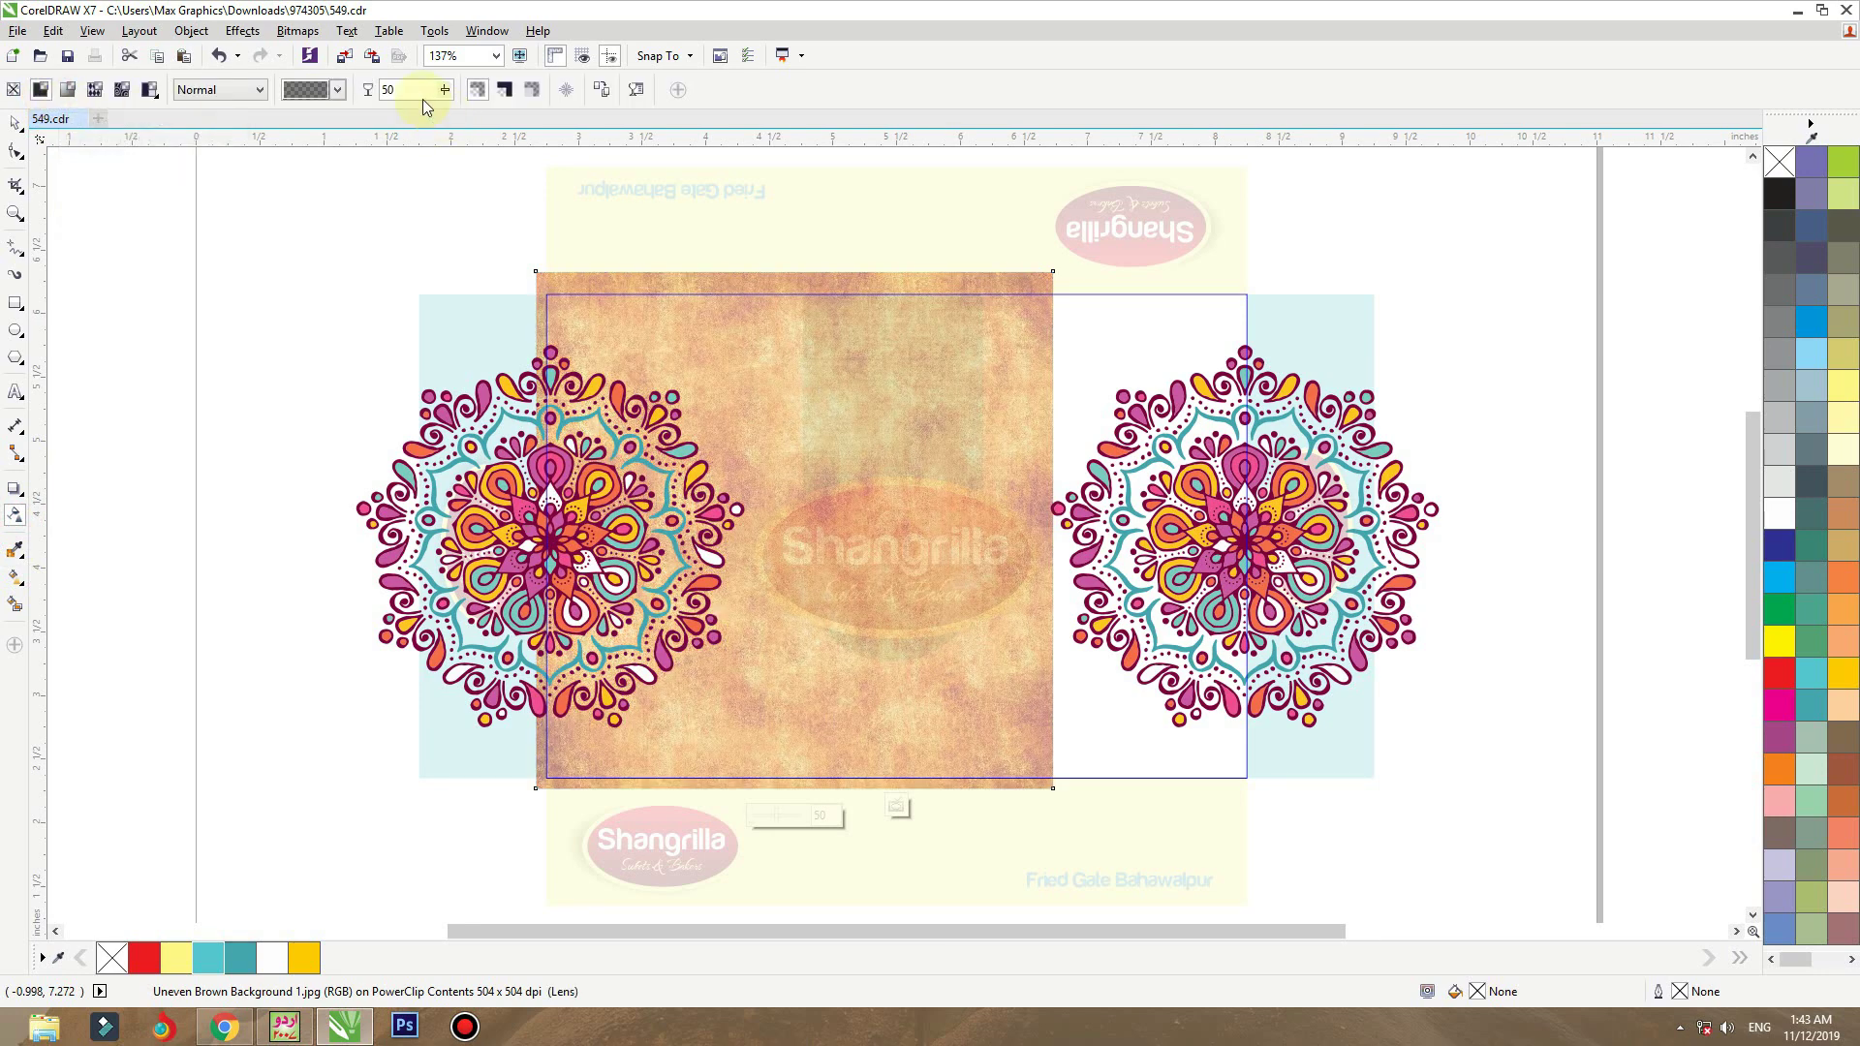
key(Return)
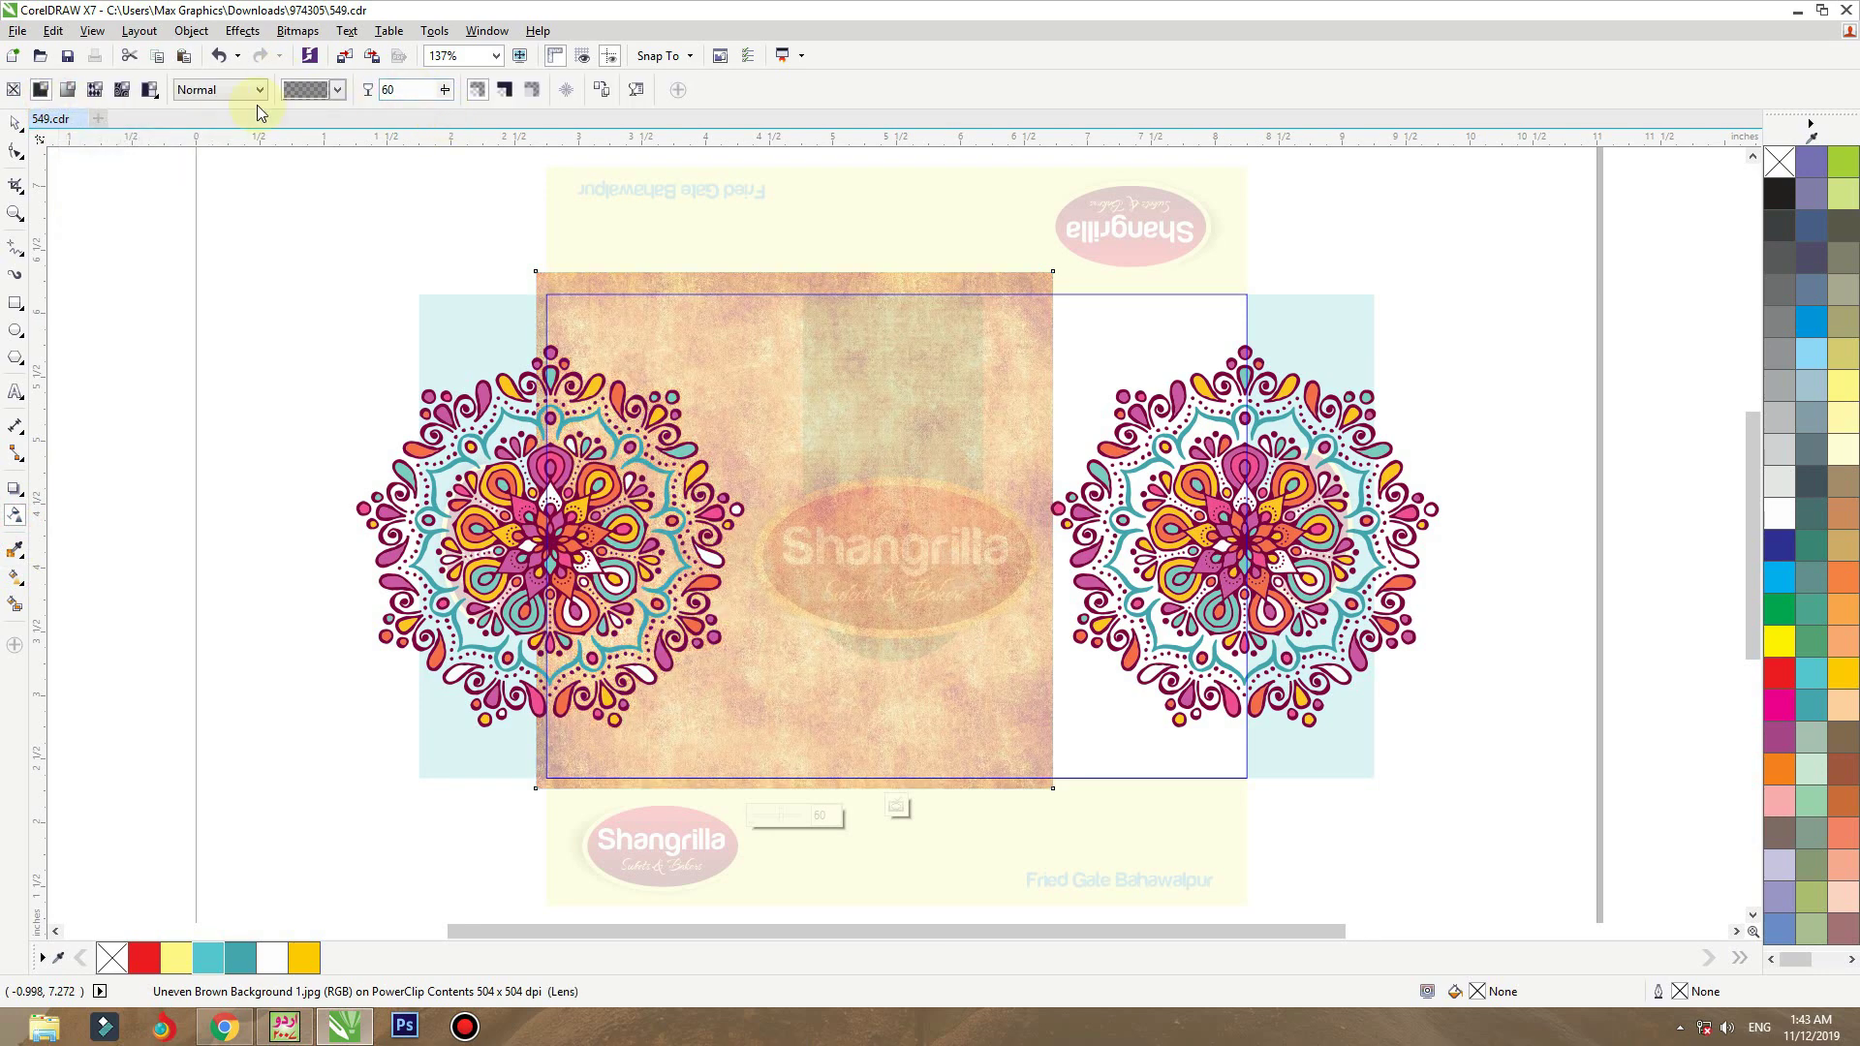
text(80)
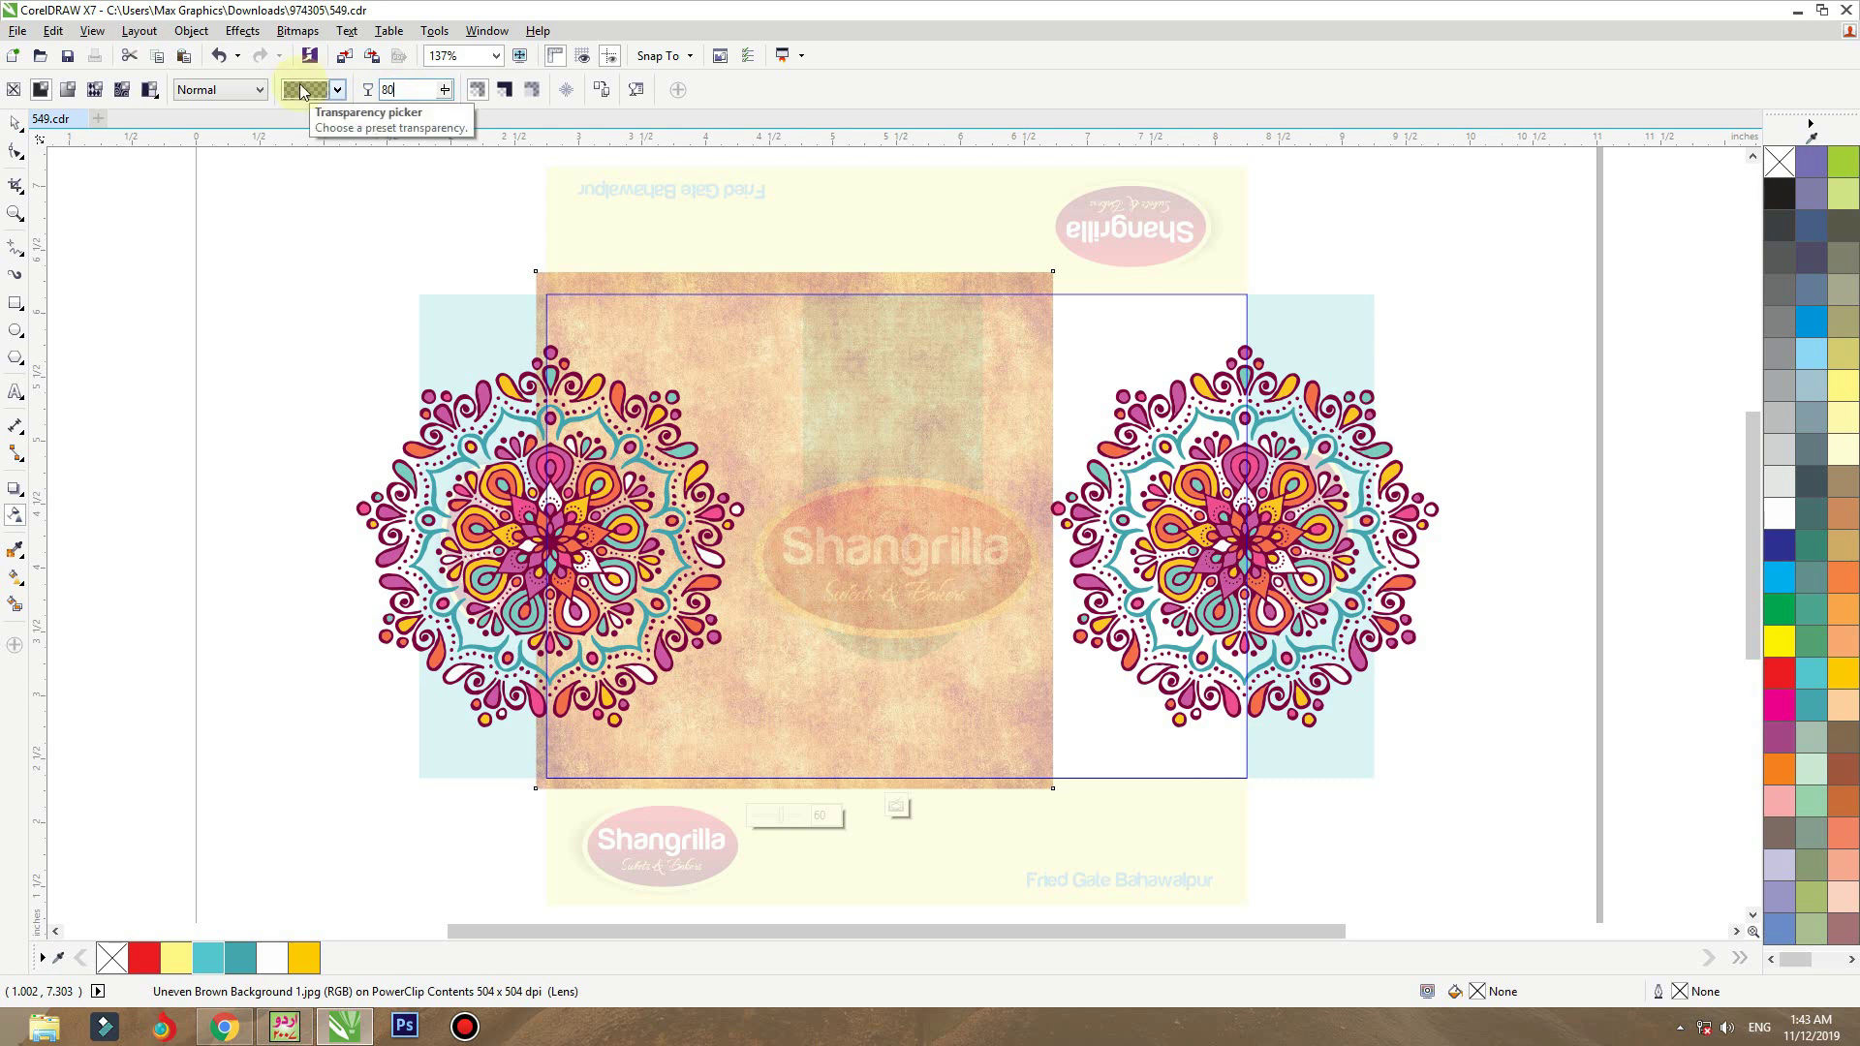
key(Return)
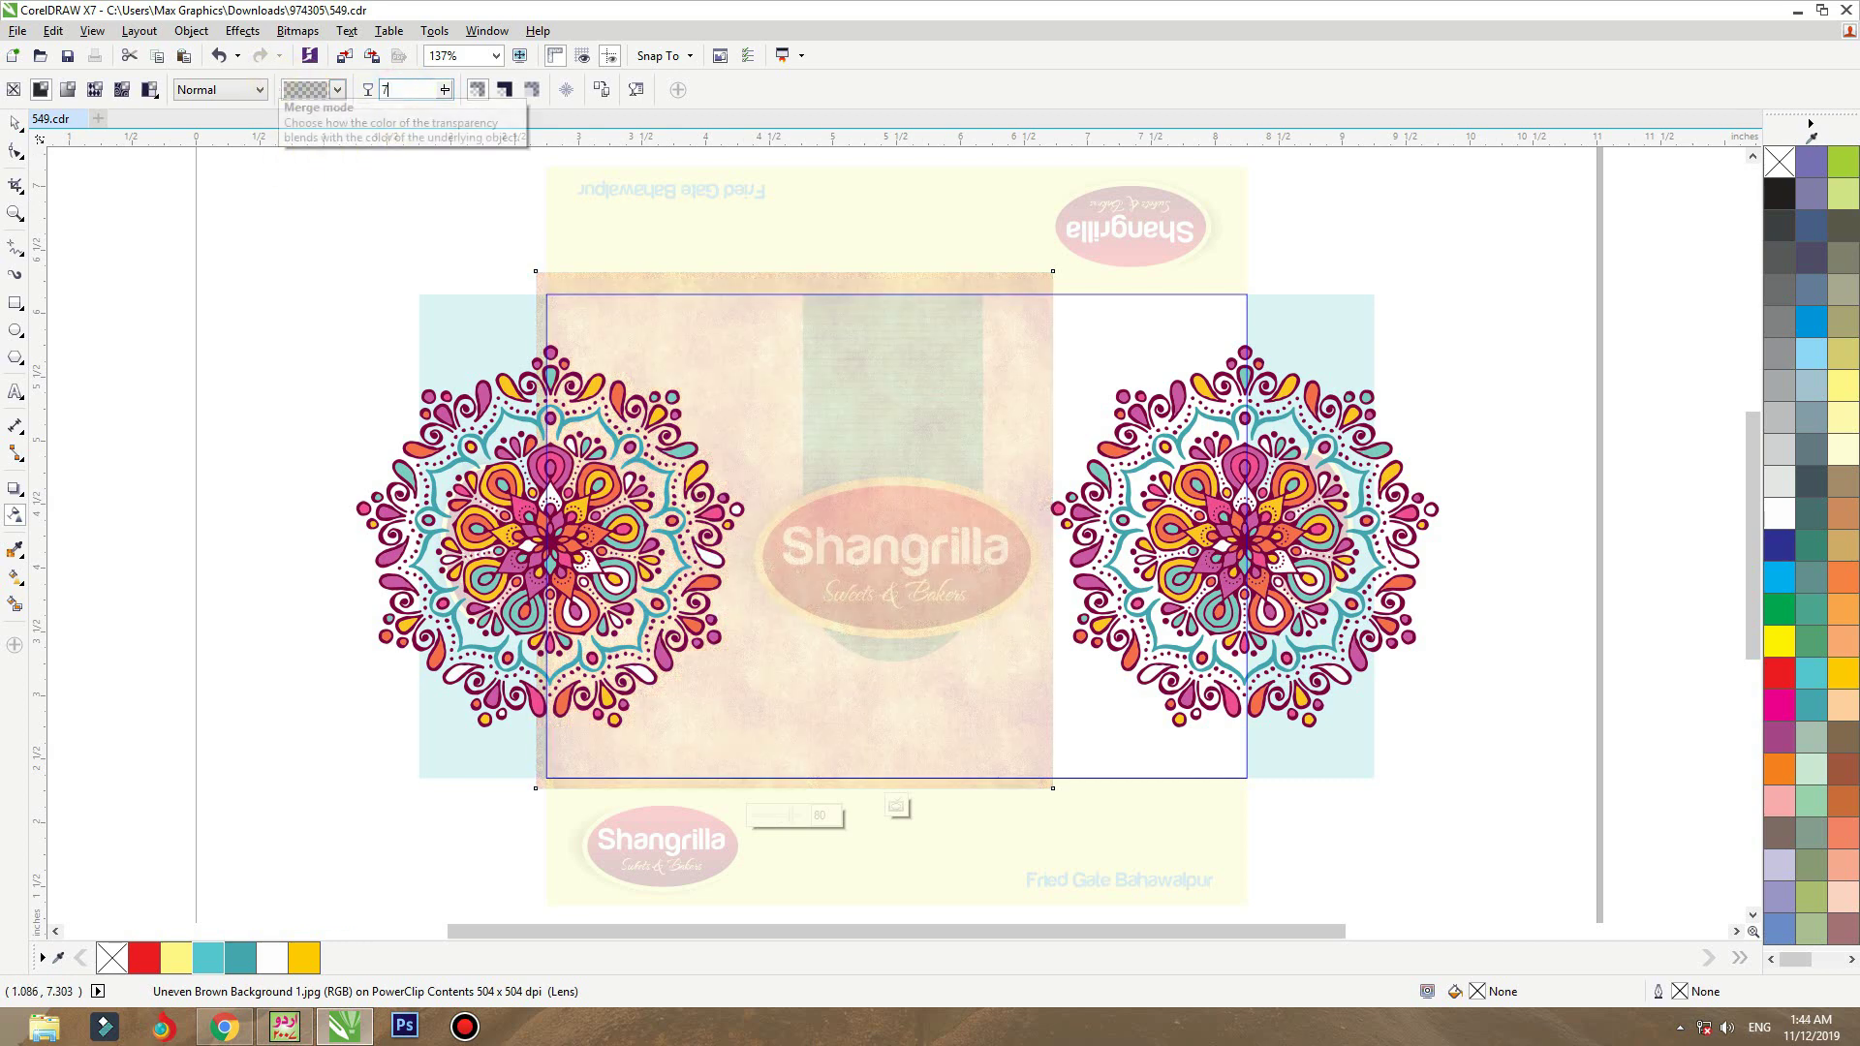
text(0)
key(Return)
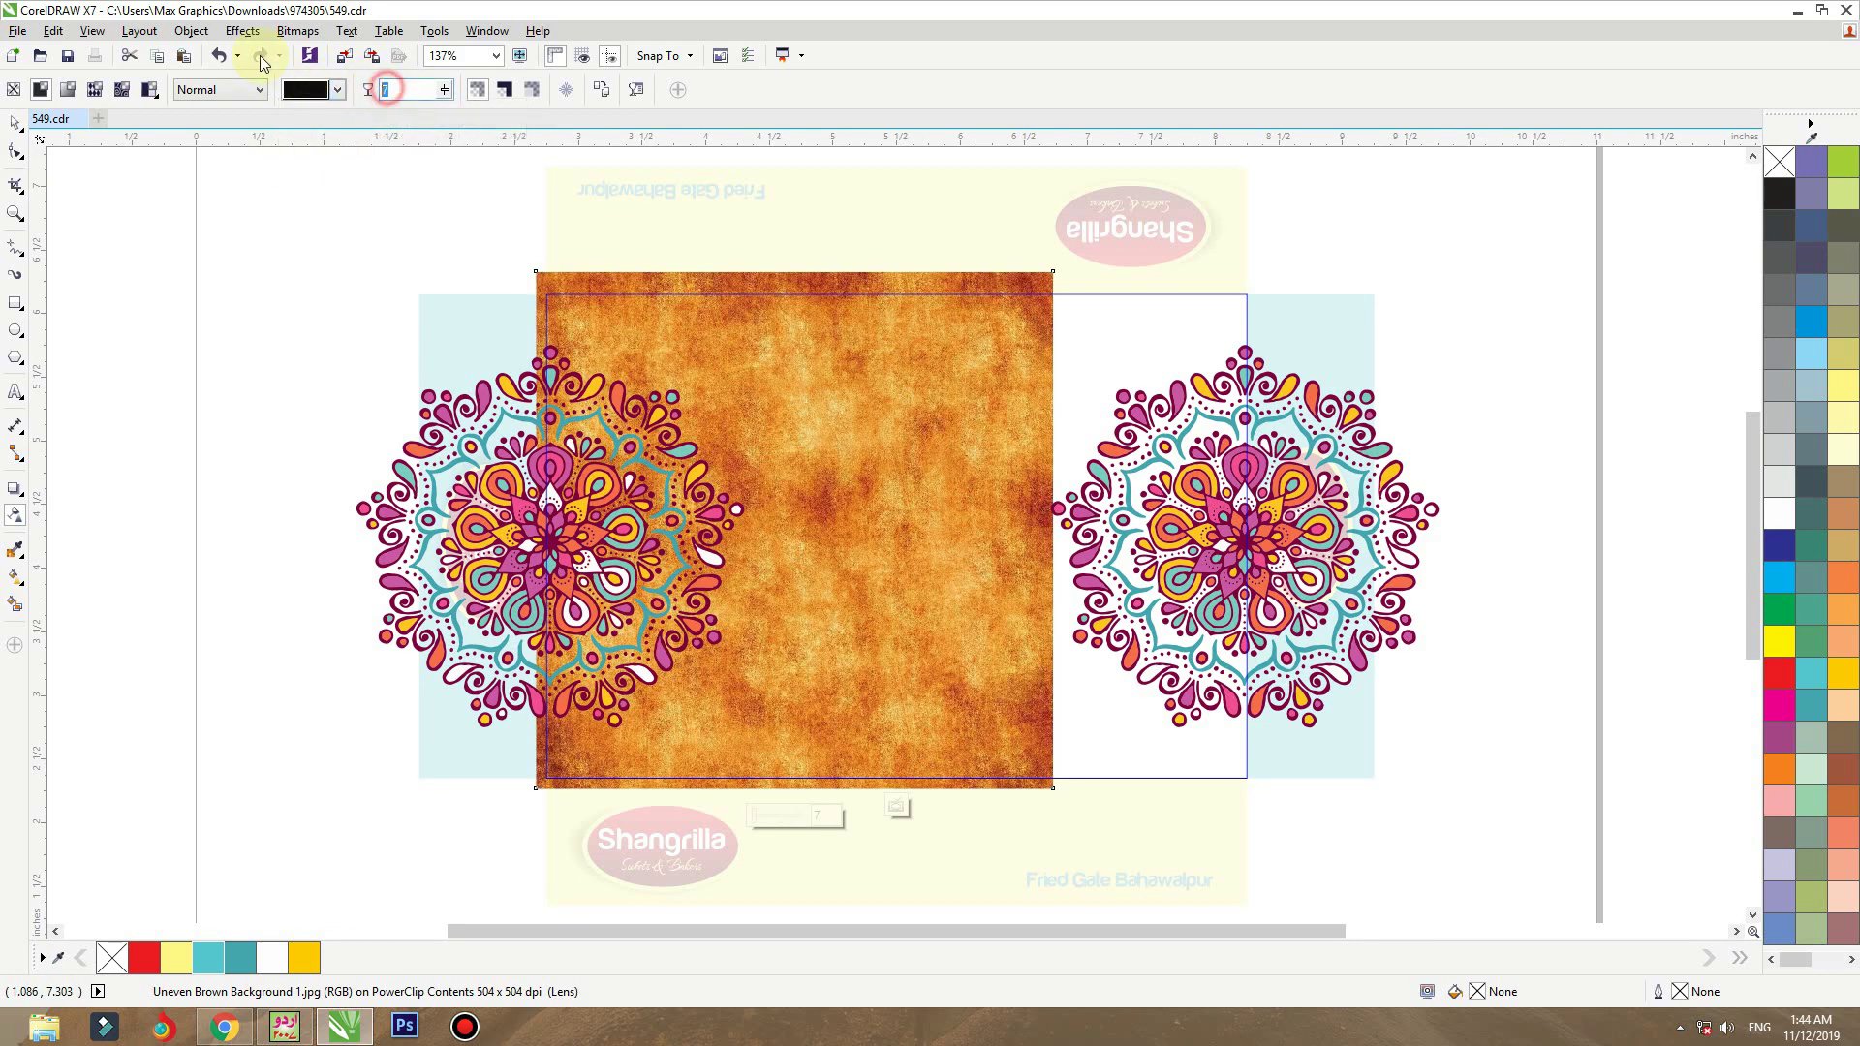
text(70)
key(Return)
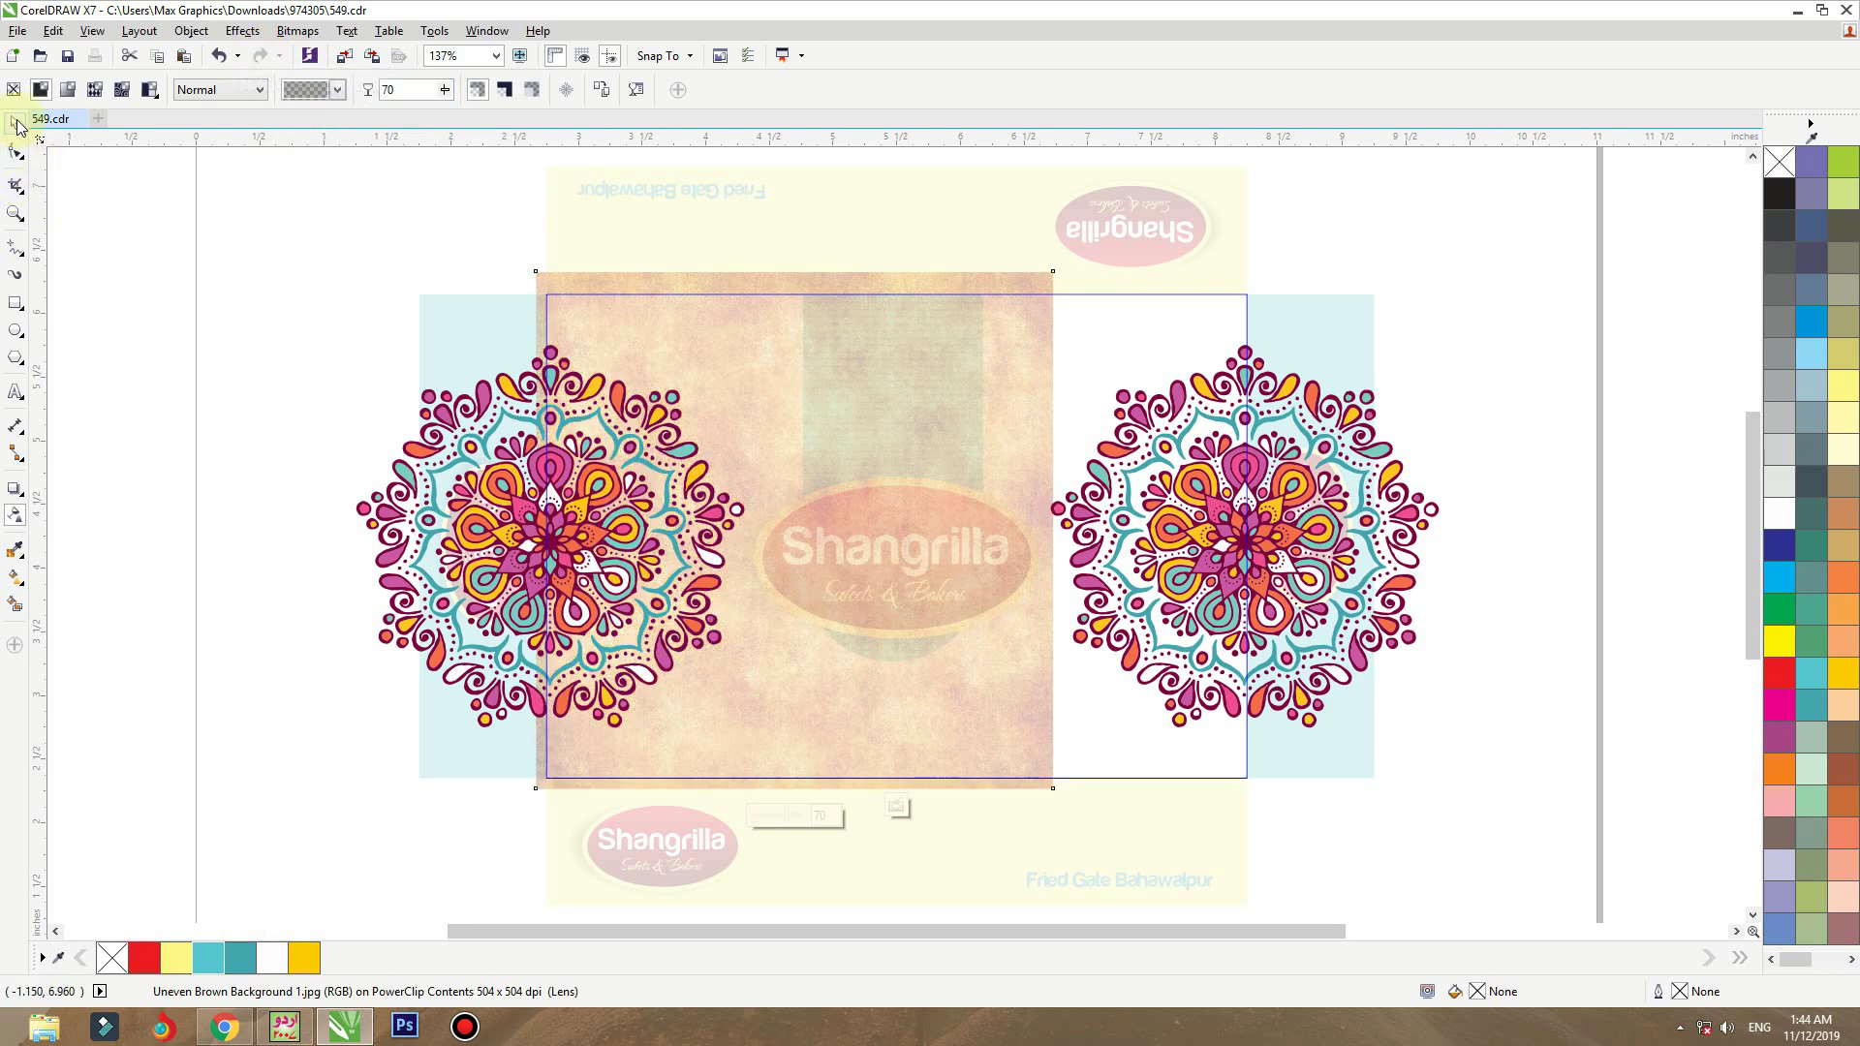
- Stretch the brown texture to about 5.63 inches wide to cover the main panel, and finish editing the clip contents
click(17, 124)
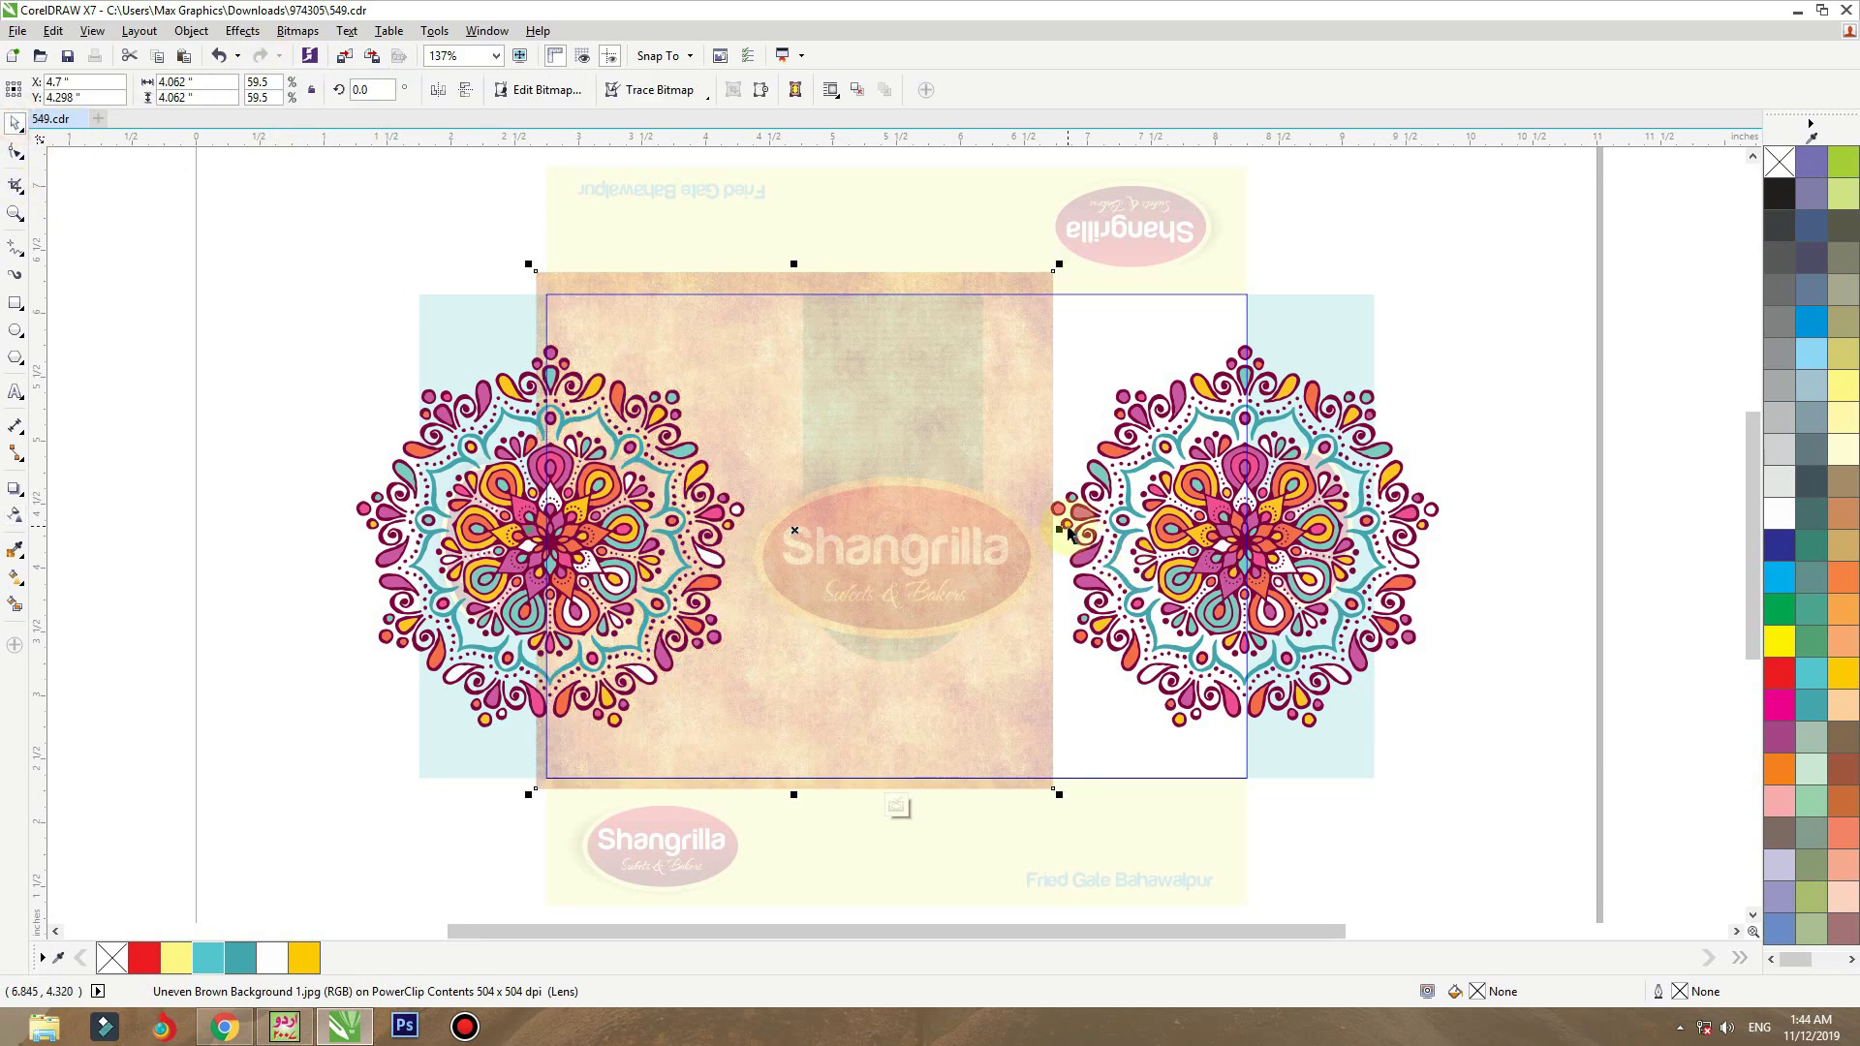
drag(1059, 527, 1260, 529)
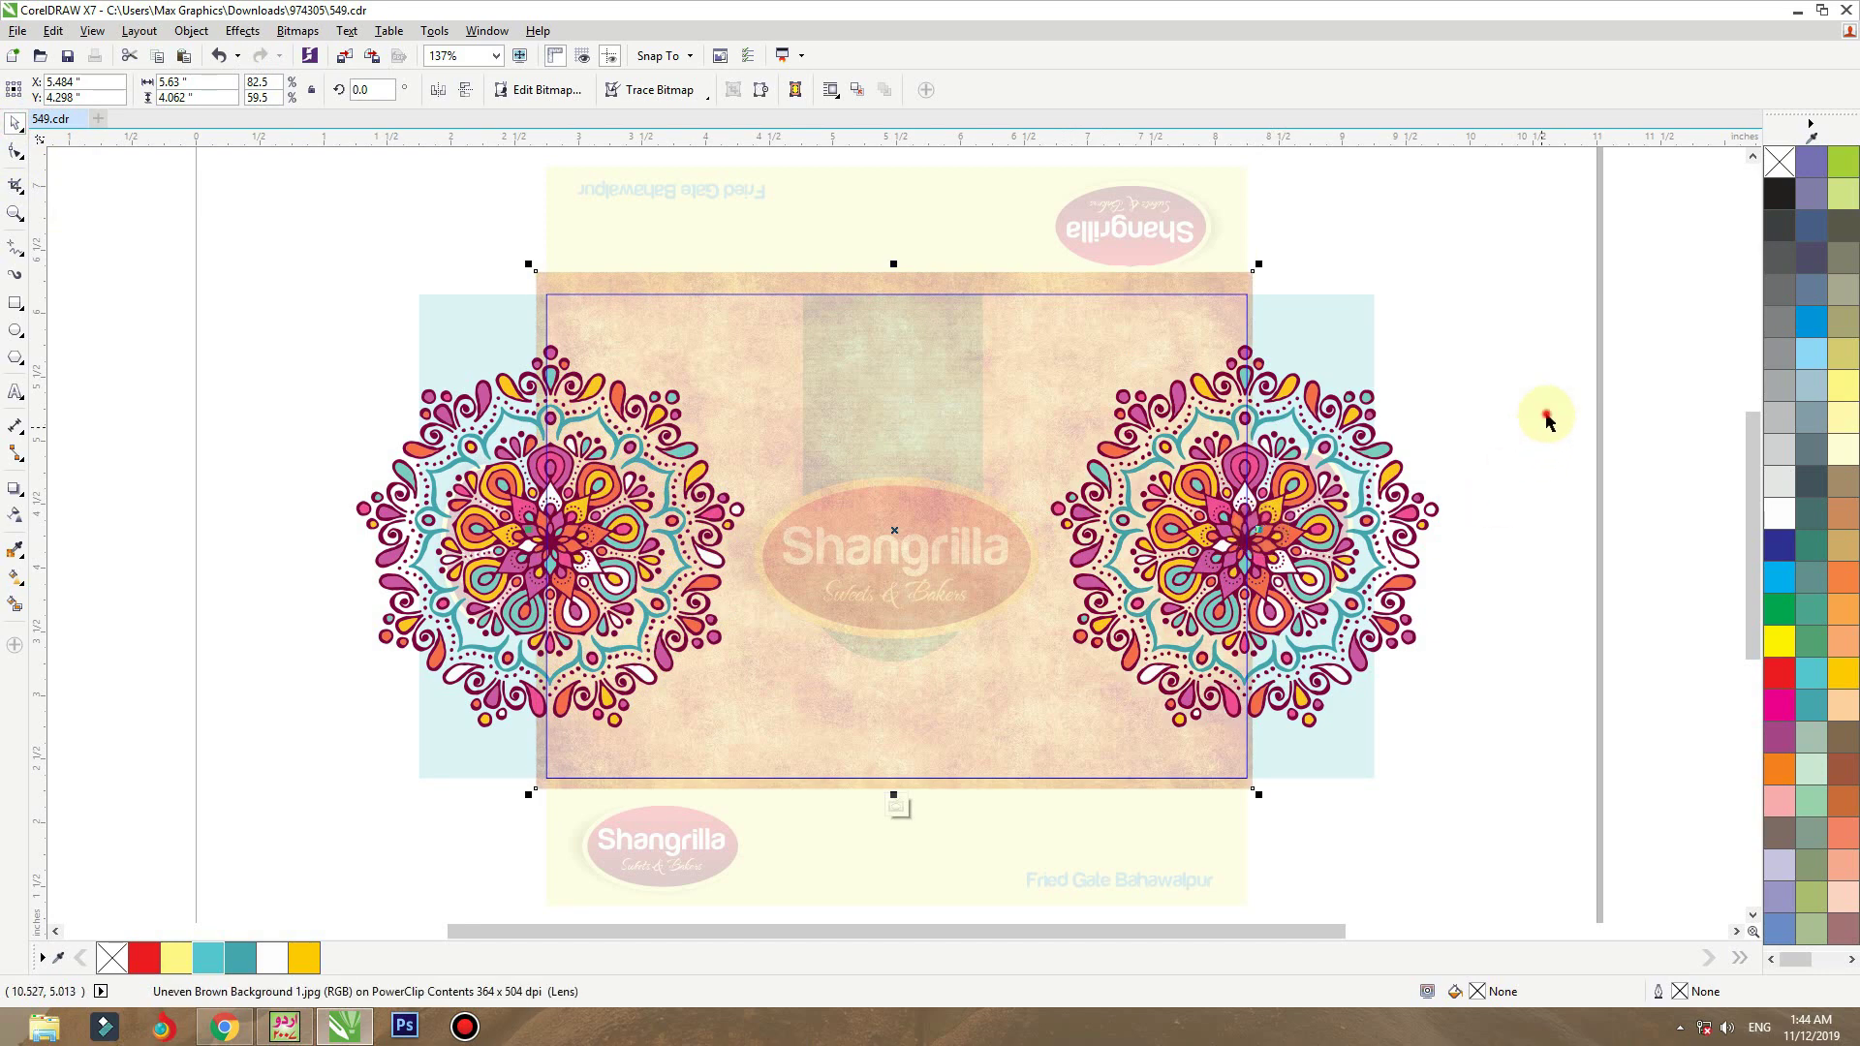
ctrl+click(1546, 413)
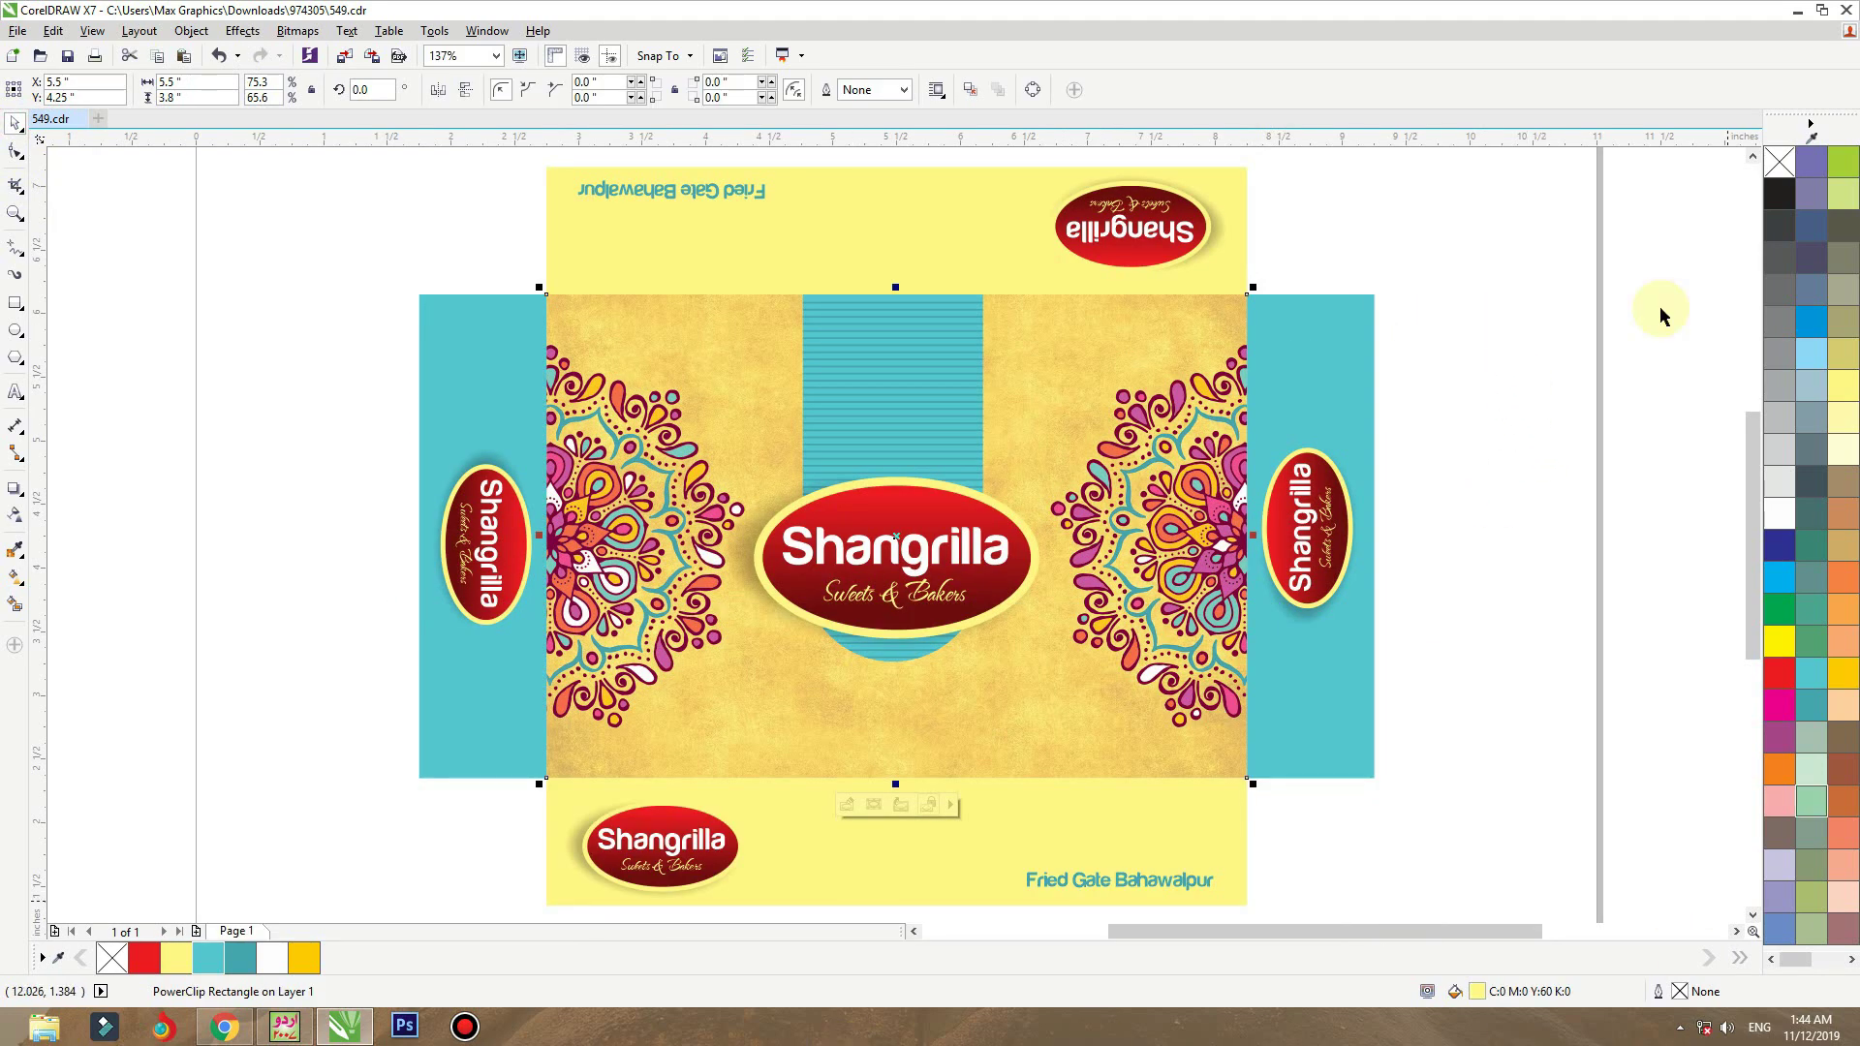
- Copy the transparent texture from the main panel's clip contents and paste it onto the page outside the clip
drag(1230, 330, 1189, 322)
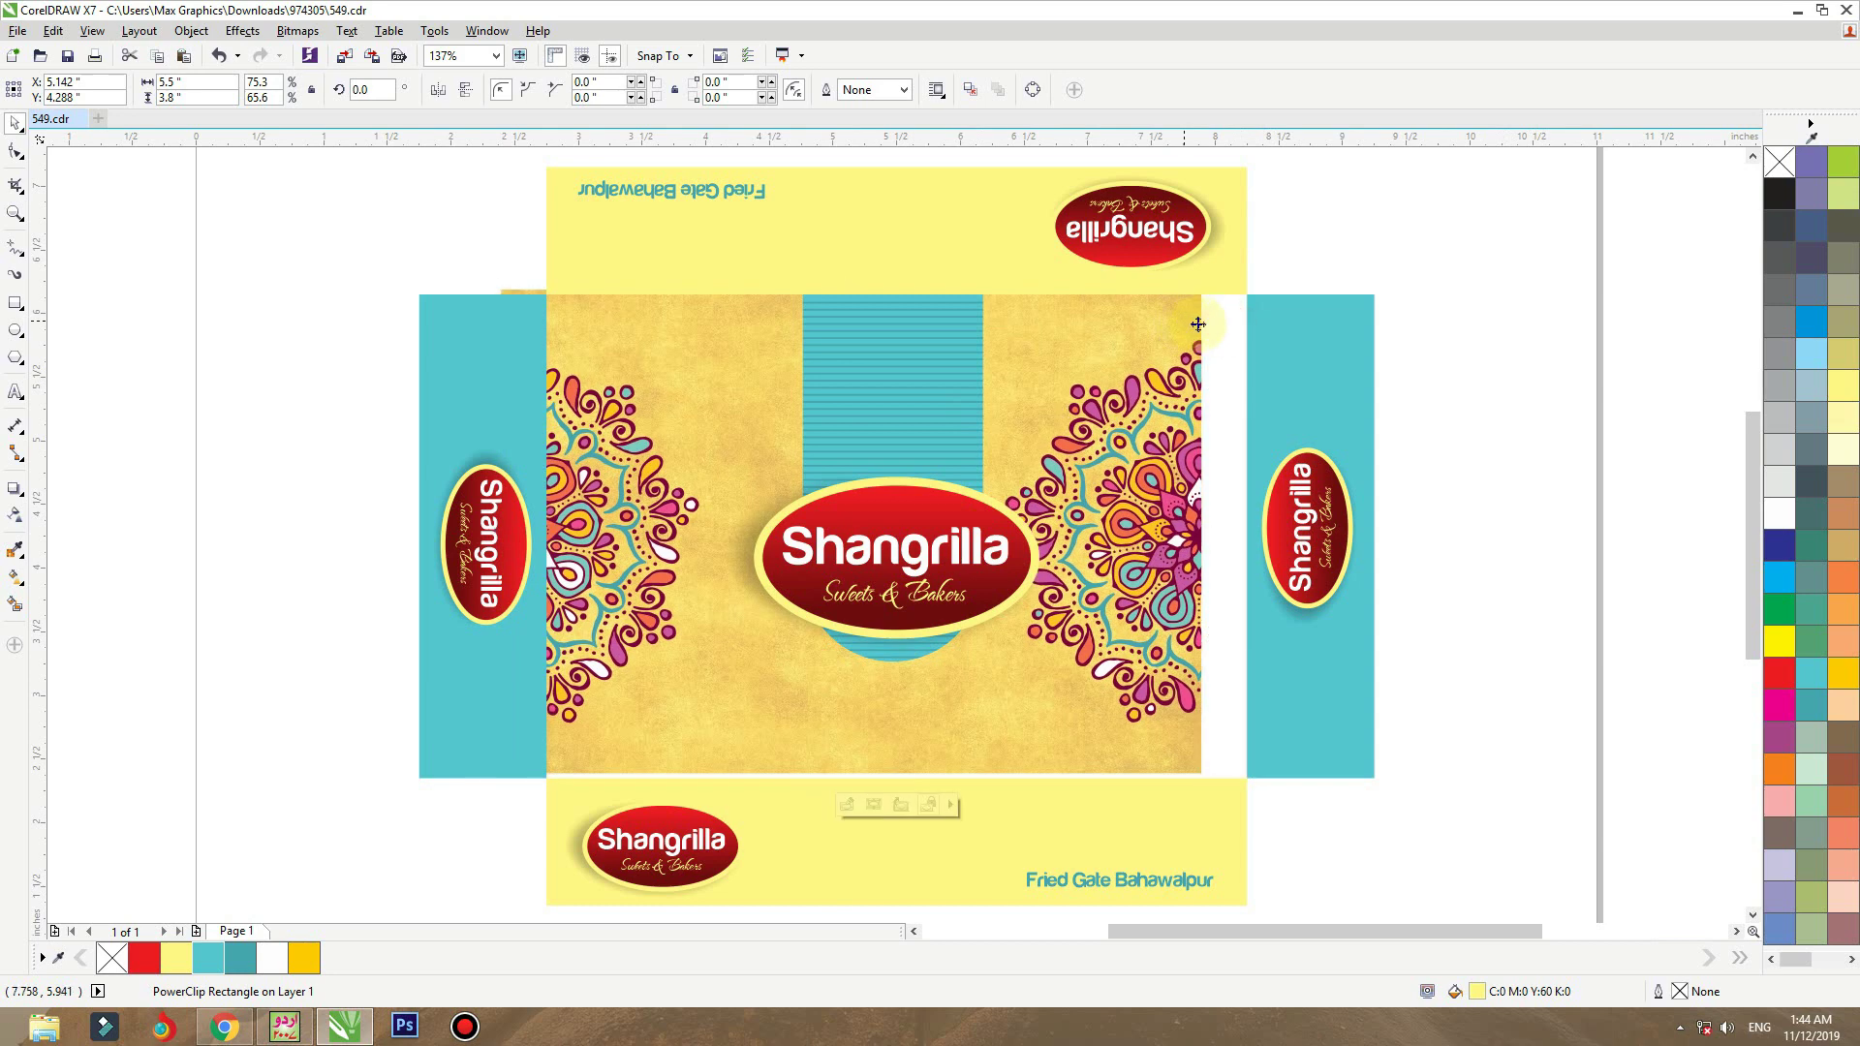
key(ctrl+z)
ctrl+click(1213, 305)
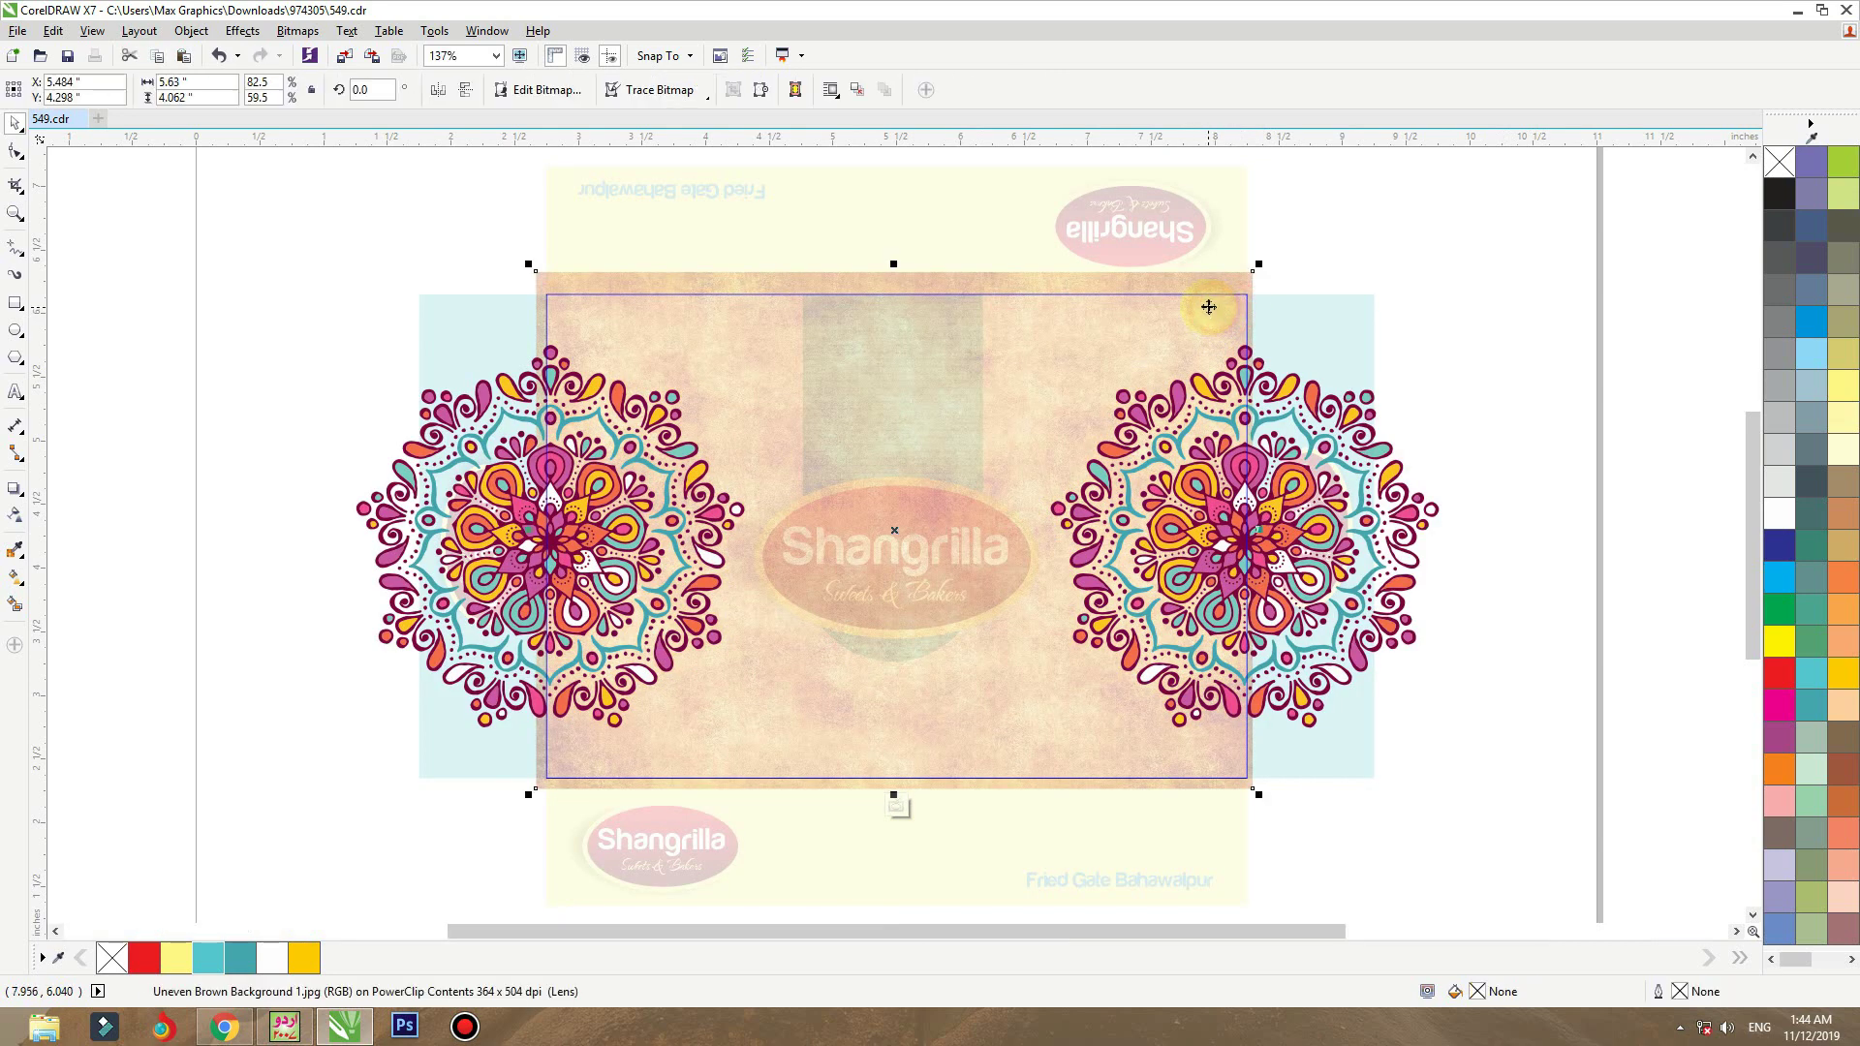
ctrl+click(1393, 270)
key(ctrl+v)
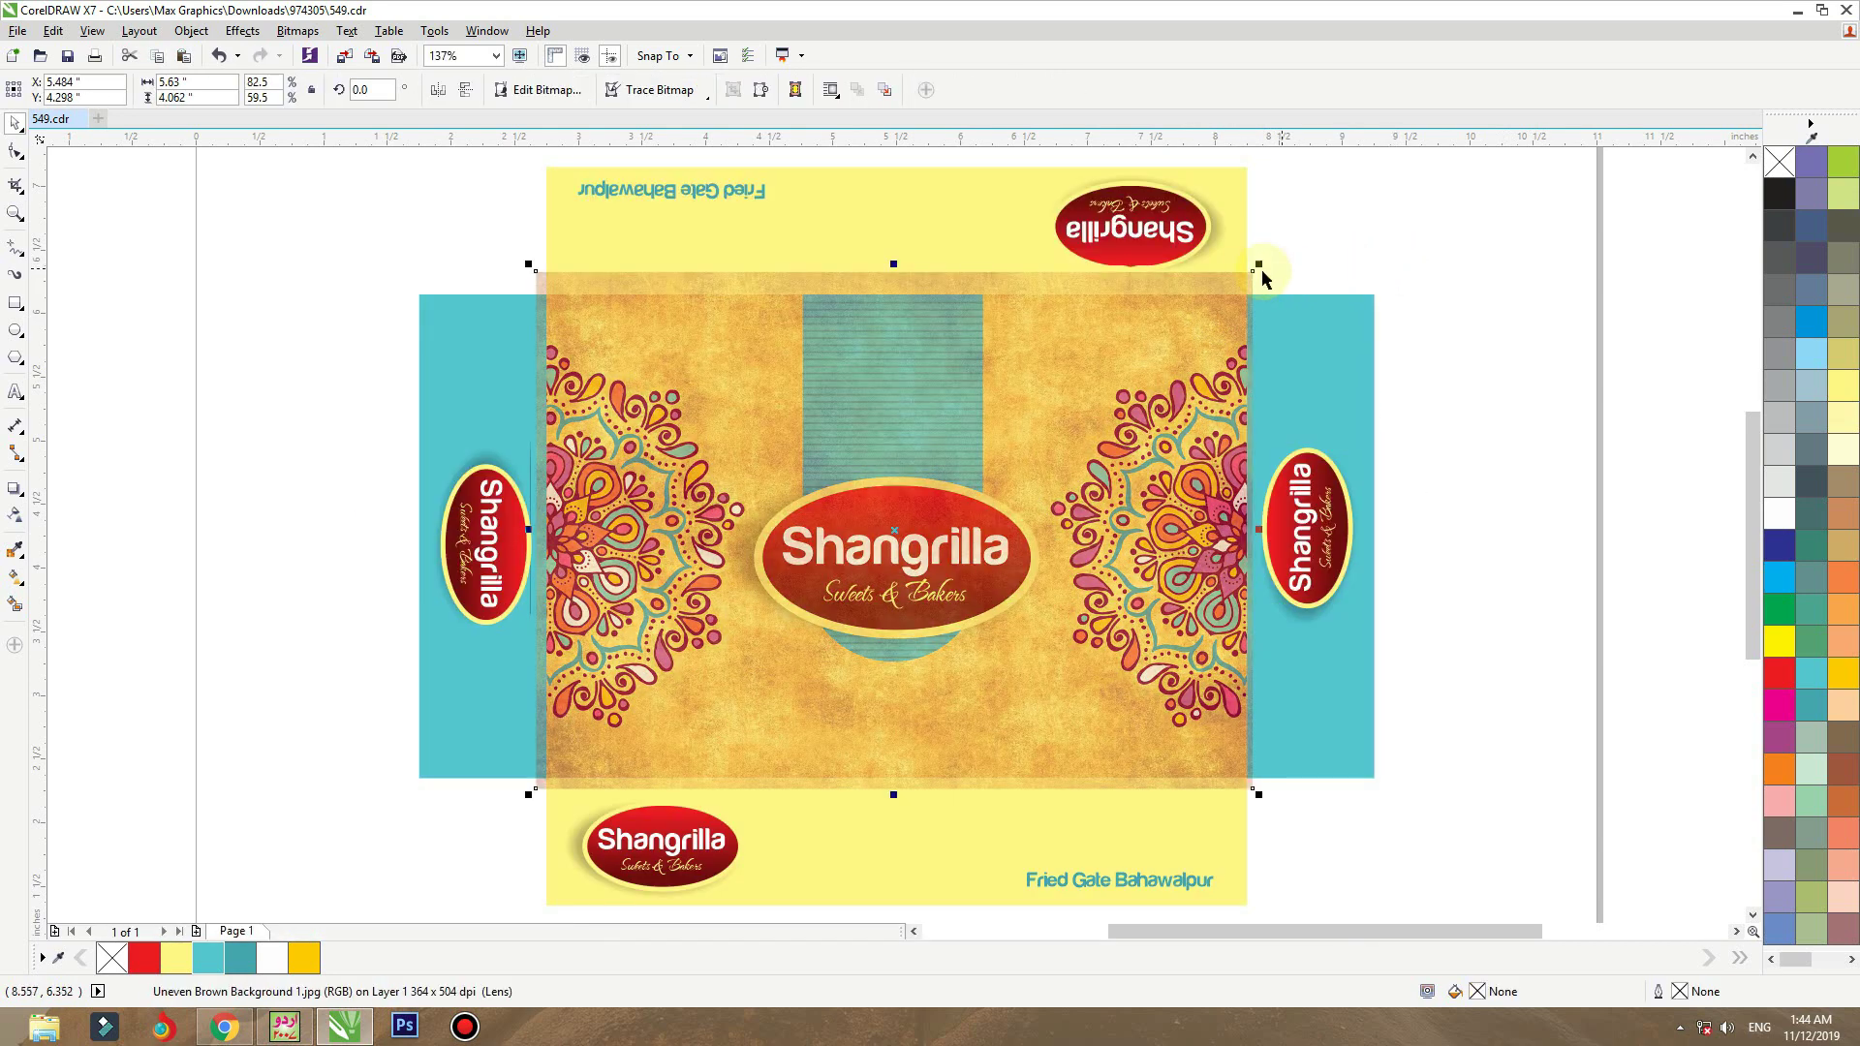
- PowerClip the pasted texture inside the yellow top flap and move it up within the clip to cover the flap
right_click(1250, 274)
click(1327, 287)
click(1243, 197)
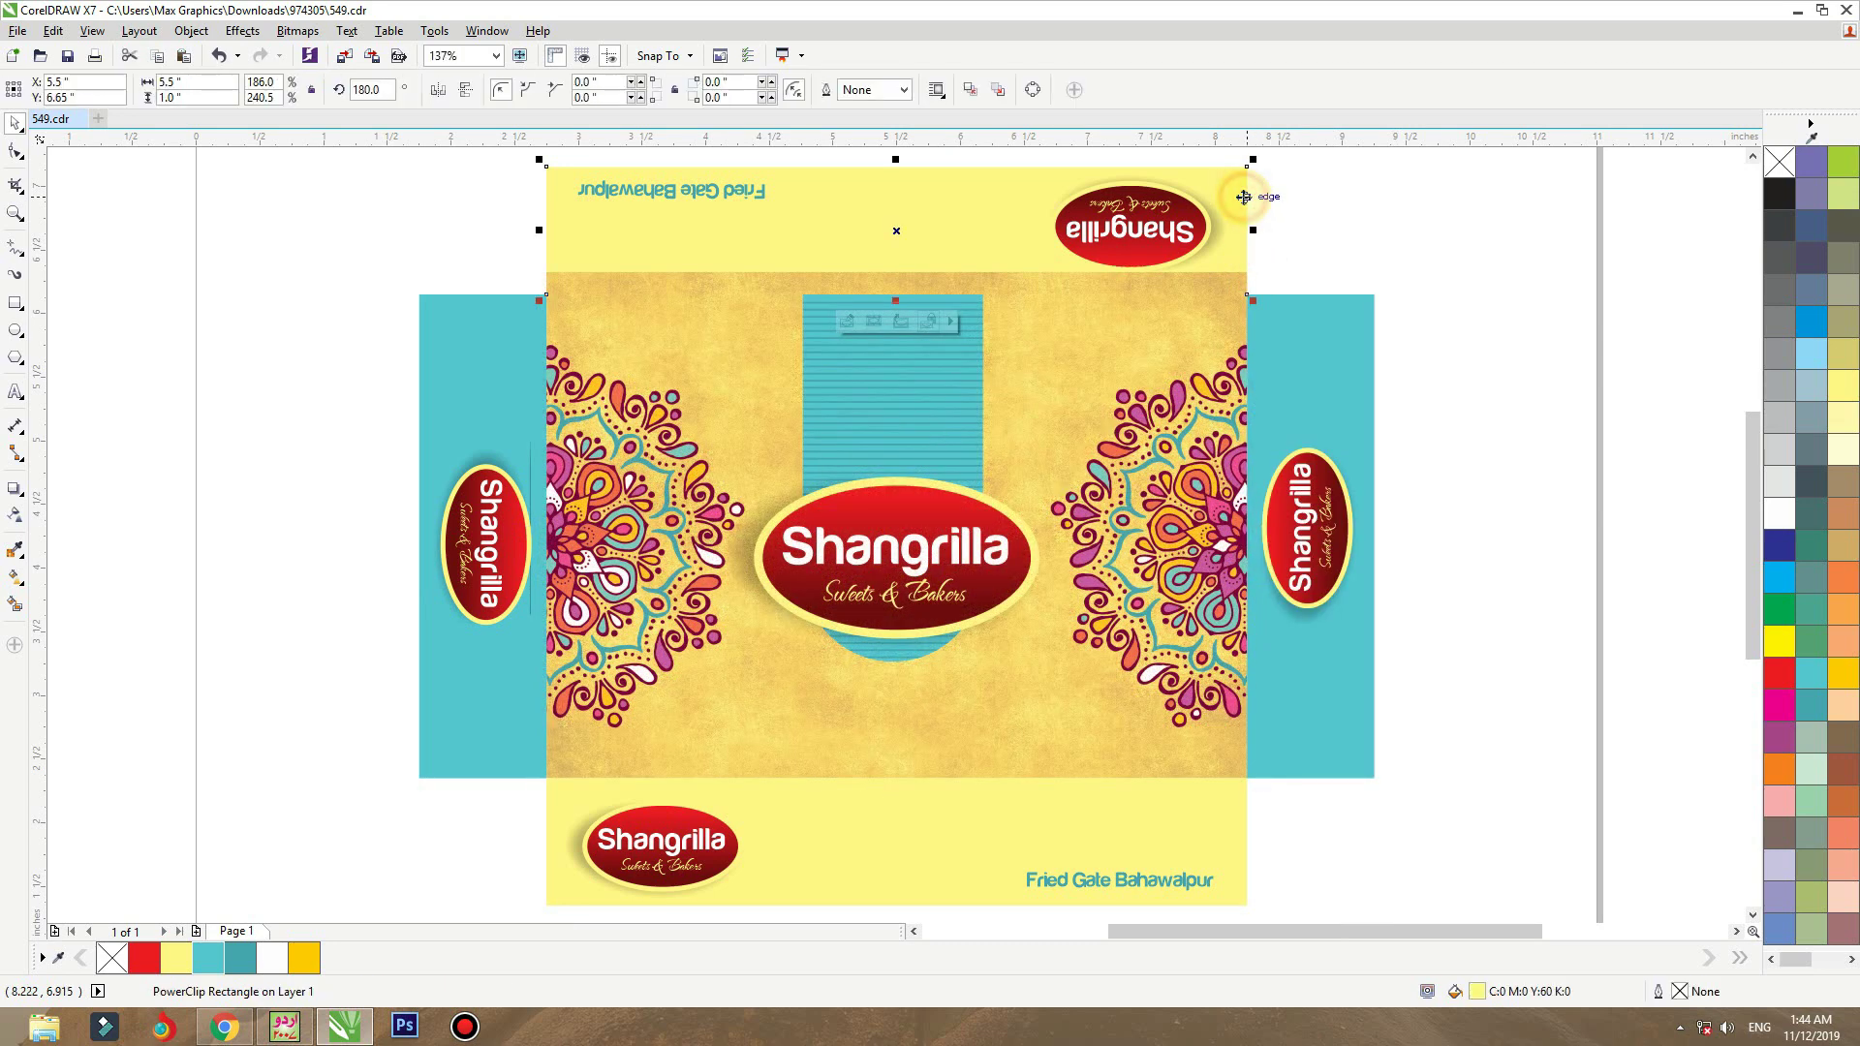
ctrl+click(1243, 197)
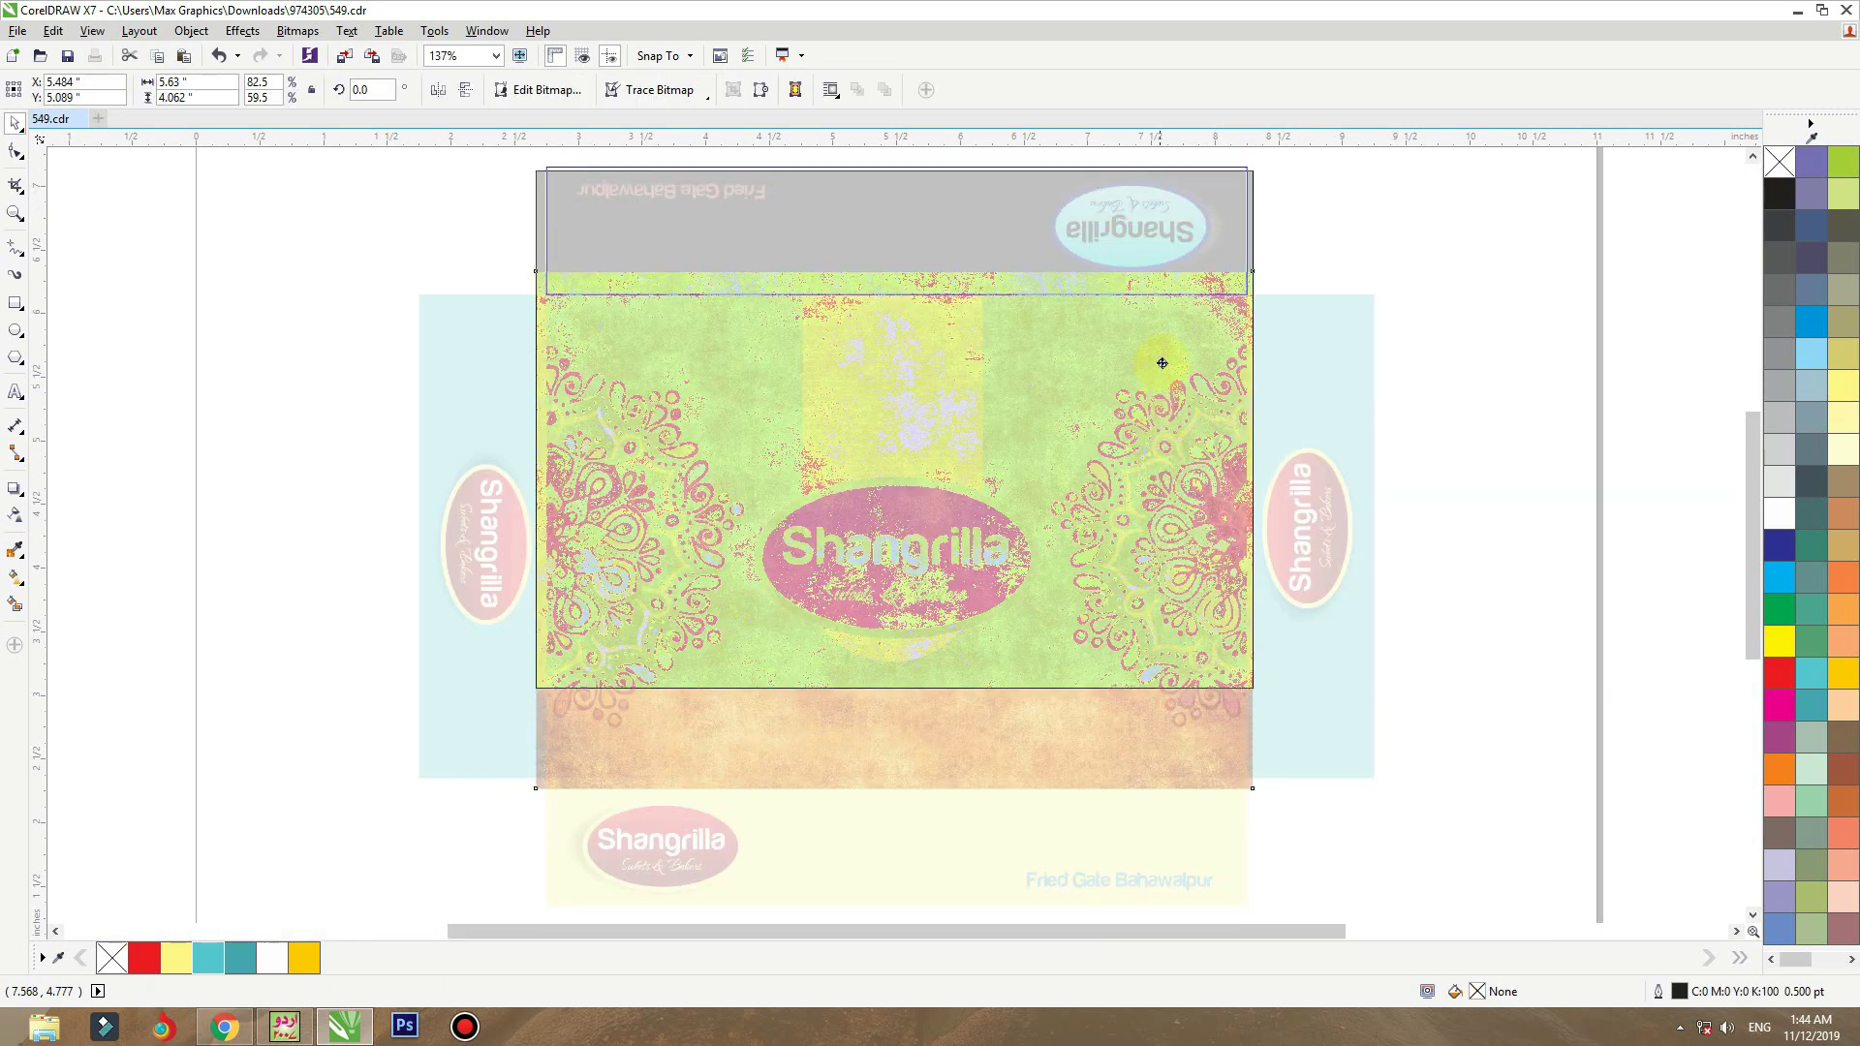
ctrl+click(1311, 265)
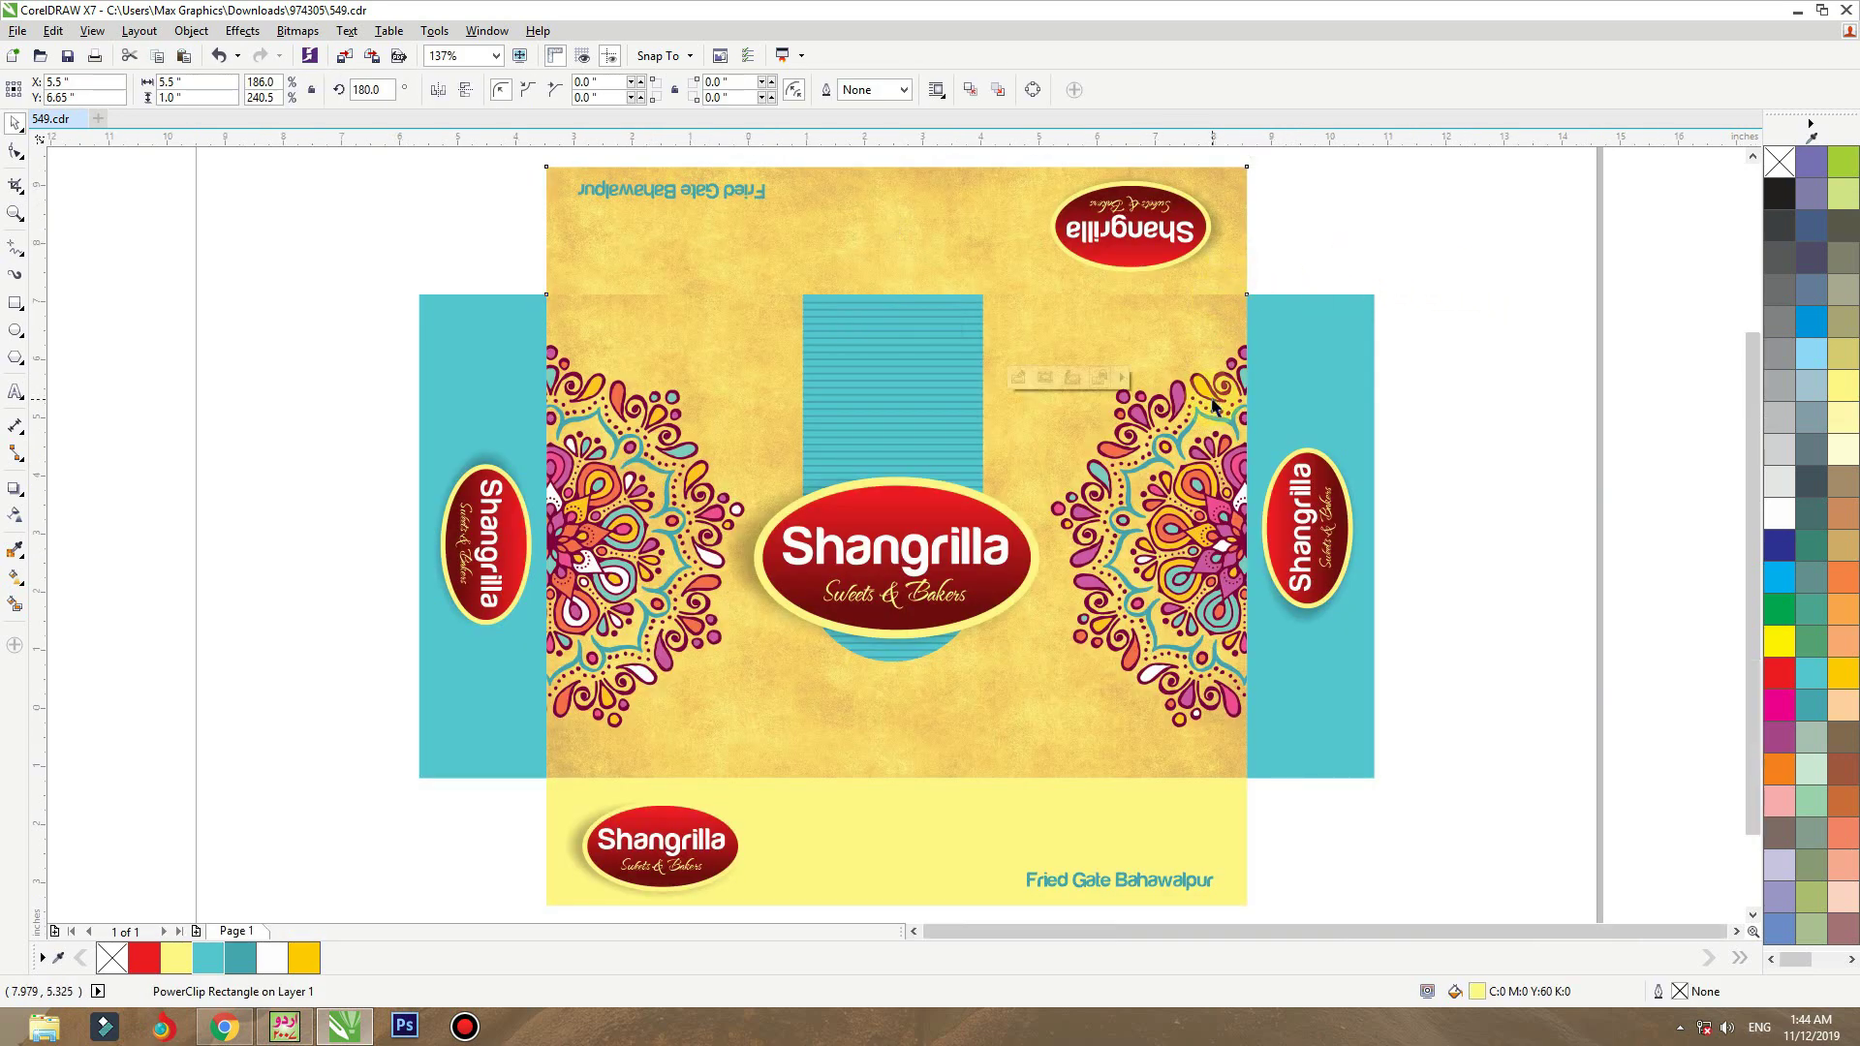
- Group the textured top flap with its badge and address line, place a copy below the bottom flap, and mirror it both ways
scroll(1255, 312, down, 3)
drag(773, 364, 770, 365)
key(ctrl+g)
drag(1037, 321, 1023, 658)
key(F2)
drag(1323, 521, 699, 805)
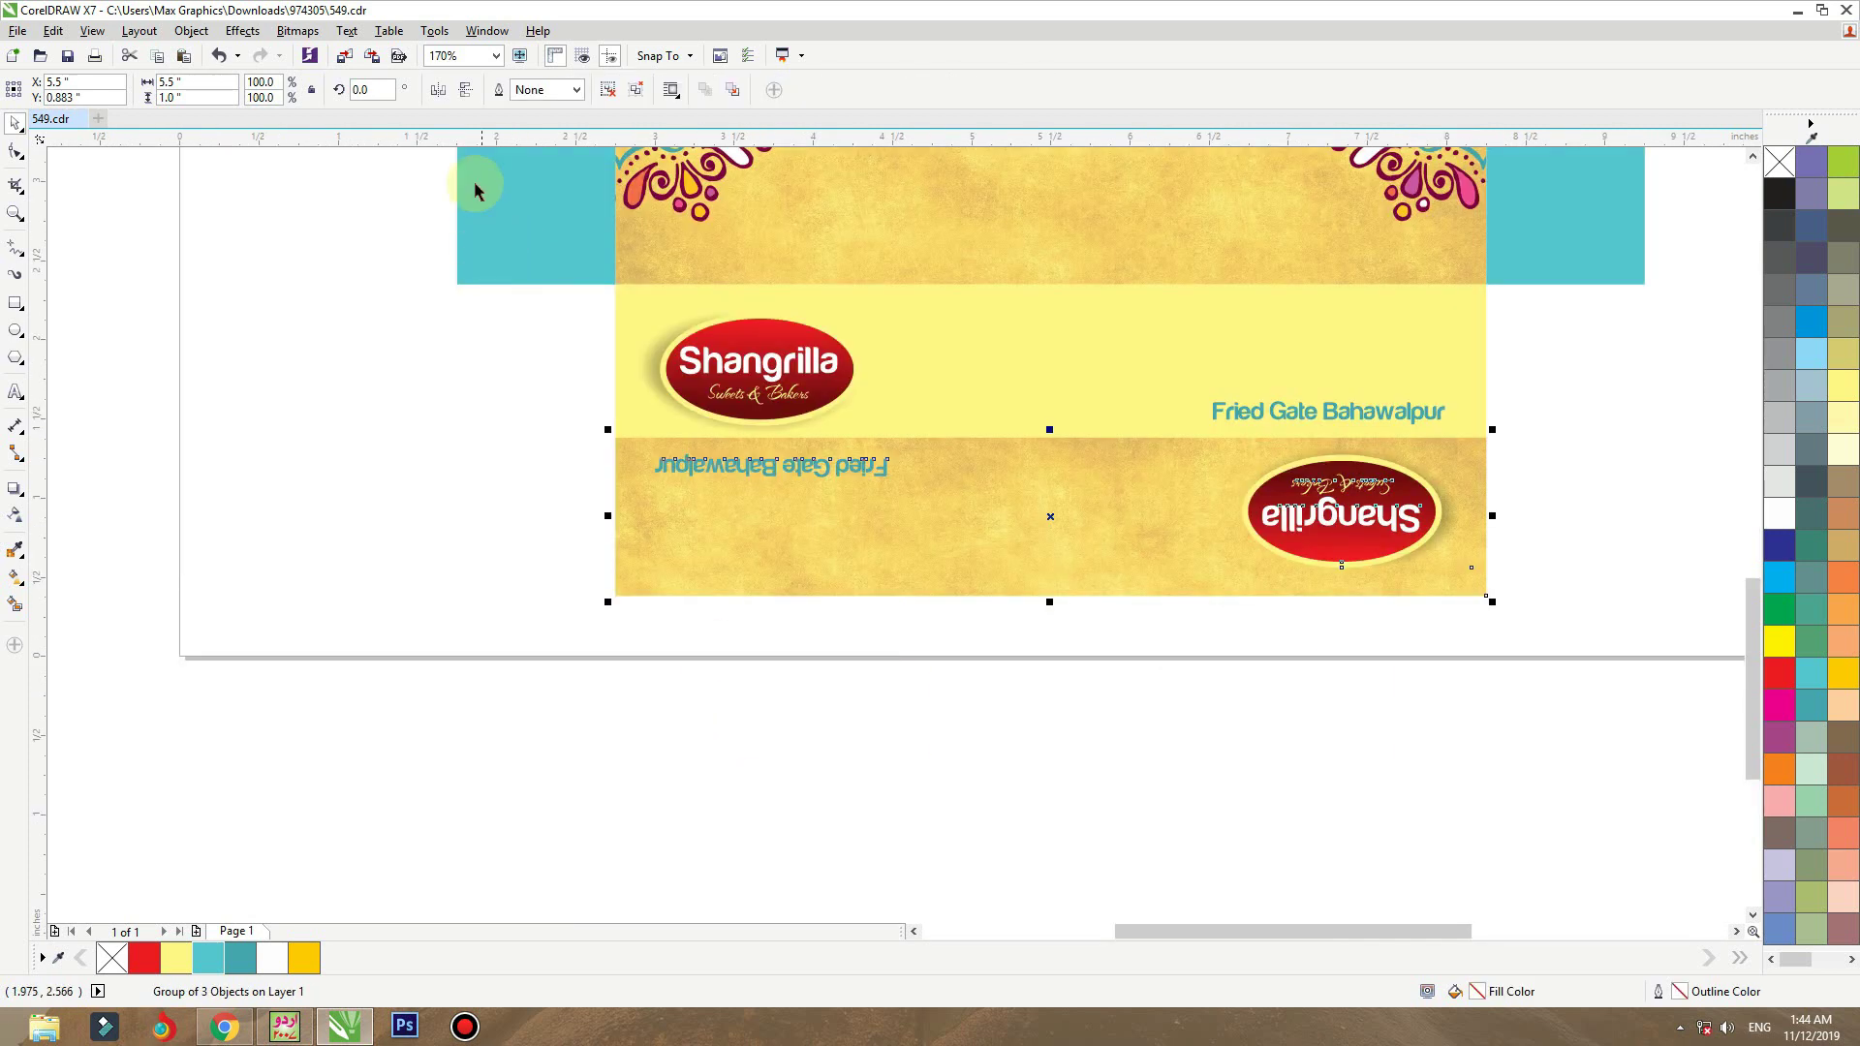
click(438, 90)
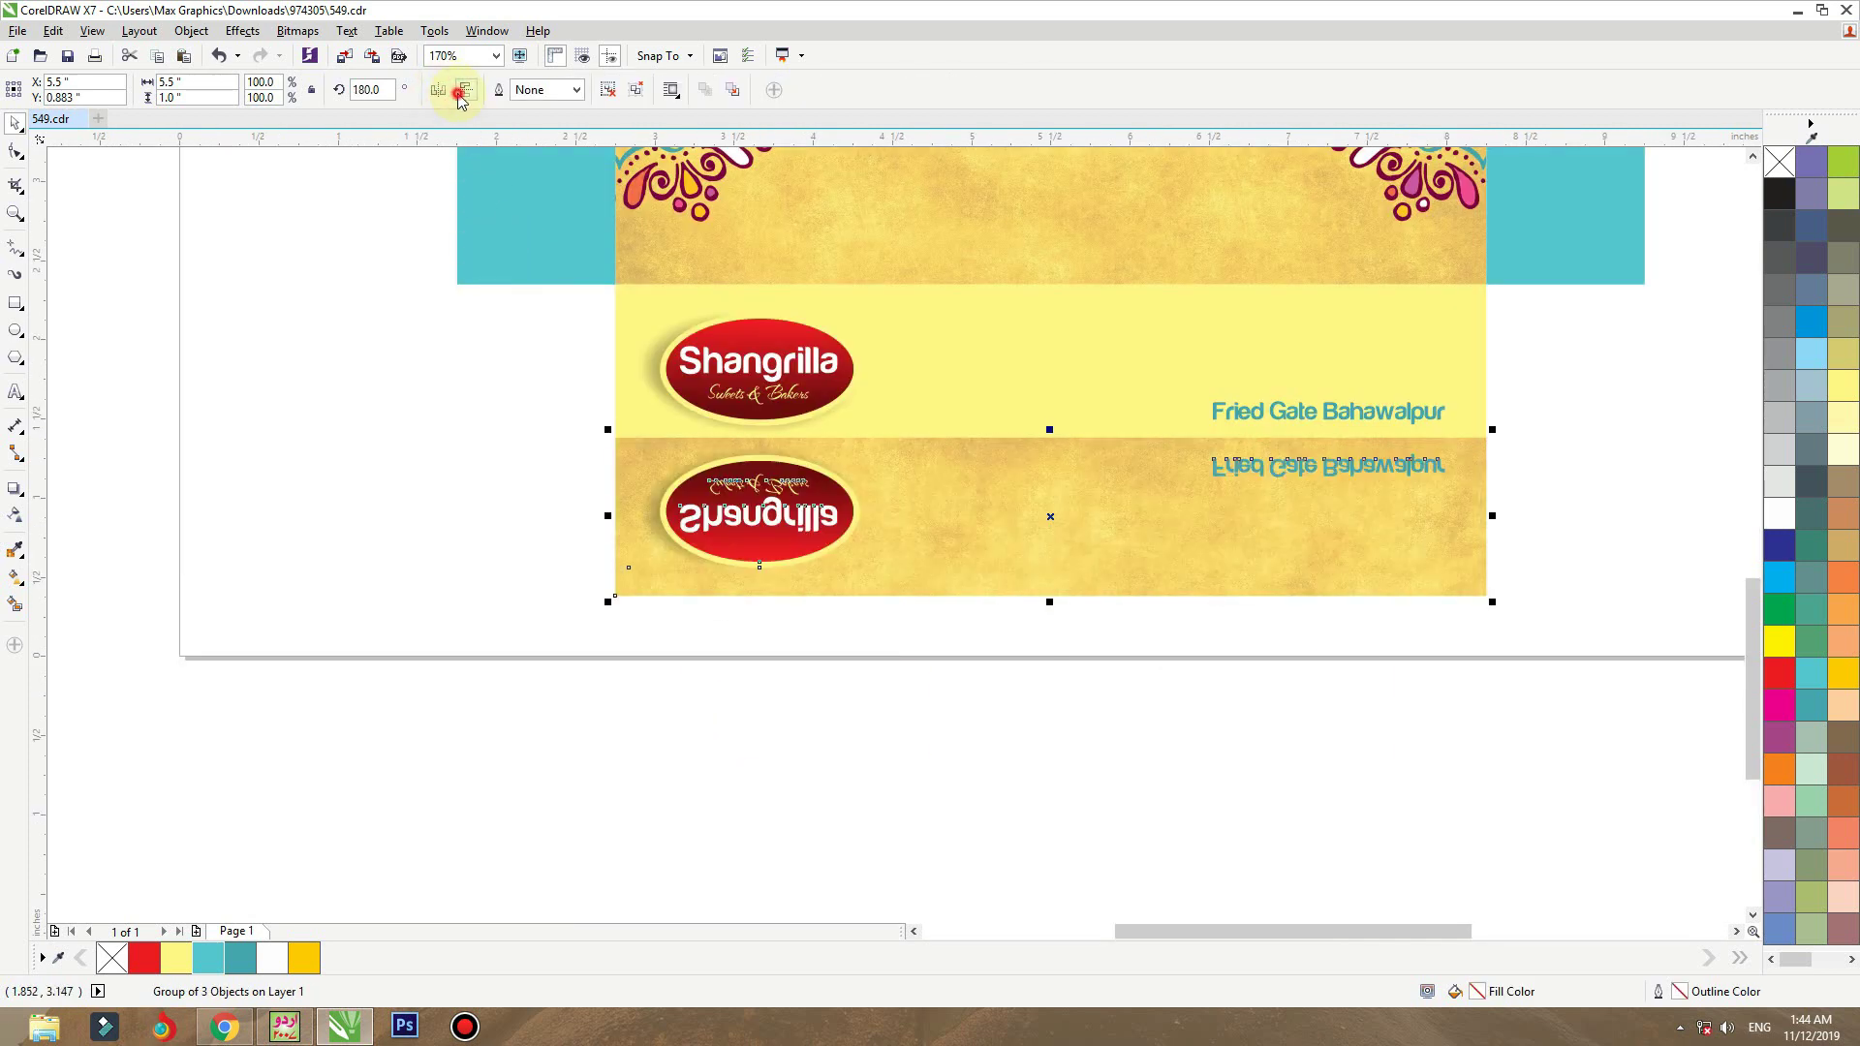
- Delete the plain yellow bottom flap together with its badge and address line
key(Delete)
click(677, 351)
key(Delete)
drag(419, 490, 1579, 337)
key(Delete)
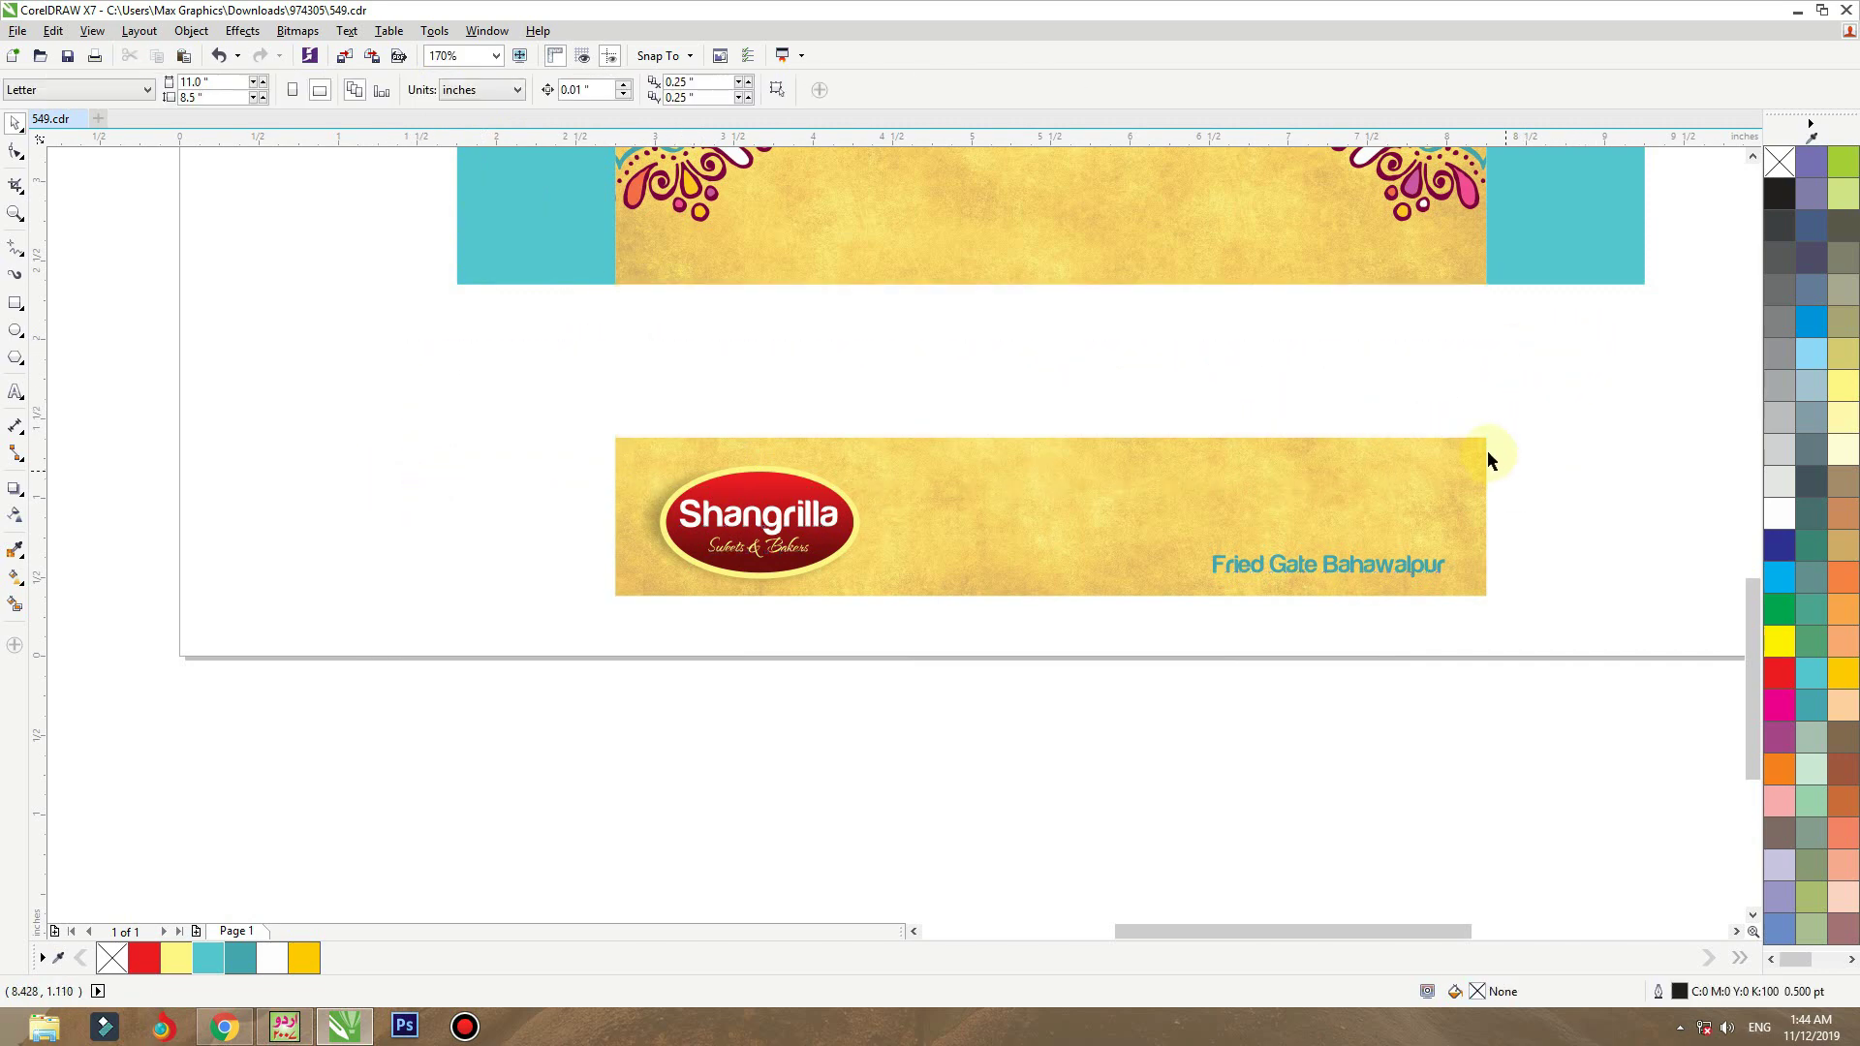
- Move the textured flap up so it attaches to the bottom edge of the main panel
drag(1489, 448, 1488, 293)
click(1546, 441)
scroll(1407, 573, down, 2)
drag(1508, 583, 1132, 307)
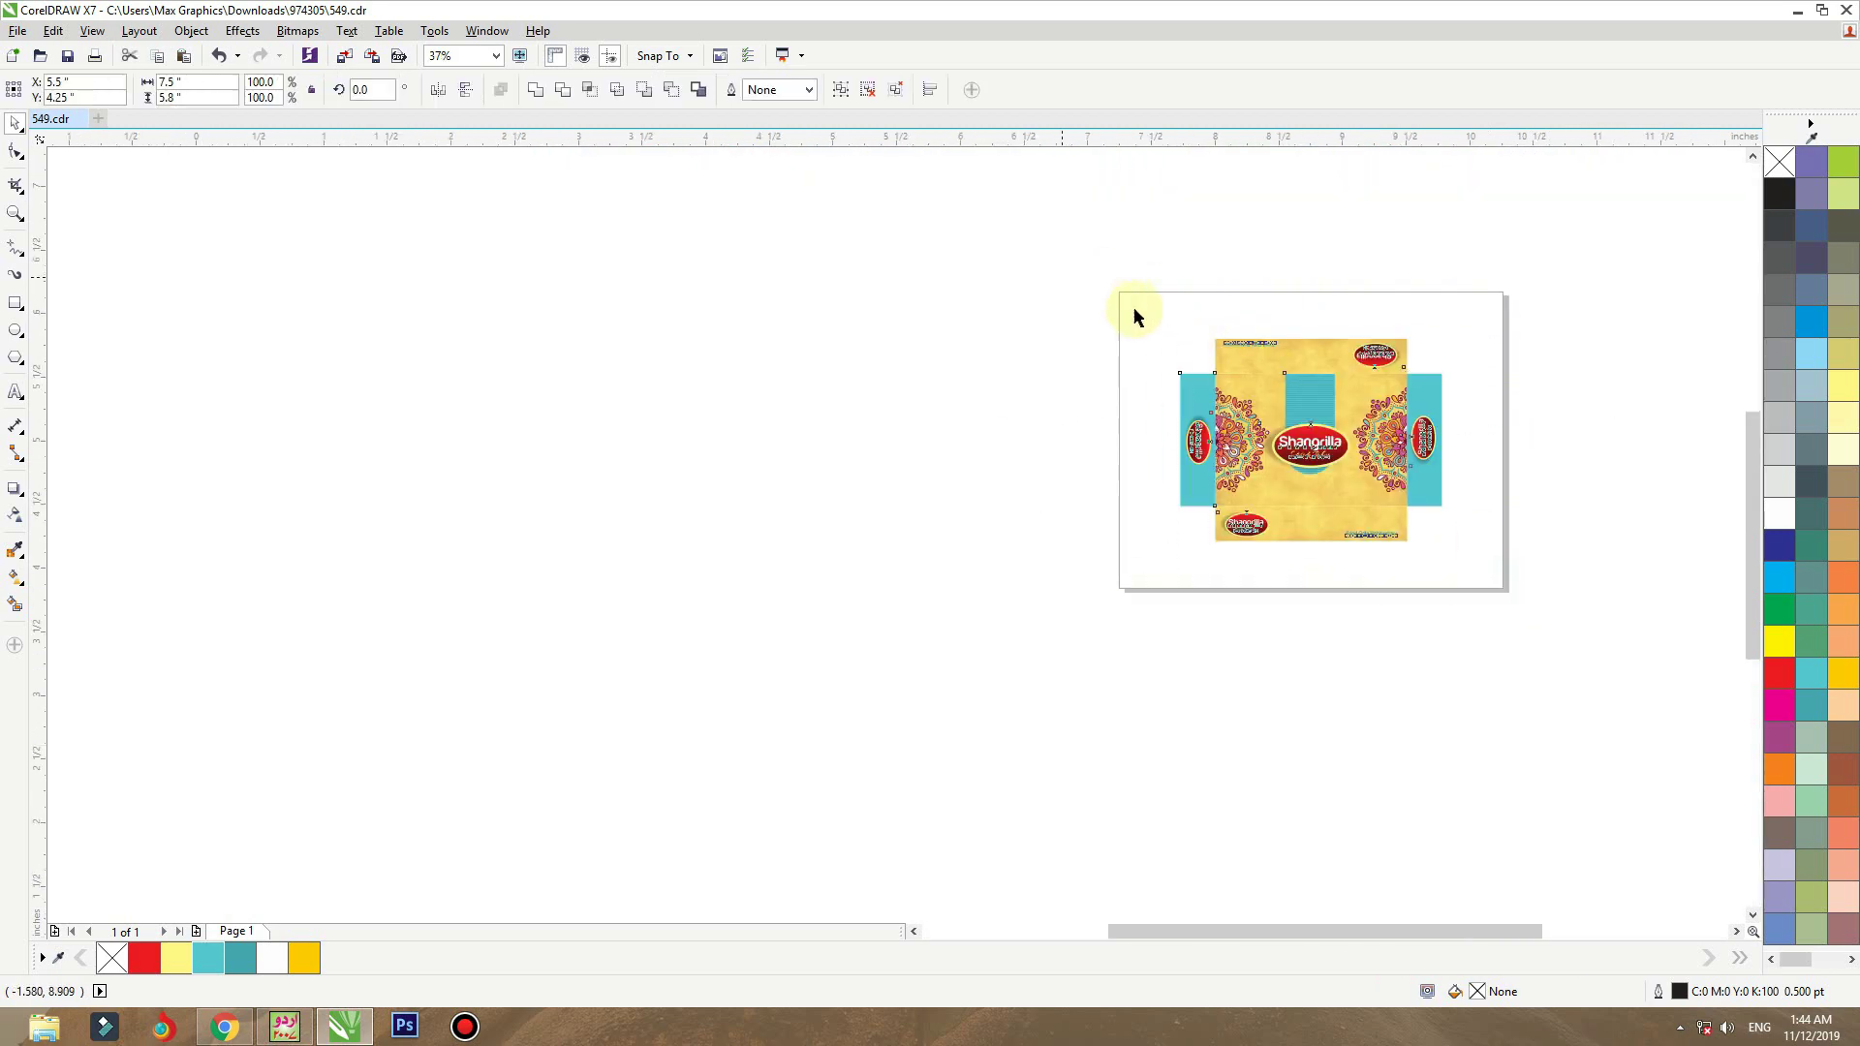
key(F4)
click(1498, 341)
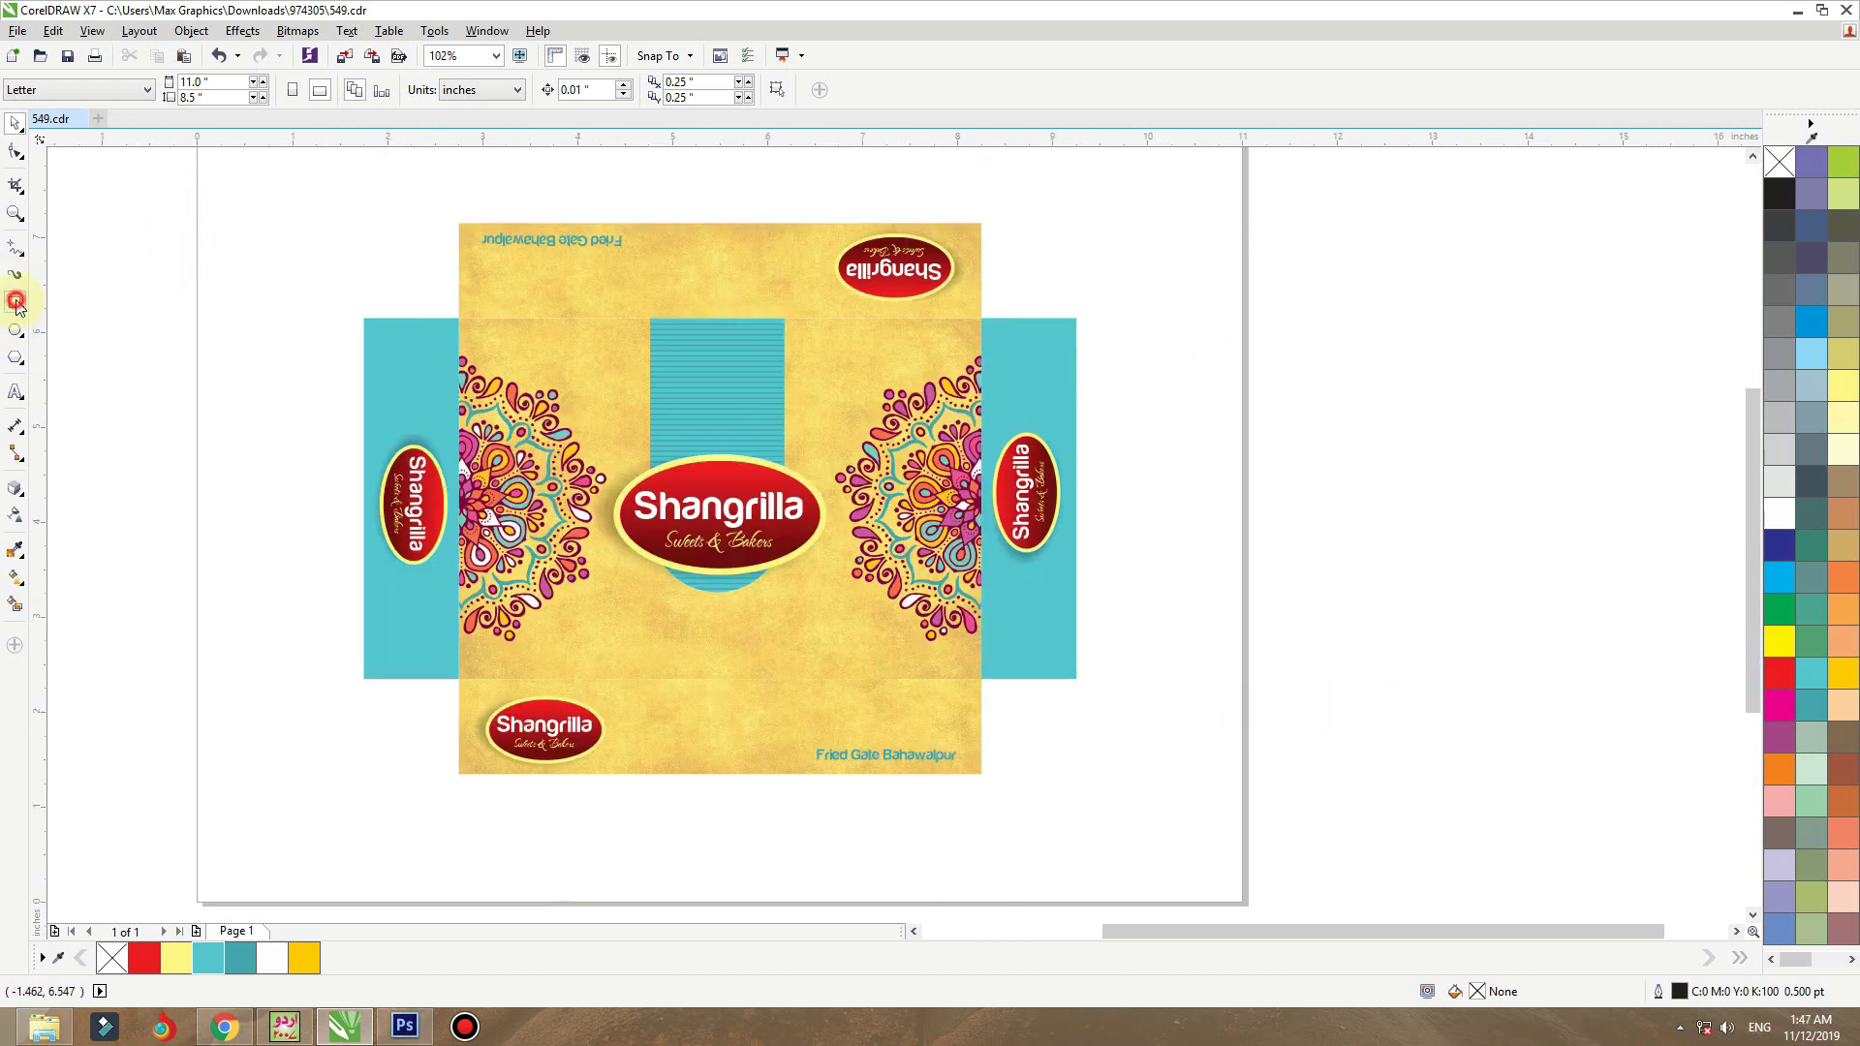
- Draw a rectangle to the right of the page and set its size to 5.5 by 3.8 inches
click(16, 304)
drag(1314, 319, 1710, 659)
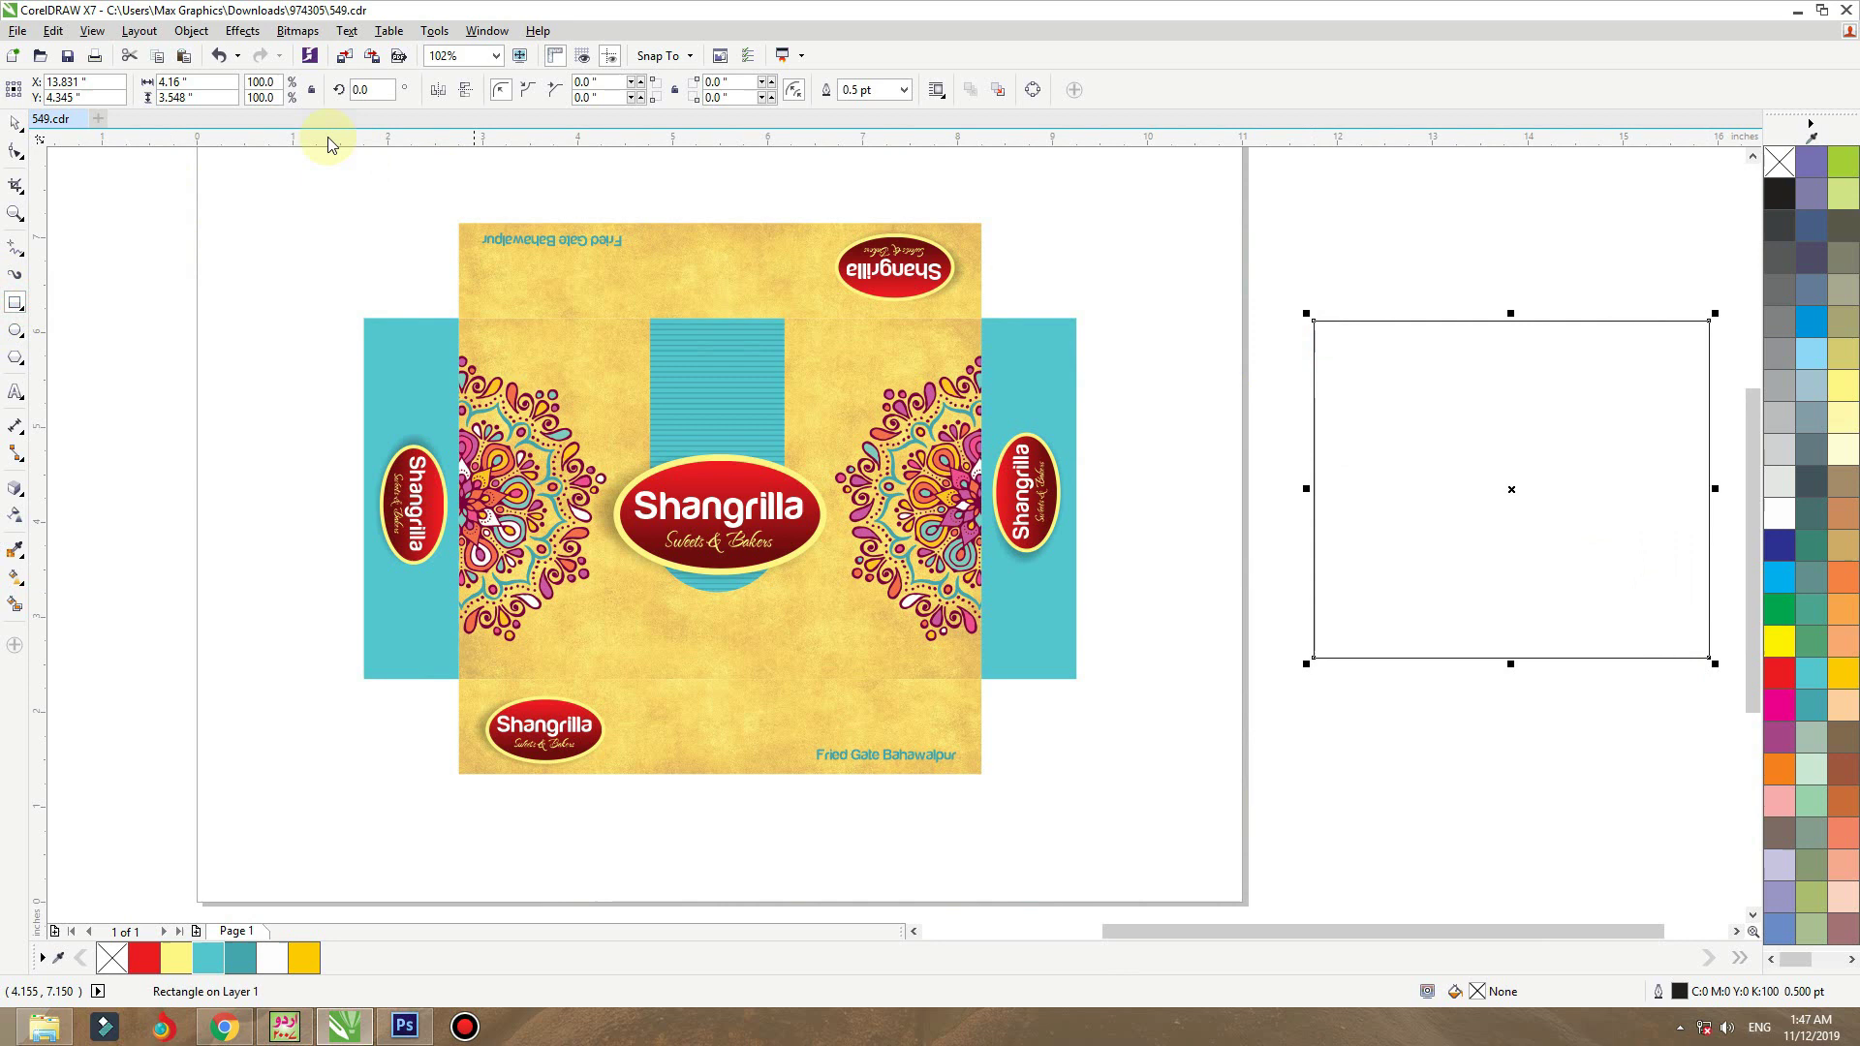
click(213, 83)
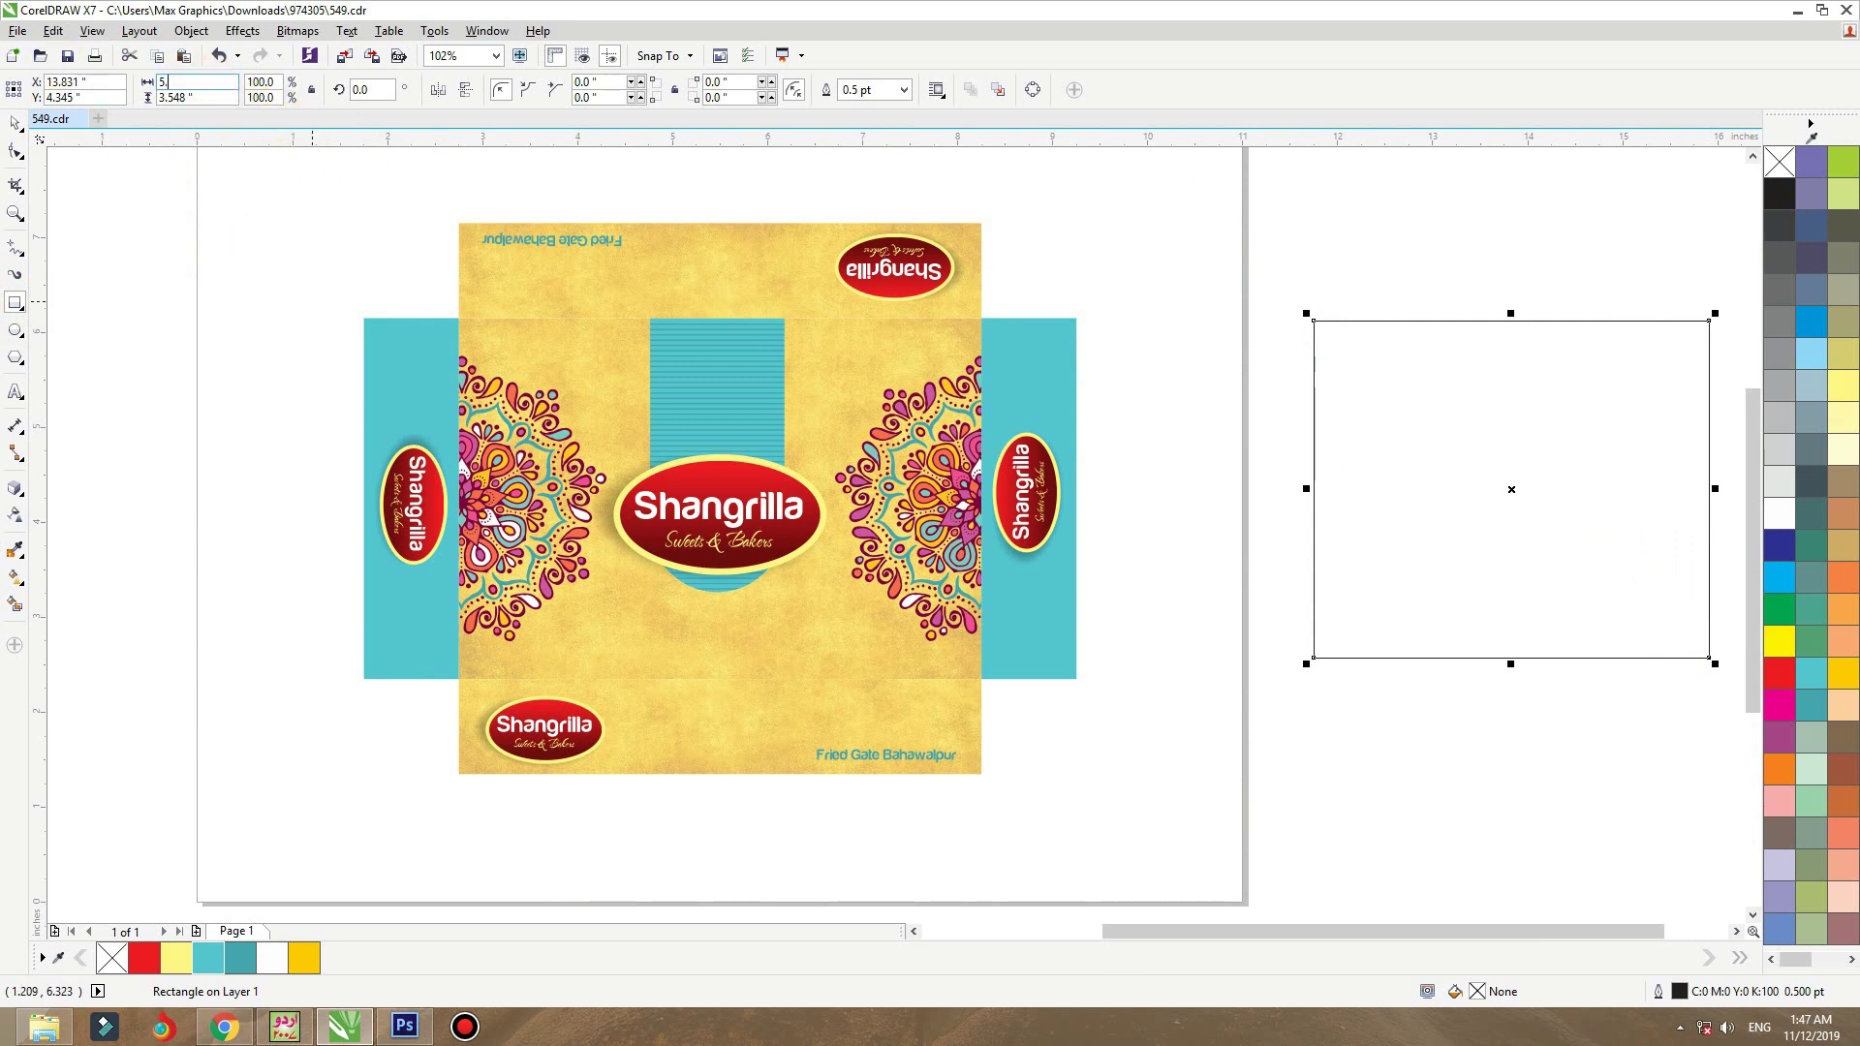
text(3.8)
key(Return)
scroll(312, 301, down, 1)
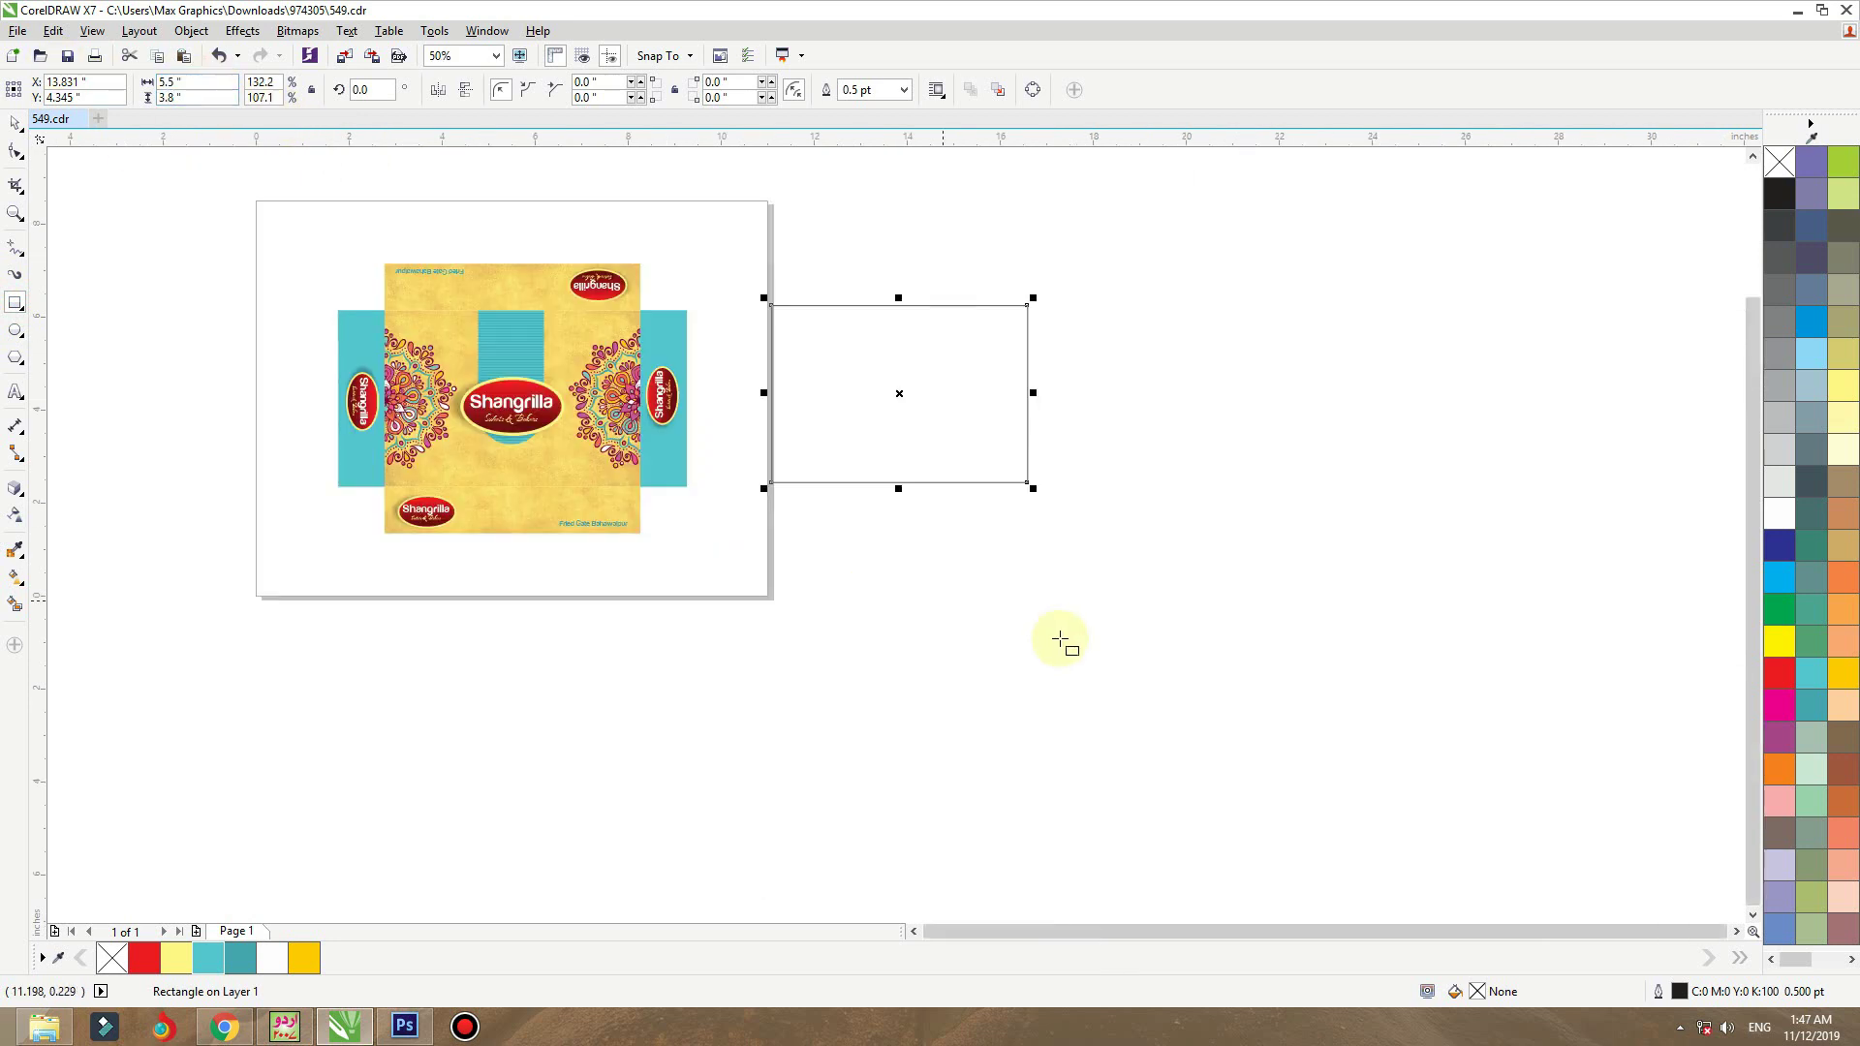
- Move the blank 5.5 by 3.8 inch rectangle farther from the page, clear of its edge
drag(659, 233, 1186, 547)
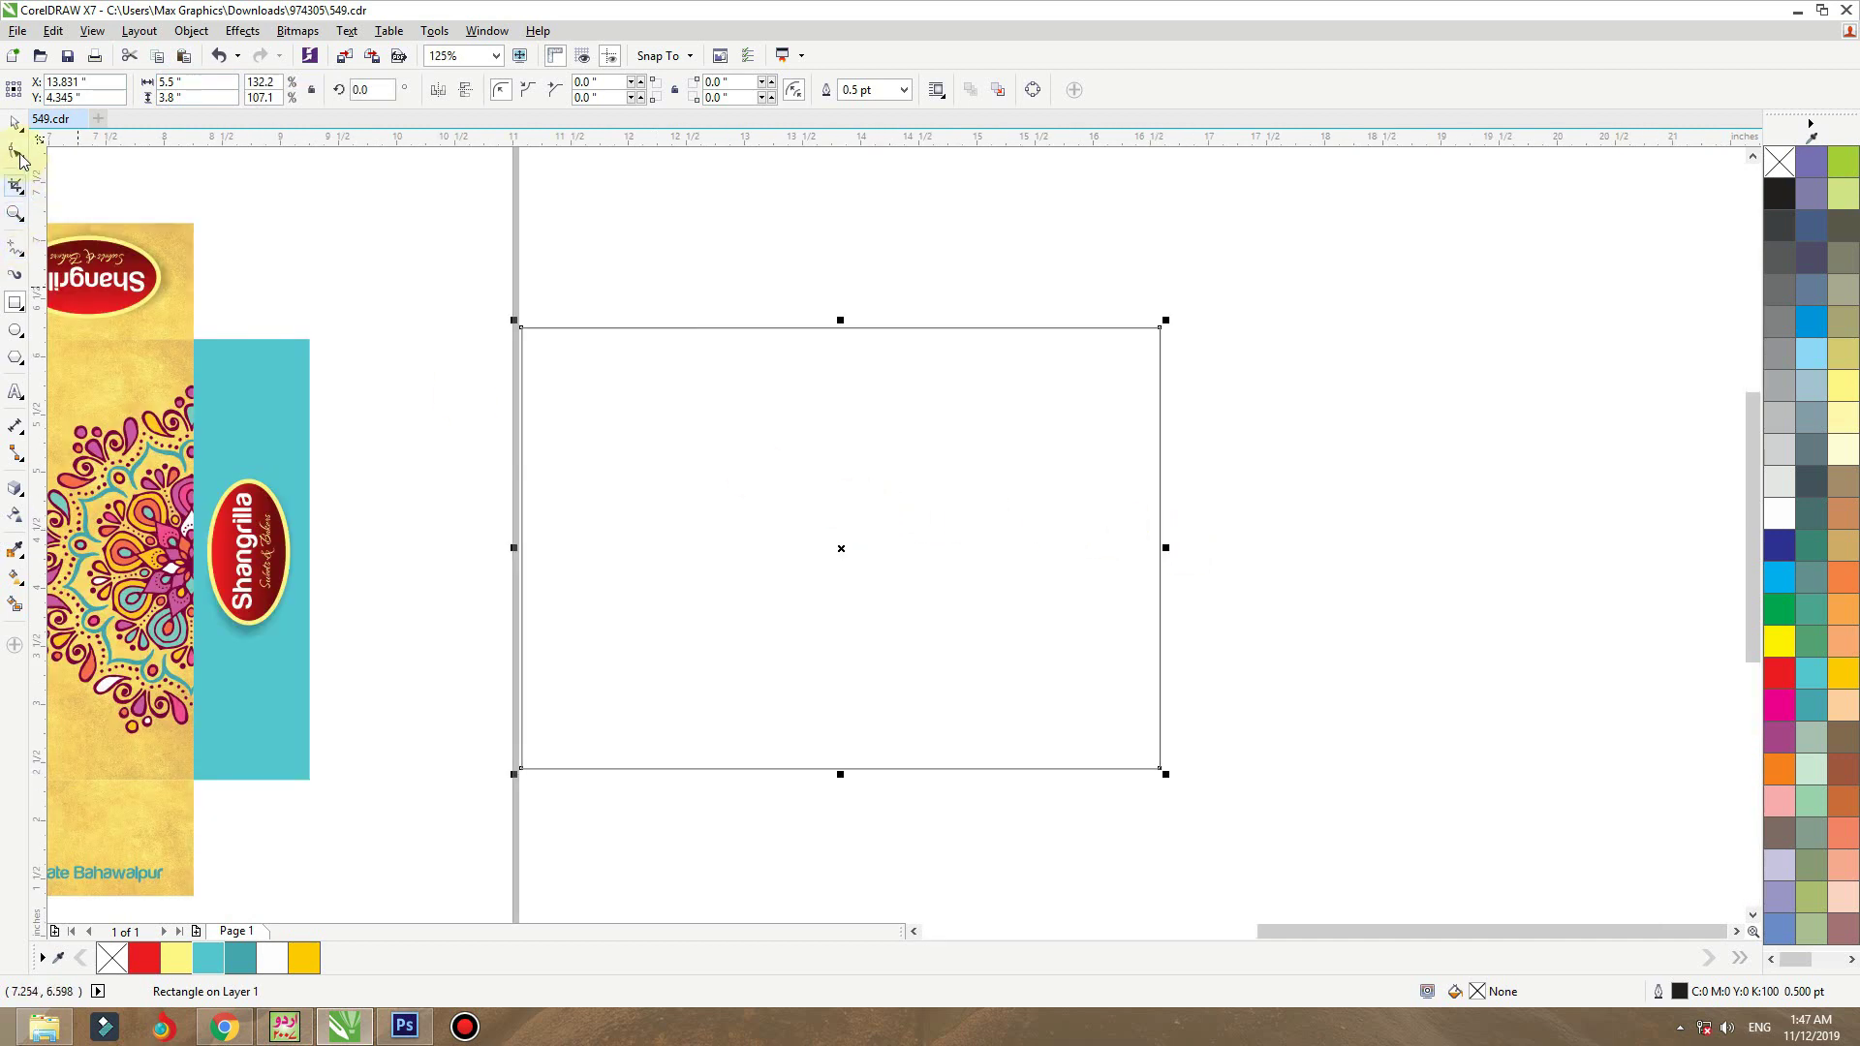
drag(830, 524, 1221, 351)
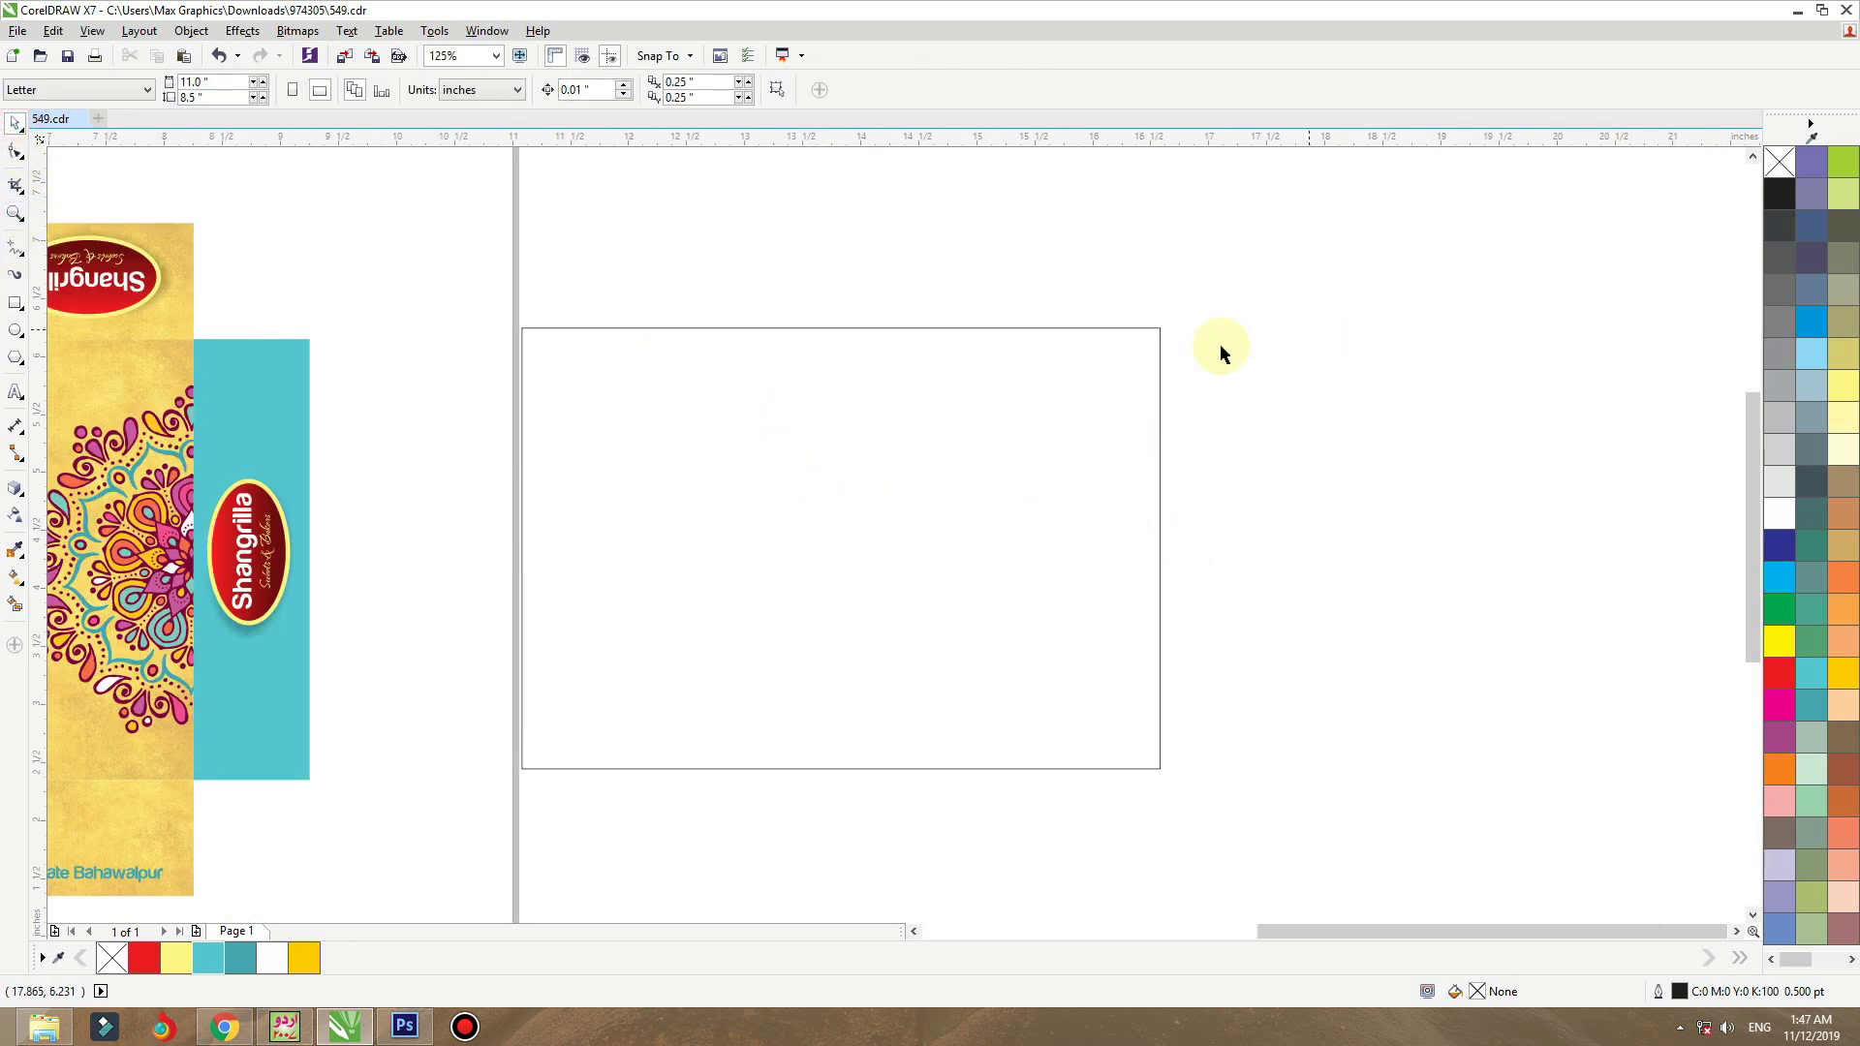
drag(798, 556, 1236, 554)
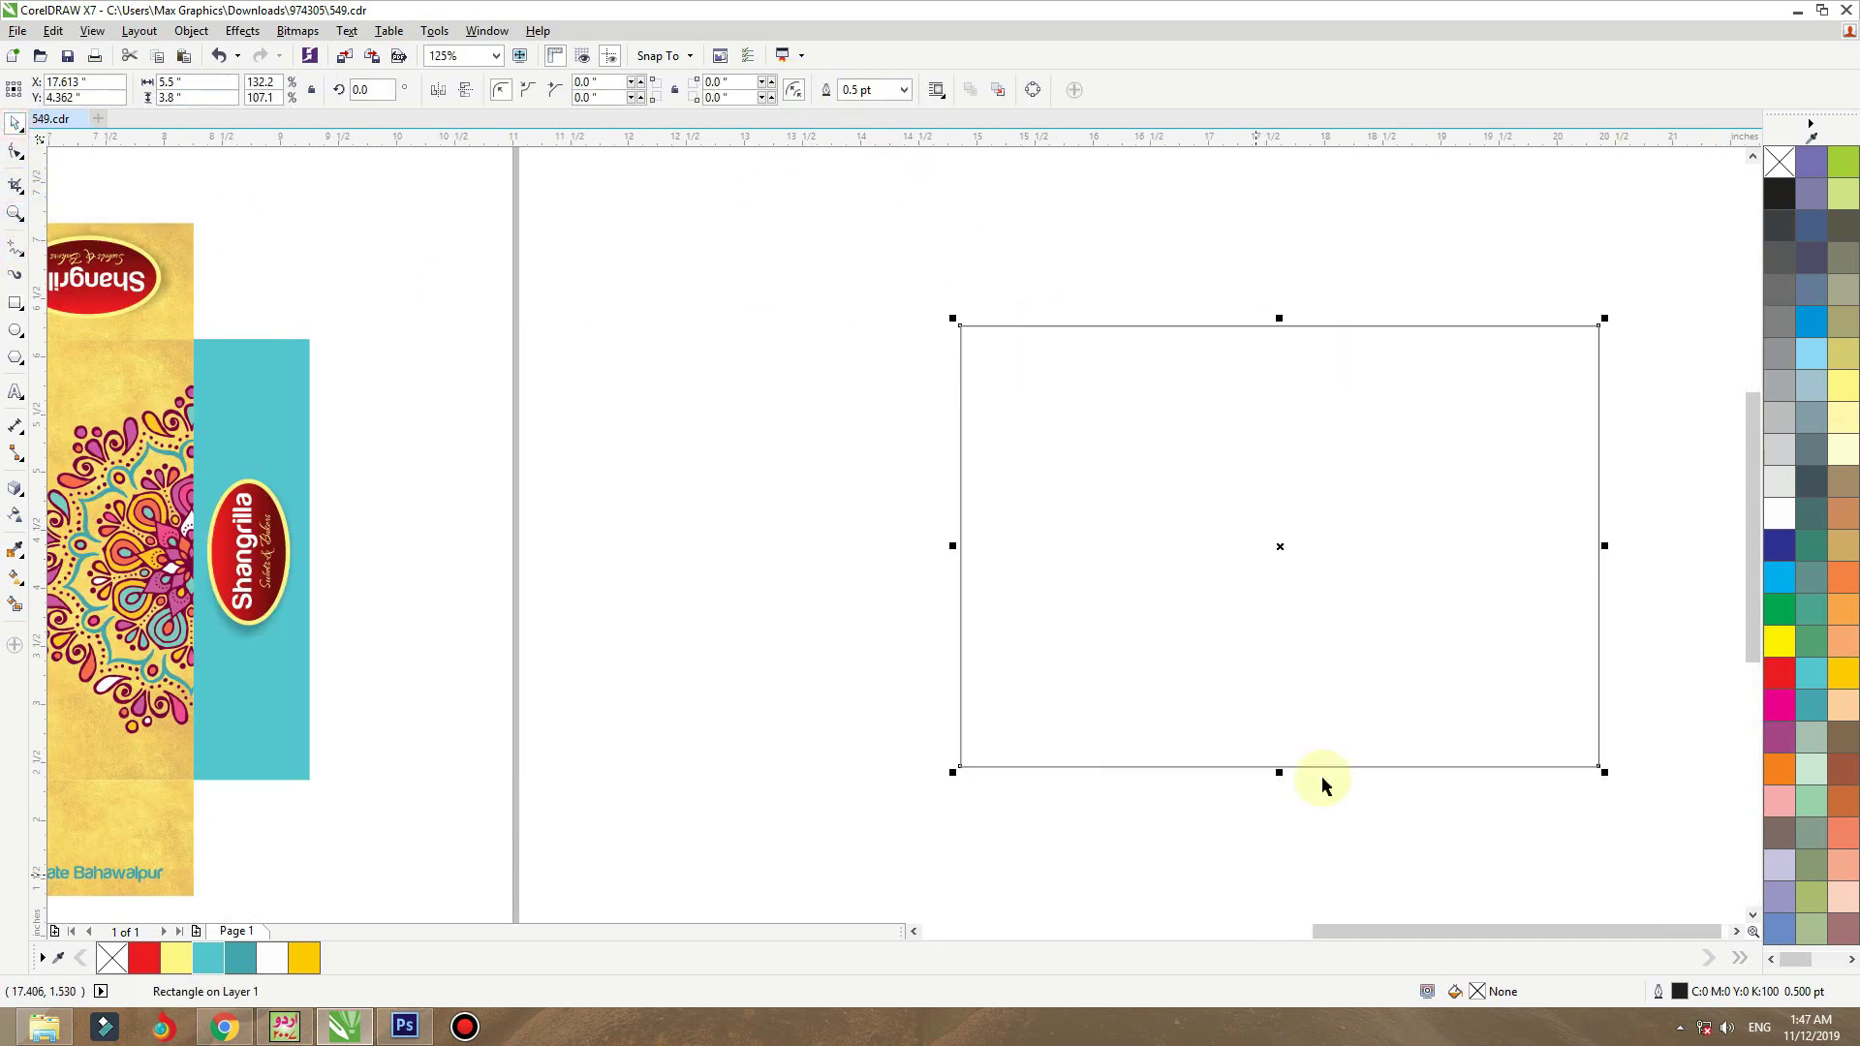
- Extrude the rectangle into a box and apply the Extrude Top Right preset
click(21, 497)
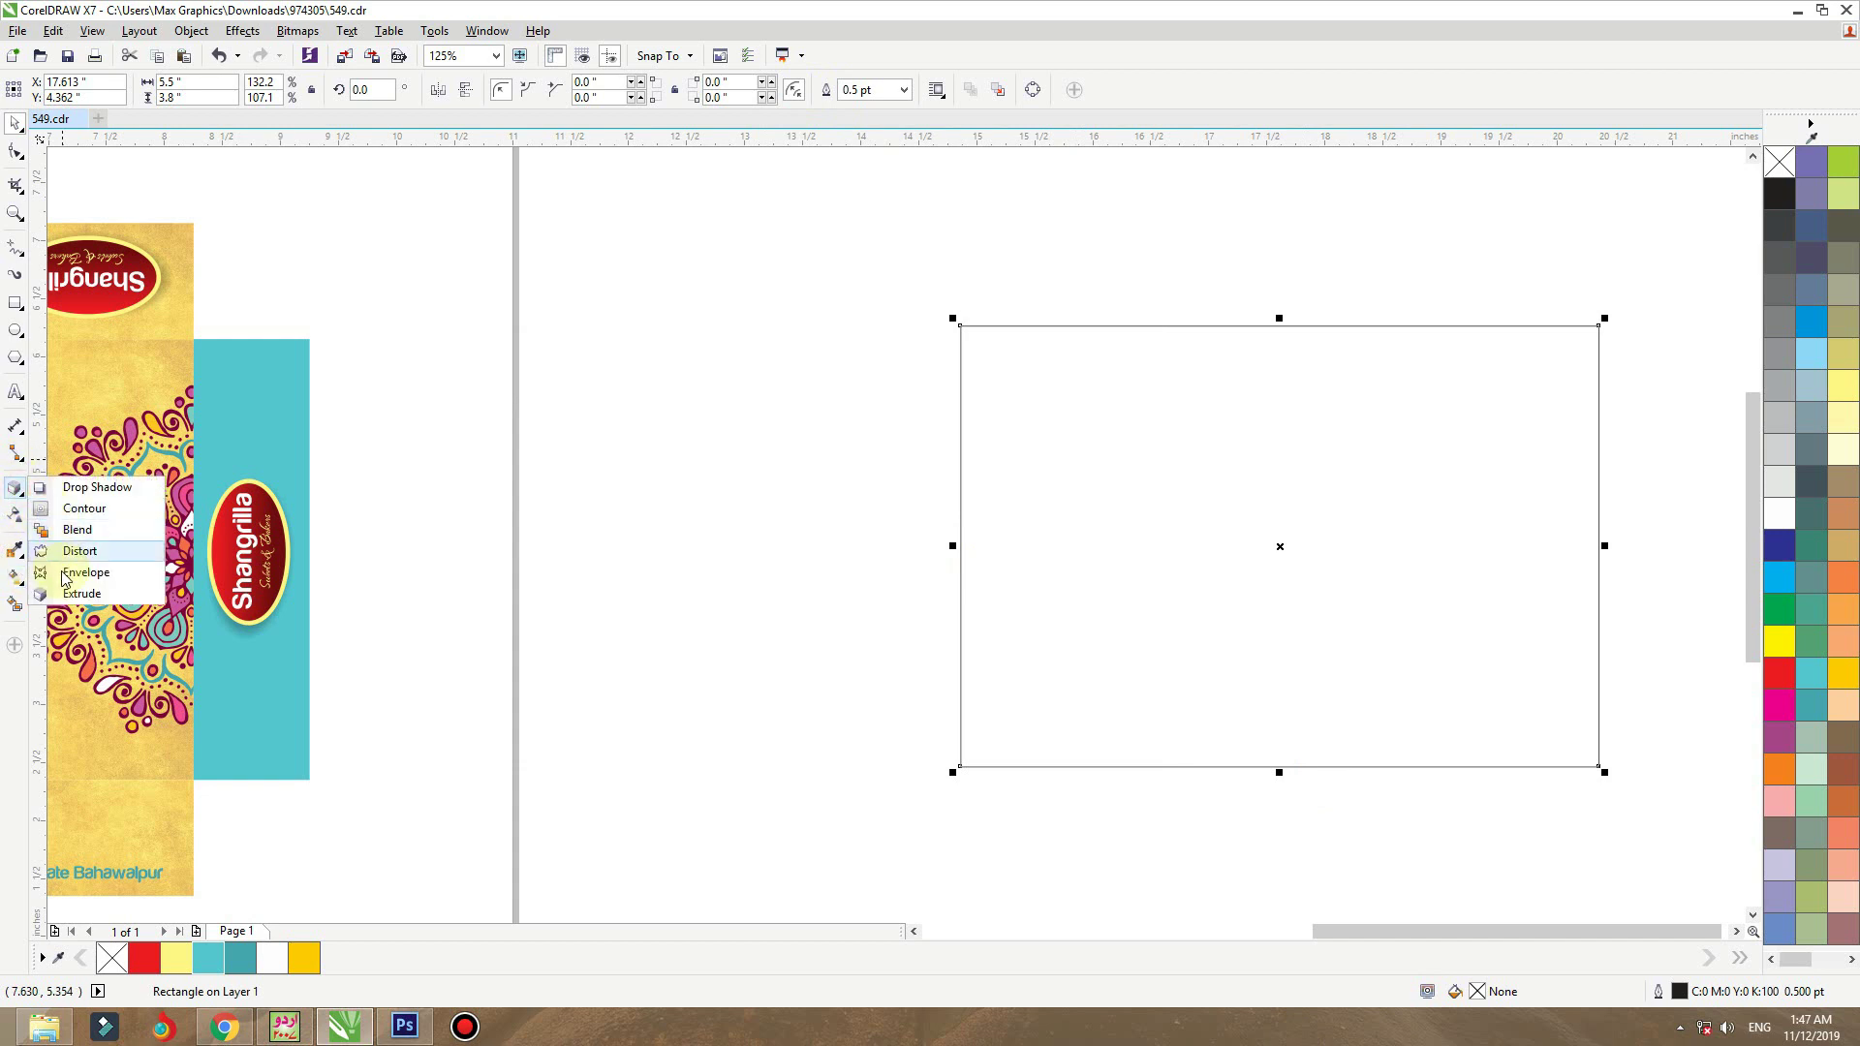
click(82, 594)
drag(1133, 499, 1216, 525)
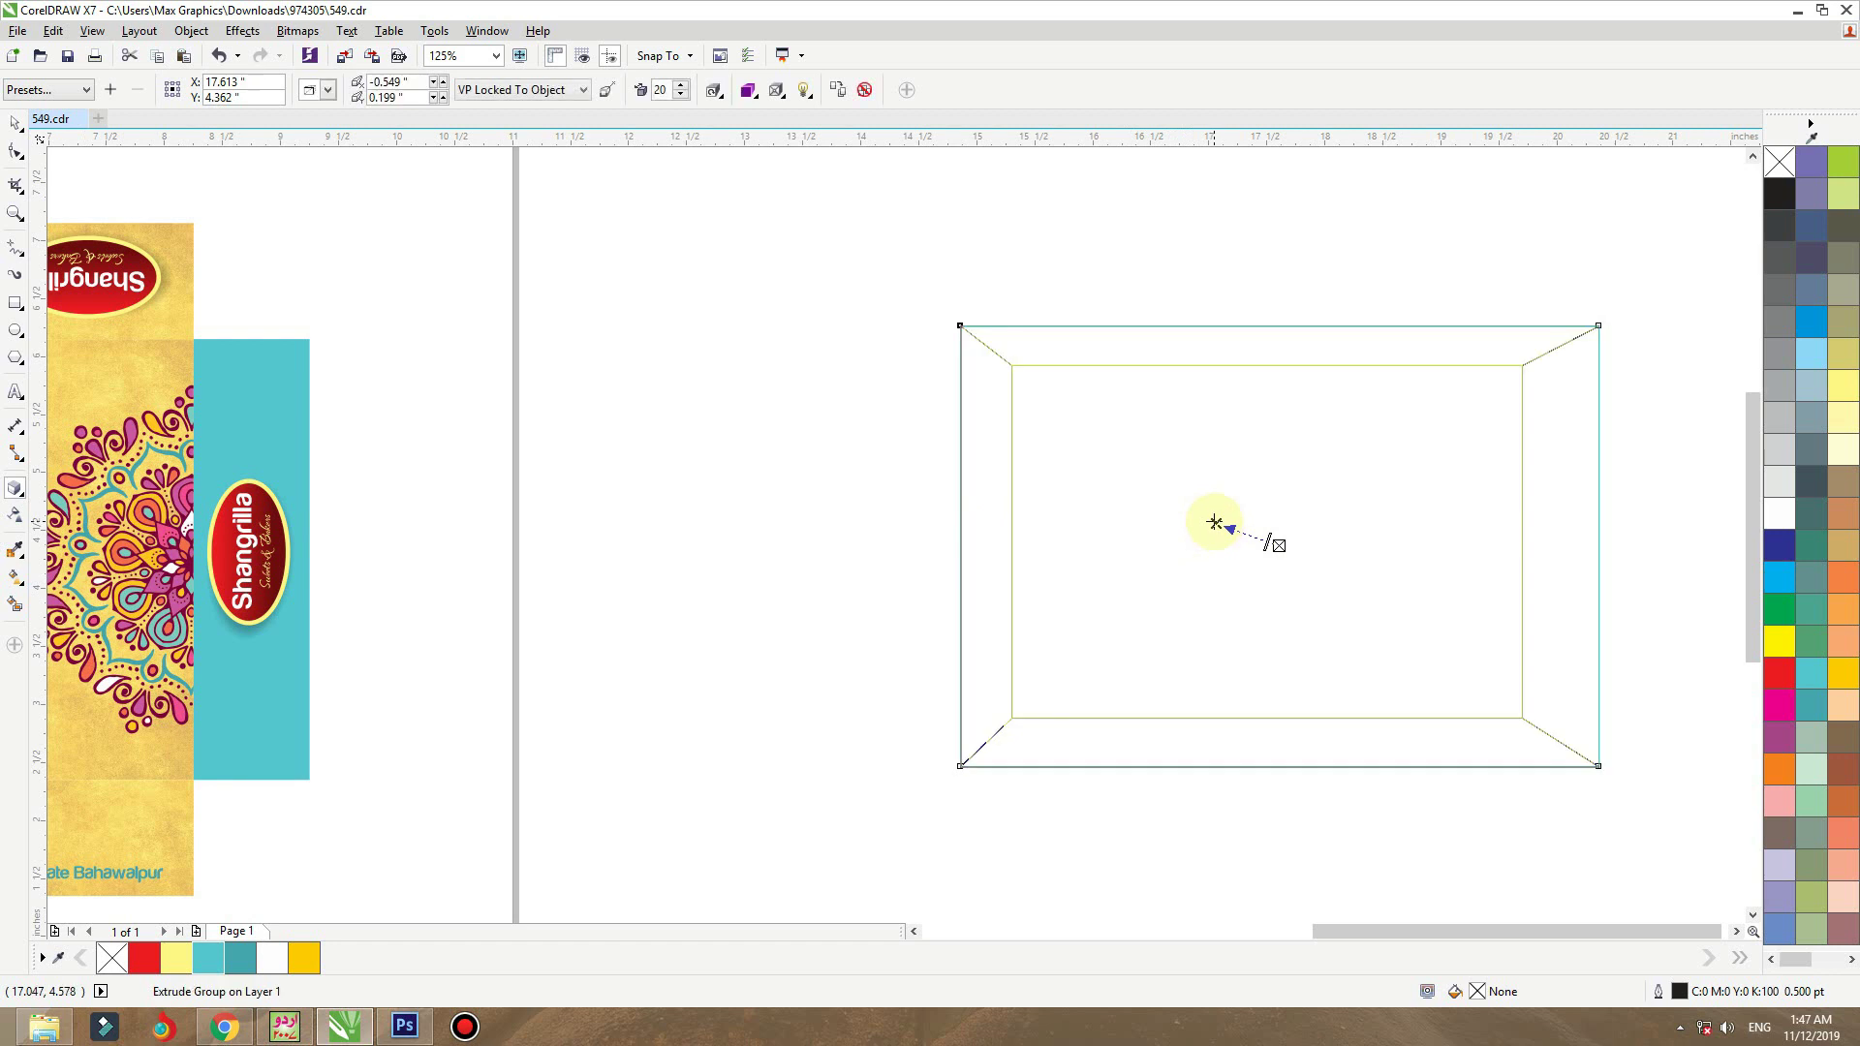
click(75, 89)
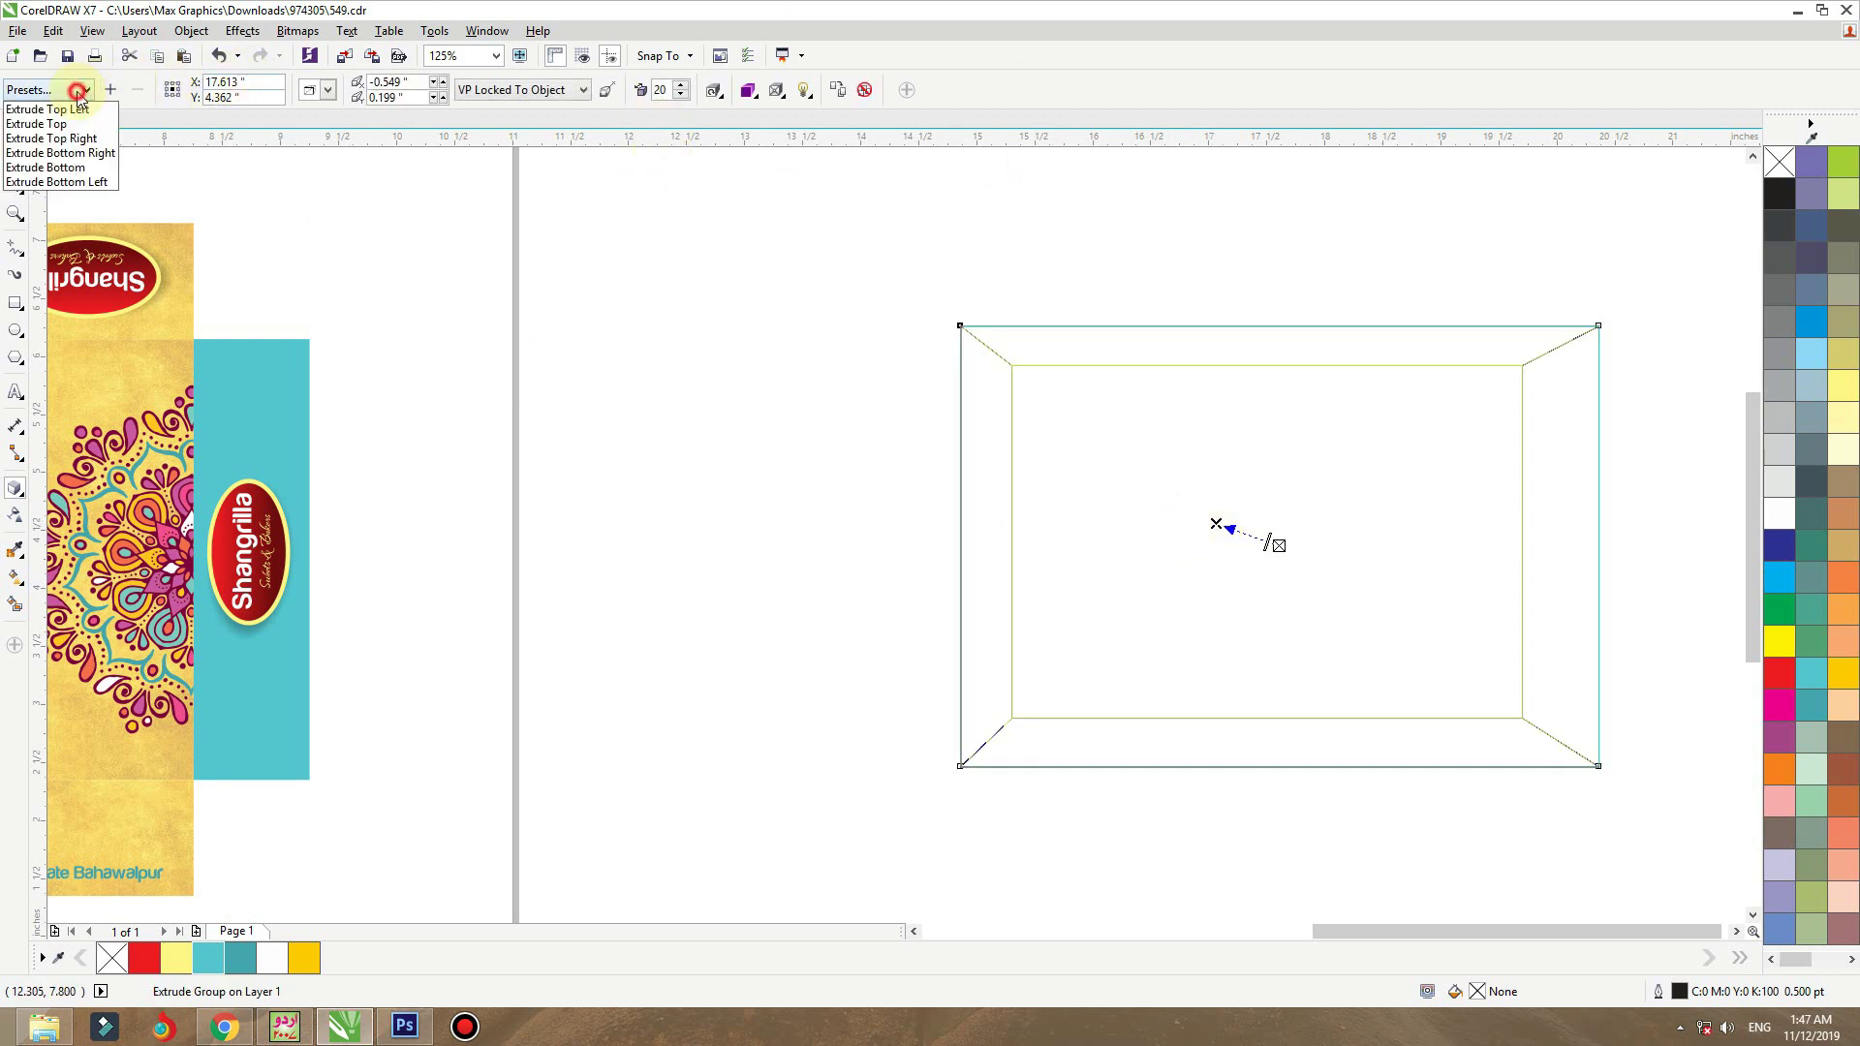
click(75, 139)
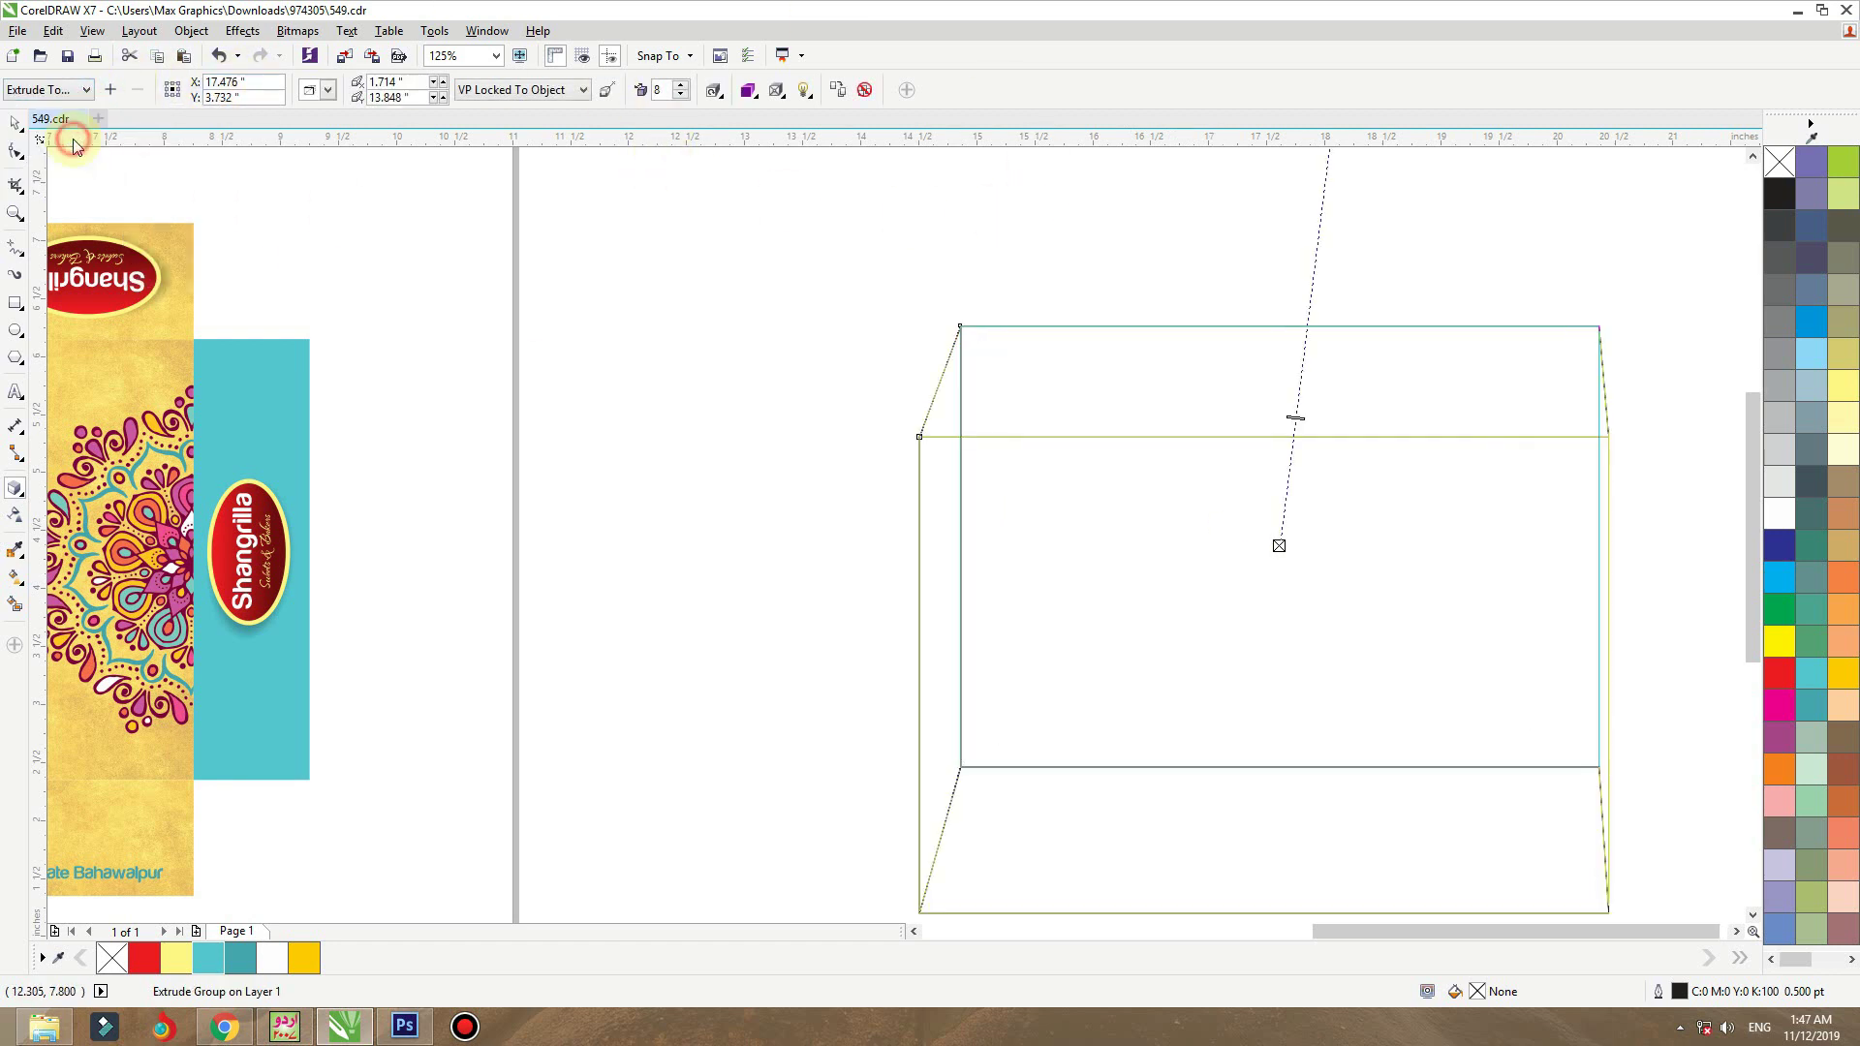
- Try rotating the extruded box in 3D into a tilted perspective view
click(712, 97)
drag(792, 239, 779, 220)
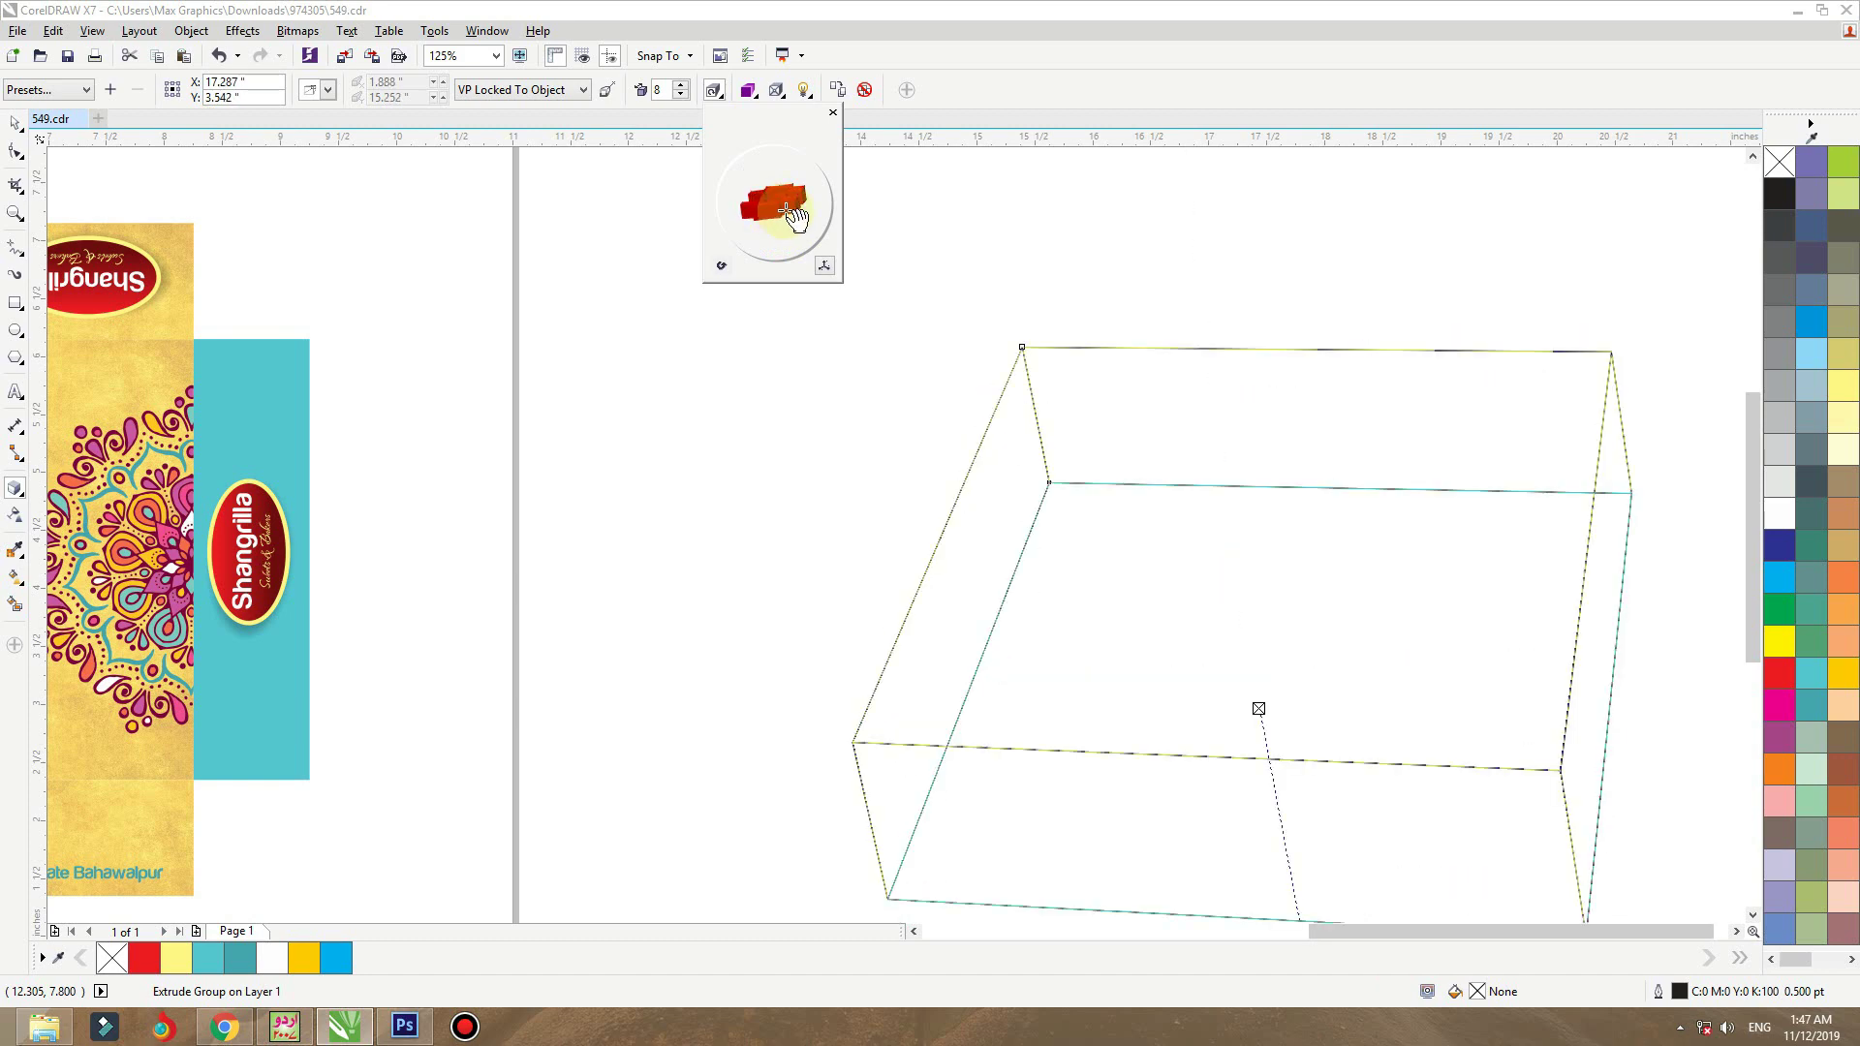
click(1197, 498)
scroll(1197, 498, down, 1)
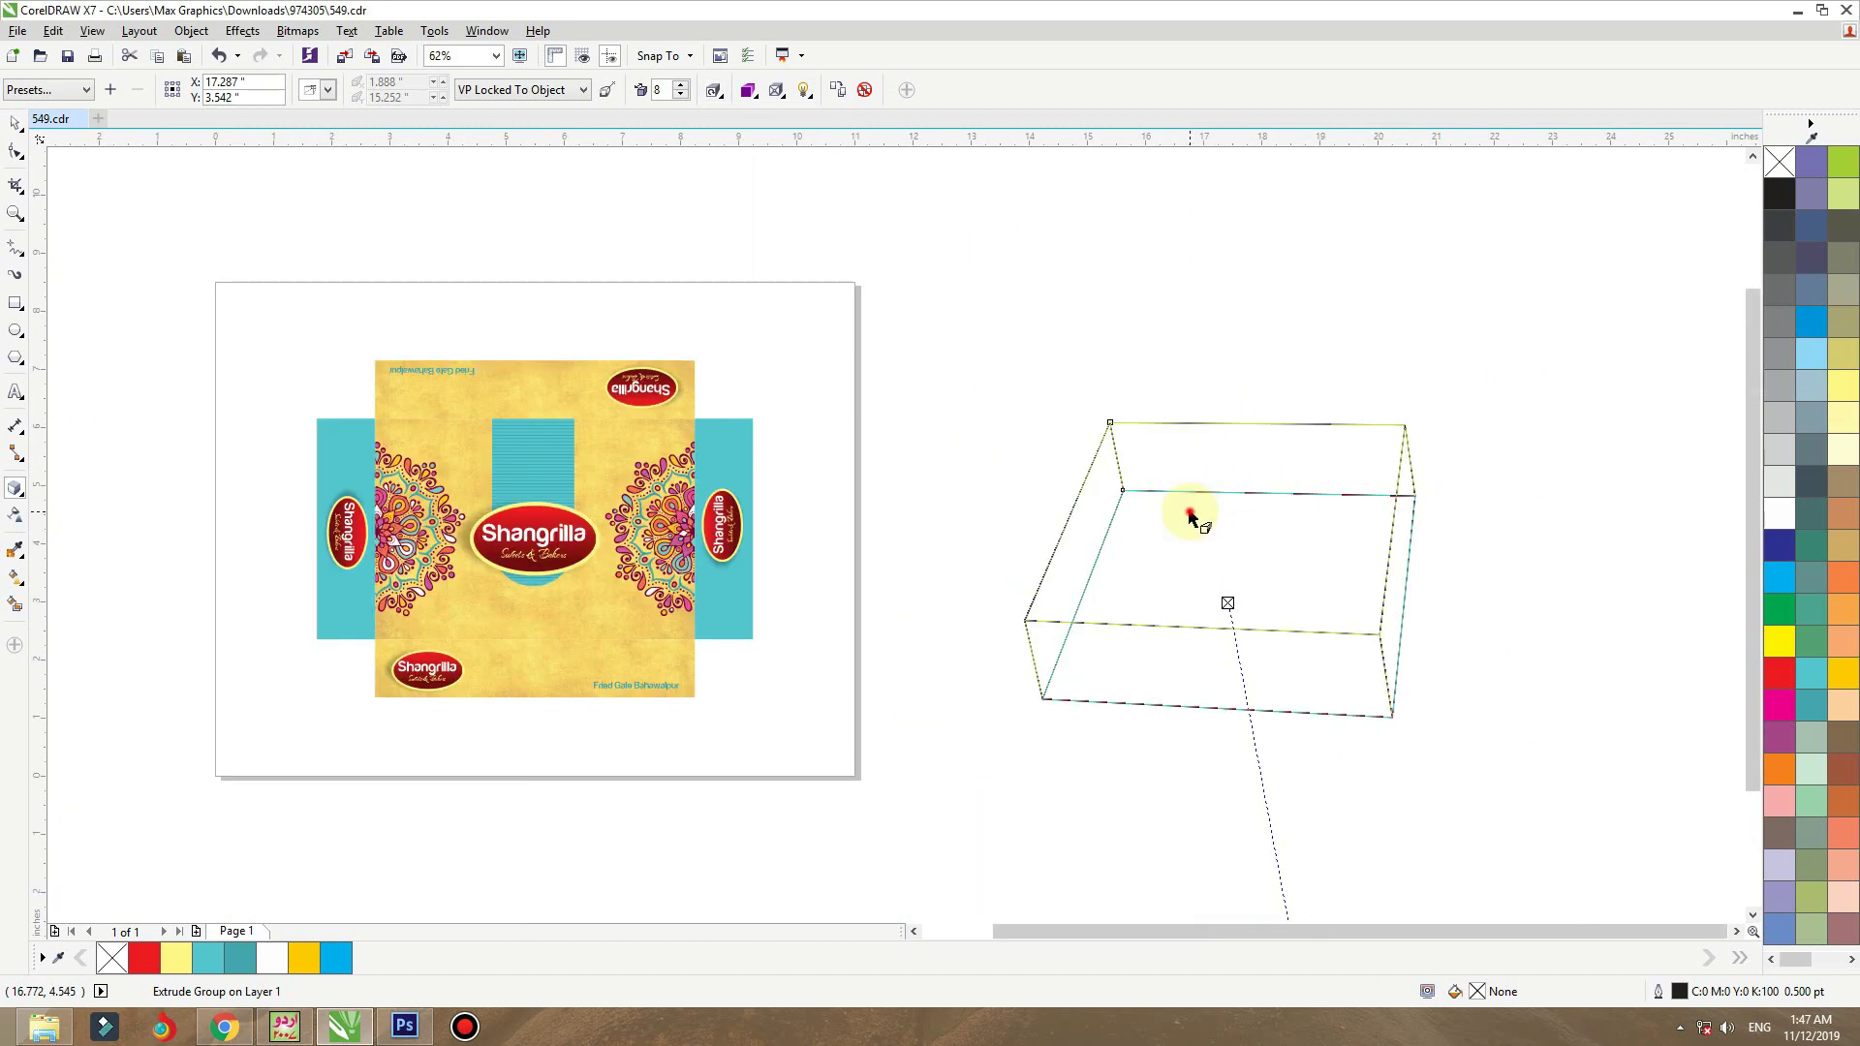
click(1190, 514)
drag(1209, 561, 1111, 554)
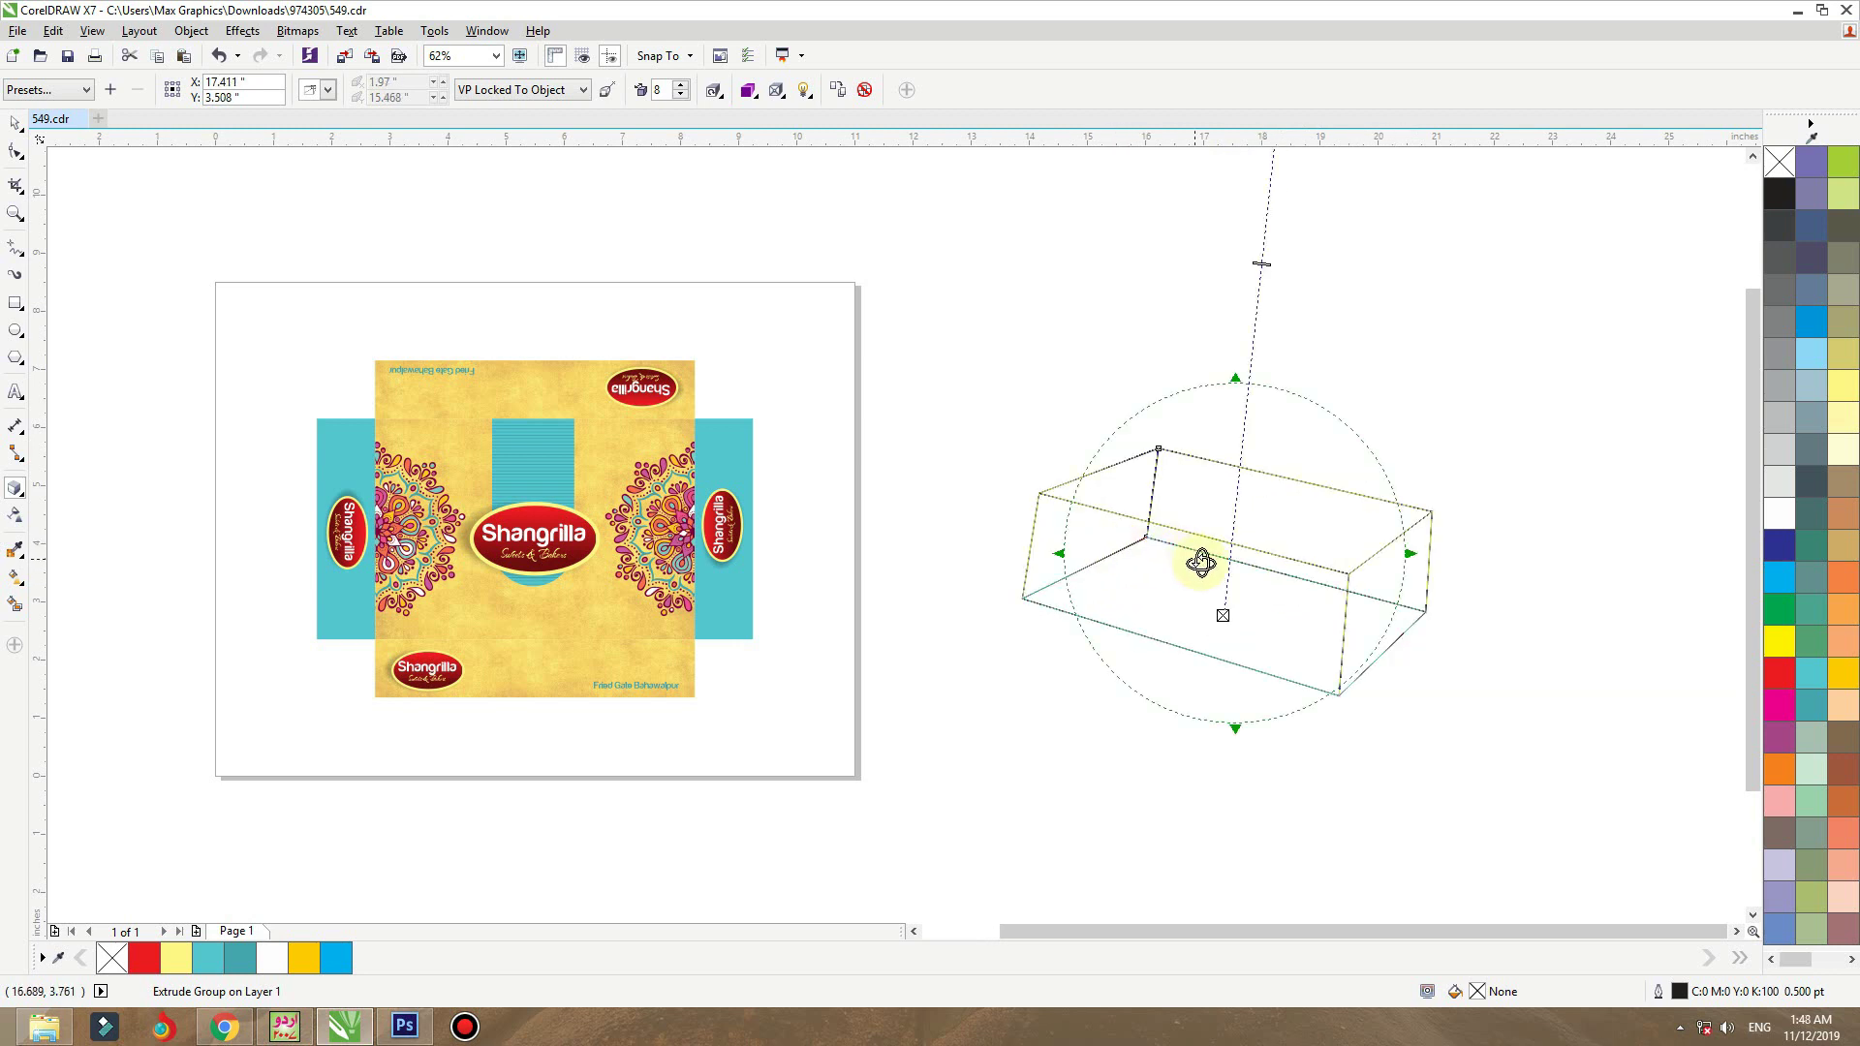
- Try a shallower extrusion with a depth of 1 and turn the box to other viewing angles
click(1192, 552)
drag(1234, 376, 1224, 300)
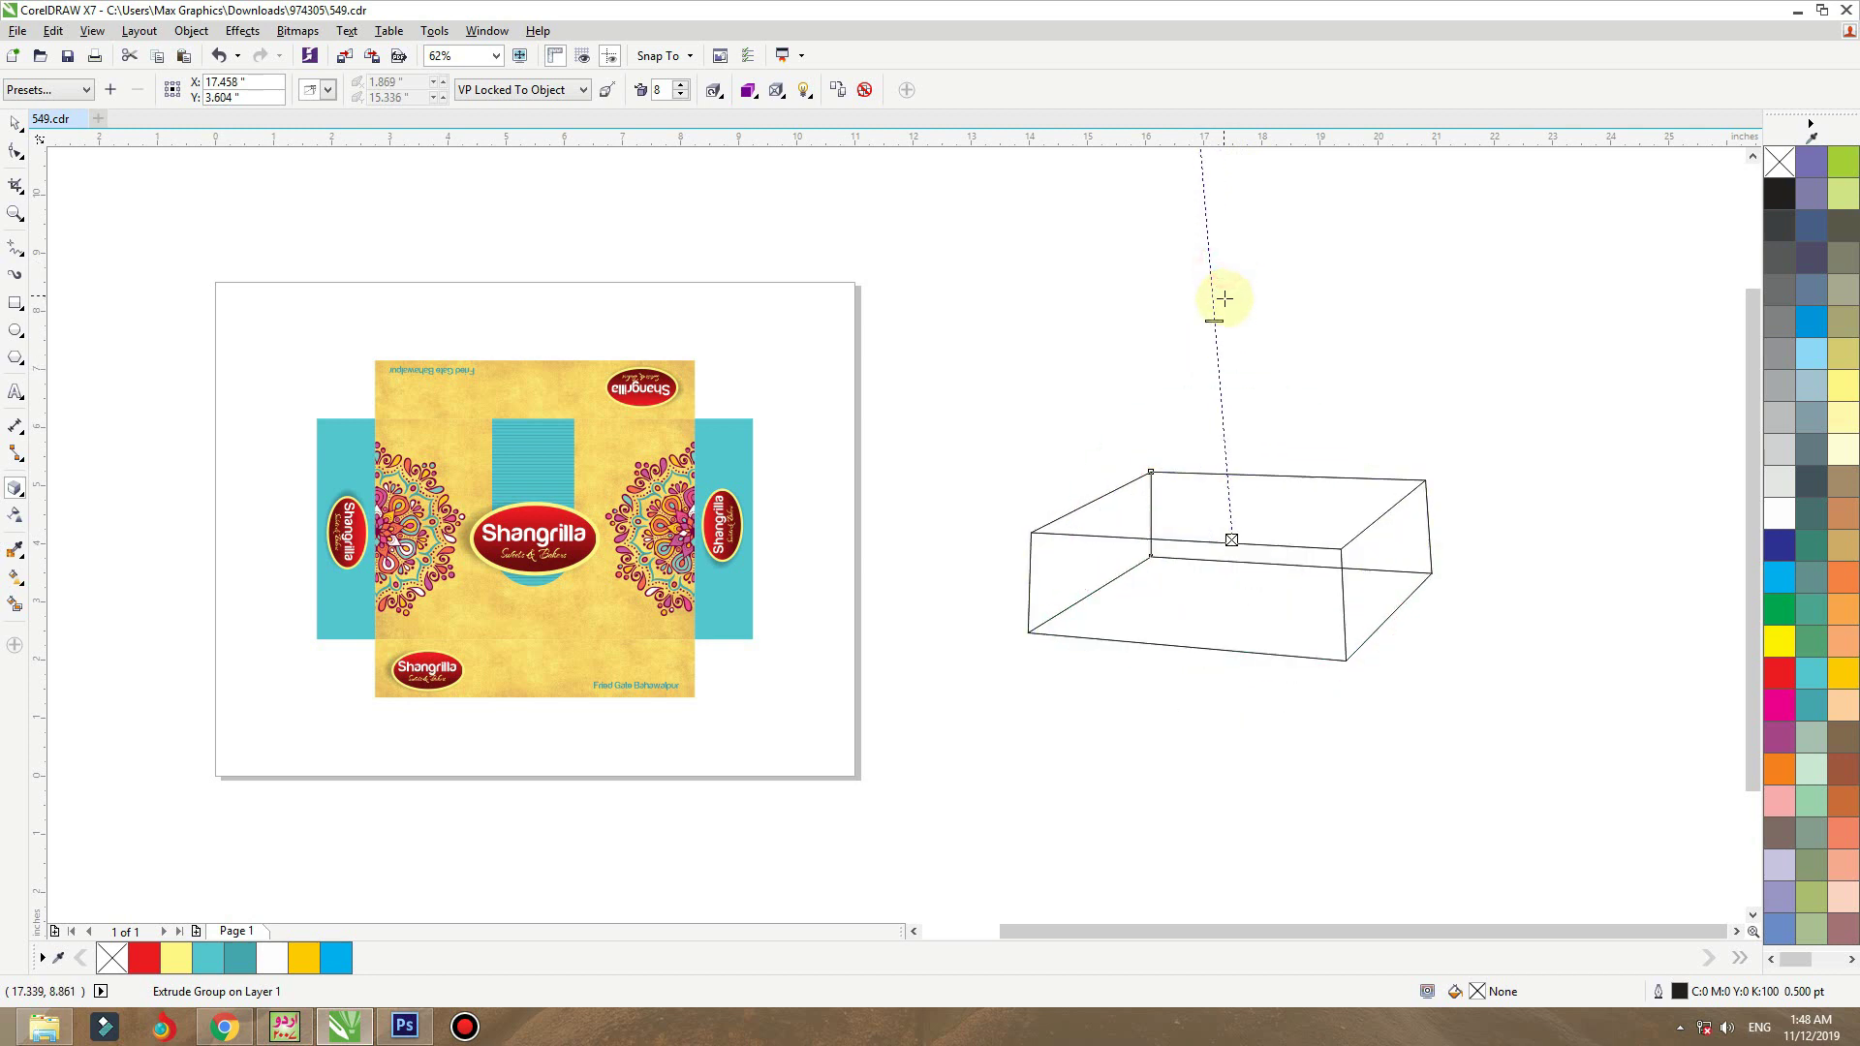
key(F2)
drag(1478, 346, 900, 694)
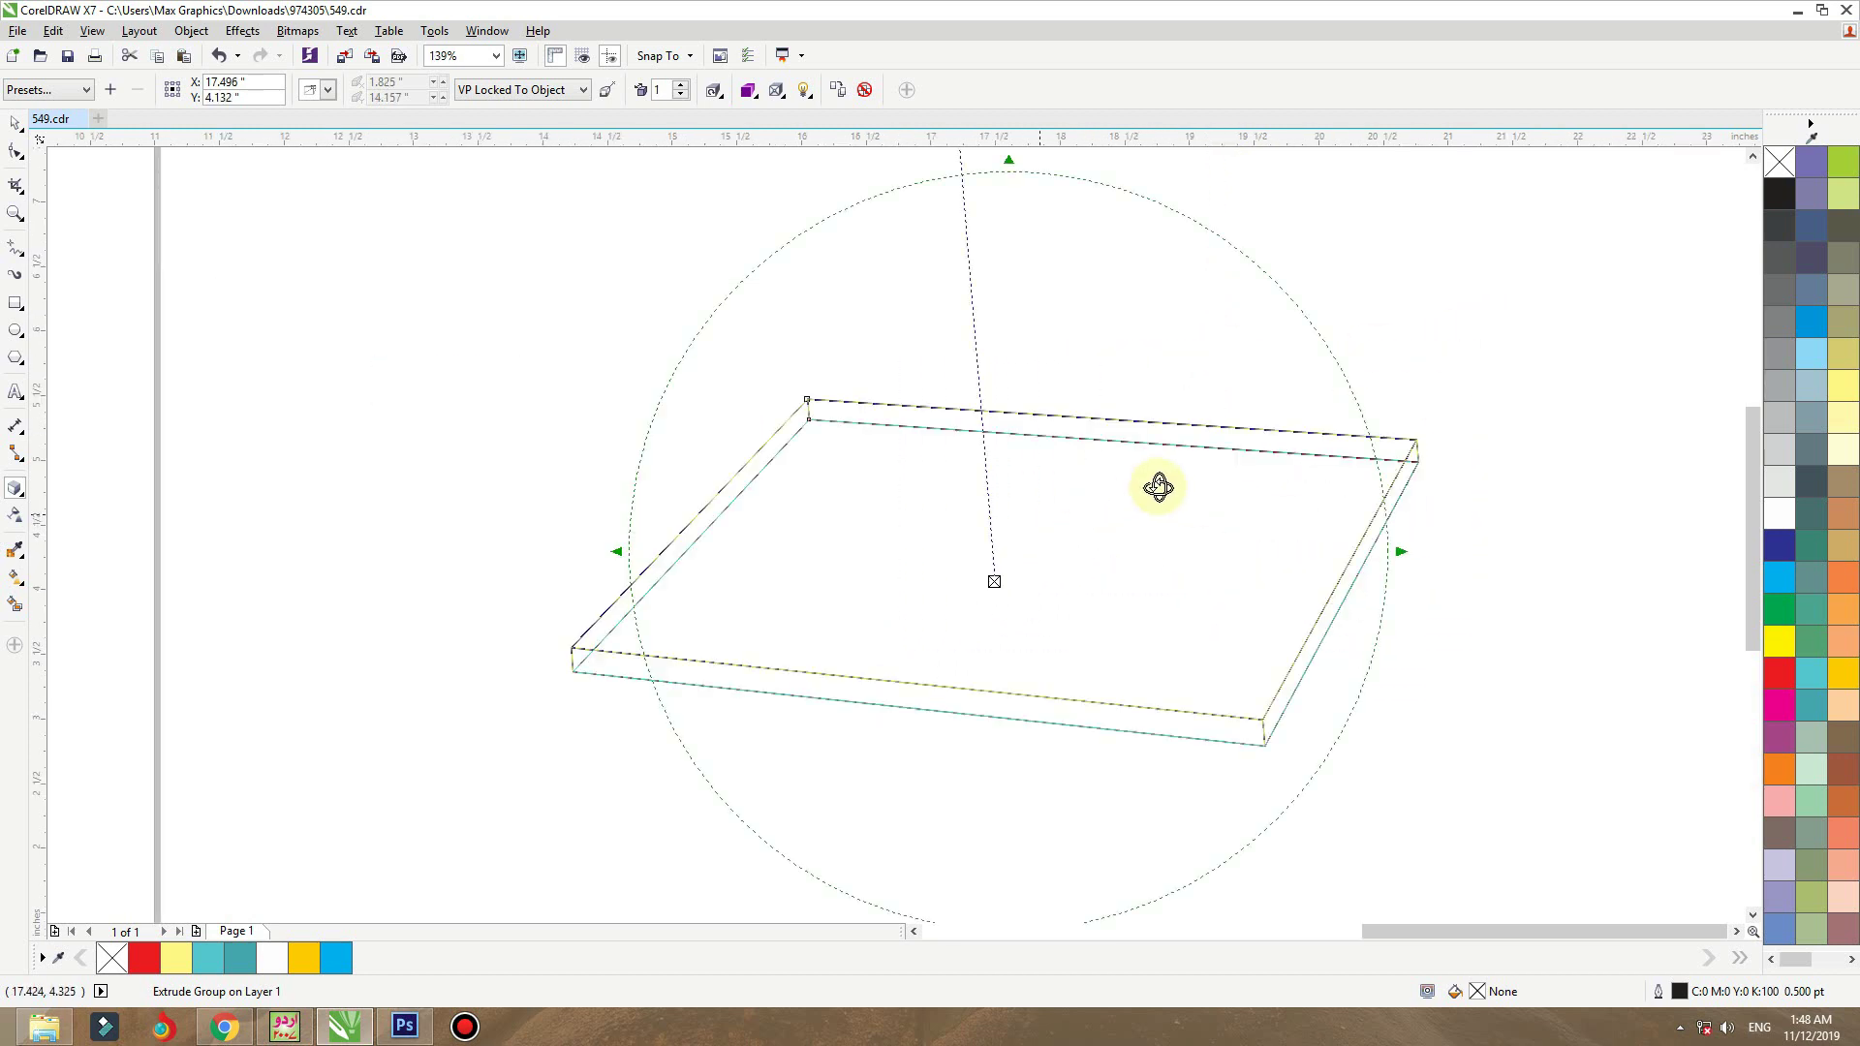
scroll(1150, 500, down, 1)
drag(1043, 287, 1114, 490)
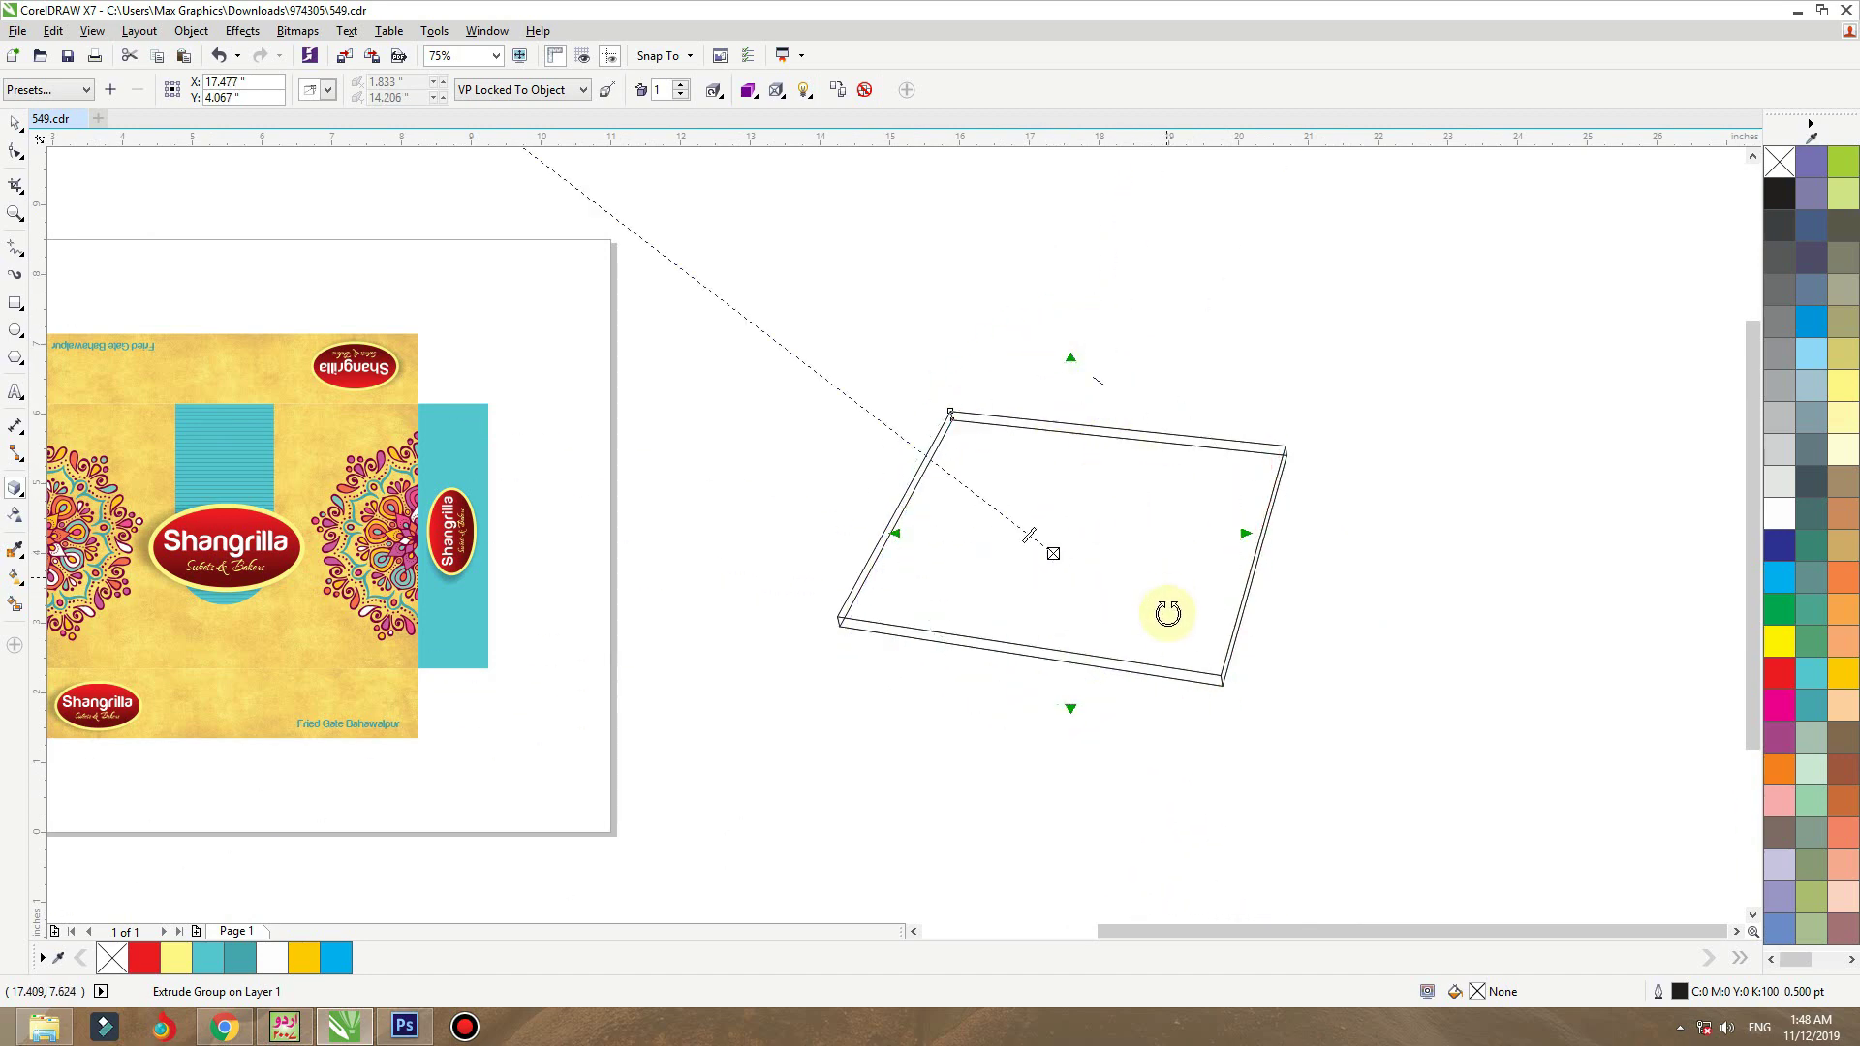
drag(1188, 664, 132, 126)
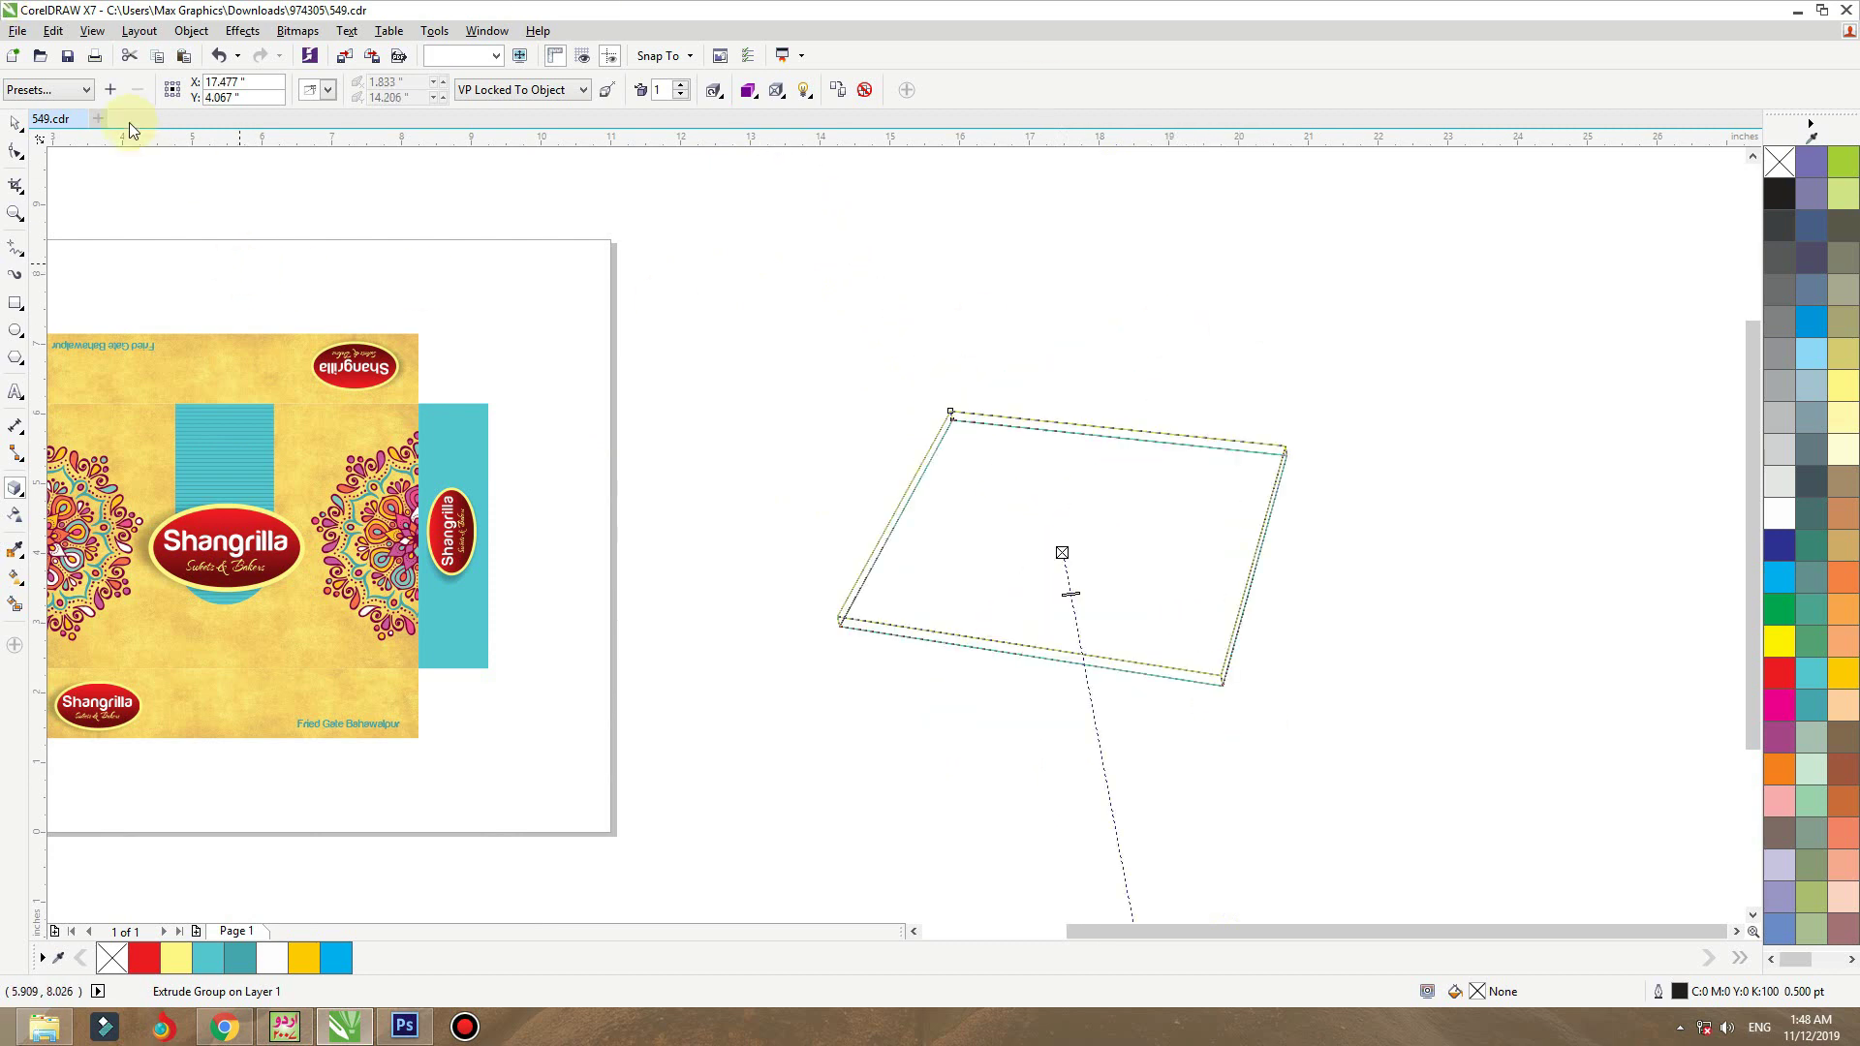
- Reset the box with the Extrude Top Left preset and set the extrusion depth to 3
click(70, 91)
click(70, 124)
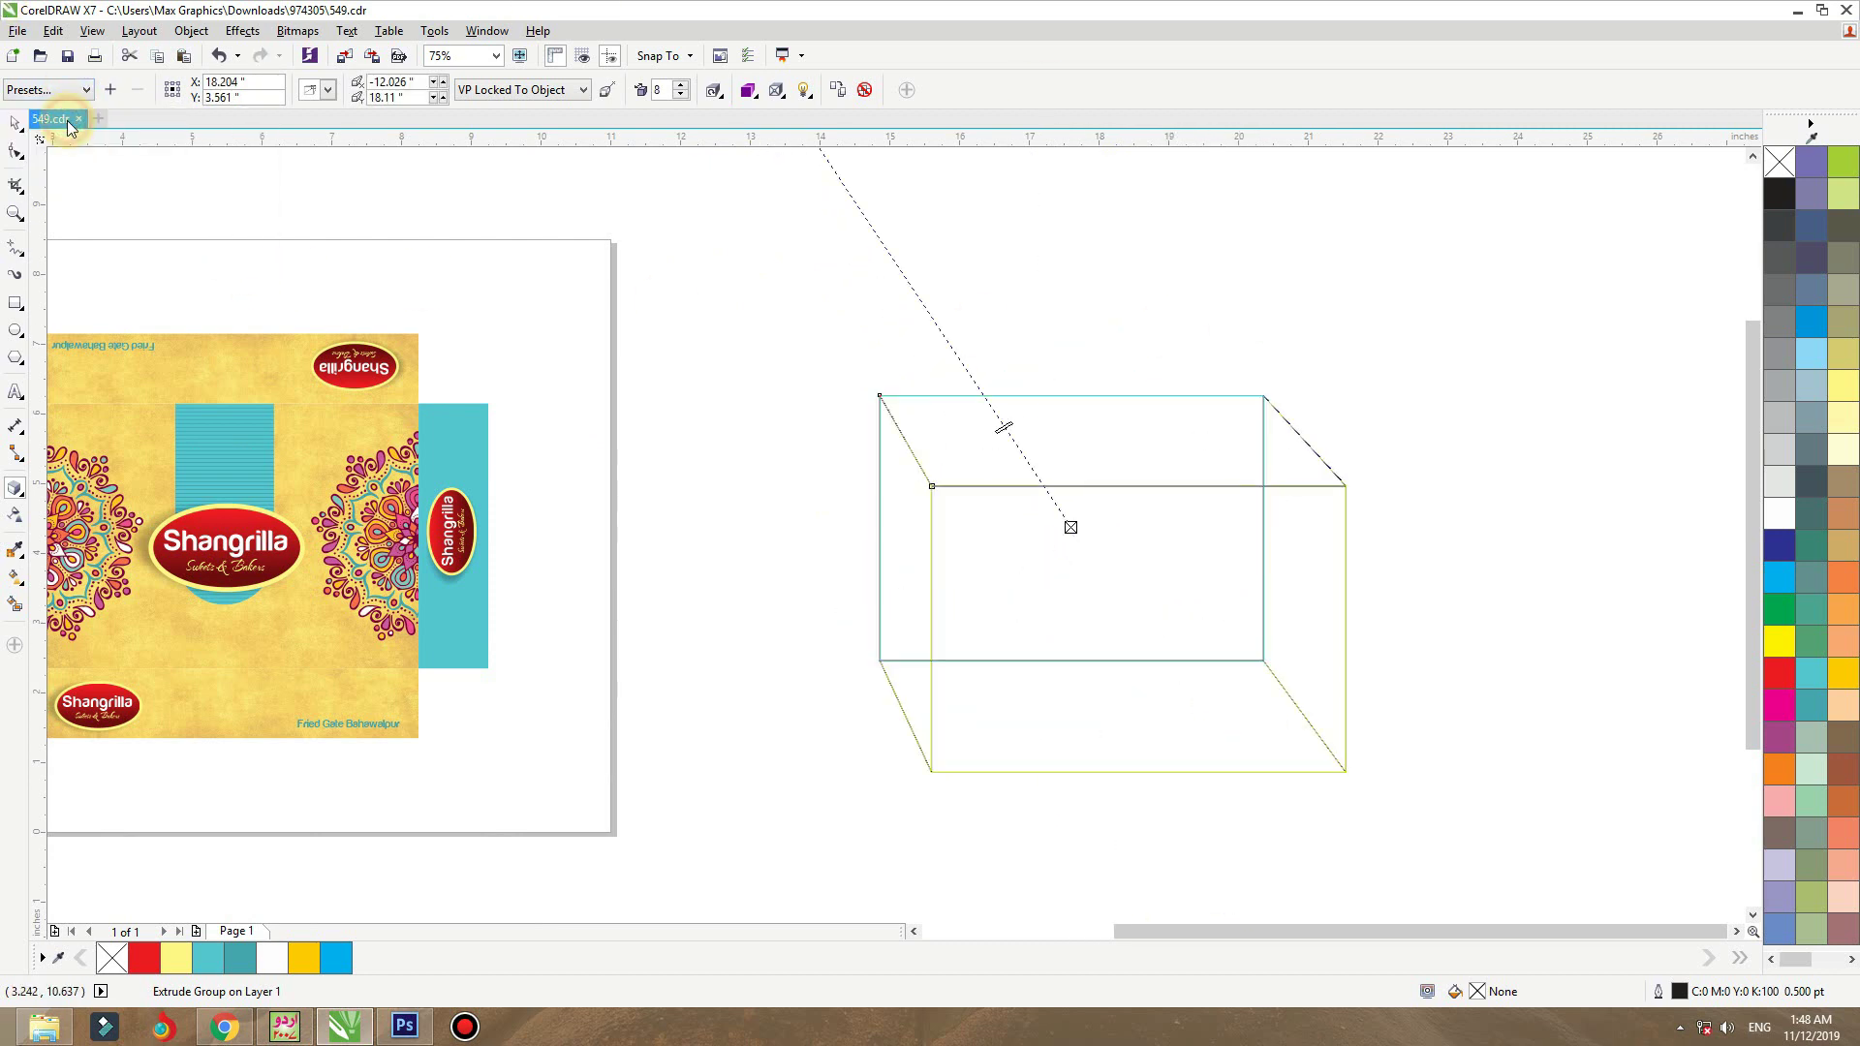
click(70, 91)
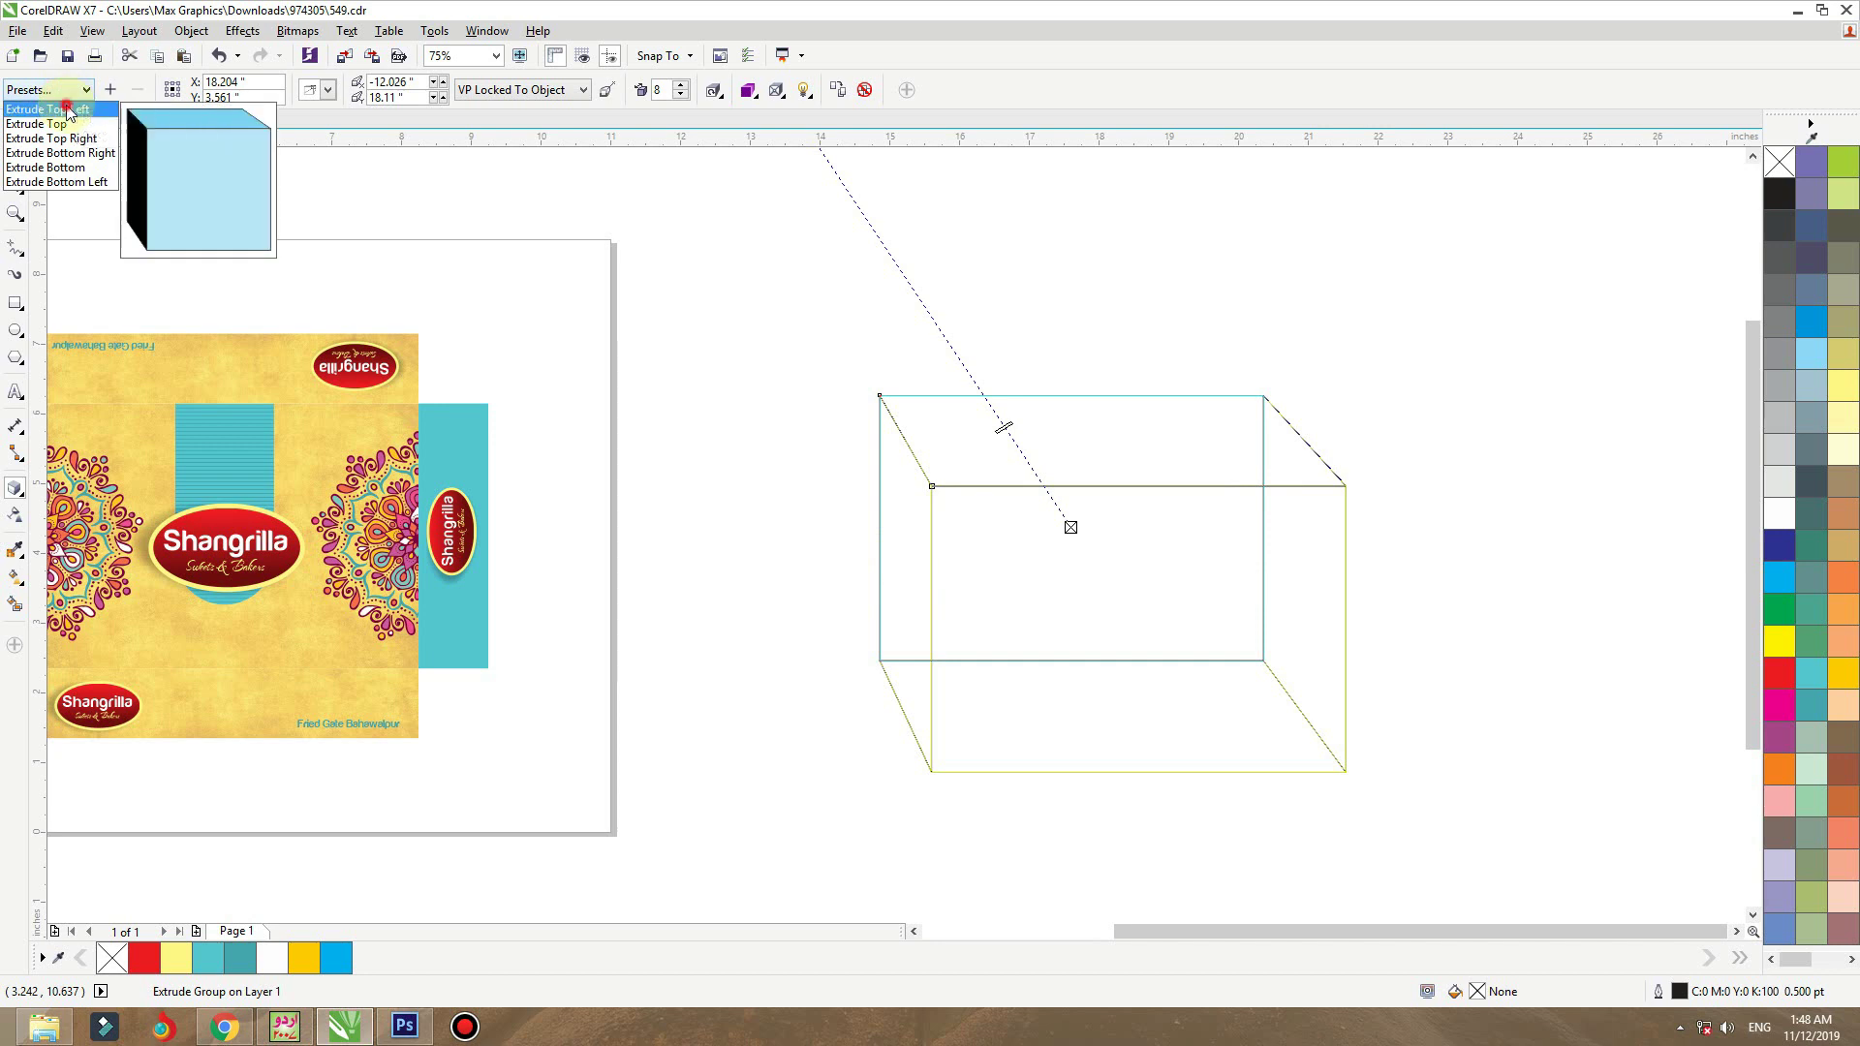
click(58, 120)
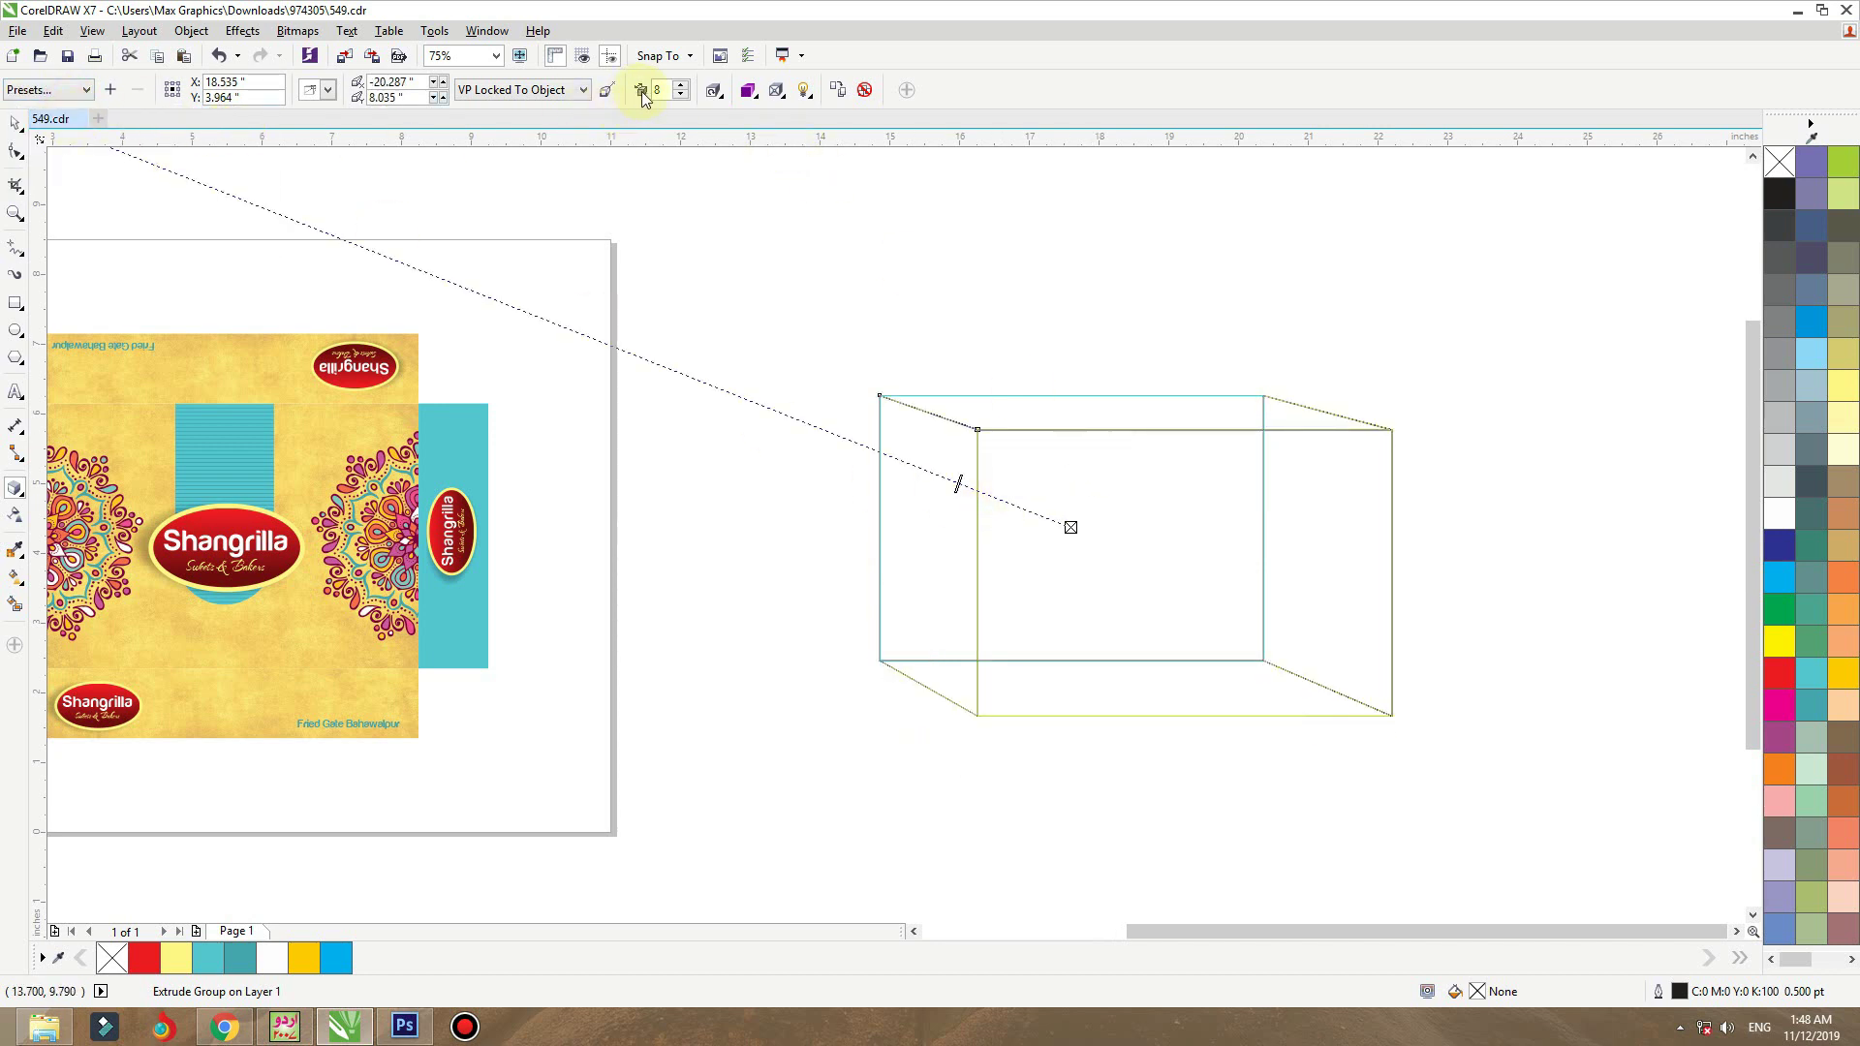
click(682, 96)
click(682, 96)
click(682, 96)
click(682, 96)
click(682, 96)
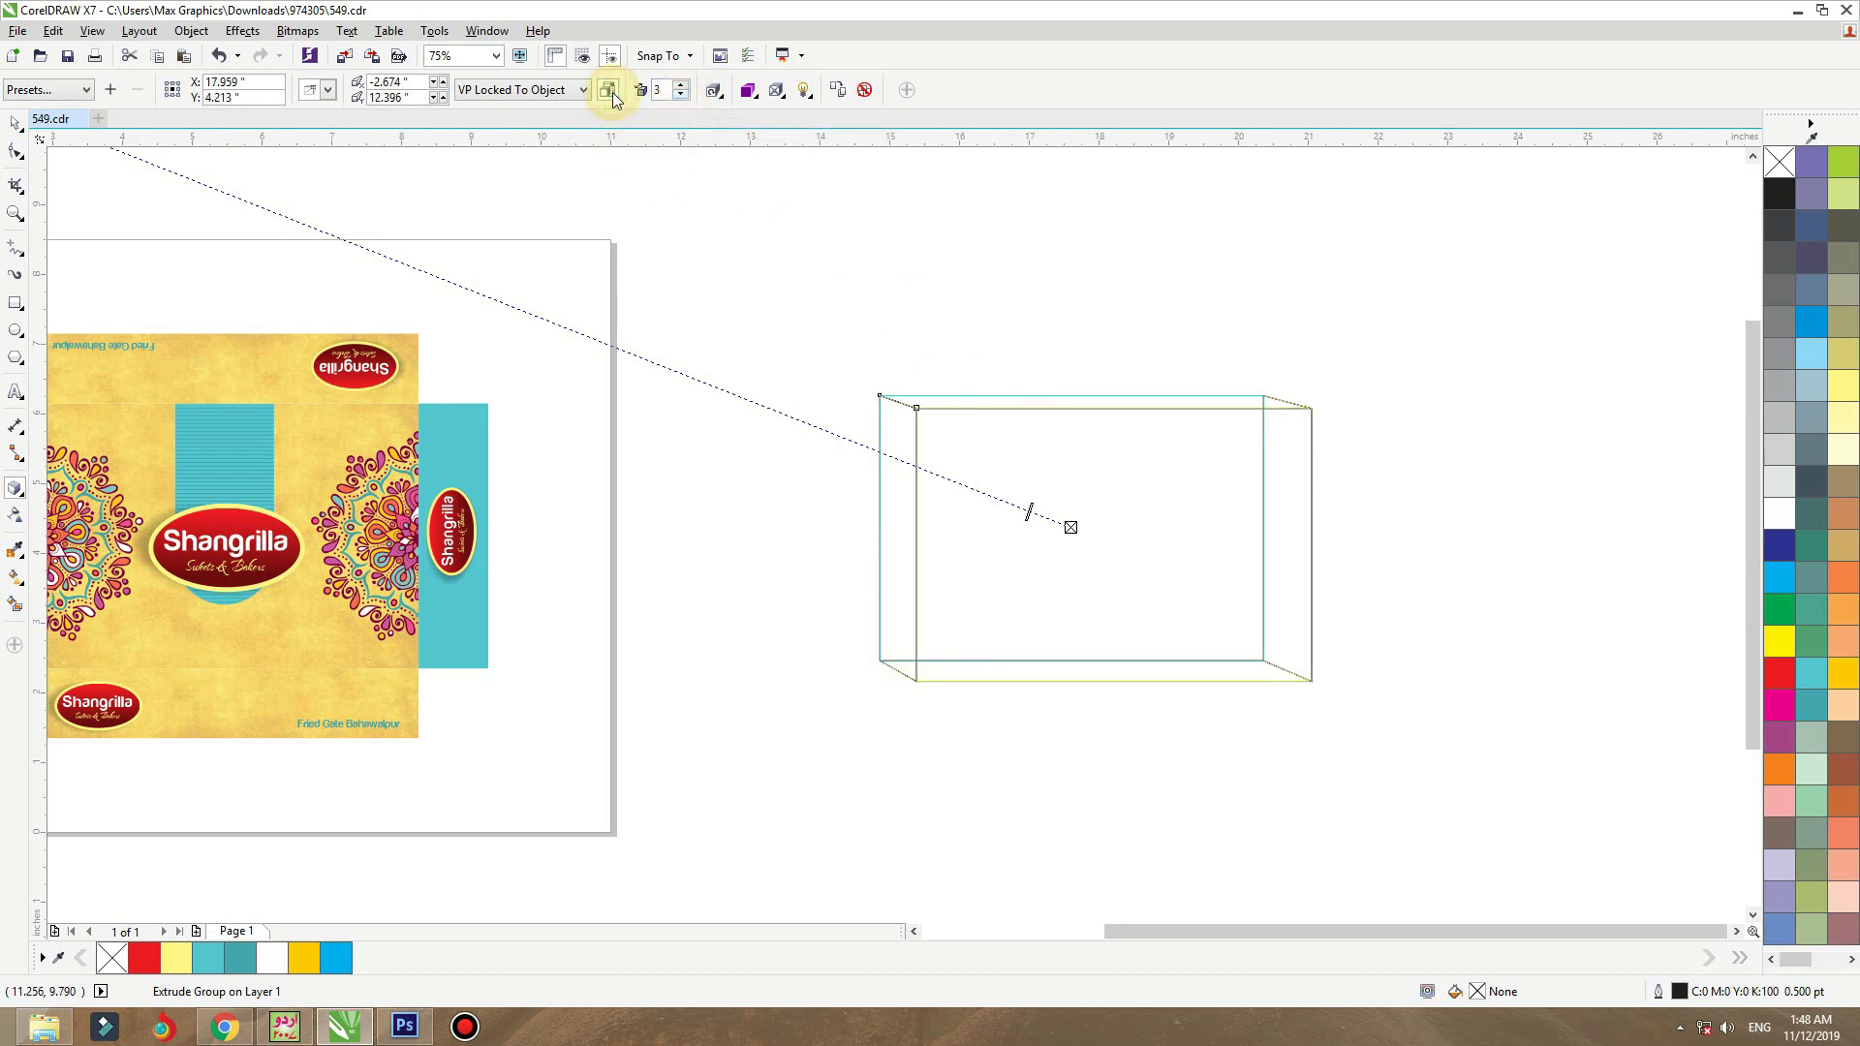
- Rotate the extrusion in 3D so the box lies flat and is seen from above one corner
click(612, 91)
click(713, 90)
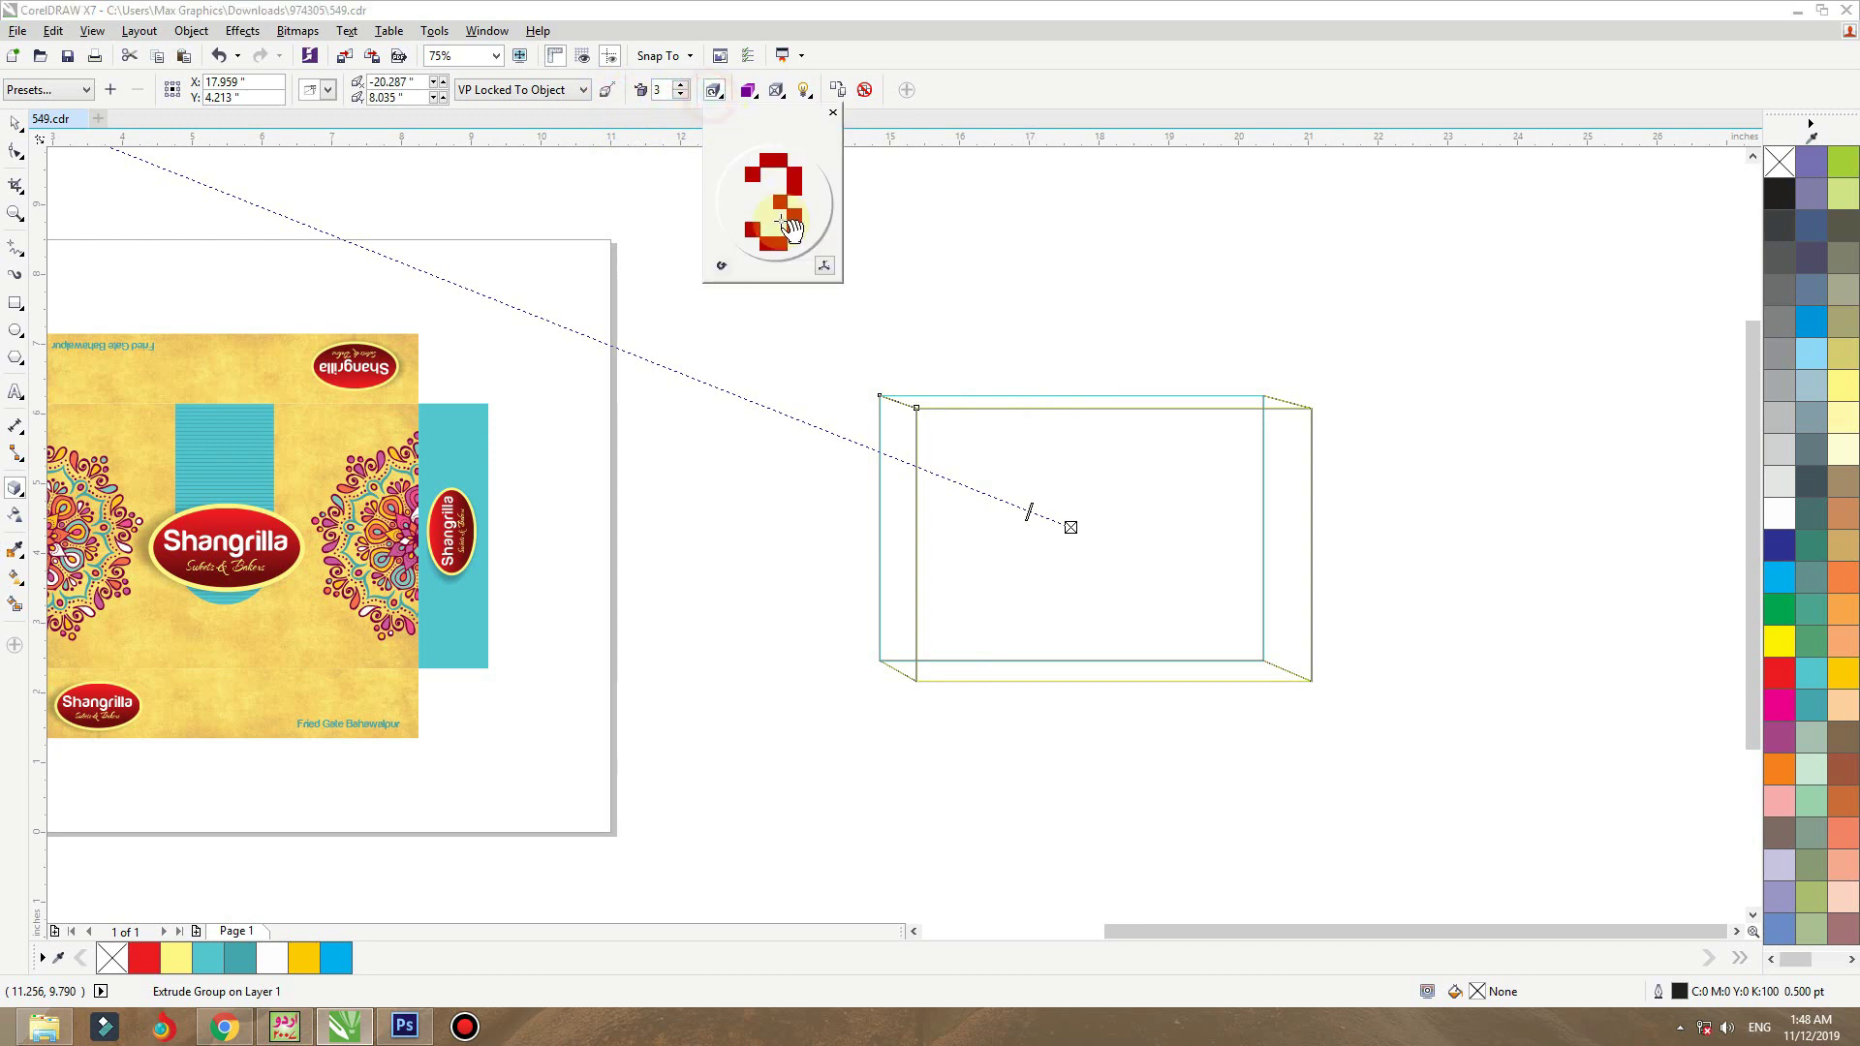
mouse_move(773, 200)
mouse_down()
mouse_move(802, 210)
mouse_move(791, 196)
mouse_up()
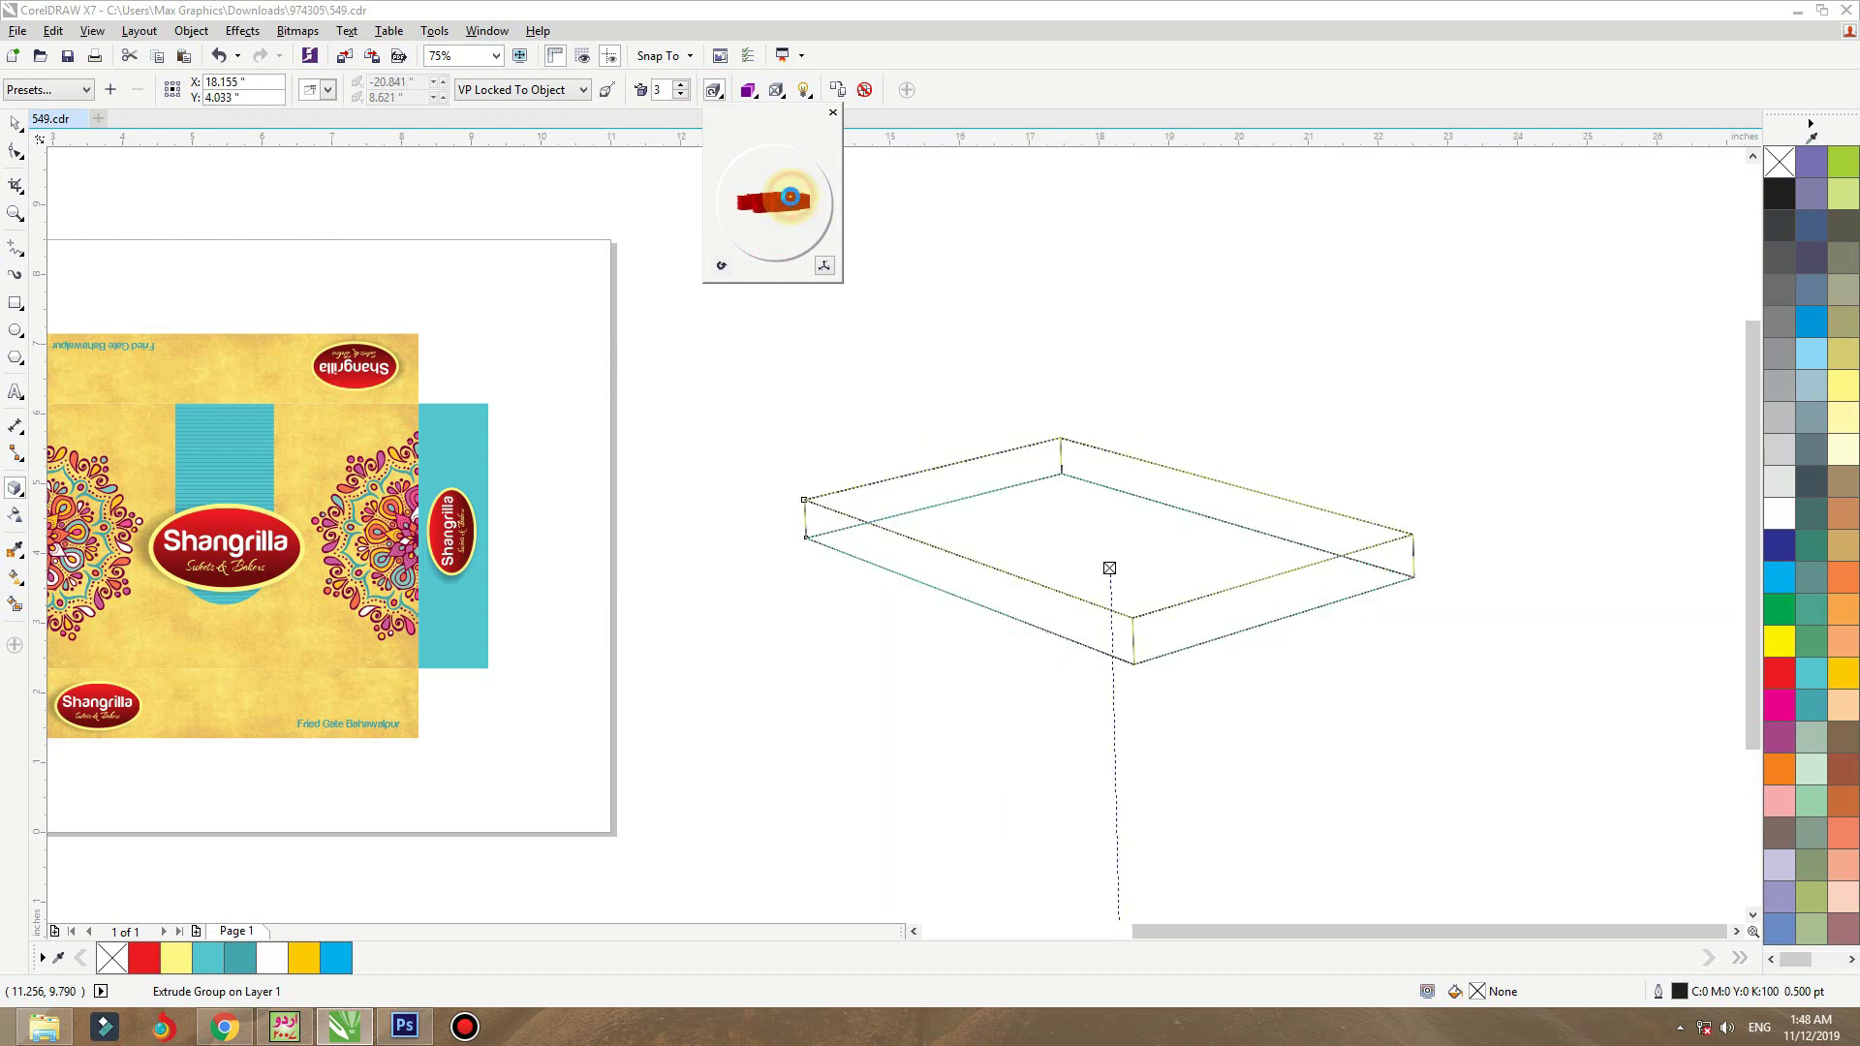
click(1109, 518)
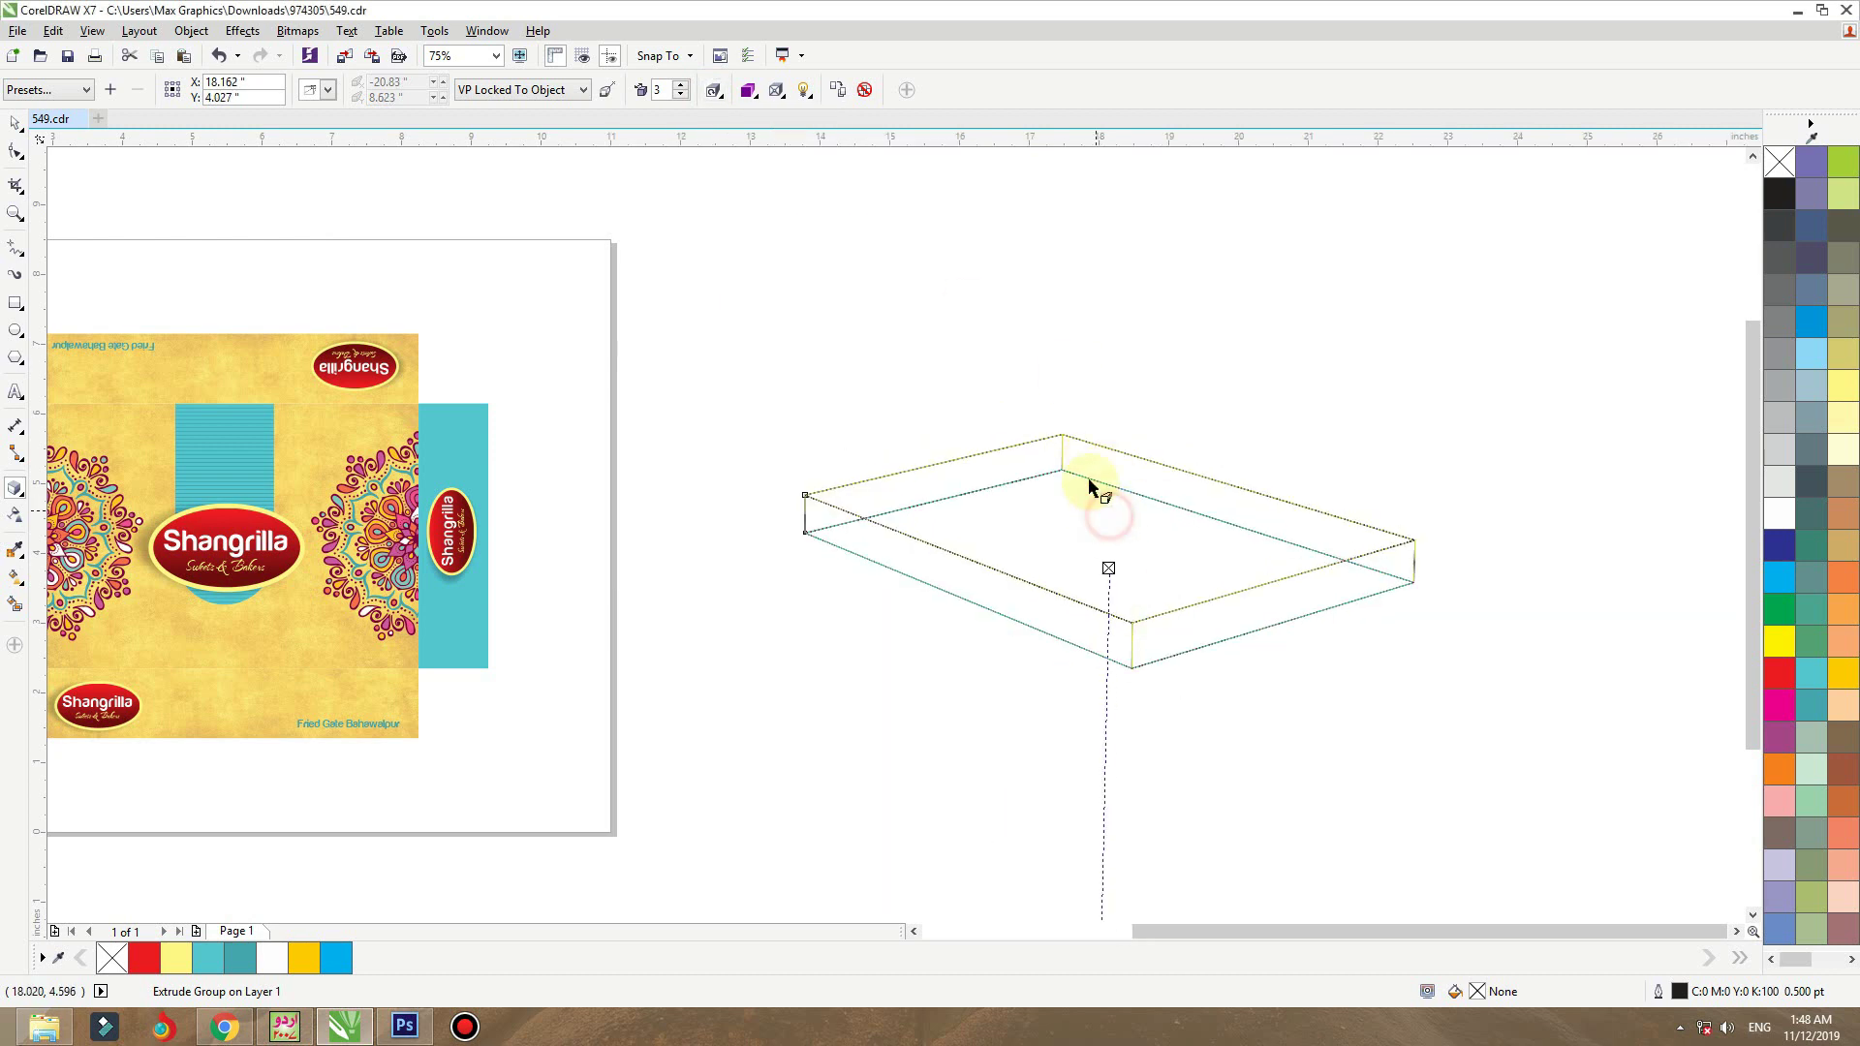
- Deepen the extrusion along its vanishing line to a depth of 6 for taller box sides
scroll(1092, 486, down, 2)
drag(1101, 775, 1095, 871)
scroll(1136, 523, down, 1)
key(F2)
drag(1283, 463, 910, 729)
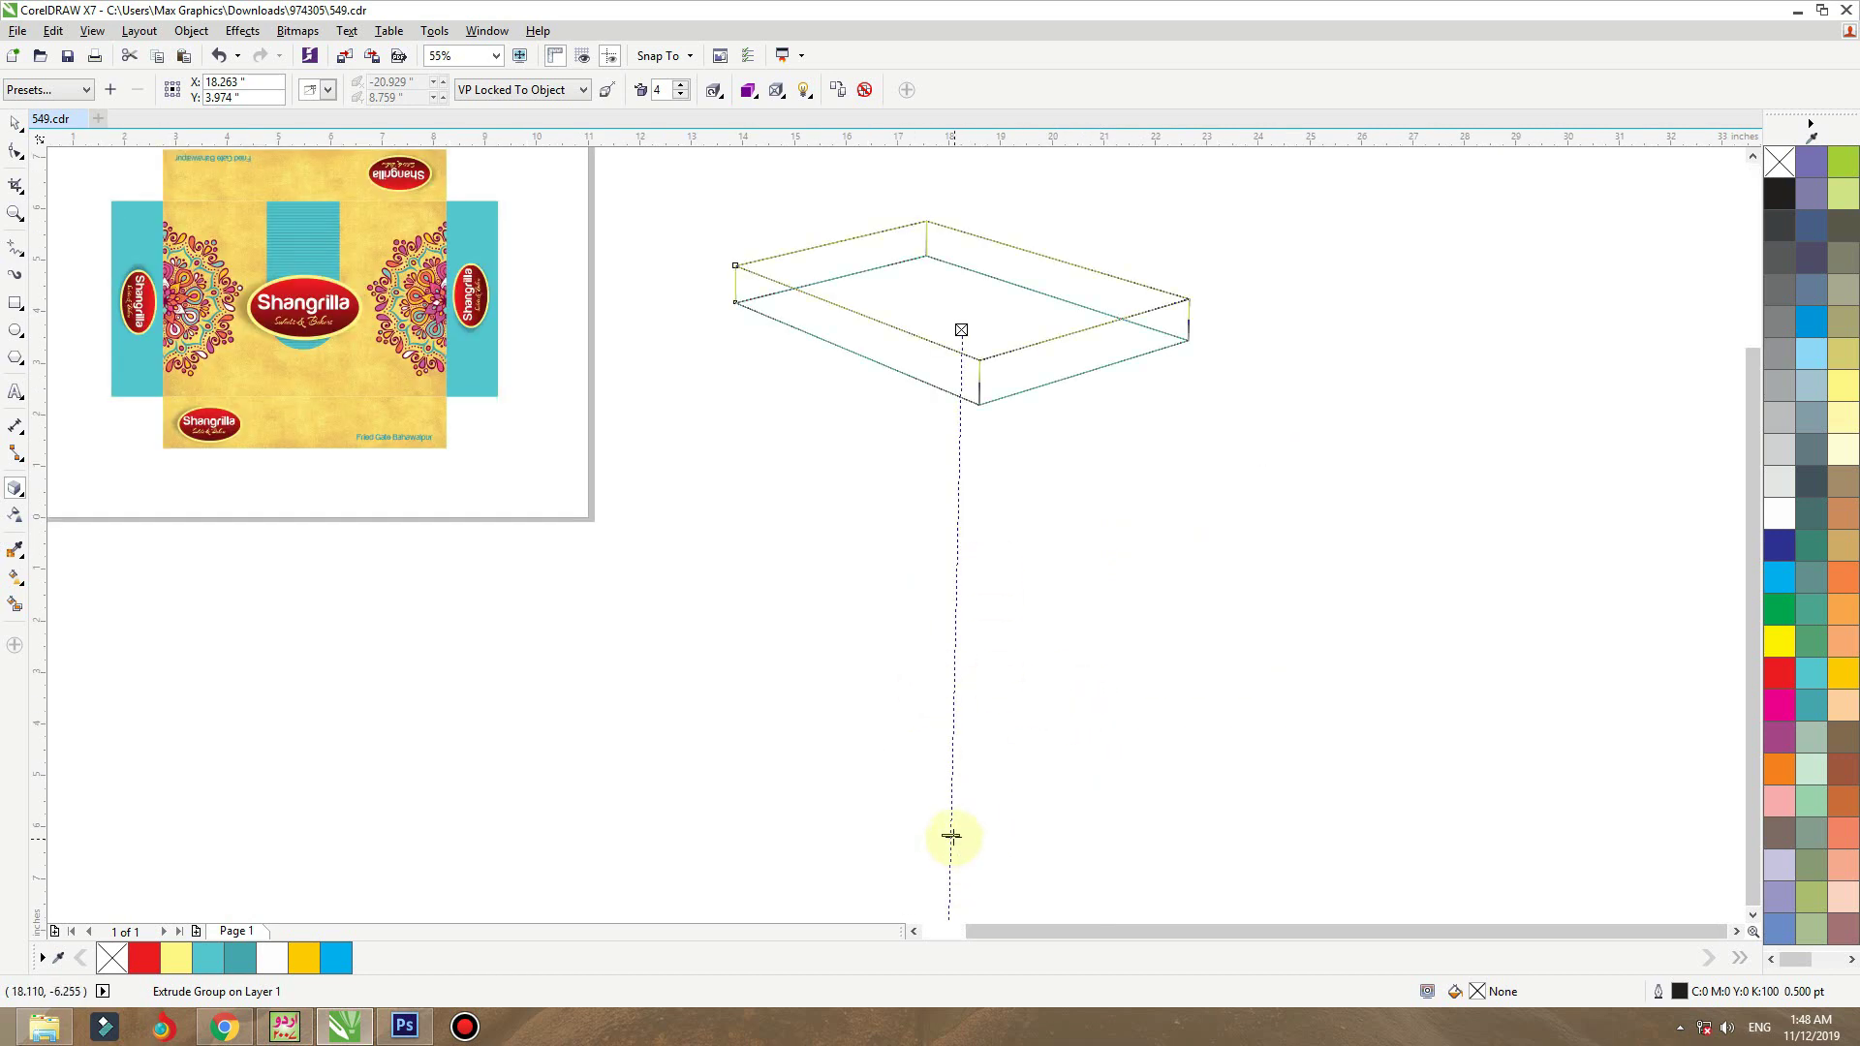
drag(950, 835, 955, 904)
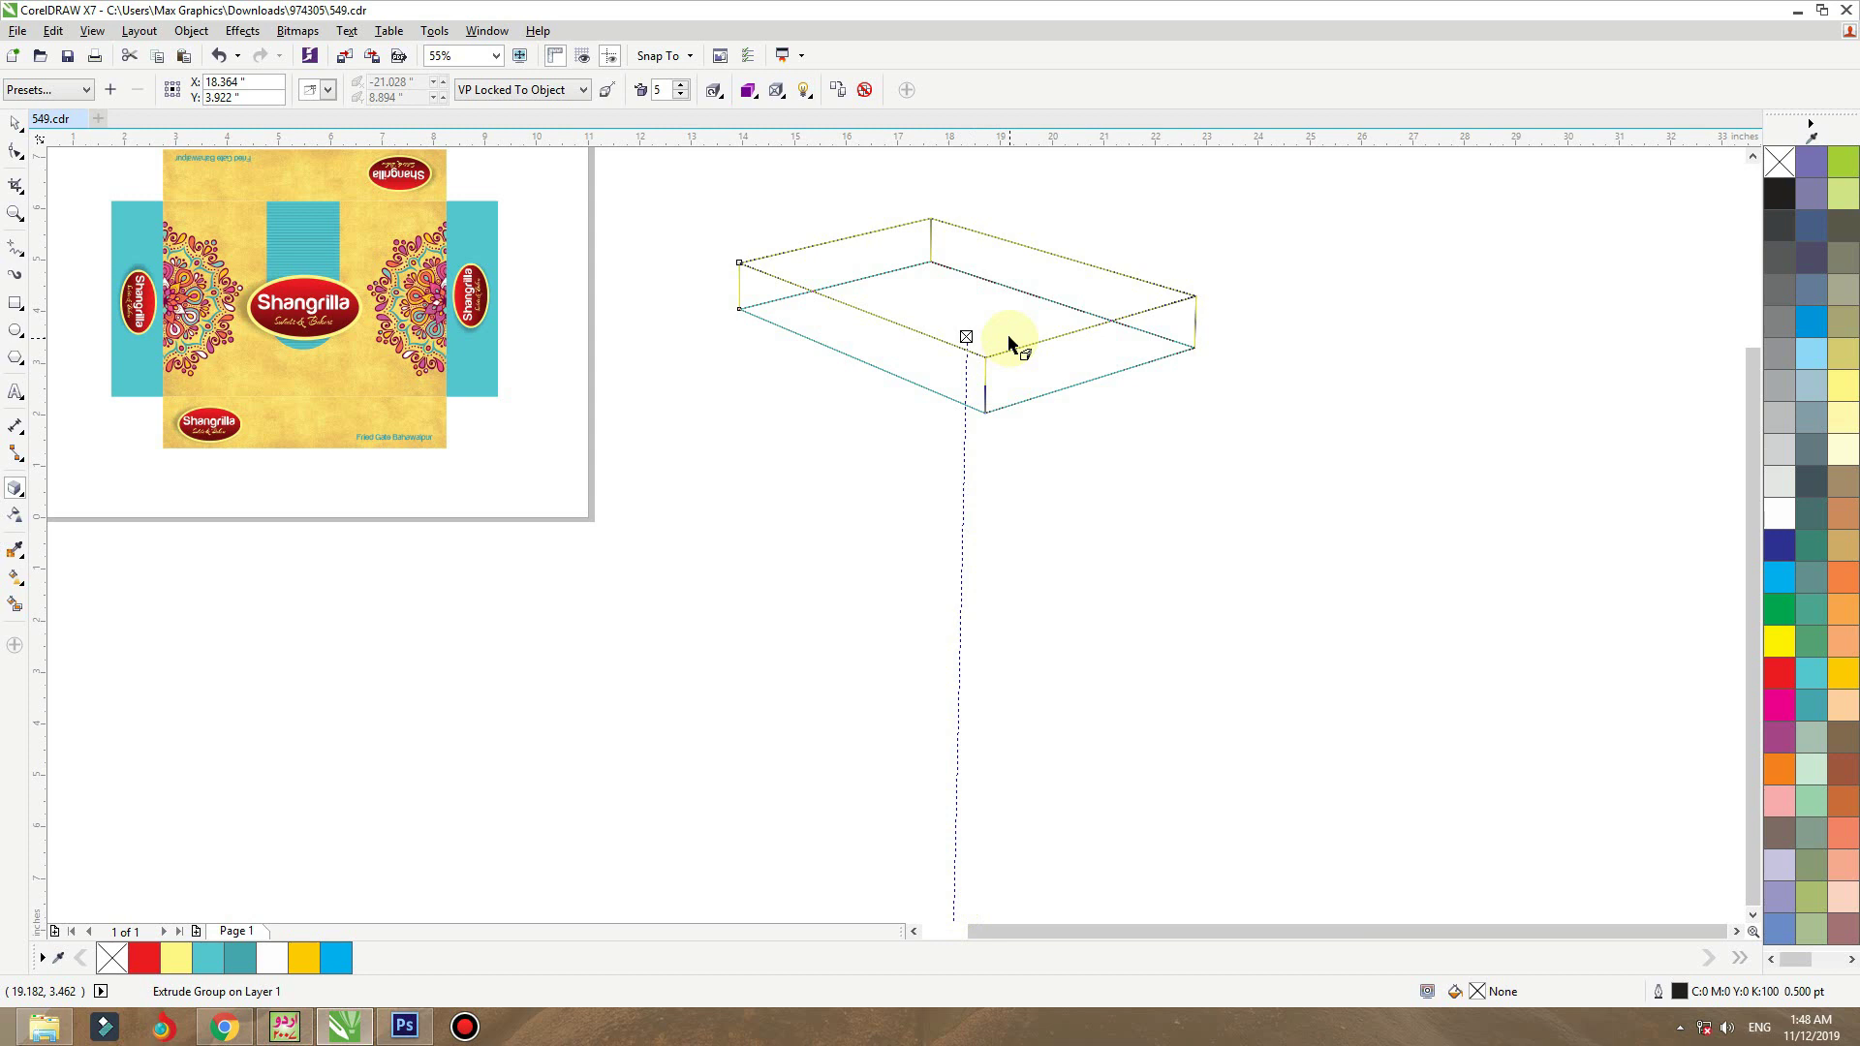
scroll(1029, 336, down, 2)
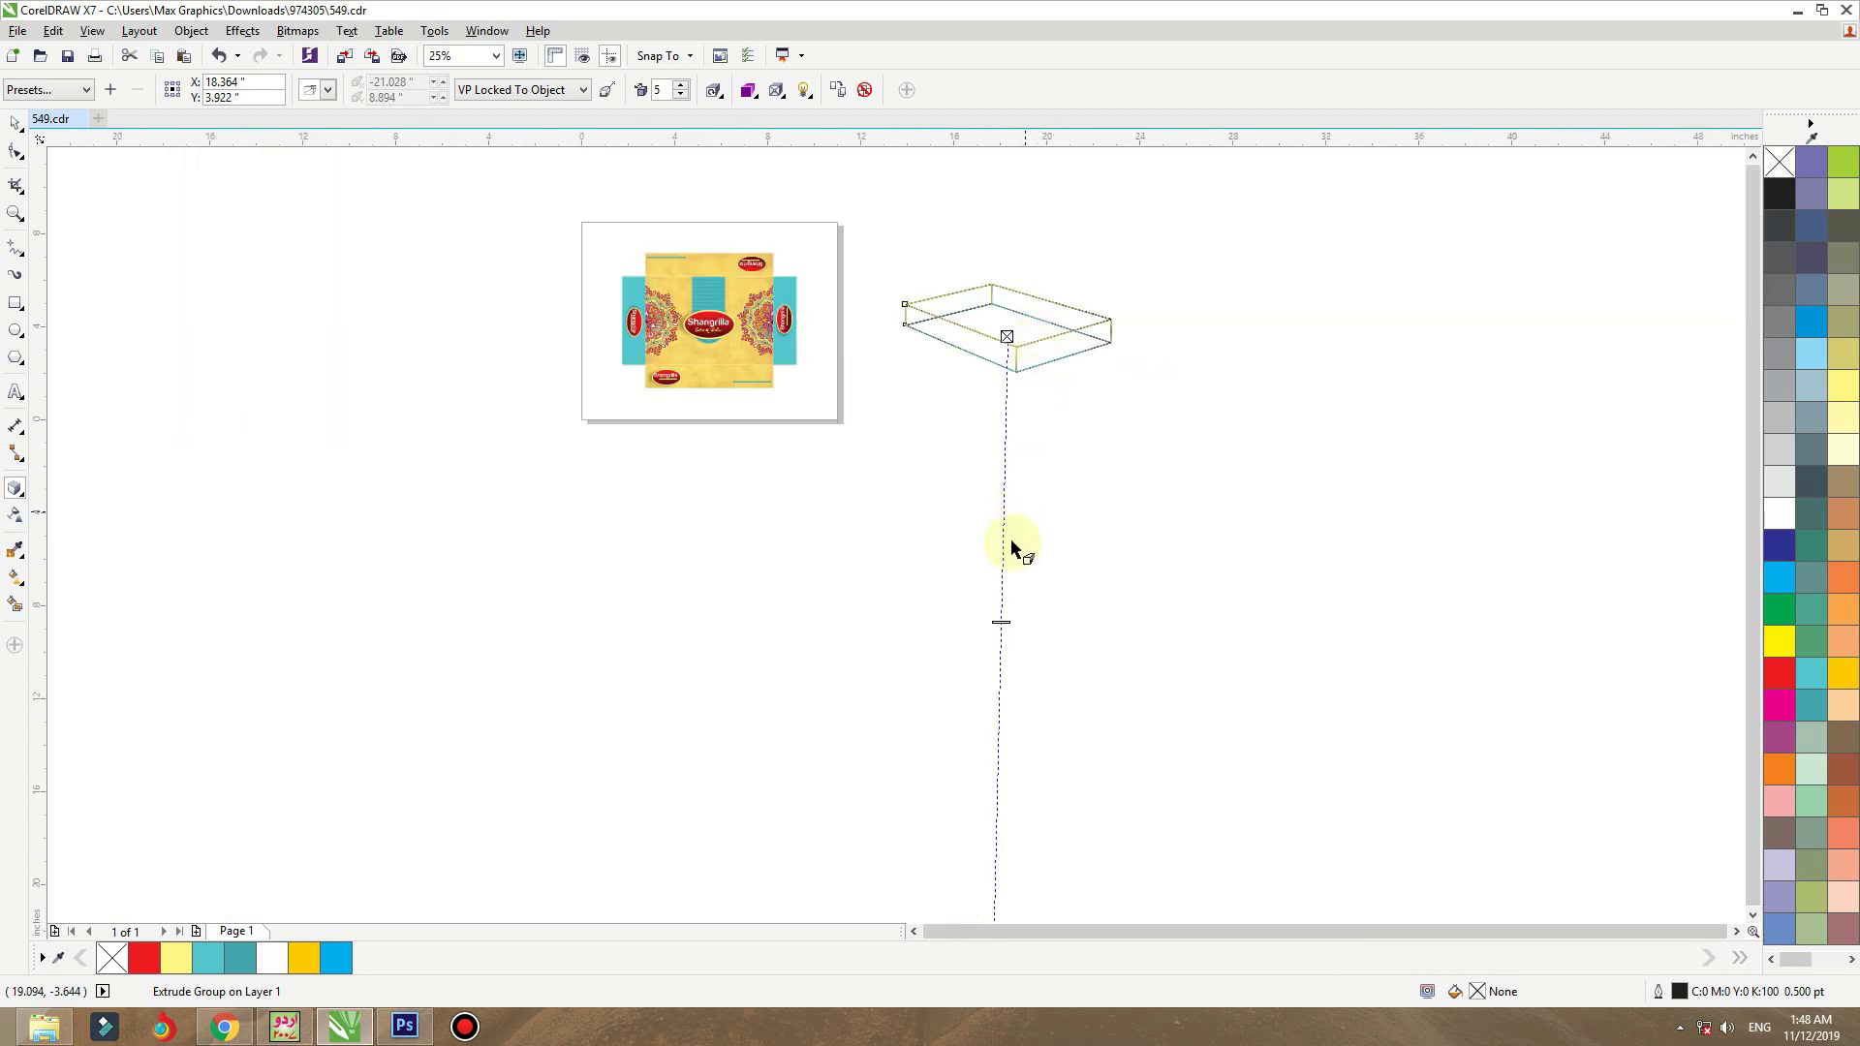
drag(1004, 623, 1005, 665)
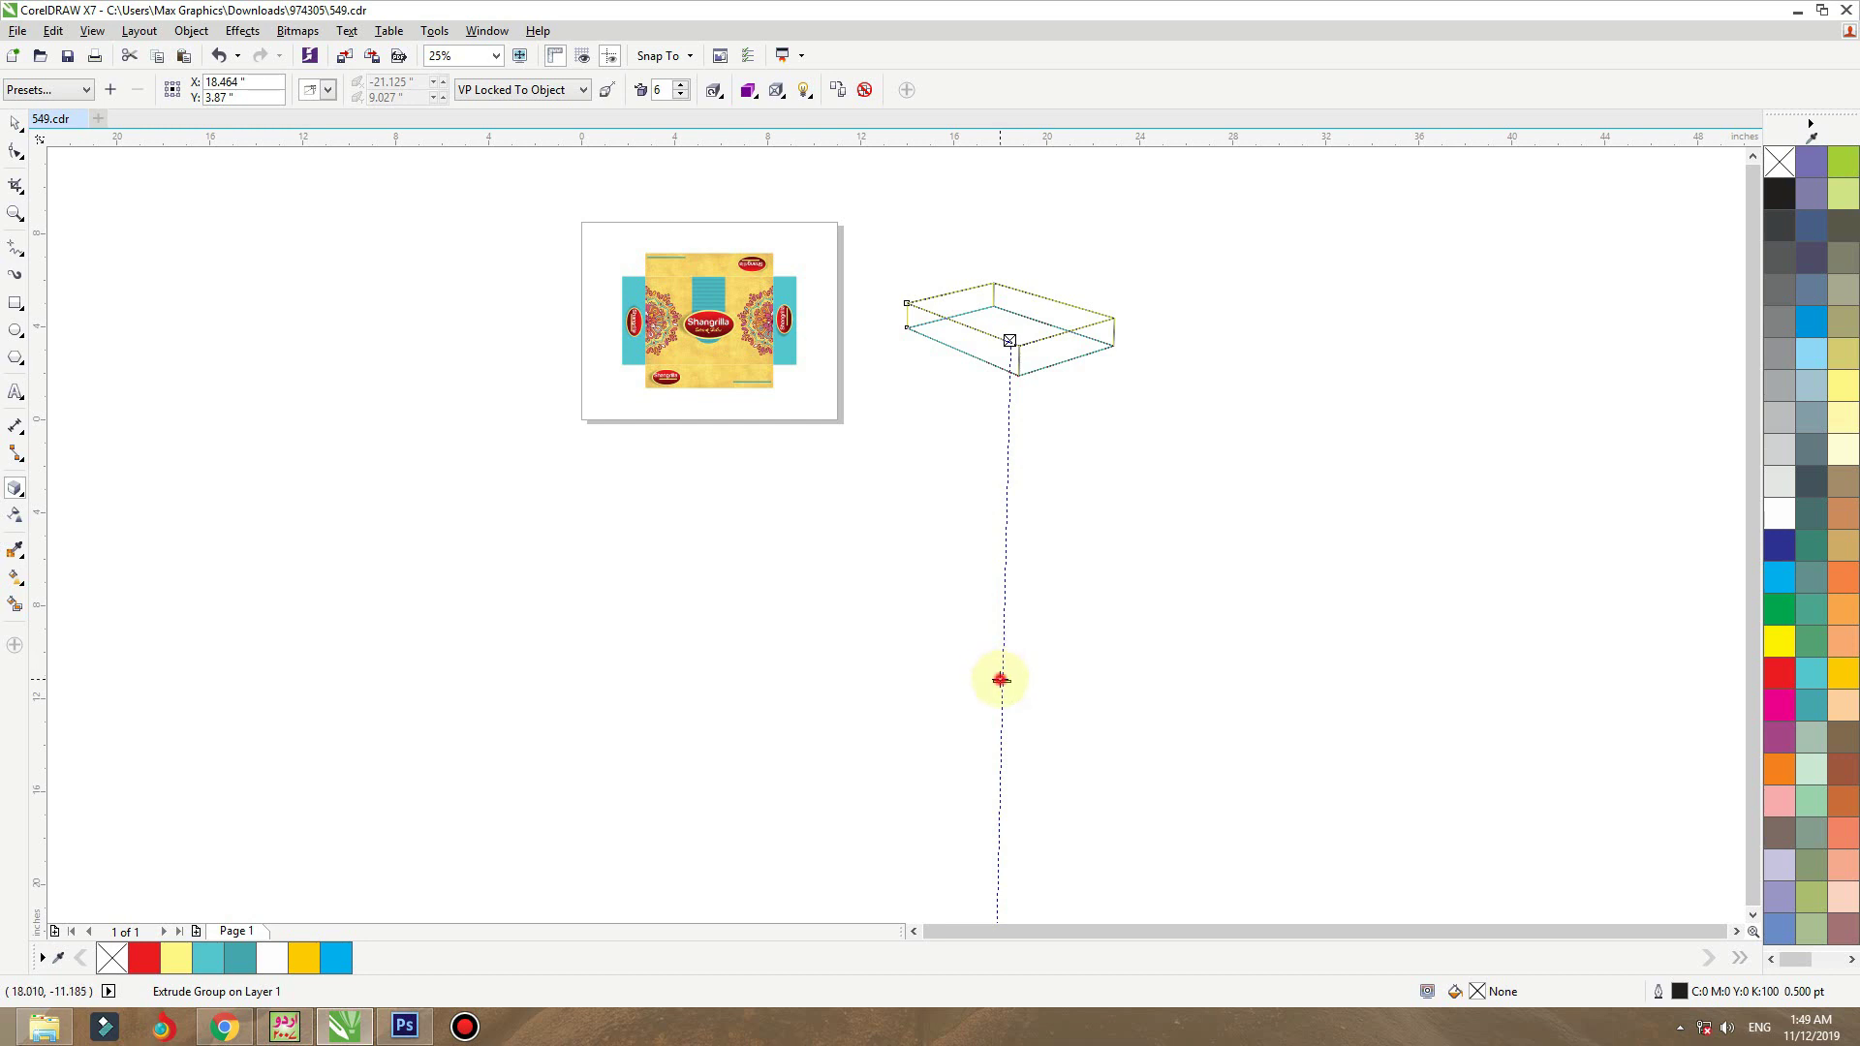
- Try moving the wireframe box to a new spot and undo the moves
key(space)
scroll(1033, 435, up, 3)
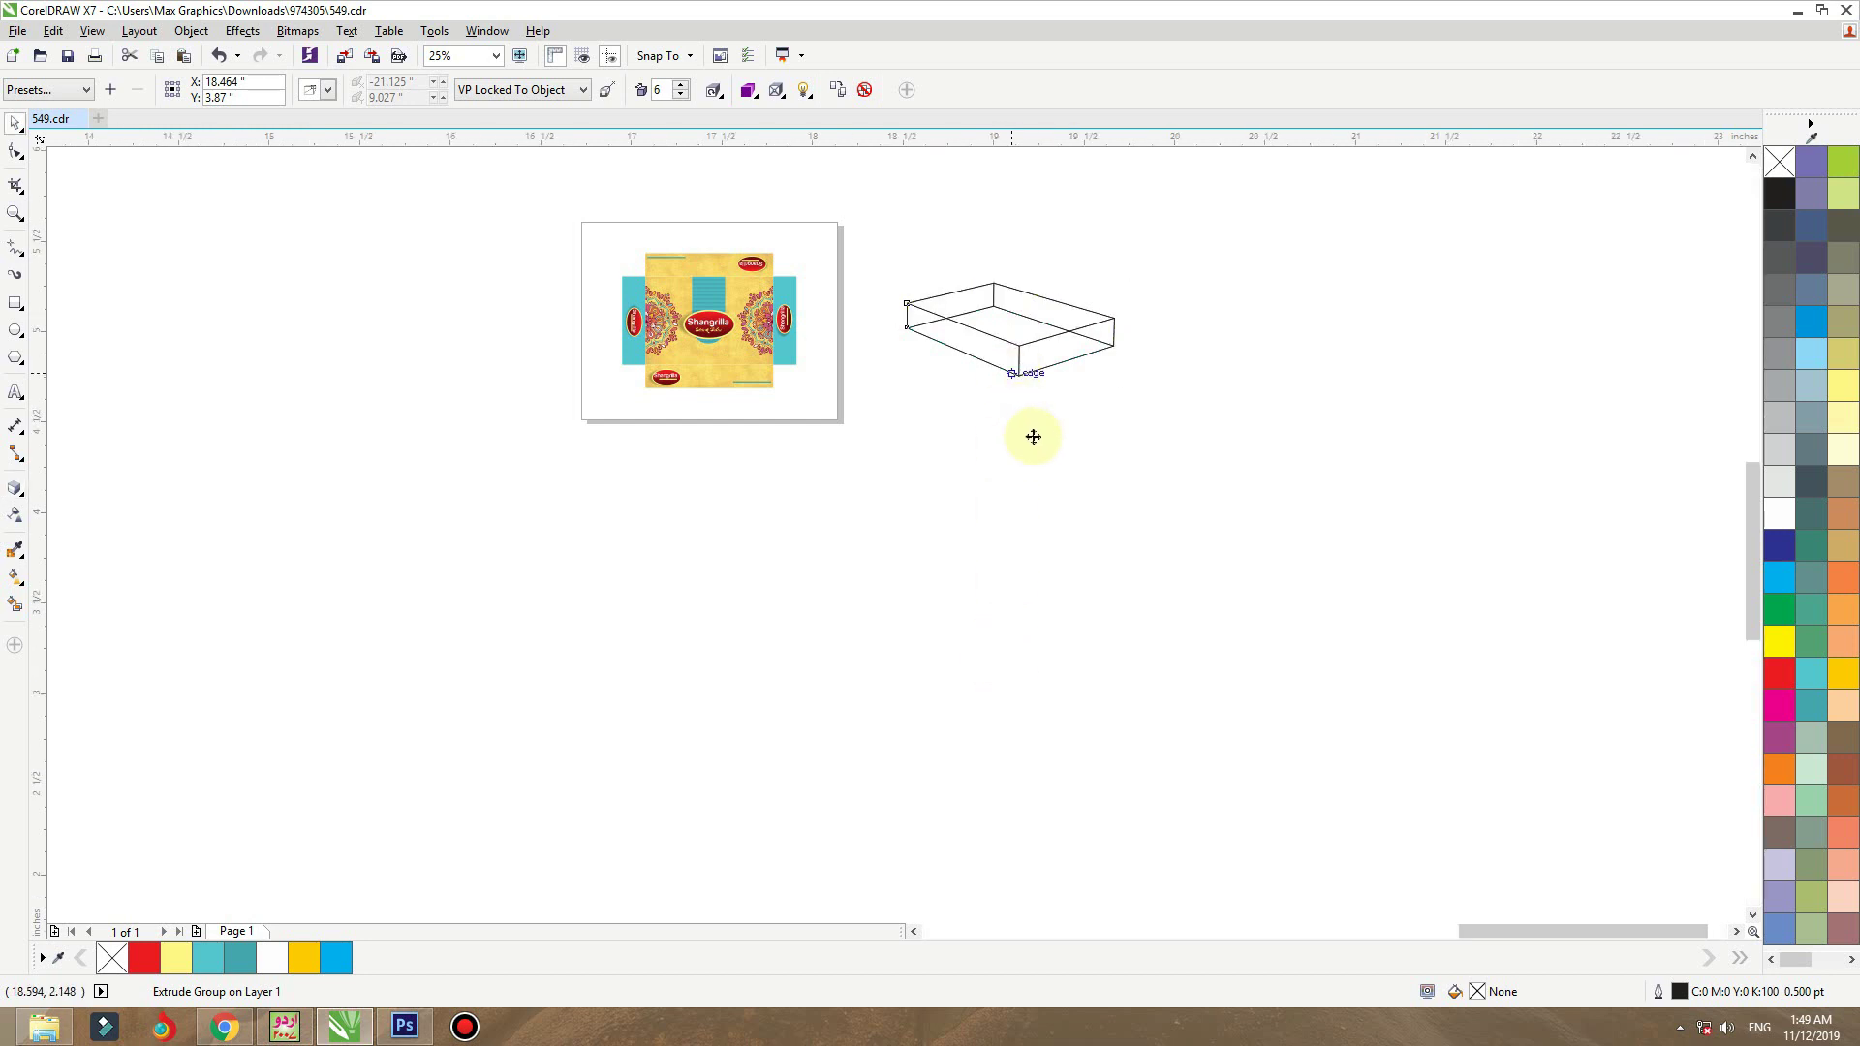
scroll(1042, 486, down, 2)
drag(1015, 485, 1120, 519)
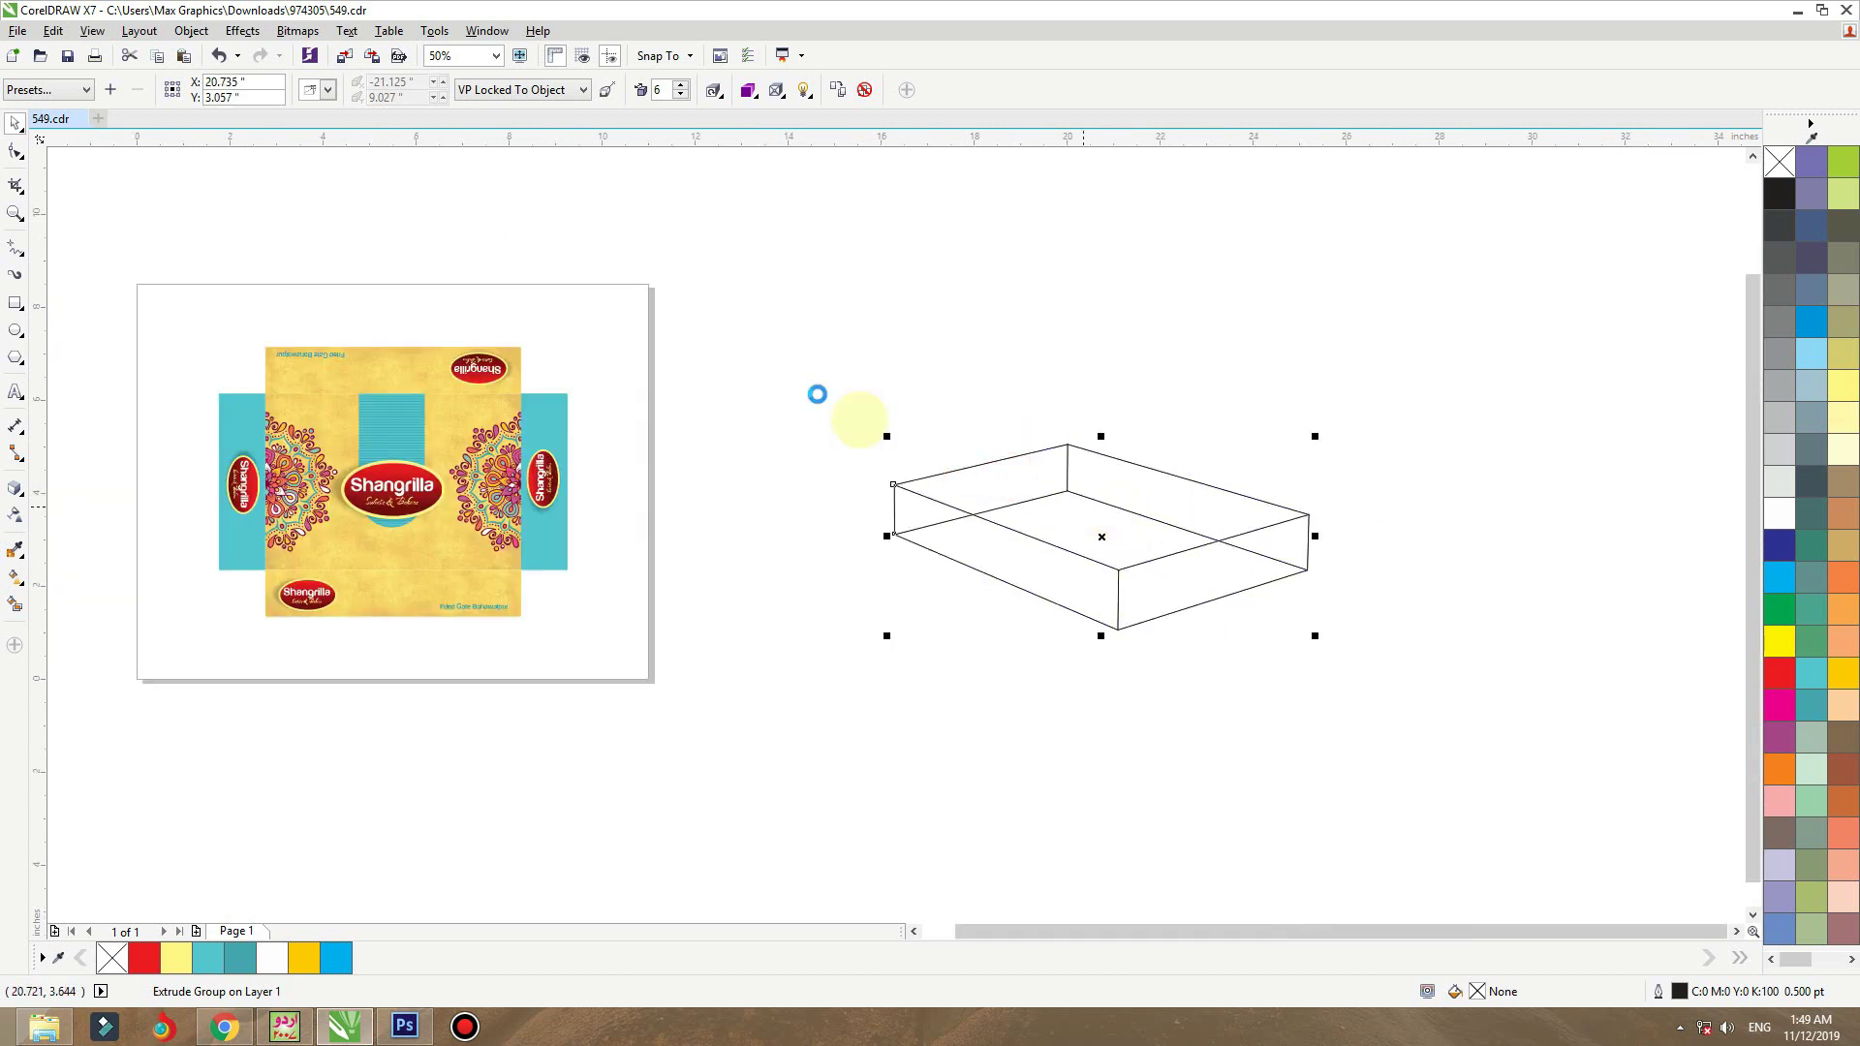
key(ctrl+z)
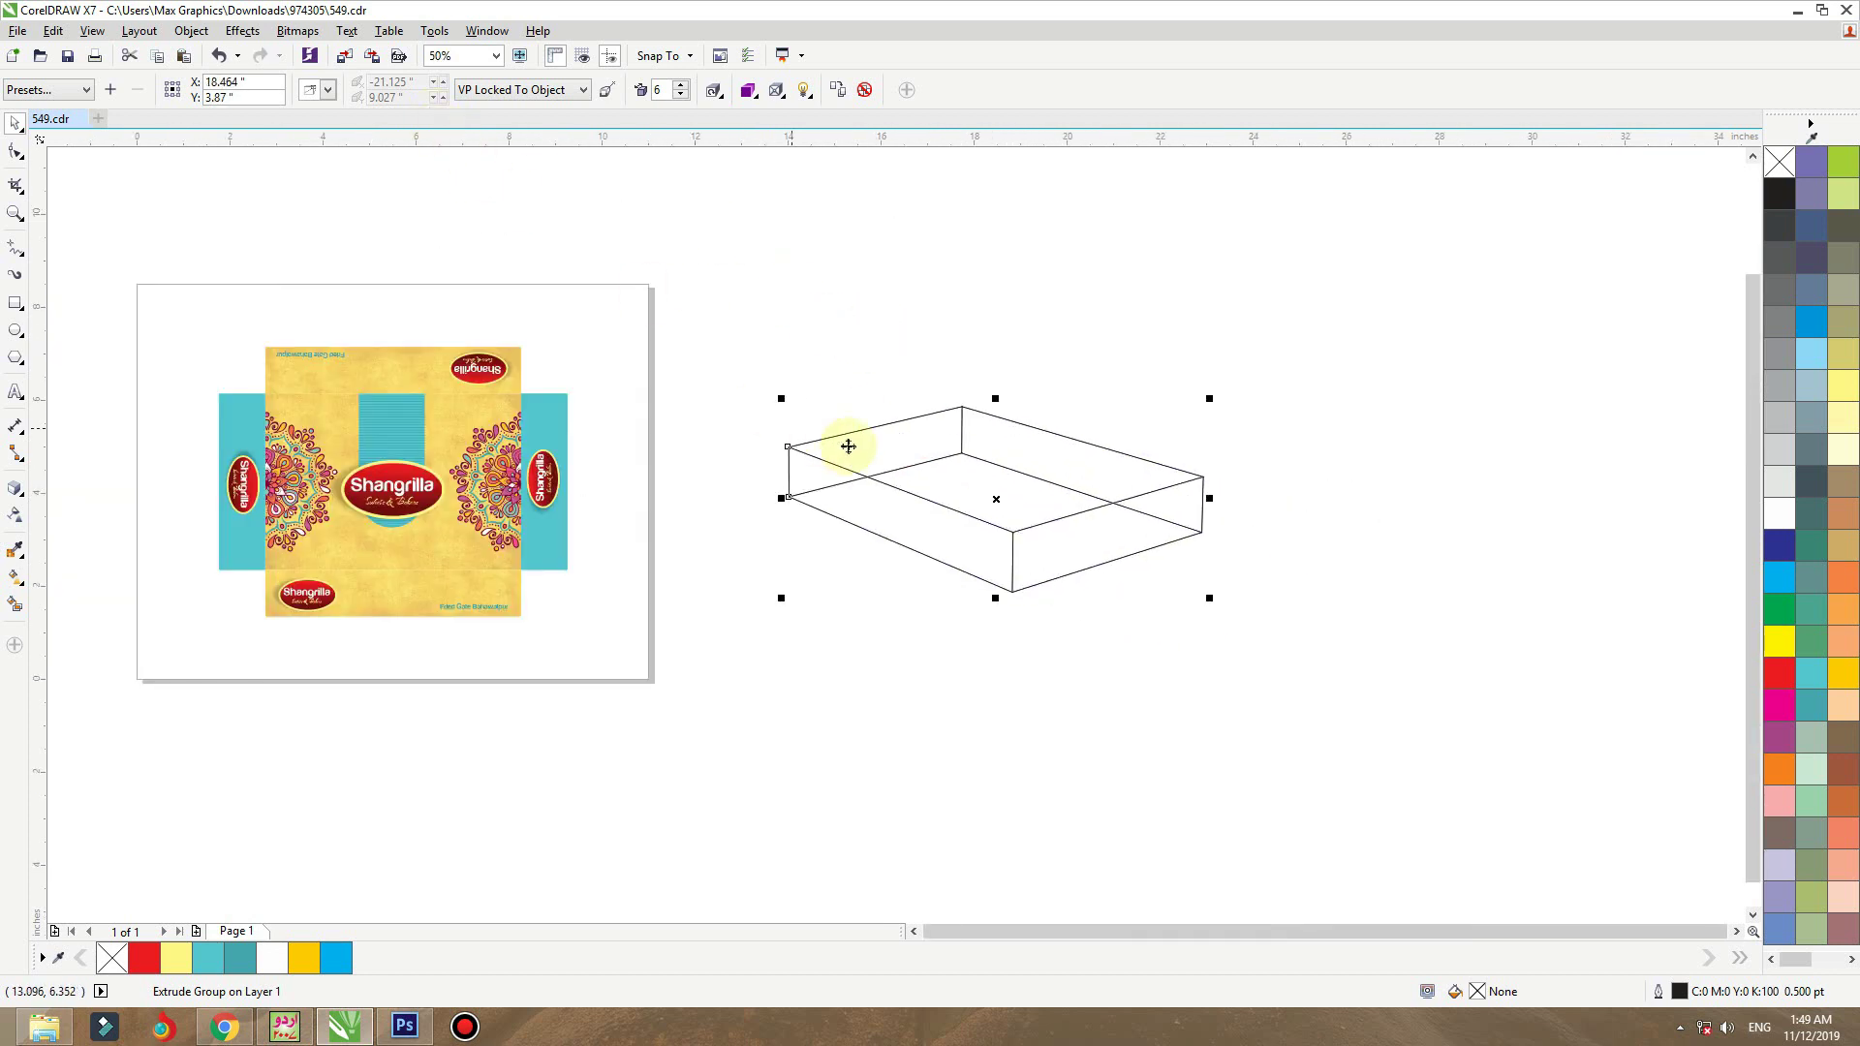
drag(922, 498, 1001, 514)
key(ctrl+z)
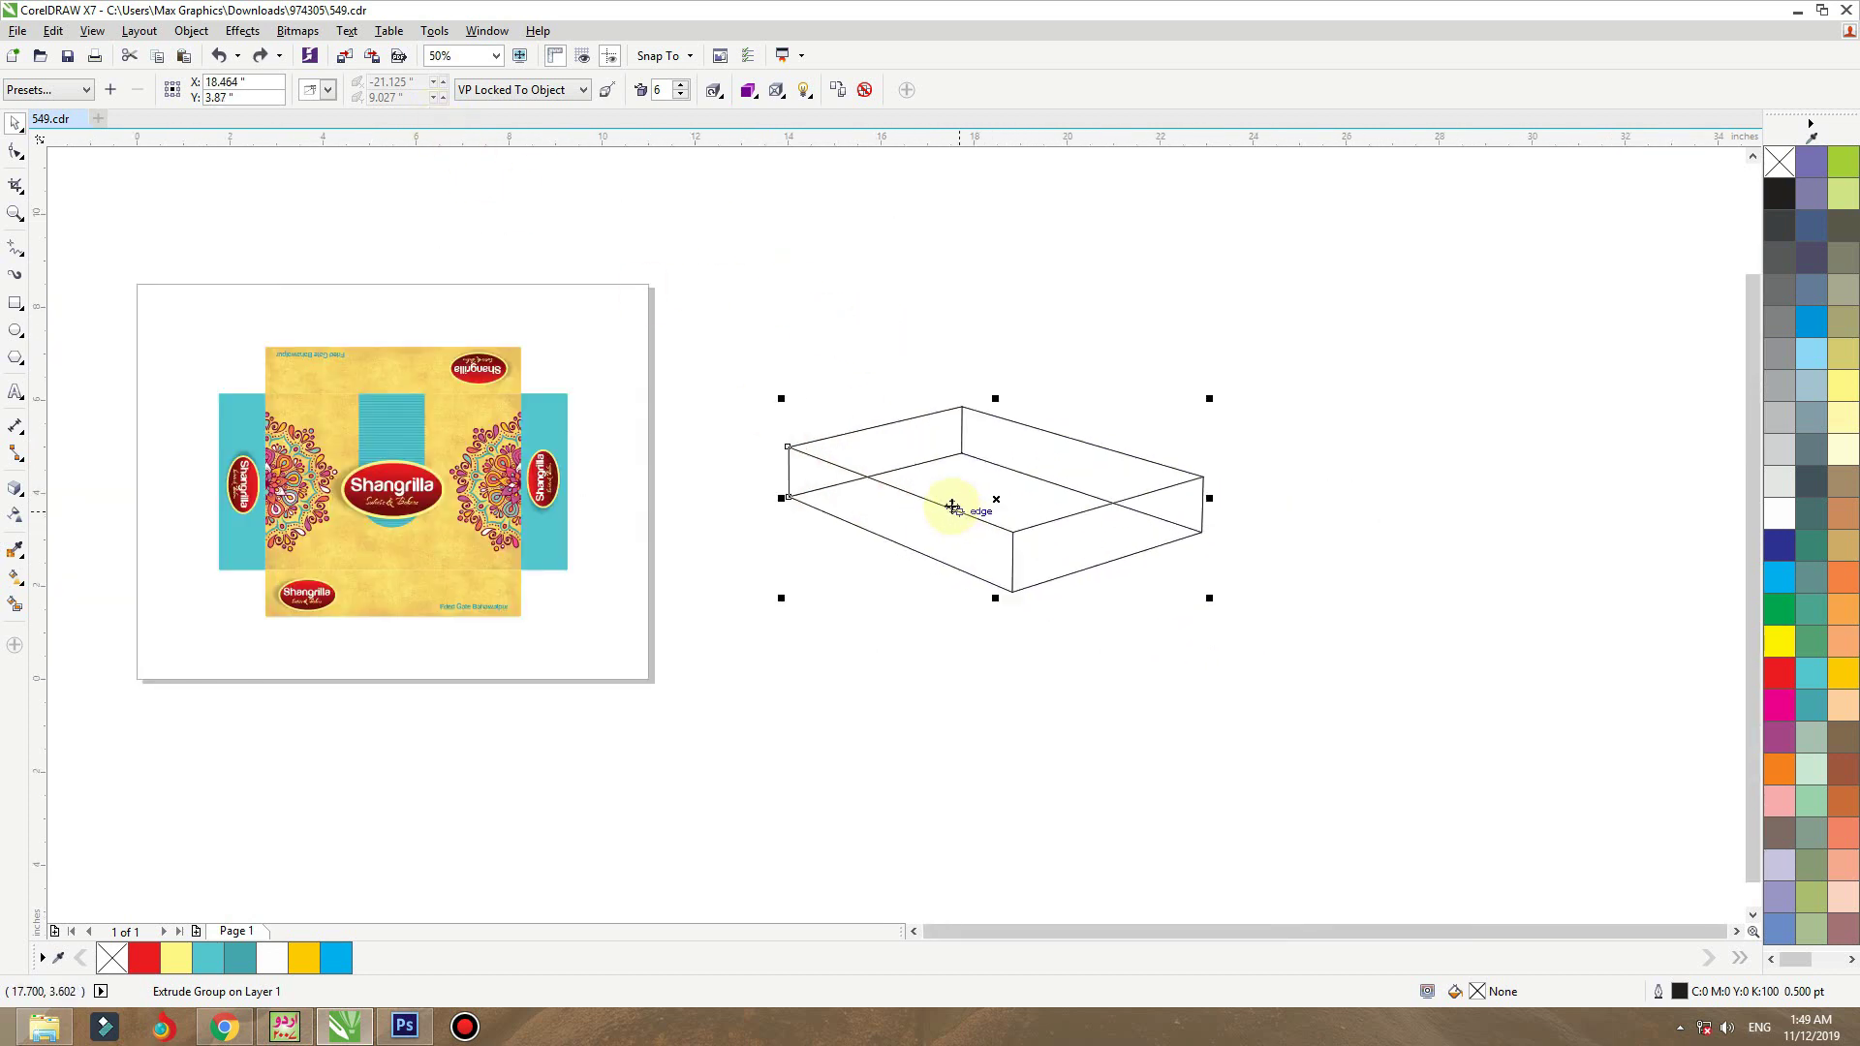
- Fill the extruded box with lime green (C40 M0 Y100 K0) and undo a test move
click(1852, 198)
click(1309, 210)
drag(1042, 459, 1079, 445)
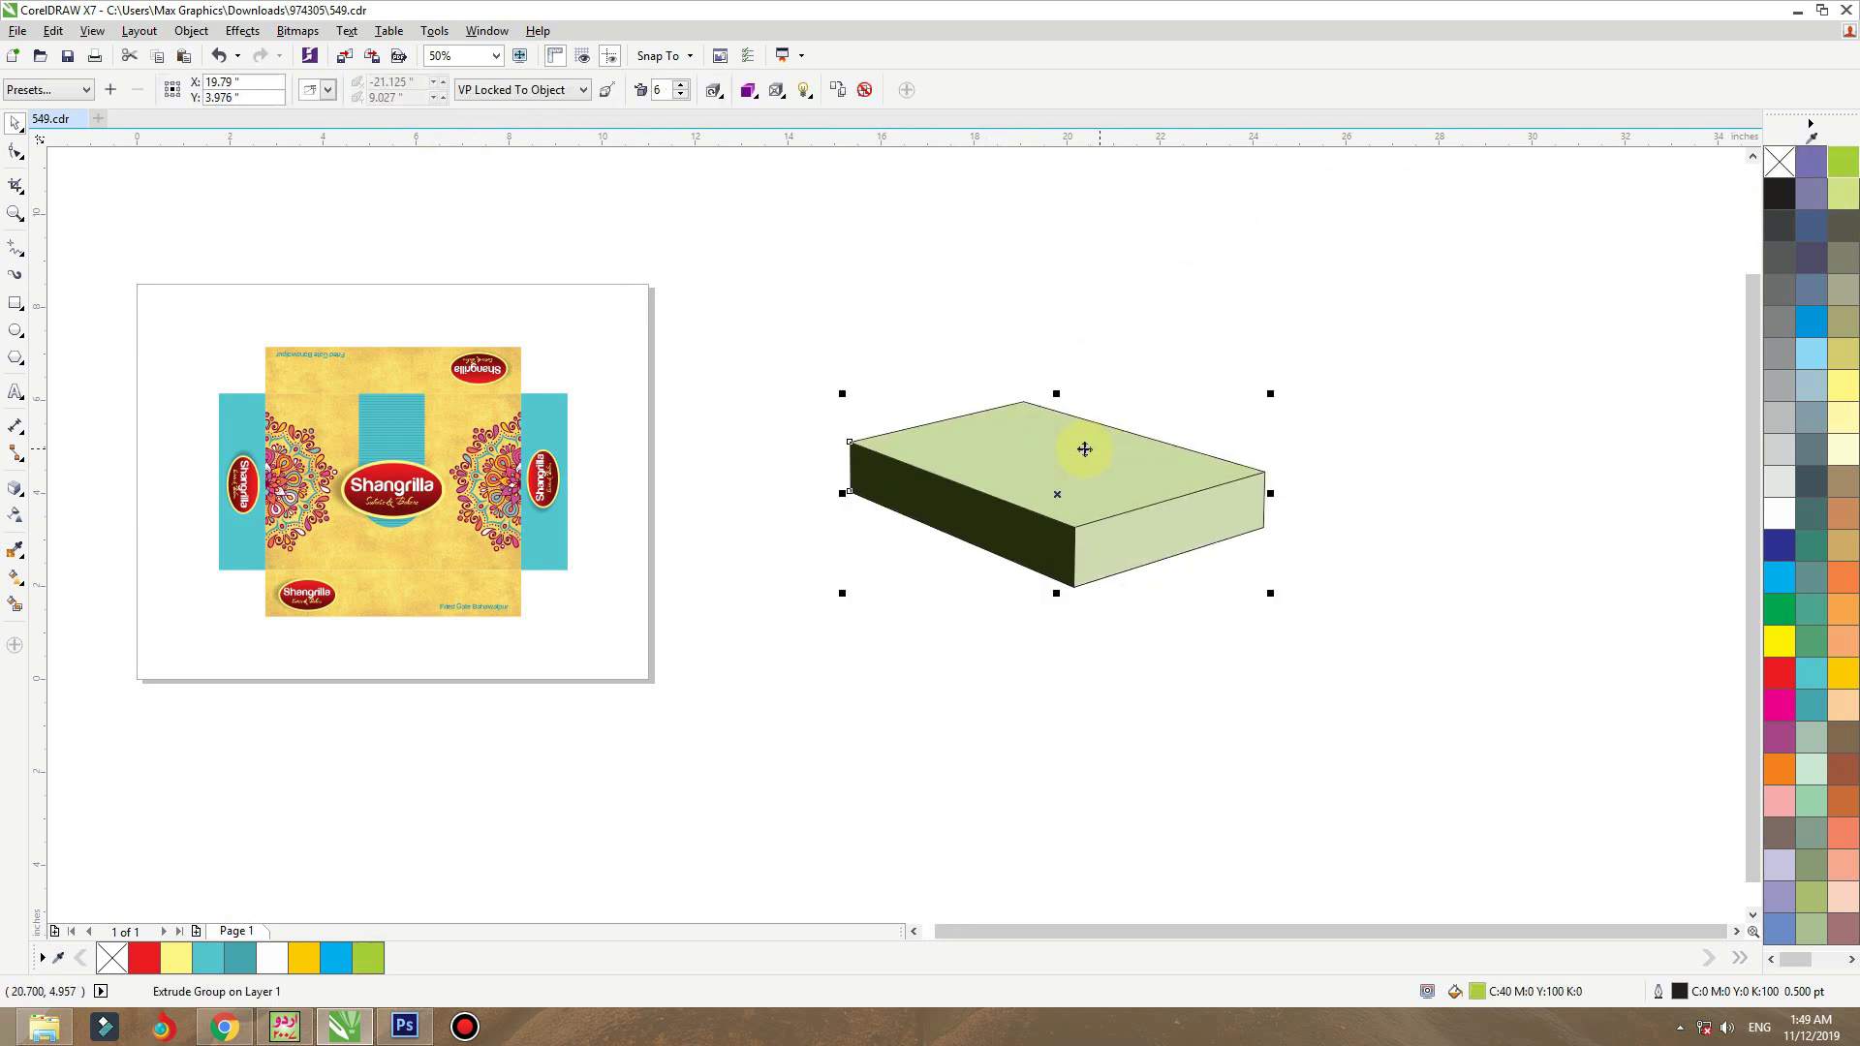
key(ctrl+z)
- Select the green extruded box and move it slightly closer to the page
click(19, 150)
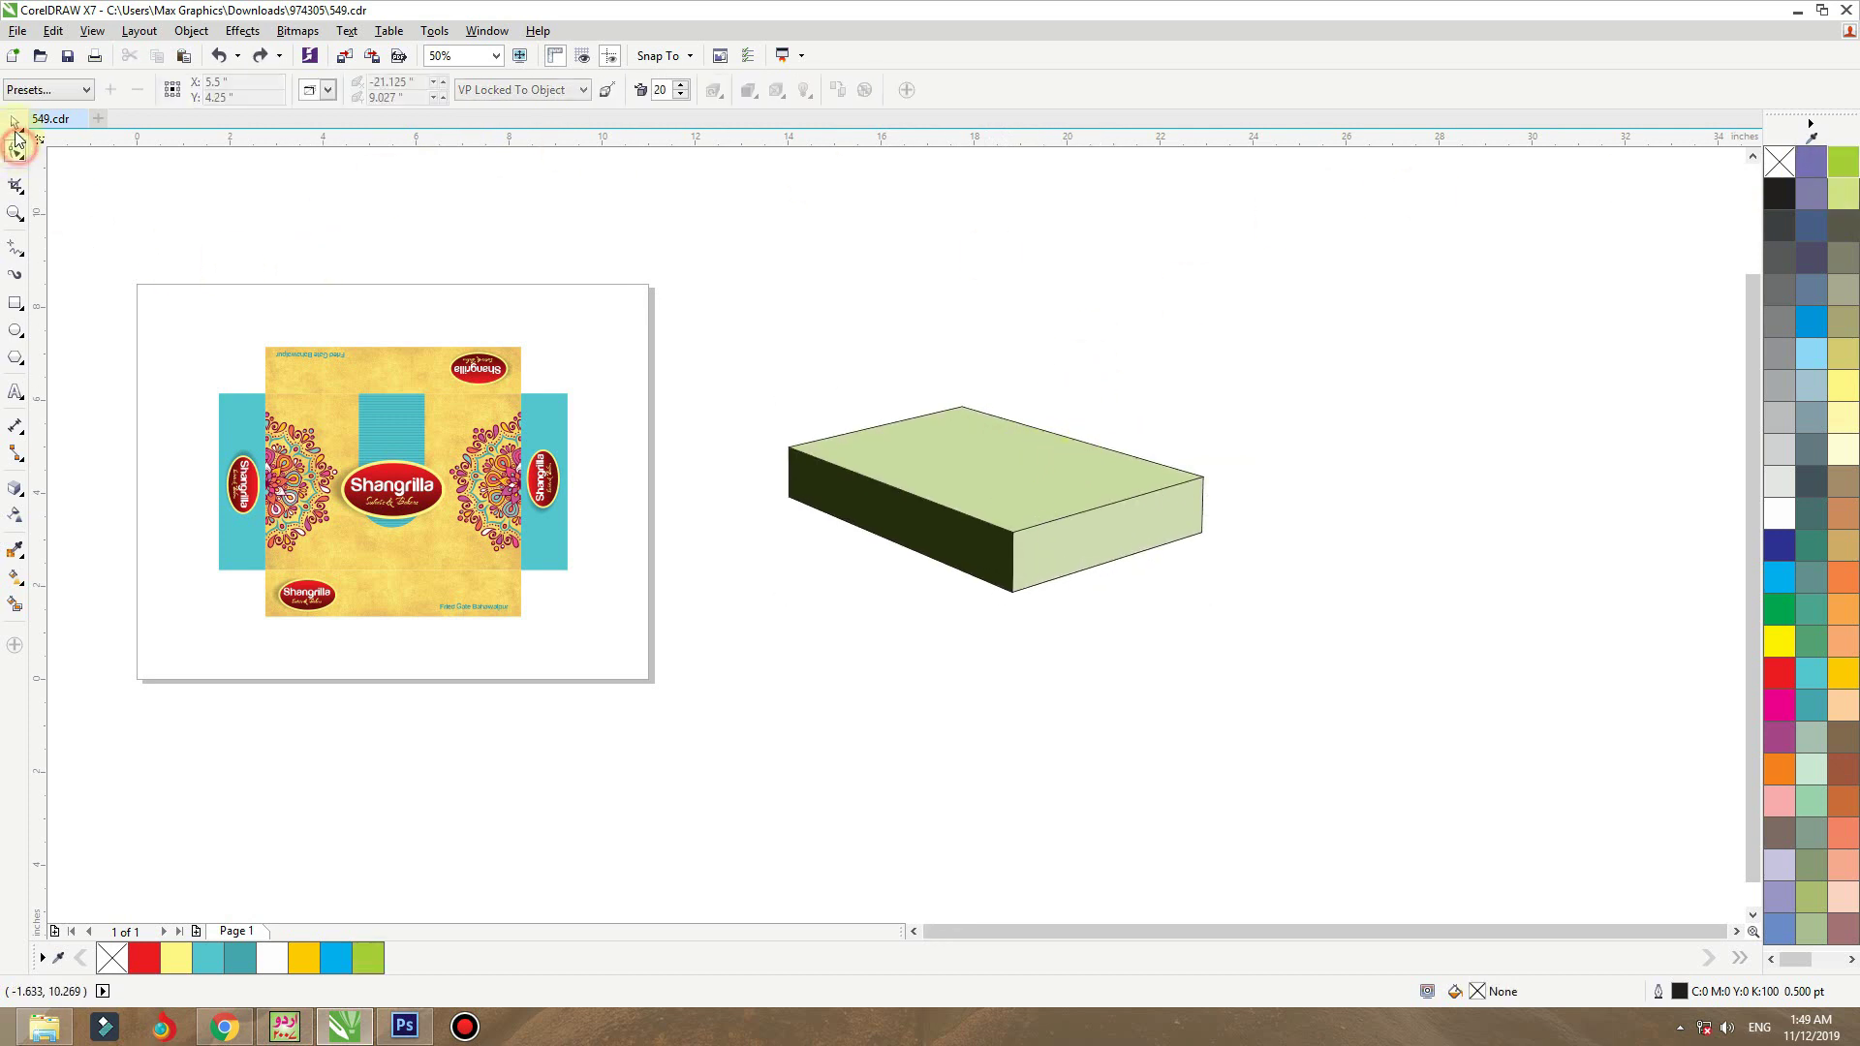
click(17, 127)
mouse_move(894, 502)
mouse_down()
mouse_move(957, 513)
mouse_move(894, 520)
mouse_up()
key(ctrl+z)
drag(921, 517, 943, 529)
key(F2)
drag(1290, 351, 492, 704)
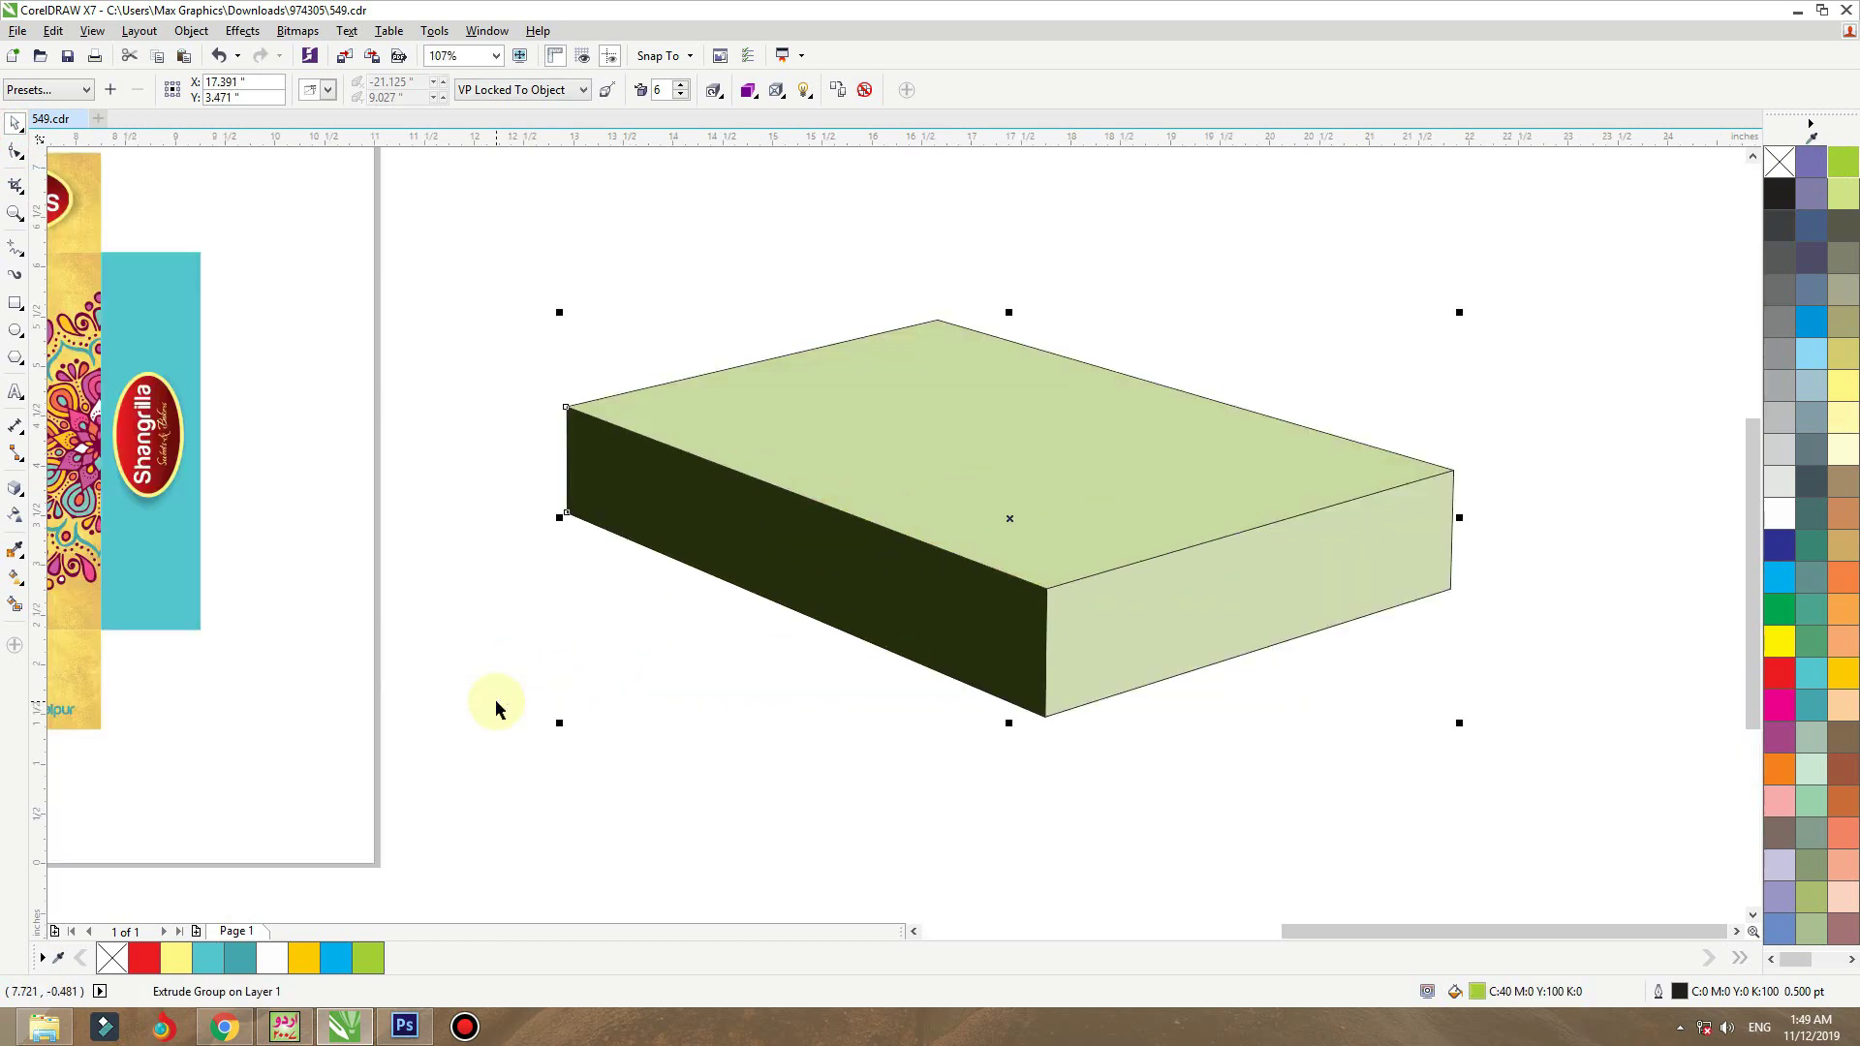
click(341, 58)
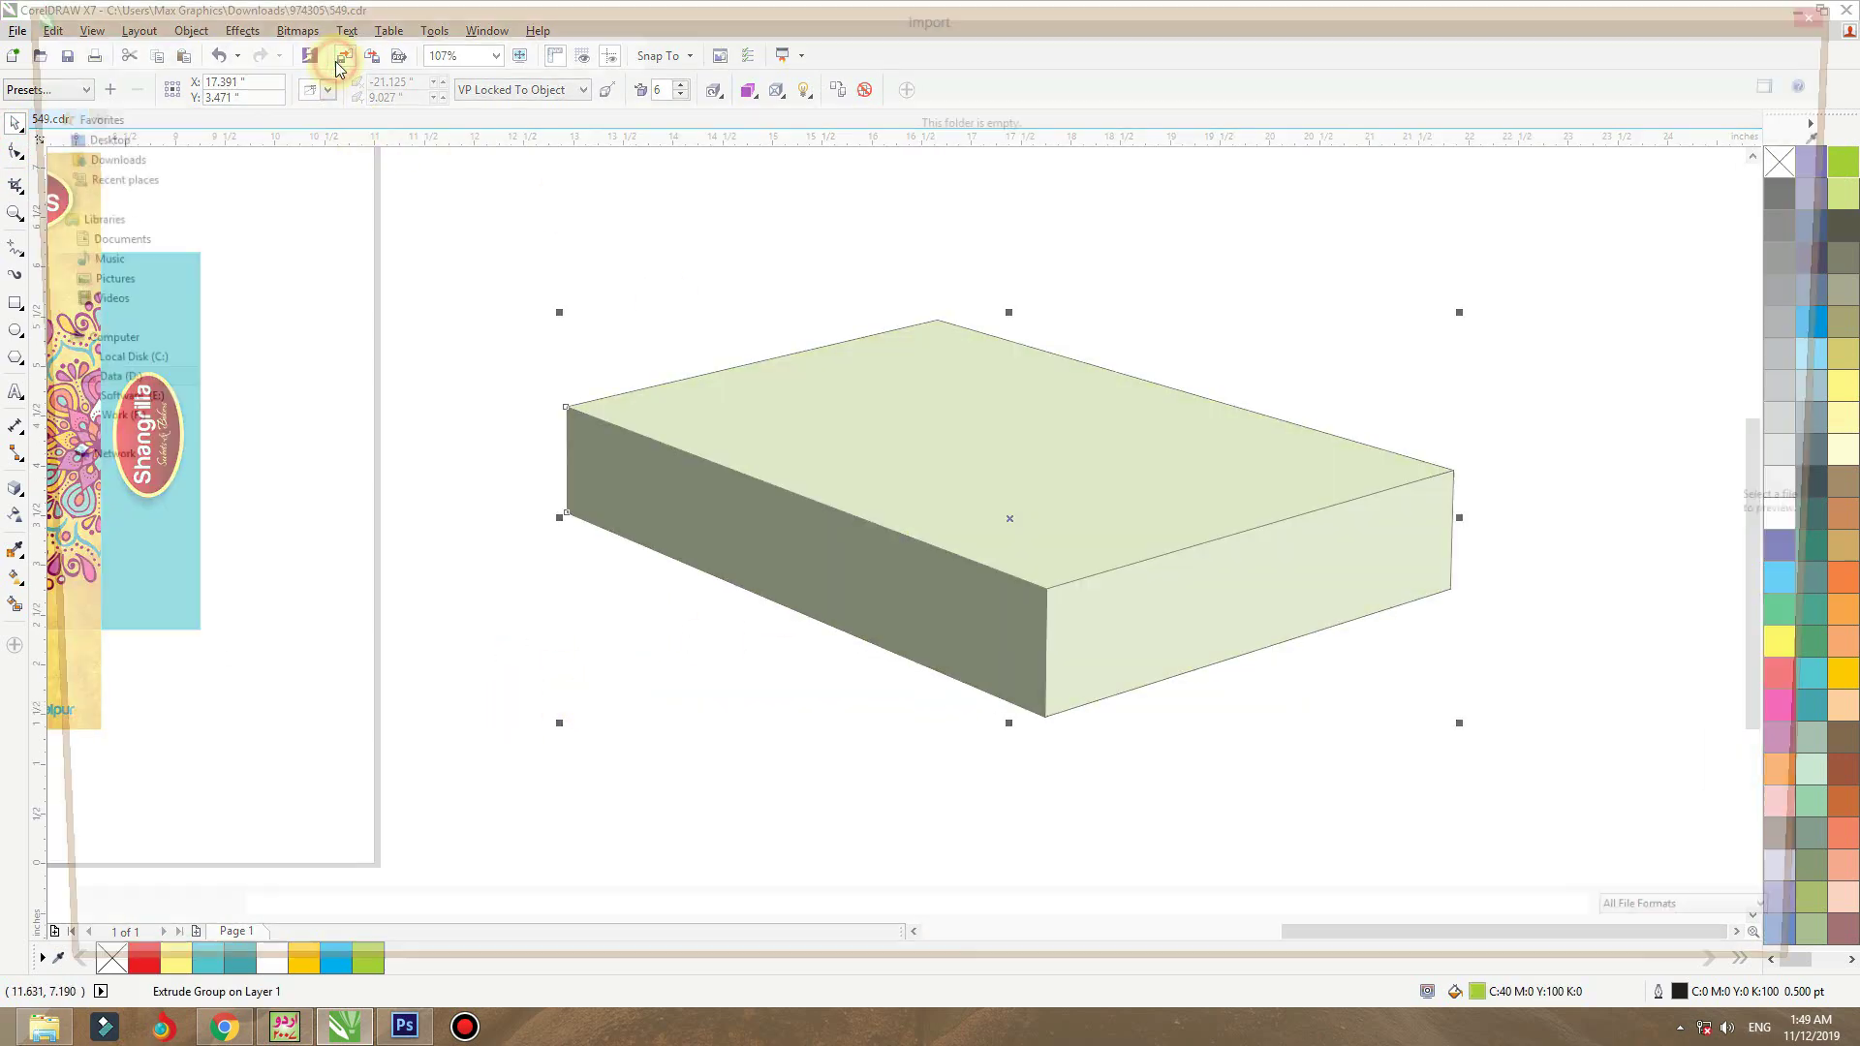
click(86, 135)
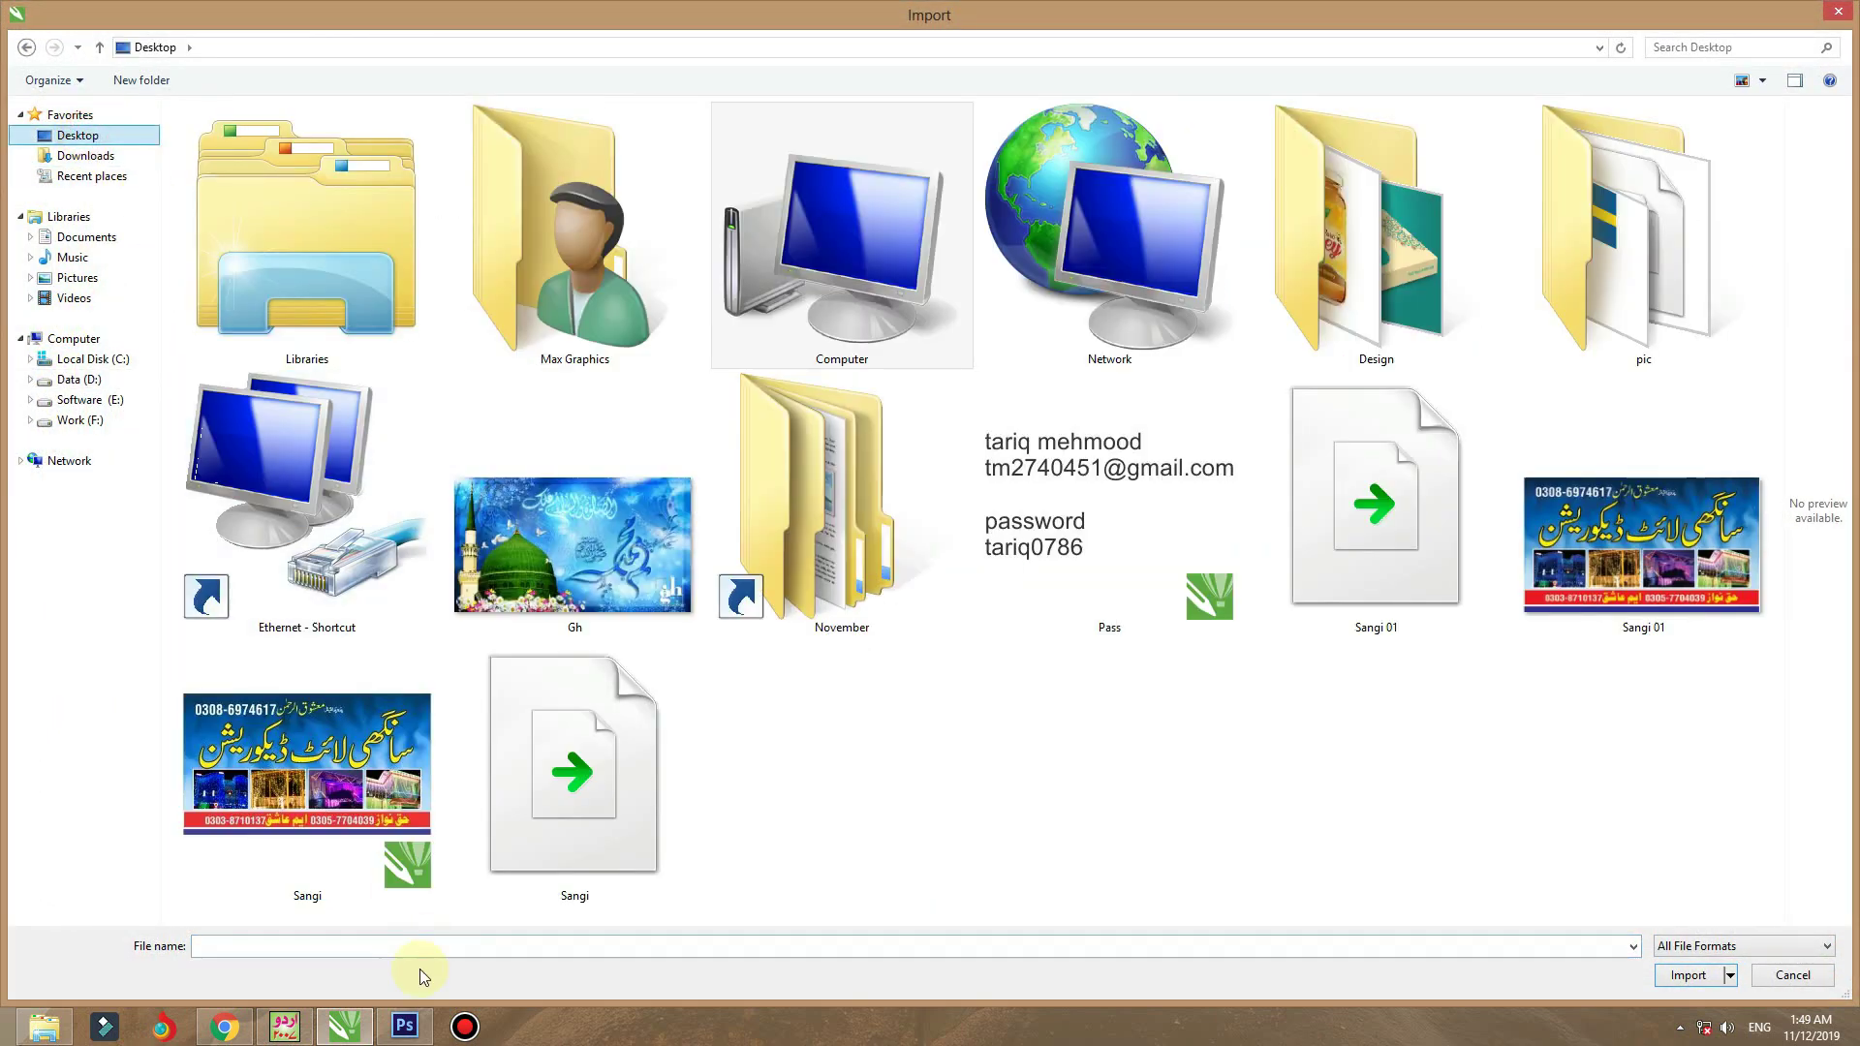
click(377, 946)
text(bo)
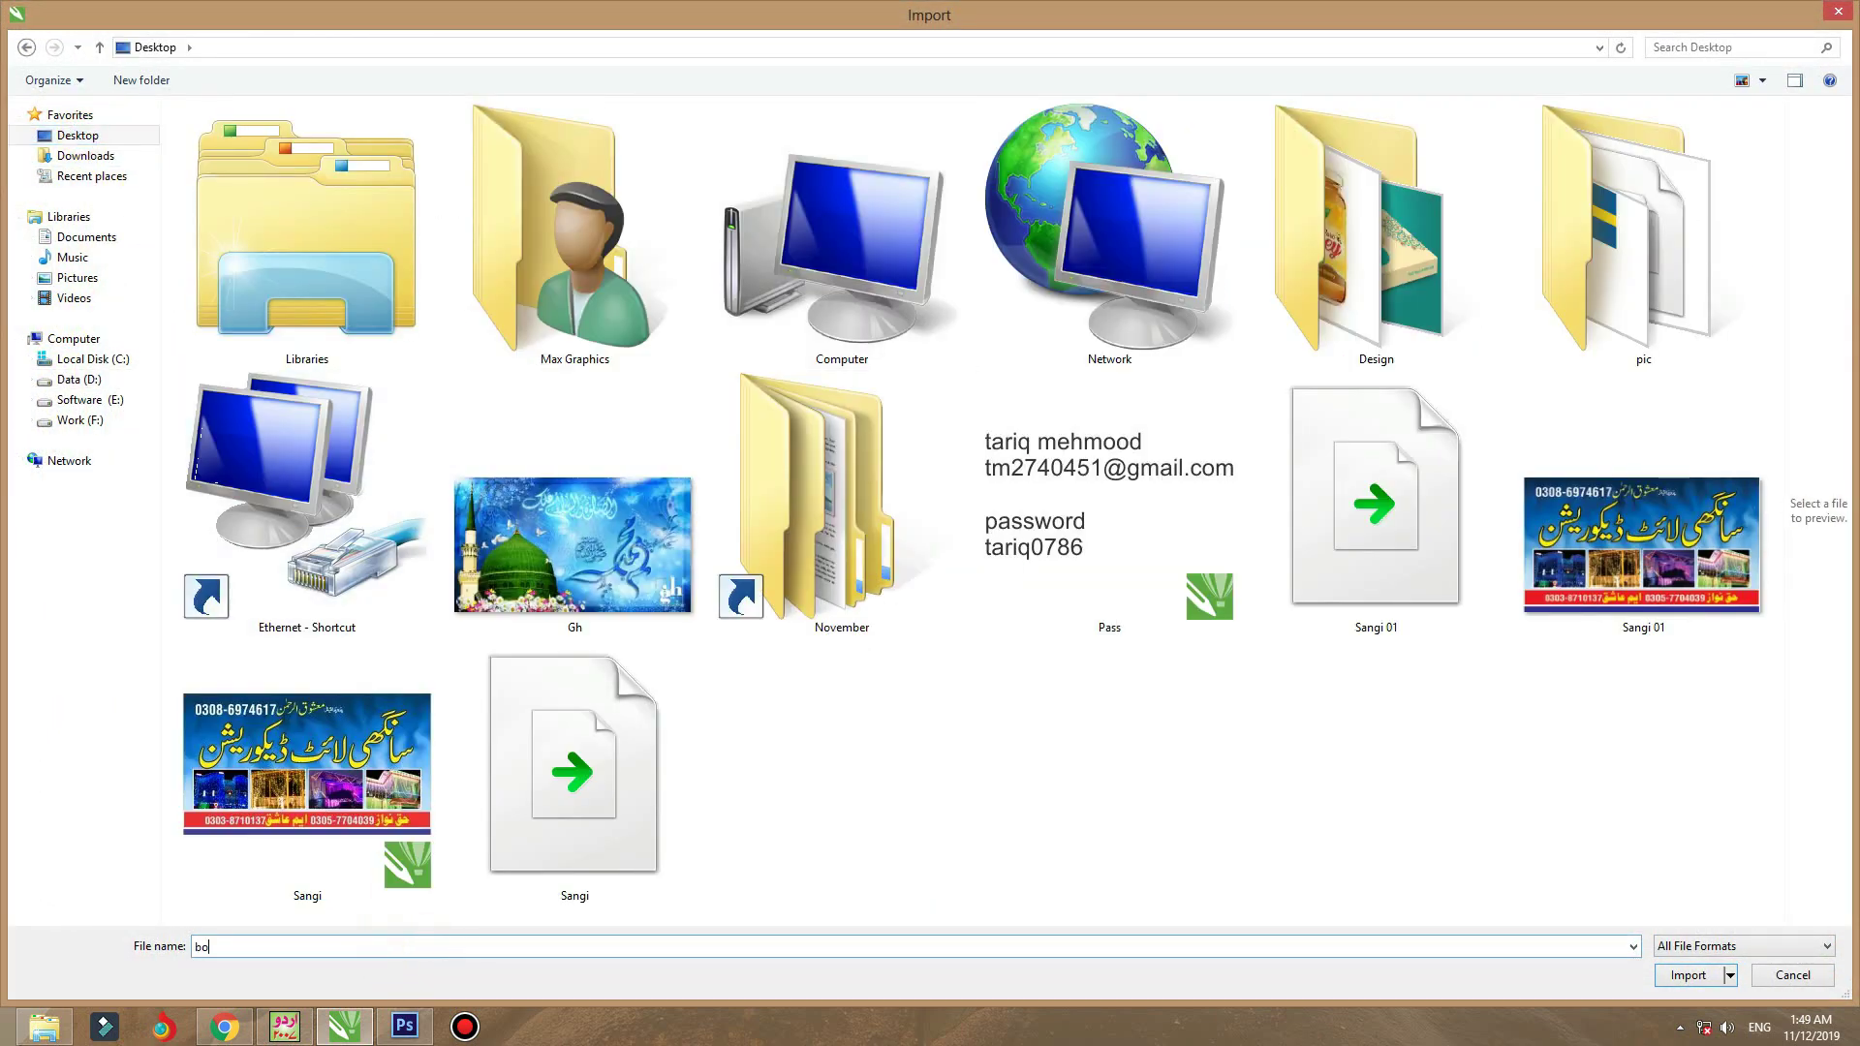
text(x)
key(Return)
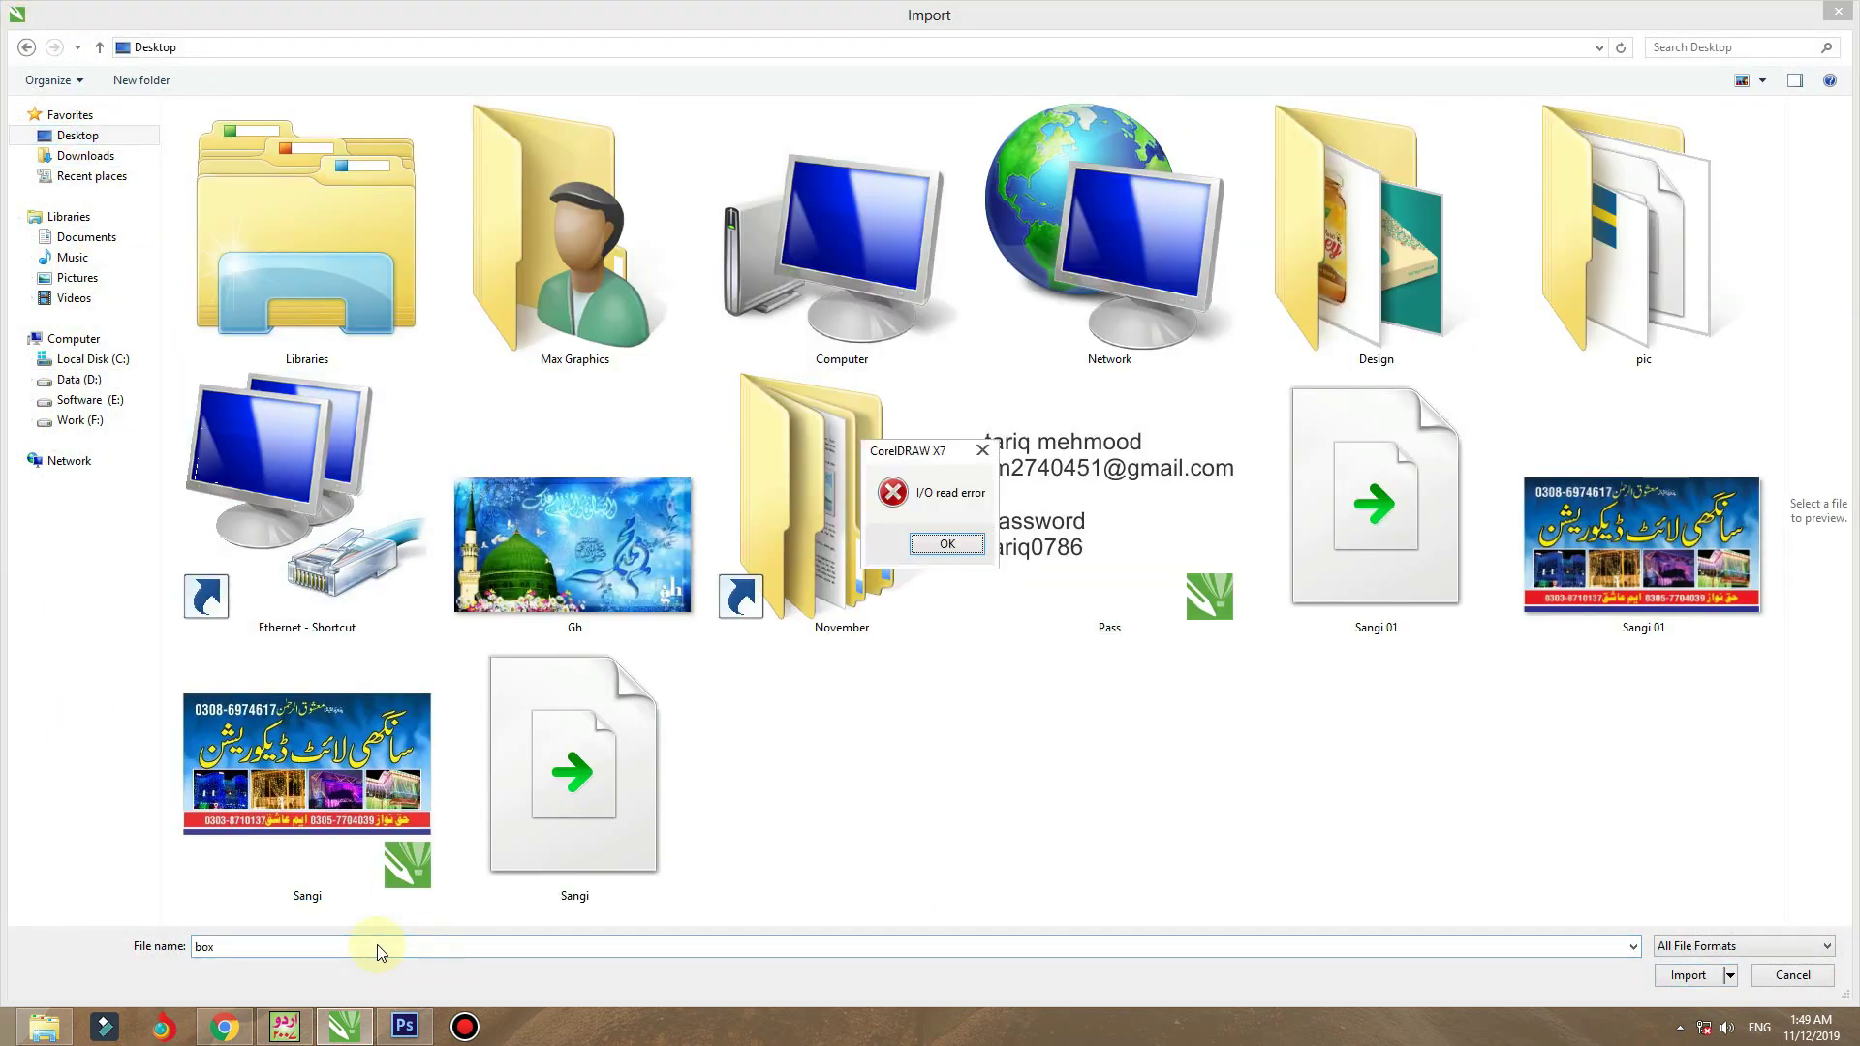
click(941, 546)
click(1793, 976)
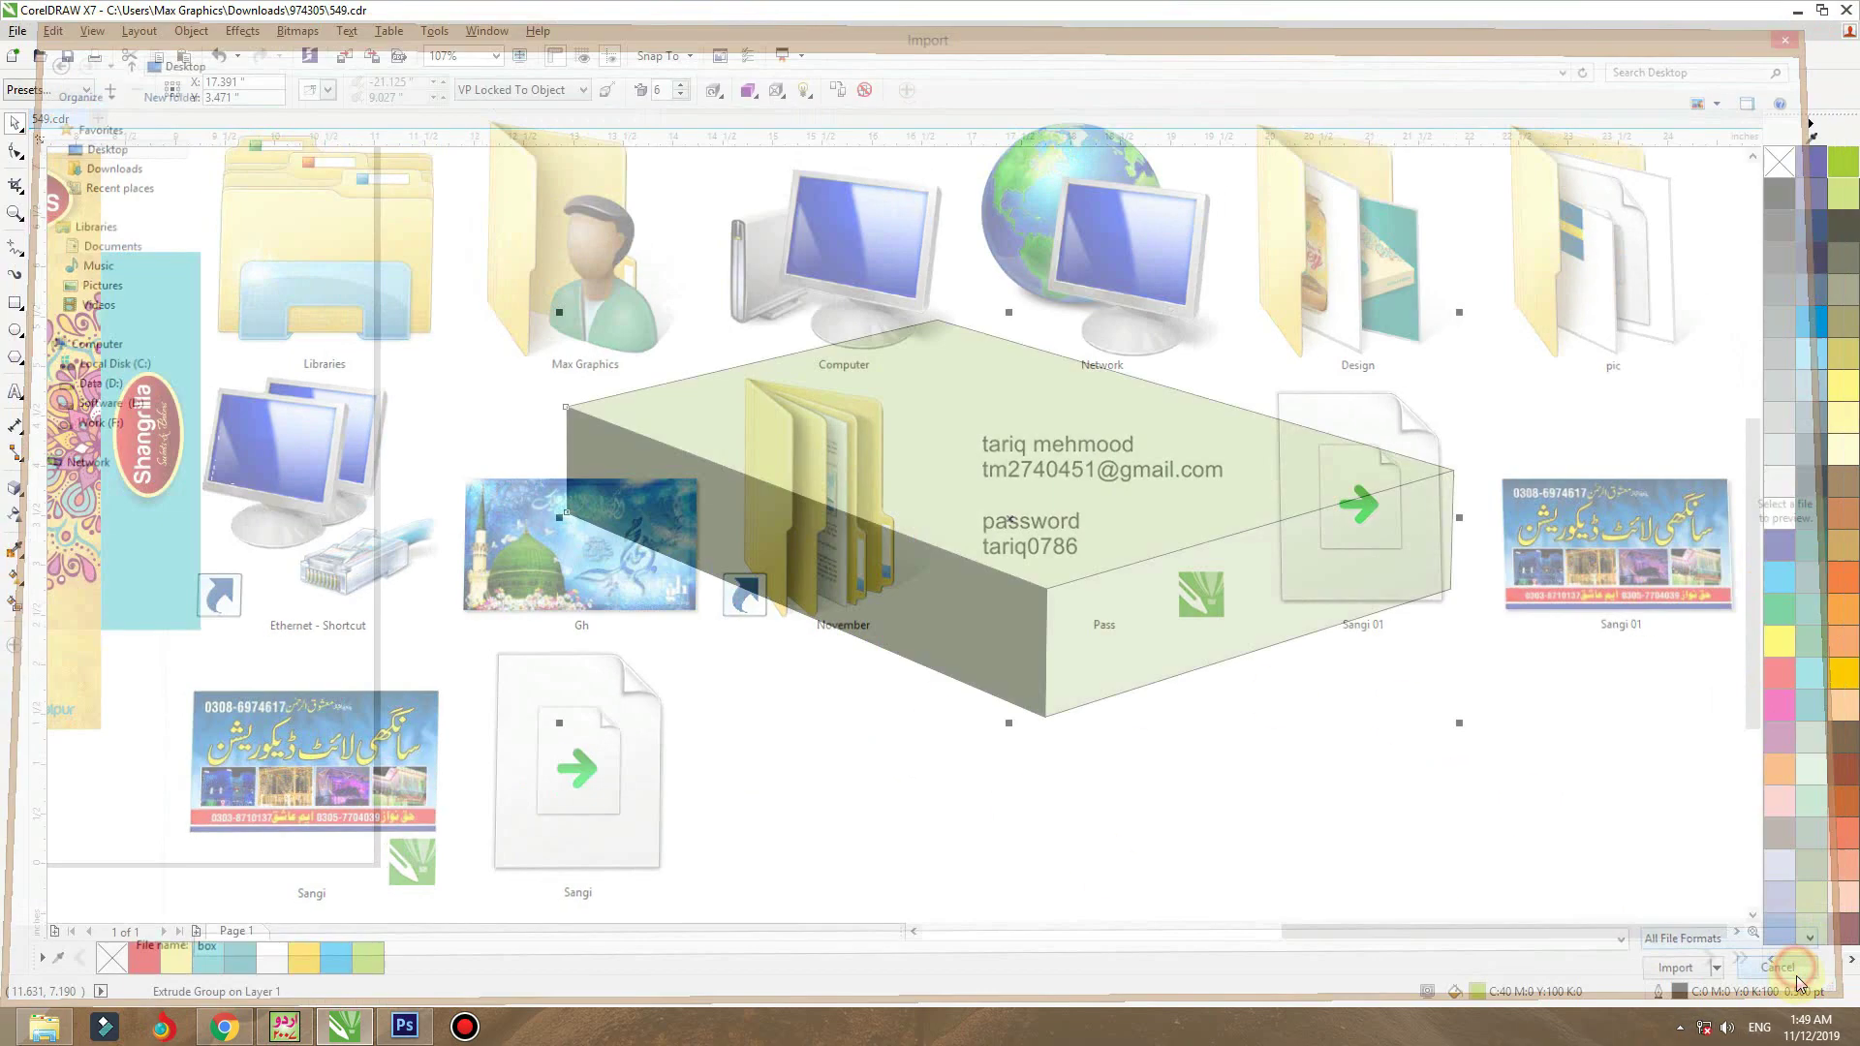
- Try to export the selected green box to the Desktop as a JPG named box
click(367, 59)
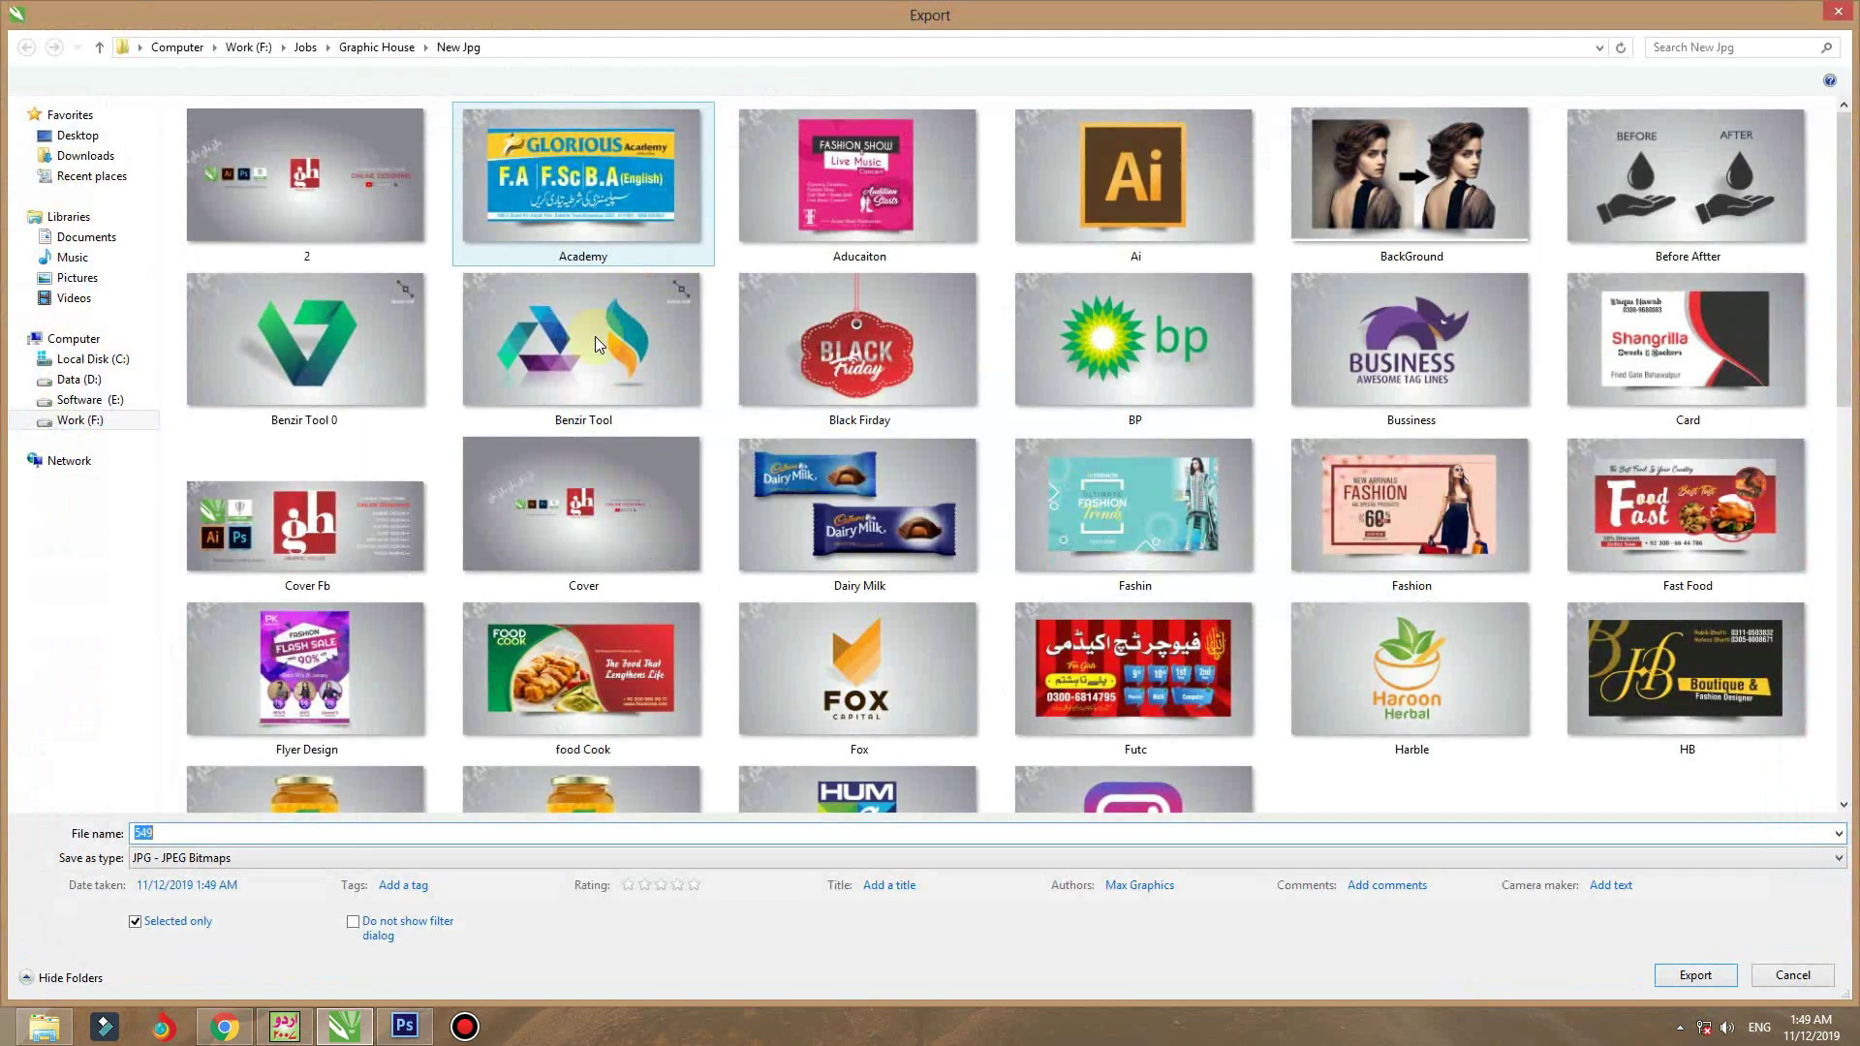
click(77, 135)
double_click(336, 830)
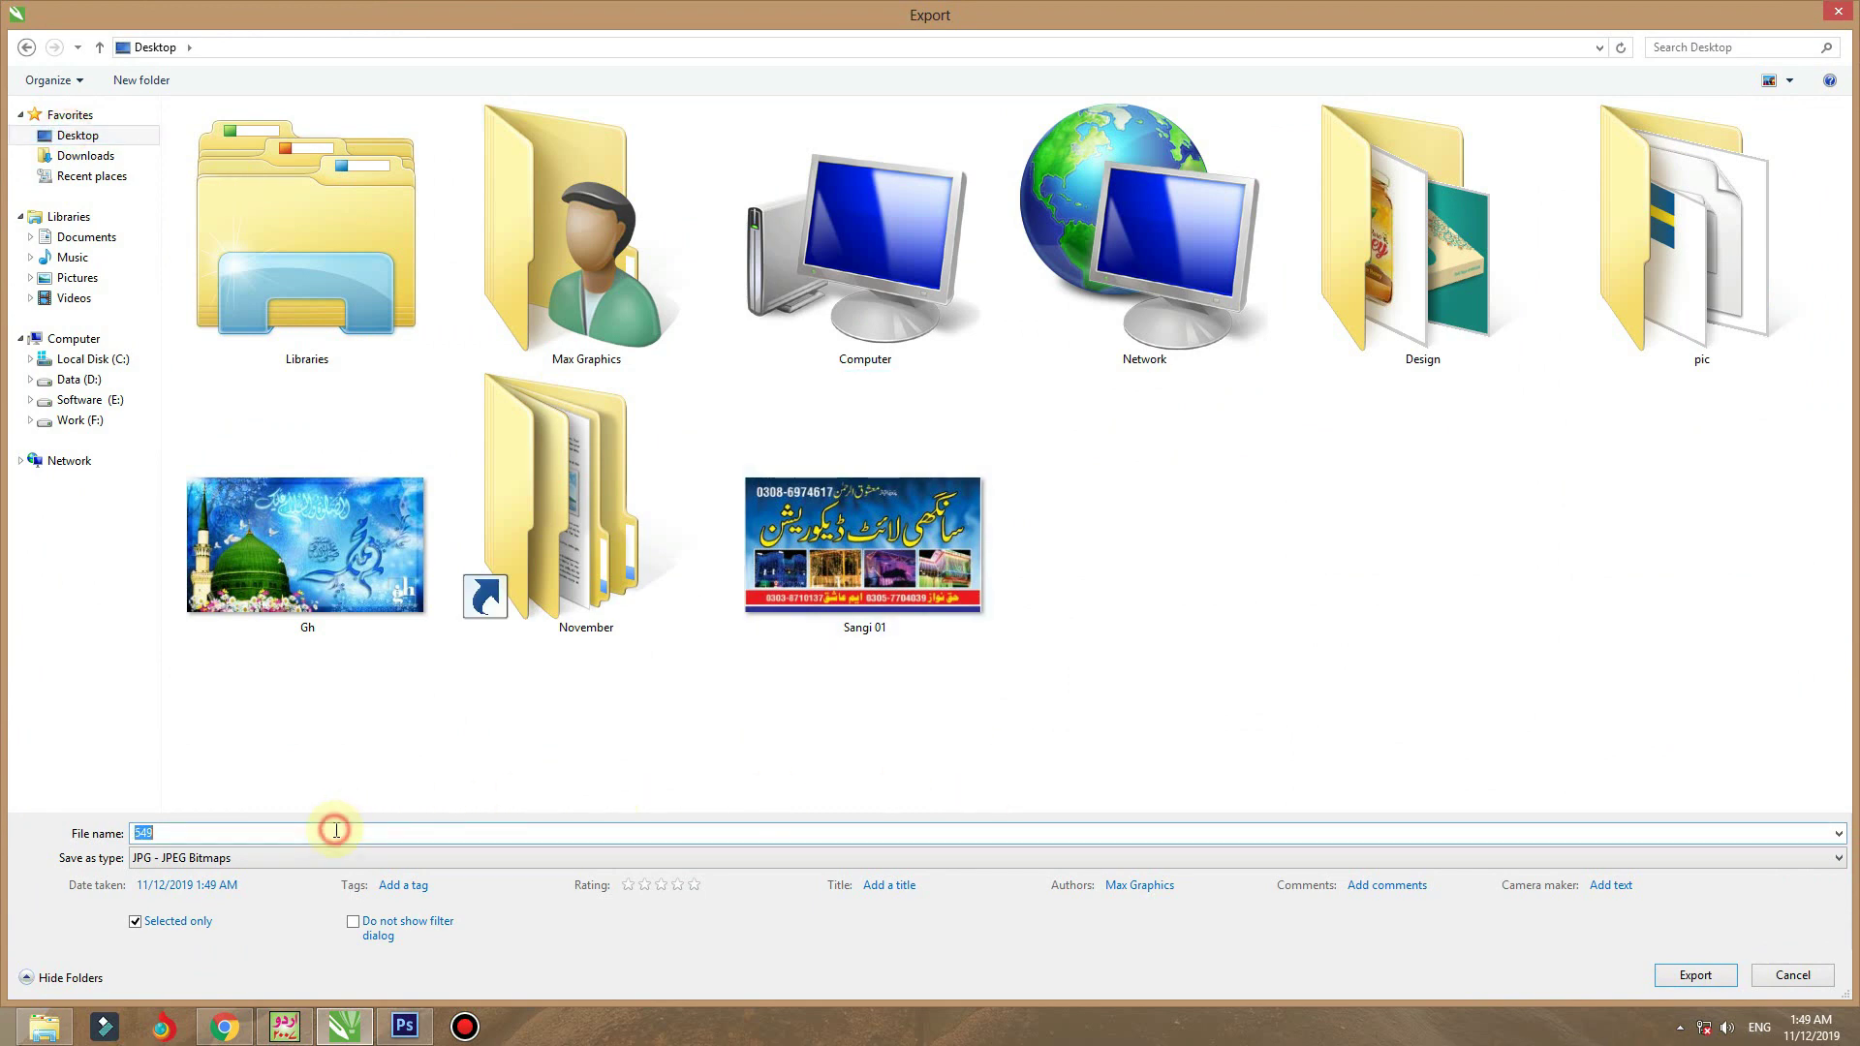
text(box)
key(Return)
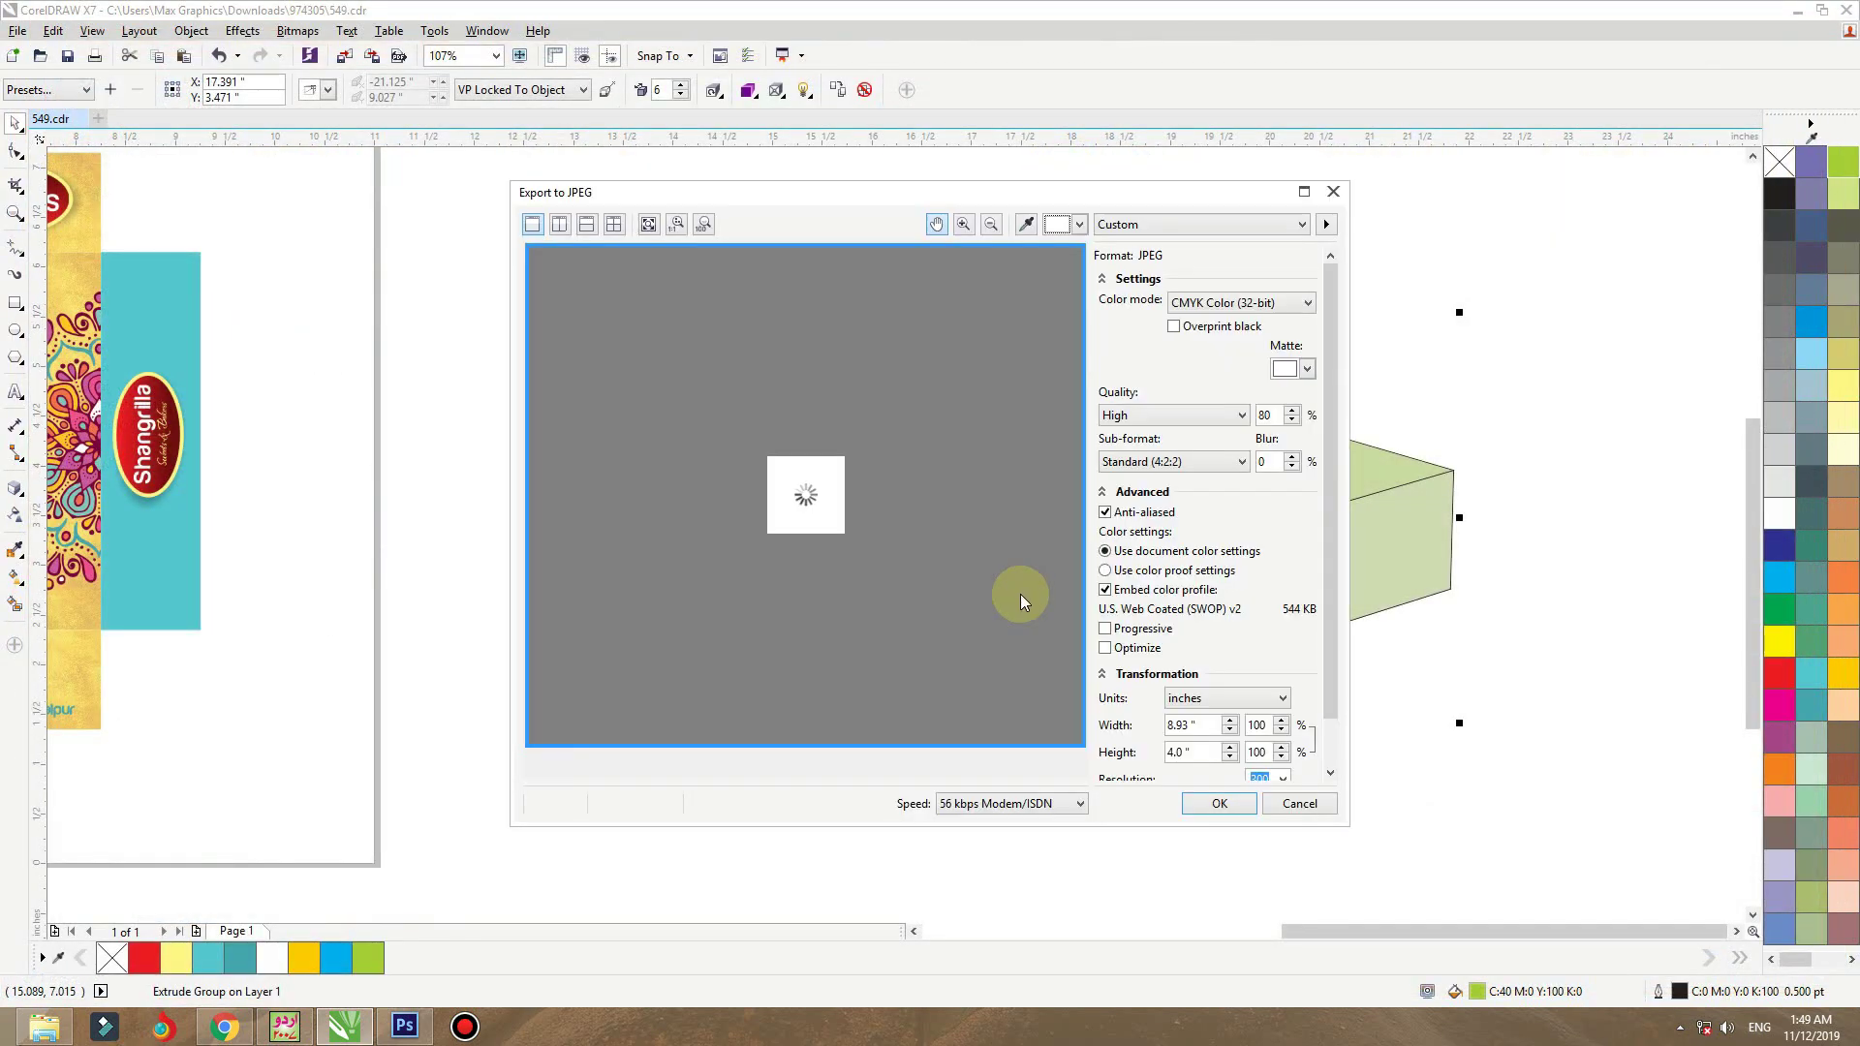
click(1315, 804)
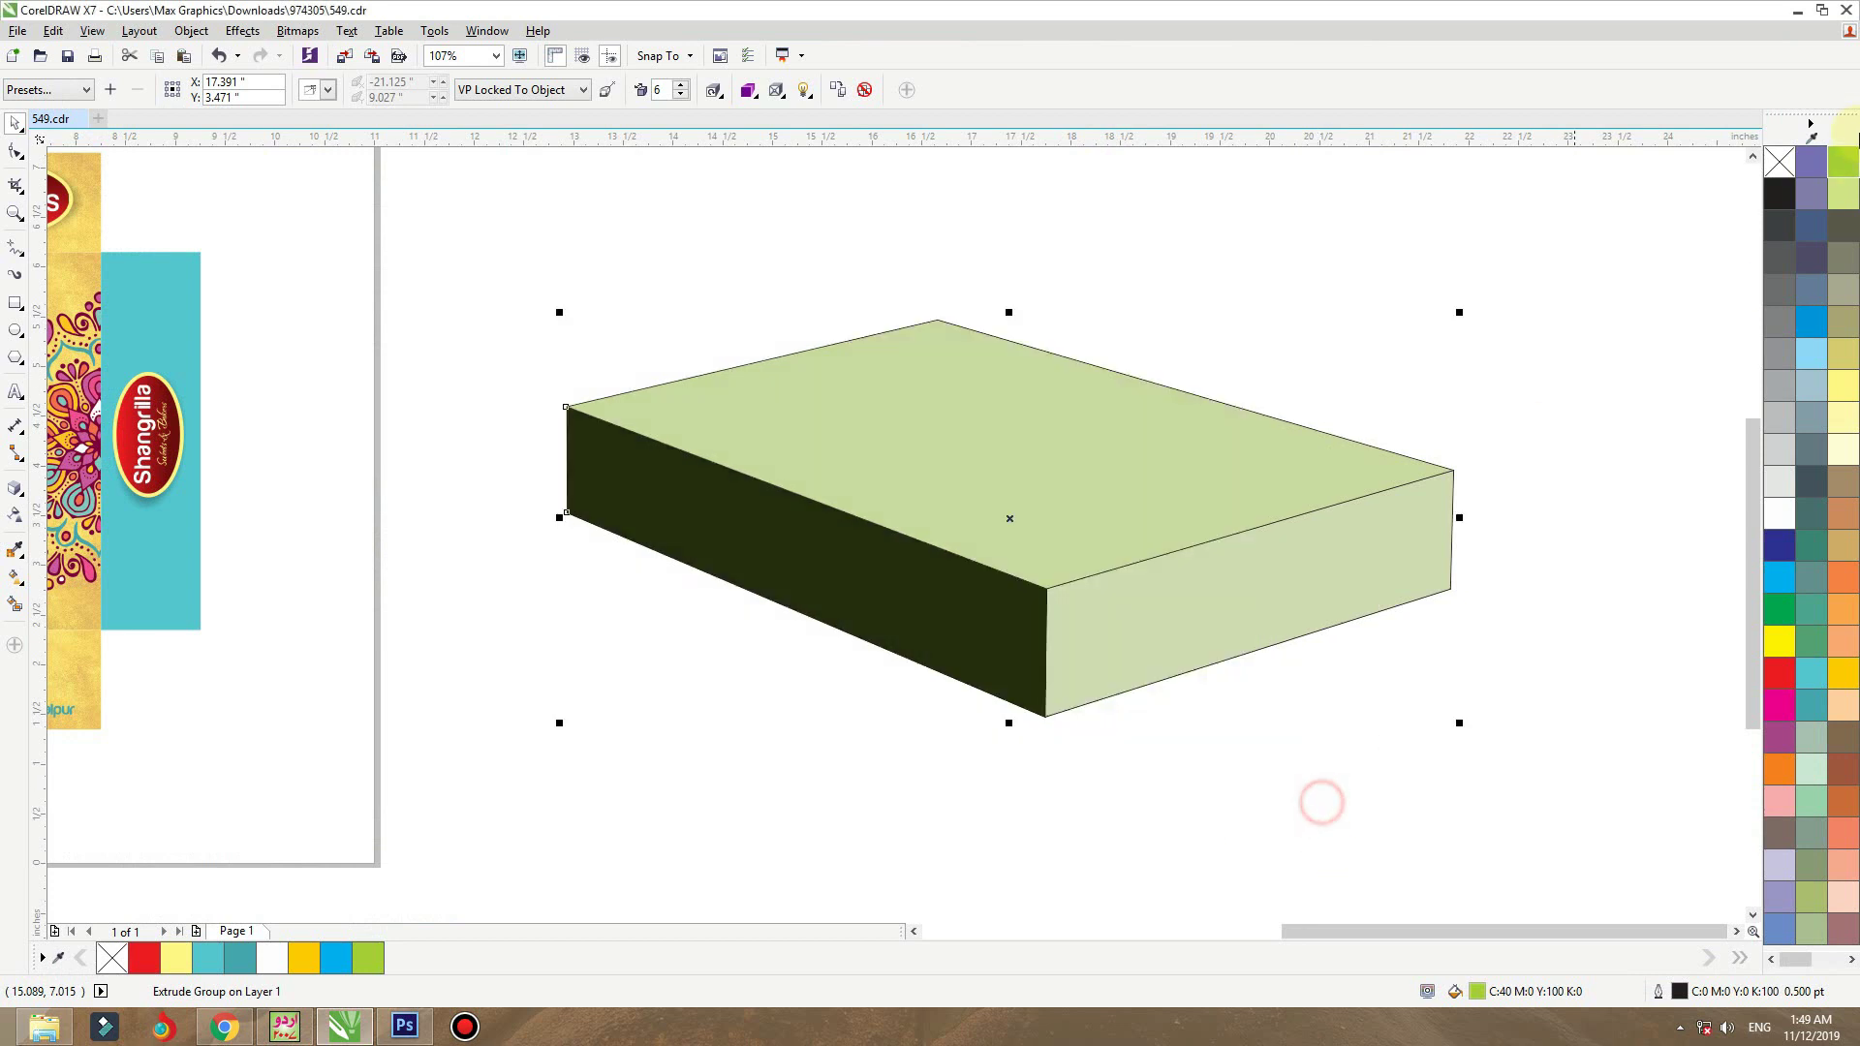
- Remove the green box's outline and export only the selected box to the Desktop as an EPS file named box
right_click(1779, 162)
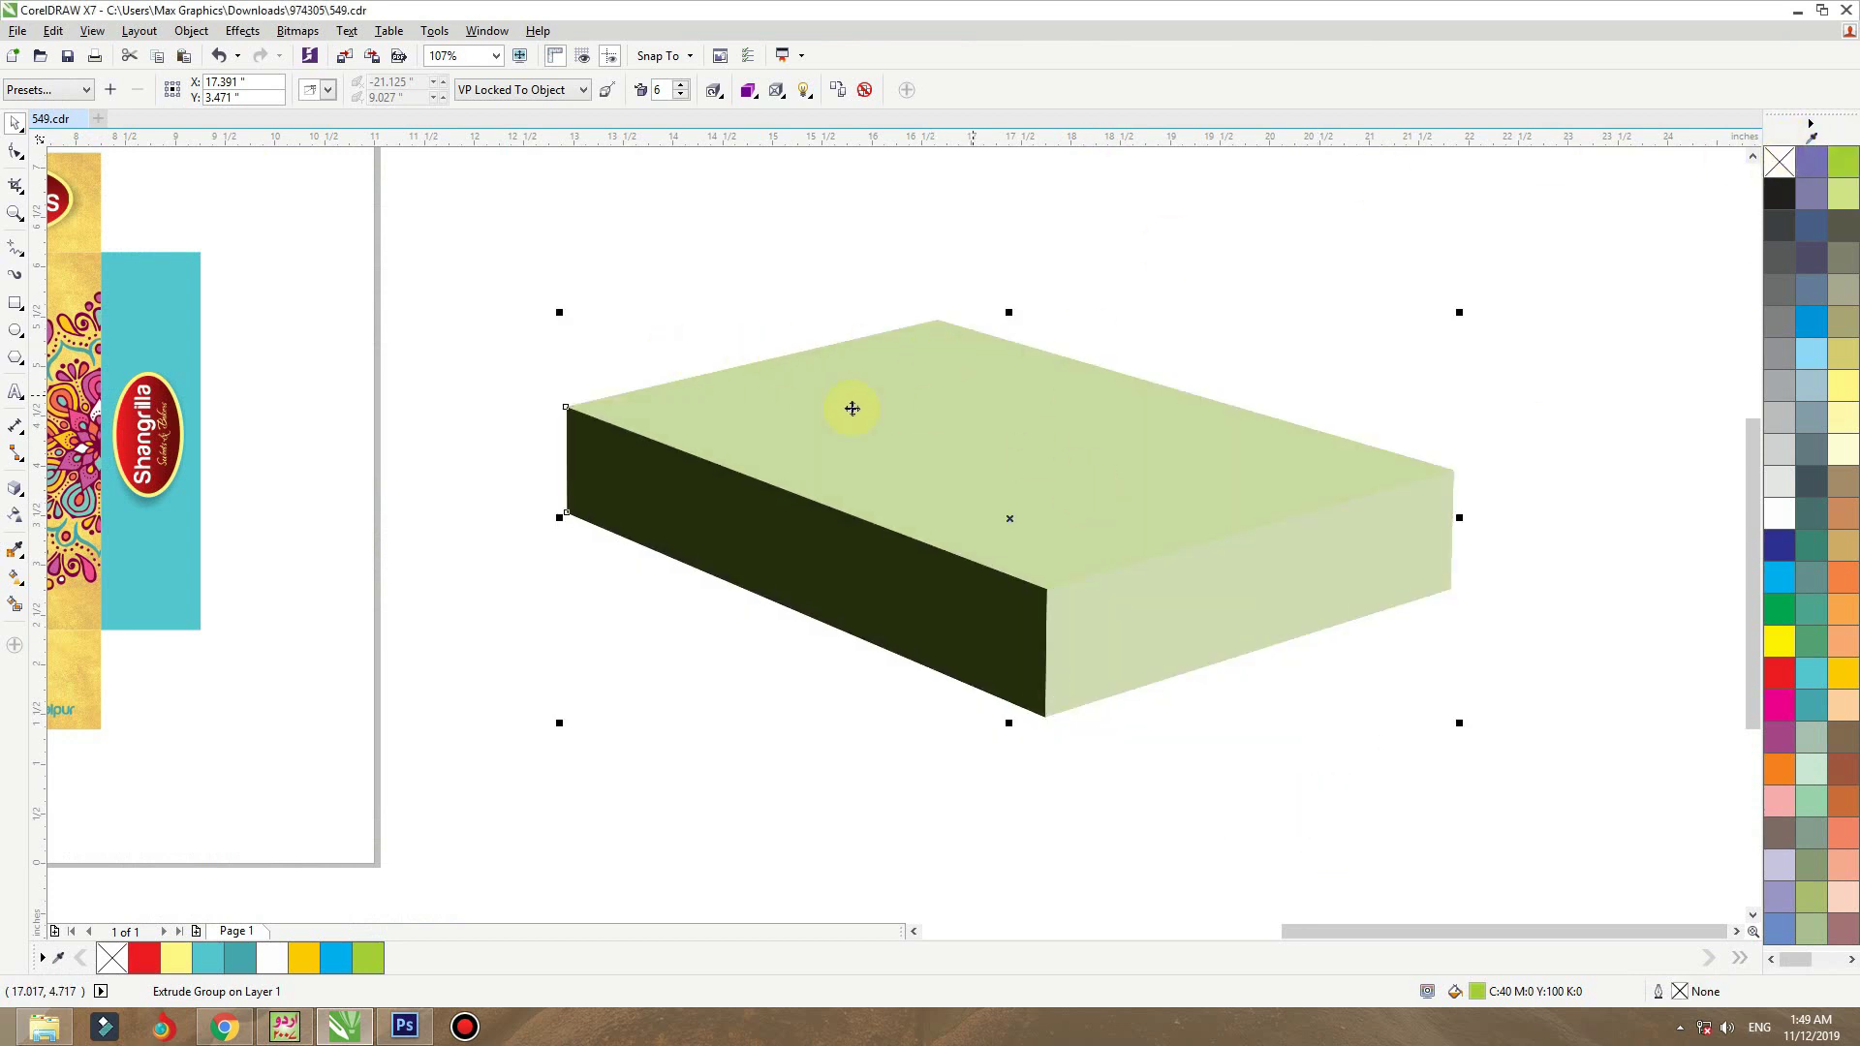
click(373, 57)
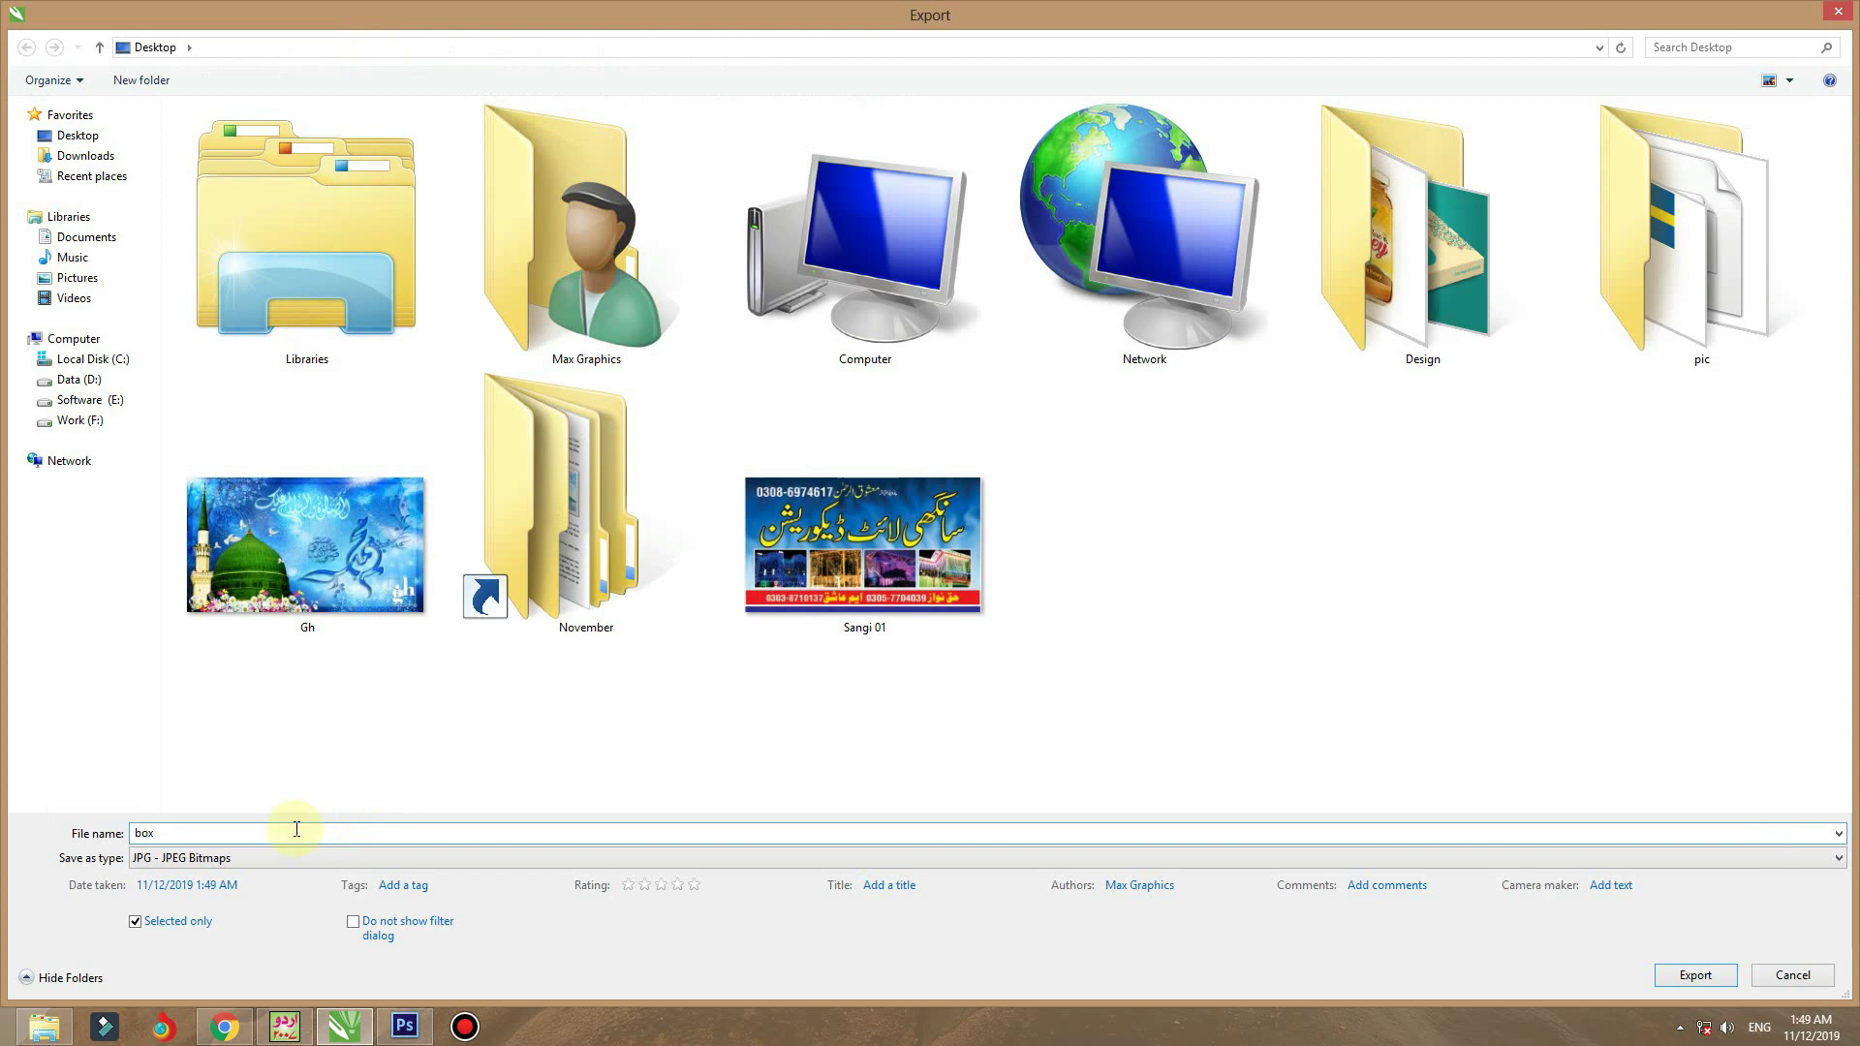
click(233, 858)
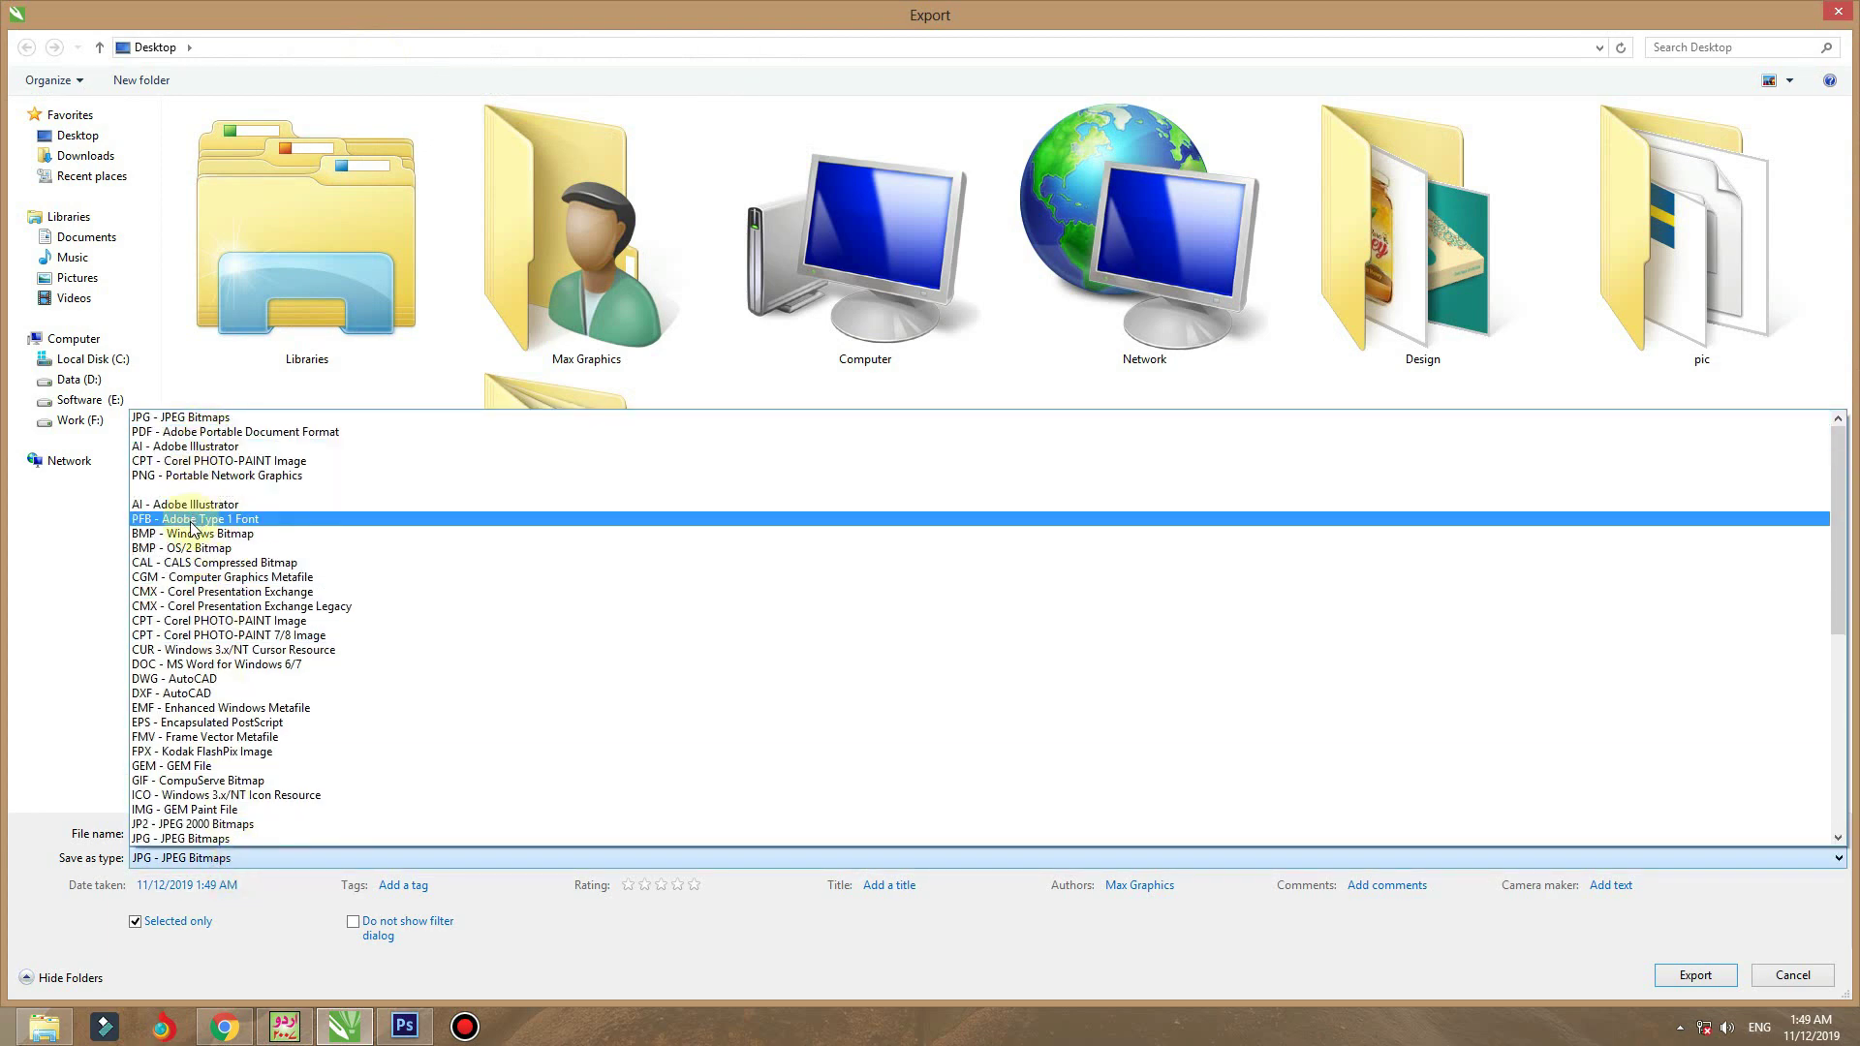
scroll(189, 455, down, 6)
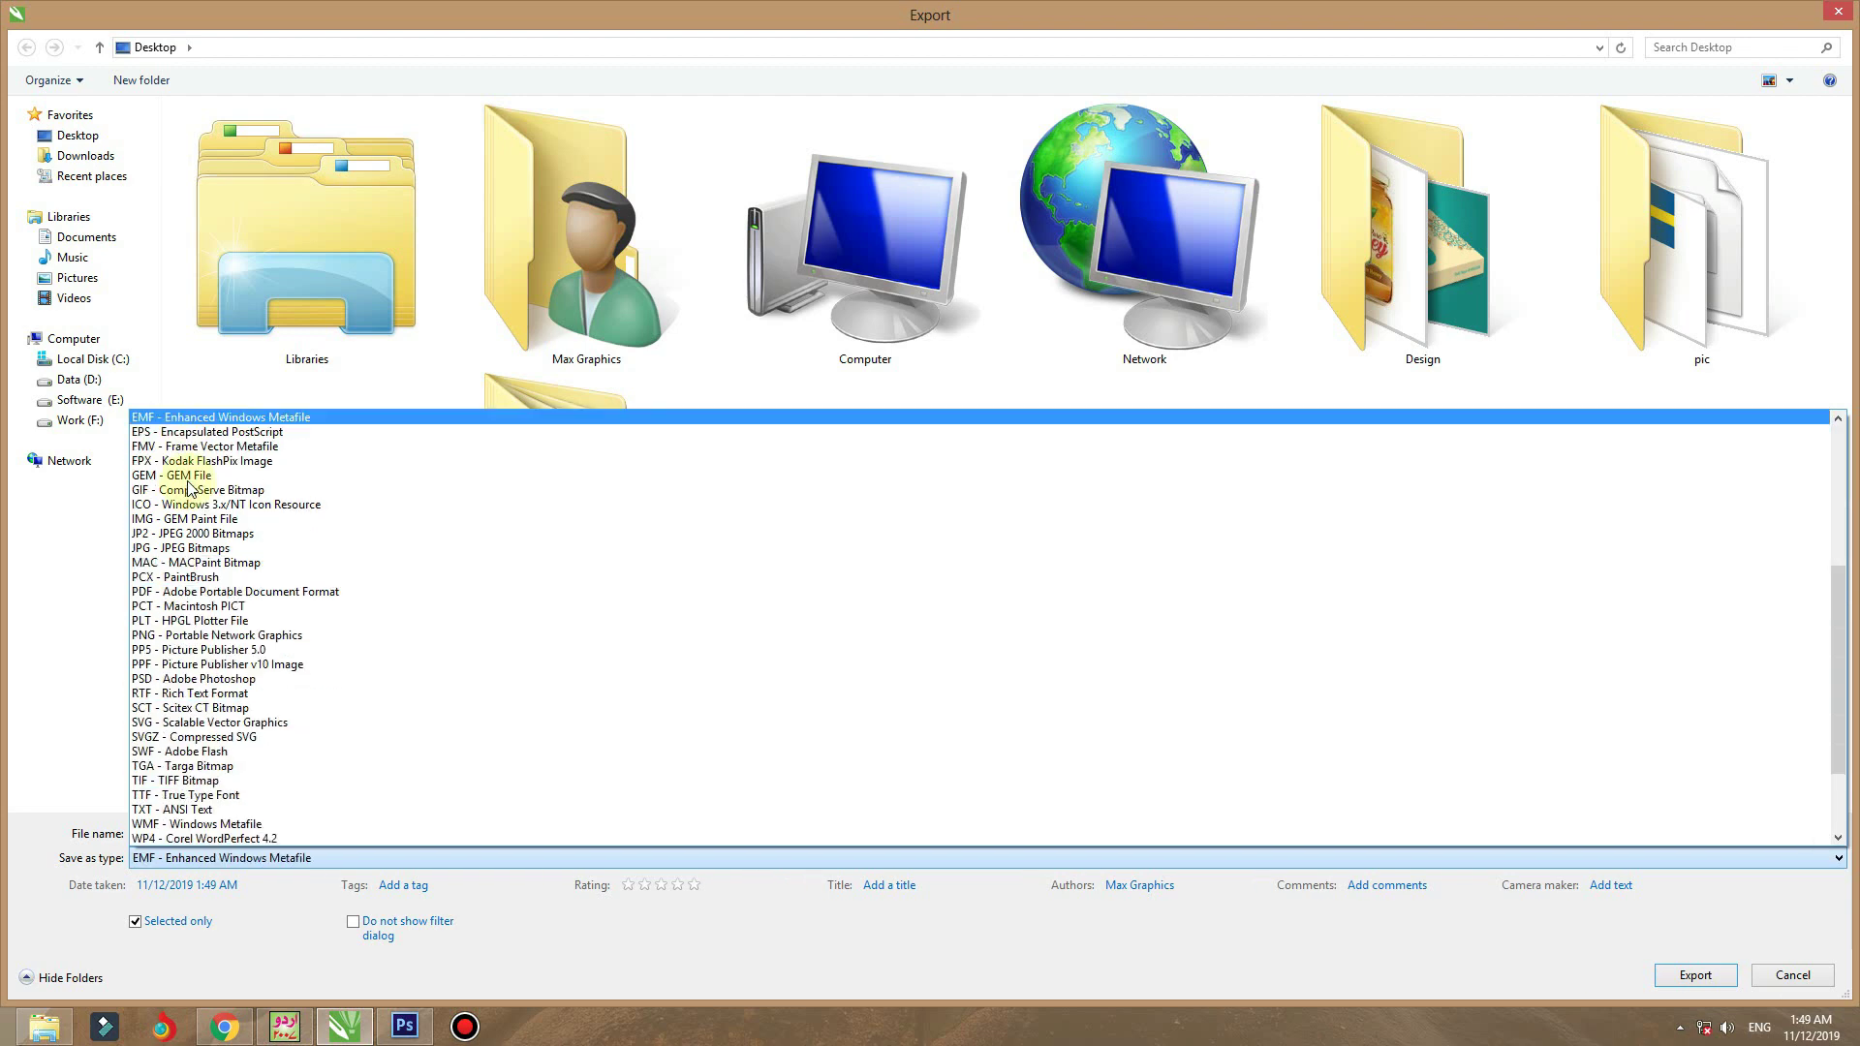
click(170, 432)
click(165, 832)
click(1673, 976)
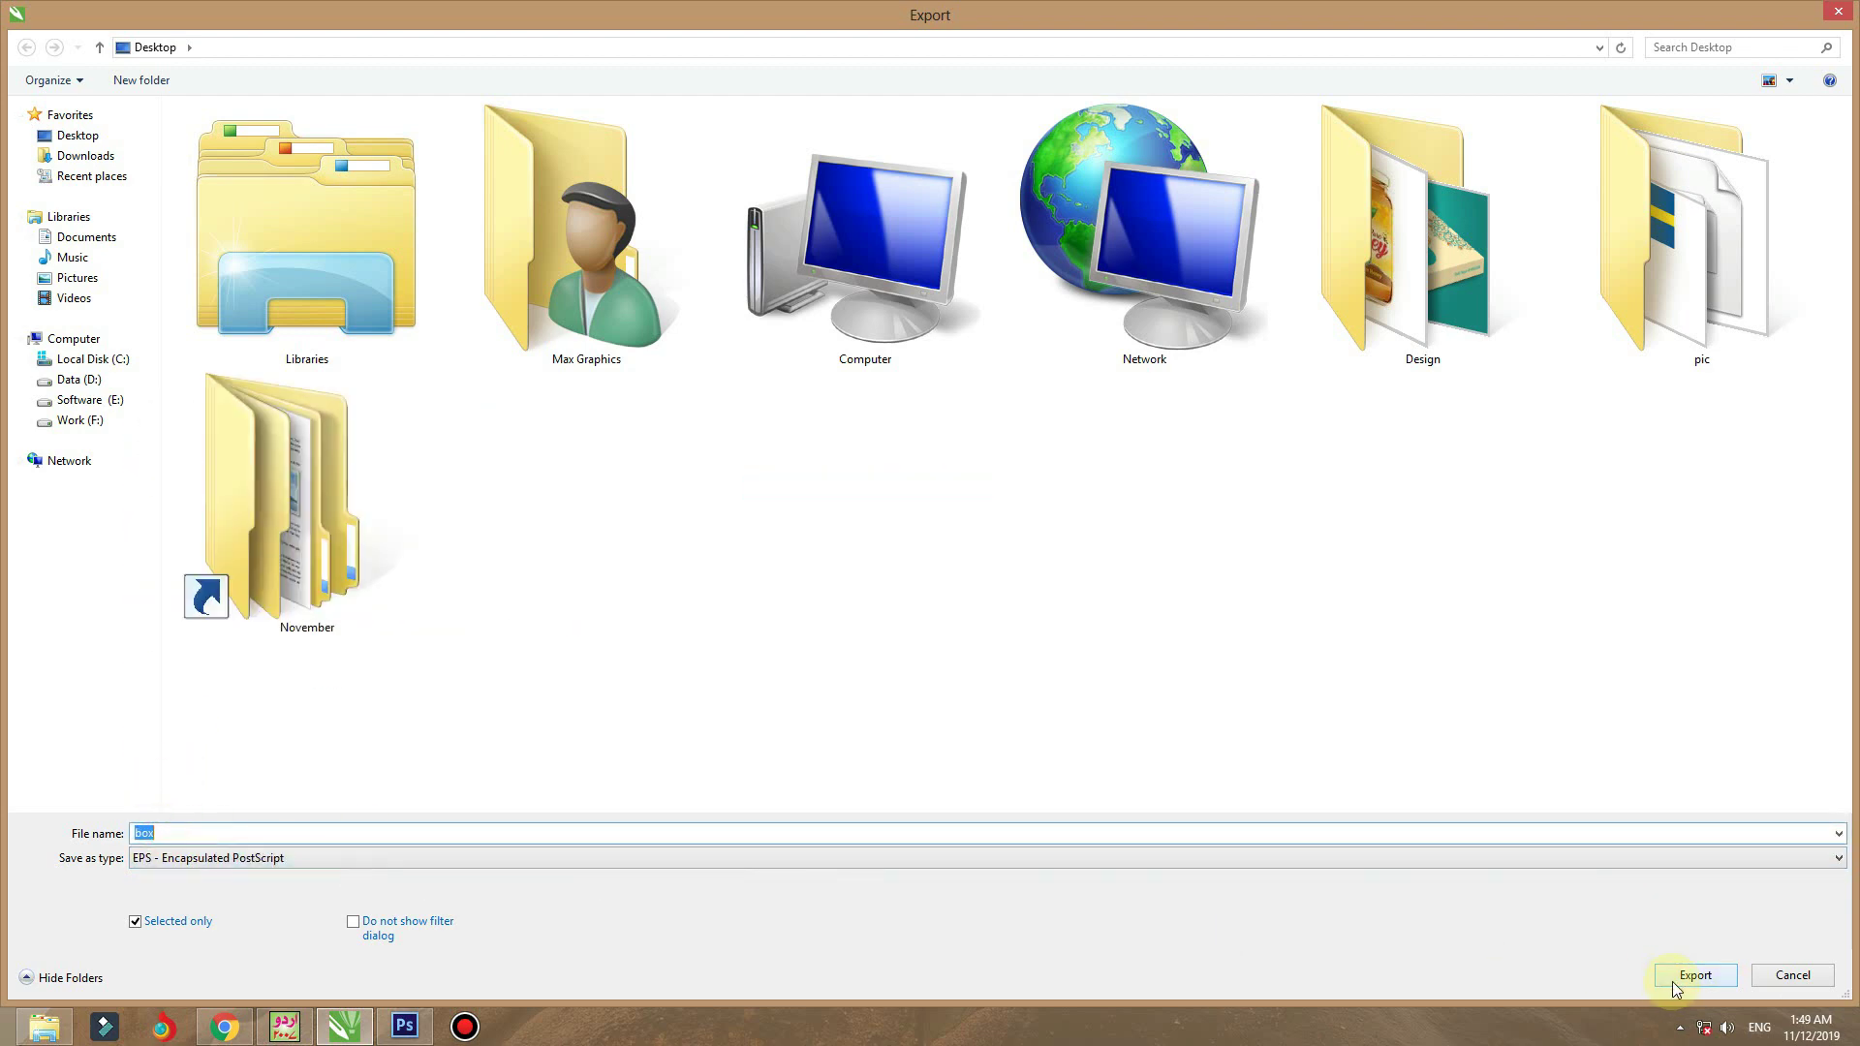
- Set the EPS preview image resolution to 200 dpi and complete the export
double_click(799, 509)
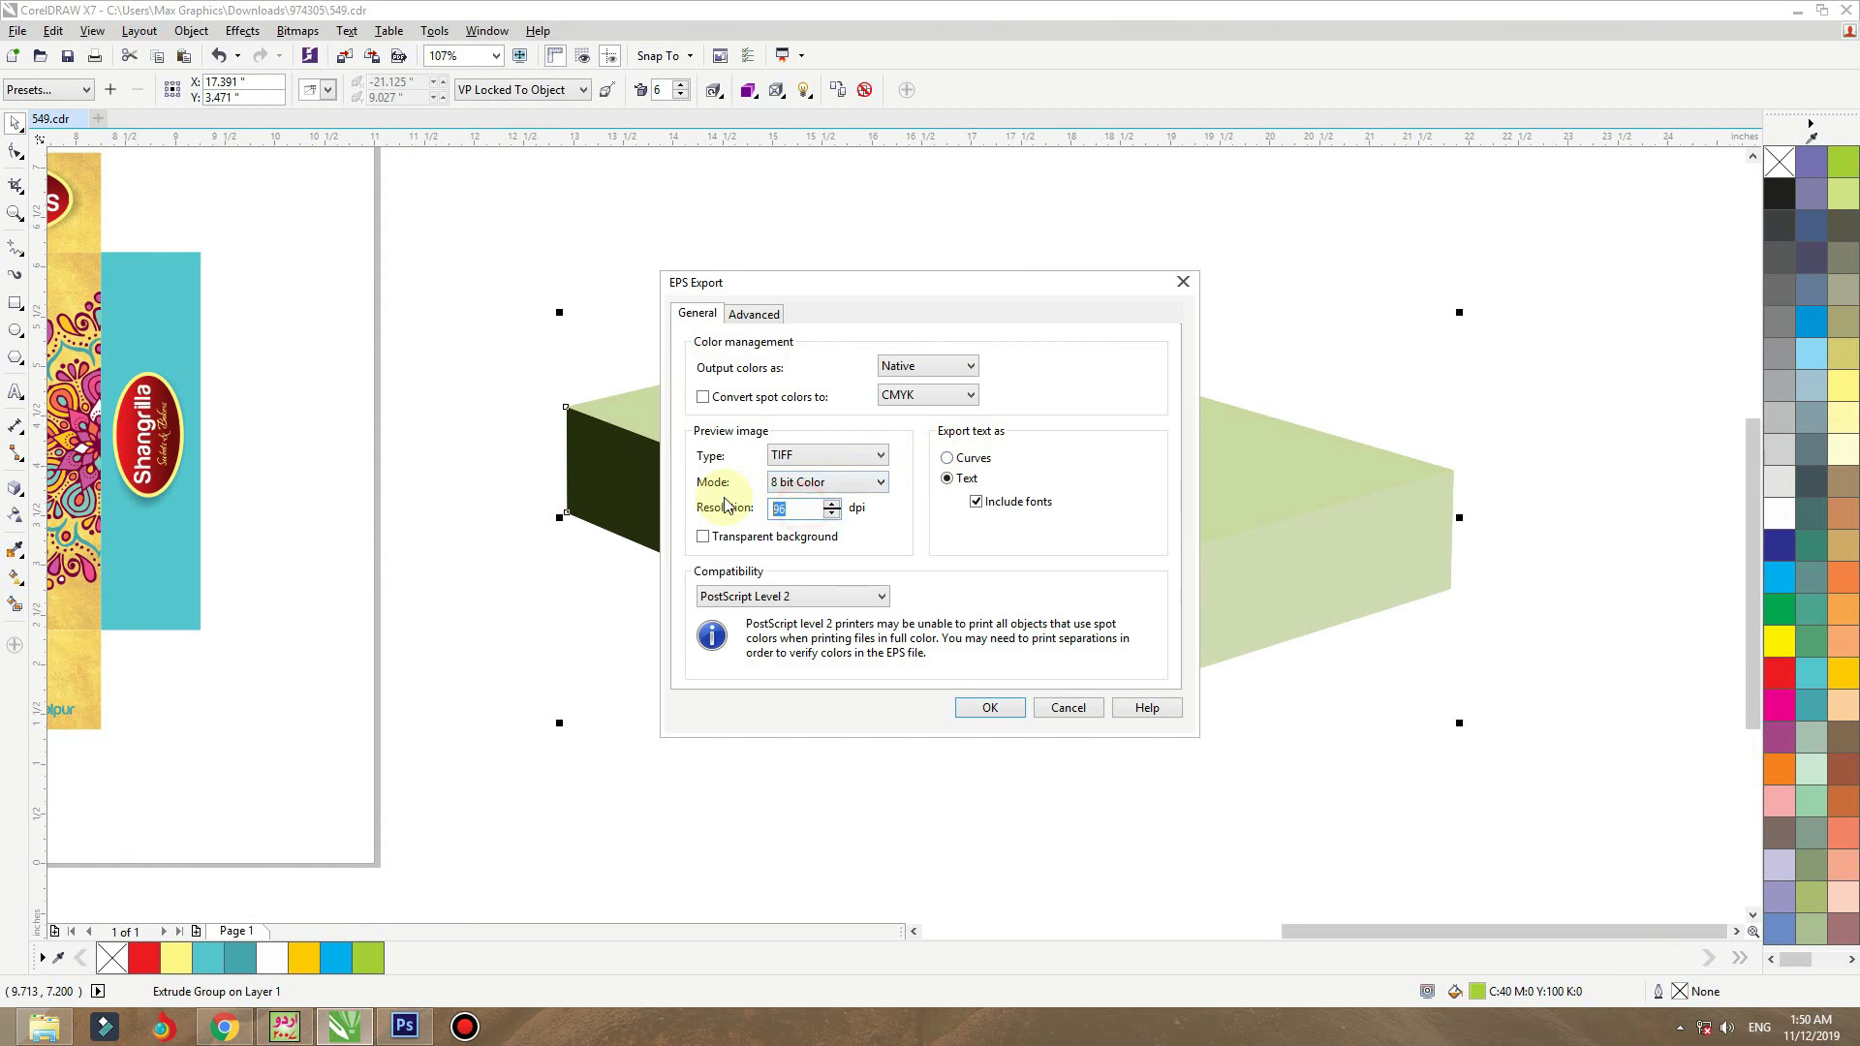
text(200)
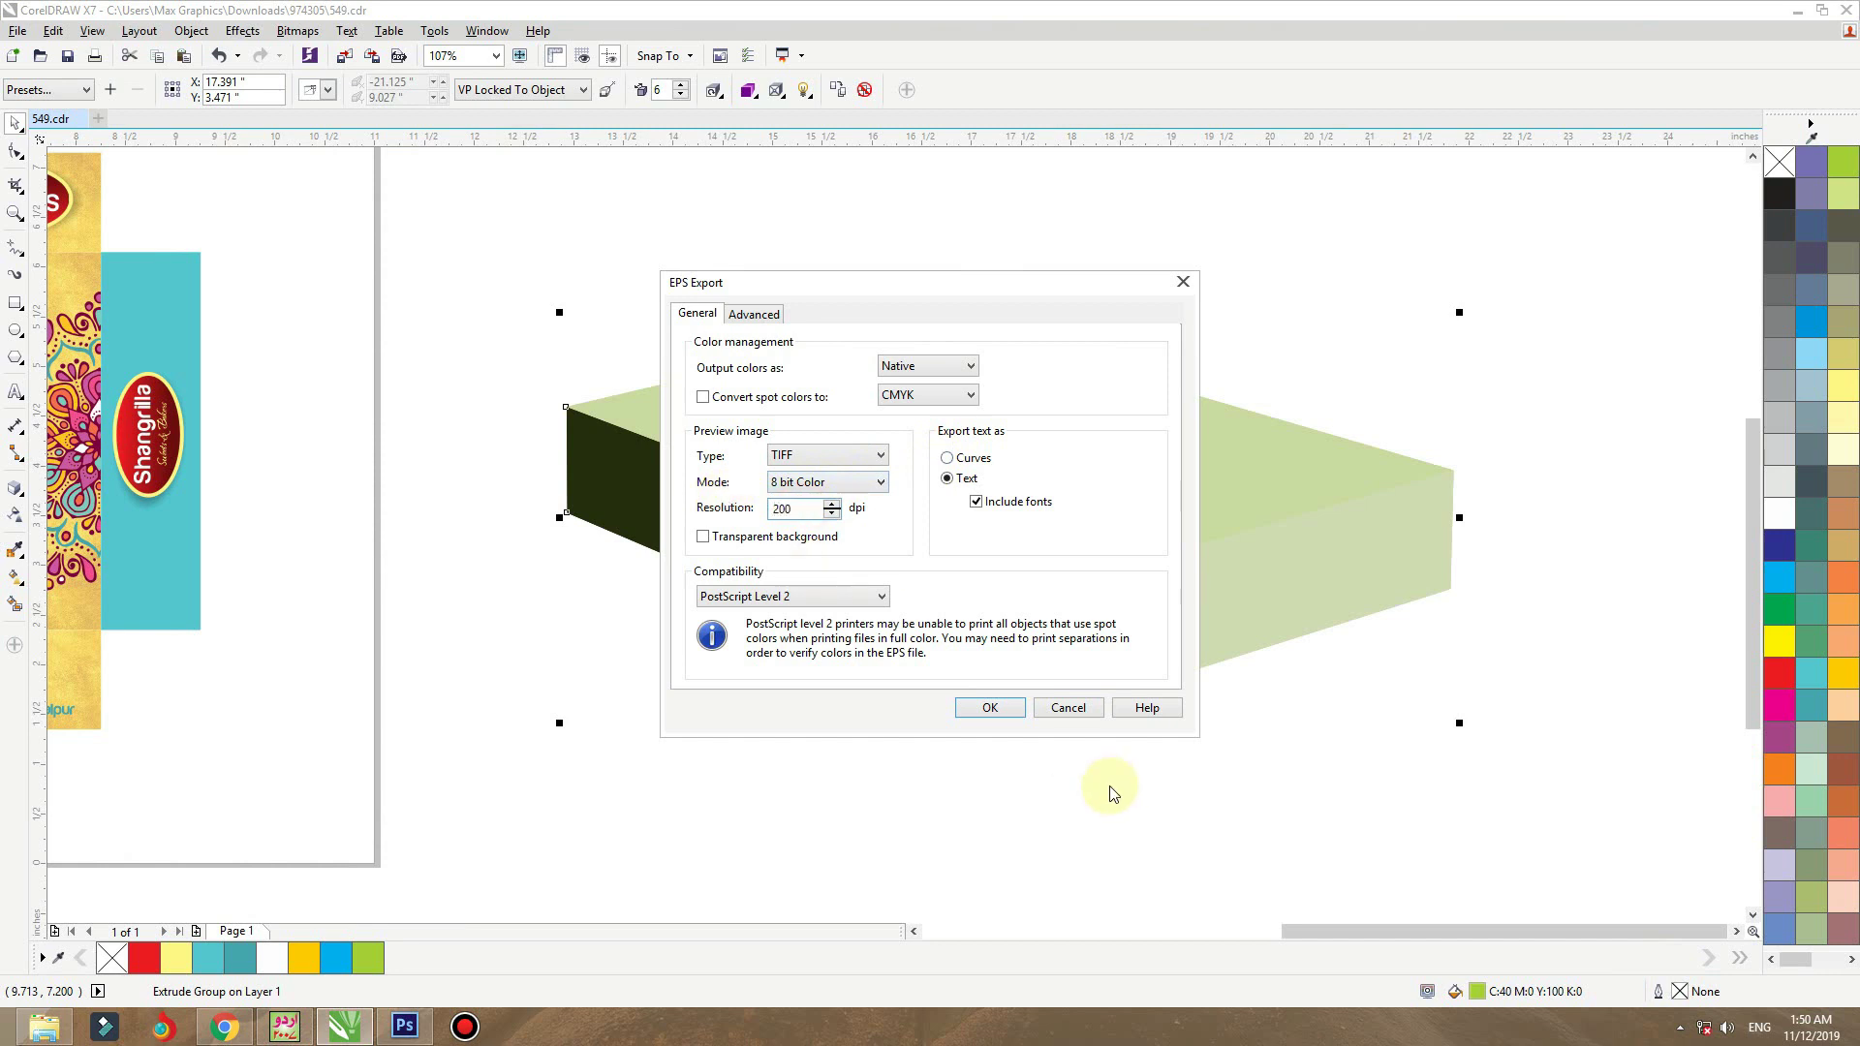
click(989, 707)
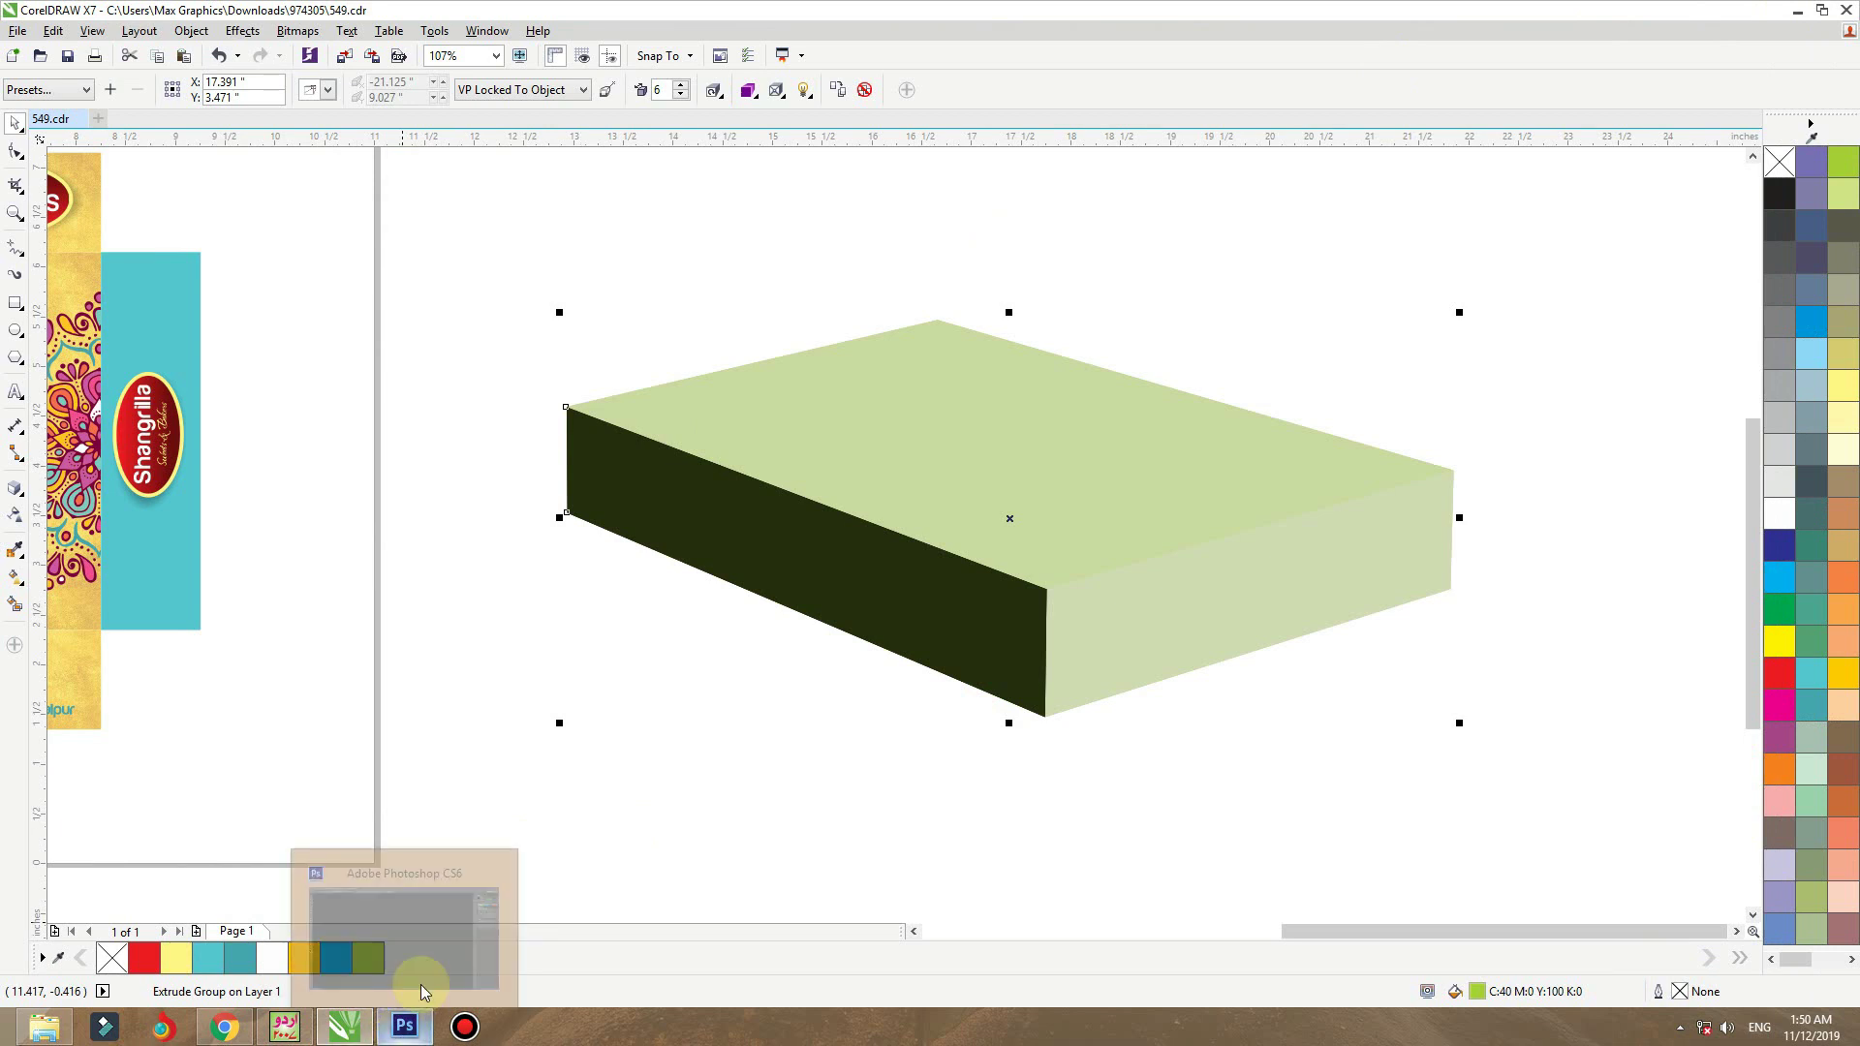
- Select the whole flat box layout on the page and export it to the Desktop as a JPG named Box design
click(614, 710)
scroll(667, 482, down, 3)
drag(664, 411, 51, 804)
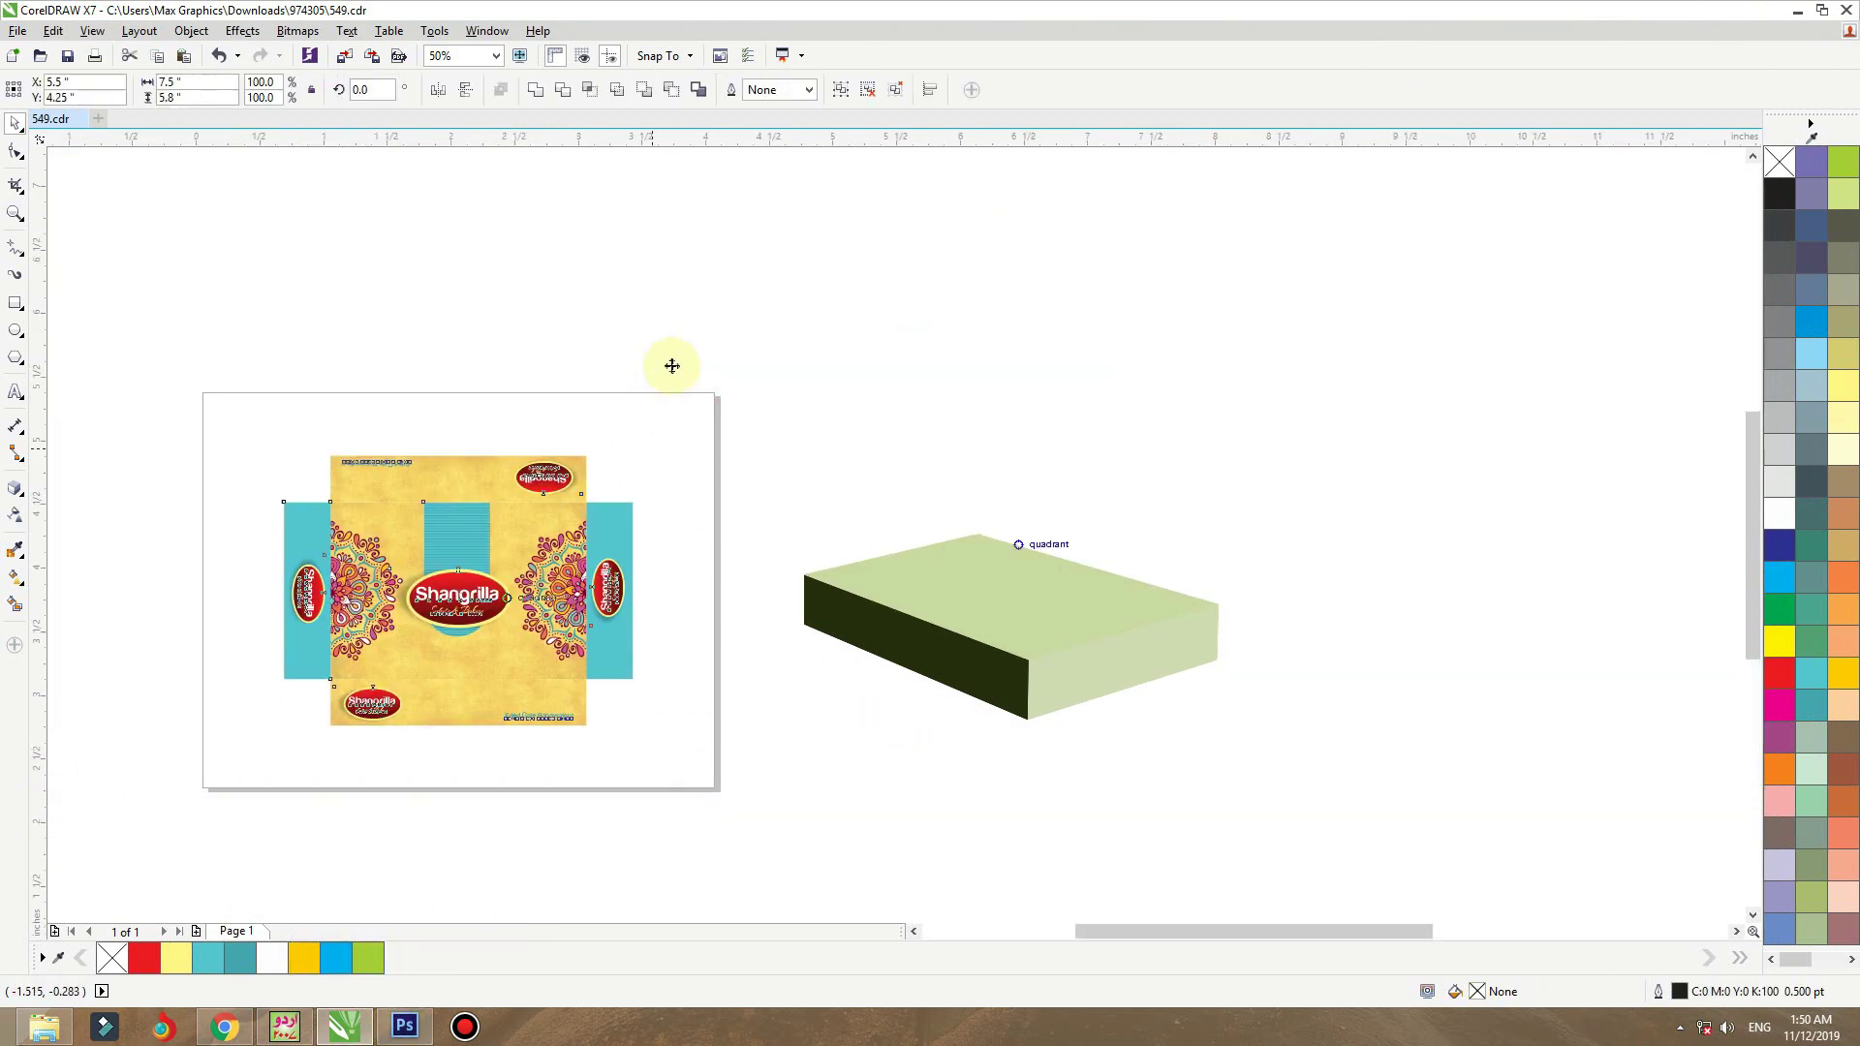
key(shift+F2)
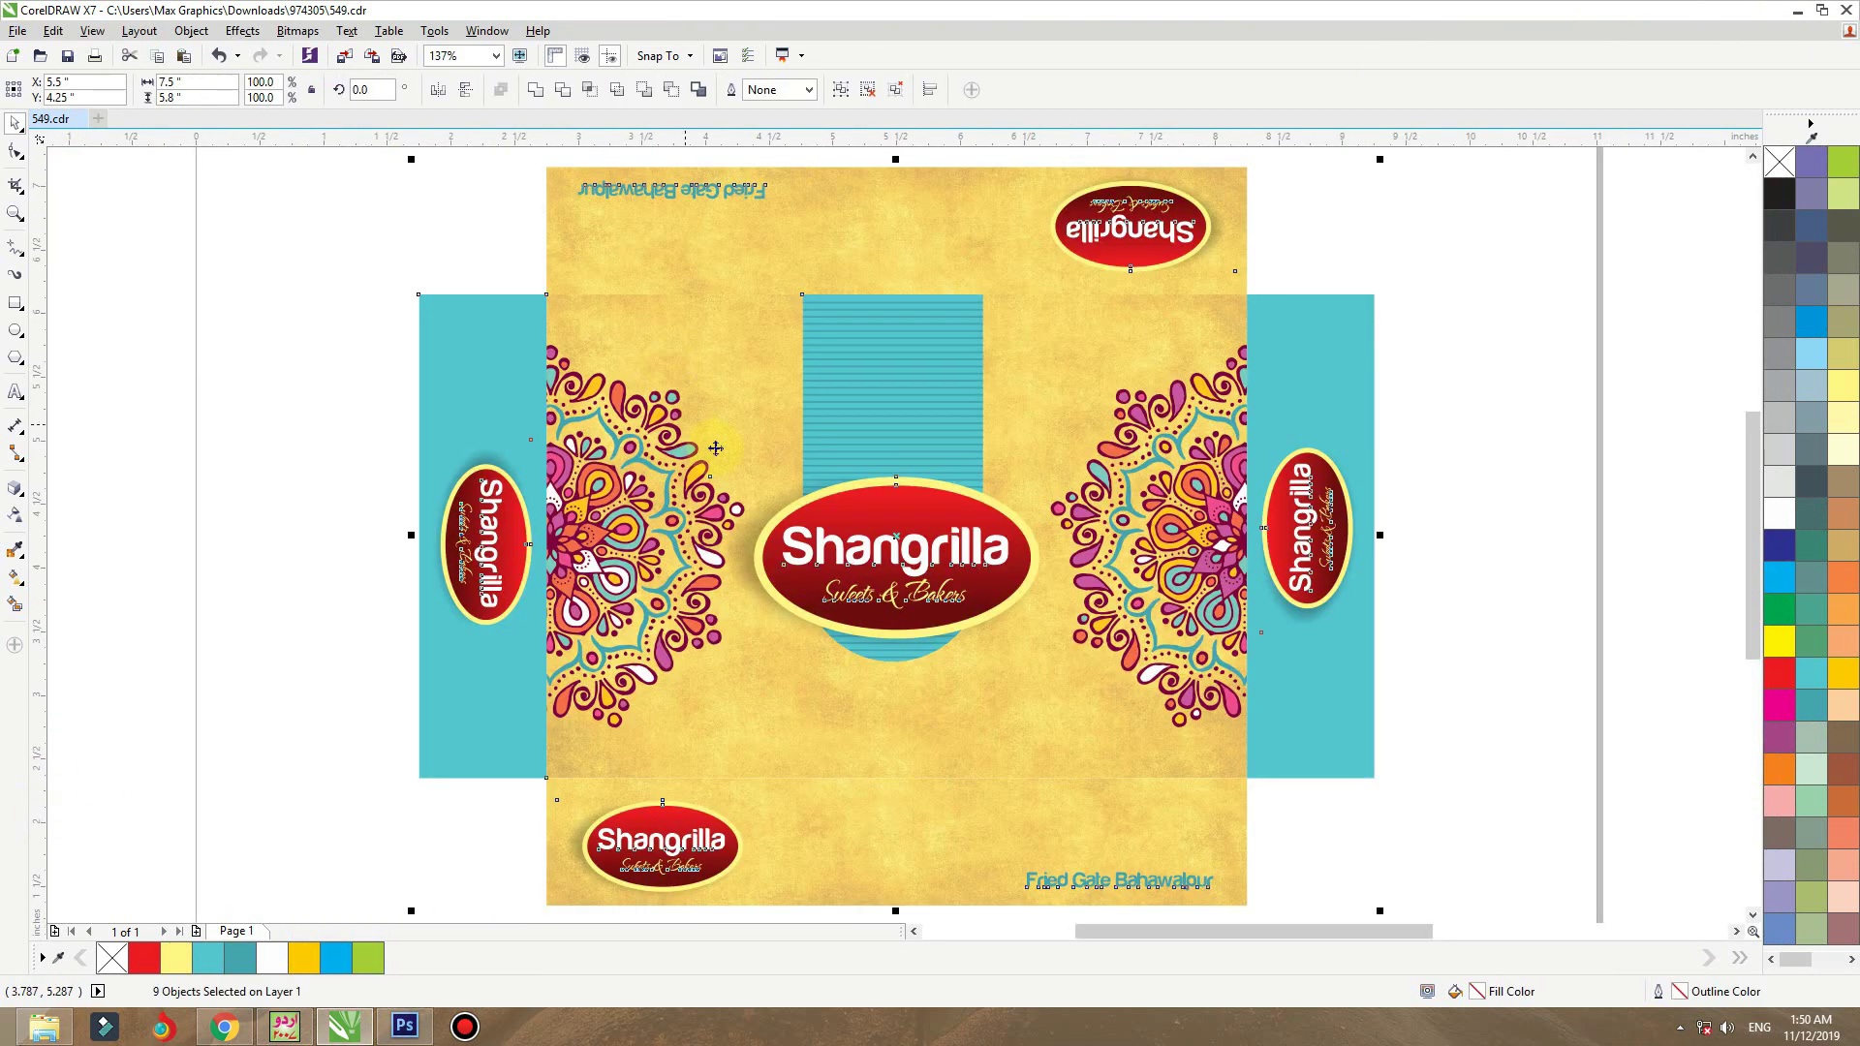
click(372, 56)
click(330, 861)
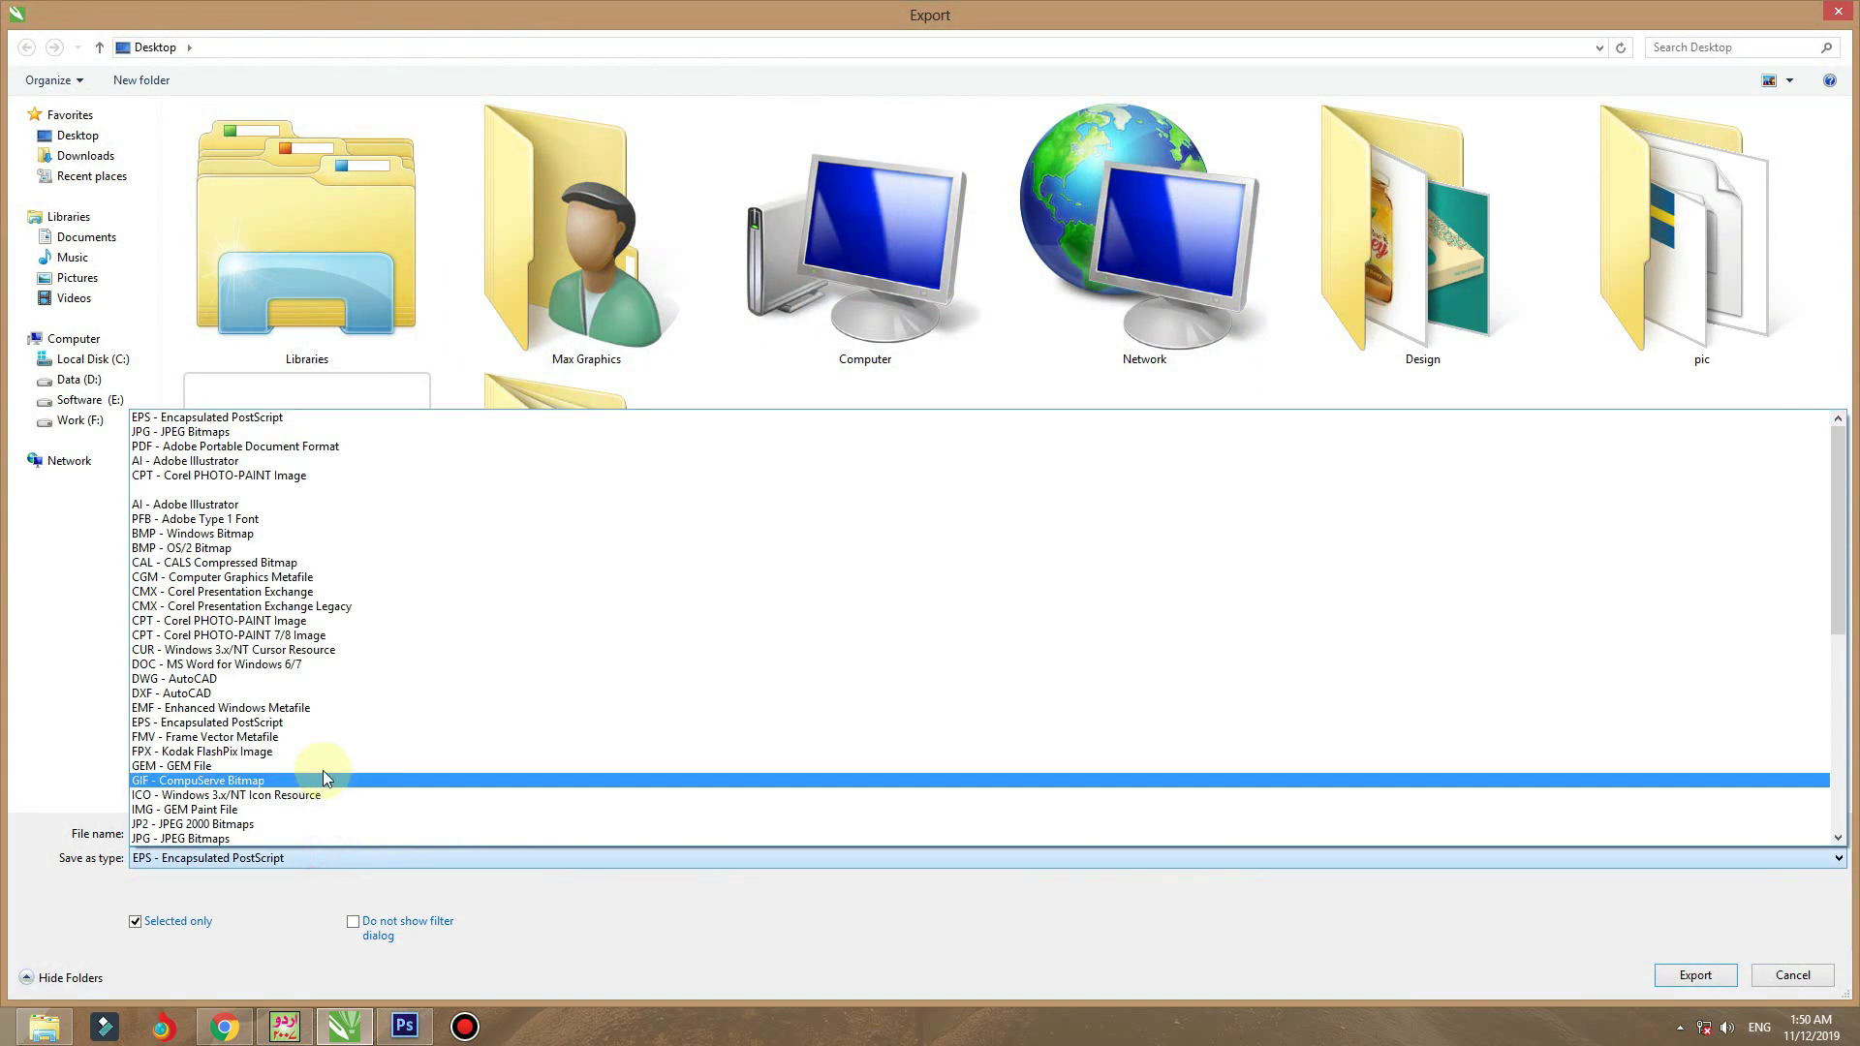
scroll(322, 770, down, 3)
click(323, 772)
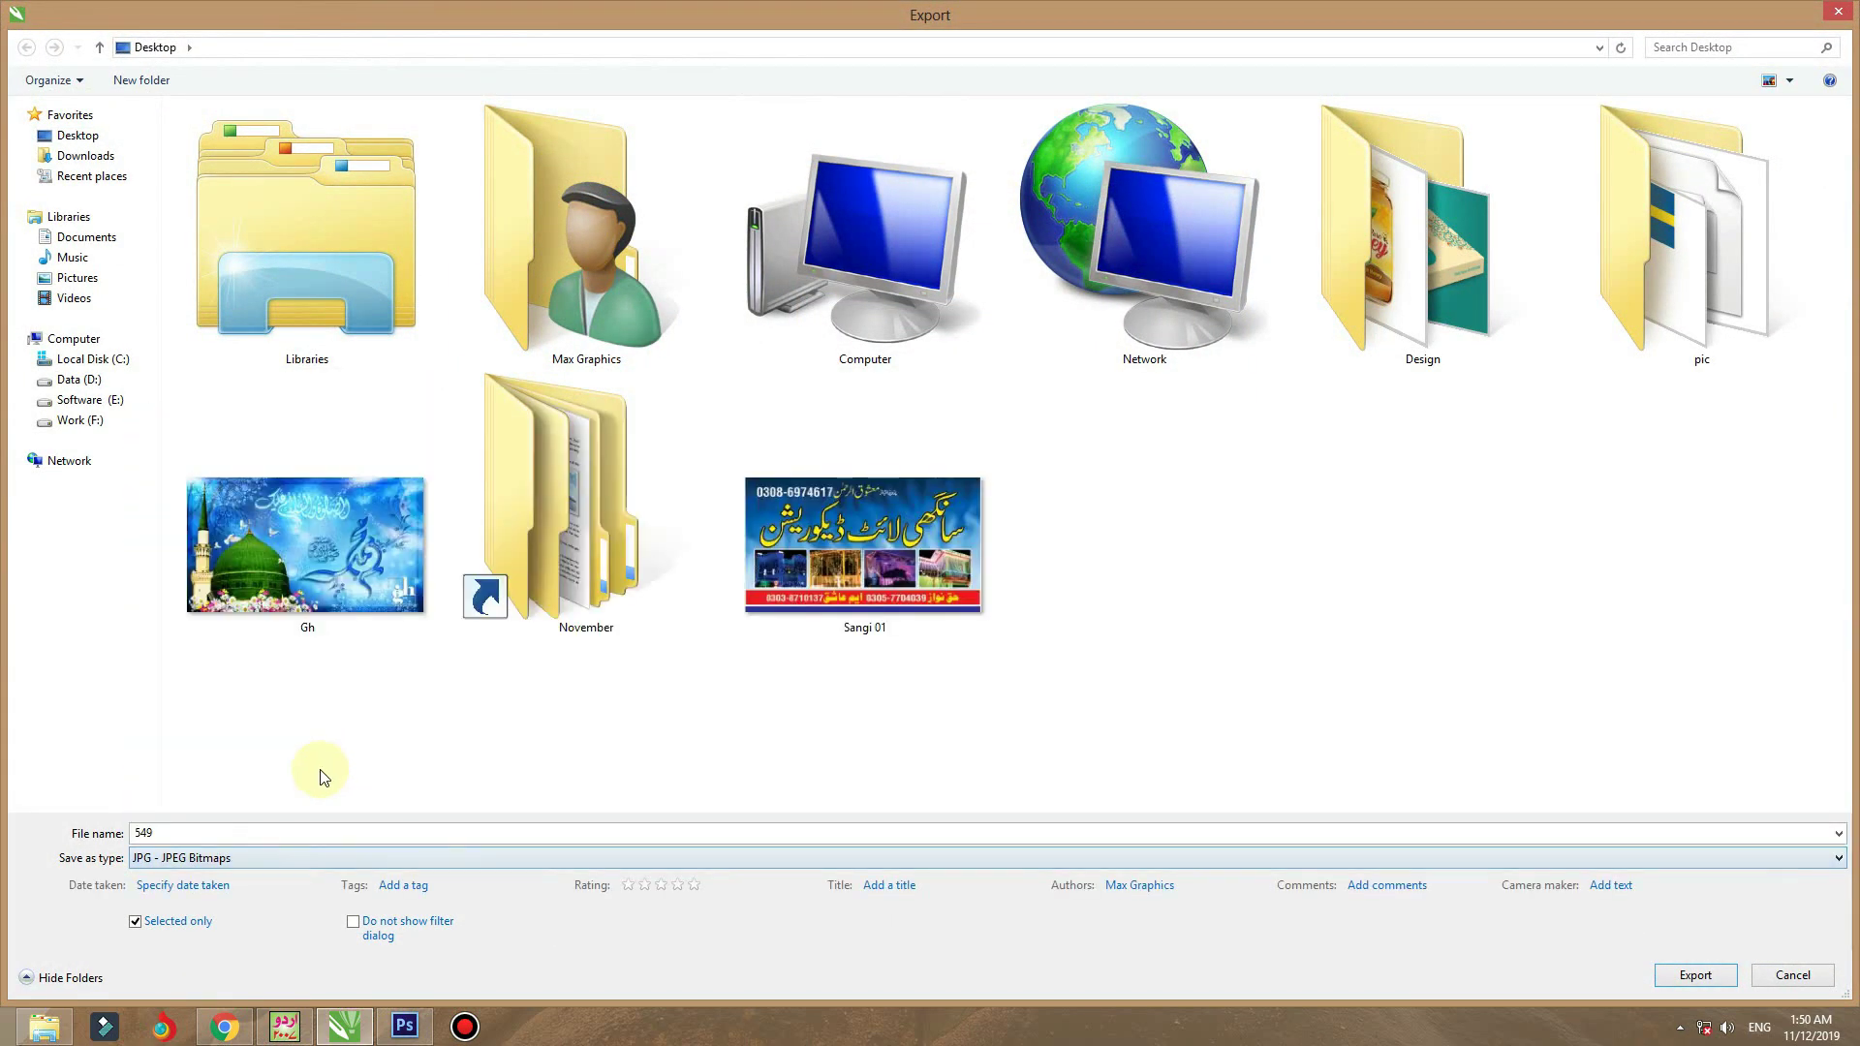
double_click(236, 831)
text(Box design)
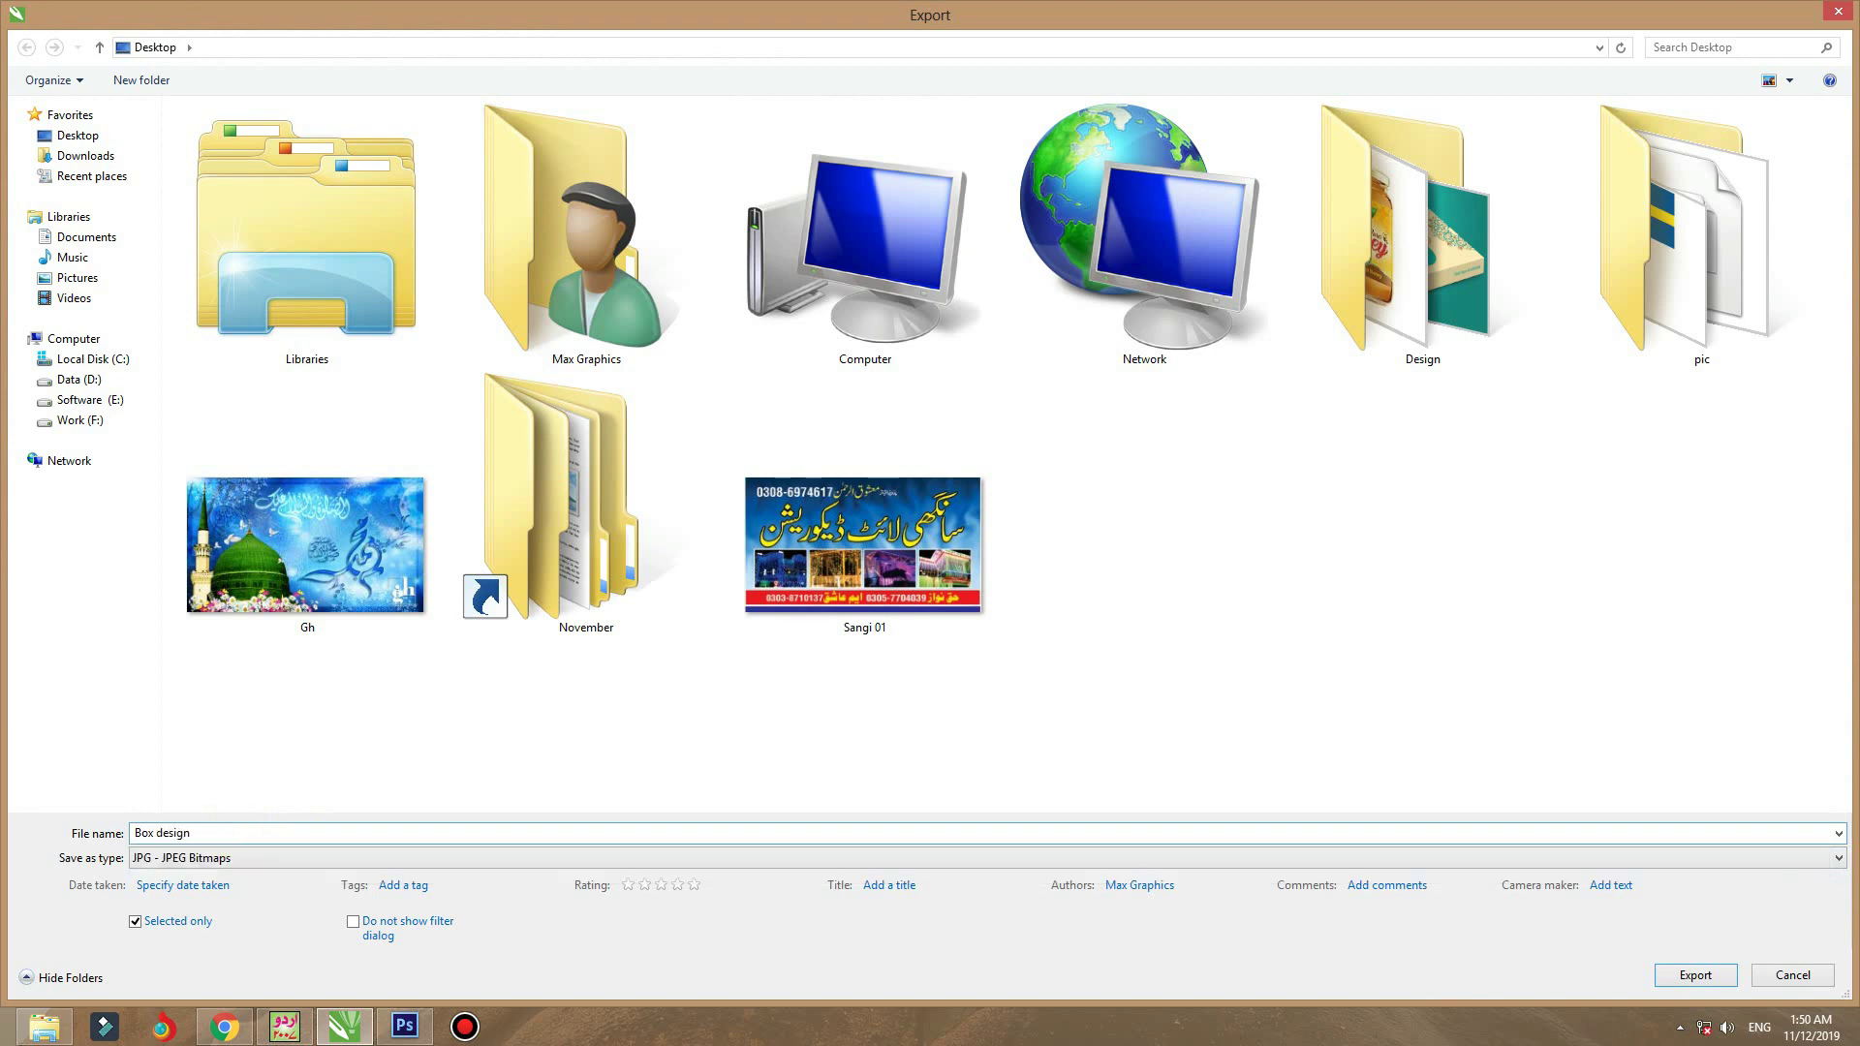
key(Return)
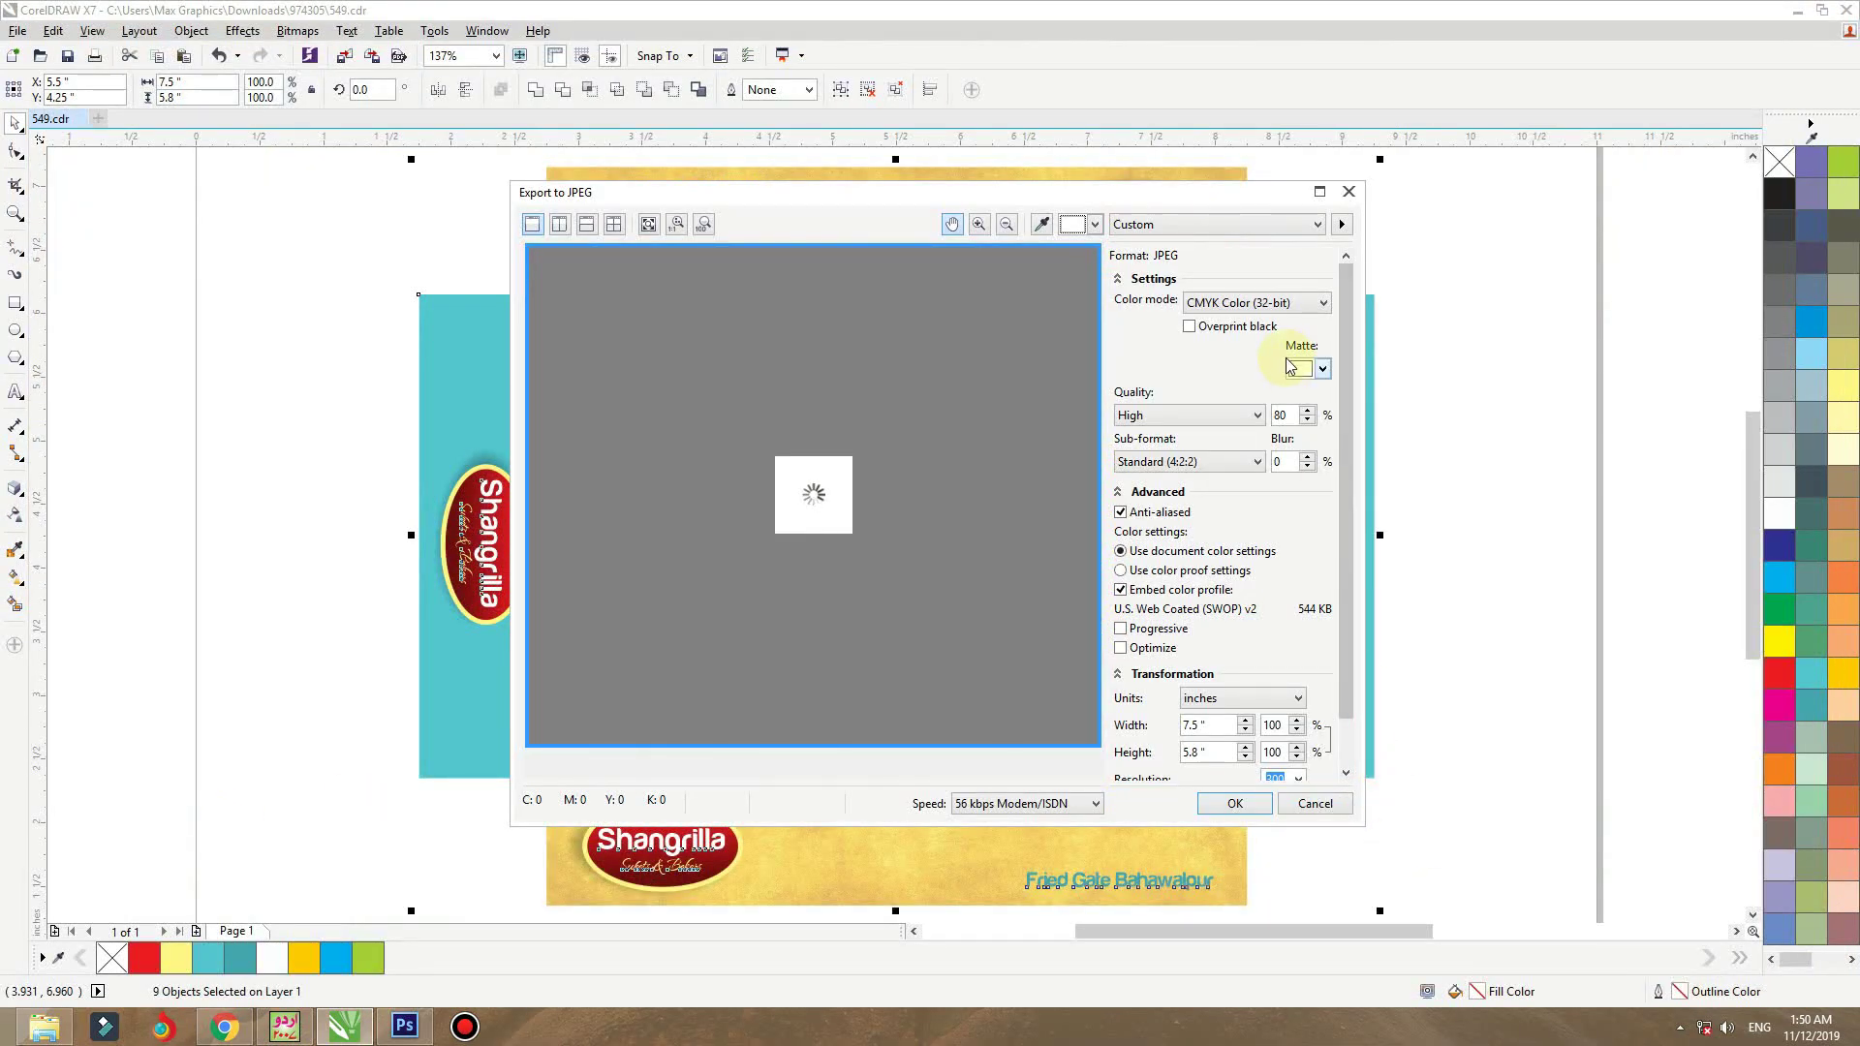
- Set the JPEG color mode to RGB Color (24-bit) and complete the export of the flat layout
click(1291, 306)
click(1277, 321)
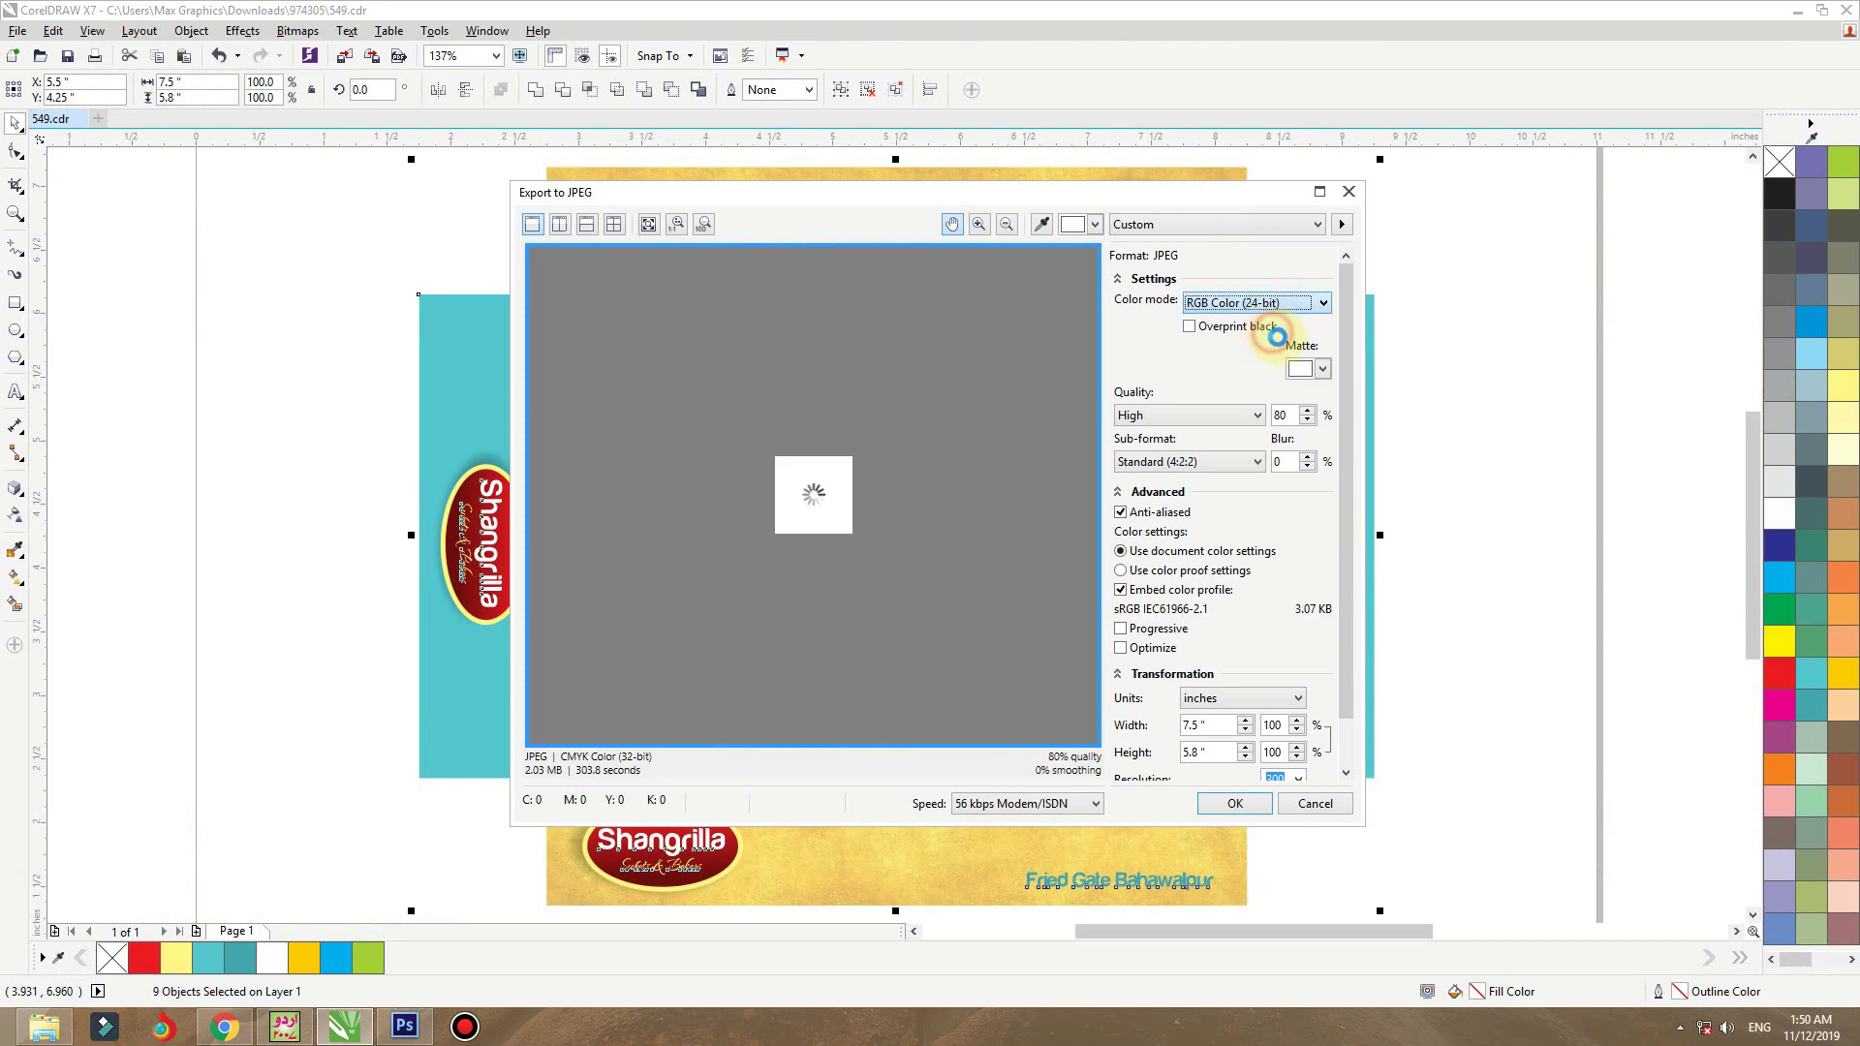
drag(1346, 458, 1344, 528)
click(1275, 727)
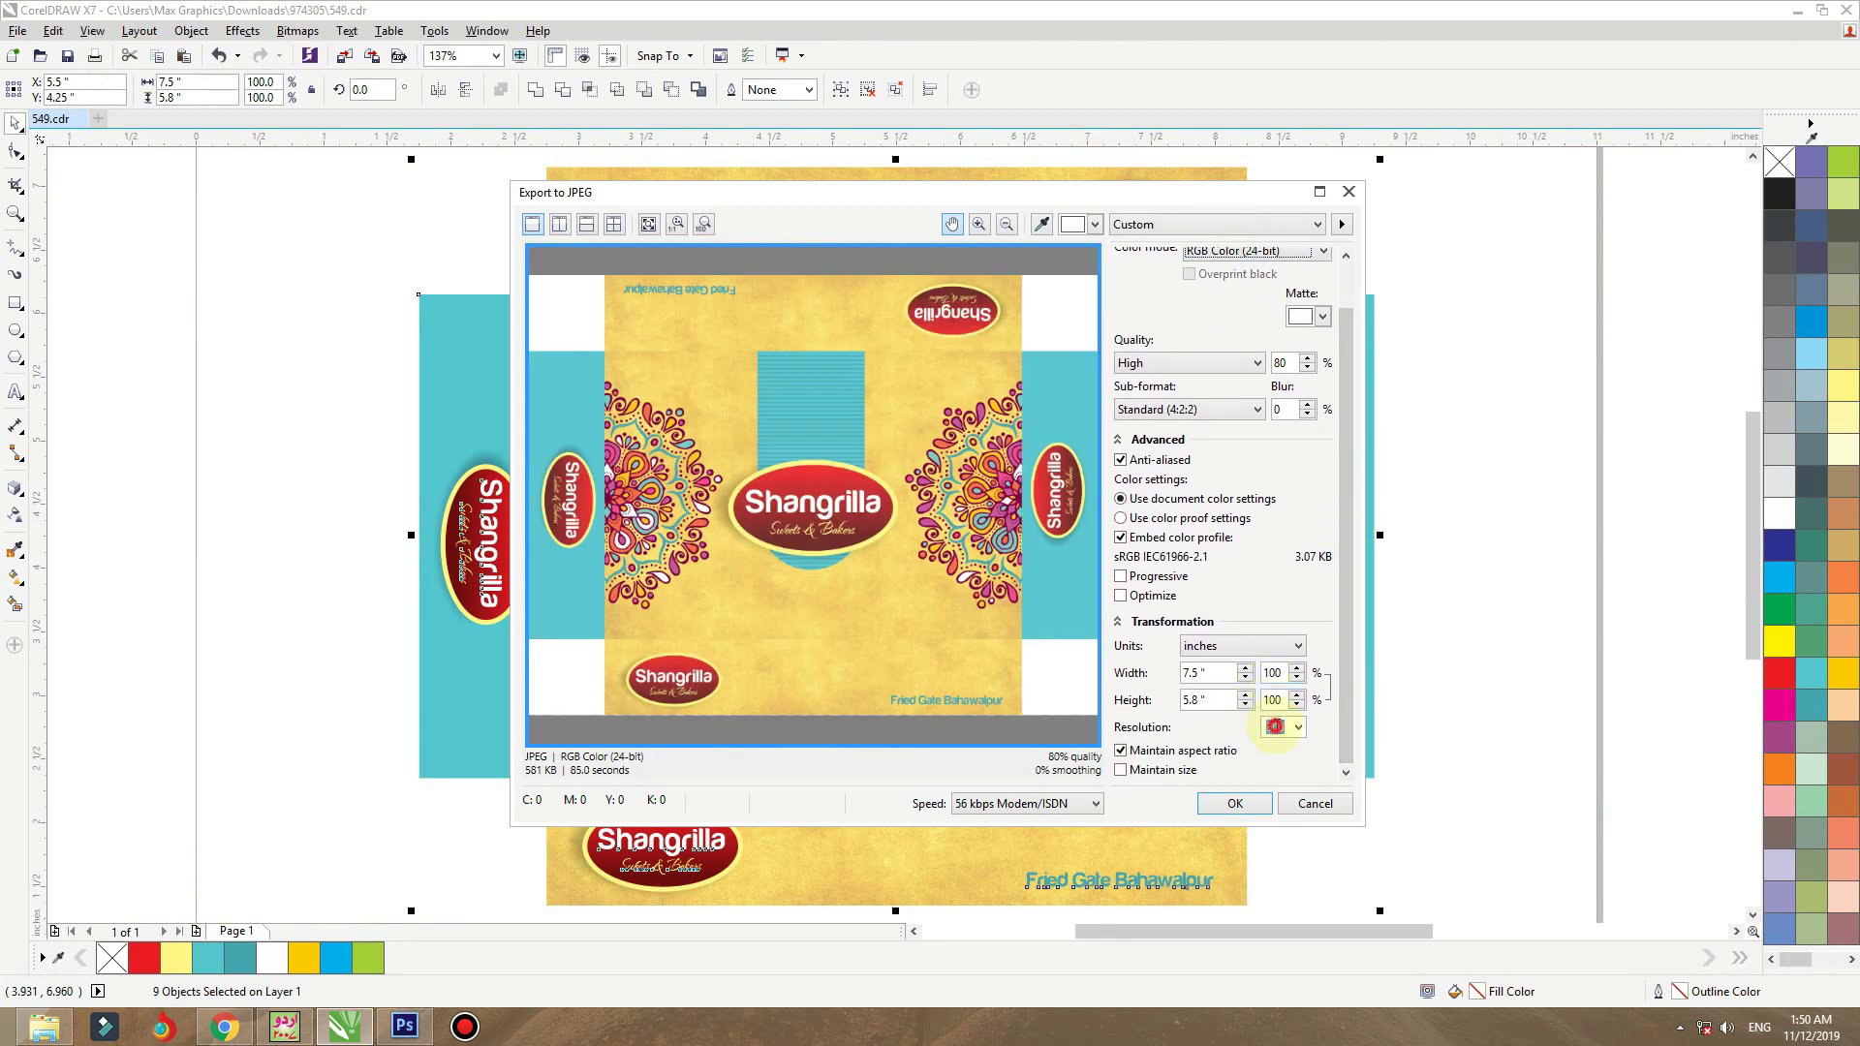
key(Return)
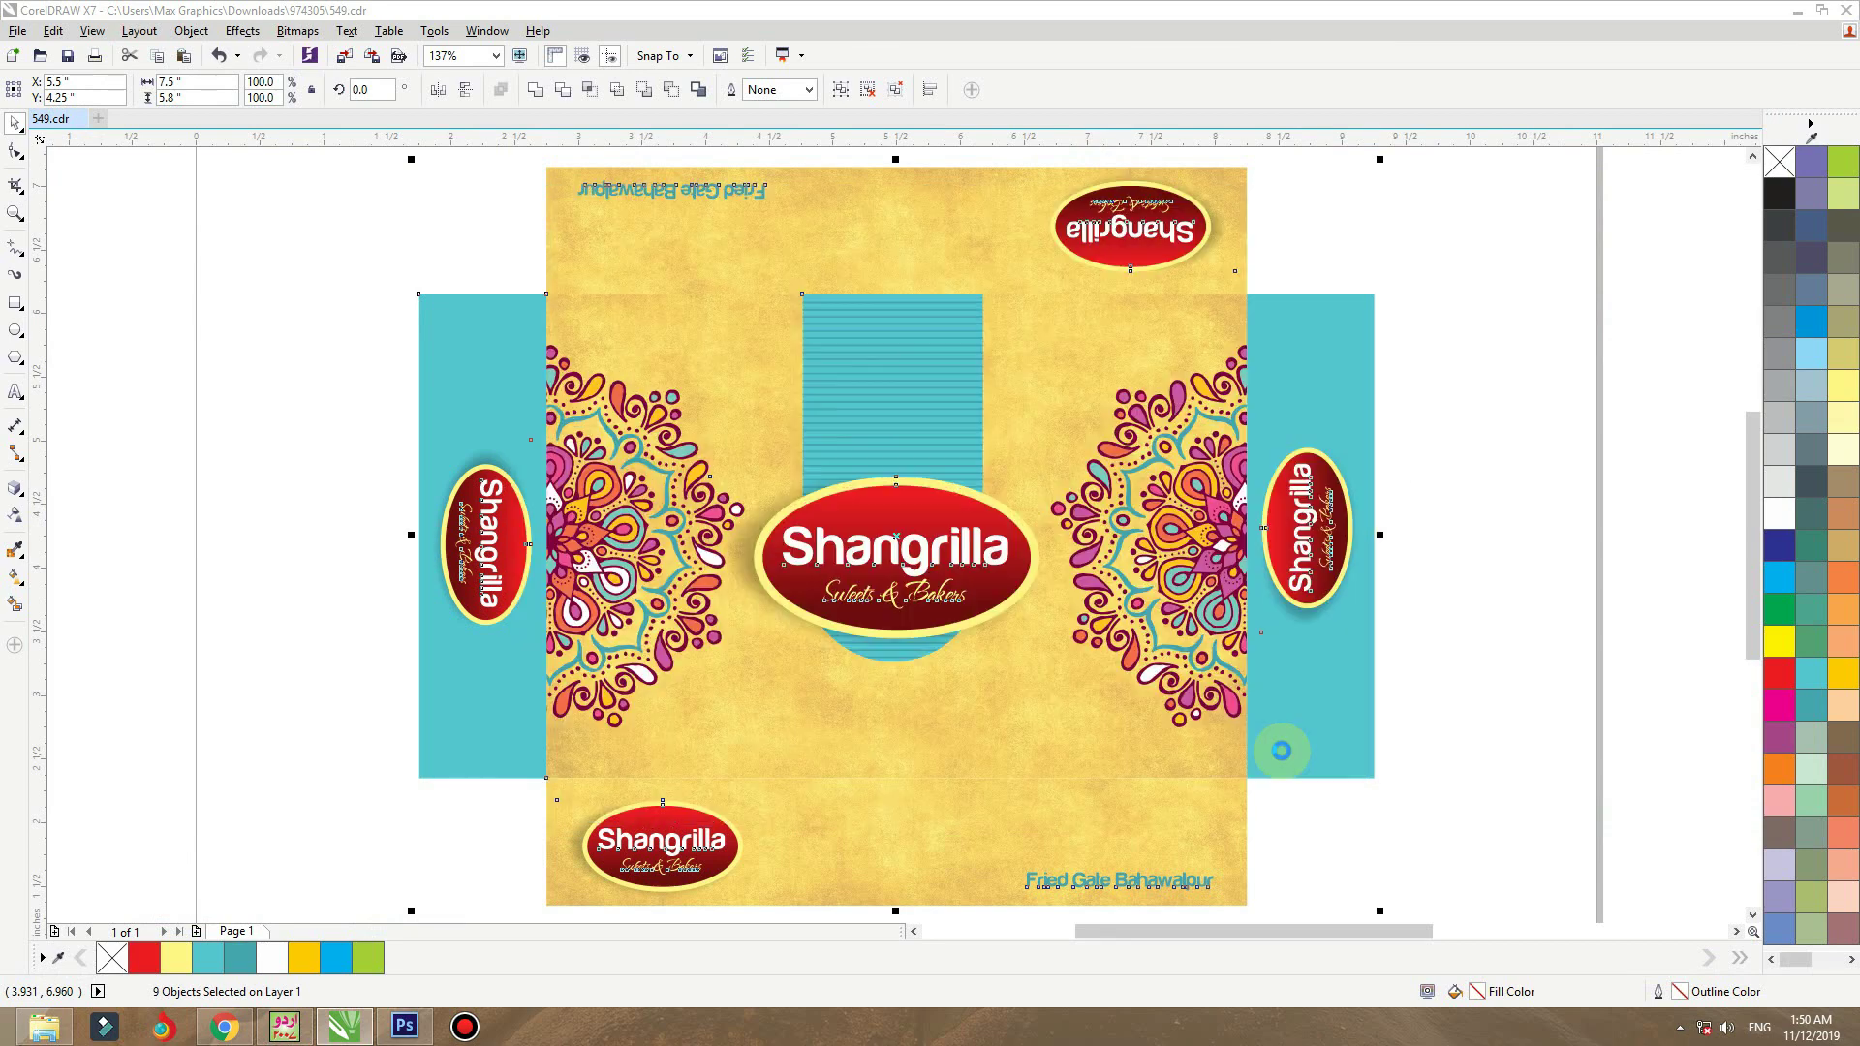
- Switch to Photoshop and open the box EPS file from the Desktop, rasterized at 200 pixels/inch
mouse_move(1799, 9)
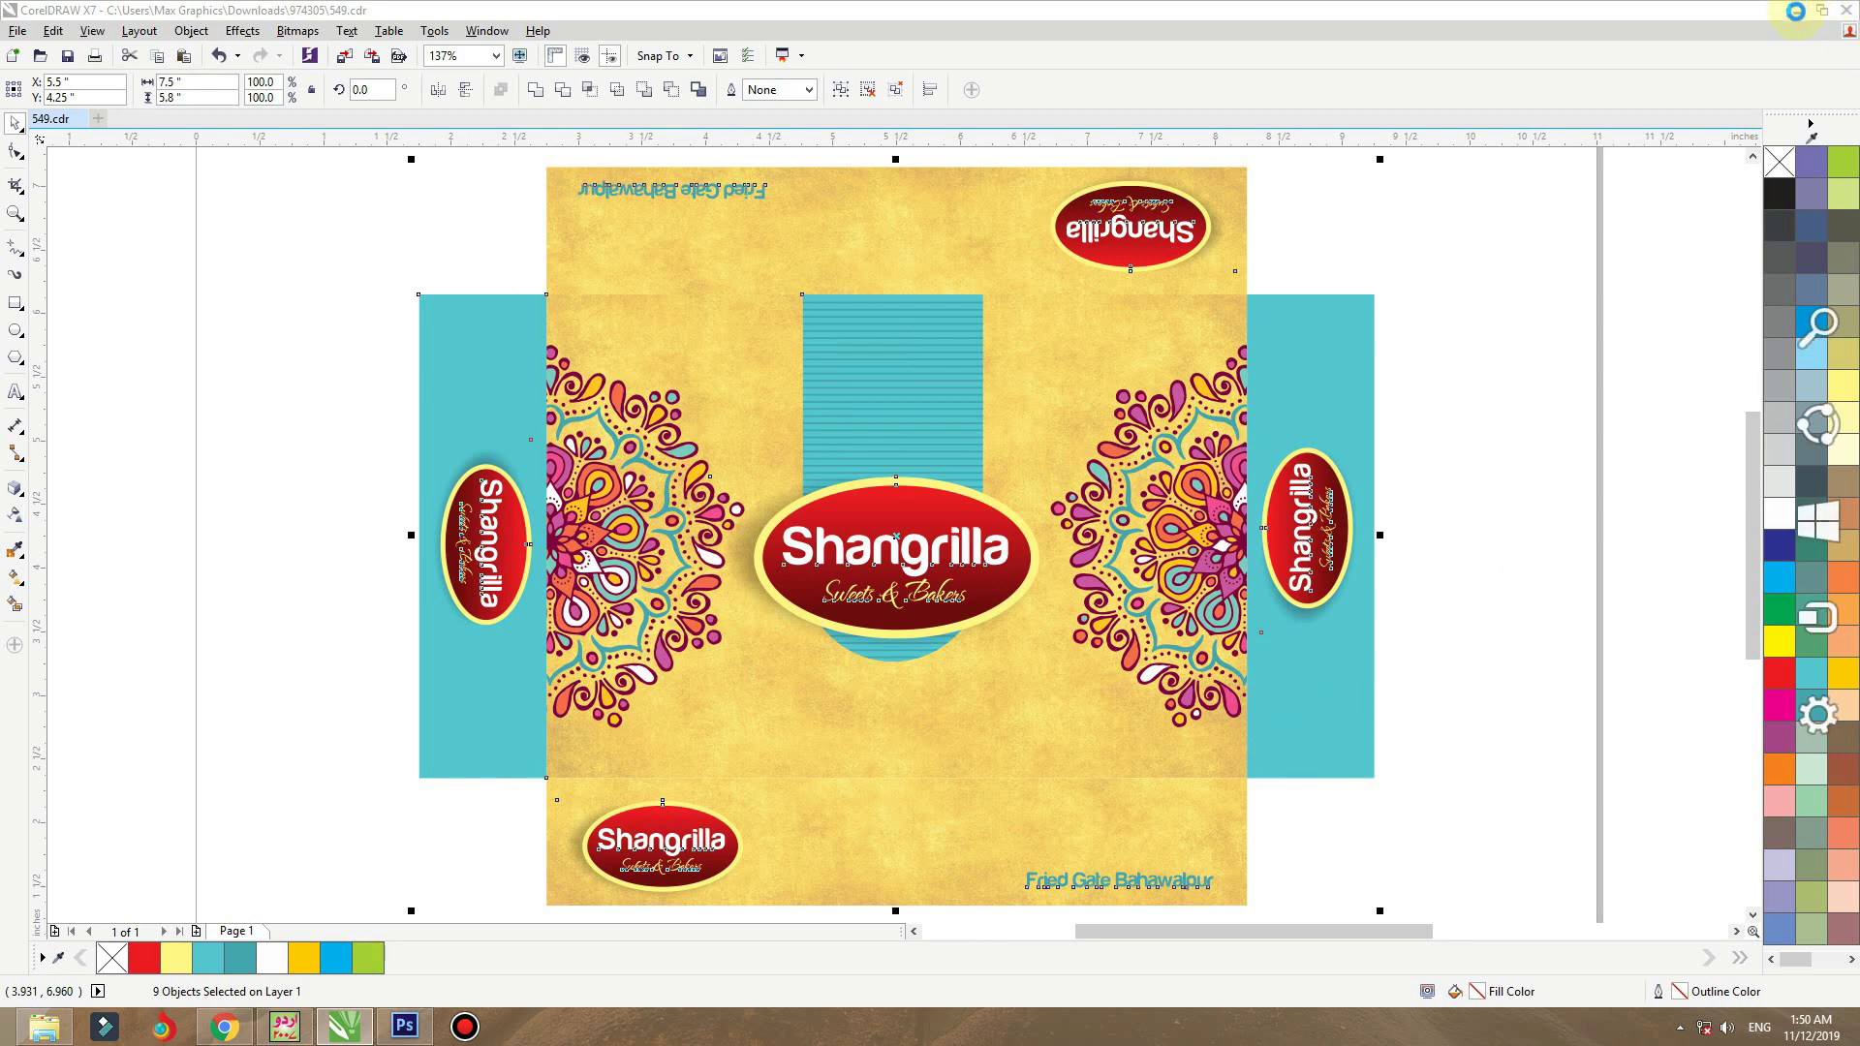
click(1797, 14)
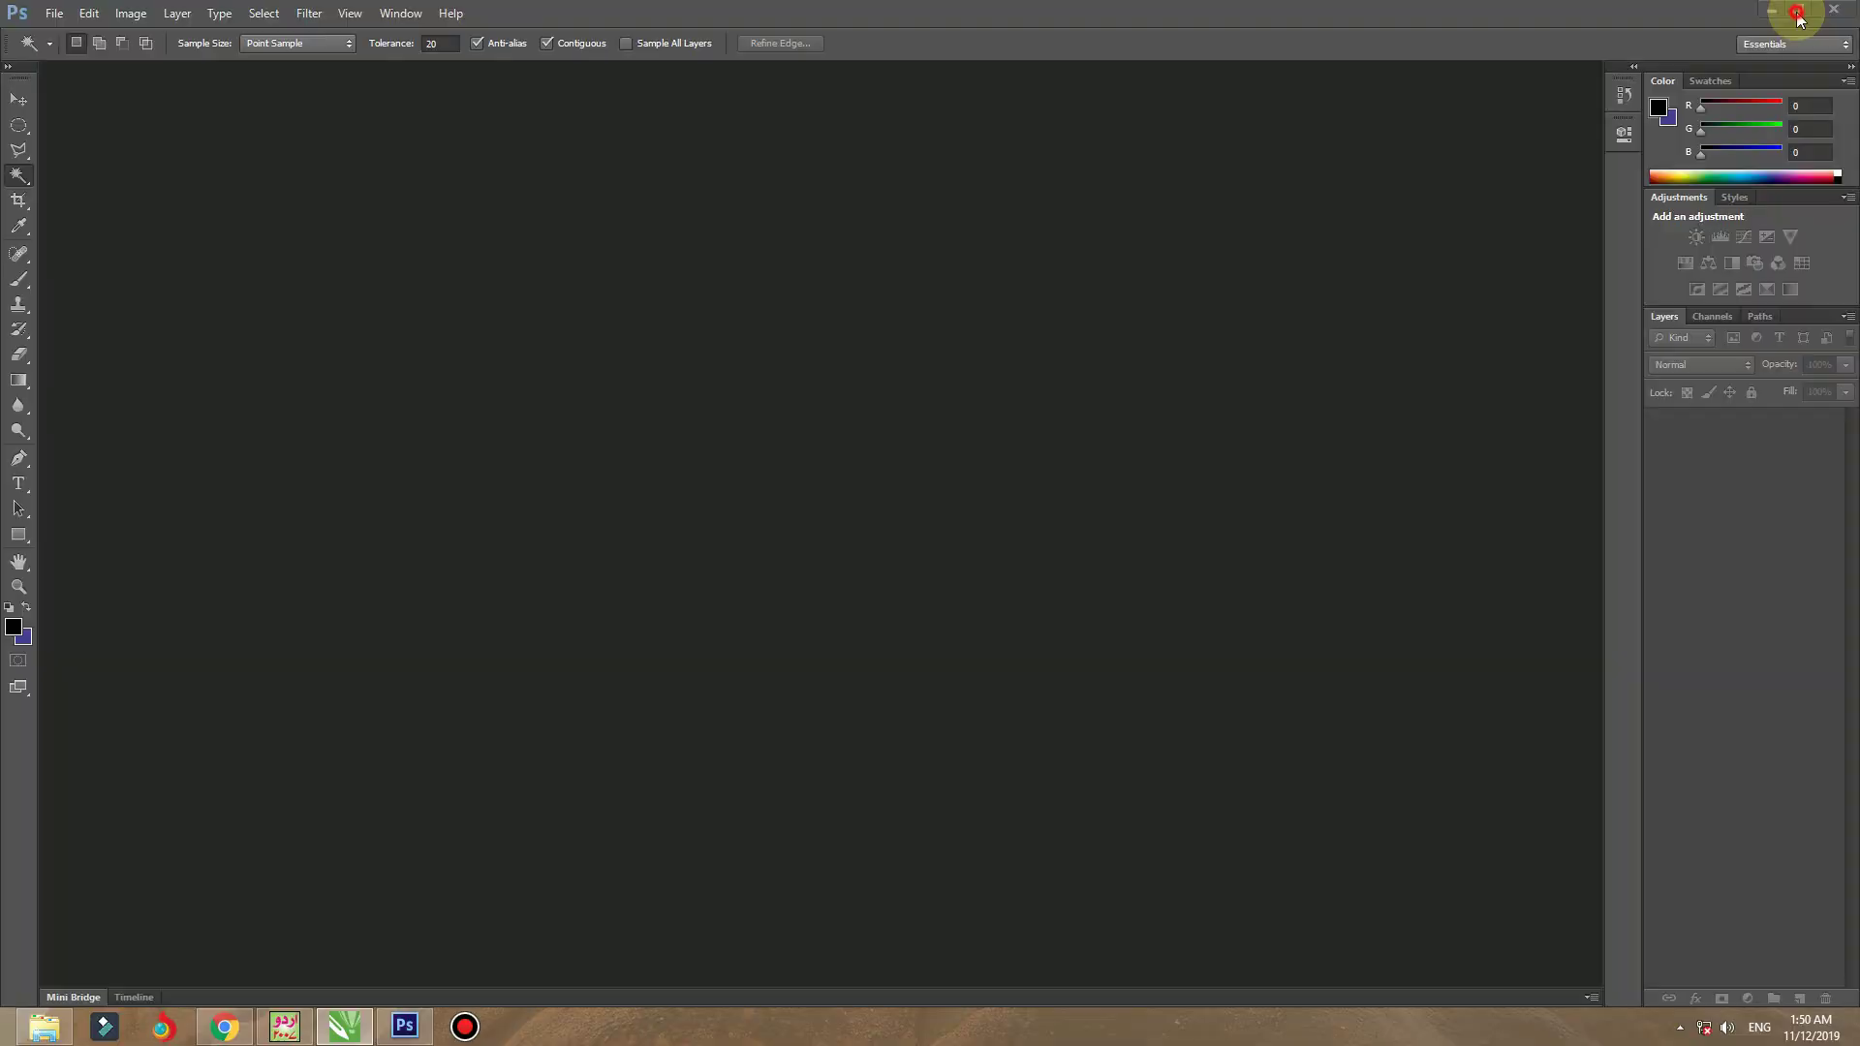
double_click(1029, 426)
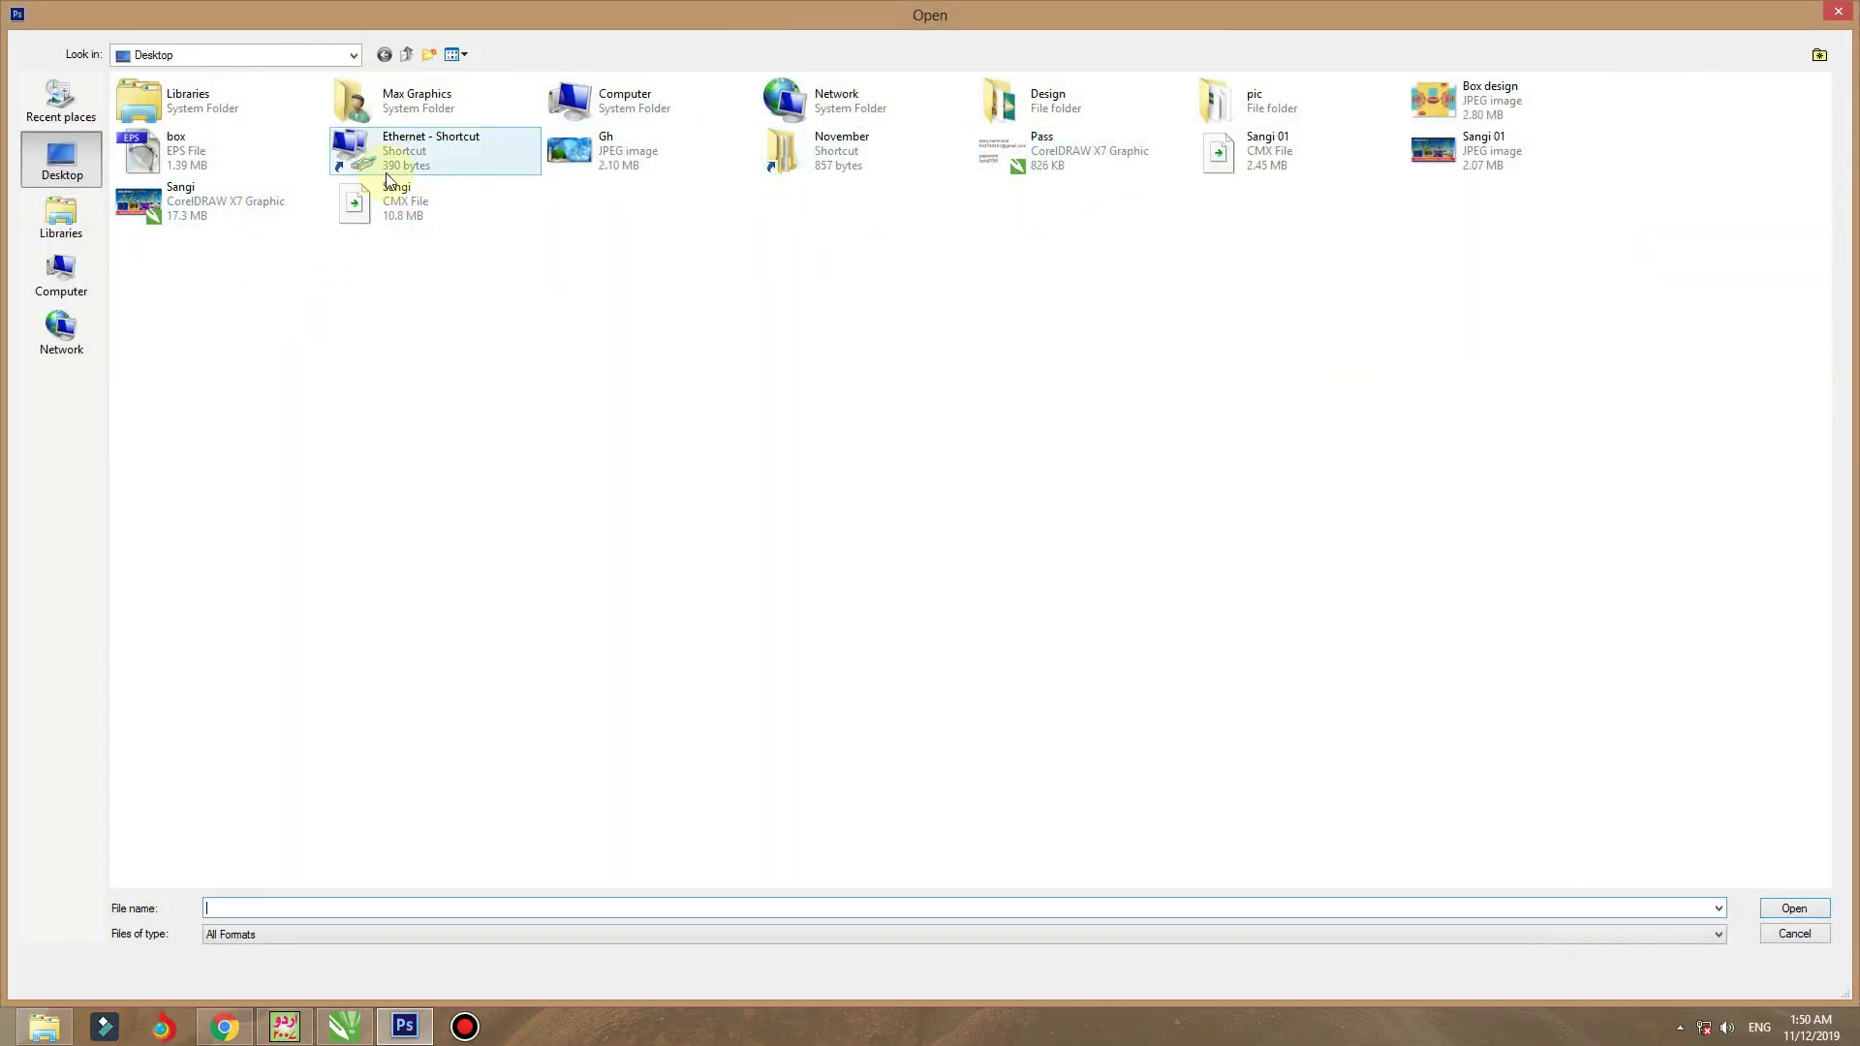
double_click(238, 161)
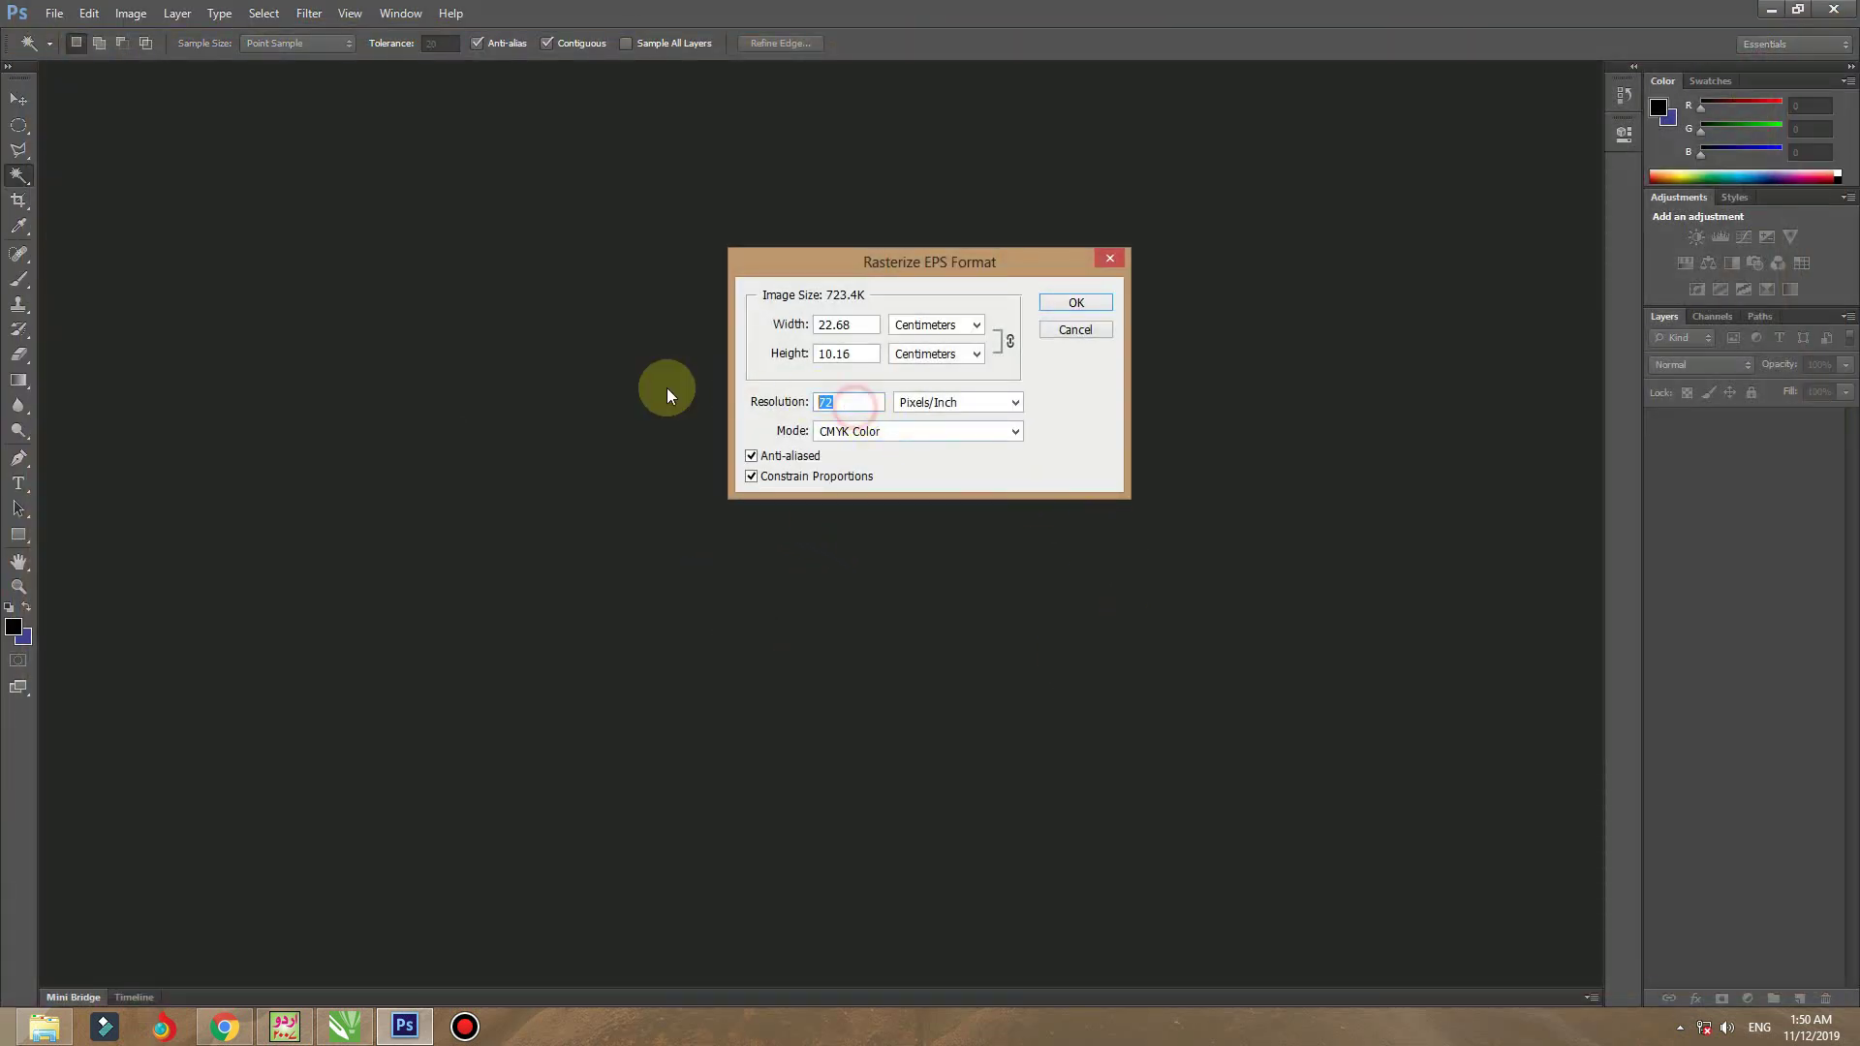
text(200)
key(Return)
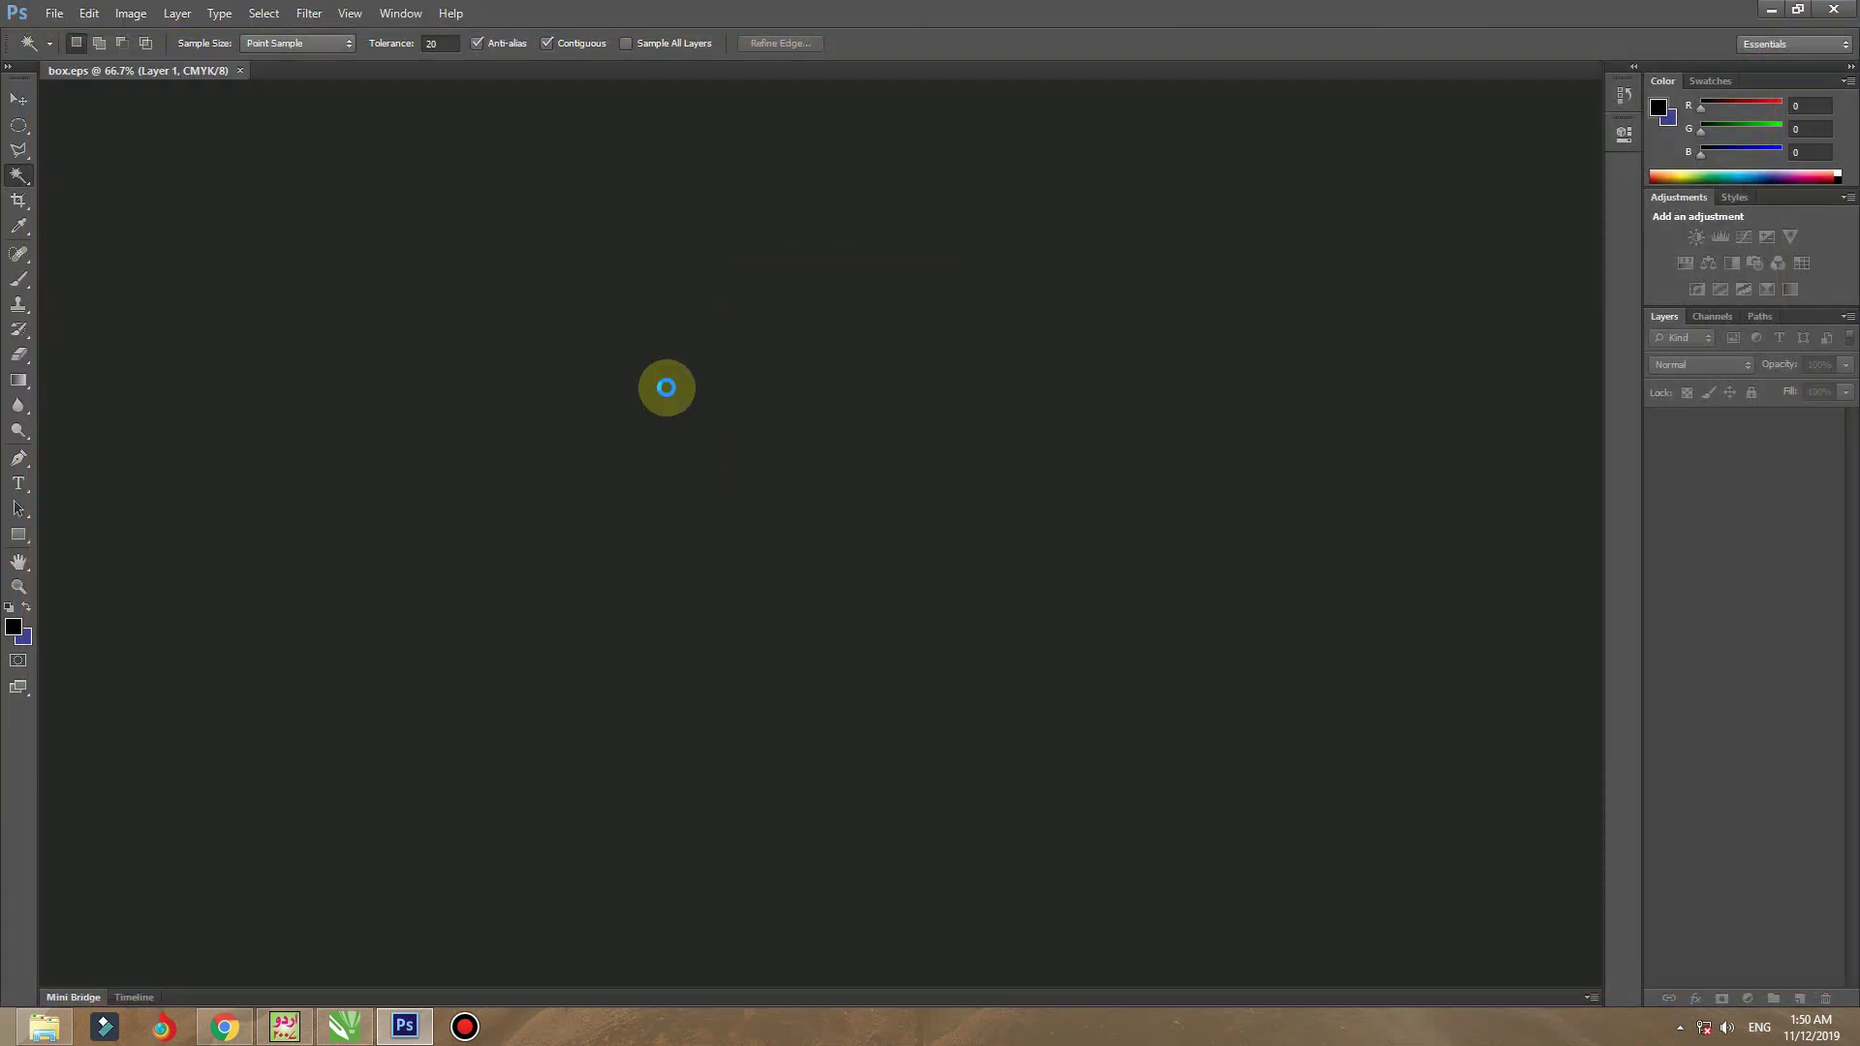
- Enlarge the canvas with the Crop tool to leave transparent space on all sides of the box
click(19, 99)
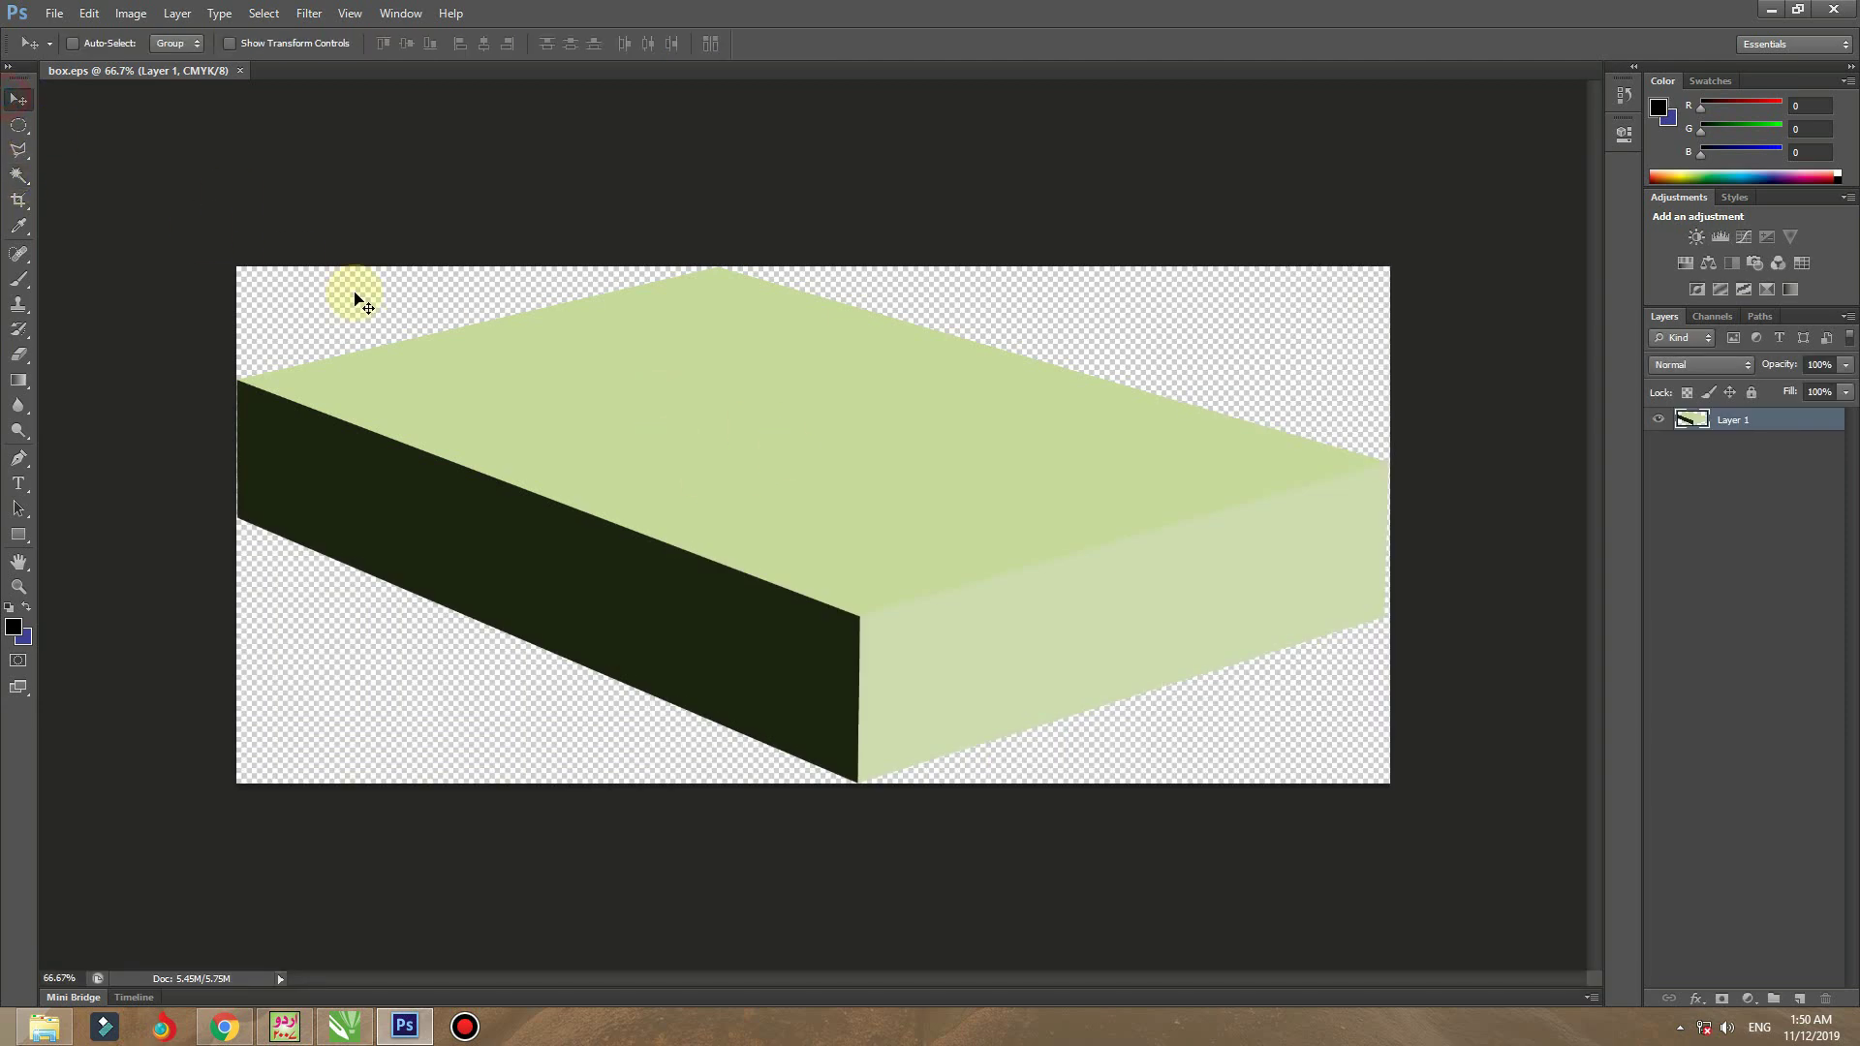
key(ctrl+minus)
click(18, 200)
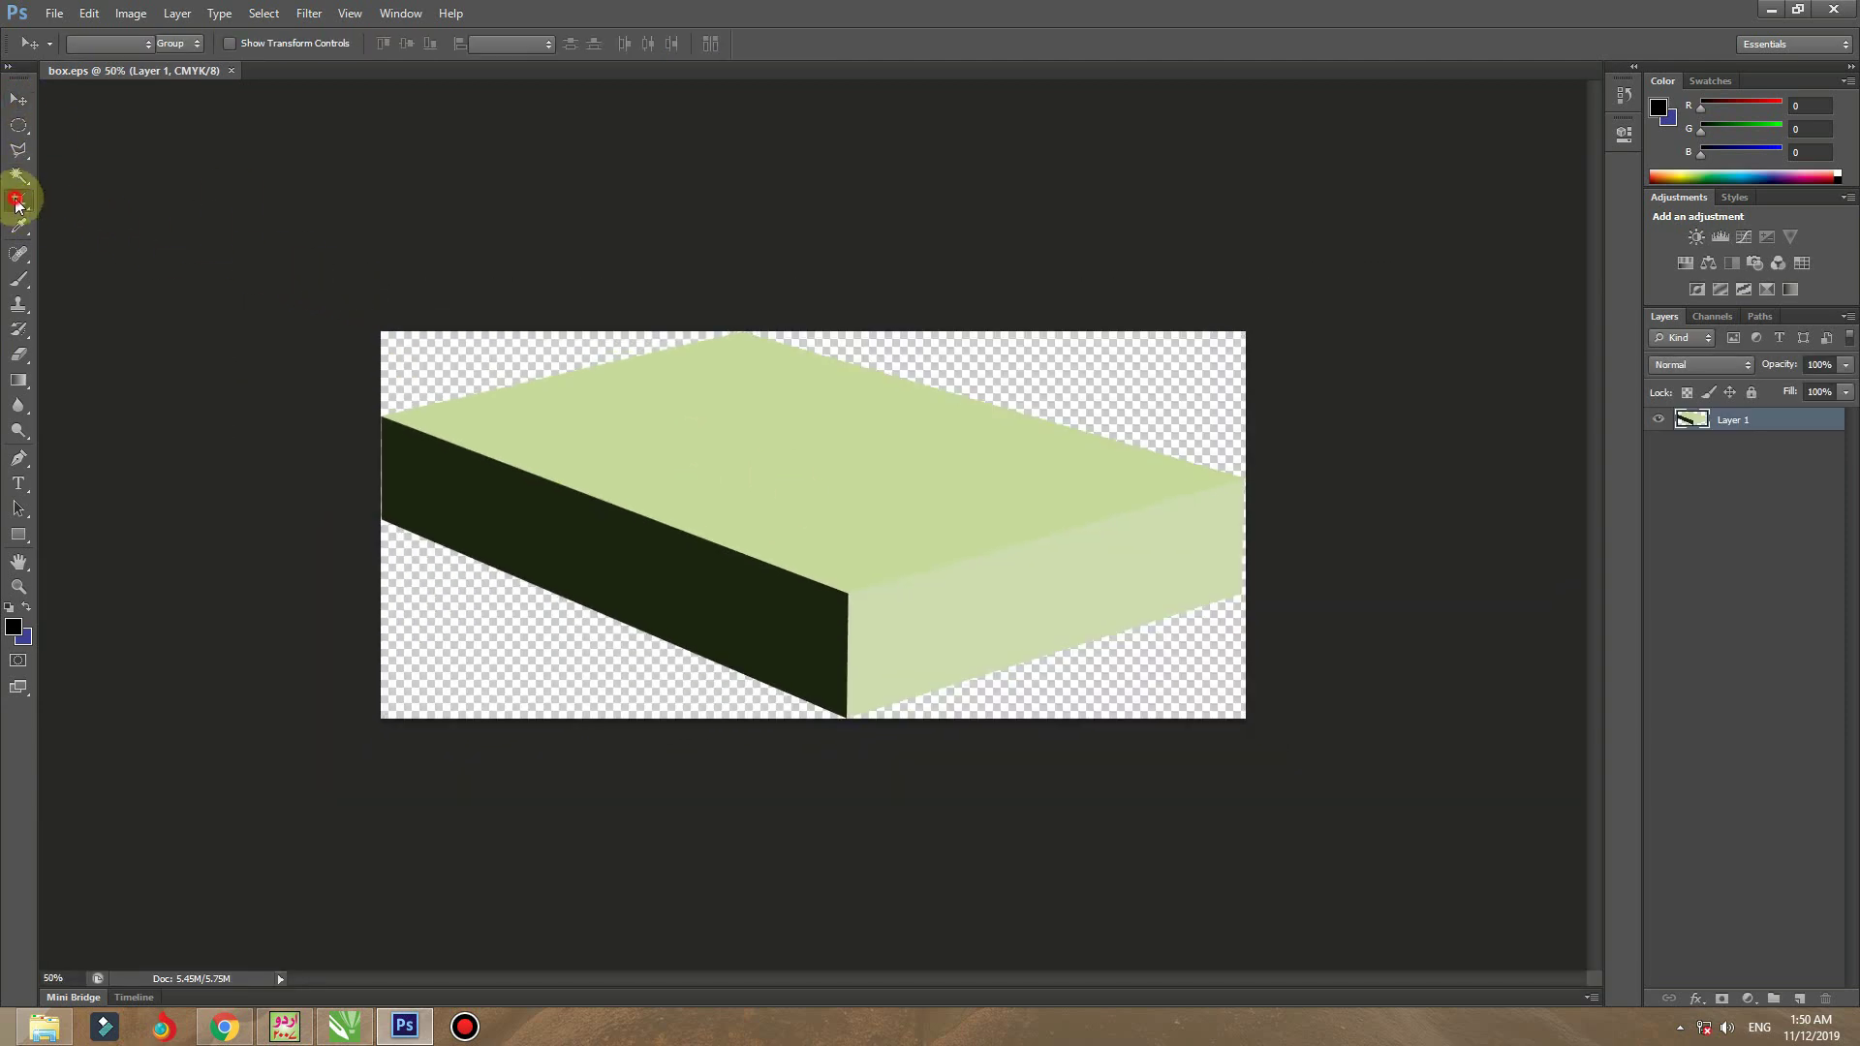
drag(384, 329, 267, 179)
key(Return)
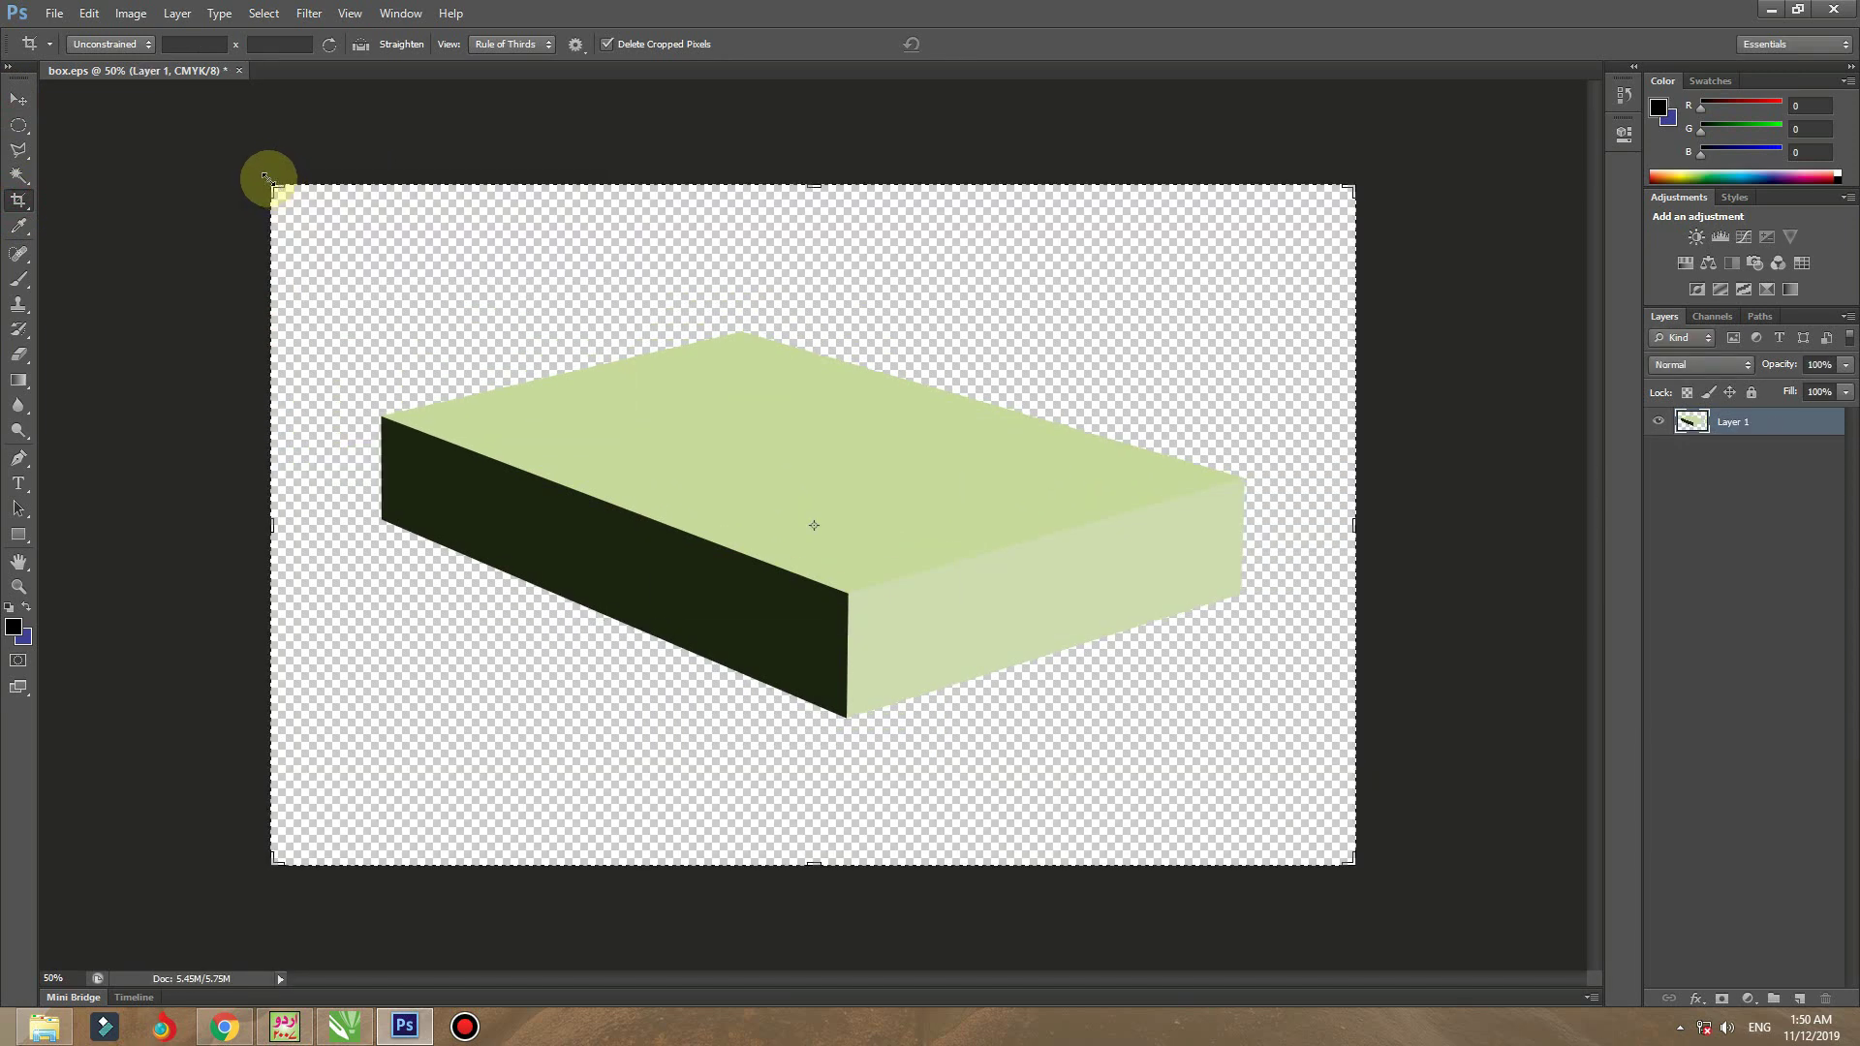
click(19, 99)
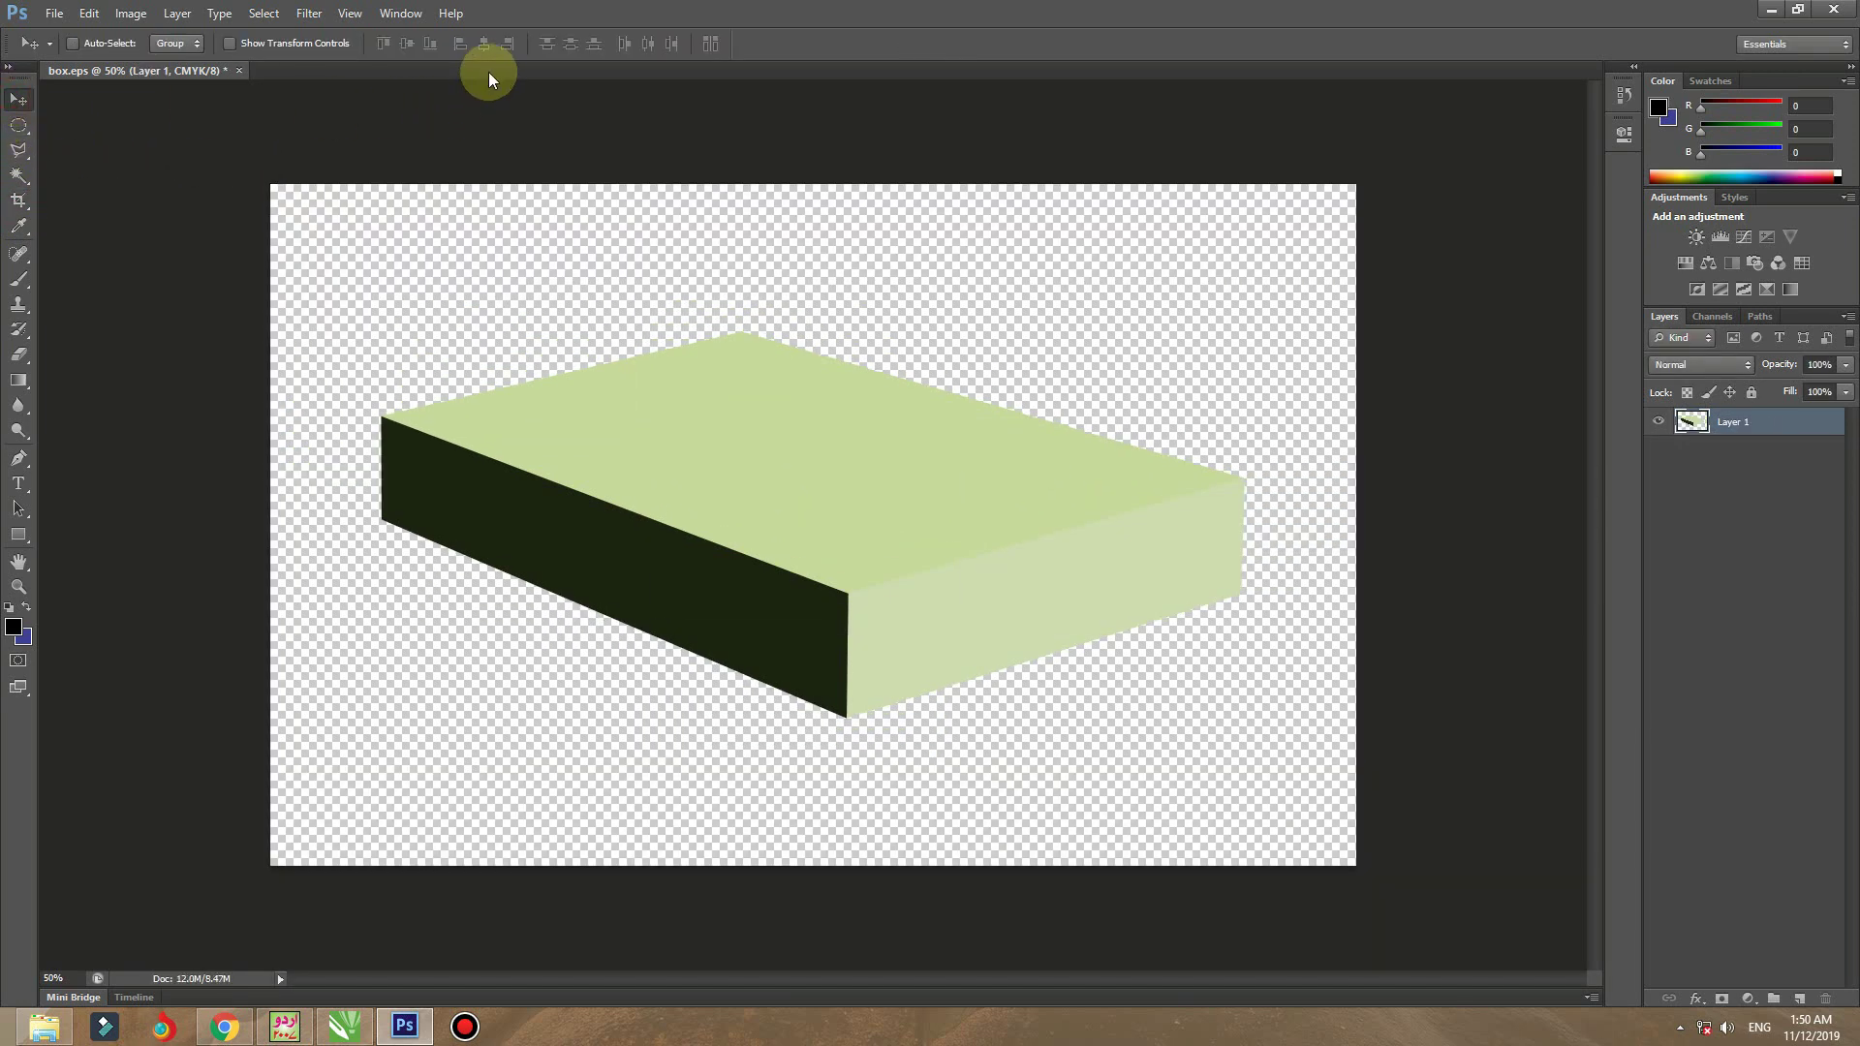
- Bring the Box design image from the Desktop into Photoshop
click(1770, 10)
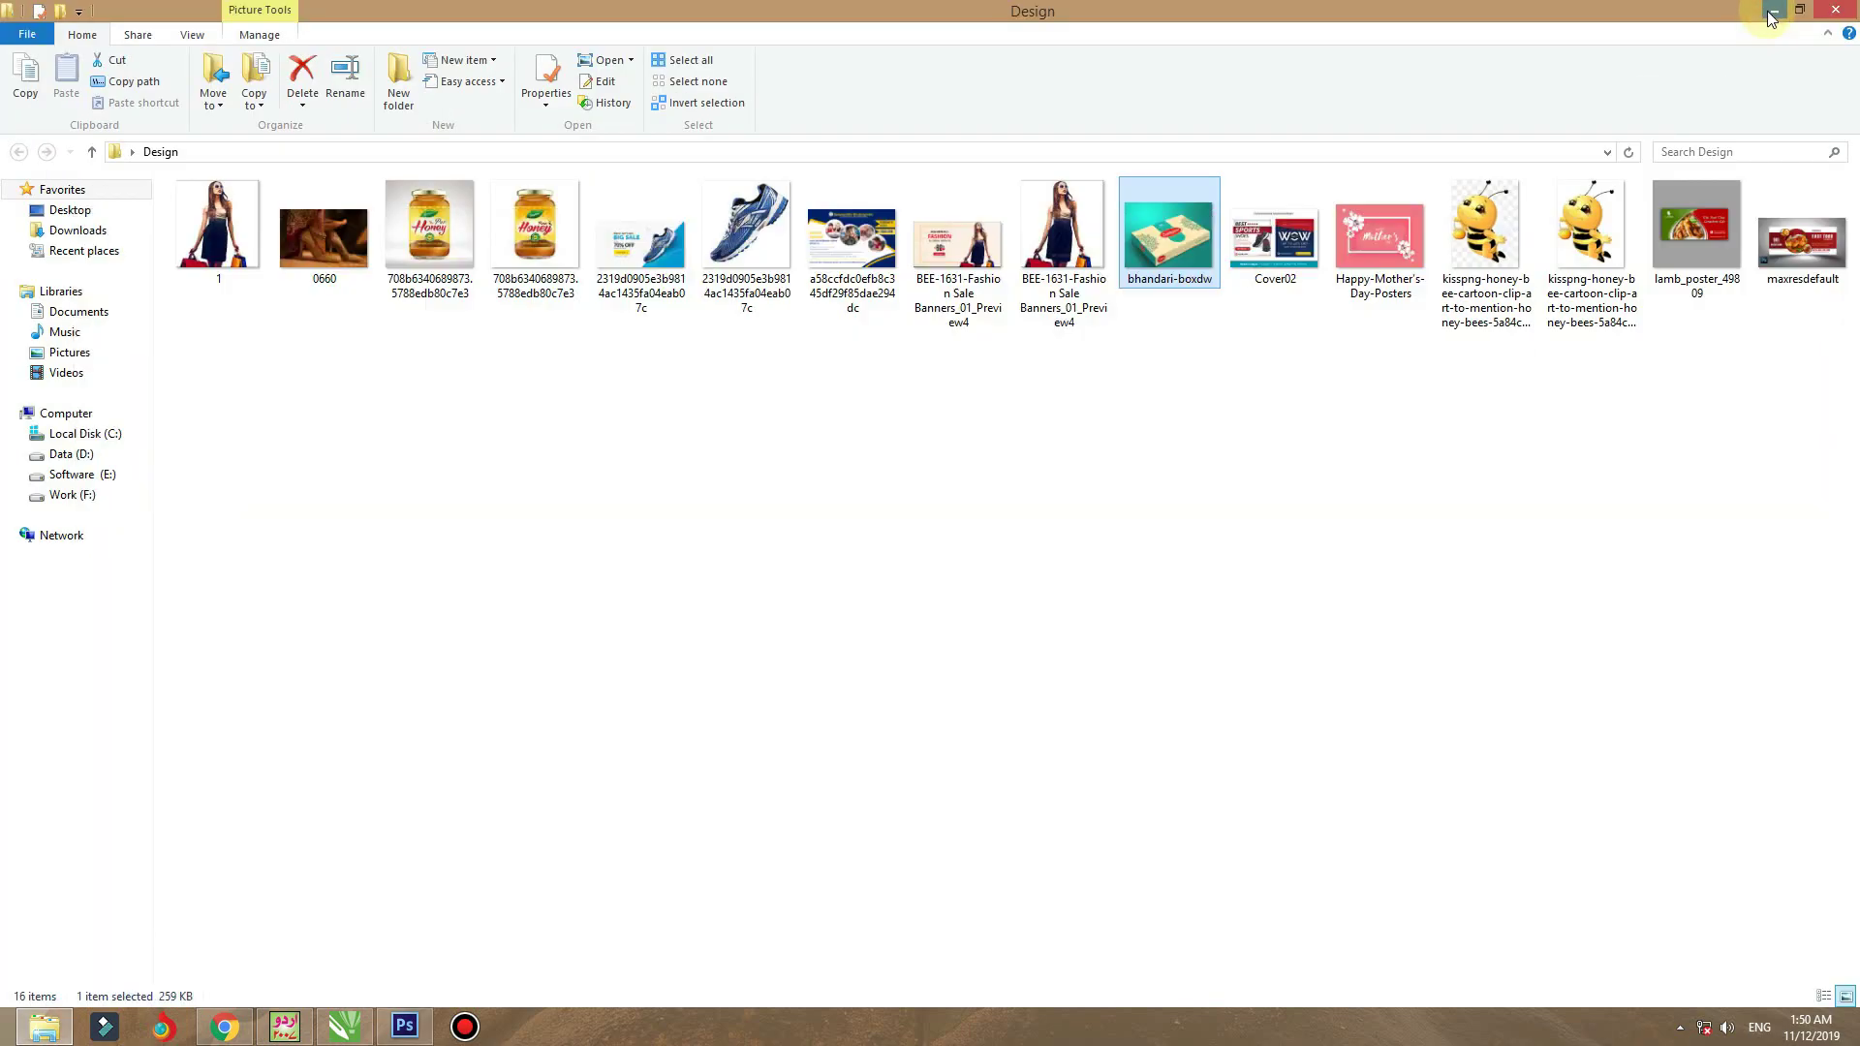
click(1769, 12)
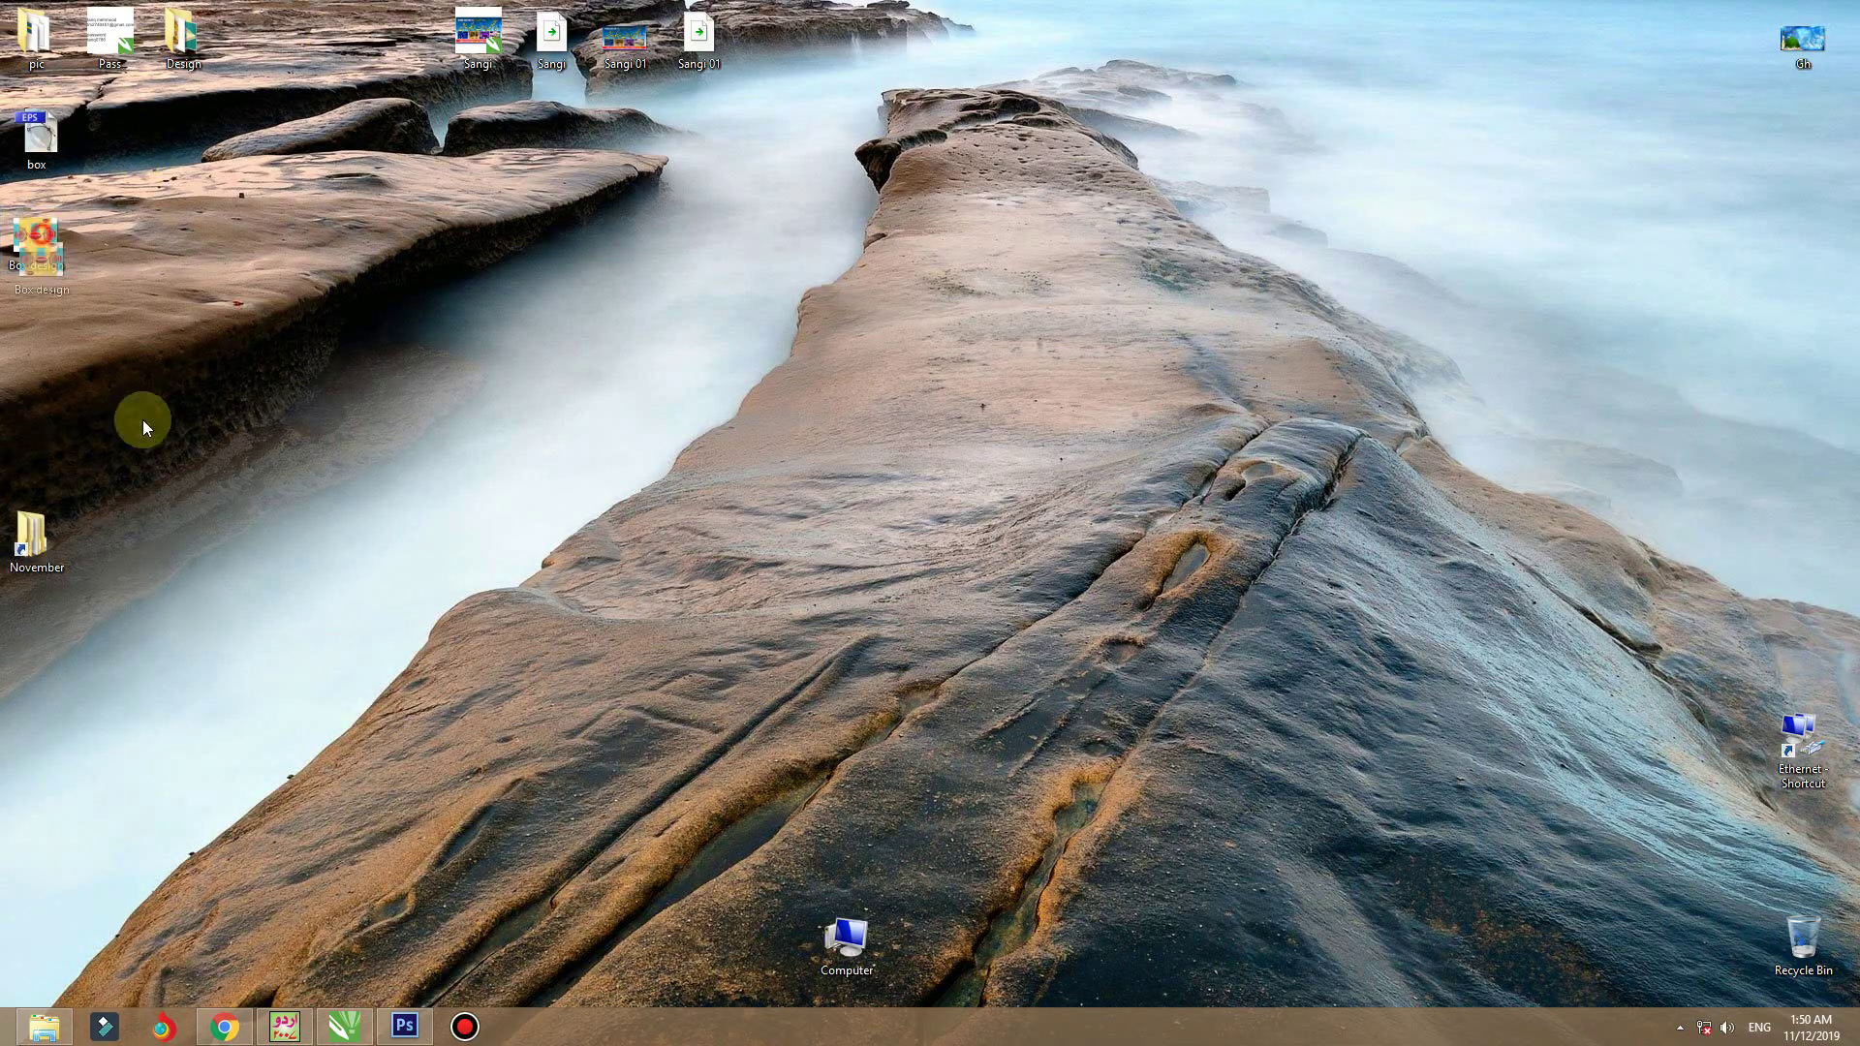
click(405, 1027)
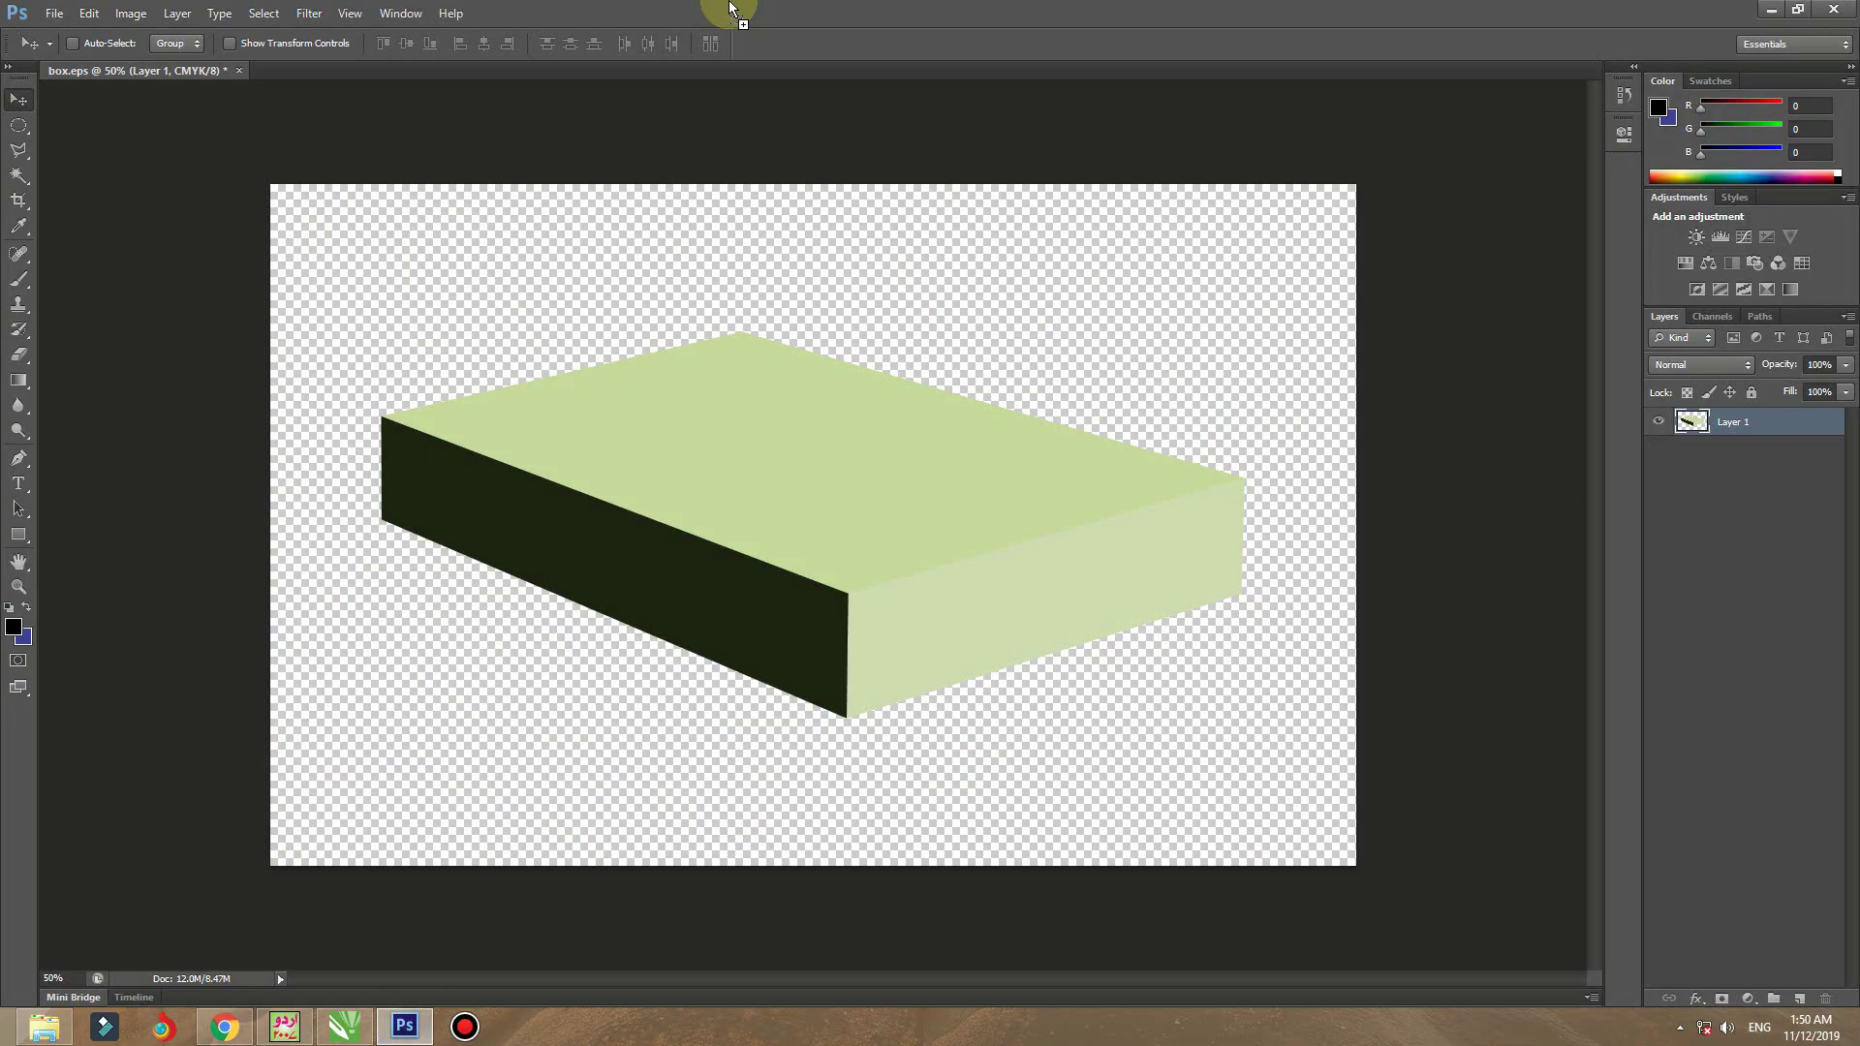
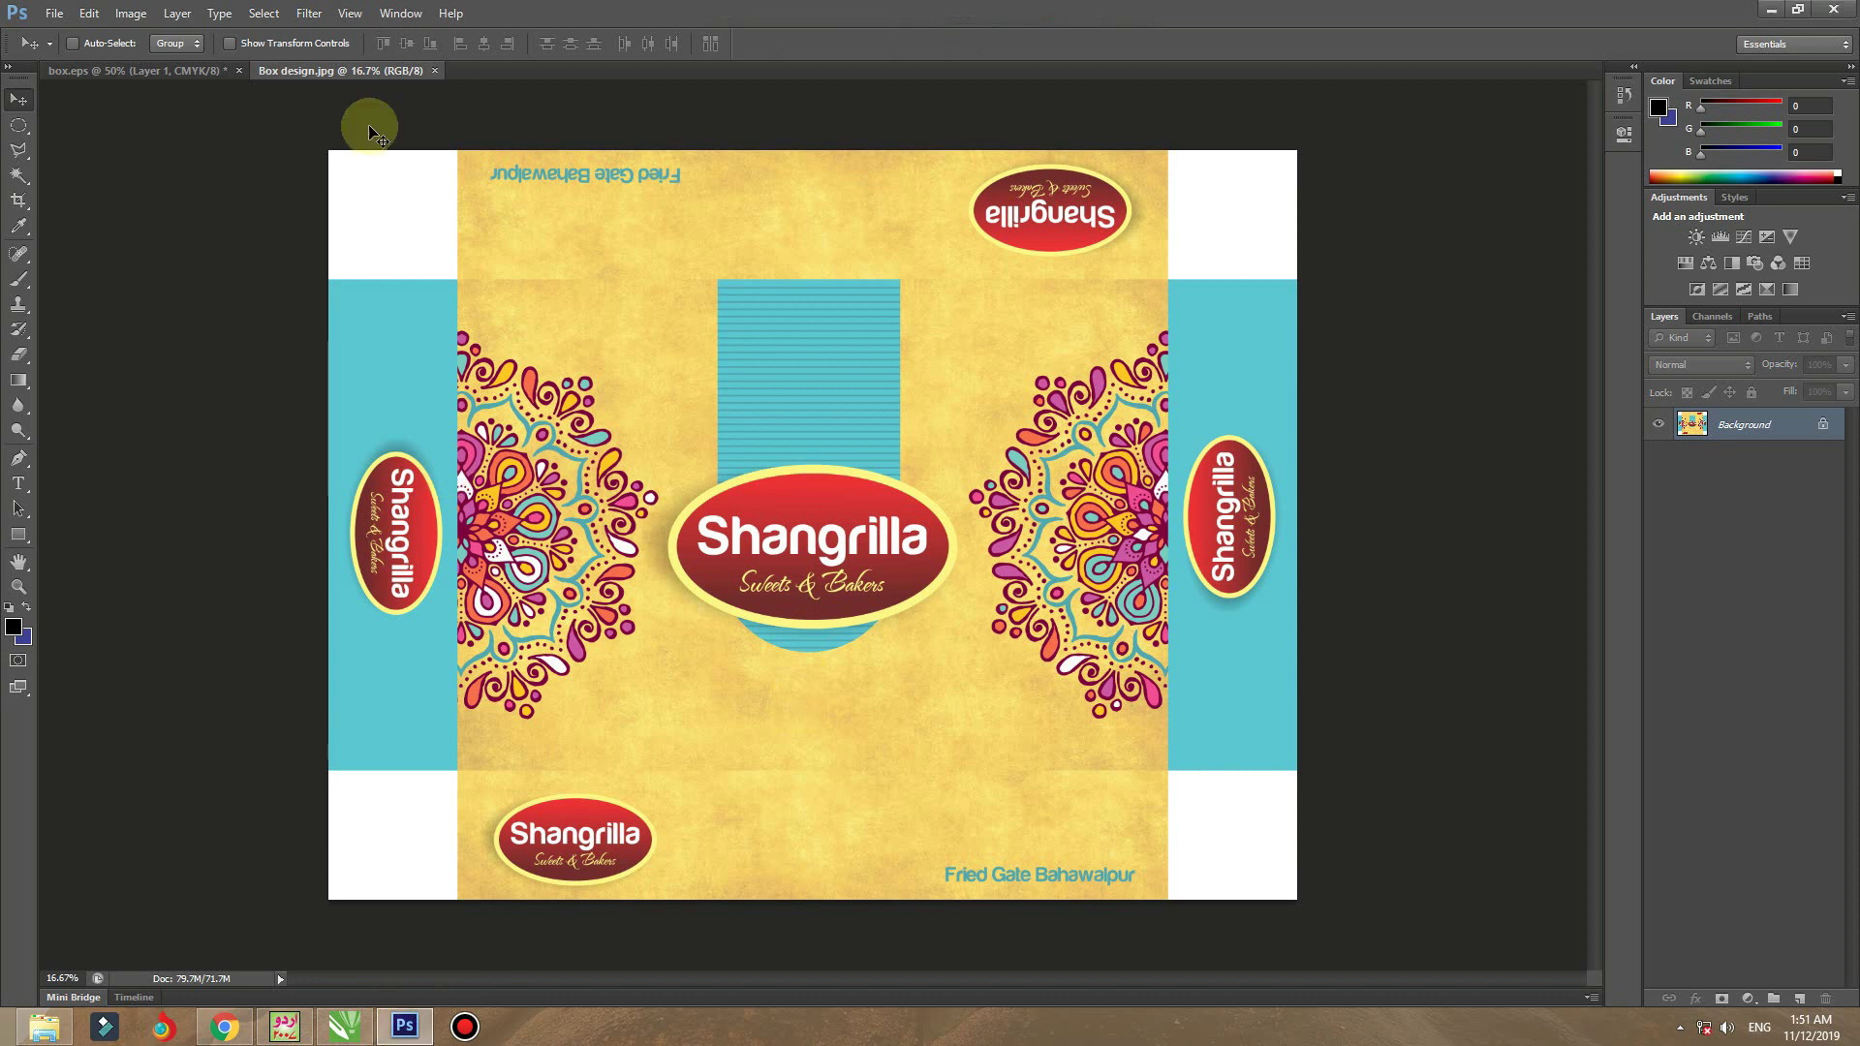
- Select the central yellow top panel of the box design with the Rectangular Marquee tool and copy it to a new layer
click(22, 132)
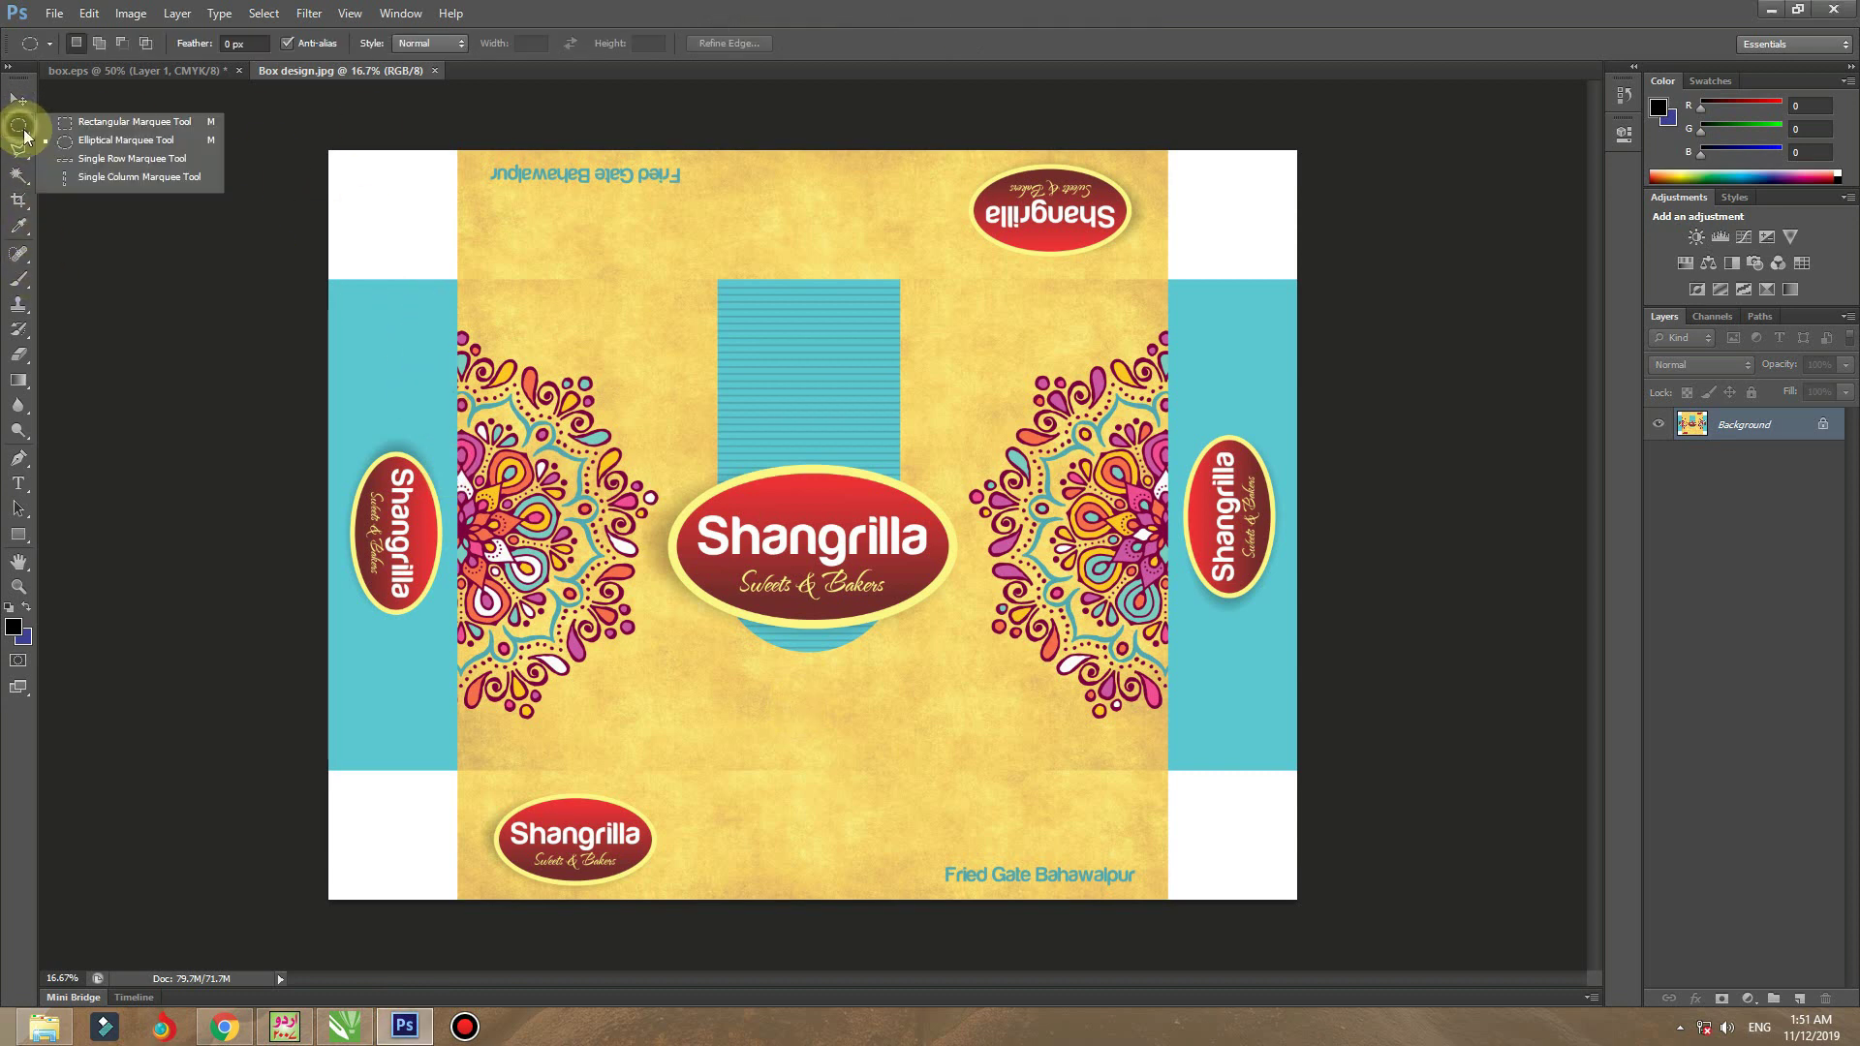
click(73, 123)
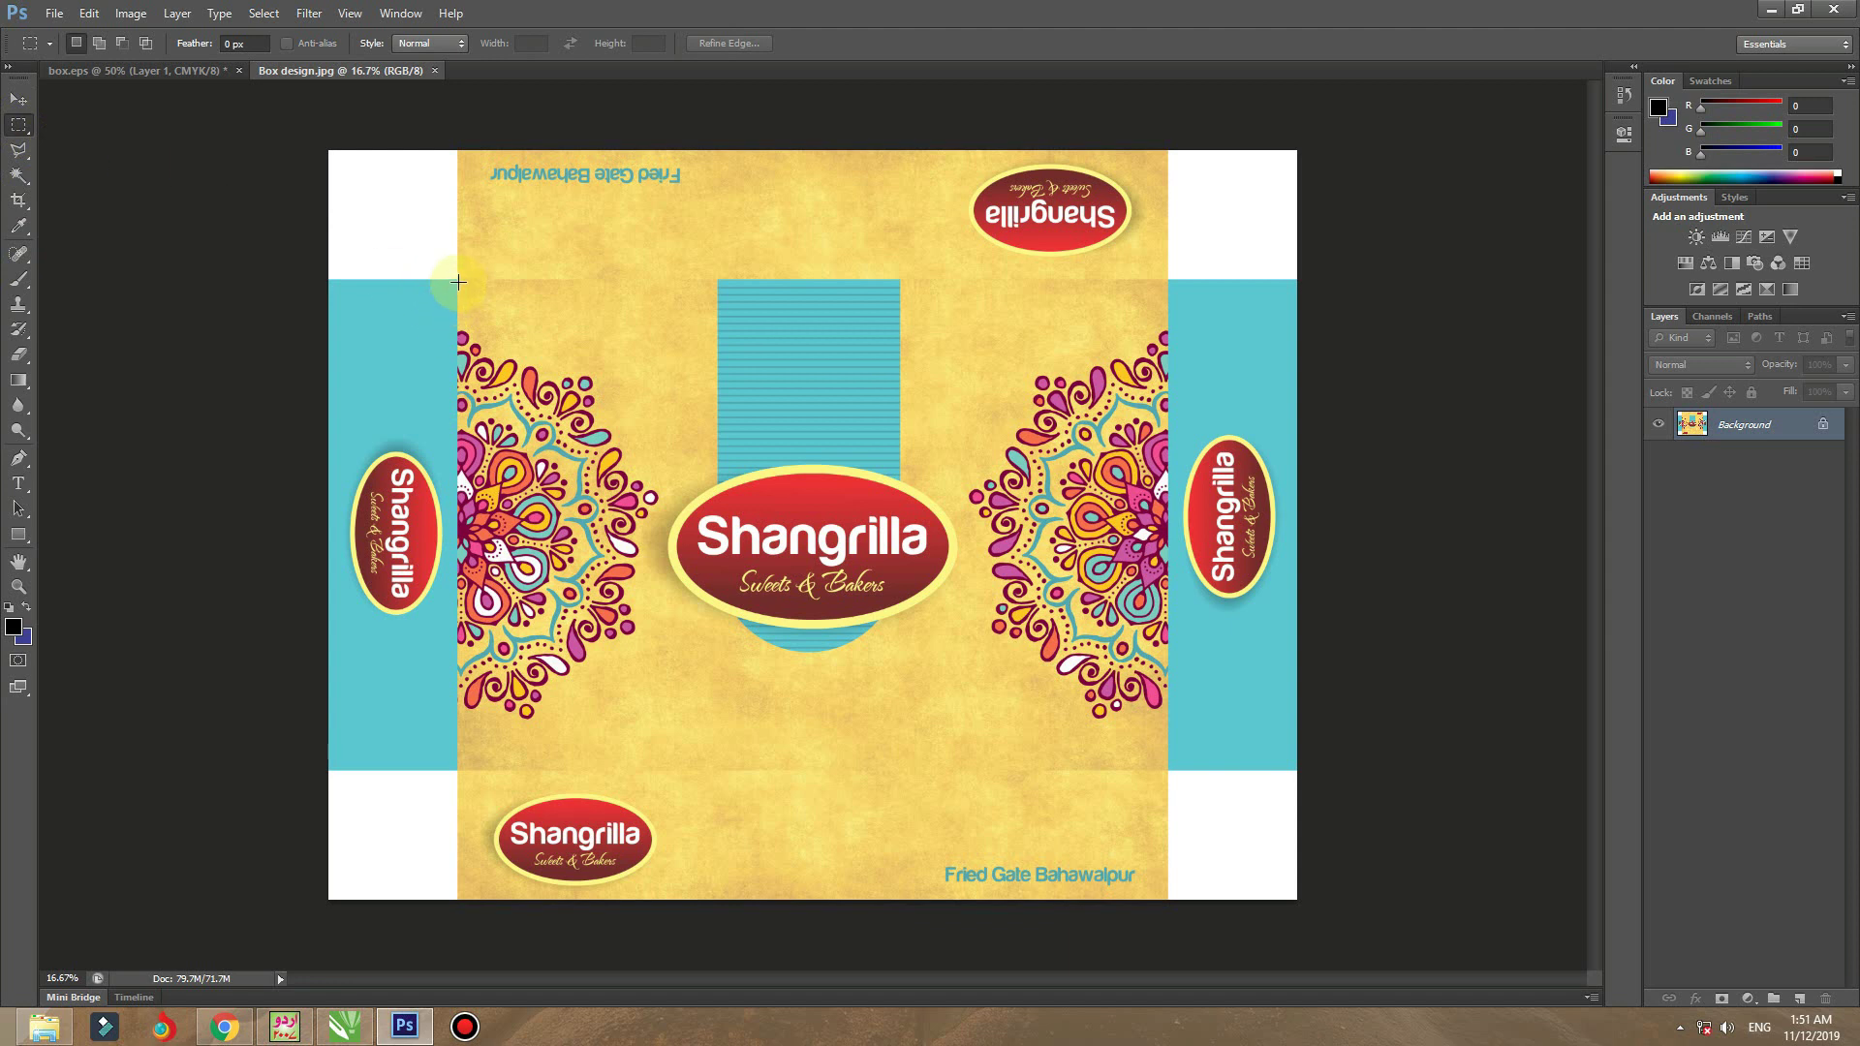
drag(458, 278, 1165, 771)
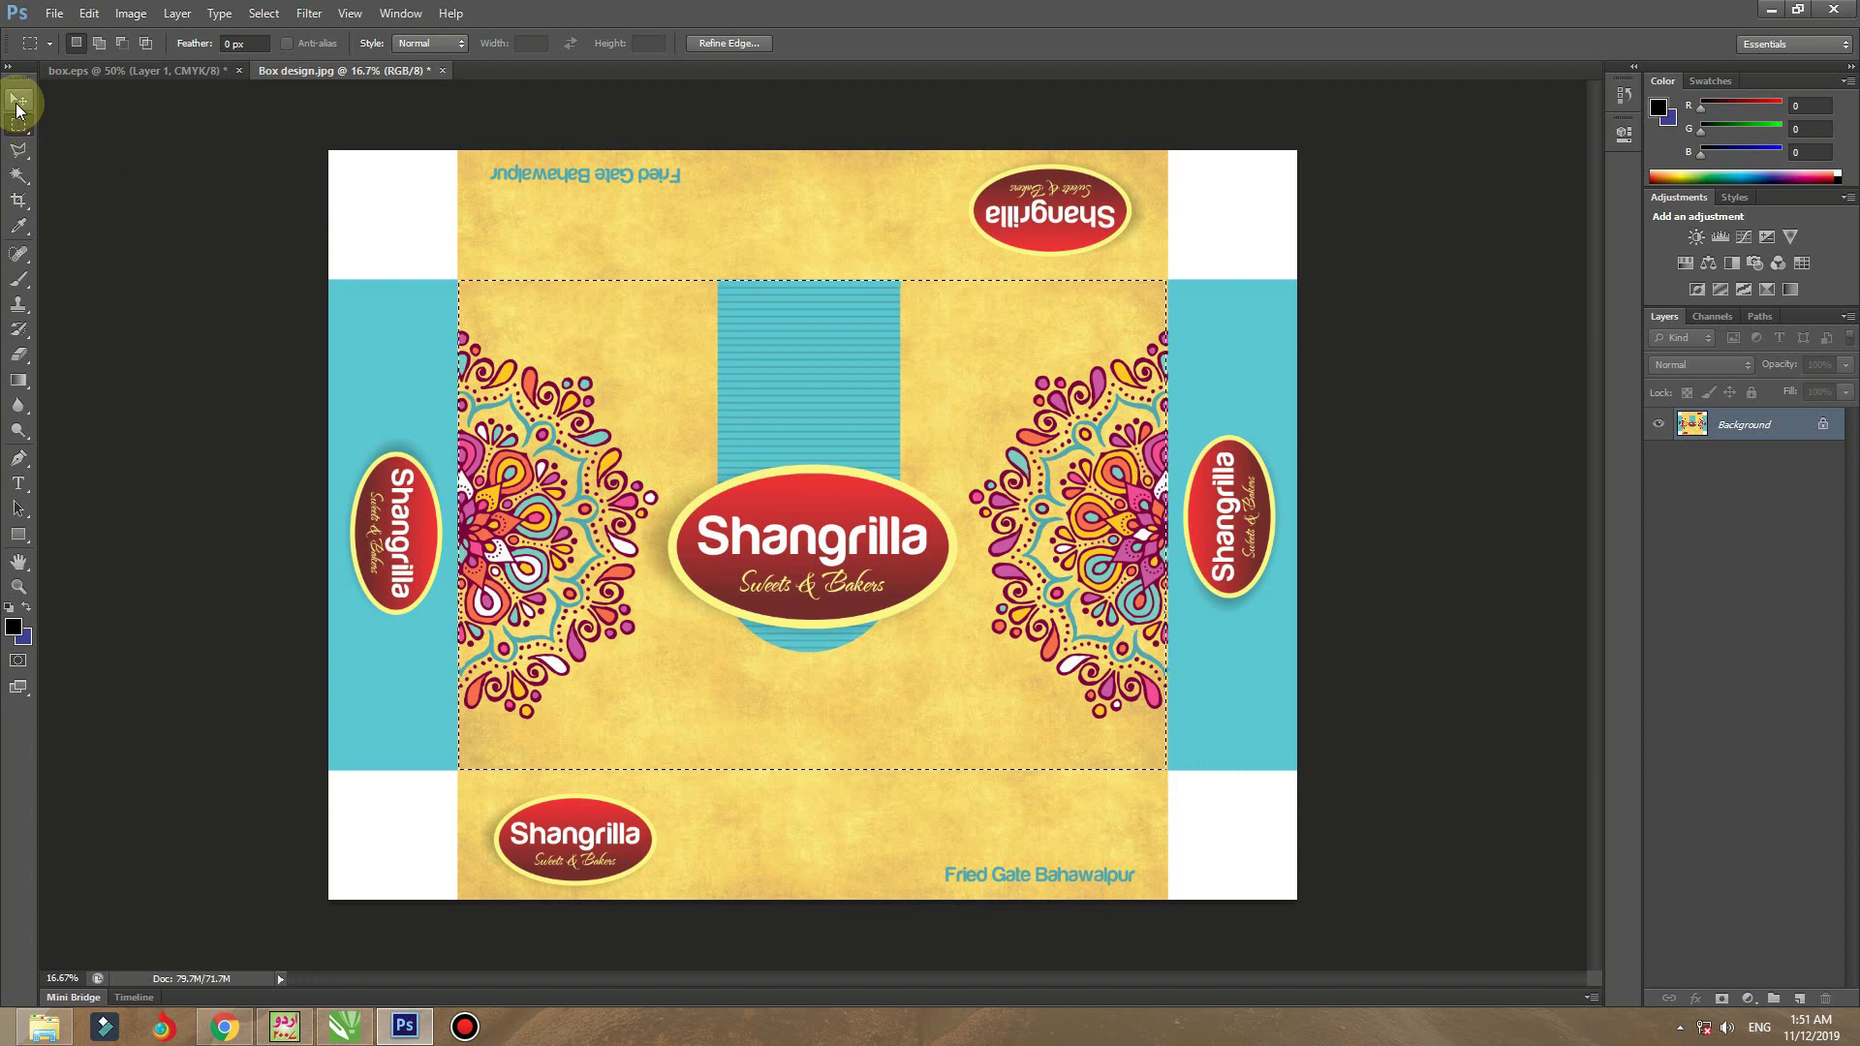
key(ctrl+j)
click(945, 436)
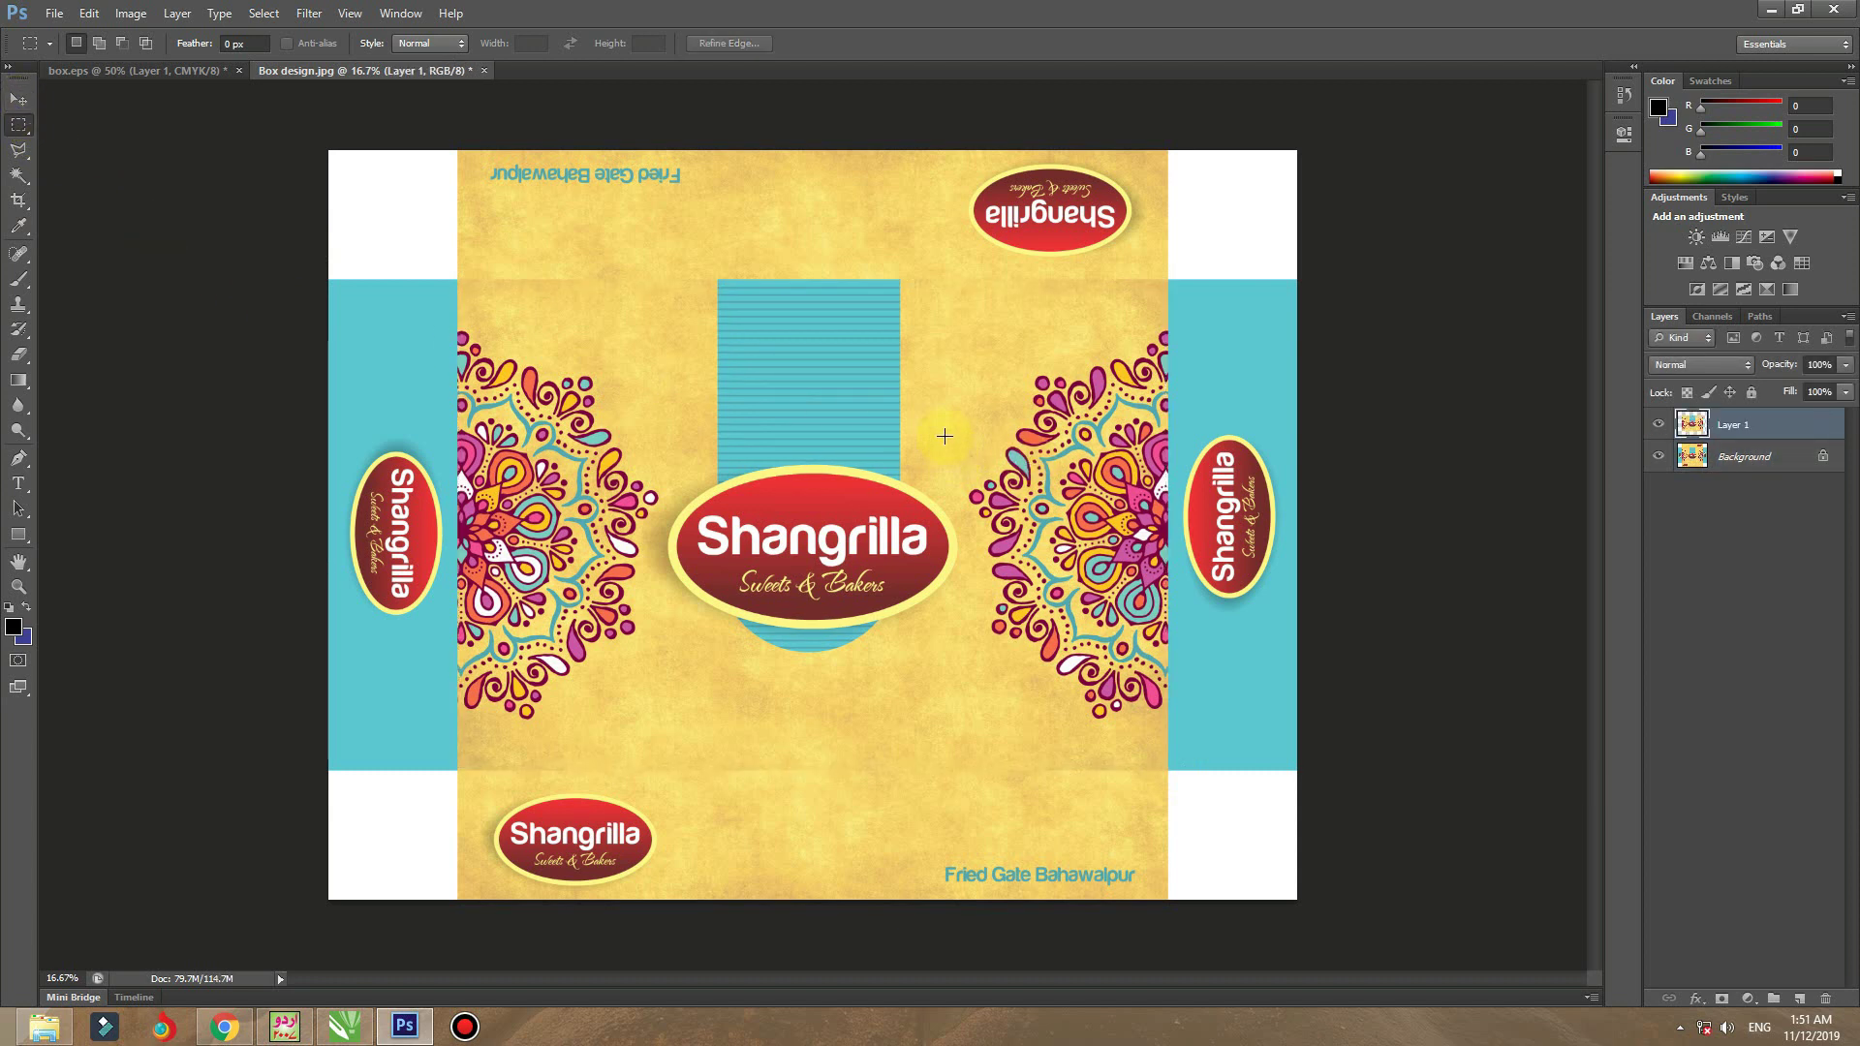
- Move the copied top panel from Box design.jpg into the box.eps document
click(19, 99)
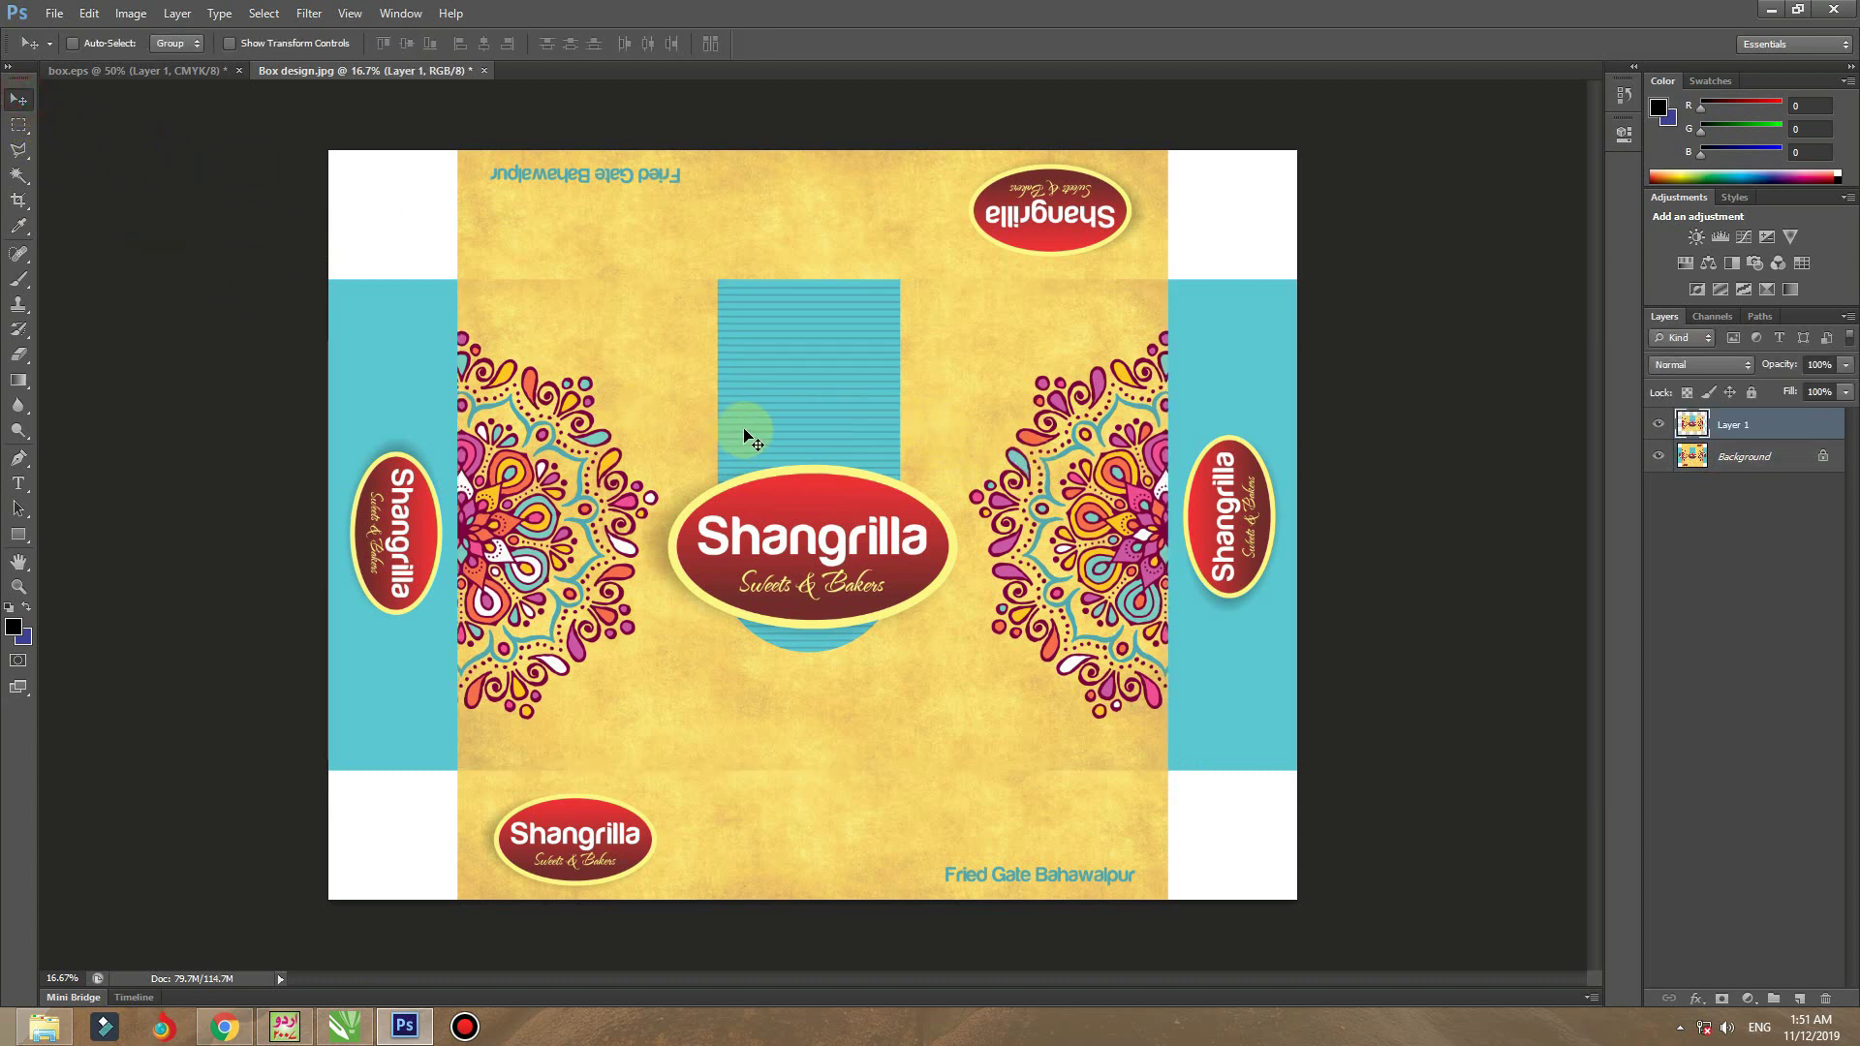
drag(732, 415, 846, 655)
key(ctrl+minus)
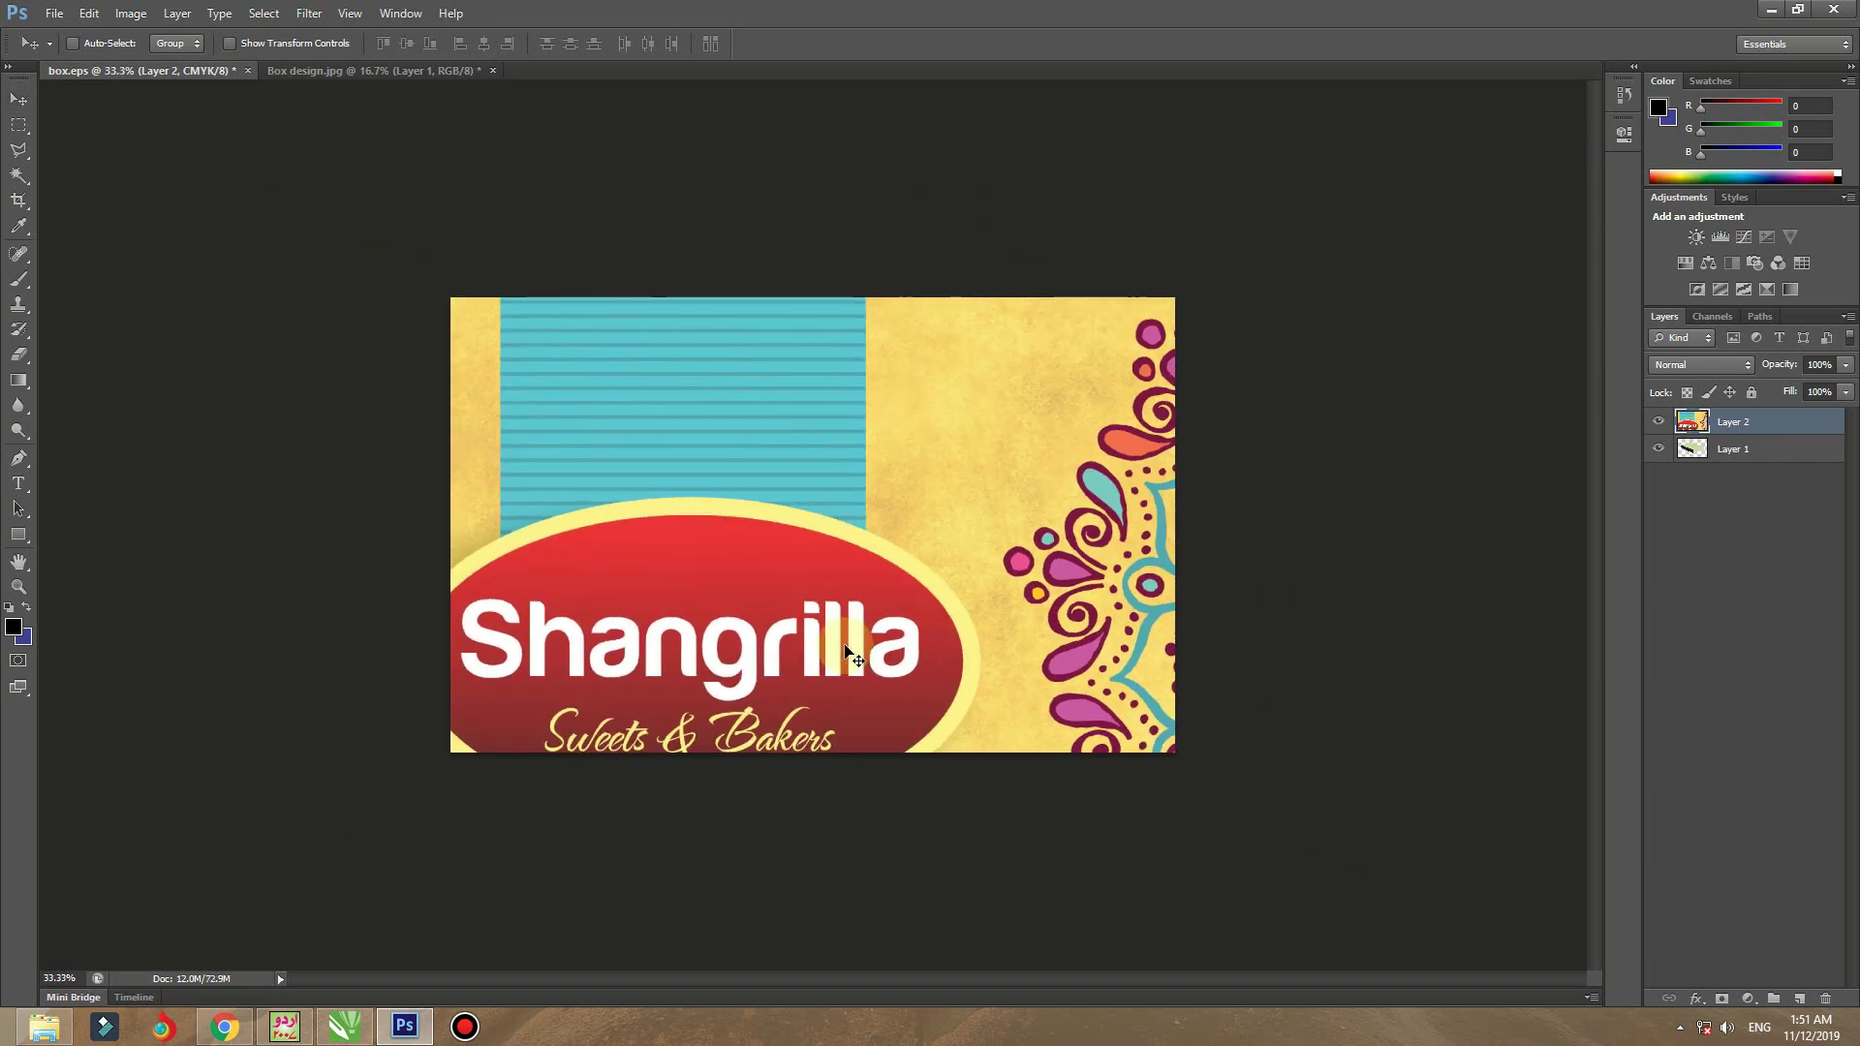
- Scale the top panel artwork to about 22% and position it over the upper part of the 3D box
key(ctrl+t)
drag(1401, 132, 847, 499)
drag(739, 604, 825, 486)
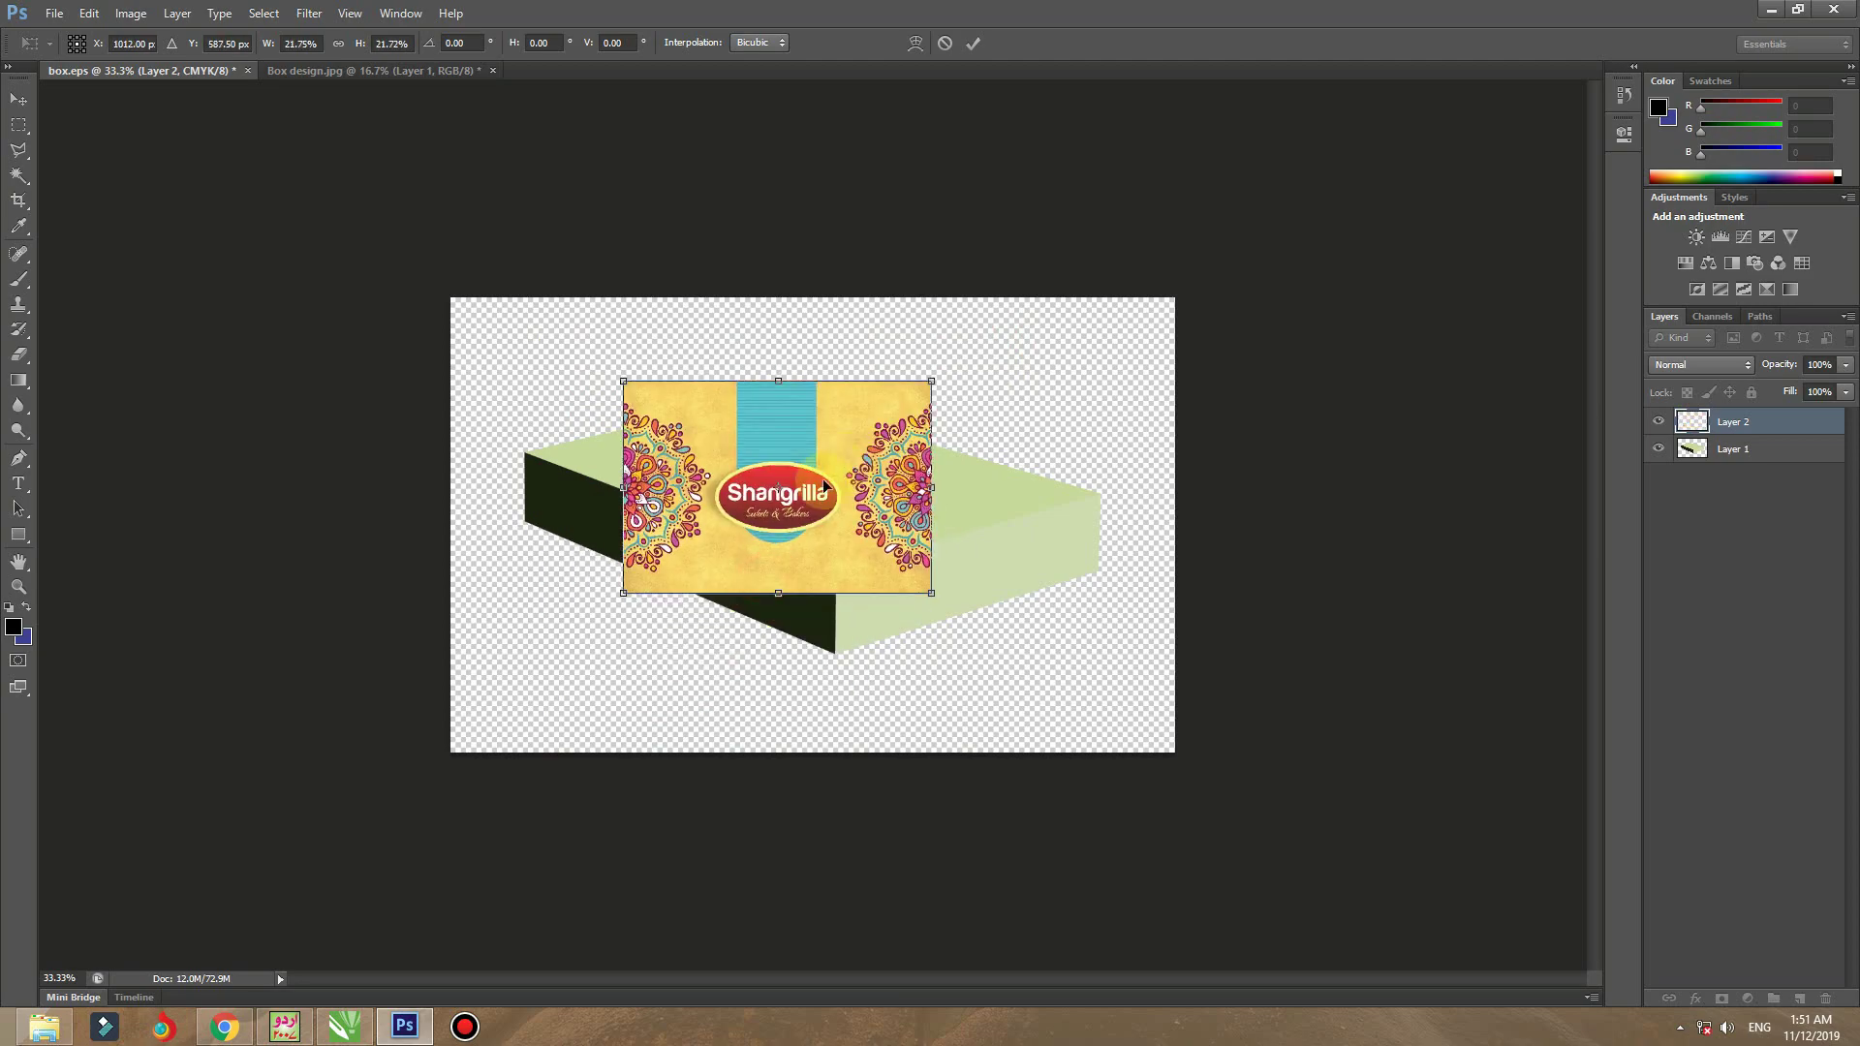
drag(578, 389, 651, 460)
key(ctrl+minus)
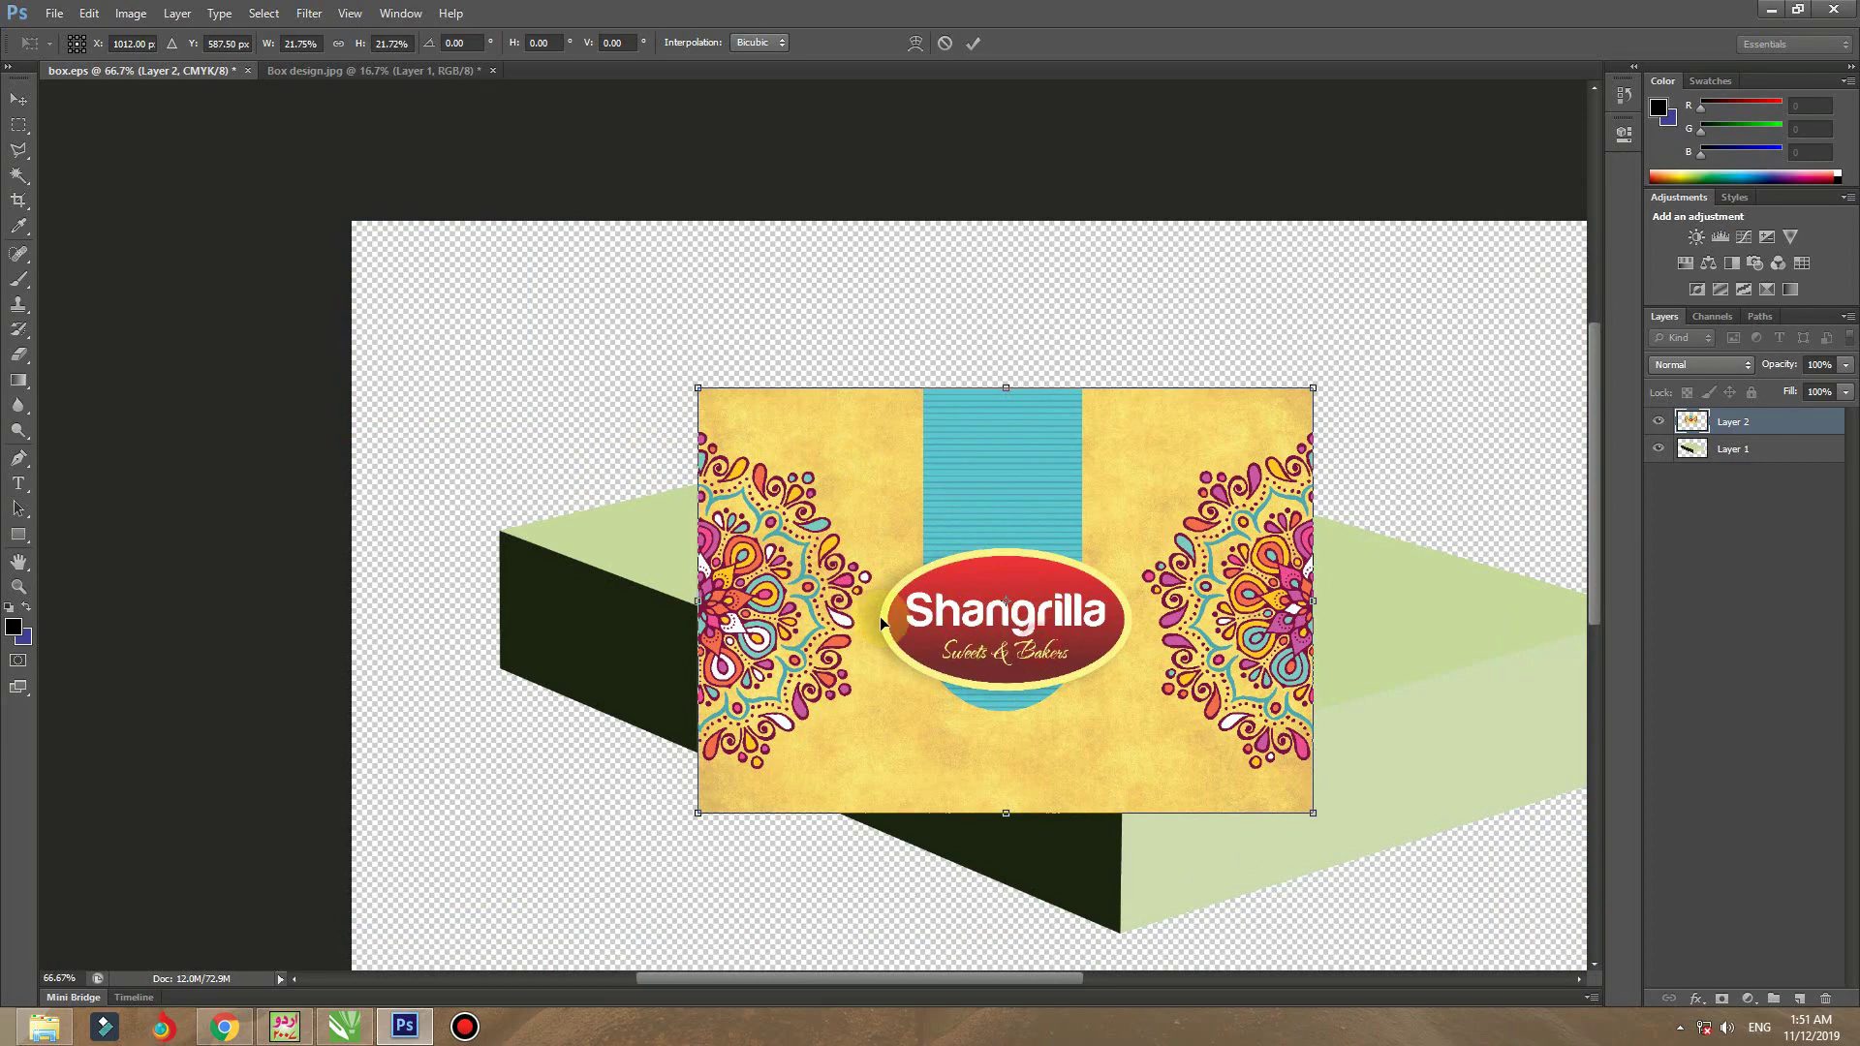
drag(1184, 620, 1025, 595)
drag(1237, 597, 1063, 561)
key(ctrl+minus)
key(ctrl+minus)
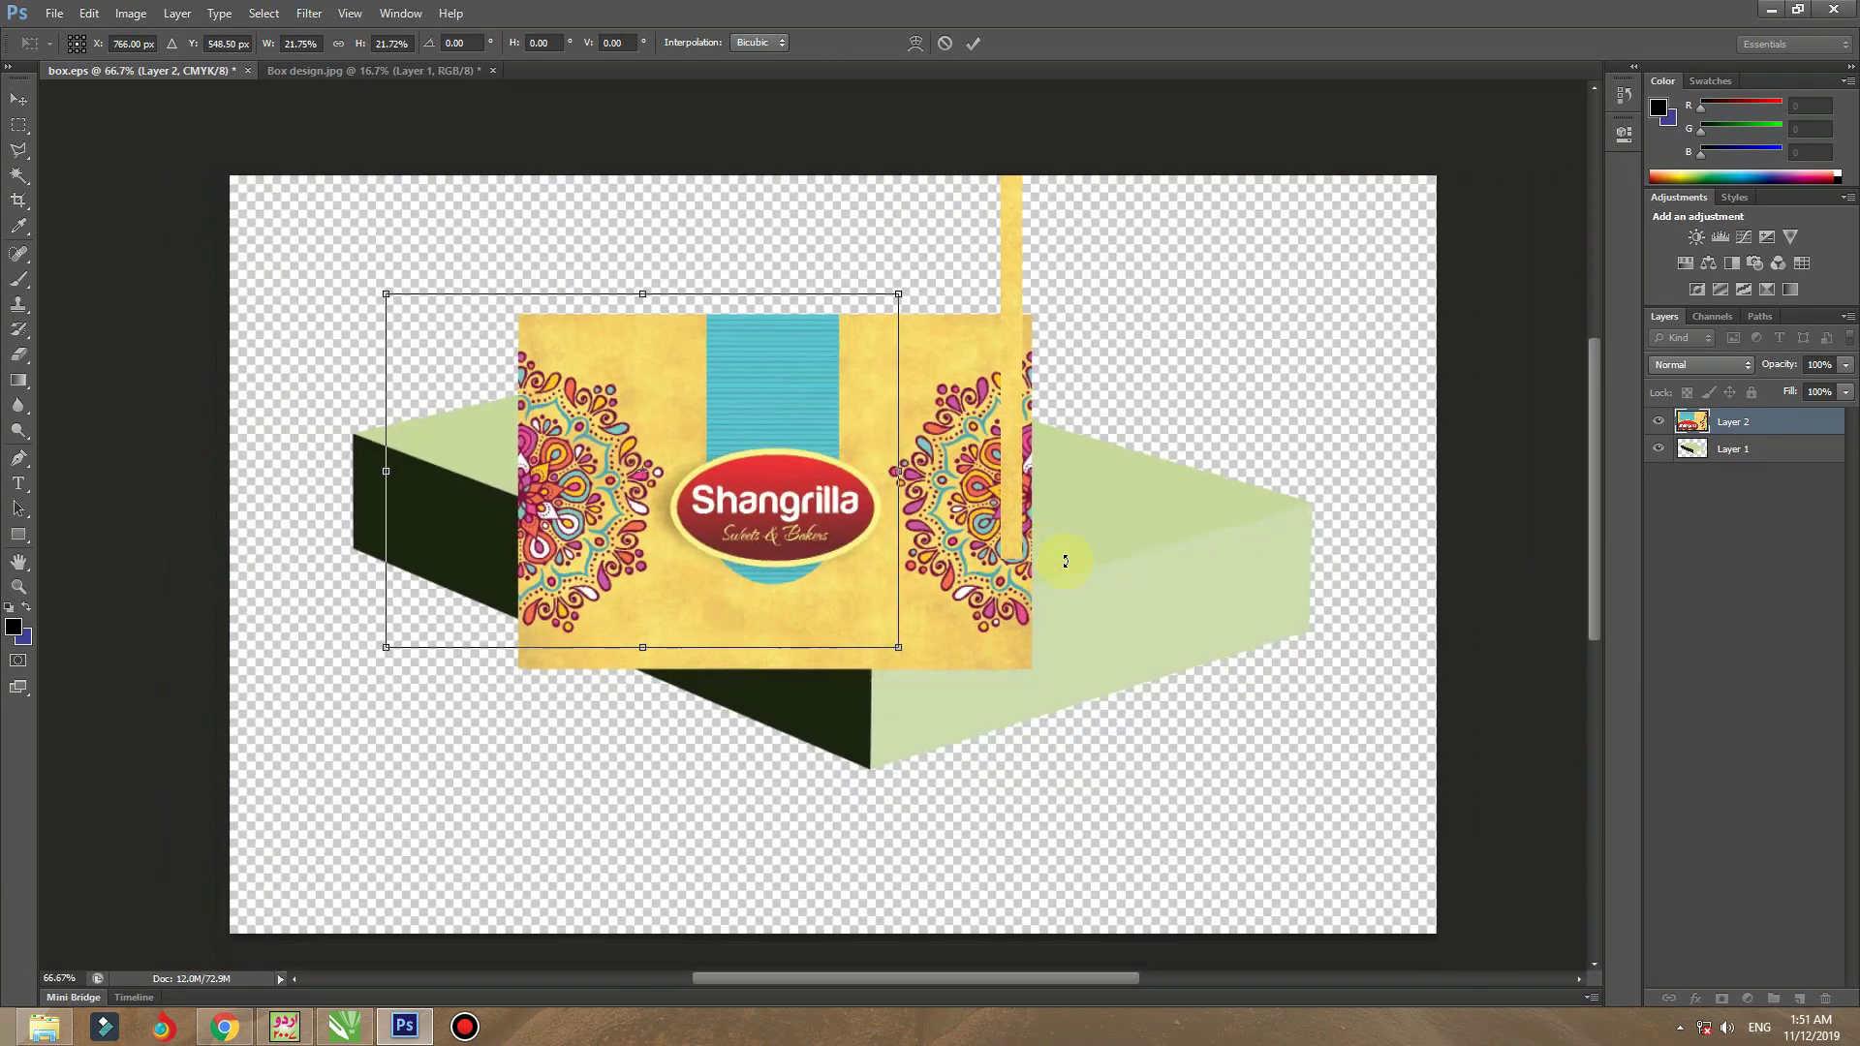
key(Return)
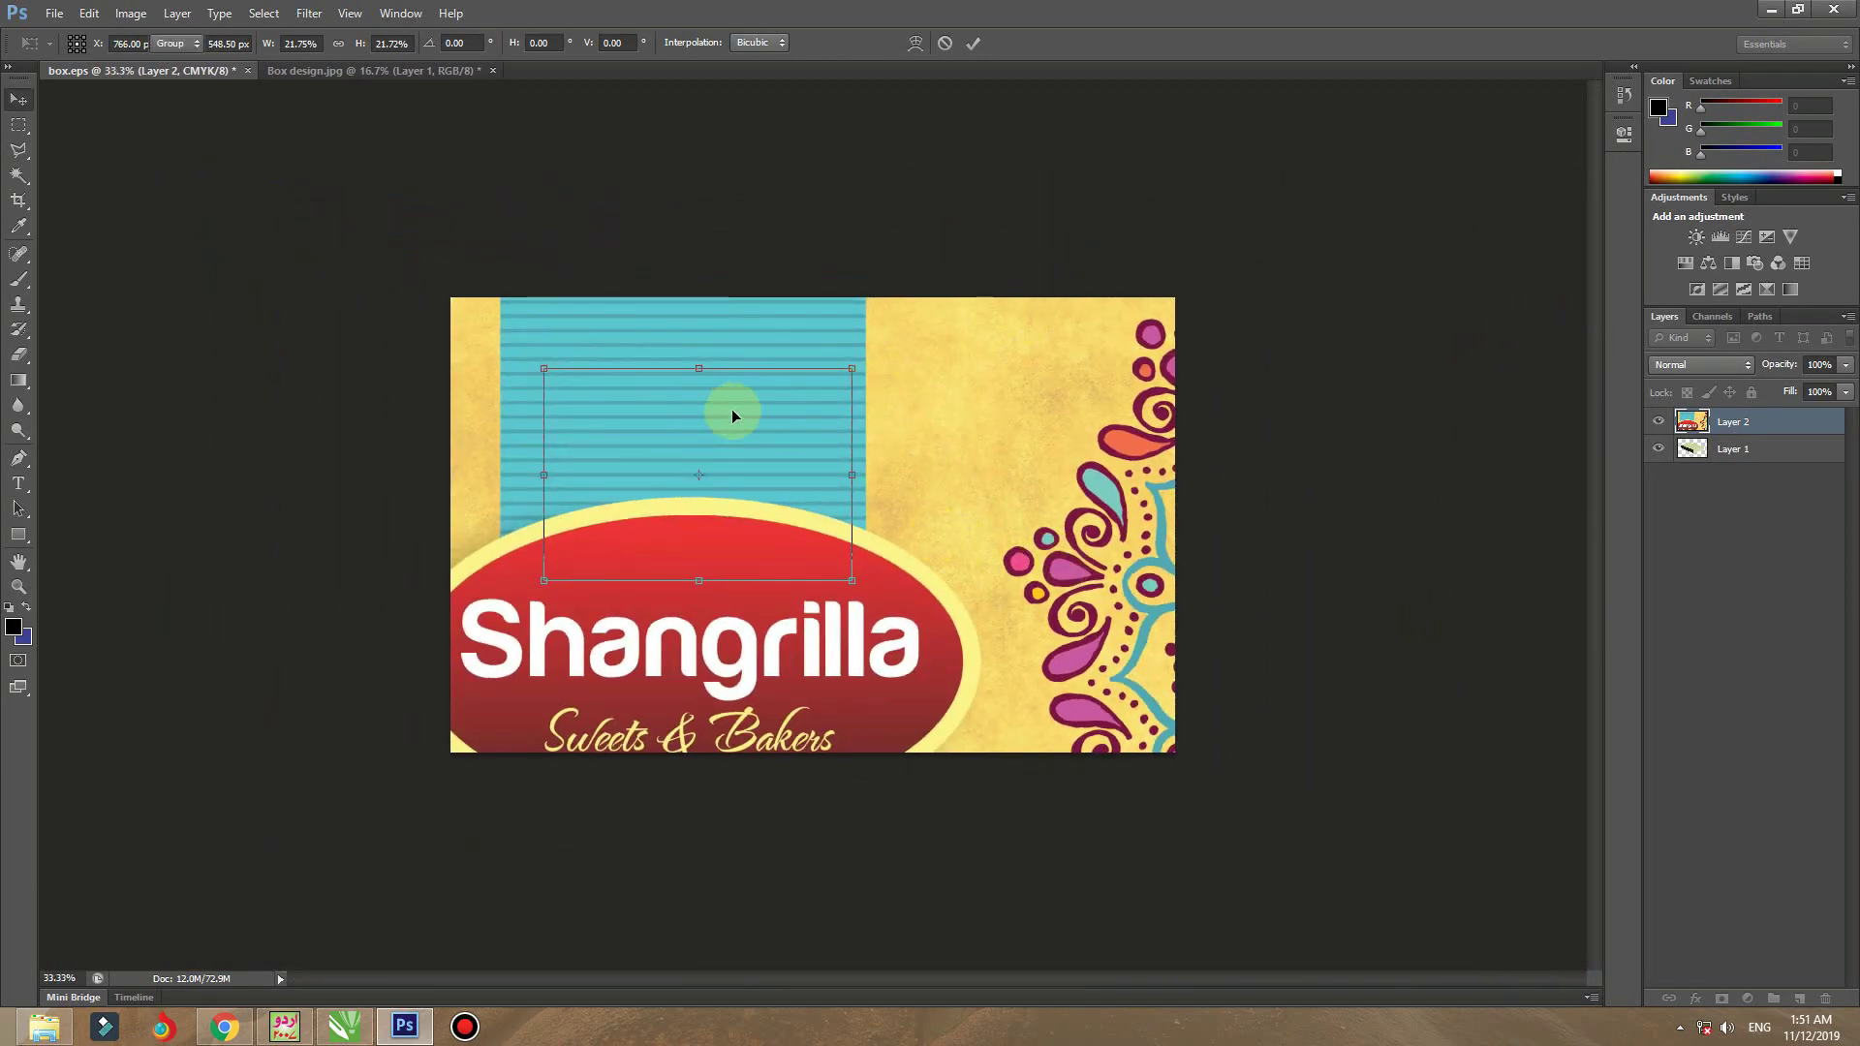
drag(743, 440, 792, 394)
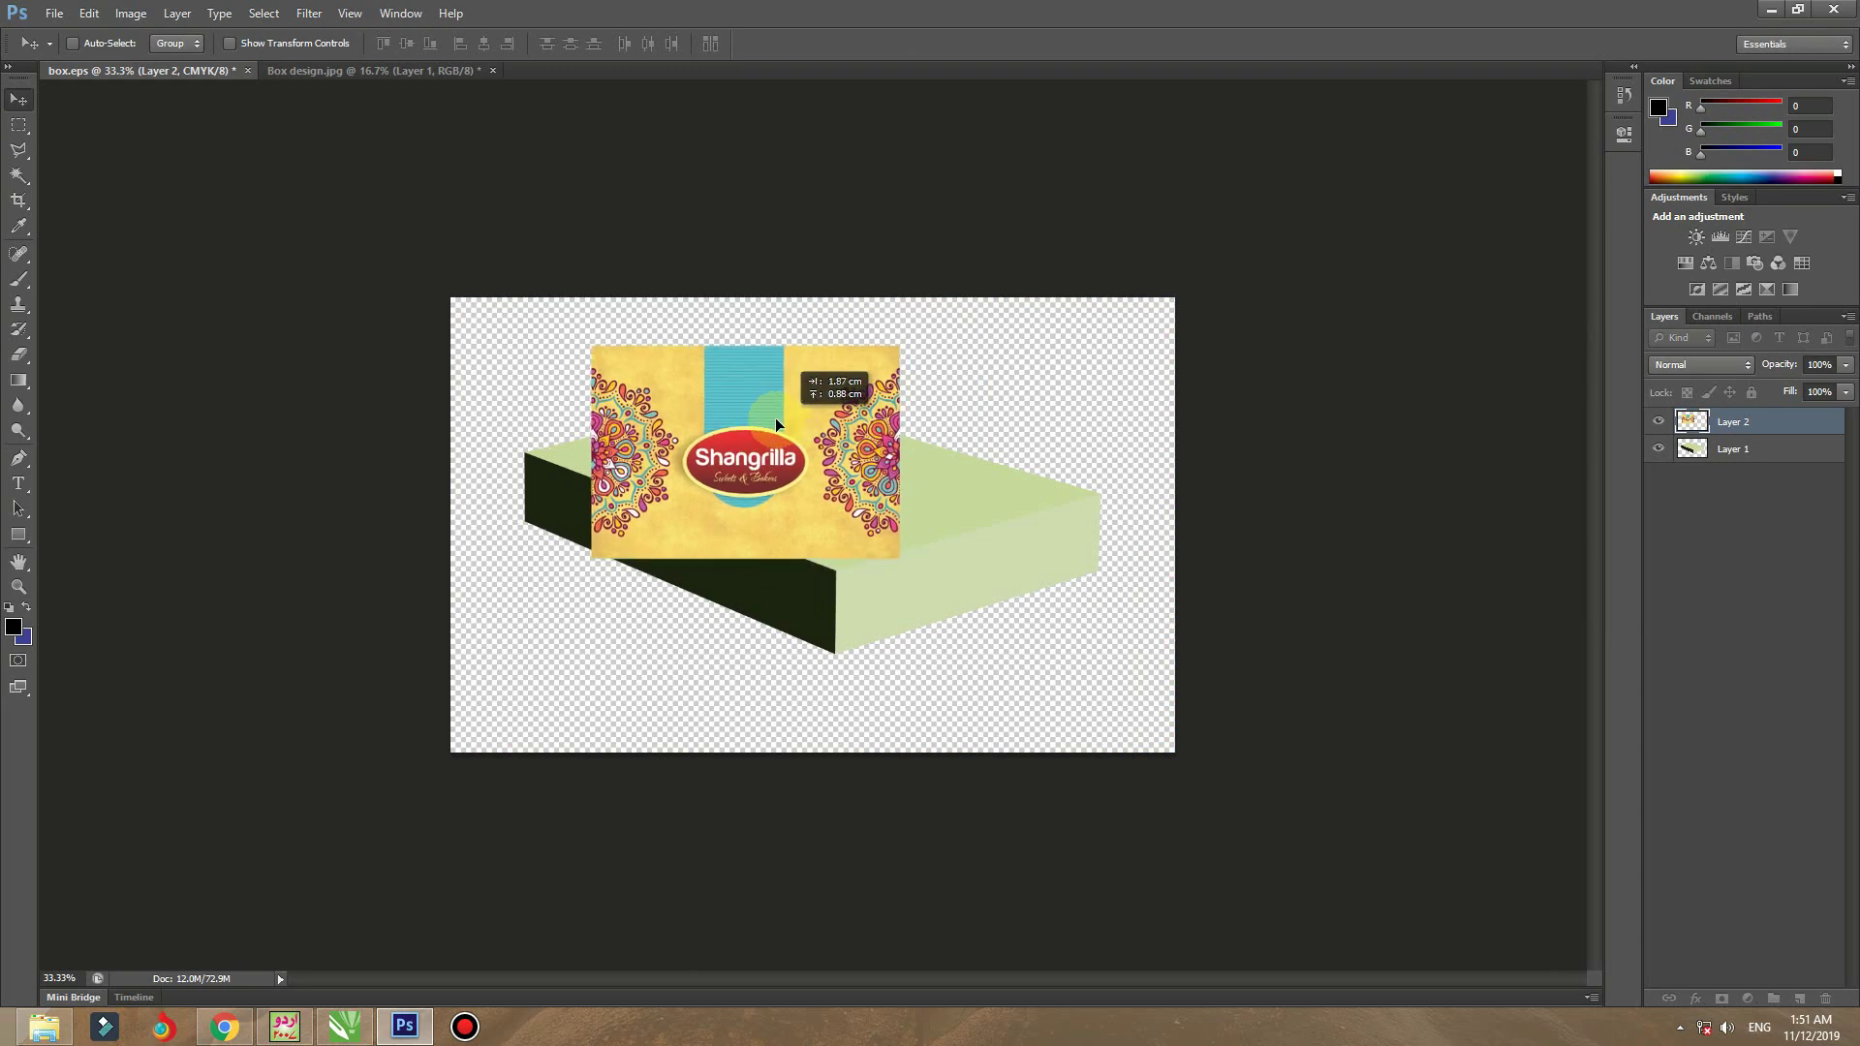
- Distort the top panel artwork so its four corners match the corners of the box's top face, and apply the transform
key(ctrl+plus)
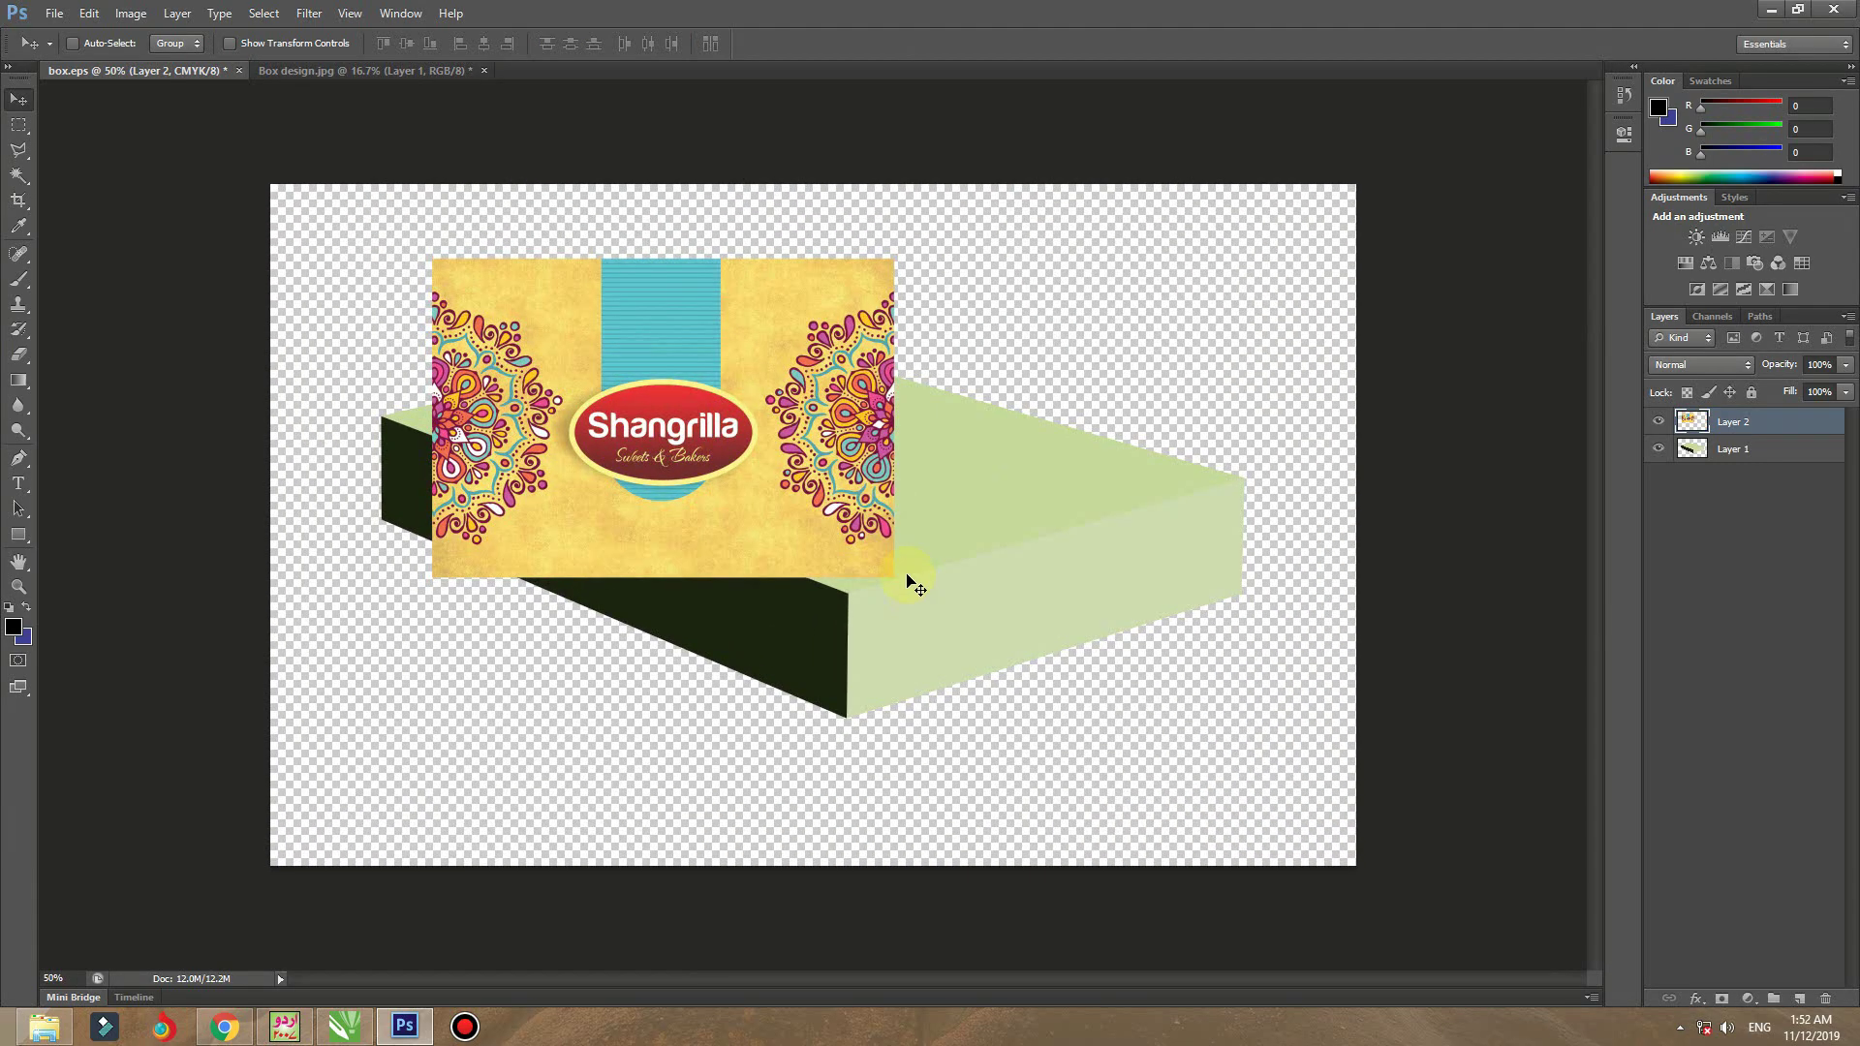
key(ctrl+t)
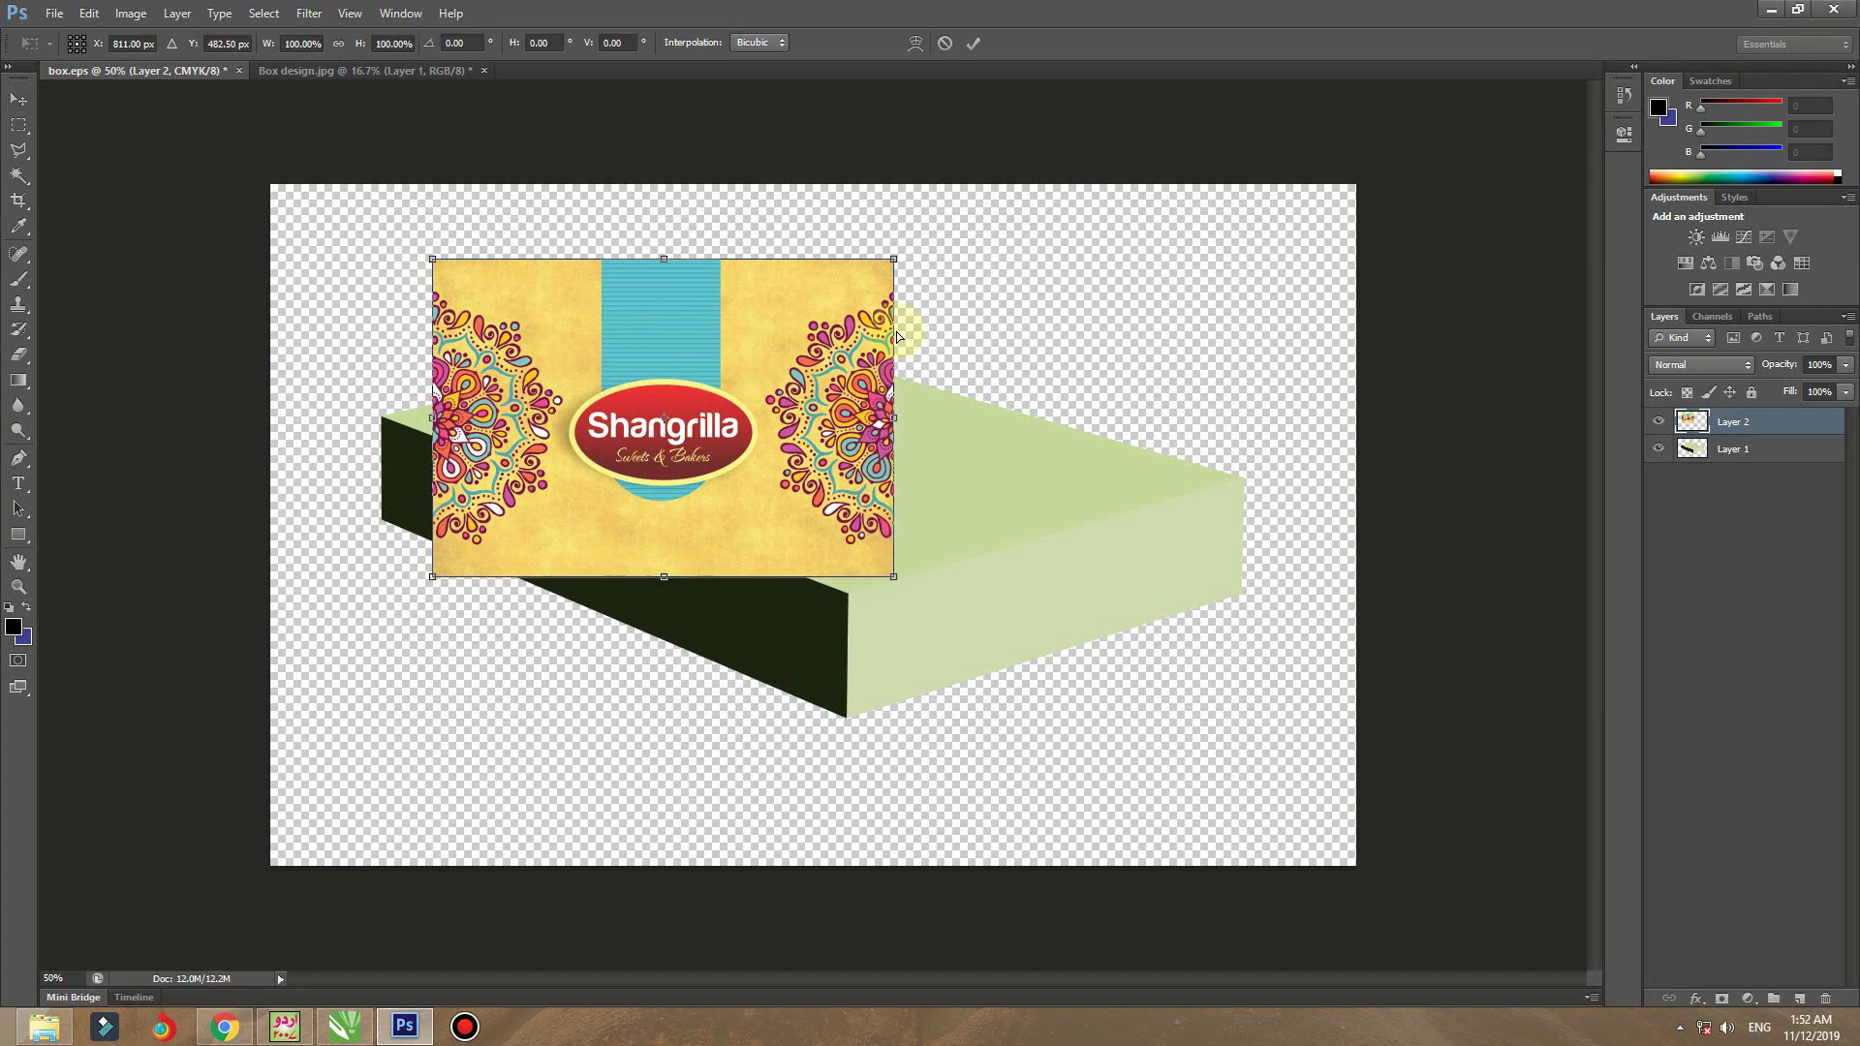
drag(916, 281, 1245, 485)
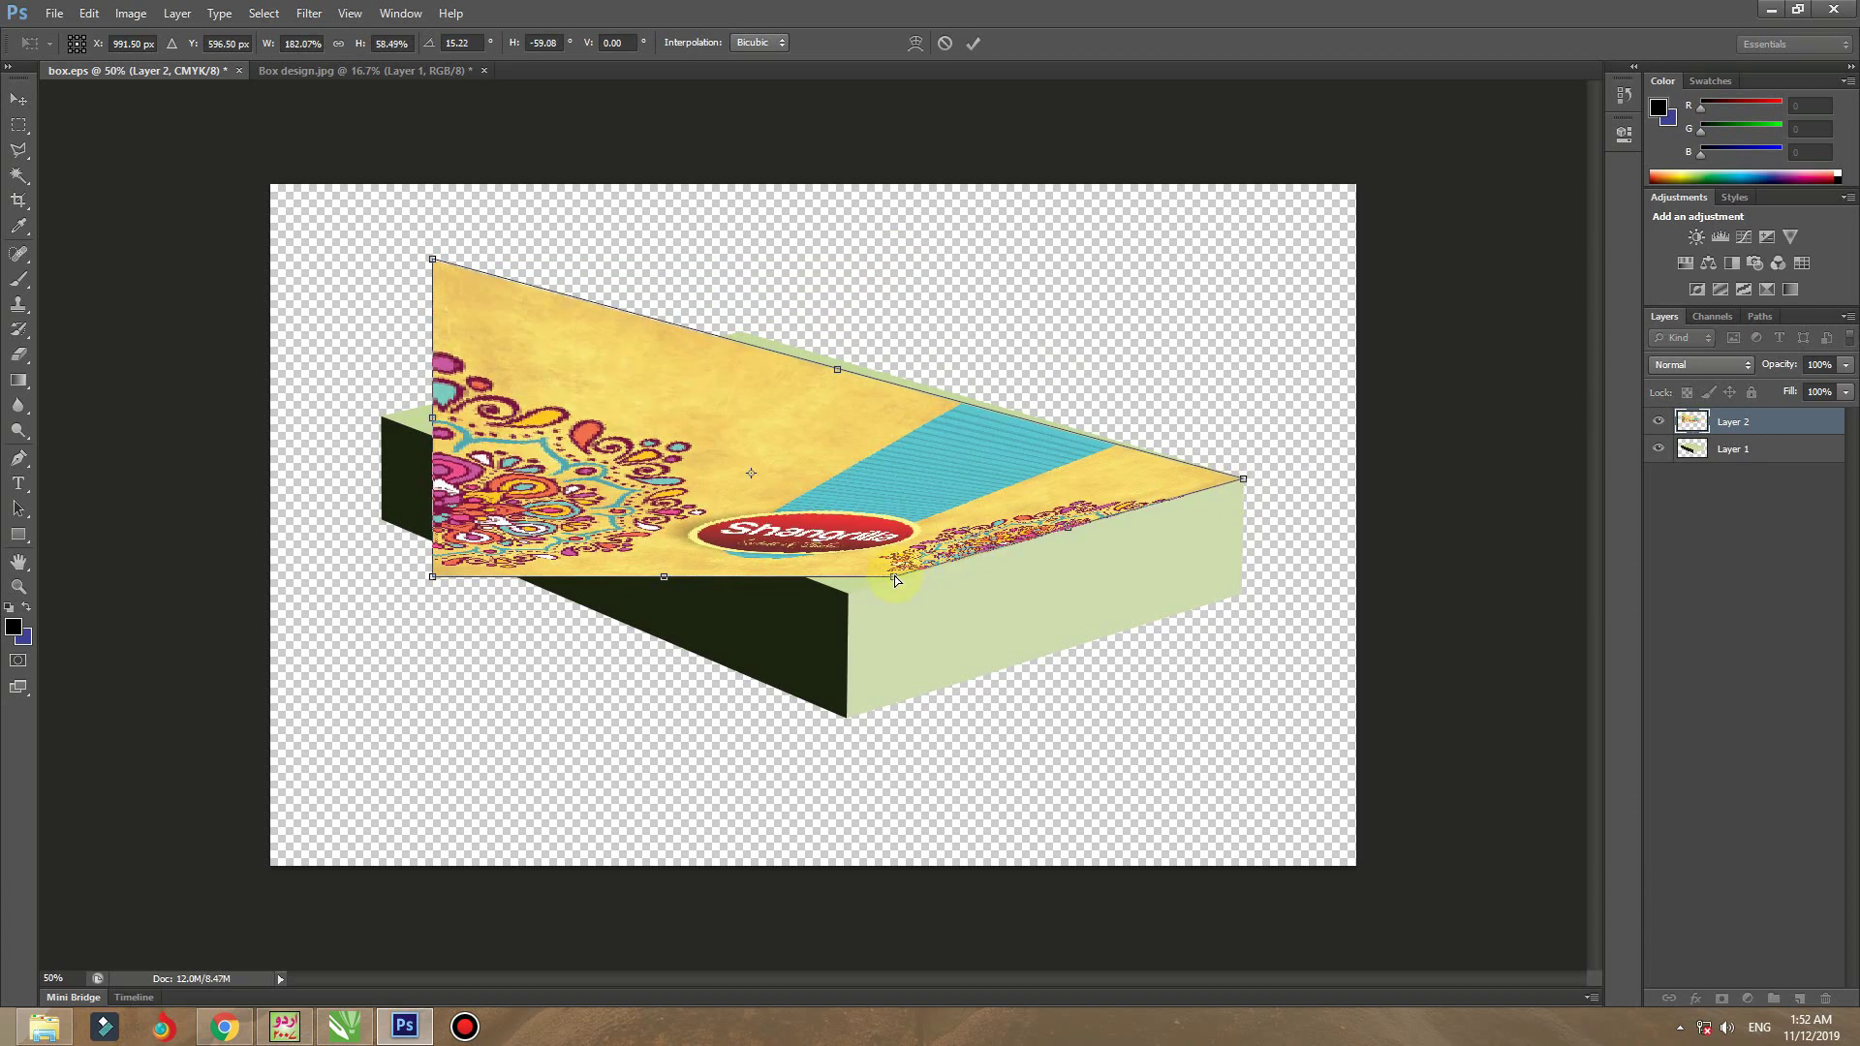
drag(896, 579, 847, 596)
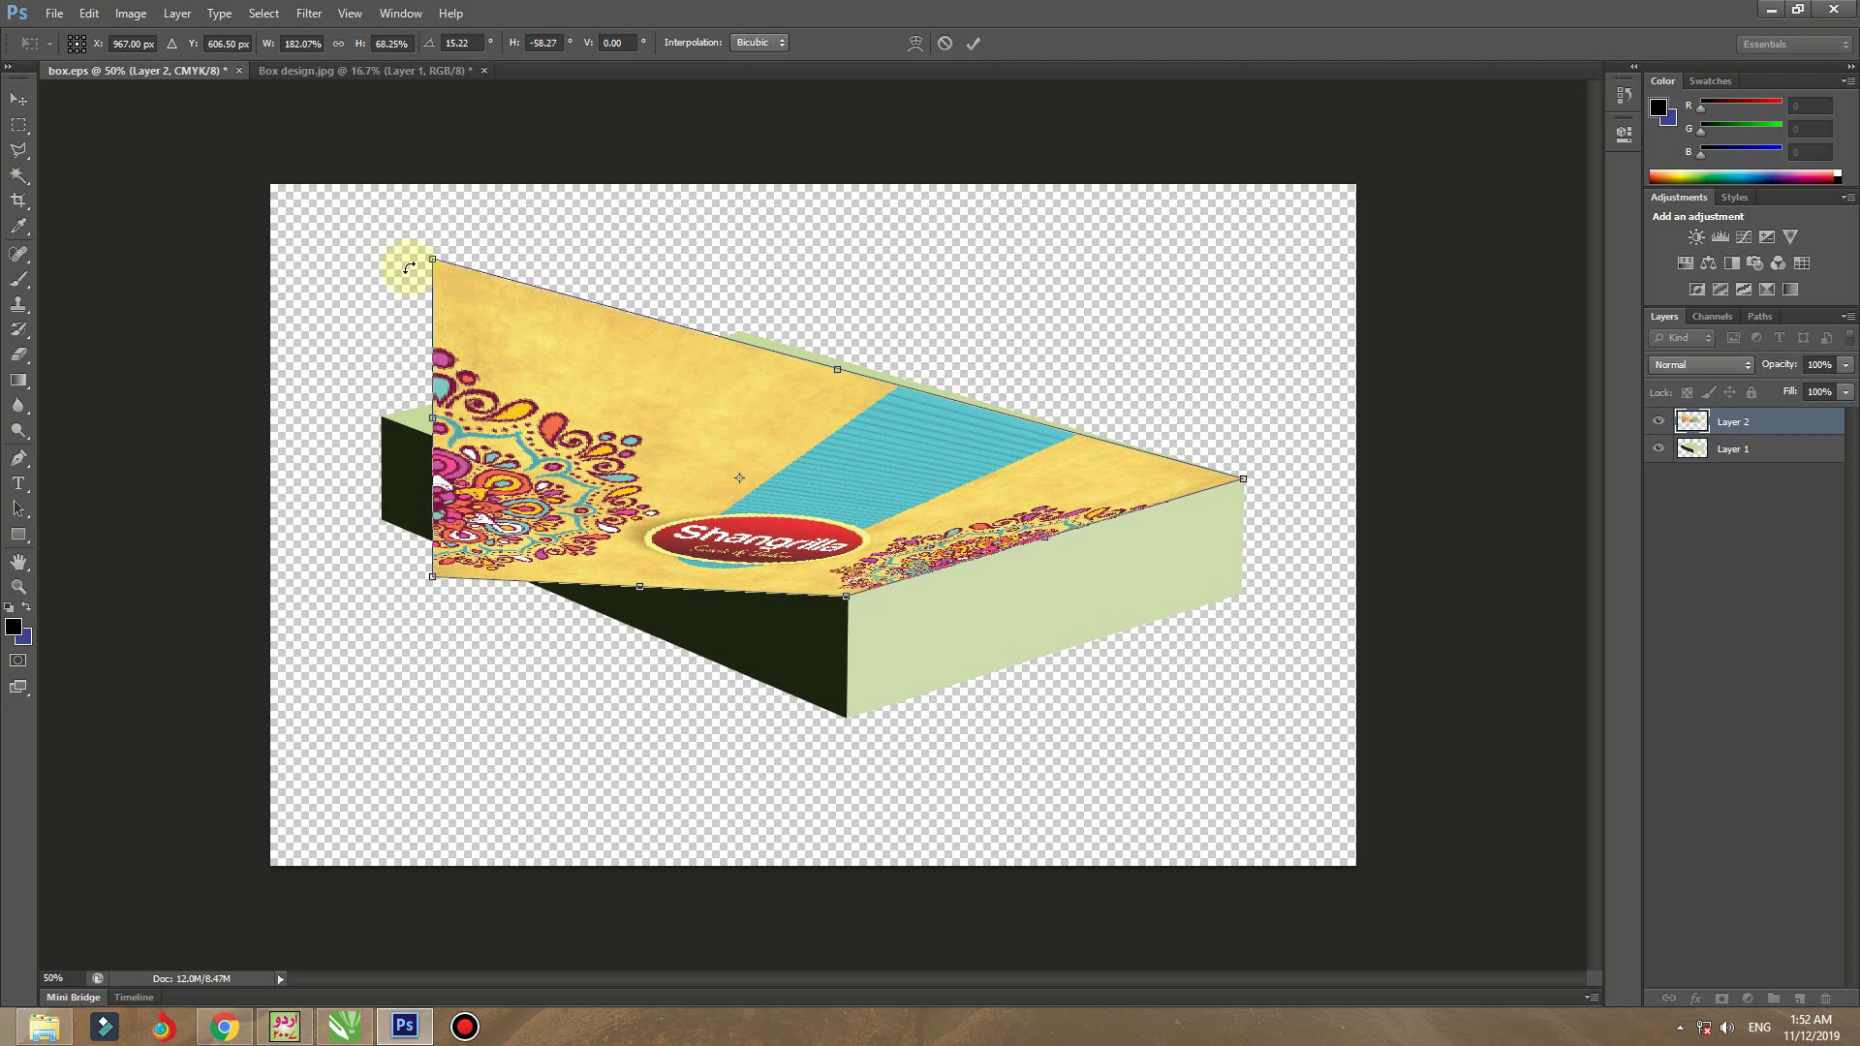
drag(433, 262, 739, 331)
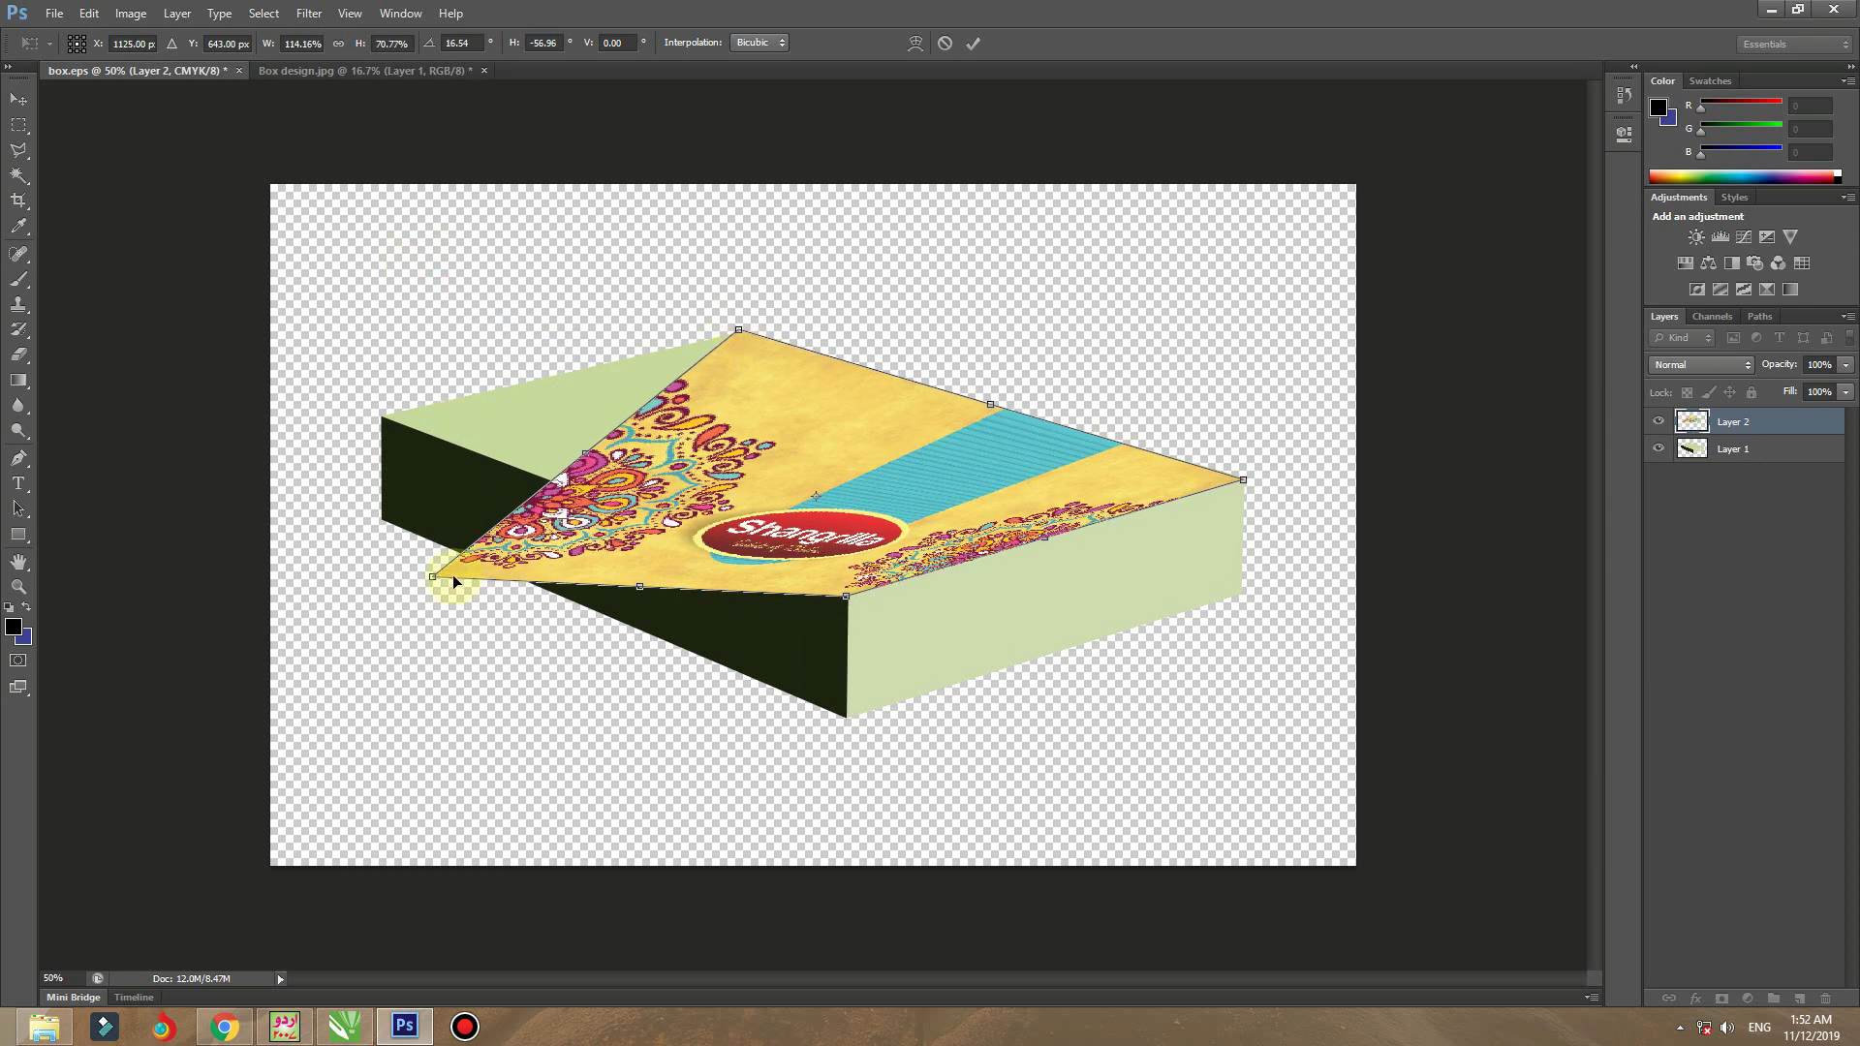
drag(432, 578, 386, 419)
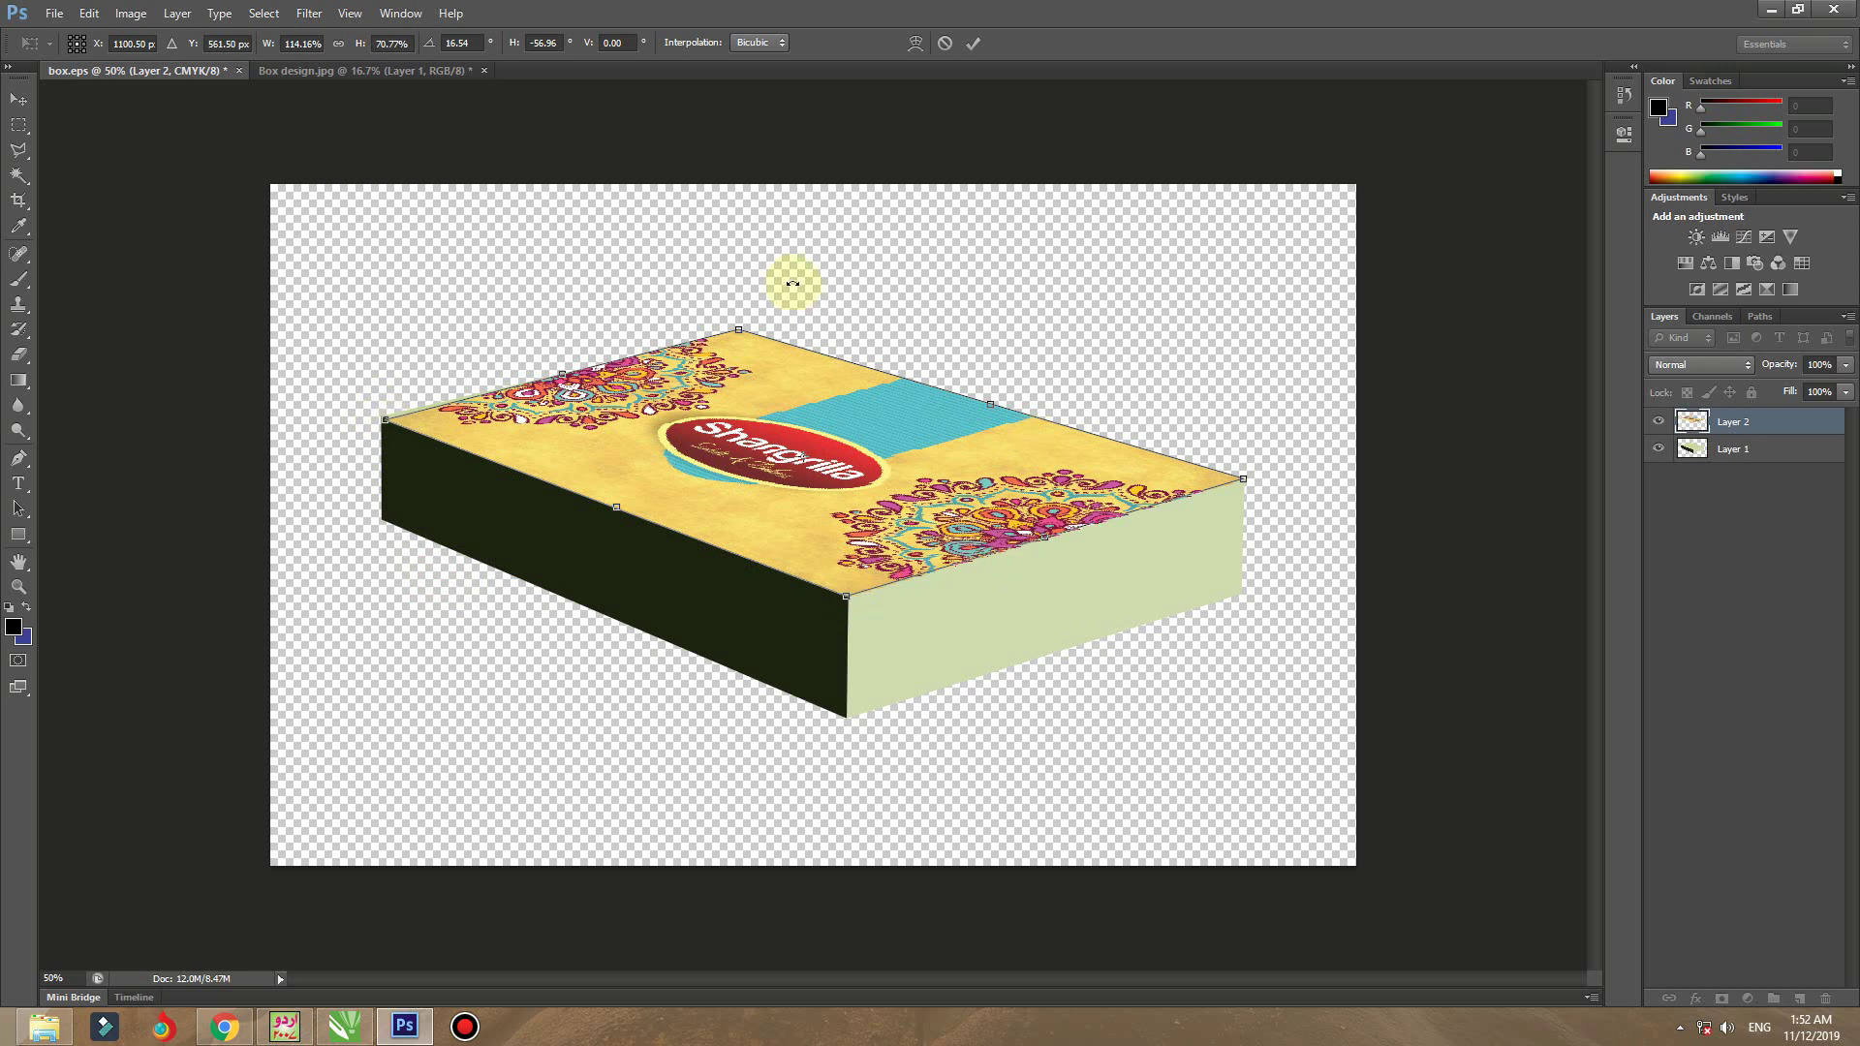
drag(741, 330, 746, 330)
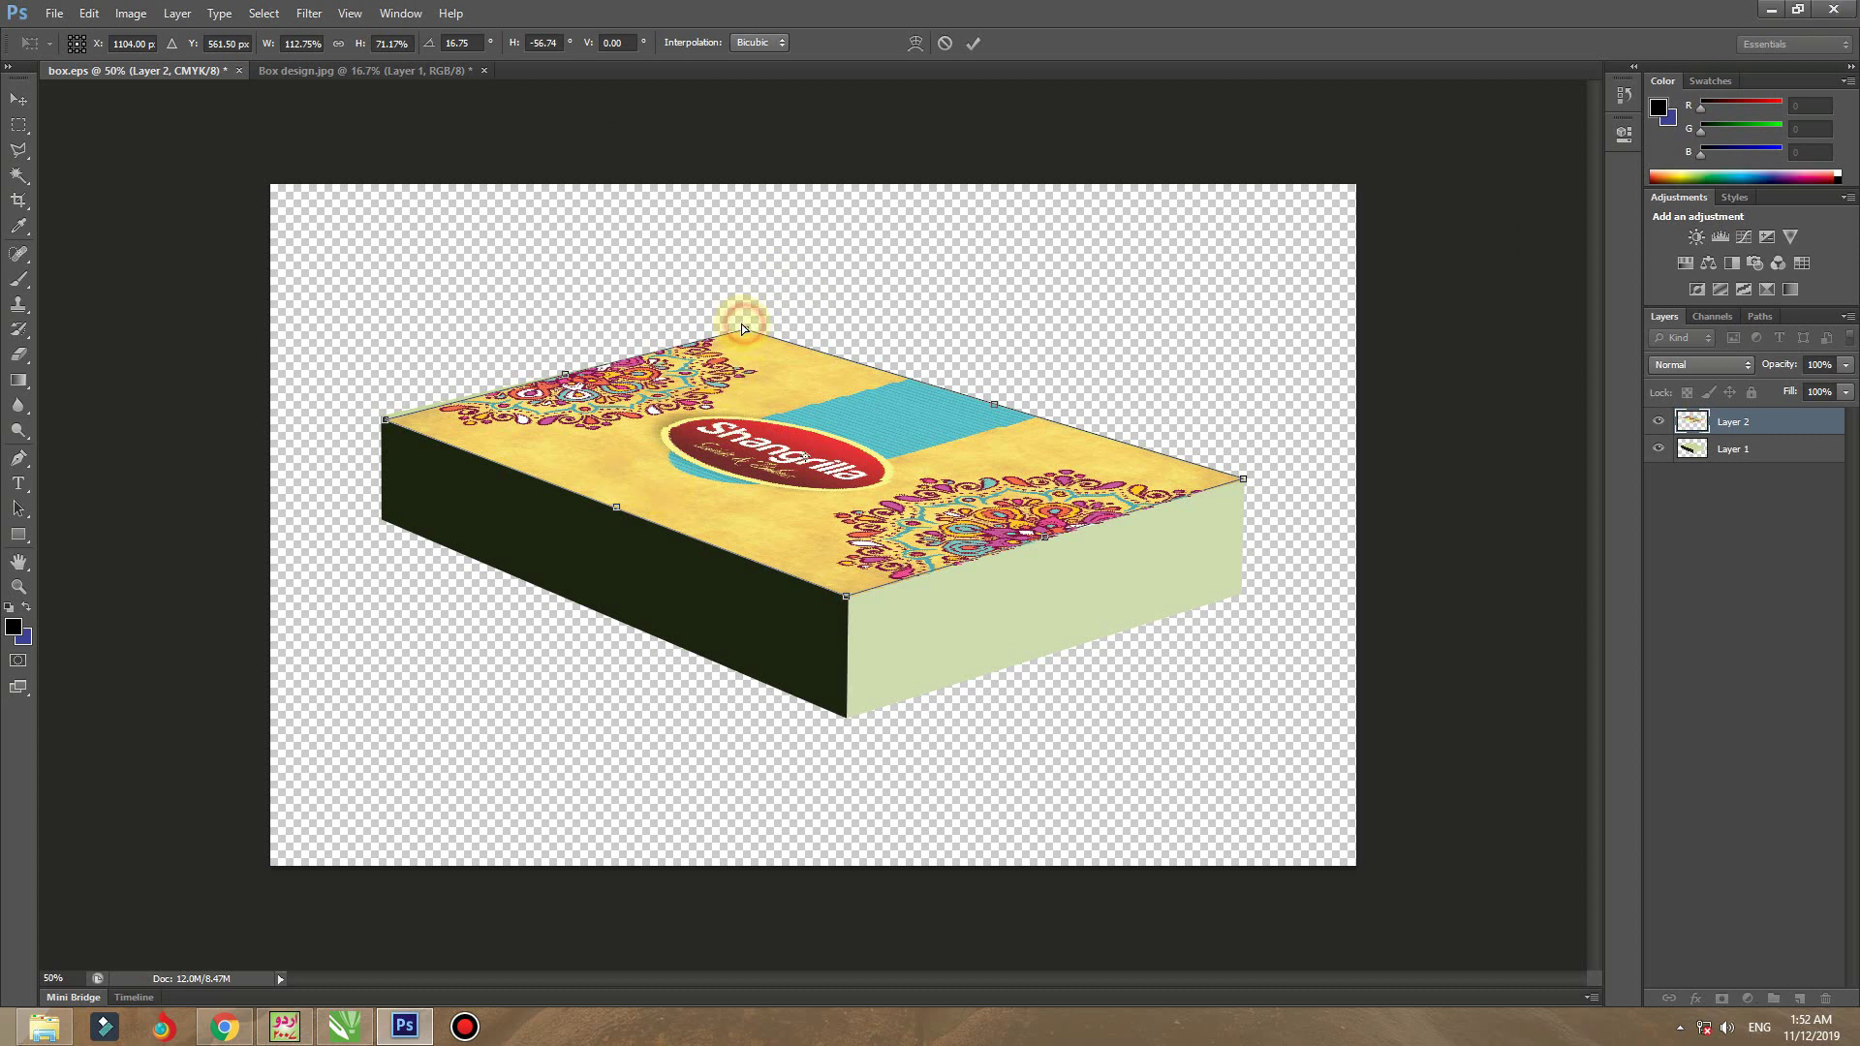
drag(385, 421, 380, 419)
key(Return)
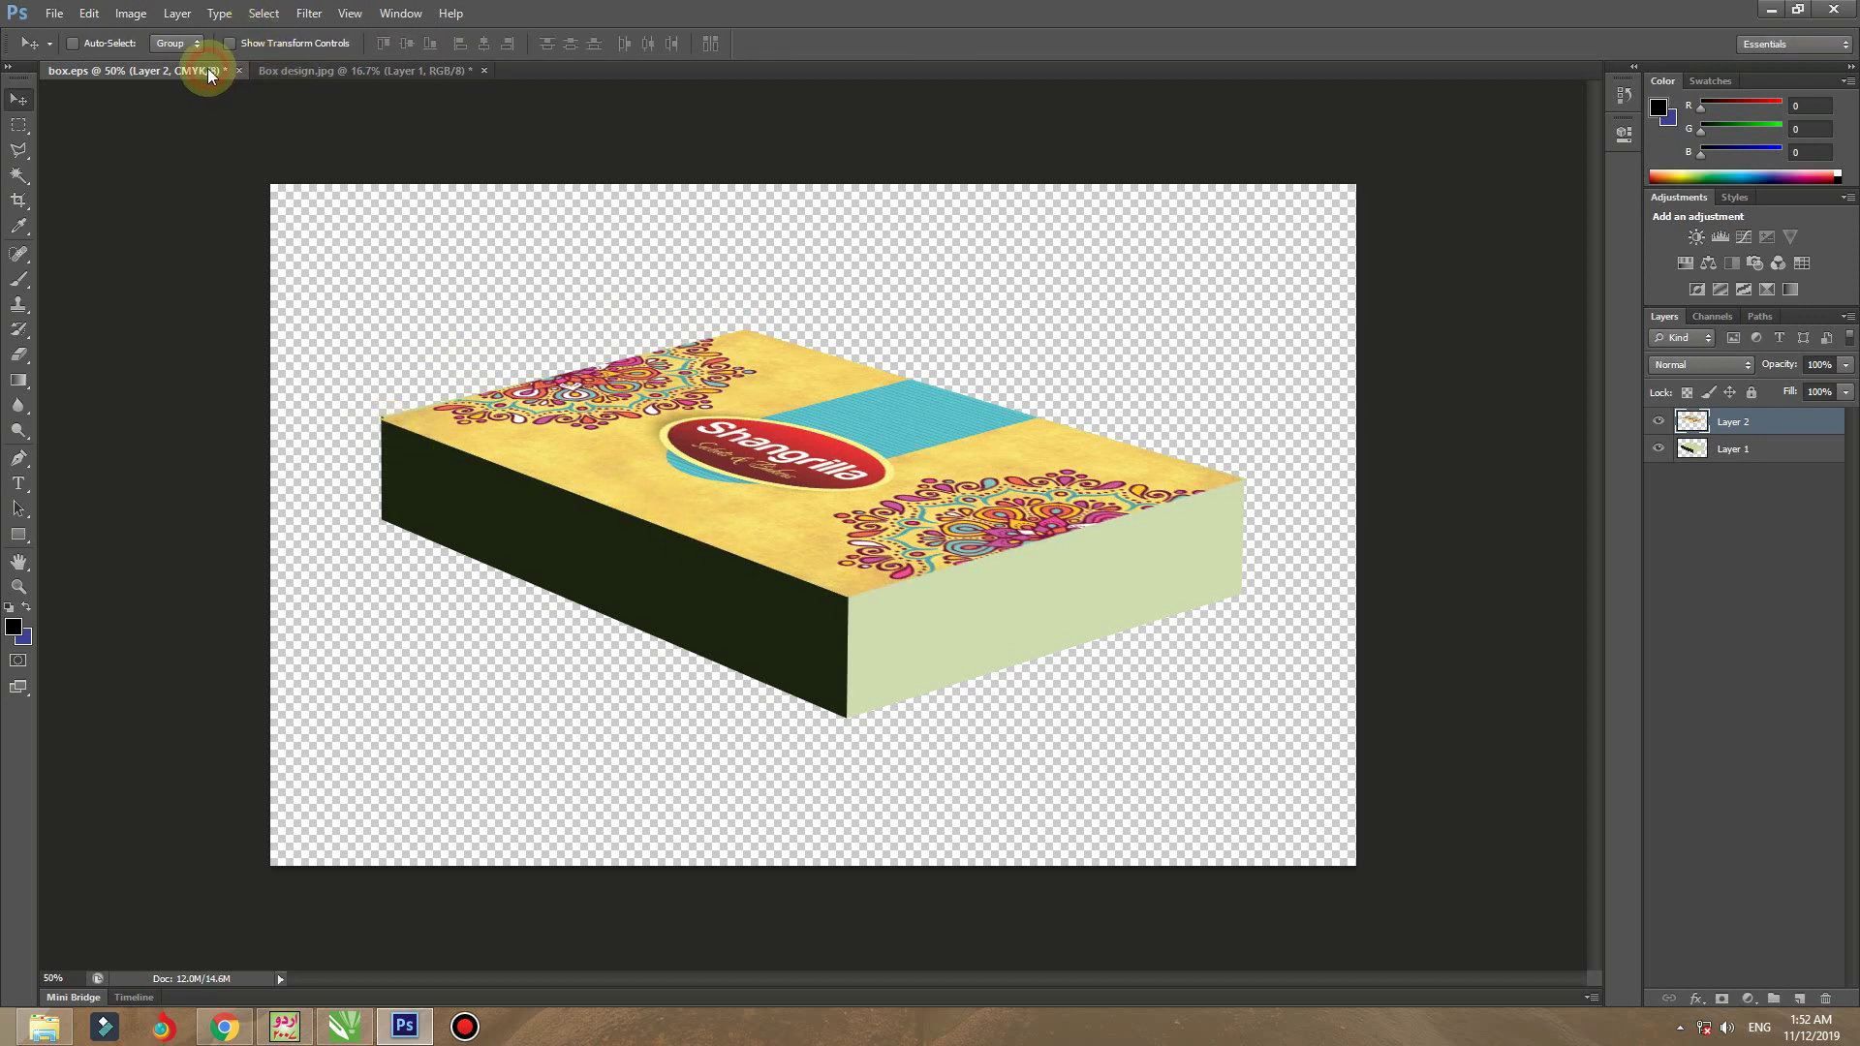
- In Box design.jpg, select the upside-down side panel above the central panel and copy it from the Background to a new layer
click(279, 77)
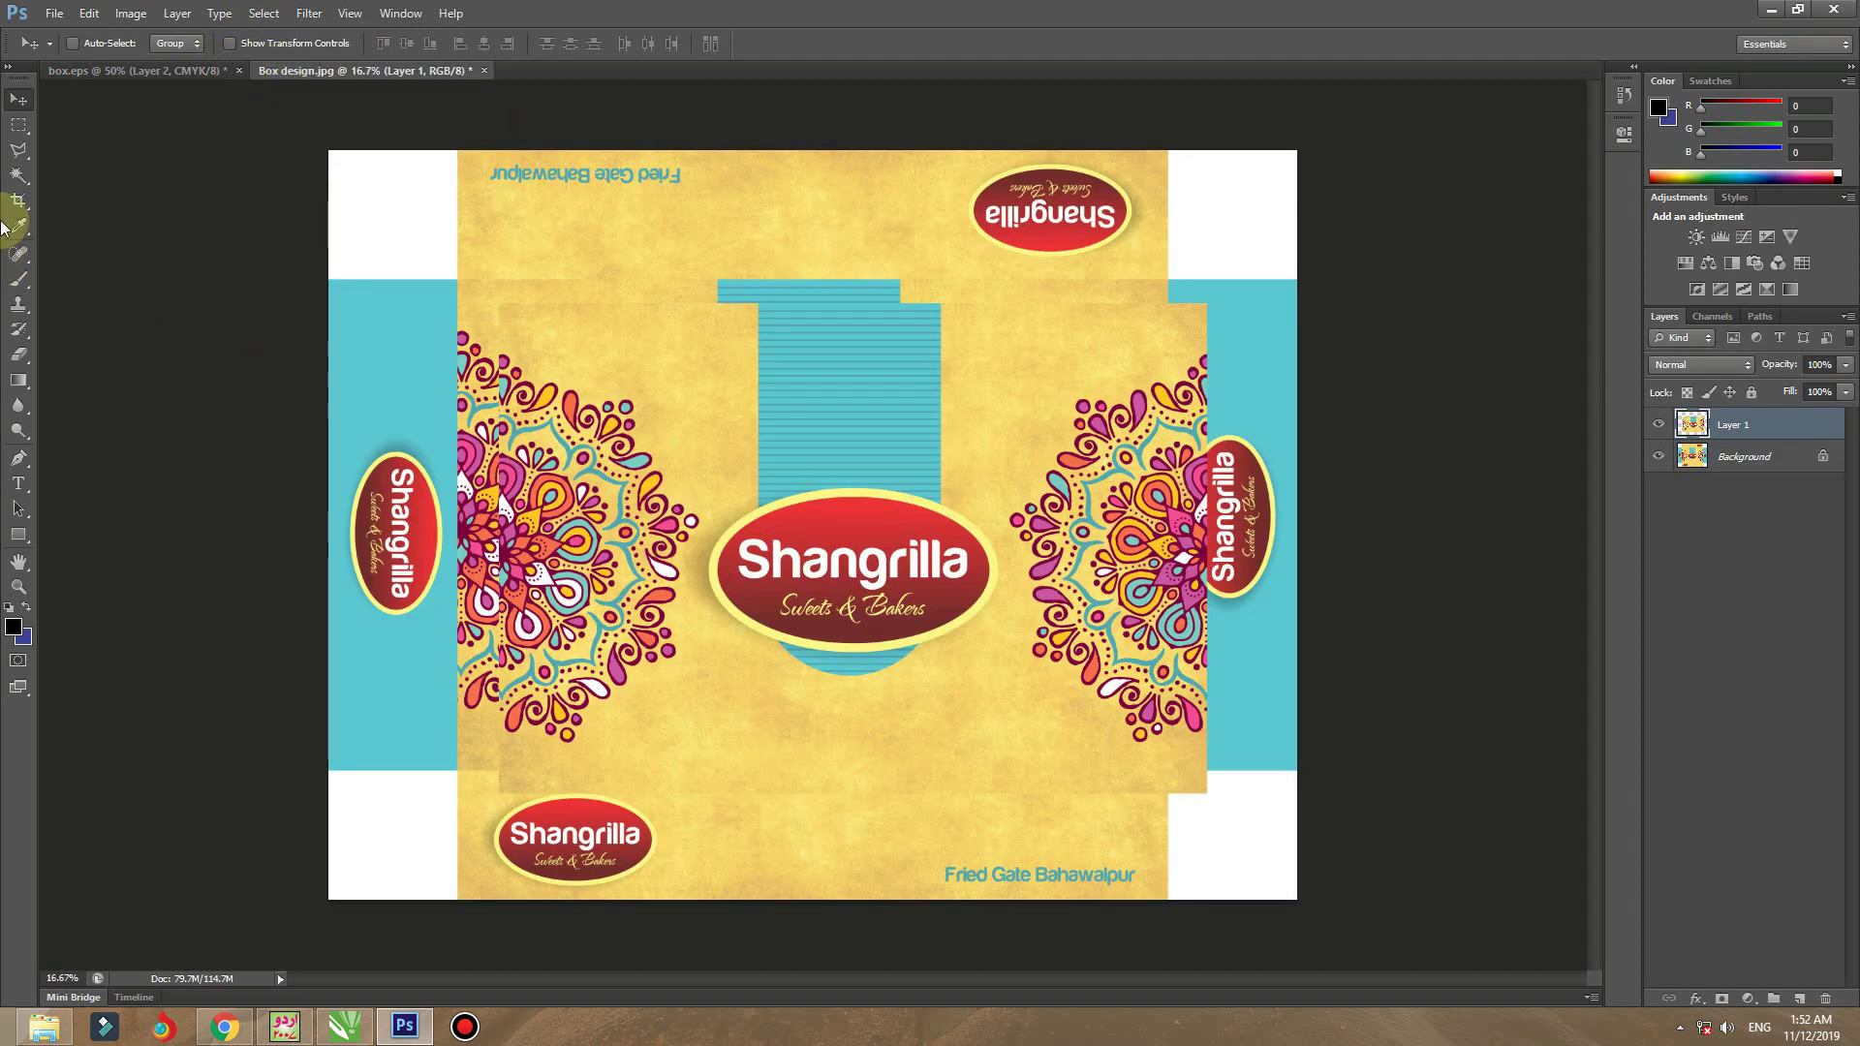
click(18, 126)
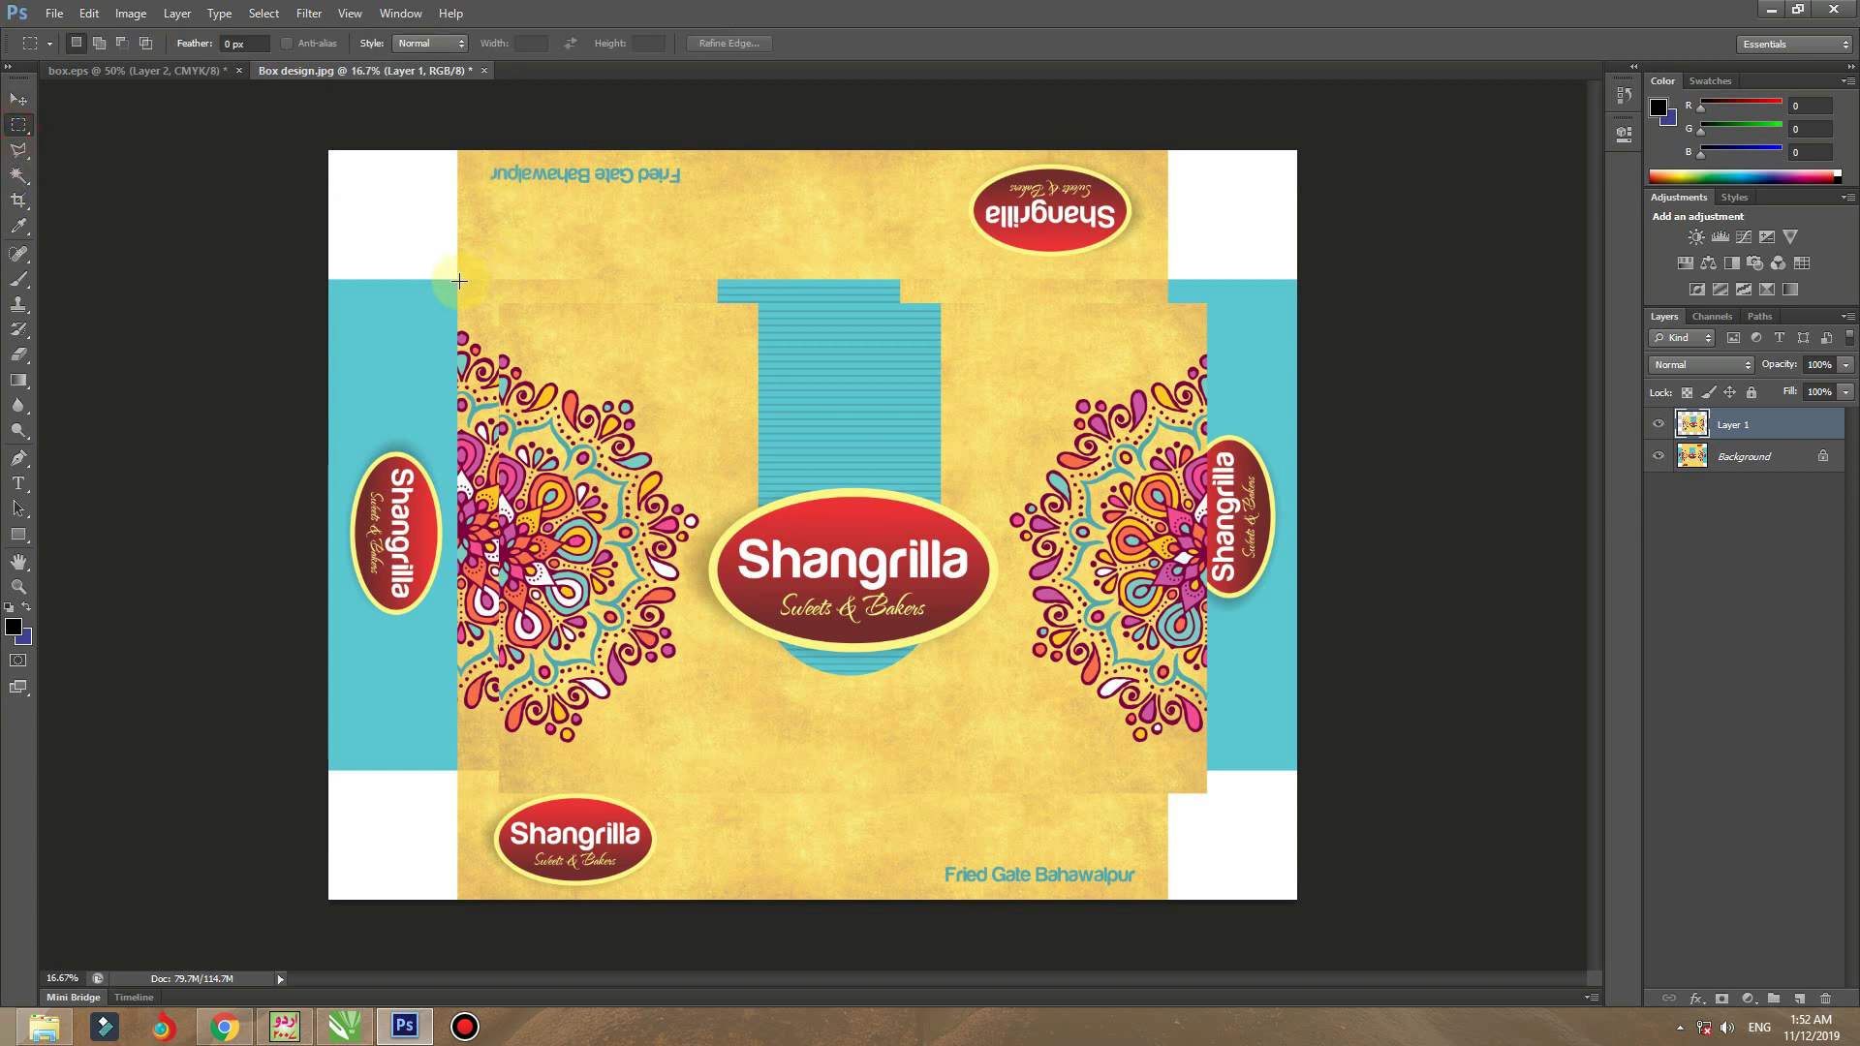
drag(457, 281, 1165, 145)
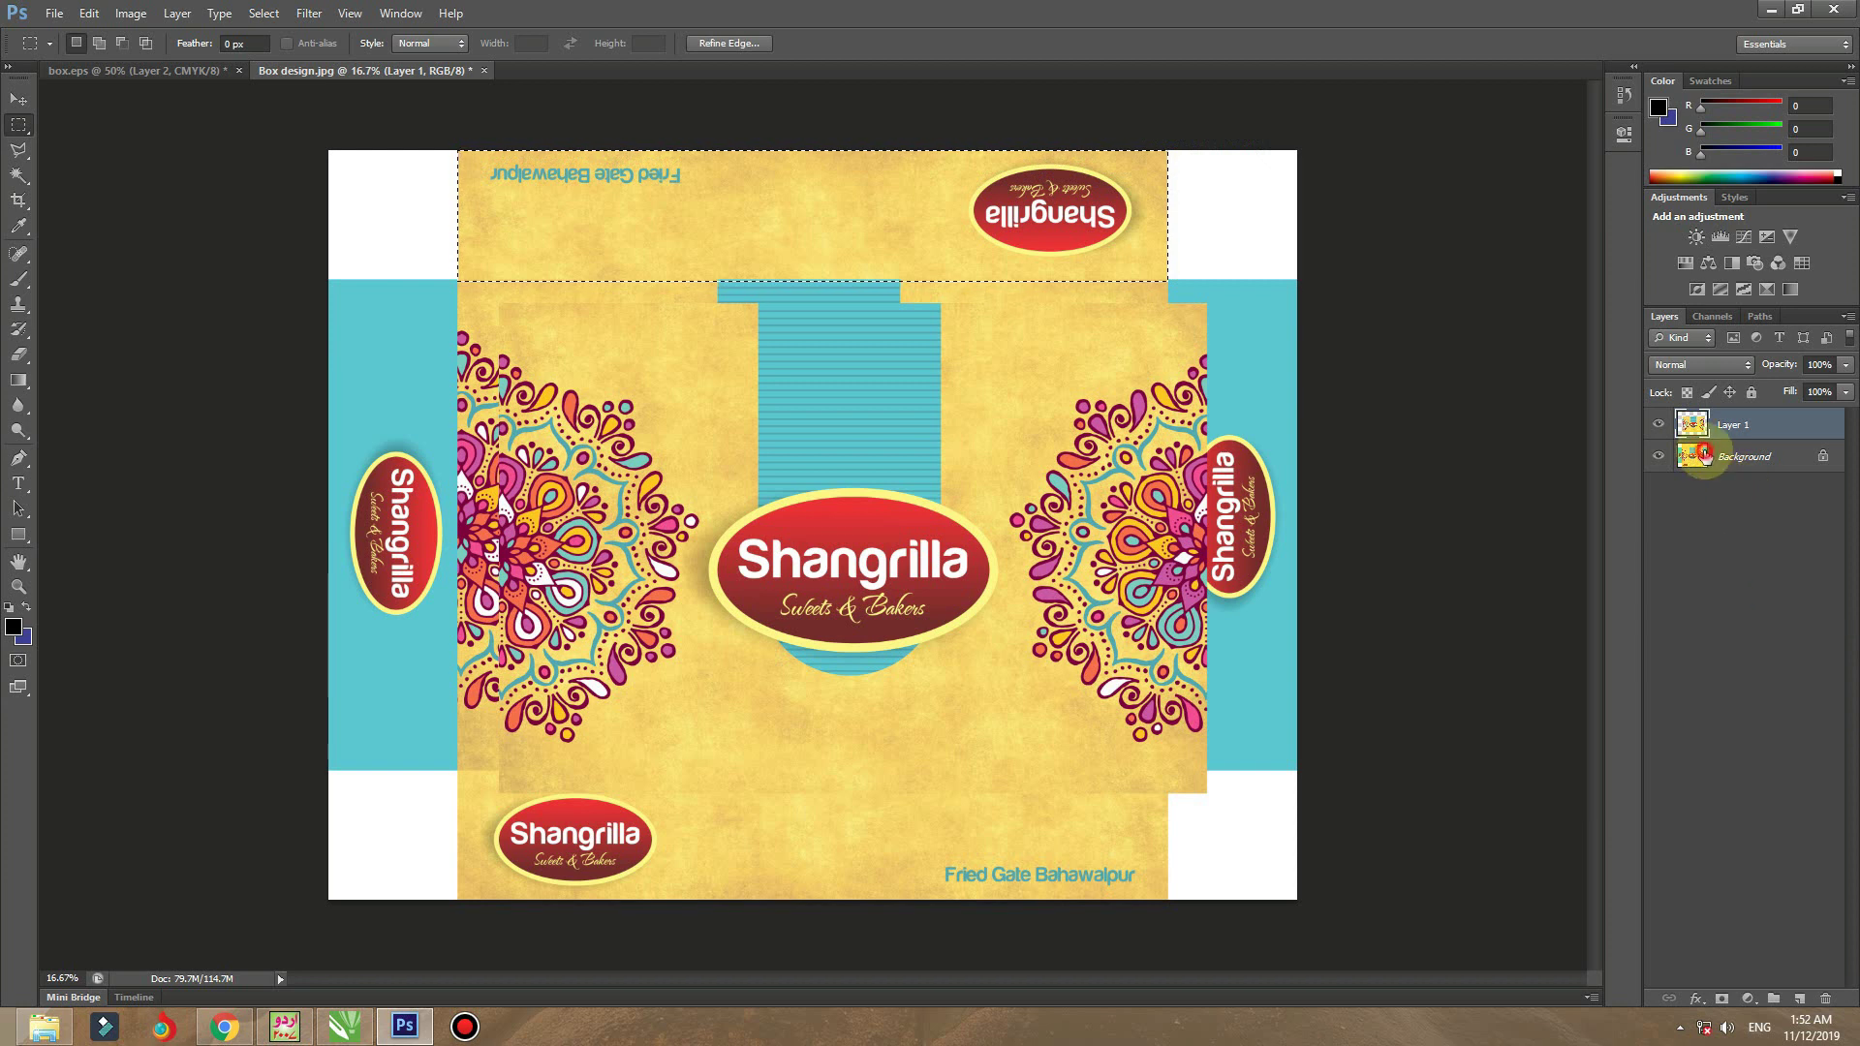
click(1705, 459)
key(ctrl+j)
- Move the copied side panel into the box.eps document and rotate it about 180° so its logo reads upright
click(19, 99)
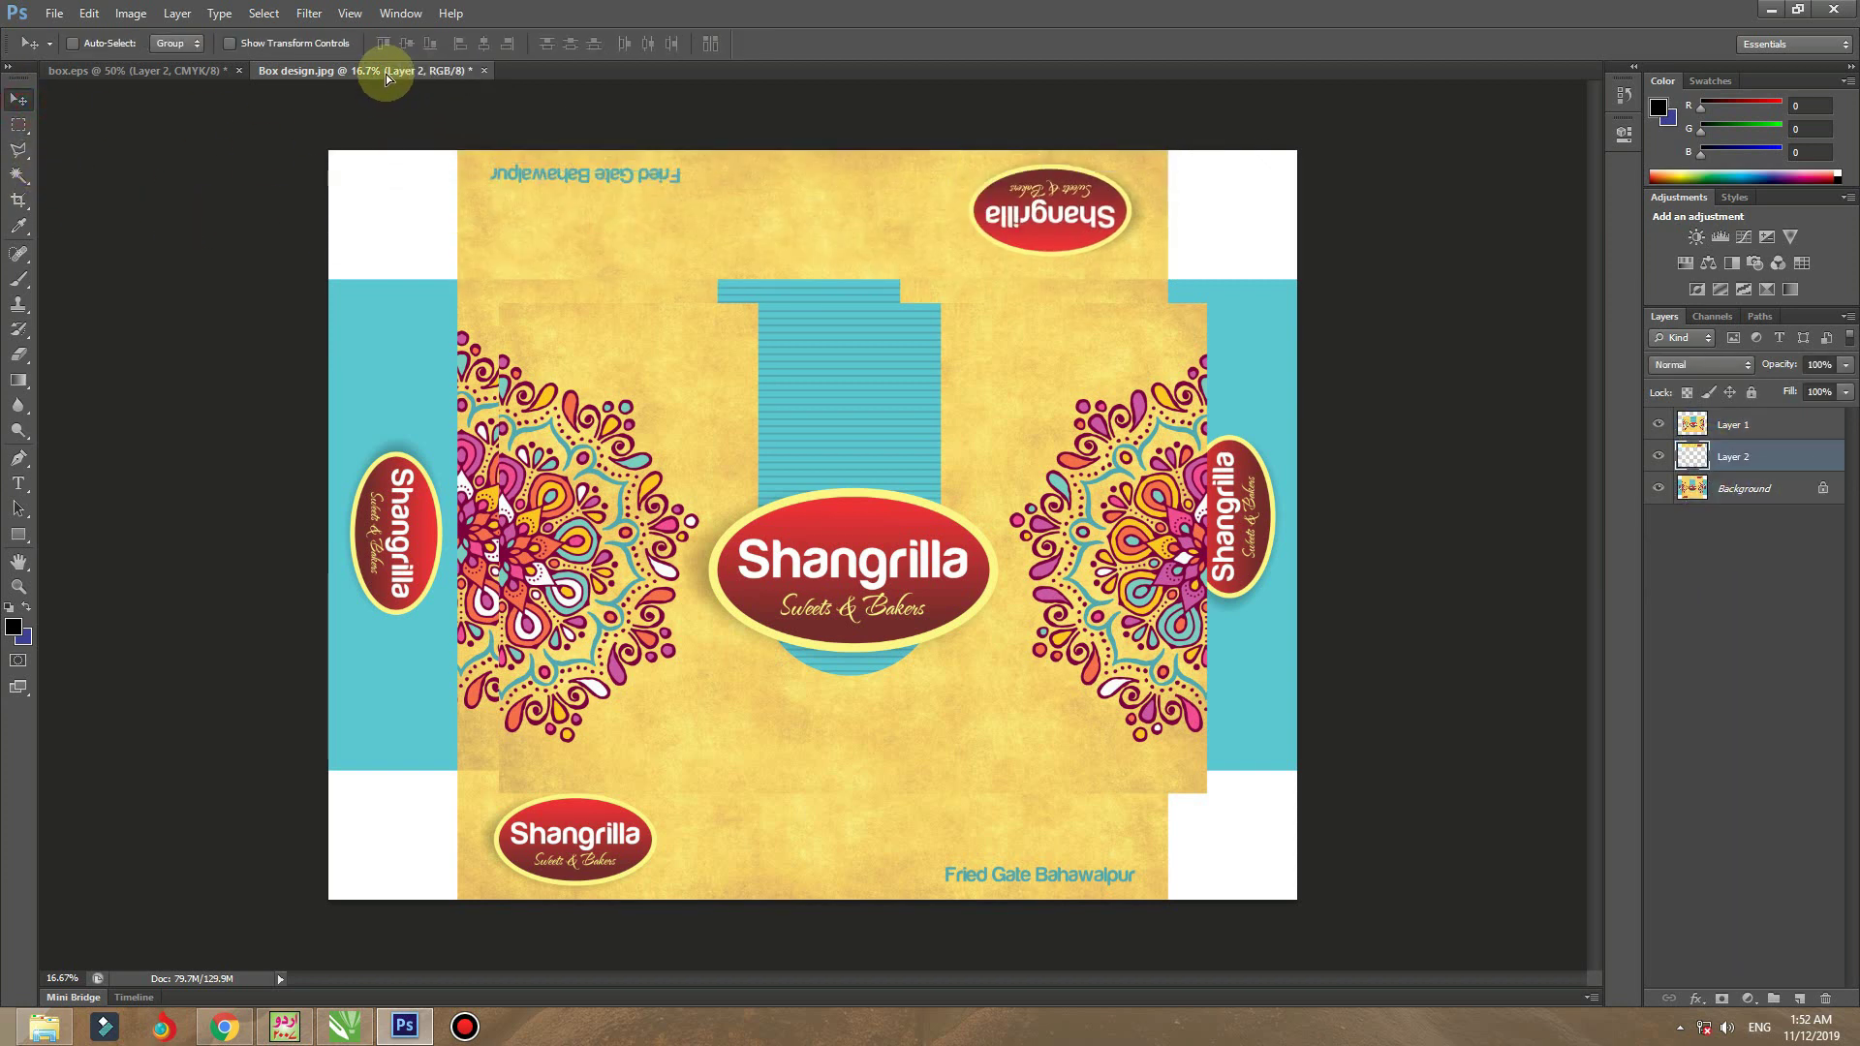
drag(189, 74, 717, 530)
key(ctrl+t)
key(ctrl+minus)
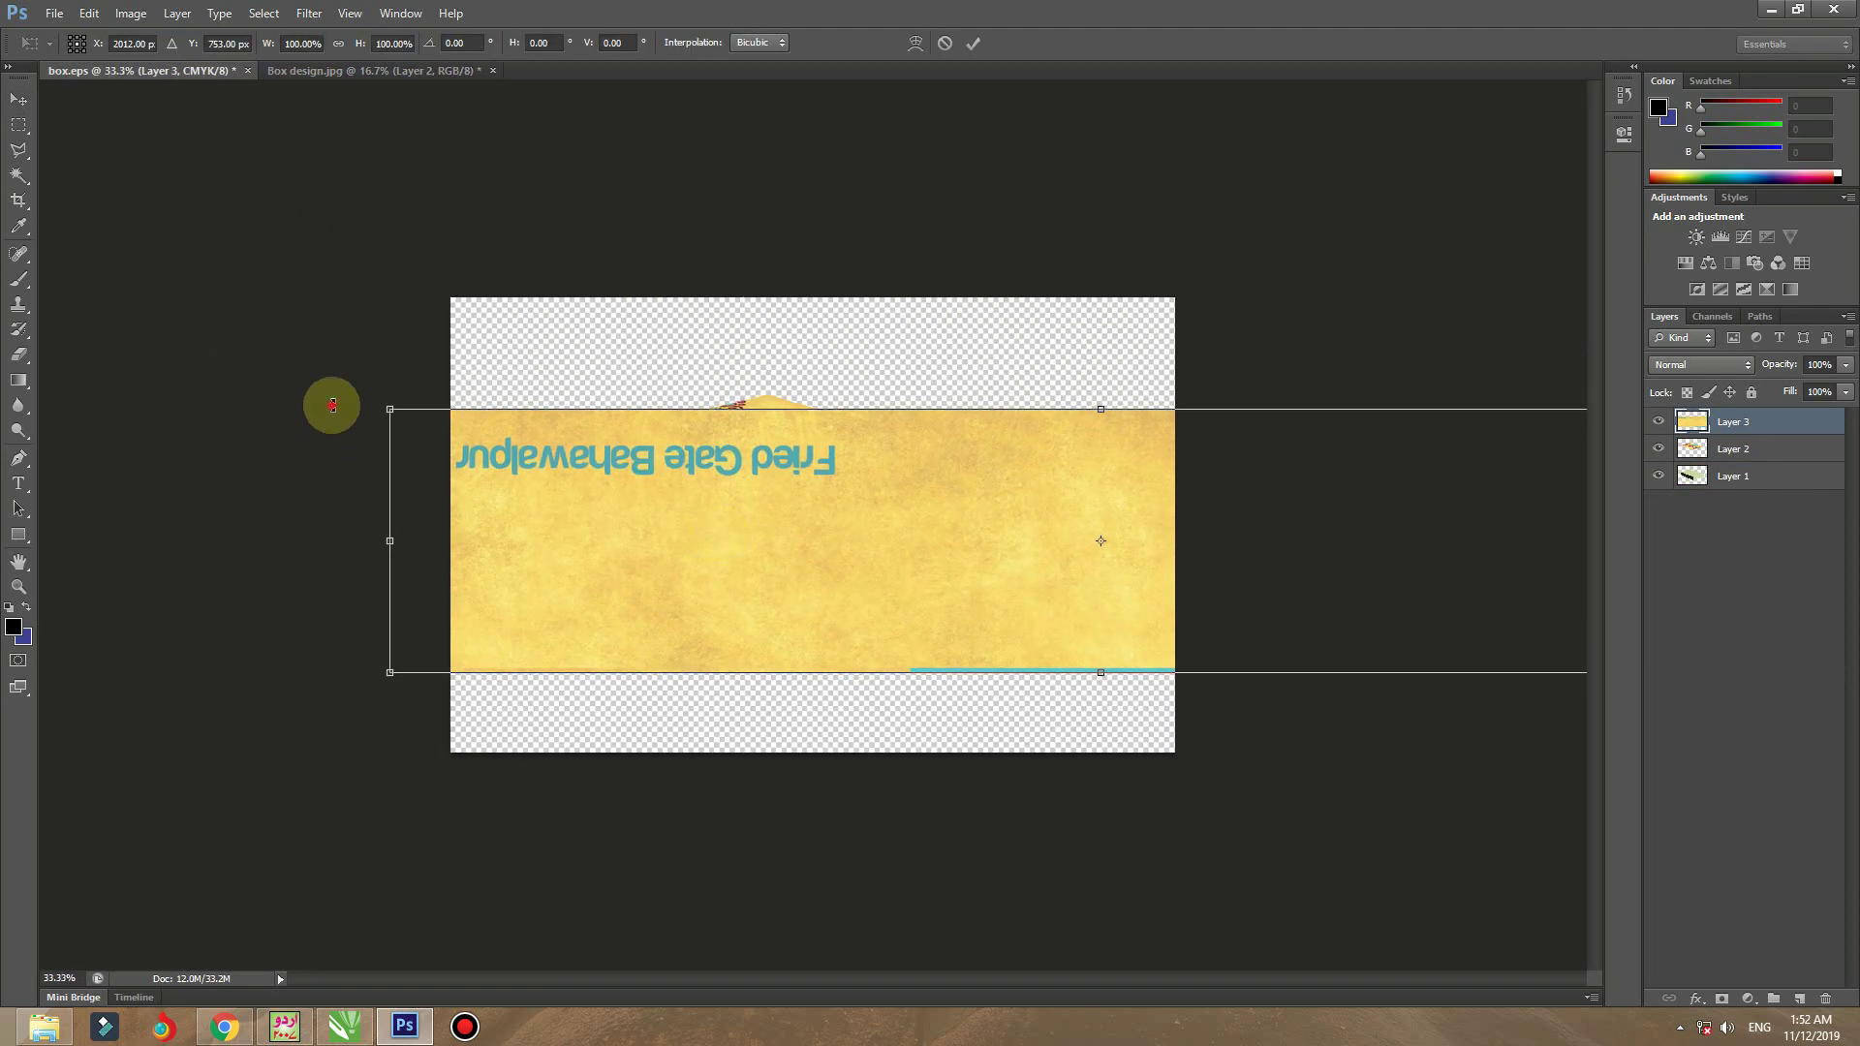
drag(333, 403, 1439, 607)
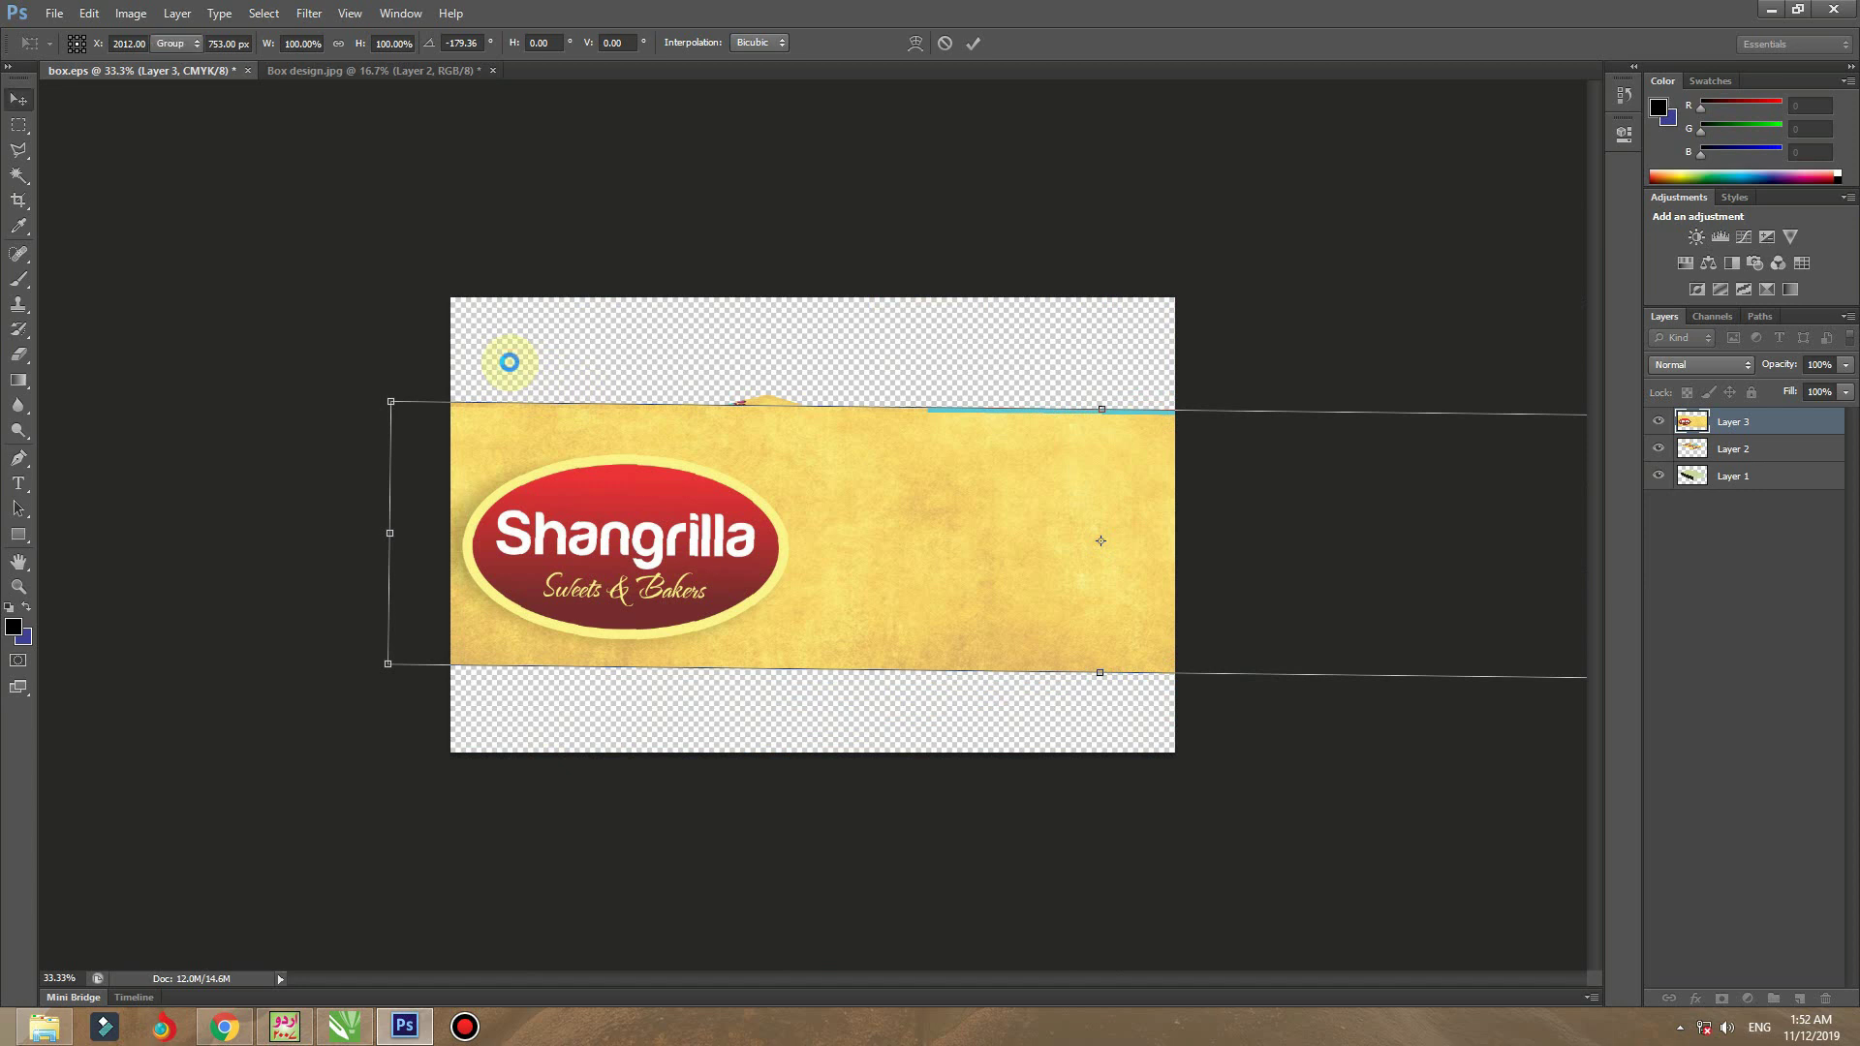
key(Return)
- Scale the side panel to about 41% width and 46% height and place it in front of the box
key(ctrl+t)
drag(388, 402, 1217, 543)
drag(1389, 662, 673, 644)
ctrl+click(570, 545)
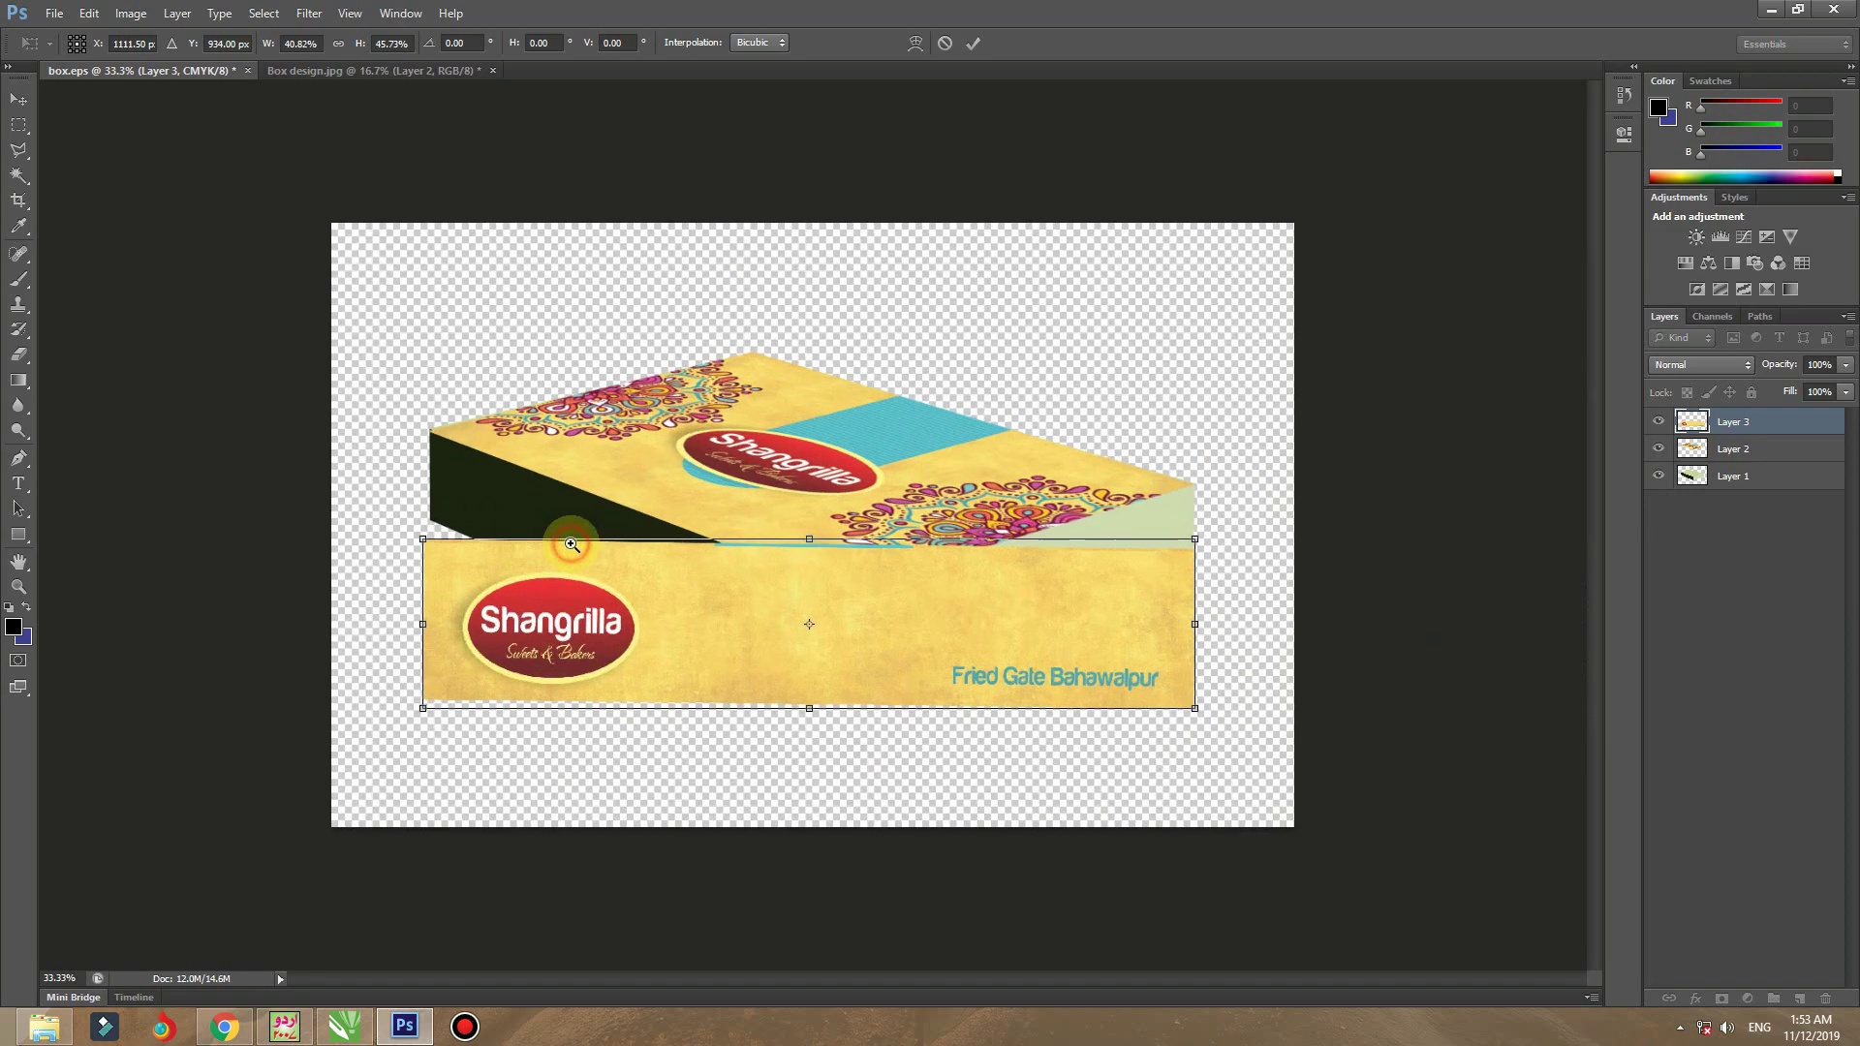
ctrl+click(572, 544)
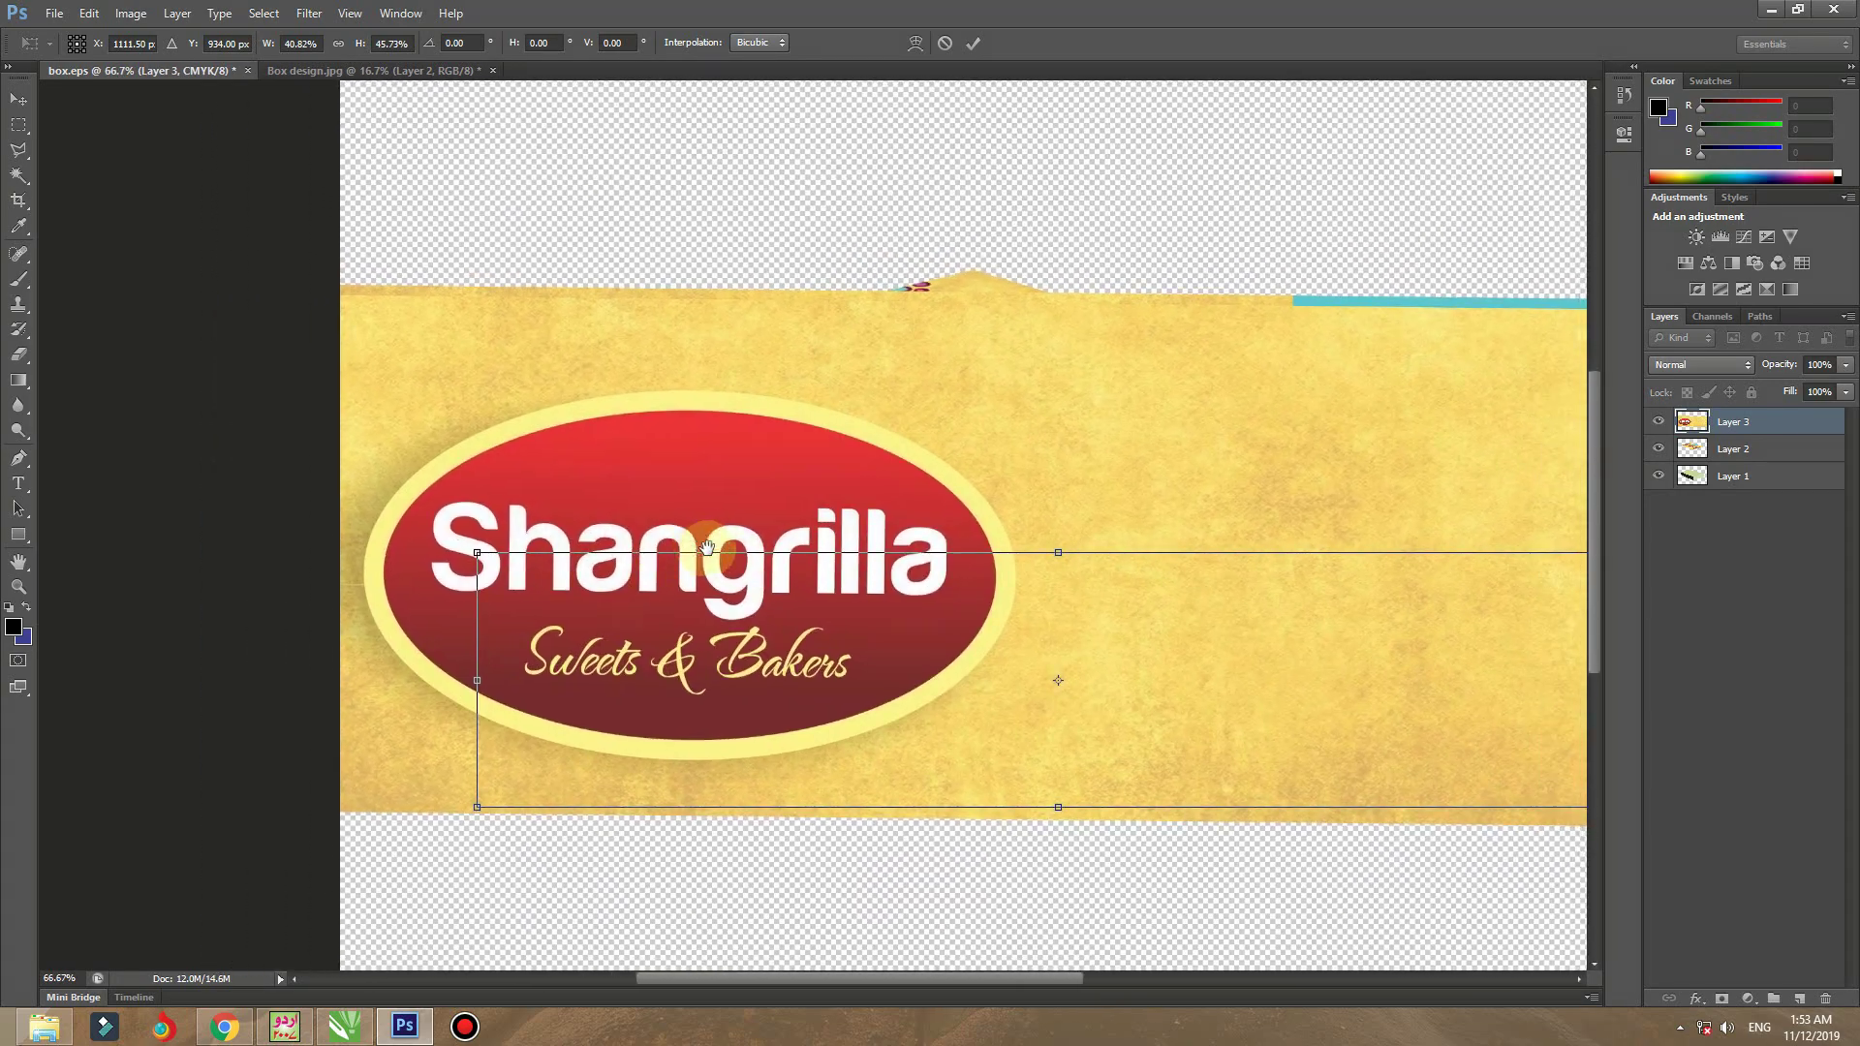
drag(707, 548, 654, 525)
key(ctrl+minus)
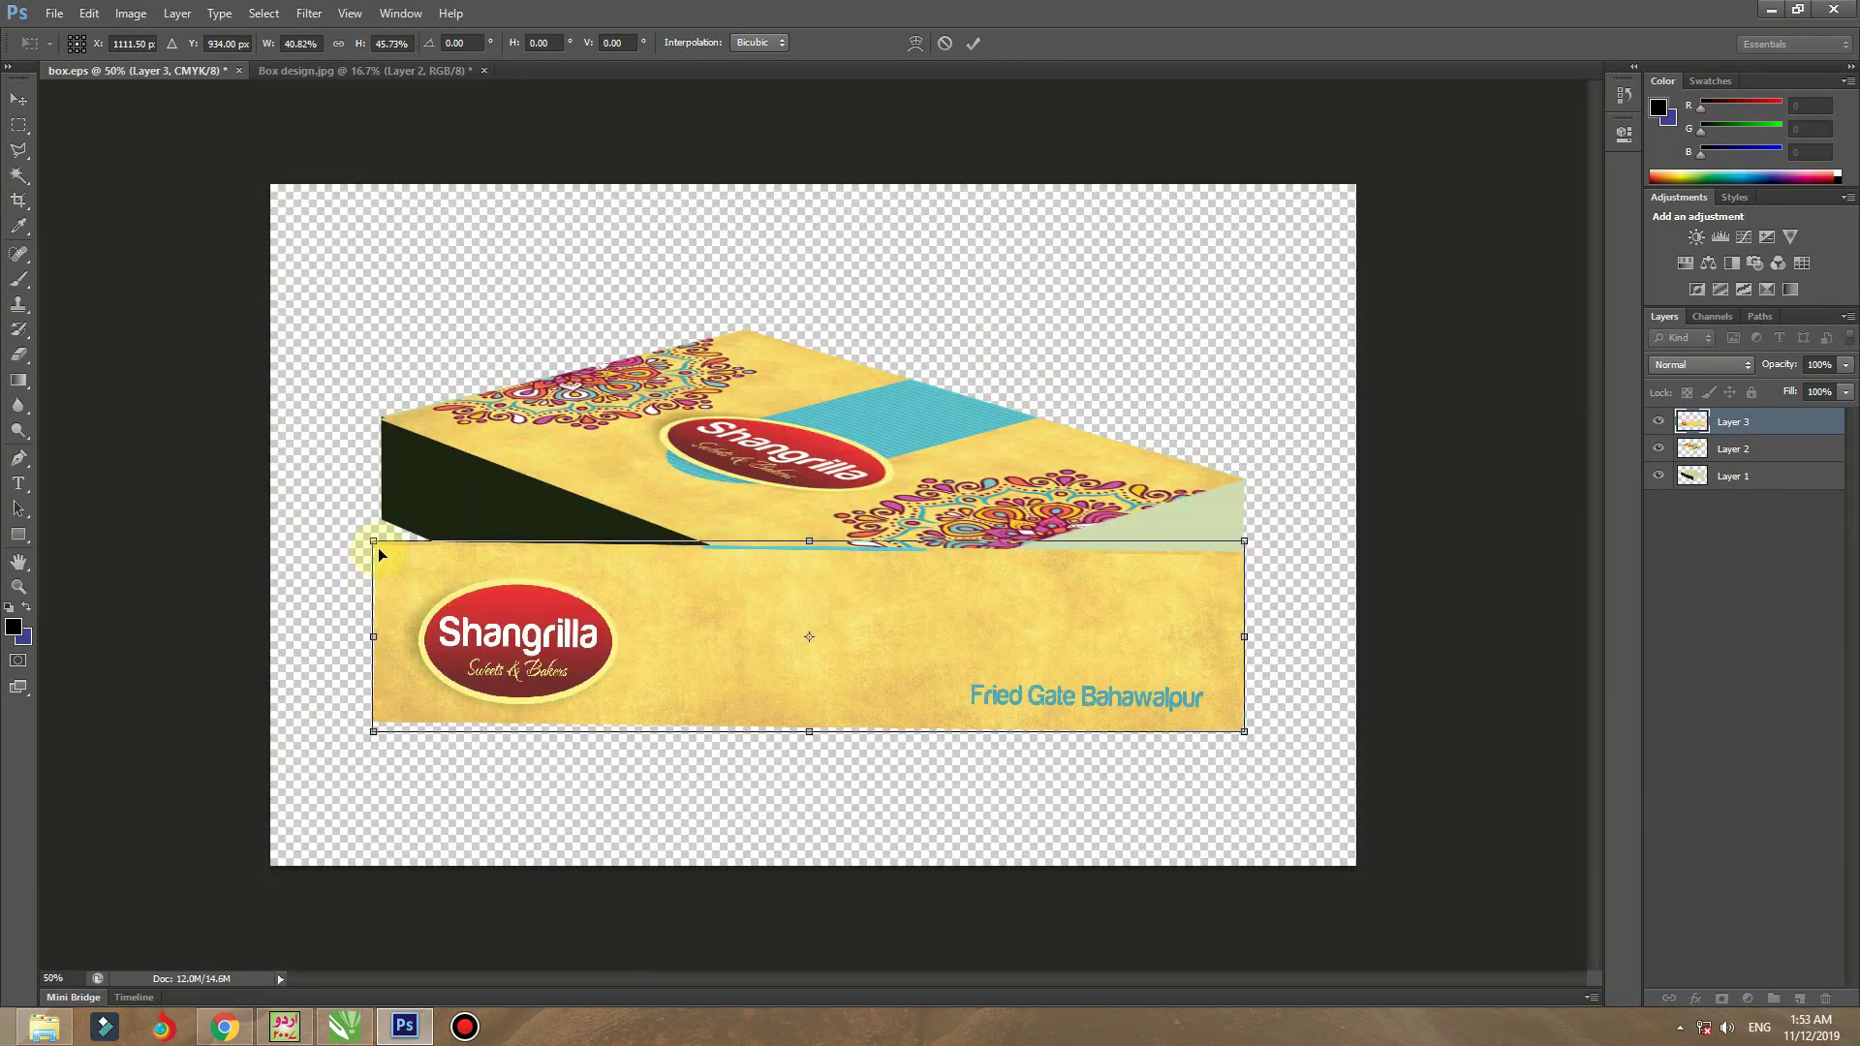
- Distort the side panel so its four corners match the corners of the box's dark side face, and apply the transform
drag(375, 545, 382, 423)
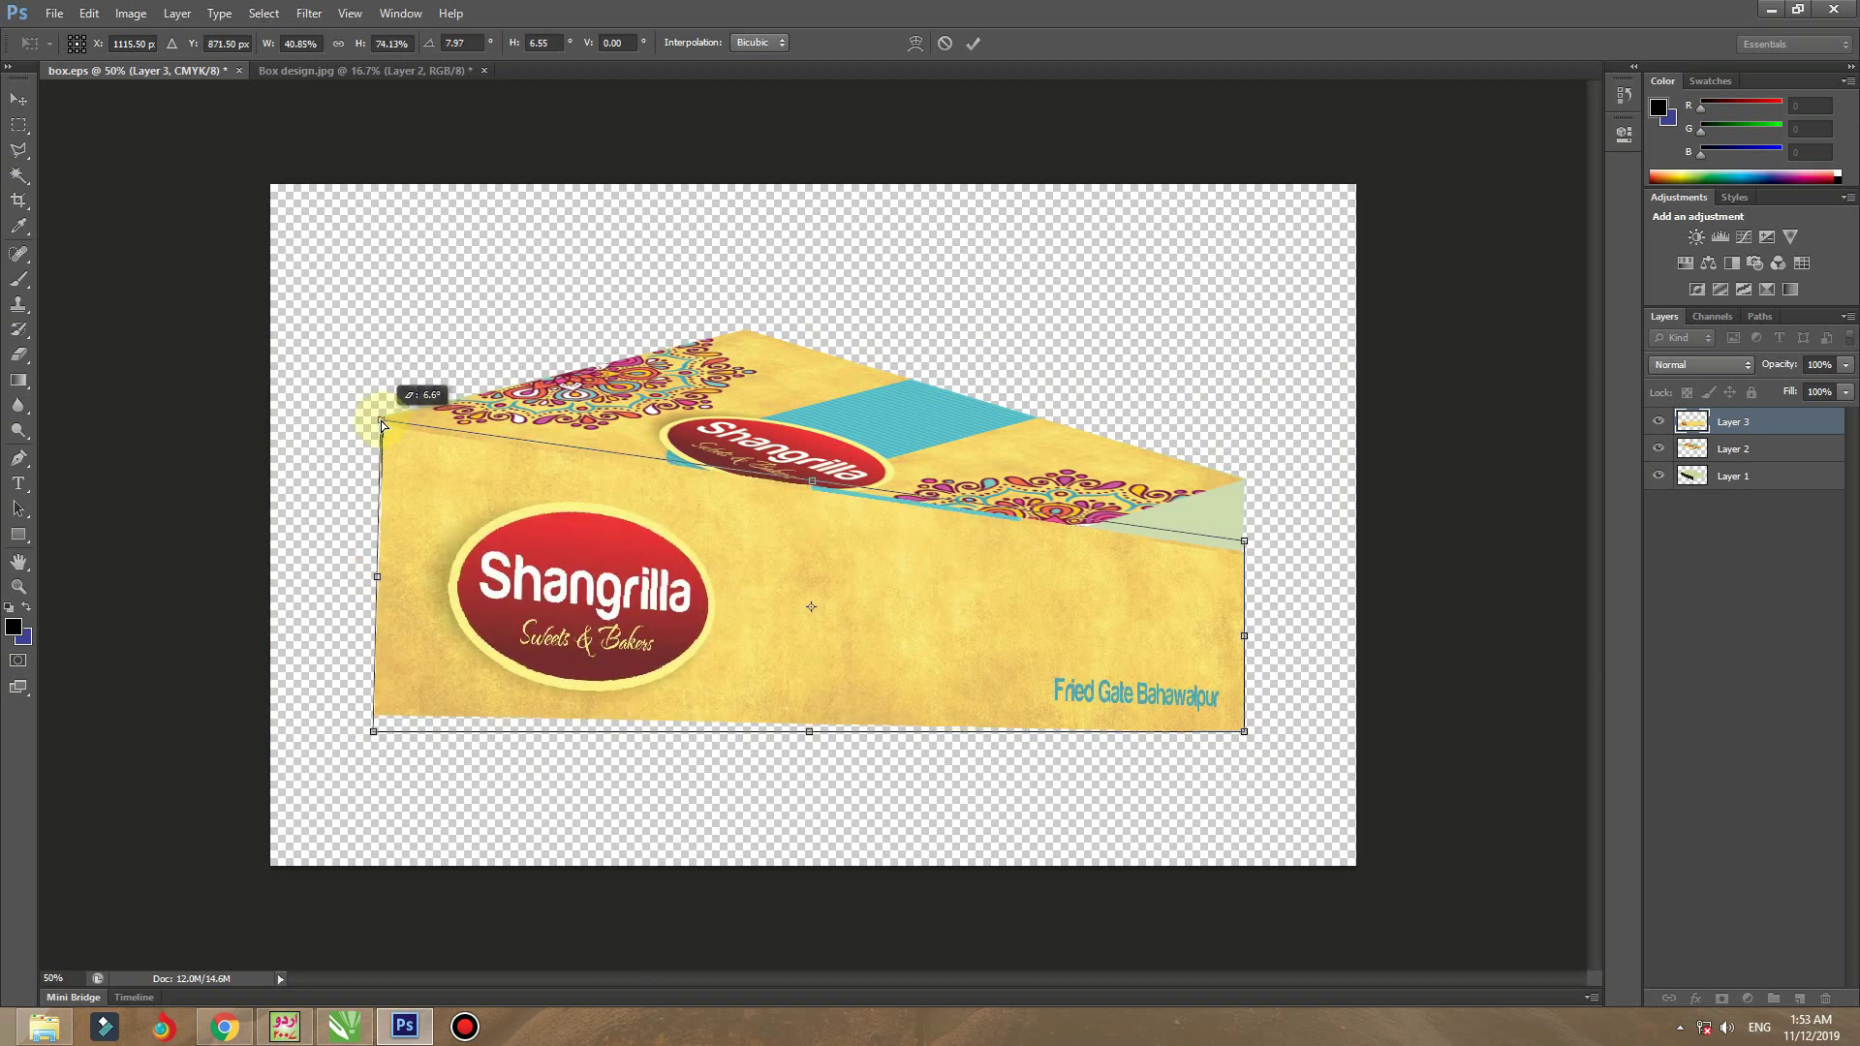
drag(392, 608, 383, 520)
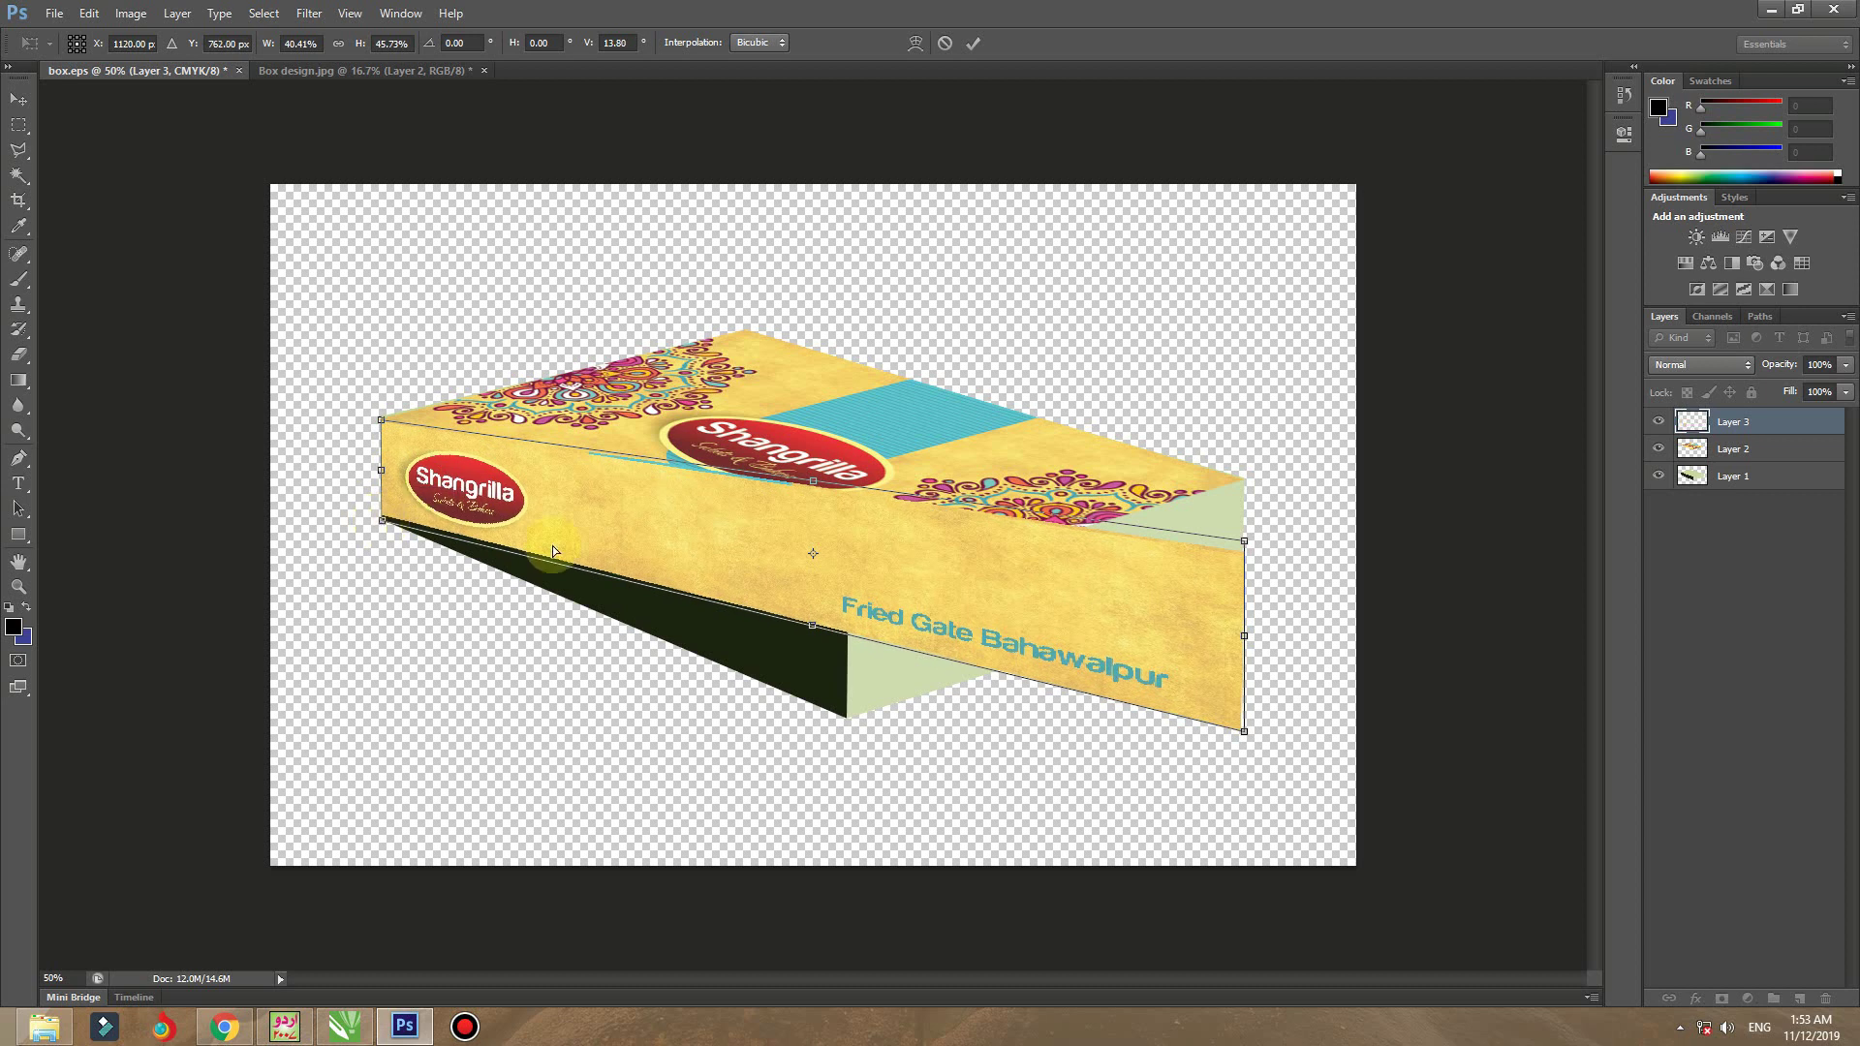
drag(1247, 736, 847, 723)
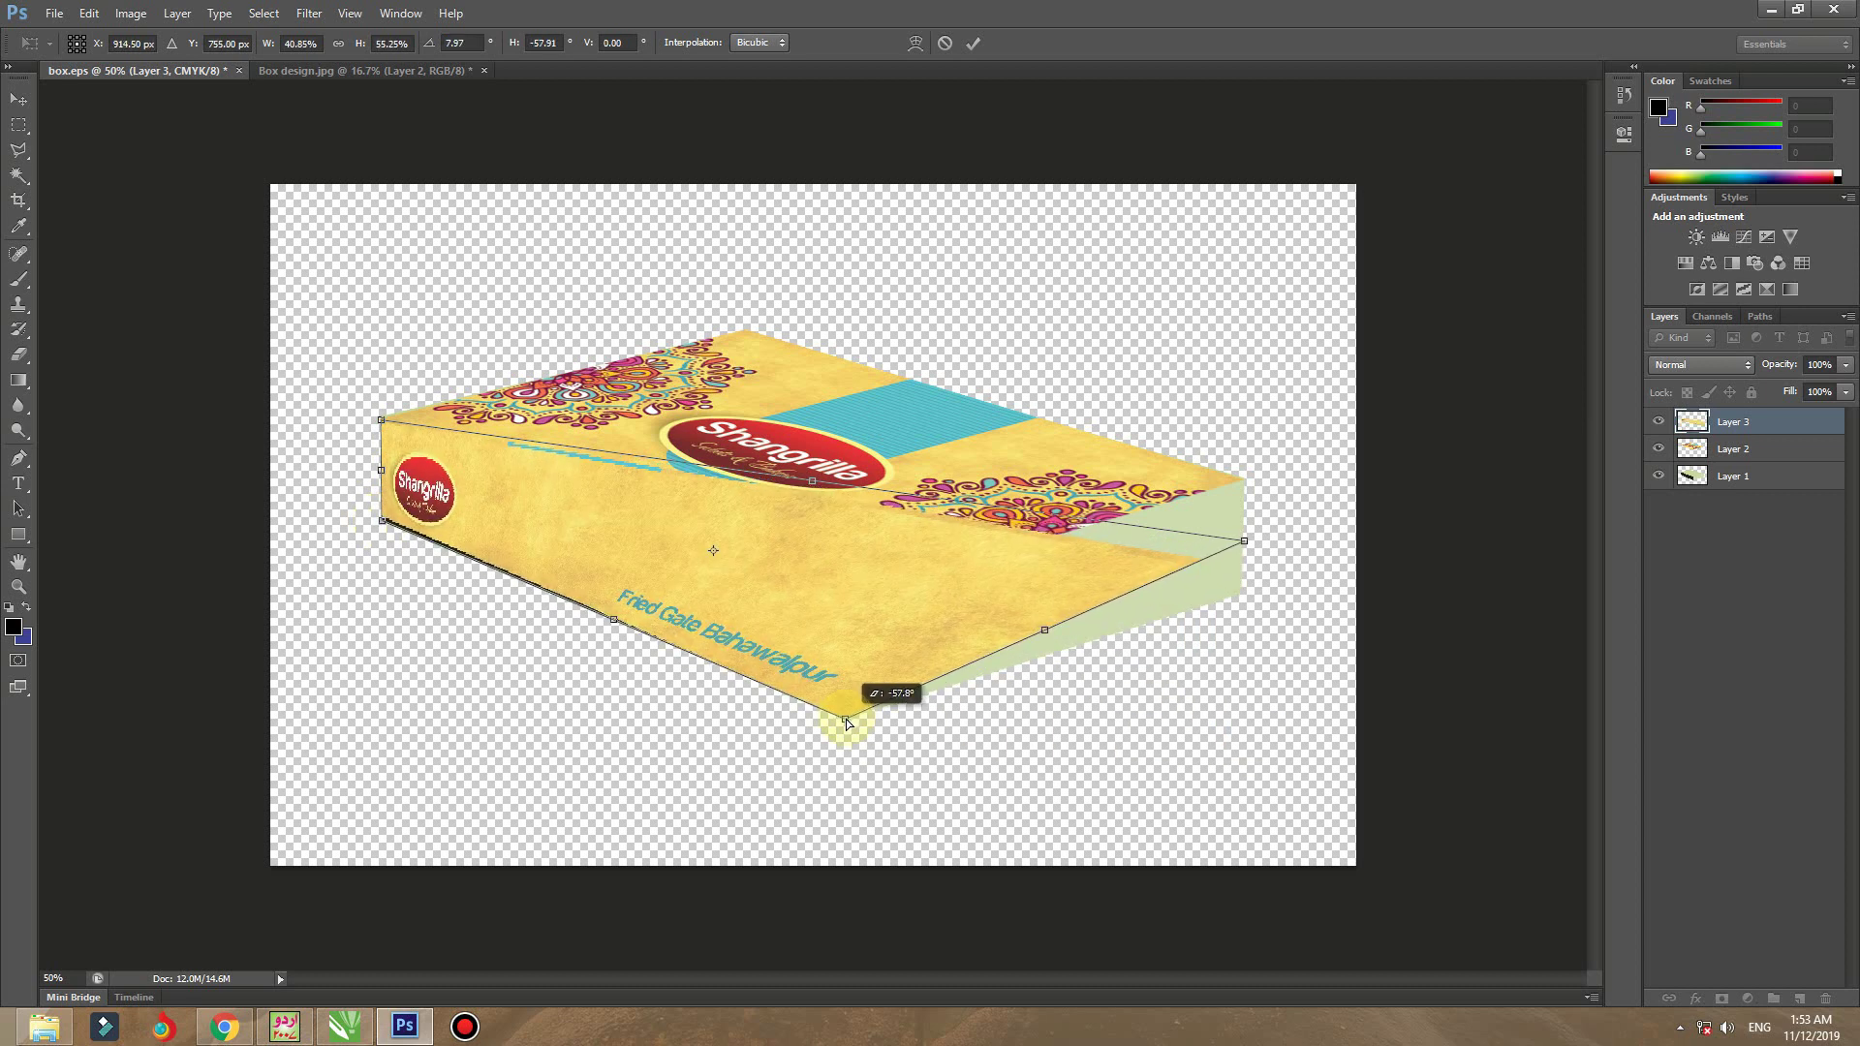
drag(1244, 544, 846, 595)
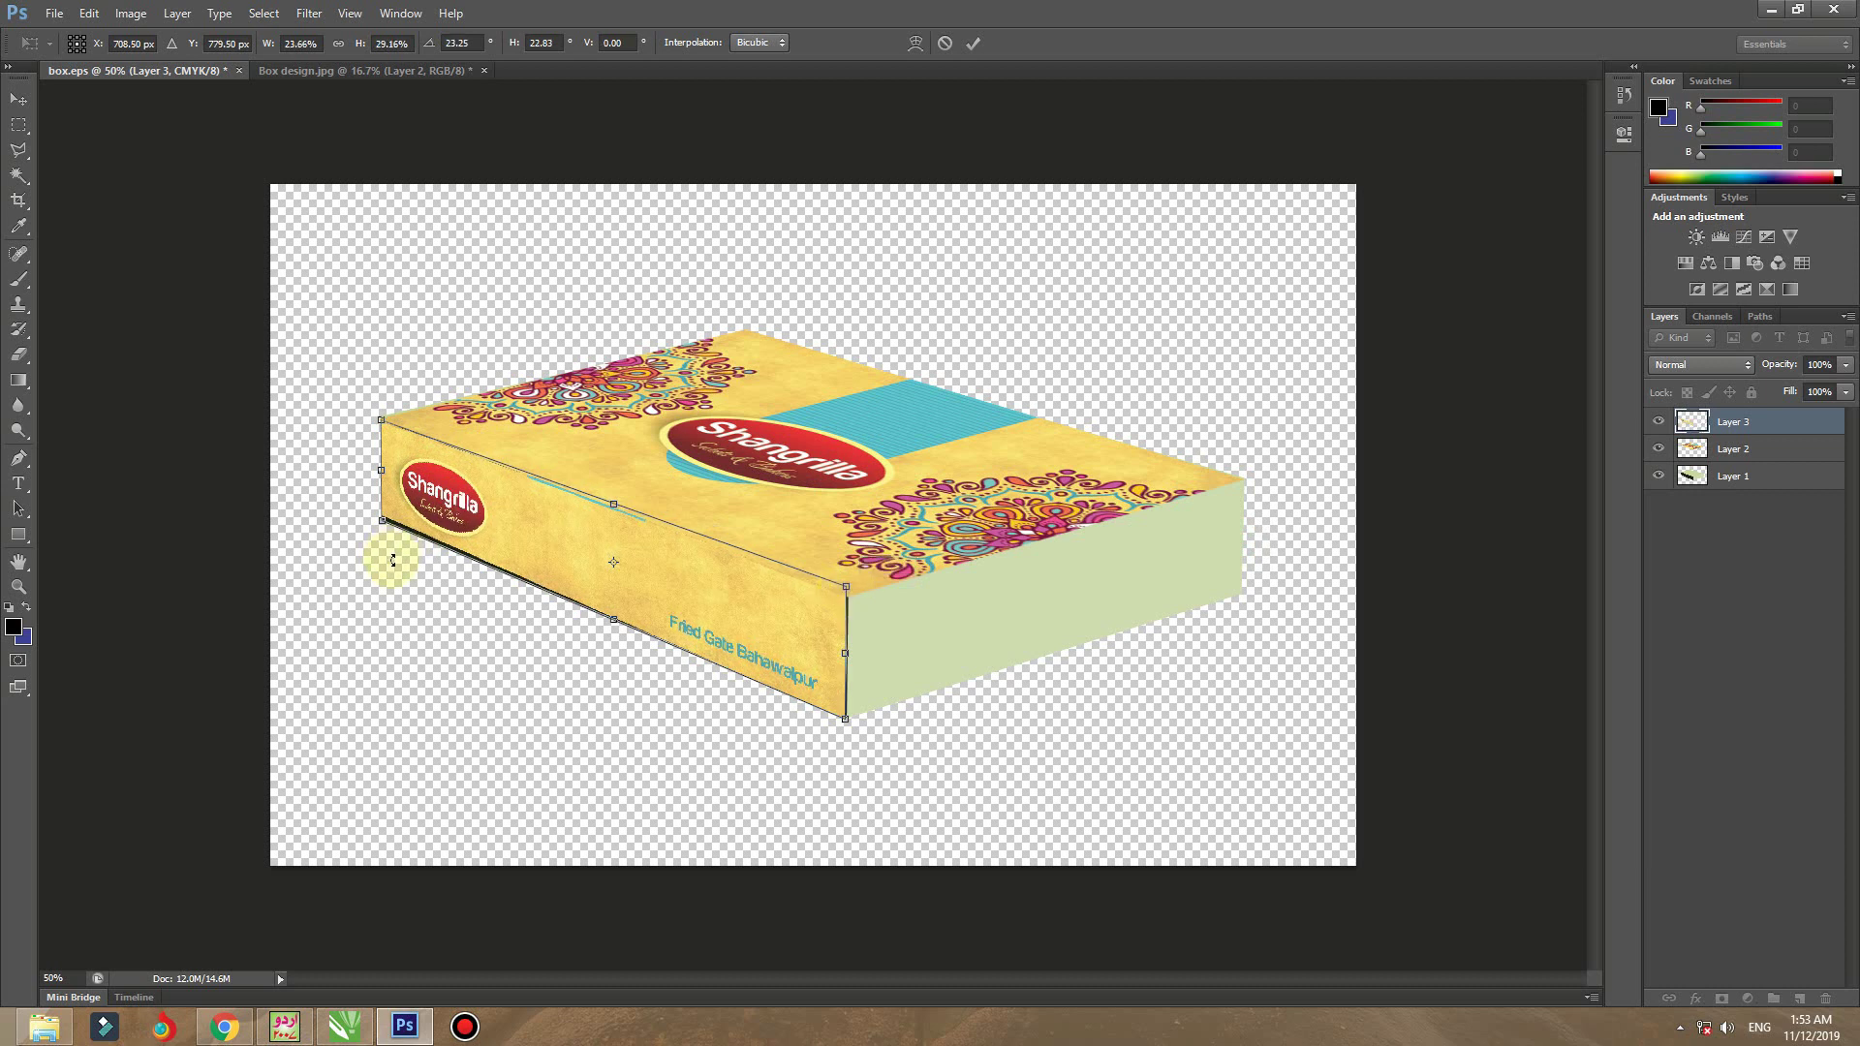
click(346, 523)
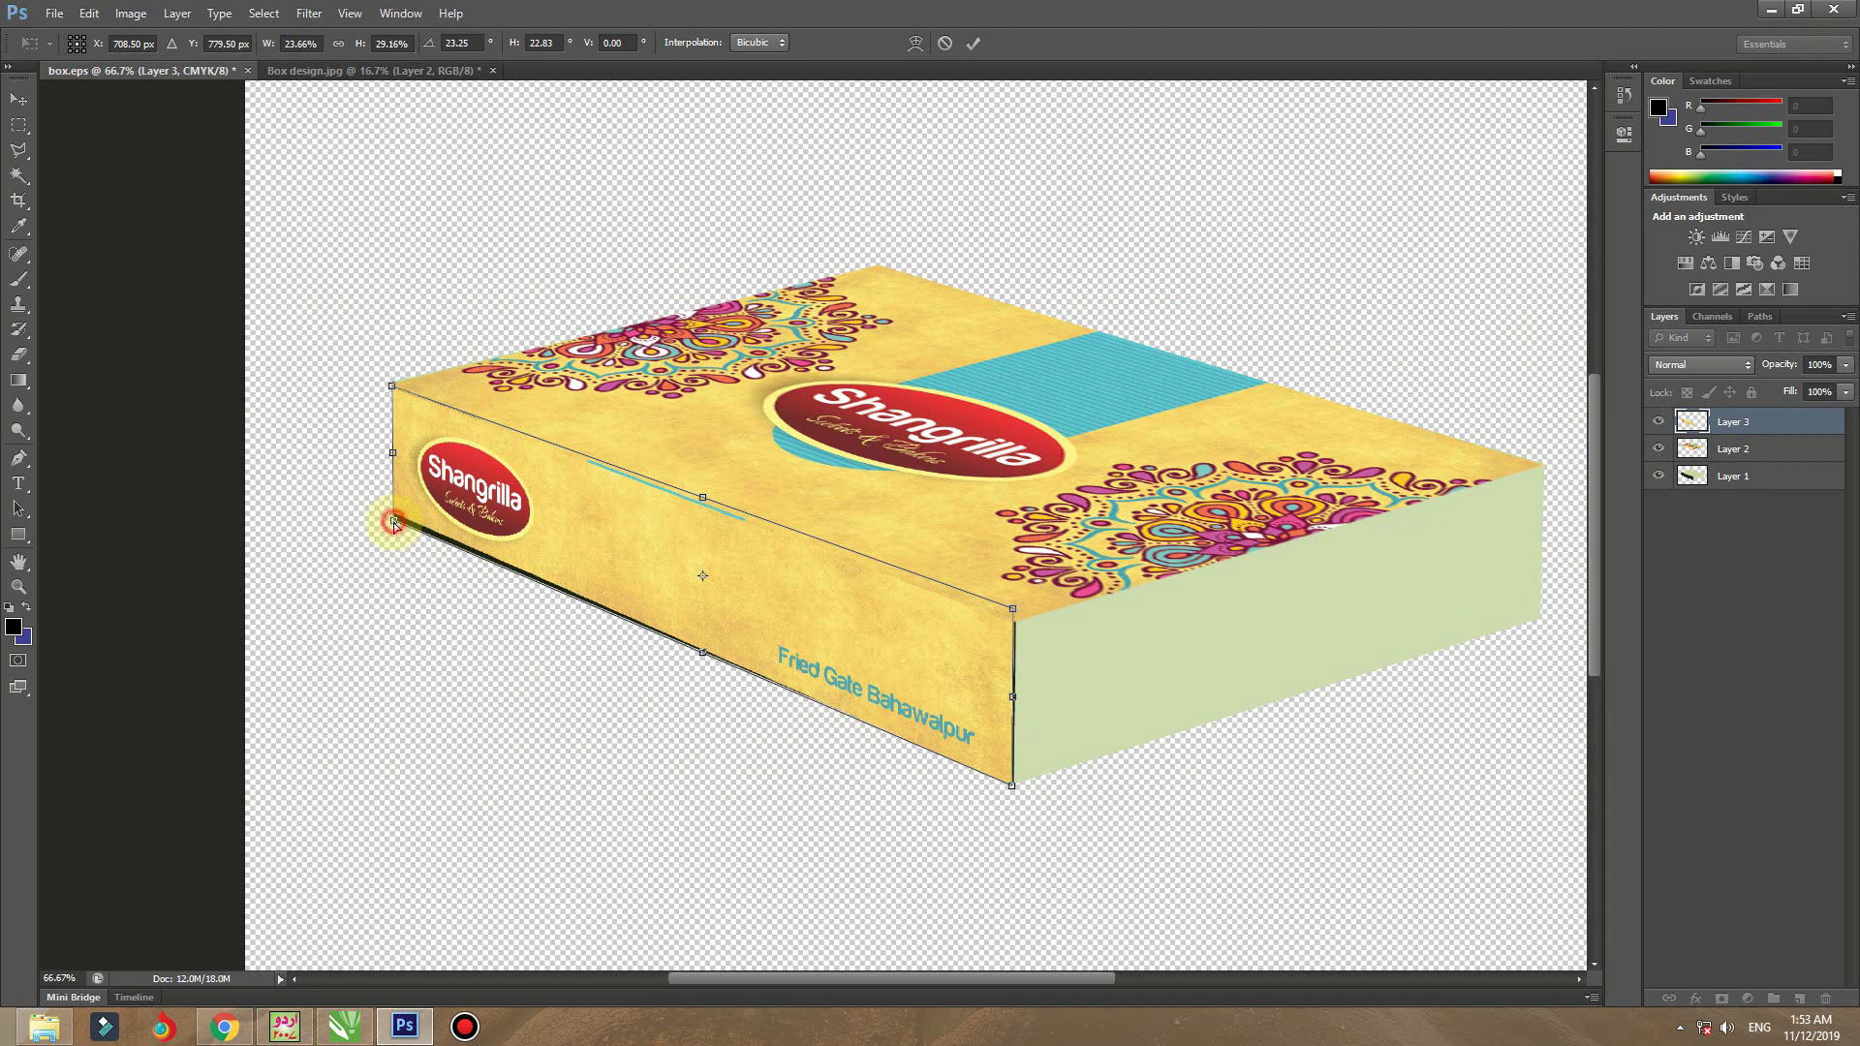
drag(394, 529, 394, 532)
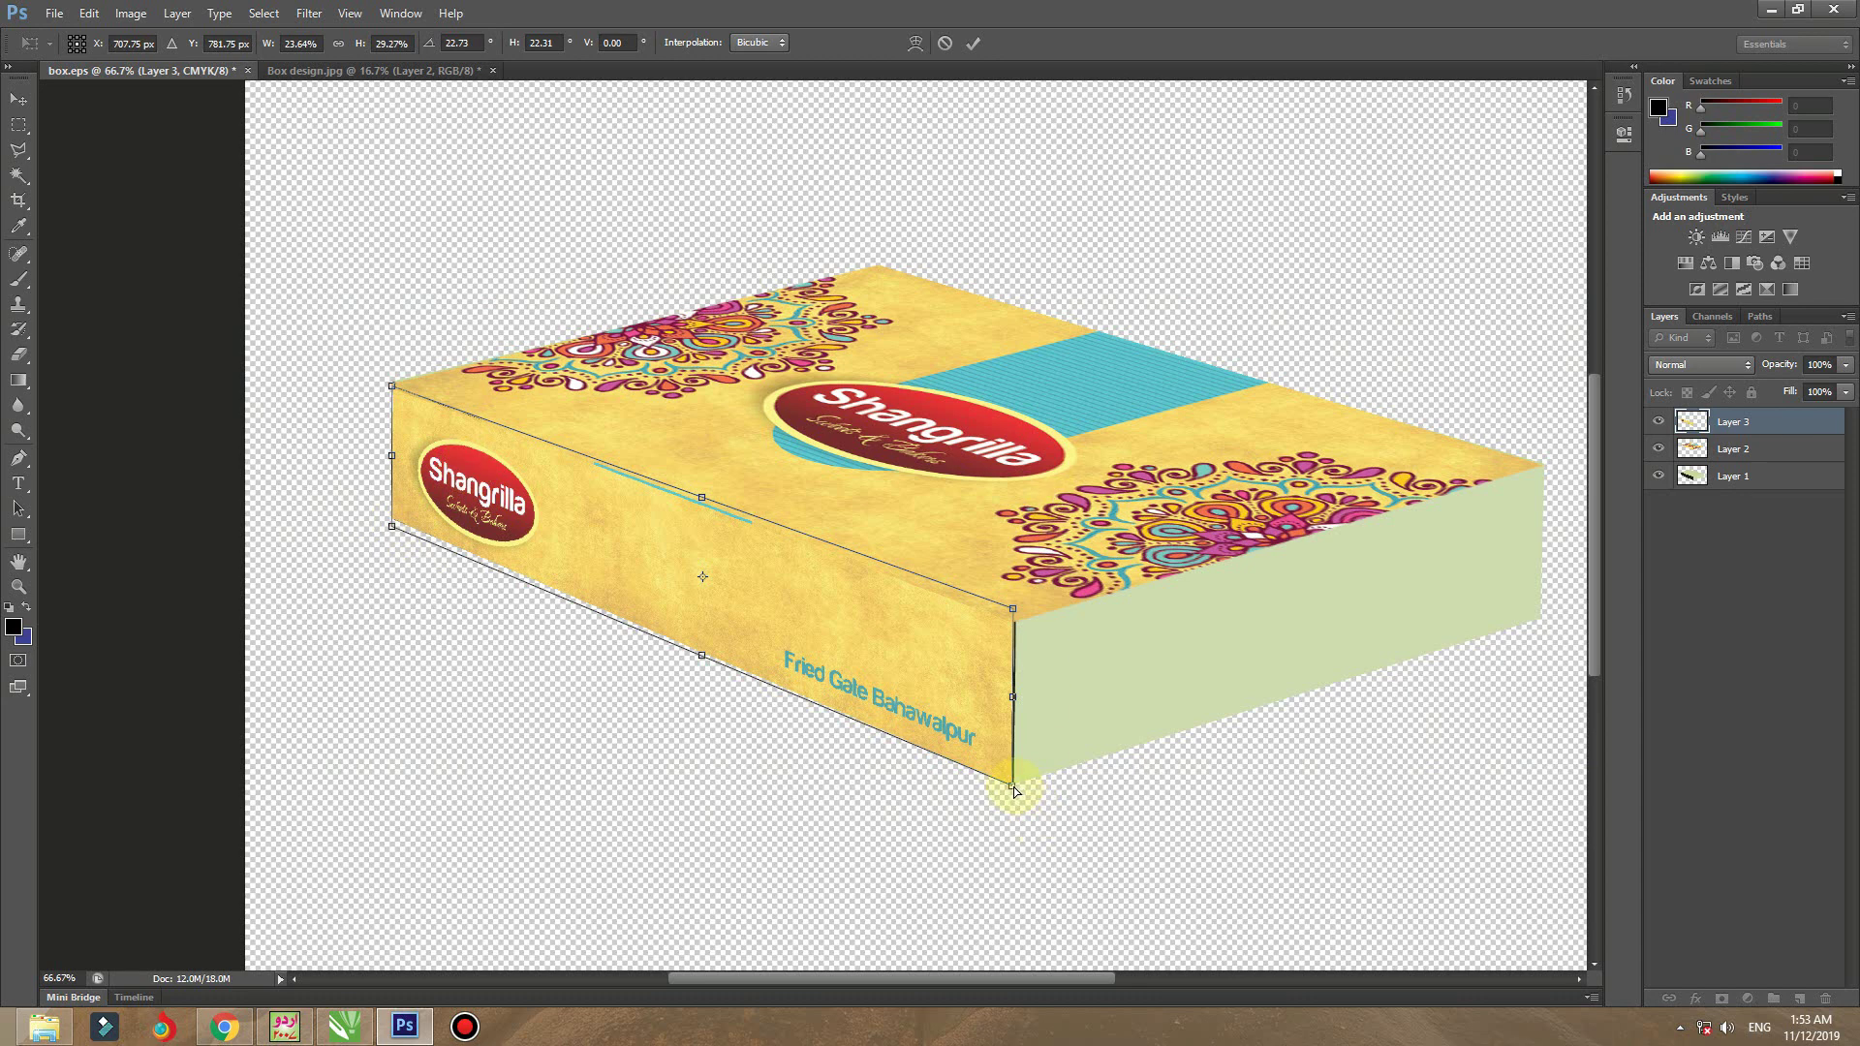
drag(1015, 786, 1015, 790)
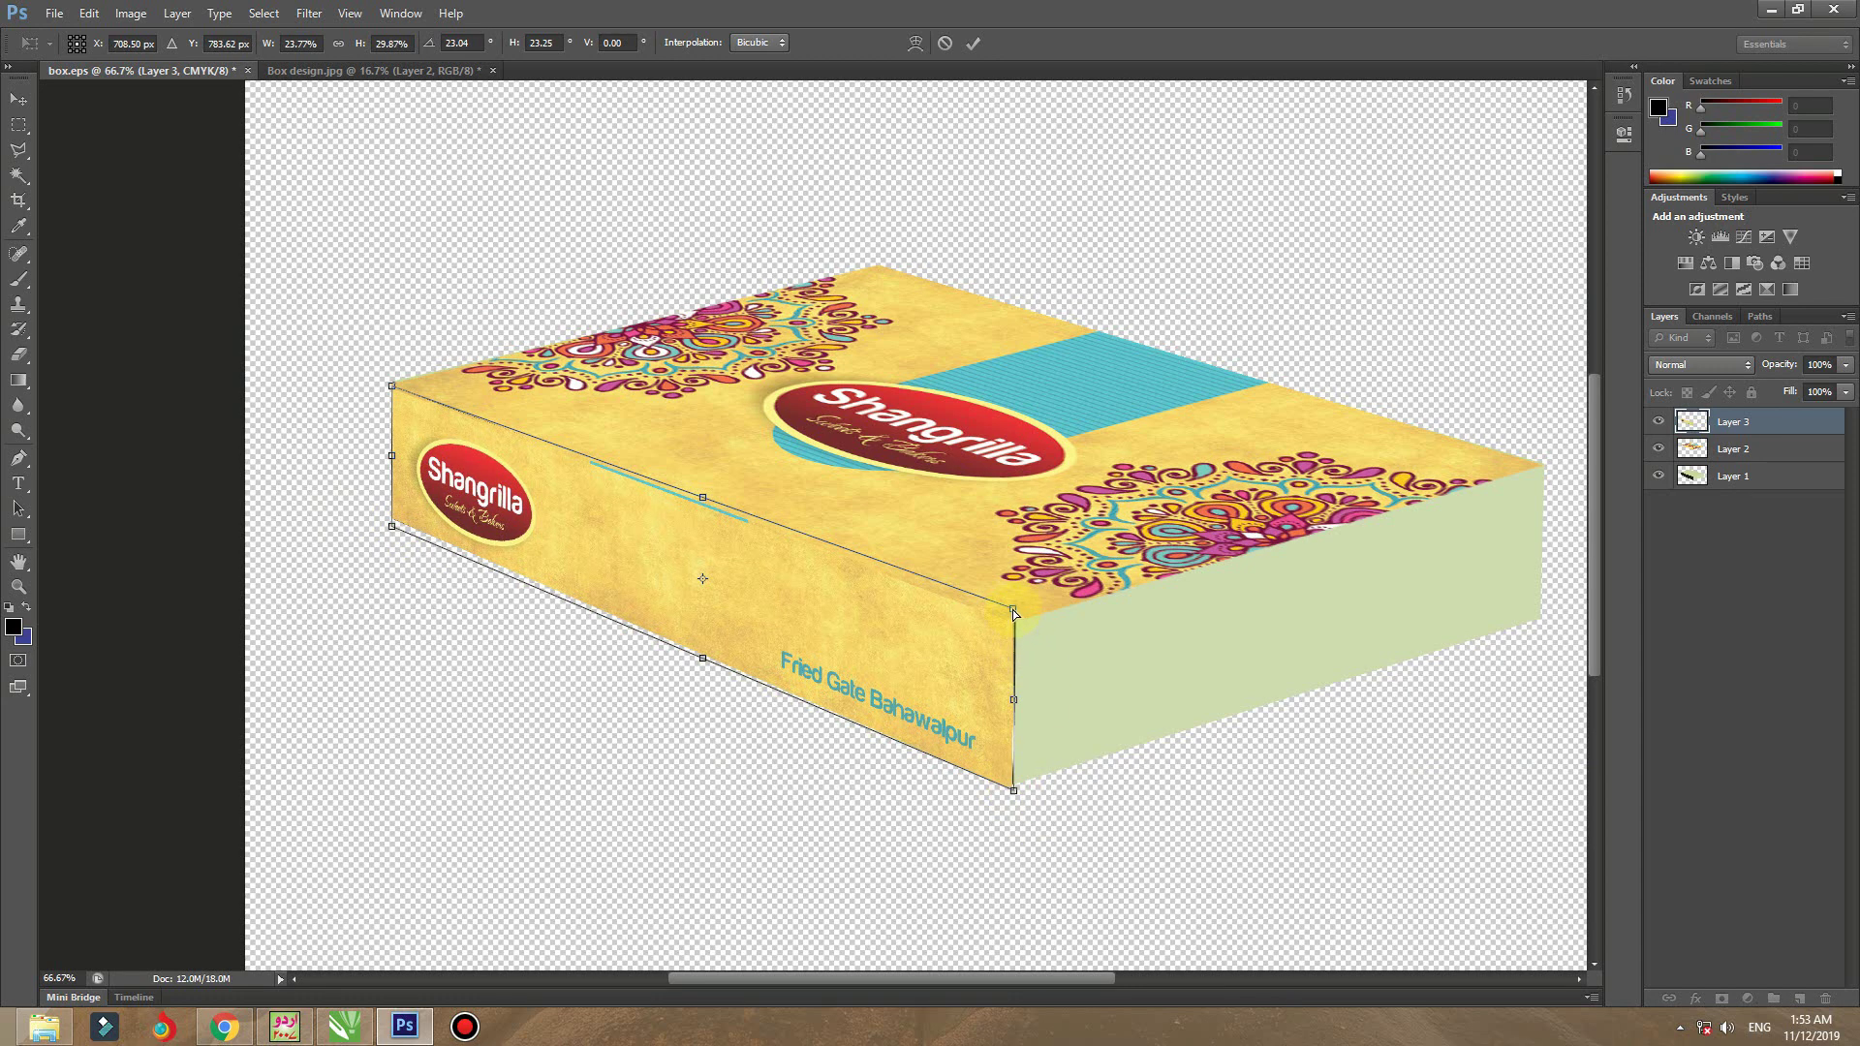
drag(1015, 613, 1015, 616)
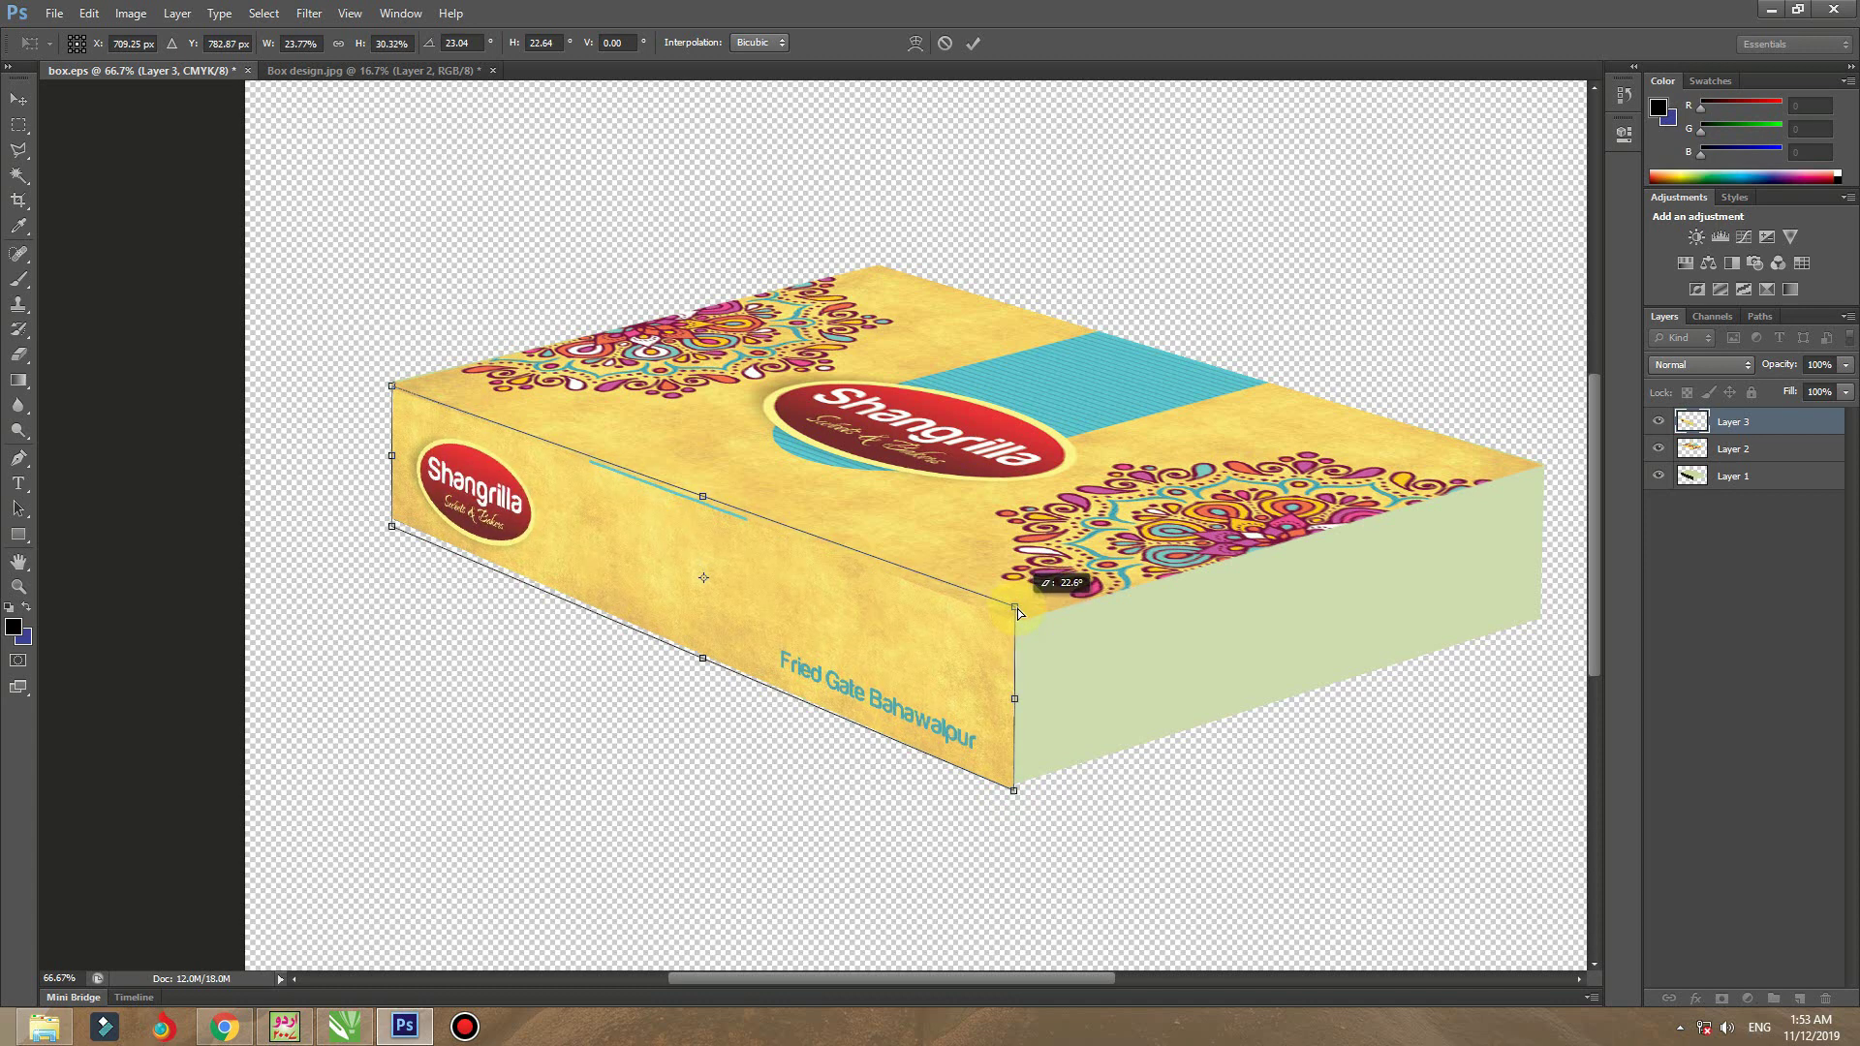
key(Return)
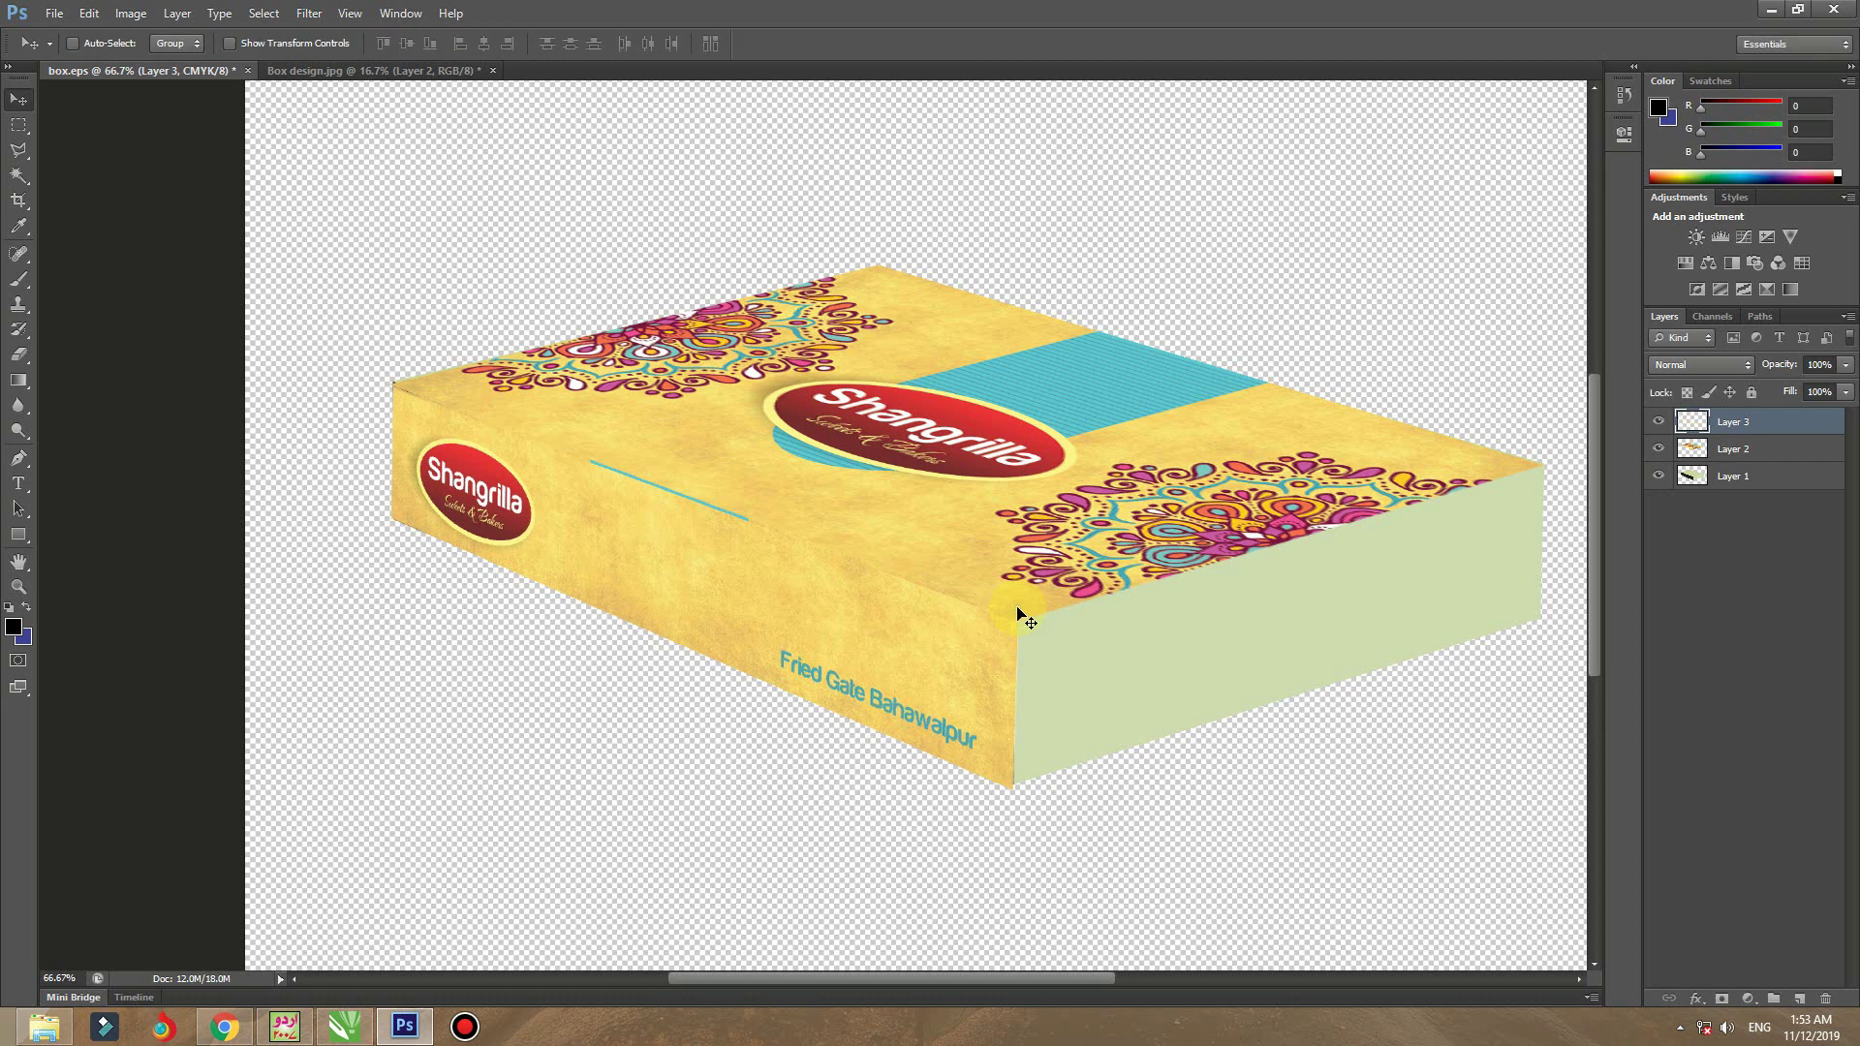
- Switch to Box design.jpg and delete both copied panel layers above the Background
click(298, 70)
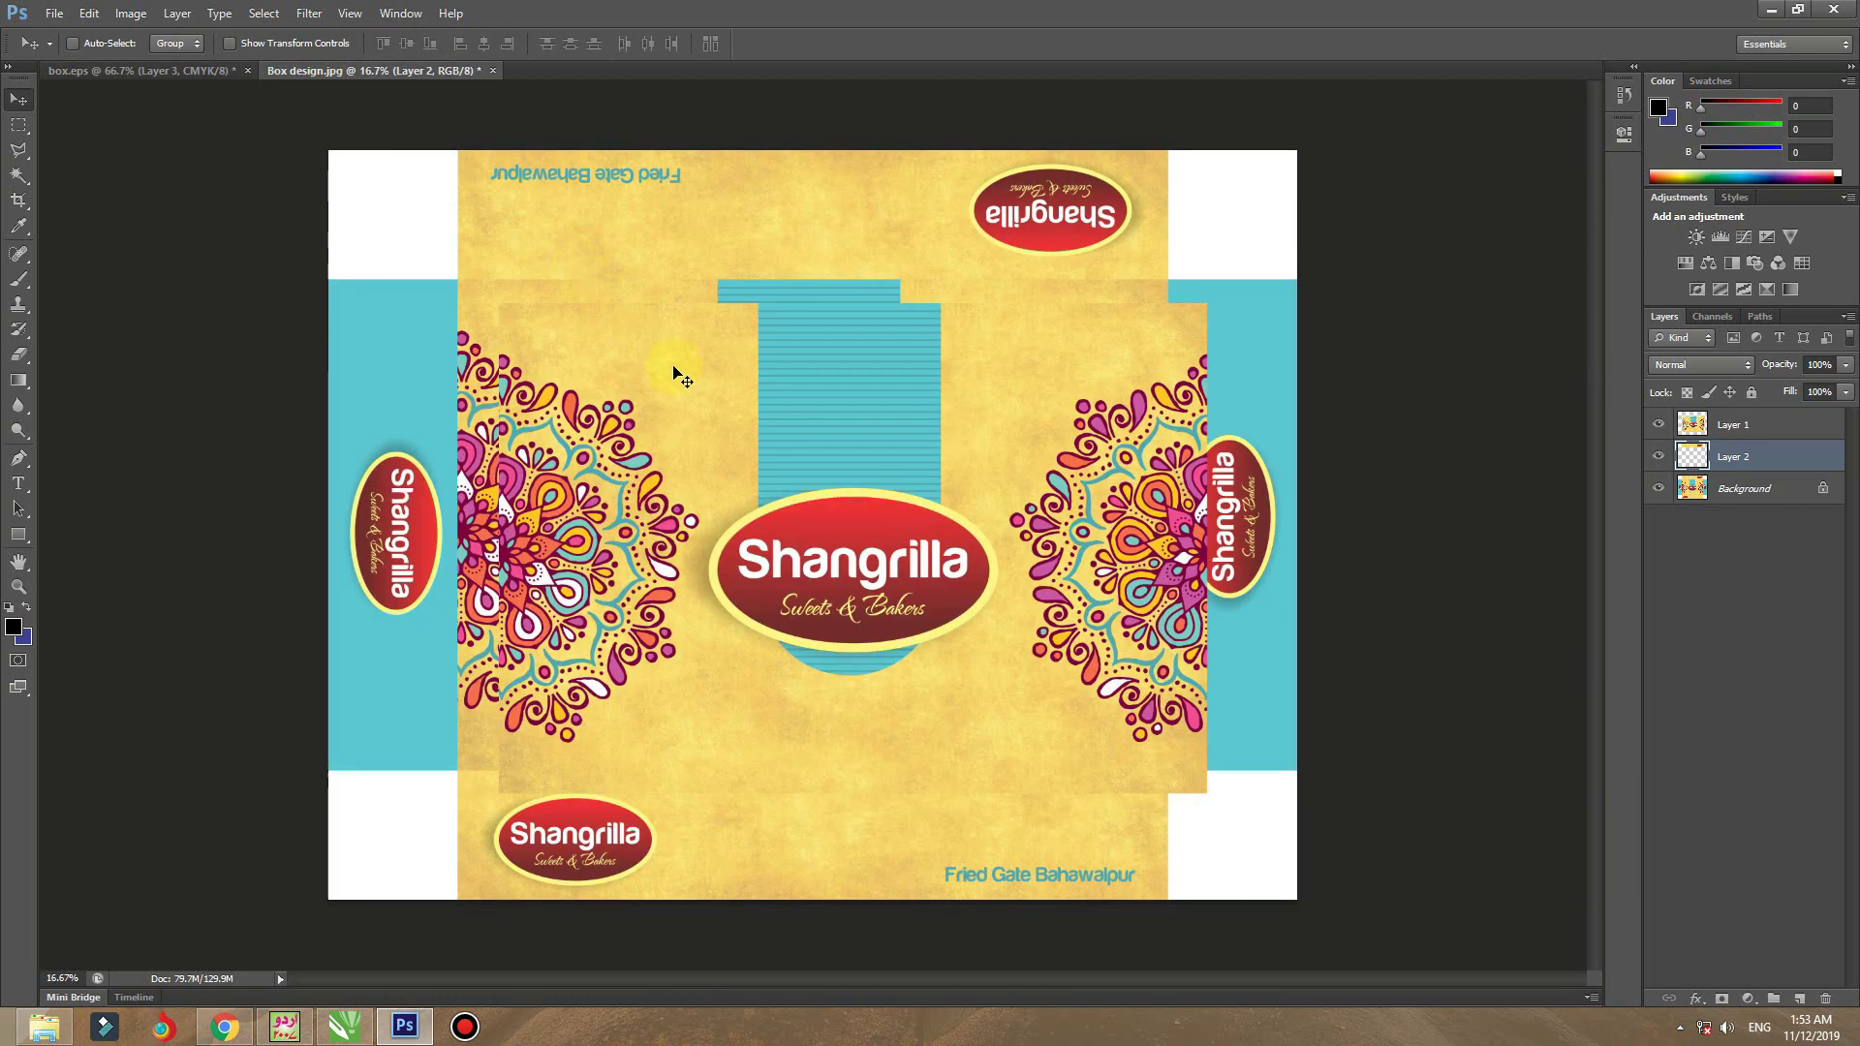
drag(574, 478, 615, 478)
key(Delete)
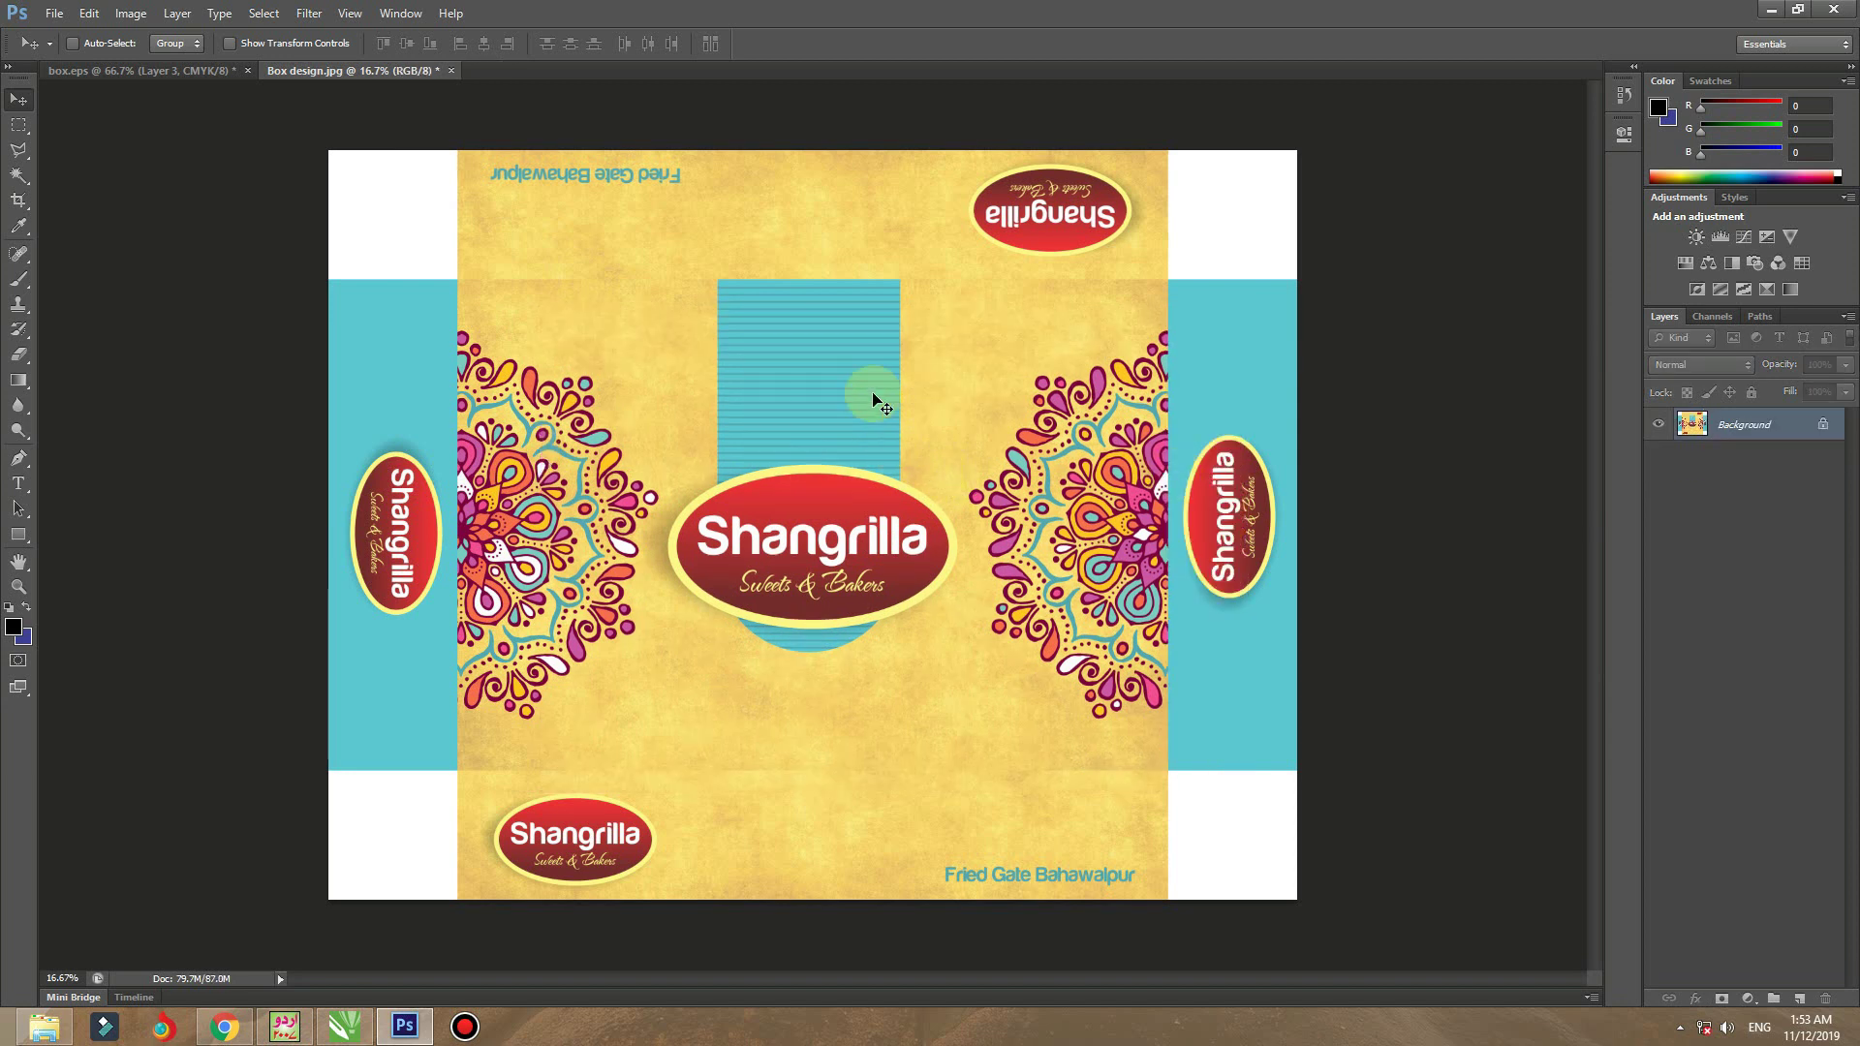
key(Delete)
- Copy the blue side panel left of the central panel to a new layer and move it into the box.eps document
click(18, 127)
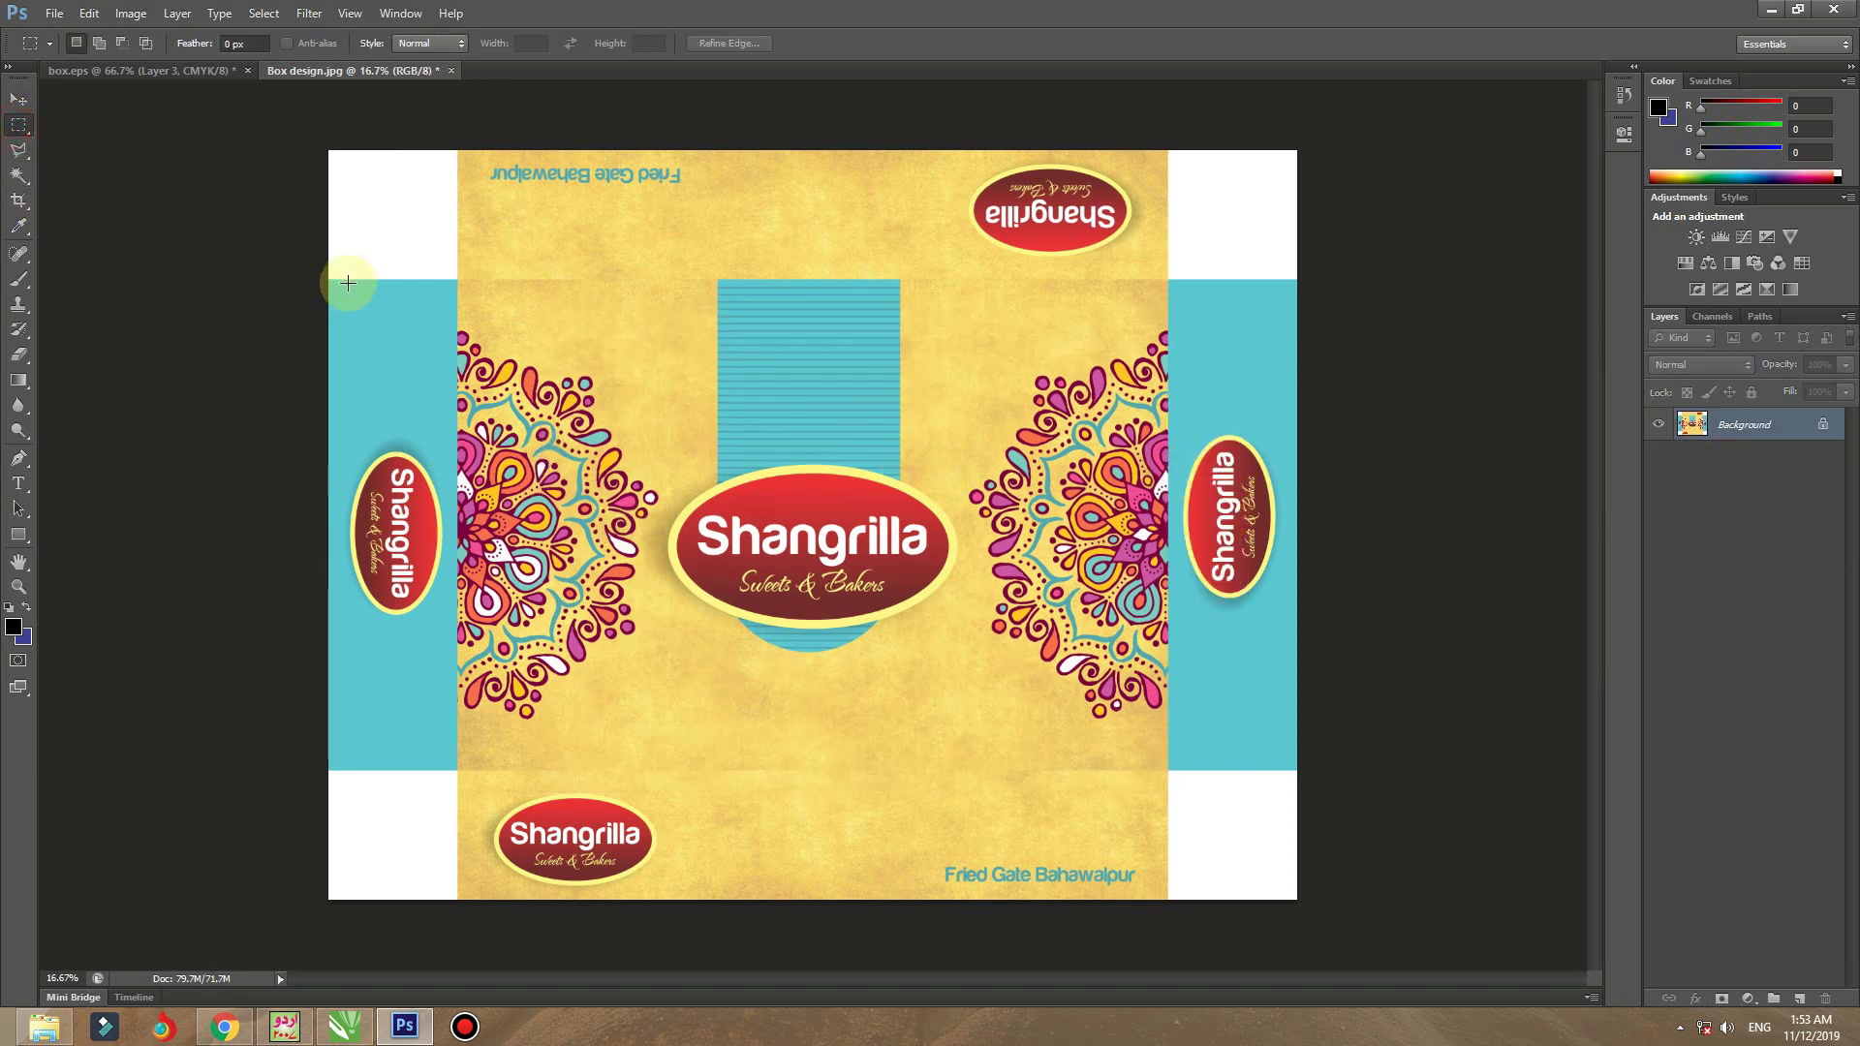
drag(327, 280, 455, 768)
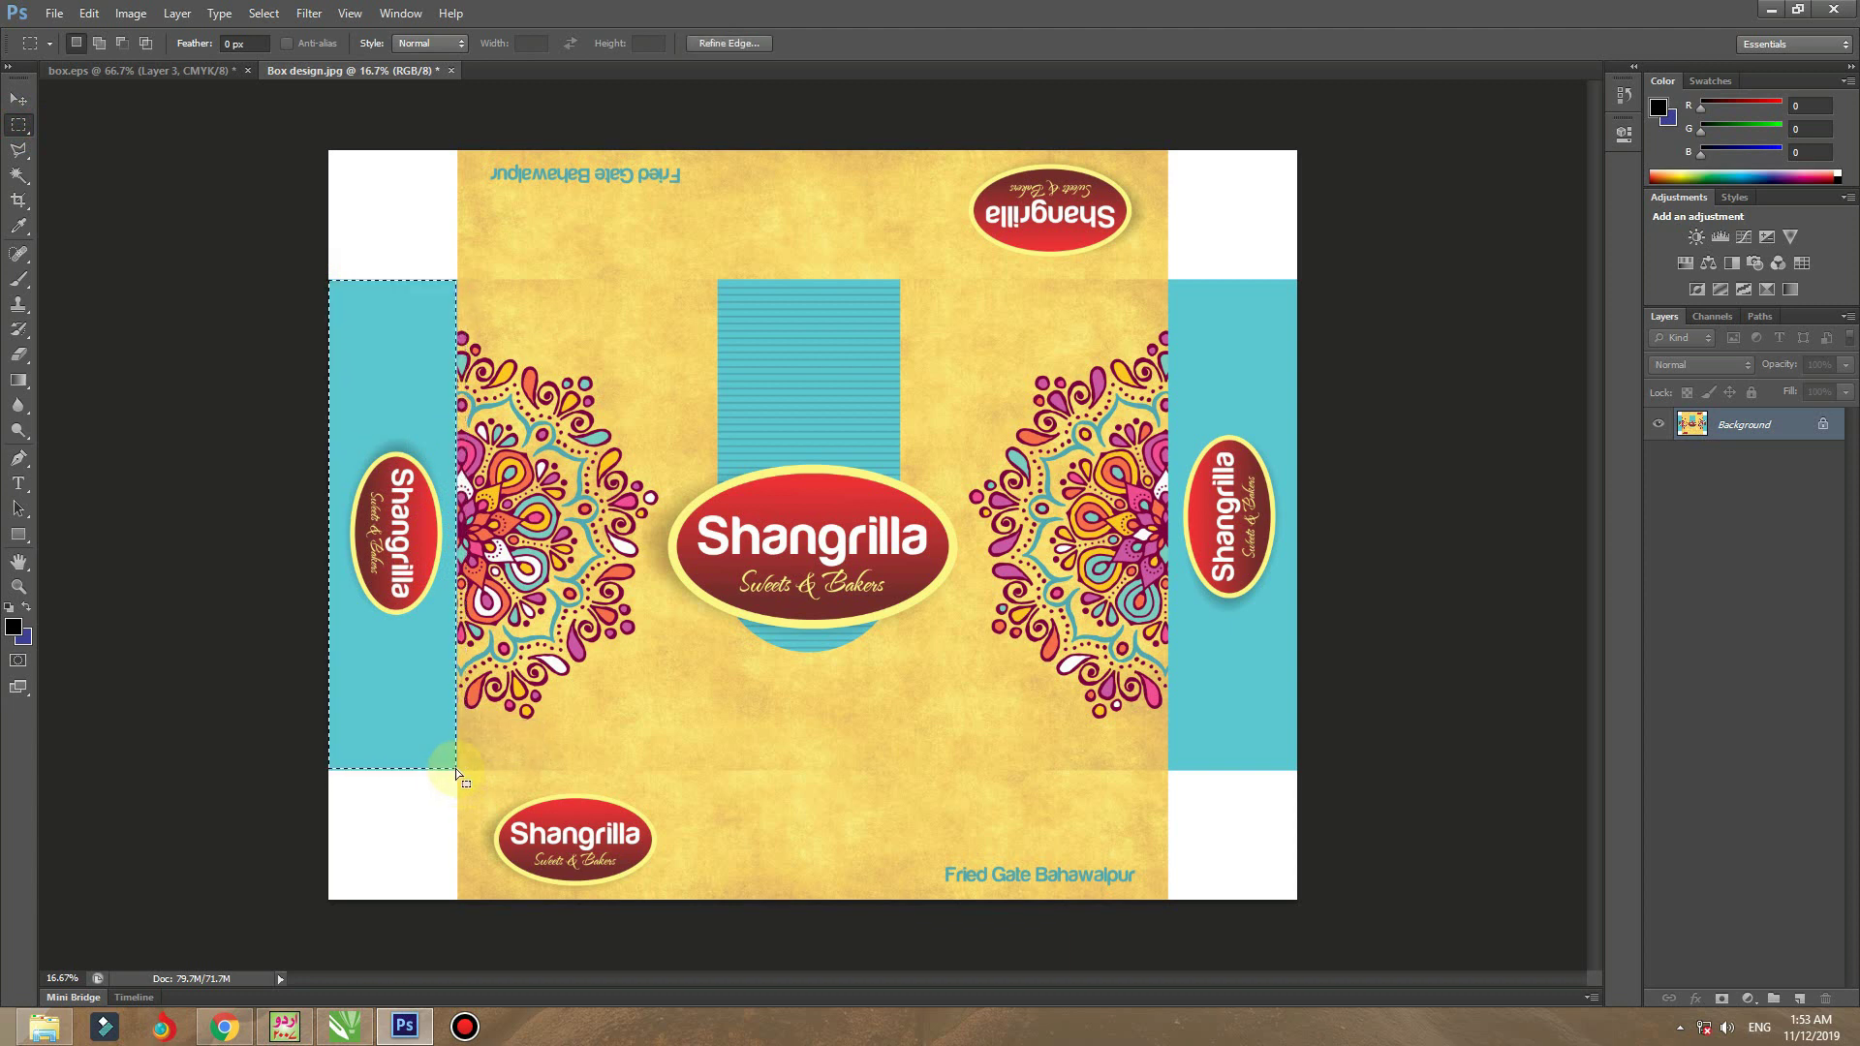
key(ctrl+j)
click(16, 100)
drag(387, 329, 804, 503)
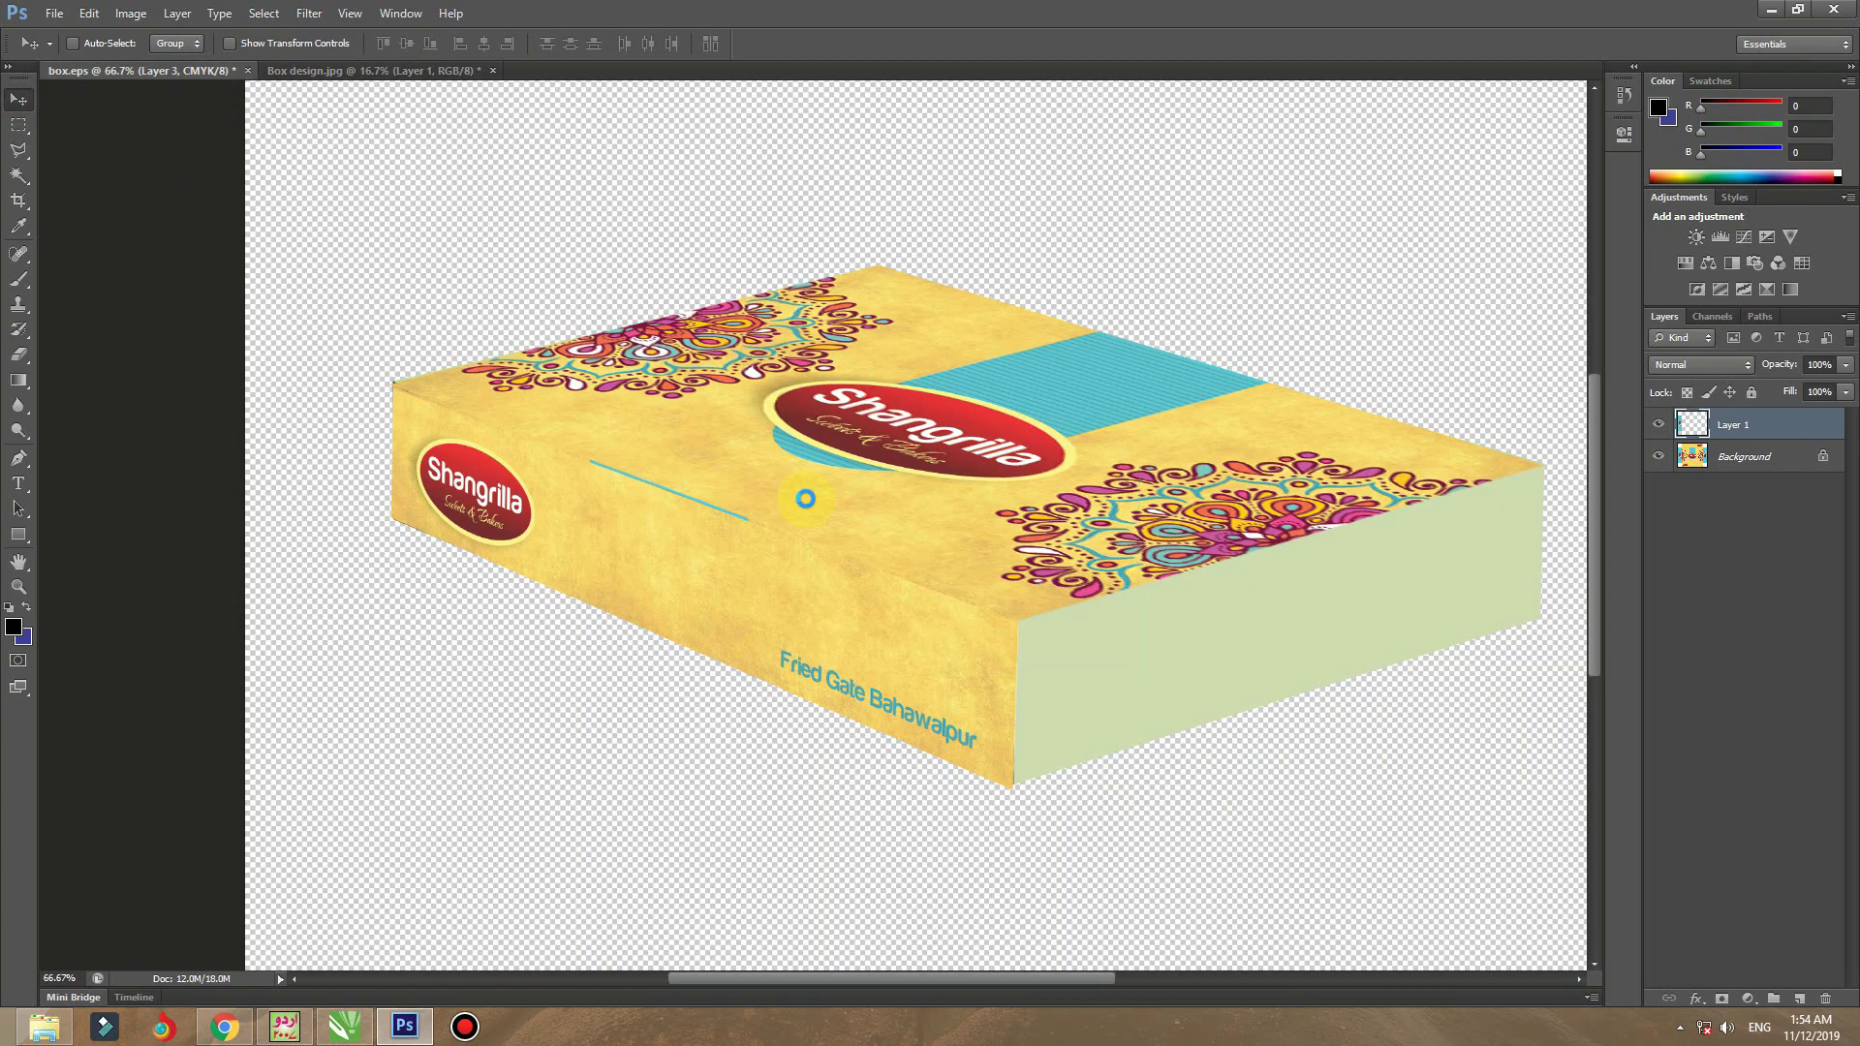
key(ctrl+minus)
key(ctrl+minus)
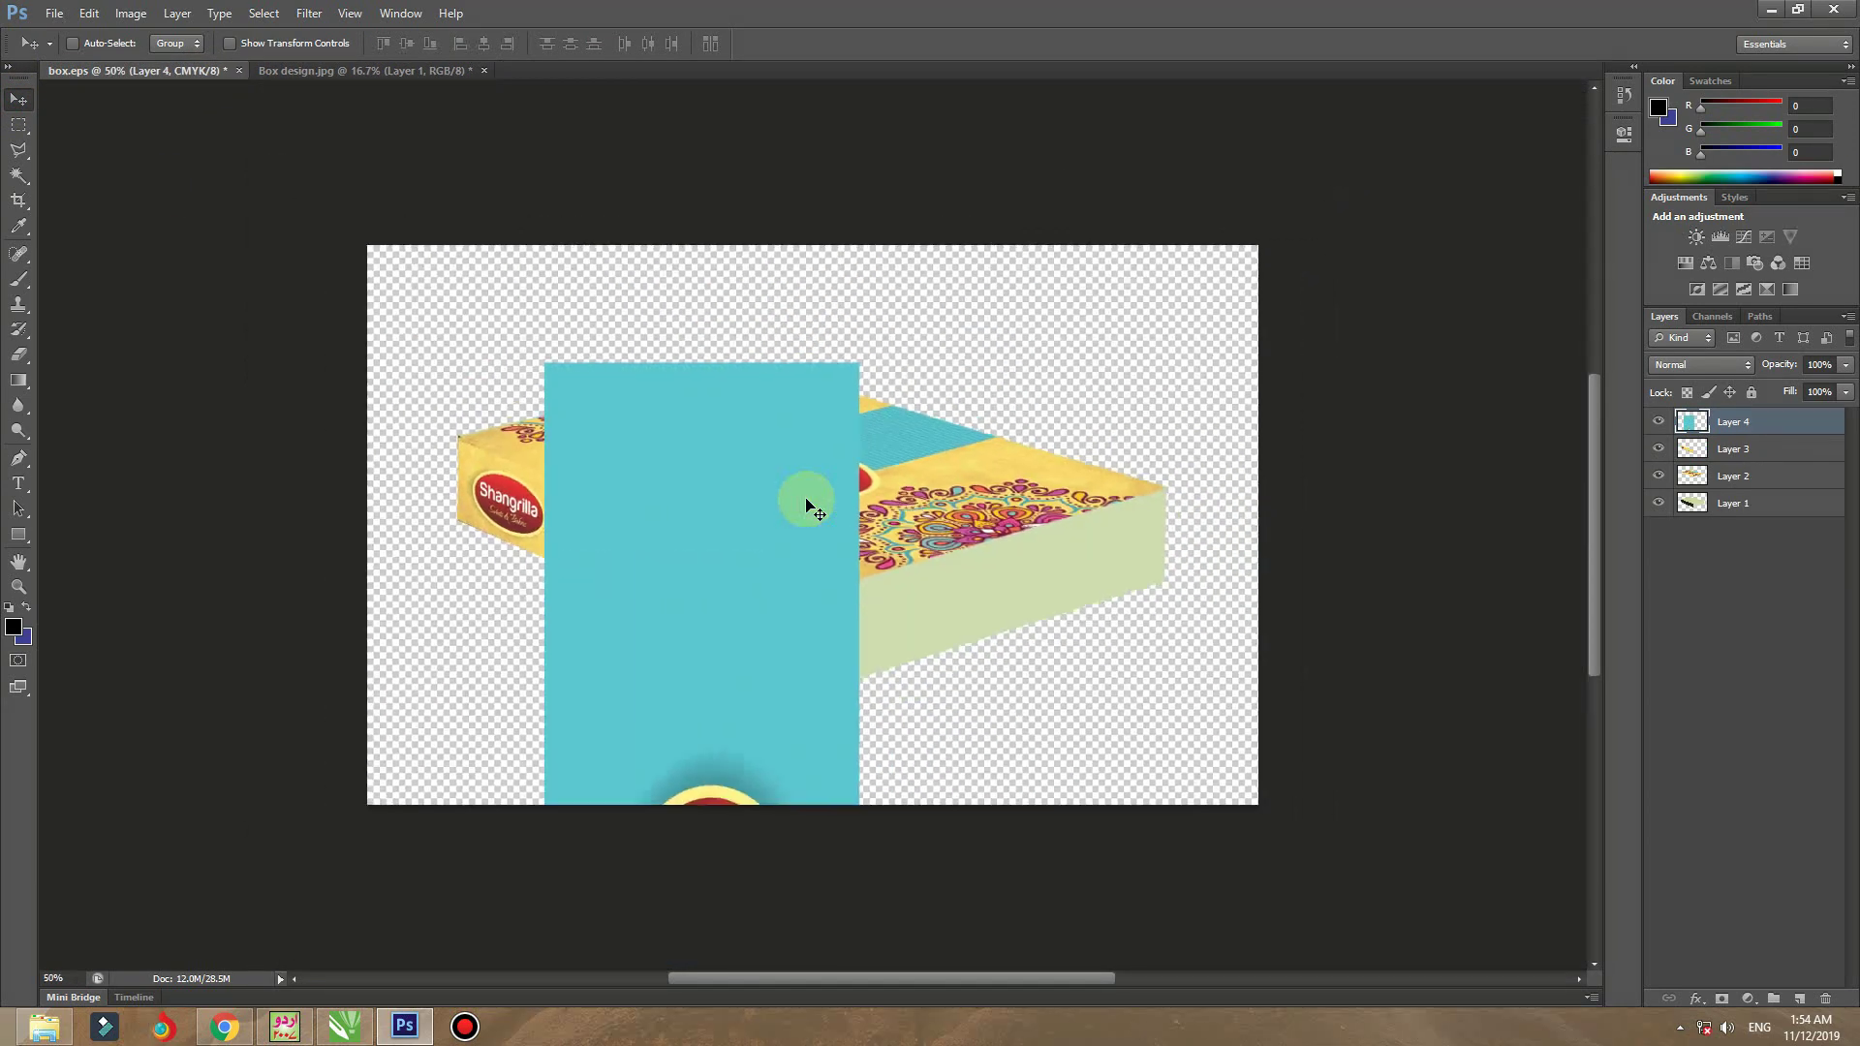
drag(751, 500, 768, 436)
- Free-transform the blue panel and set its rotation to -90°
key(ctrl+t)
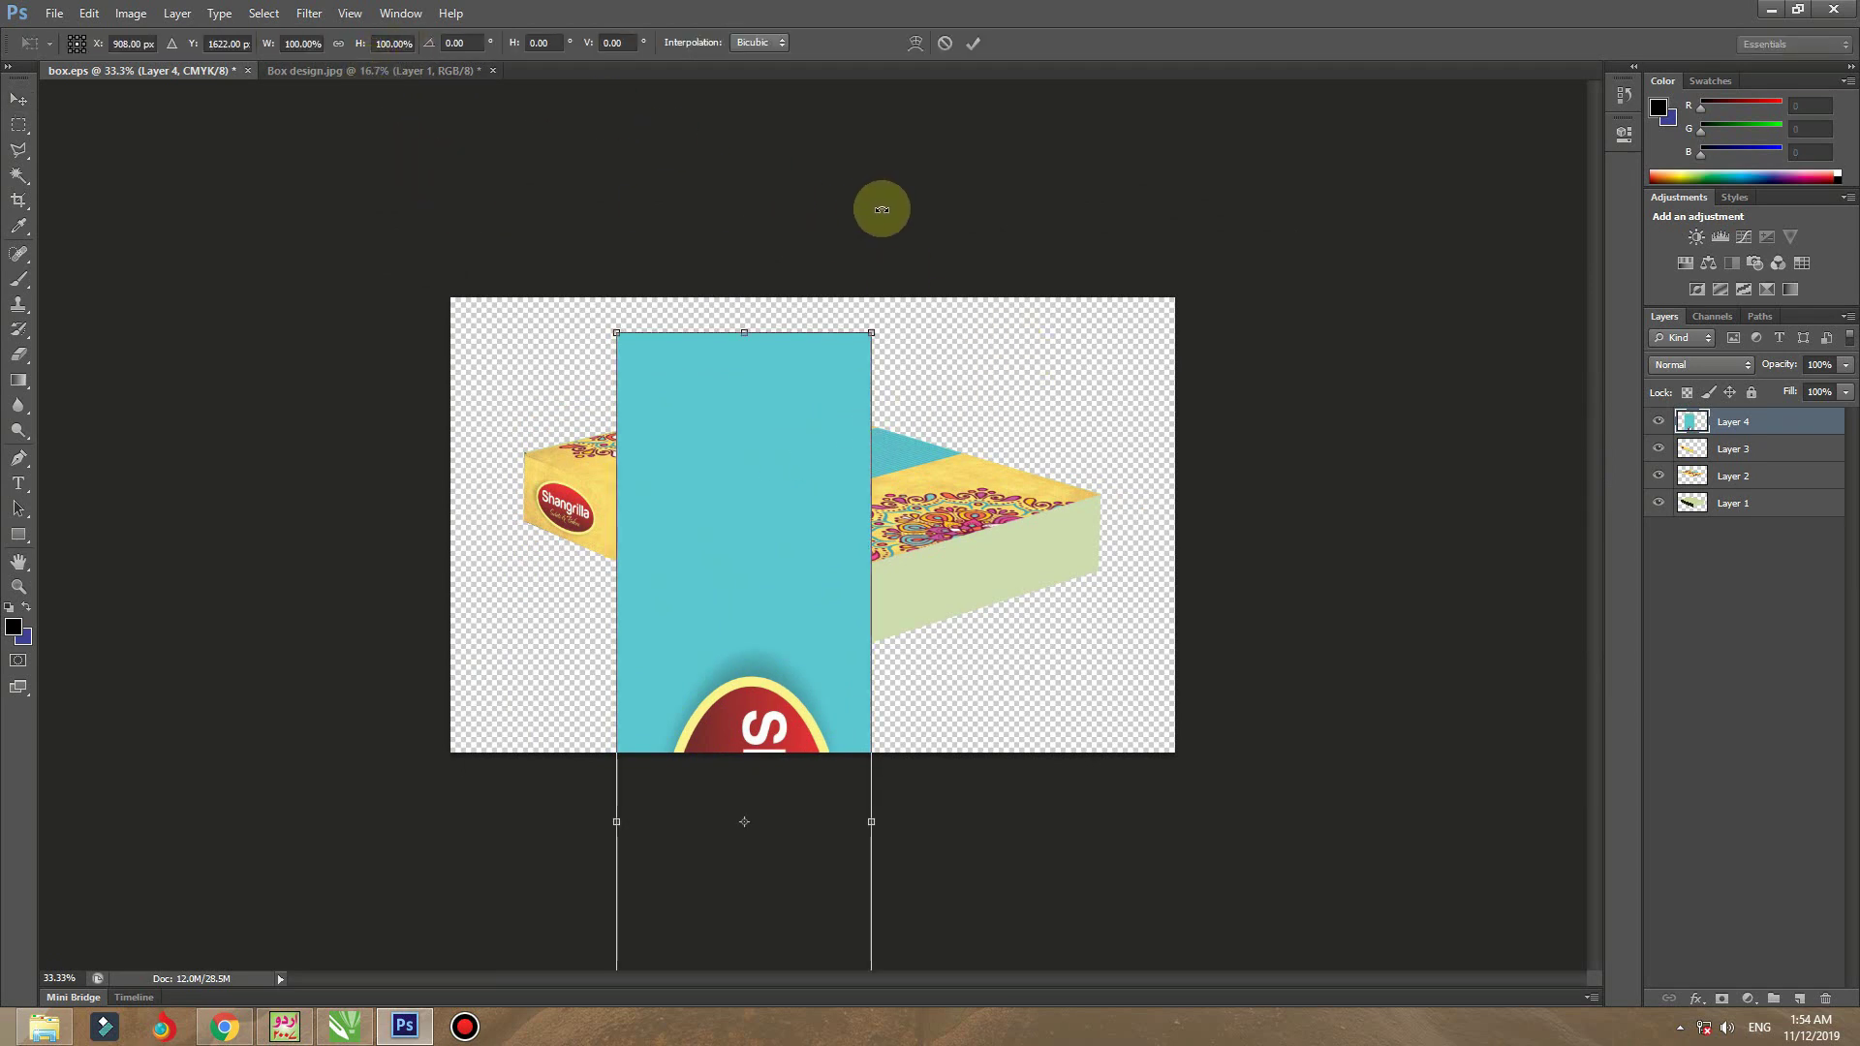
drag(881, 209, 499, 504)
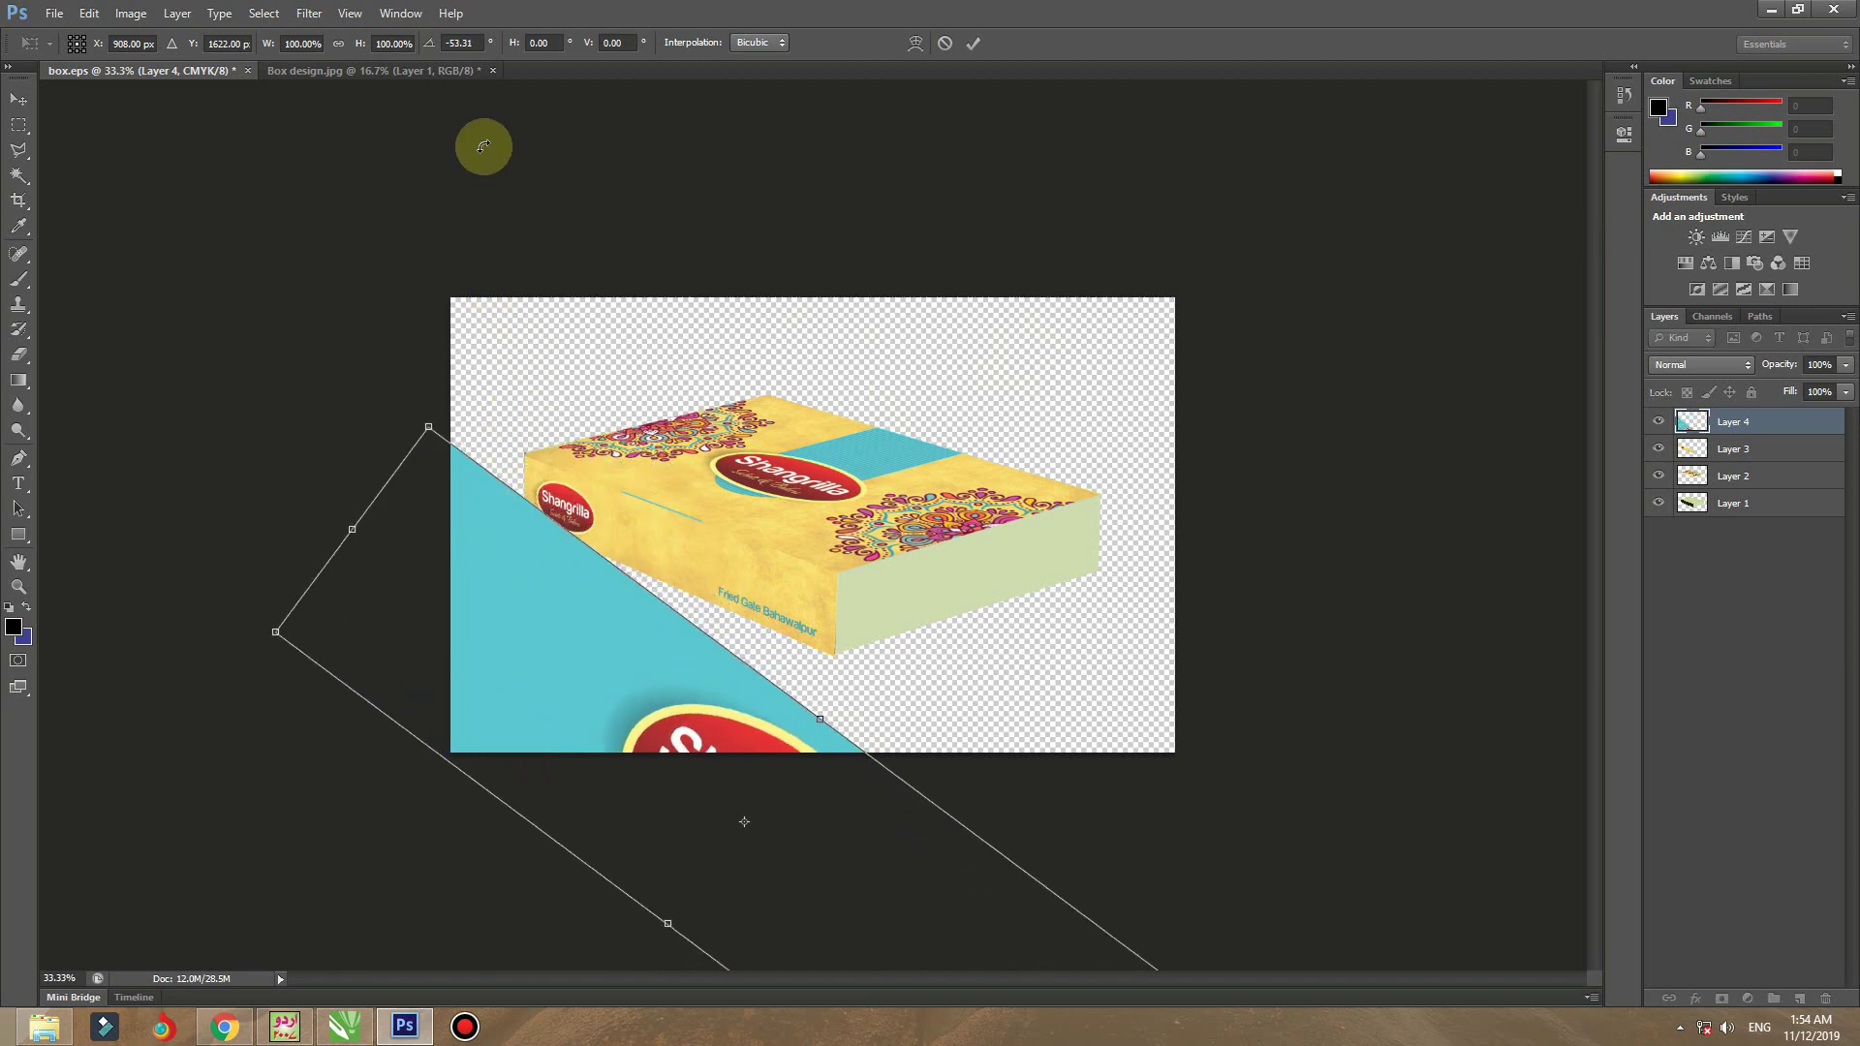
click(459, 42)
text(-90)
key(Return)
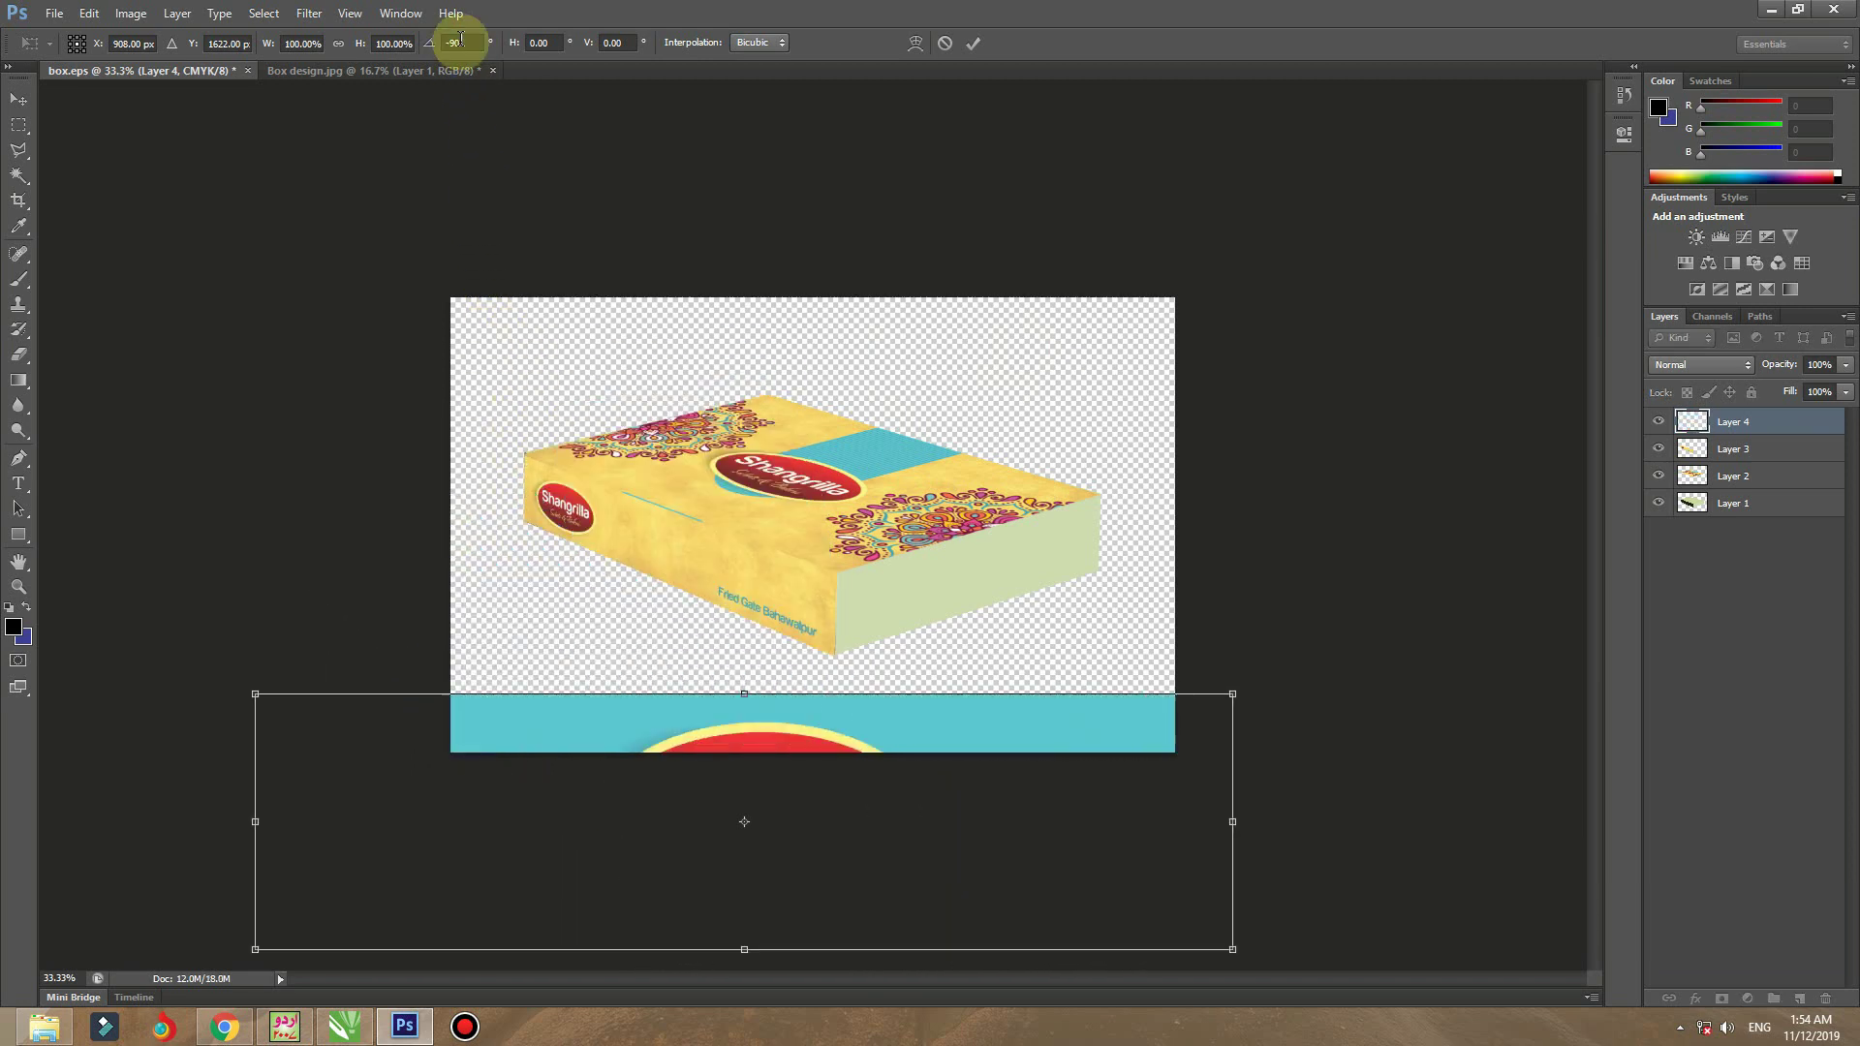
- Place the blue panel in front of the box's light-green face and scale it to about 37% width and 34% height
drag(844, 733, 957, 546)
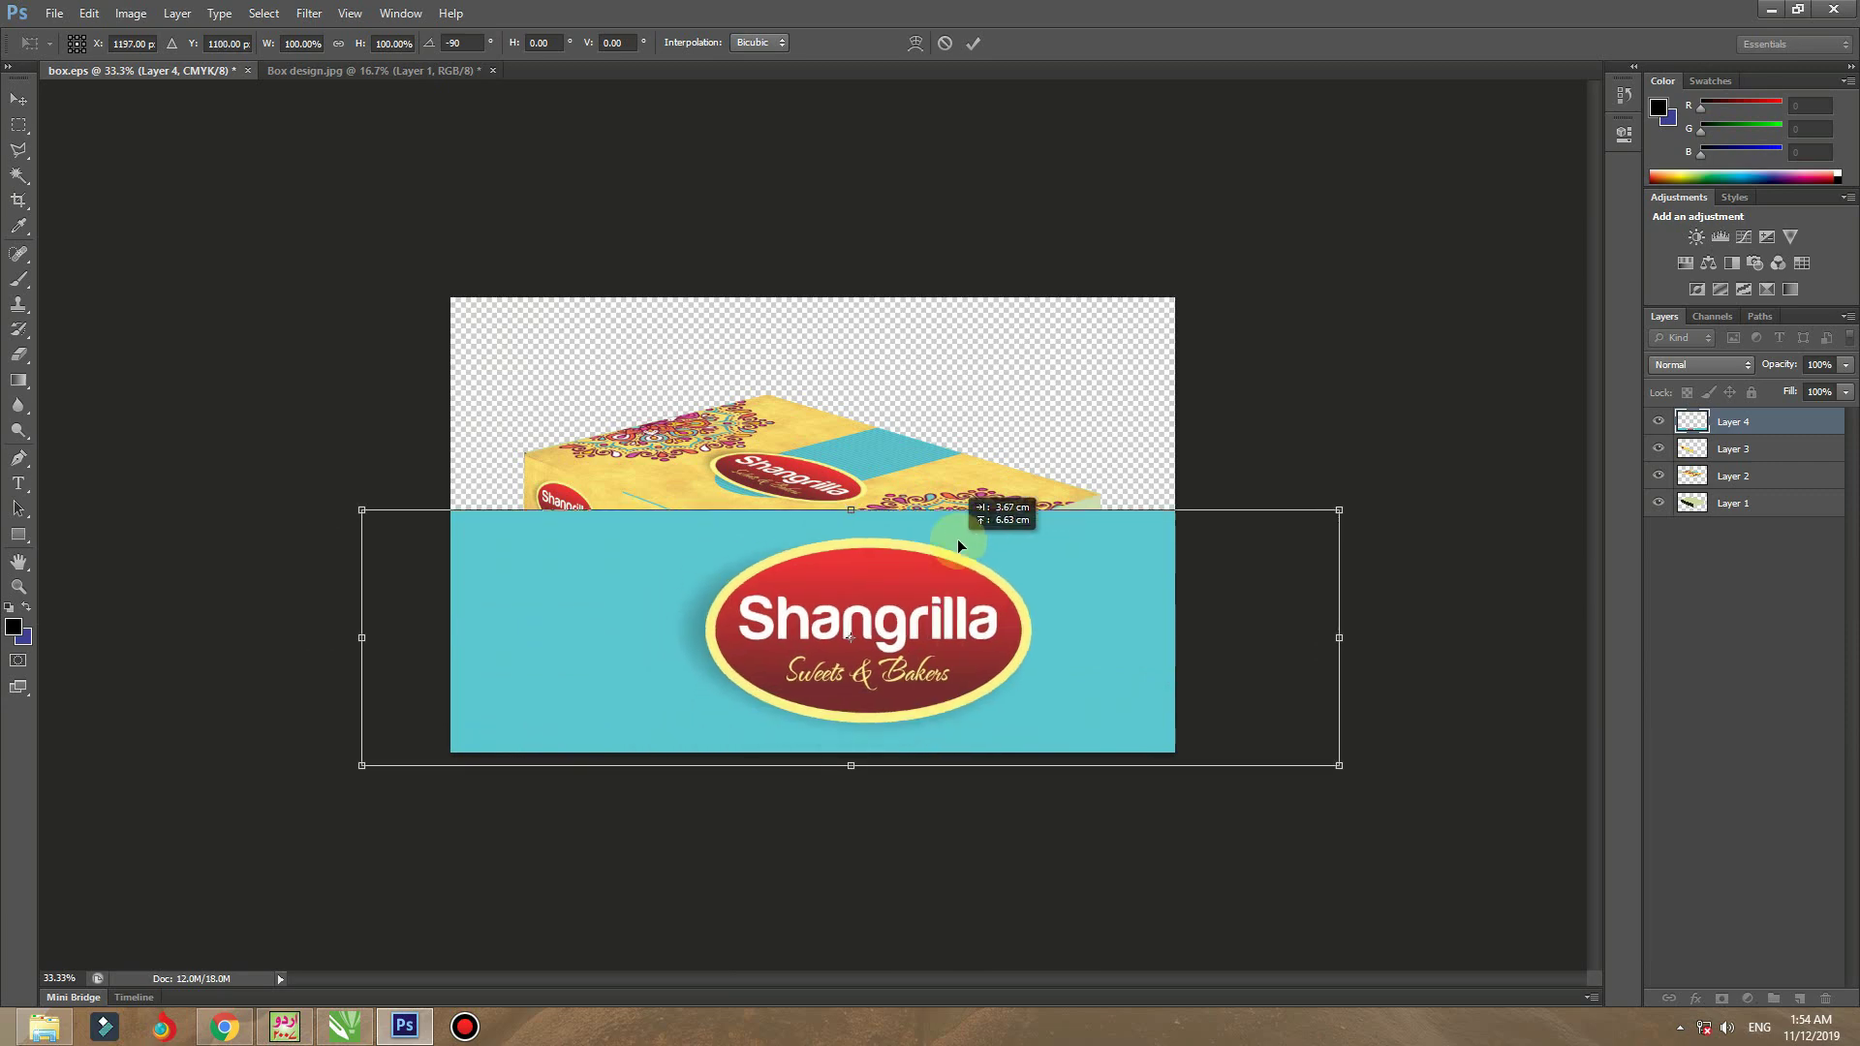
drag(1344, 507, 1038, 592)
ctrl+click(1033, 556)
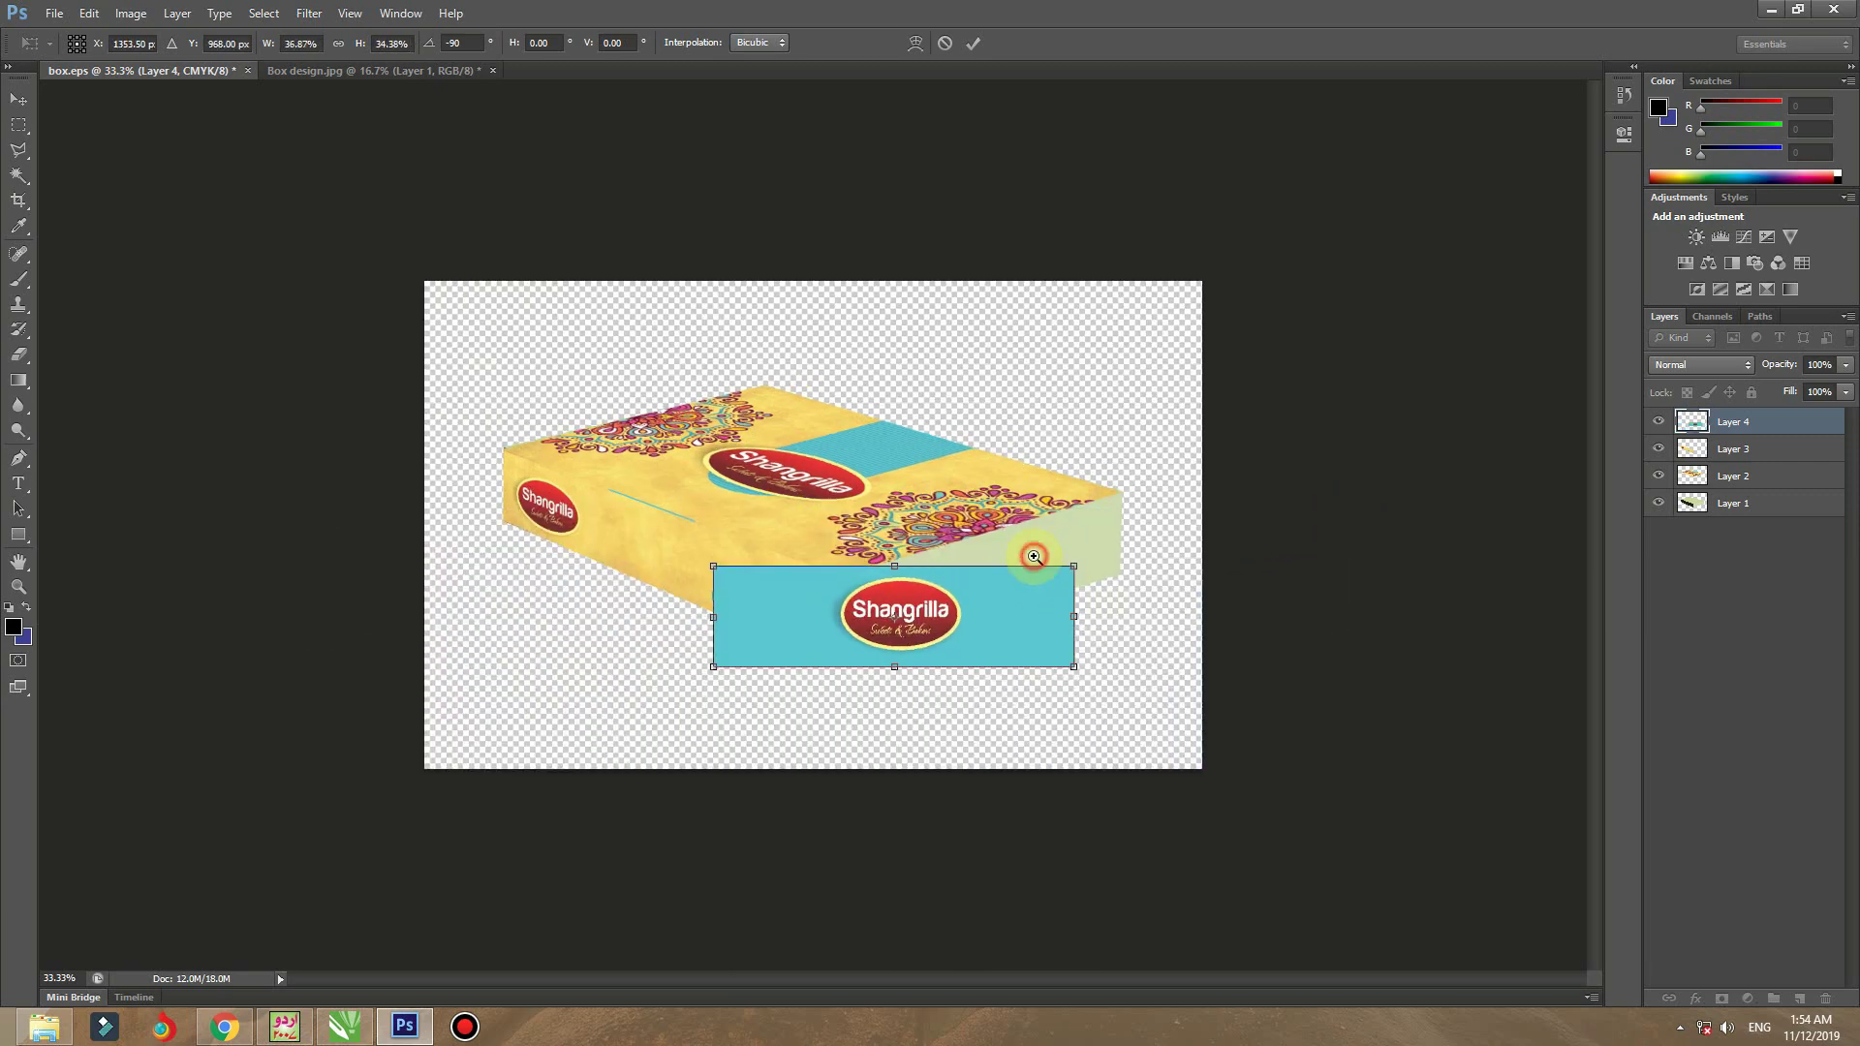
ctrl+click(1033, 556)
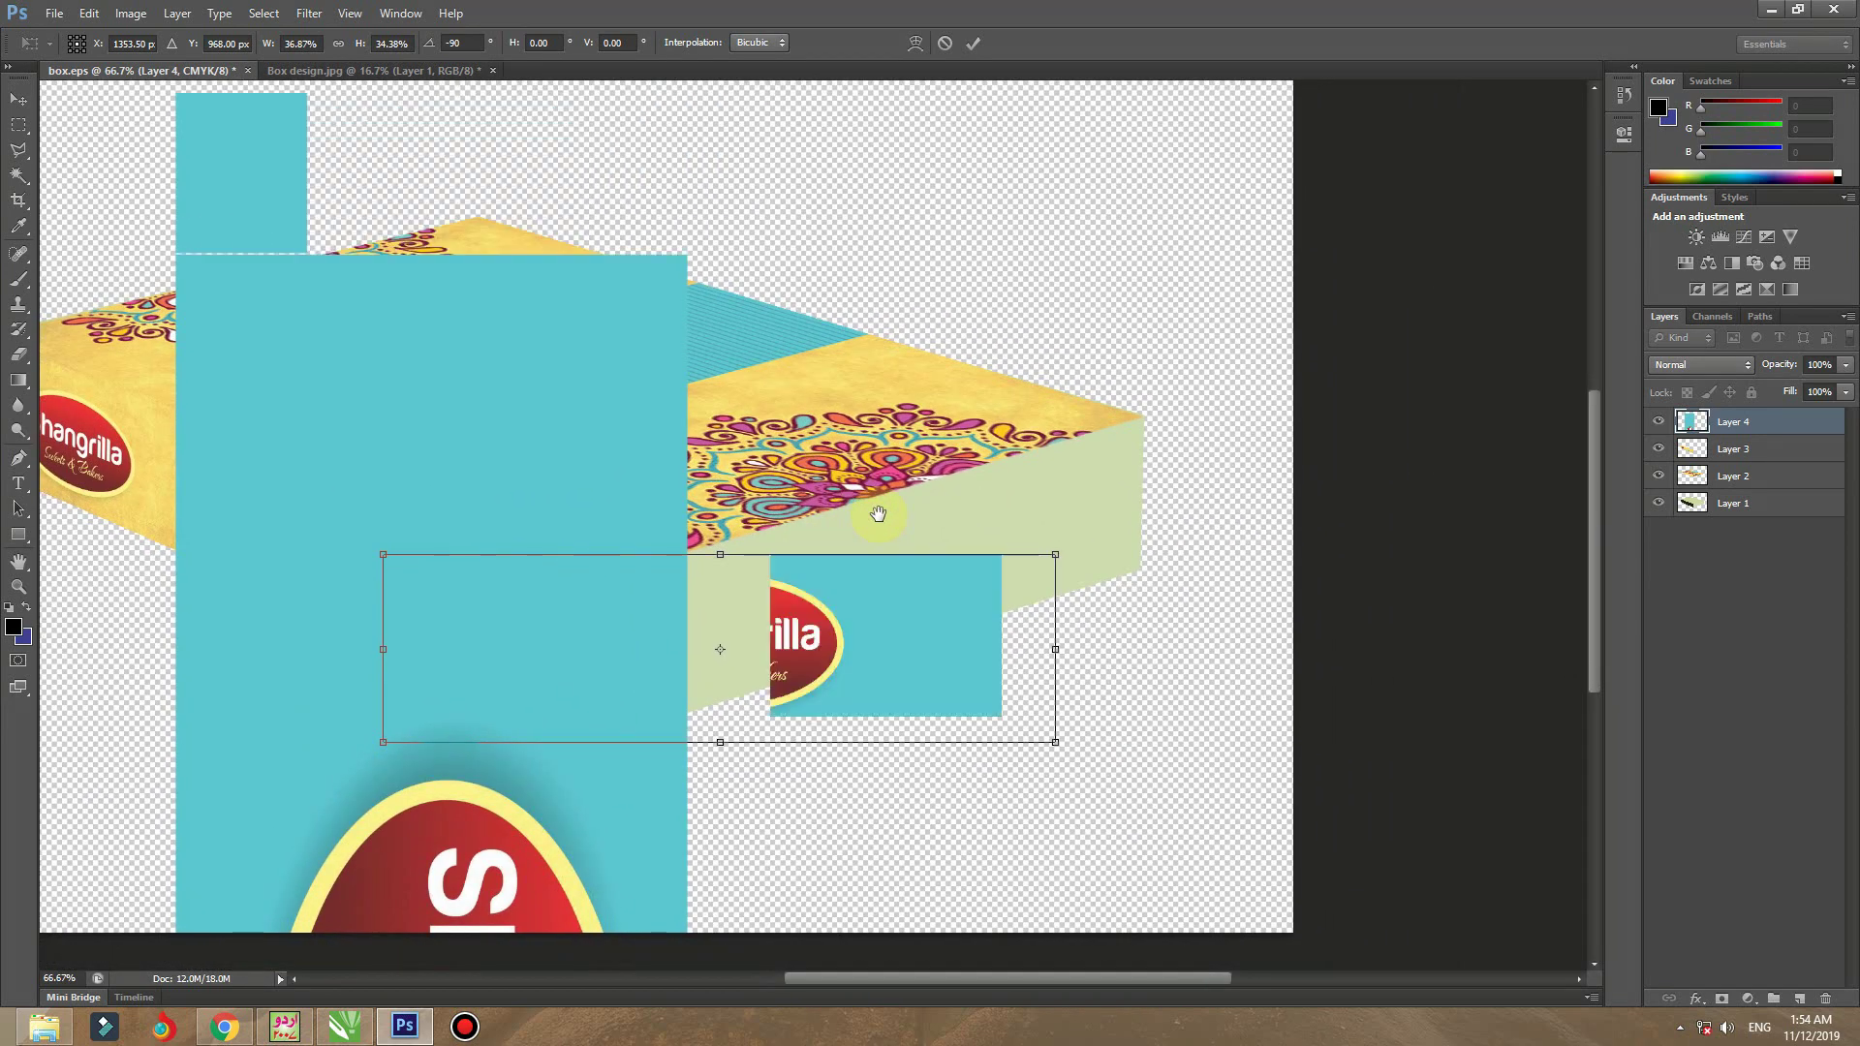
- Try to distort the blue panel so its corners match the corners of the box's light-green face
drag(1063, 557, 1145, 416)
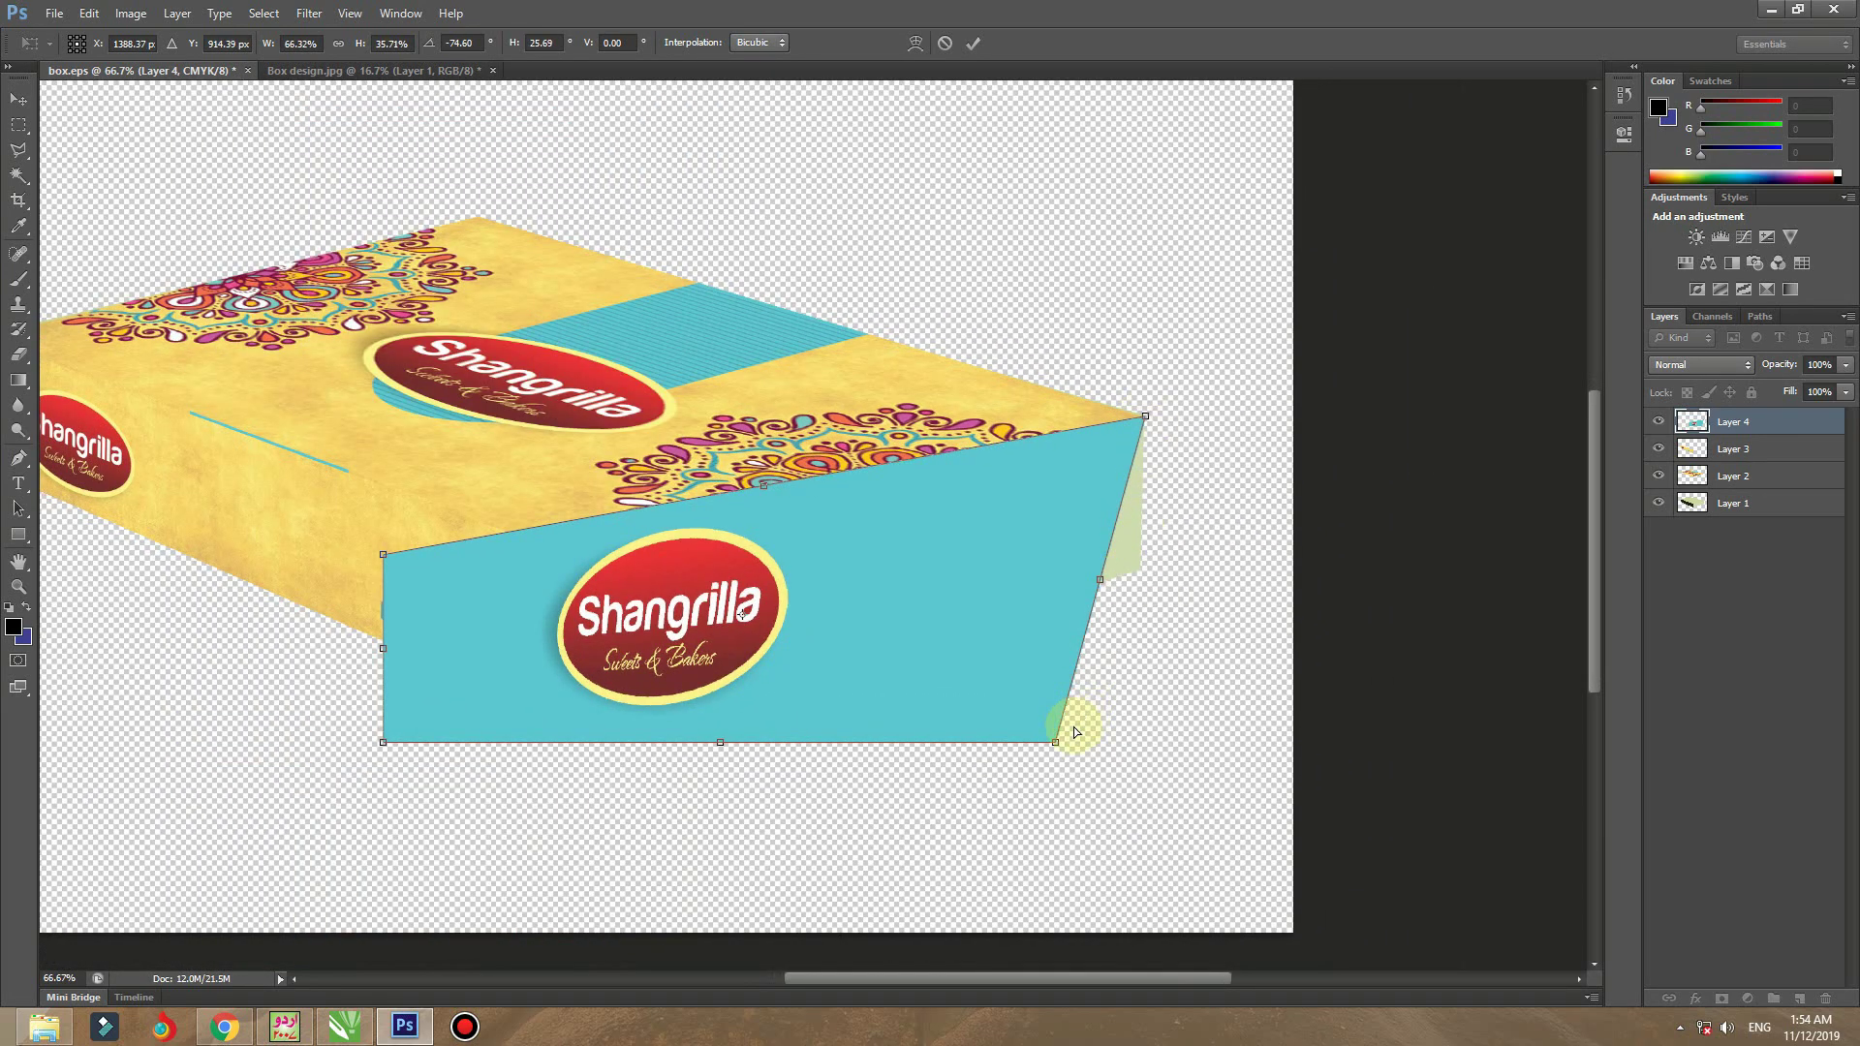
drag(1055, 743, 1146, 572)
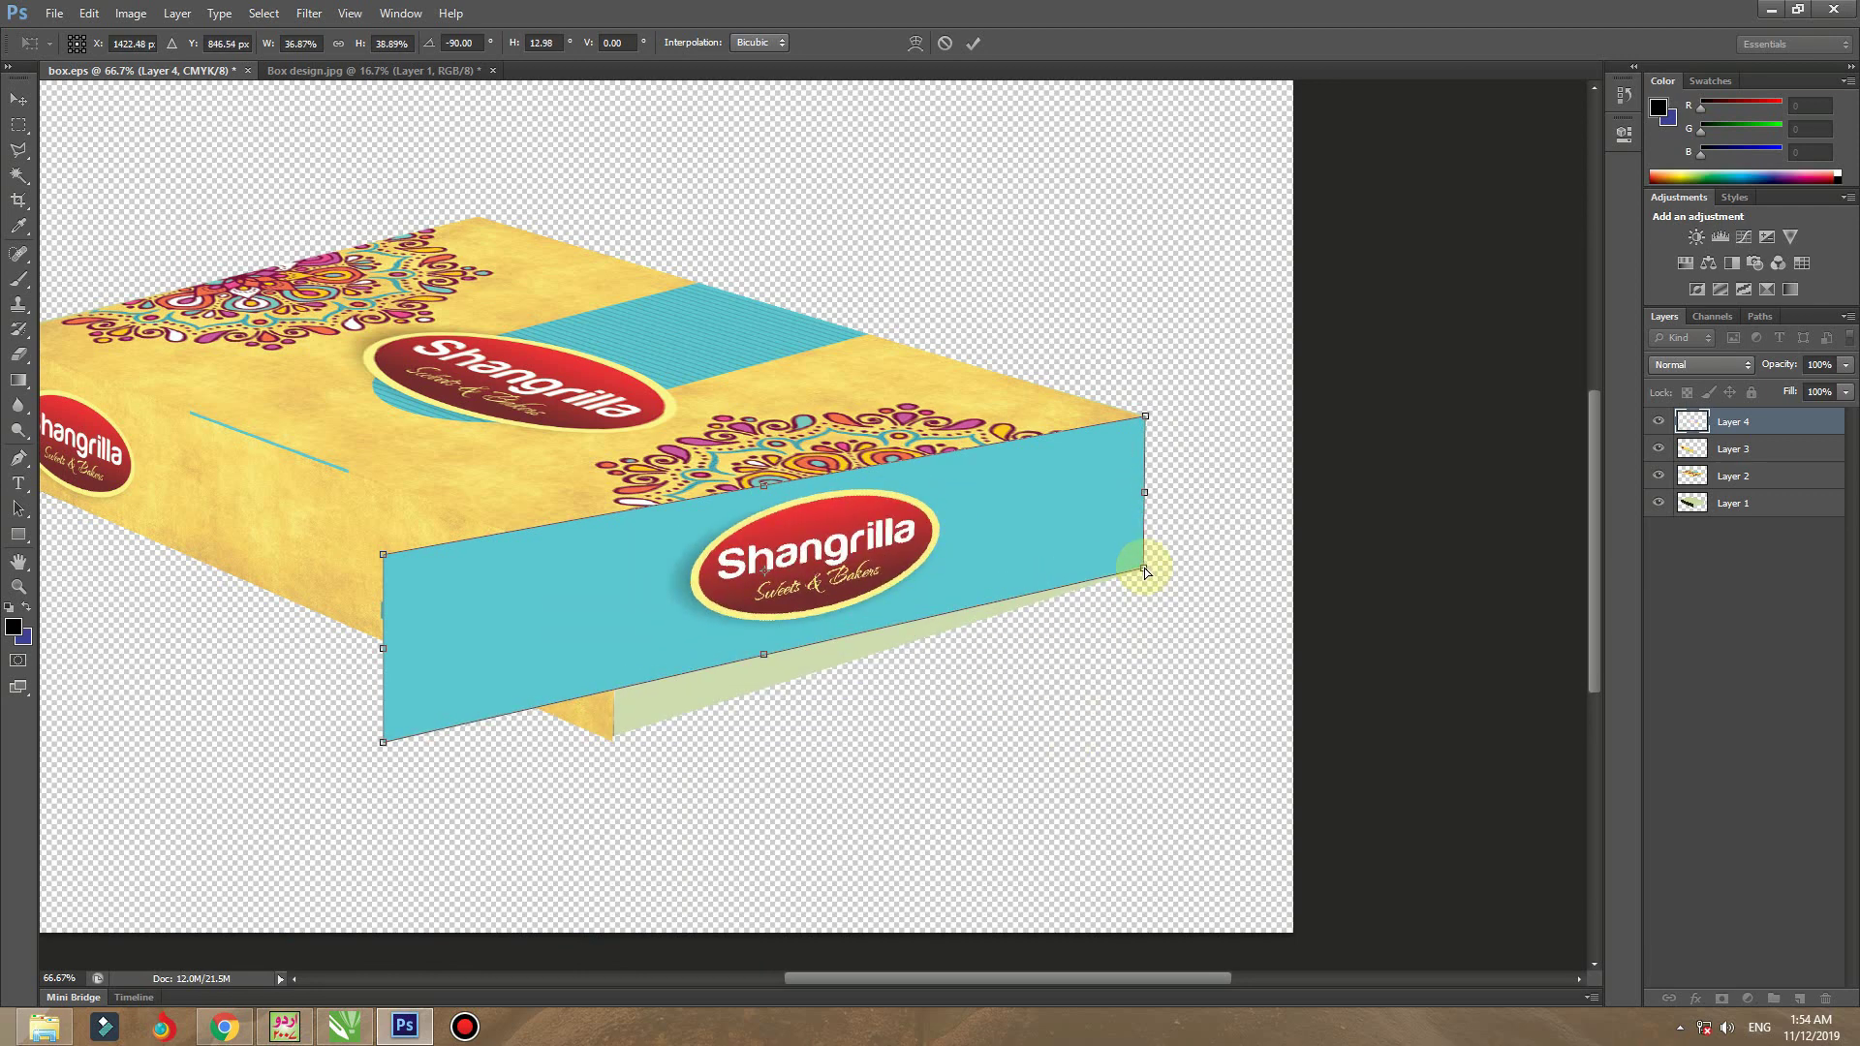
drag(382, 557, 619, 573)
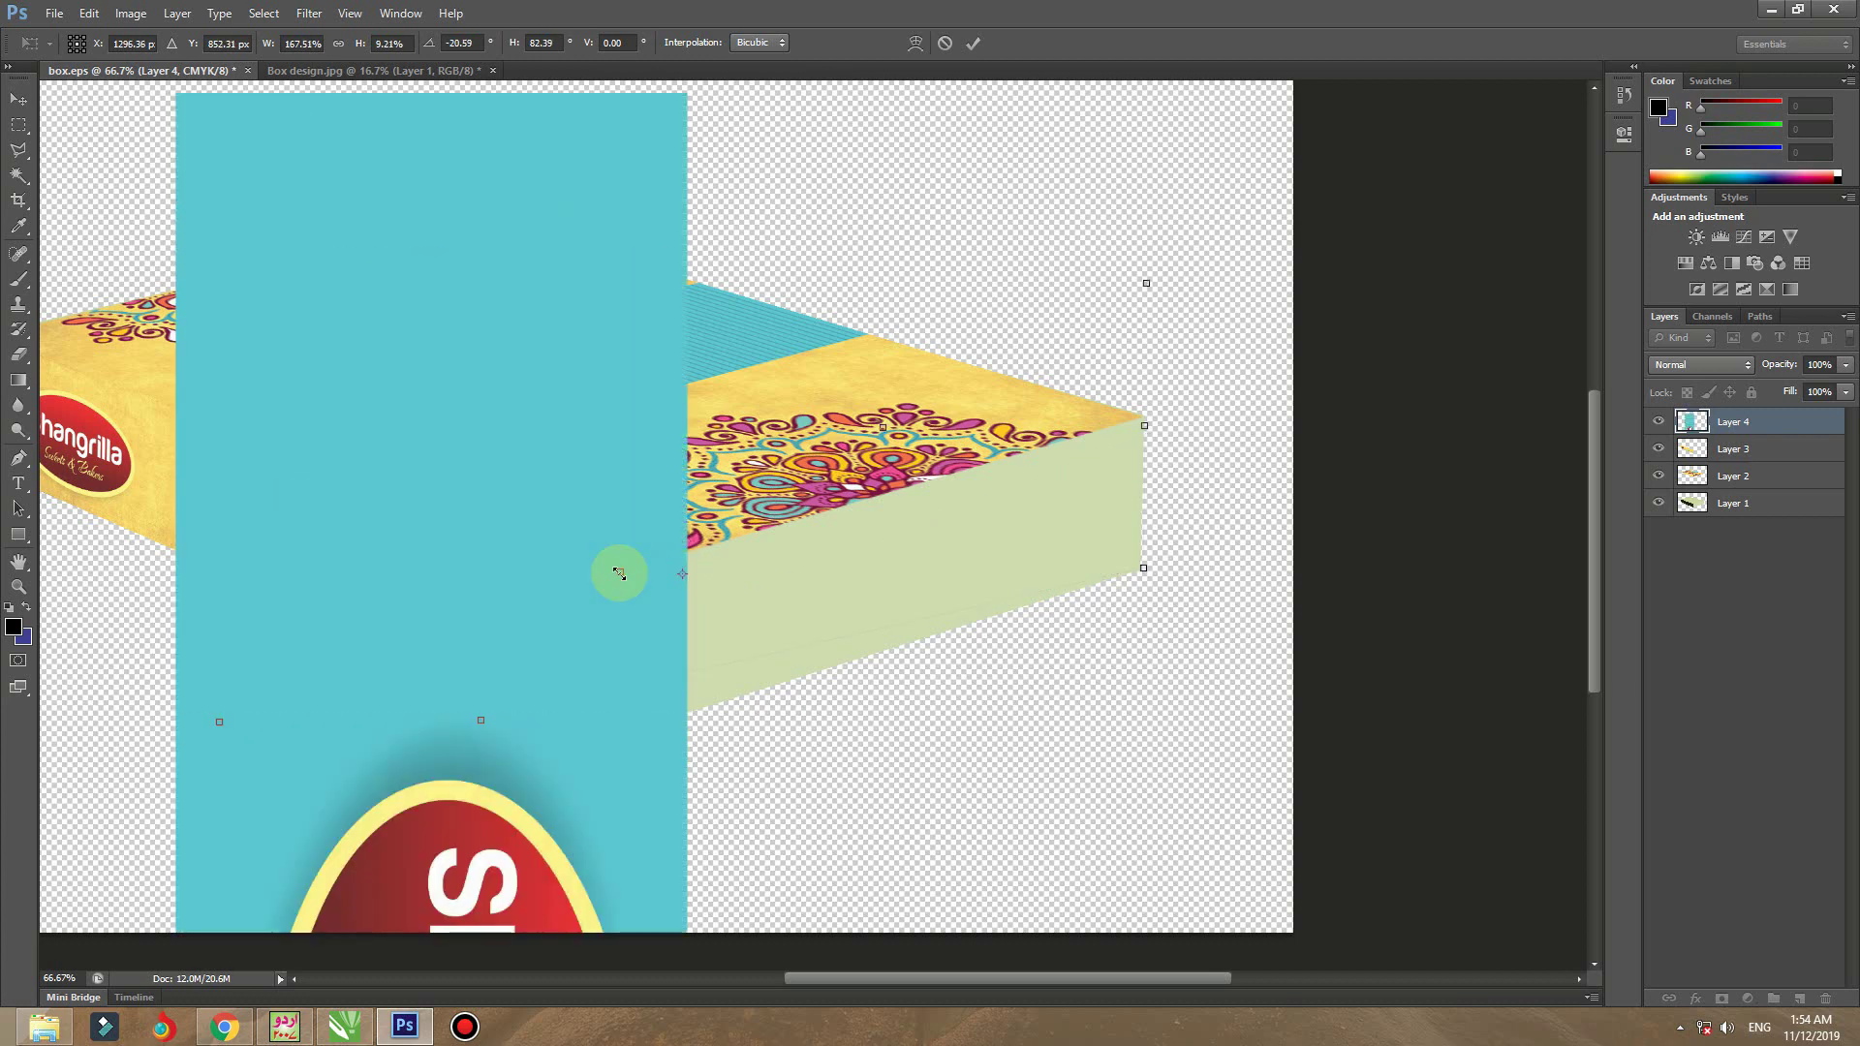
key(Return)
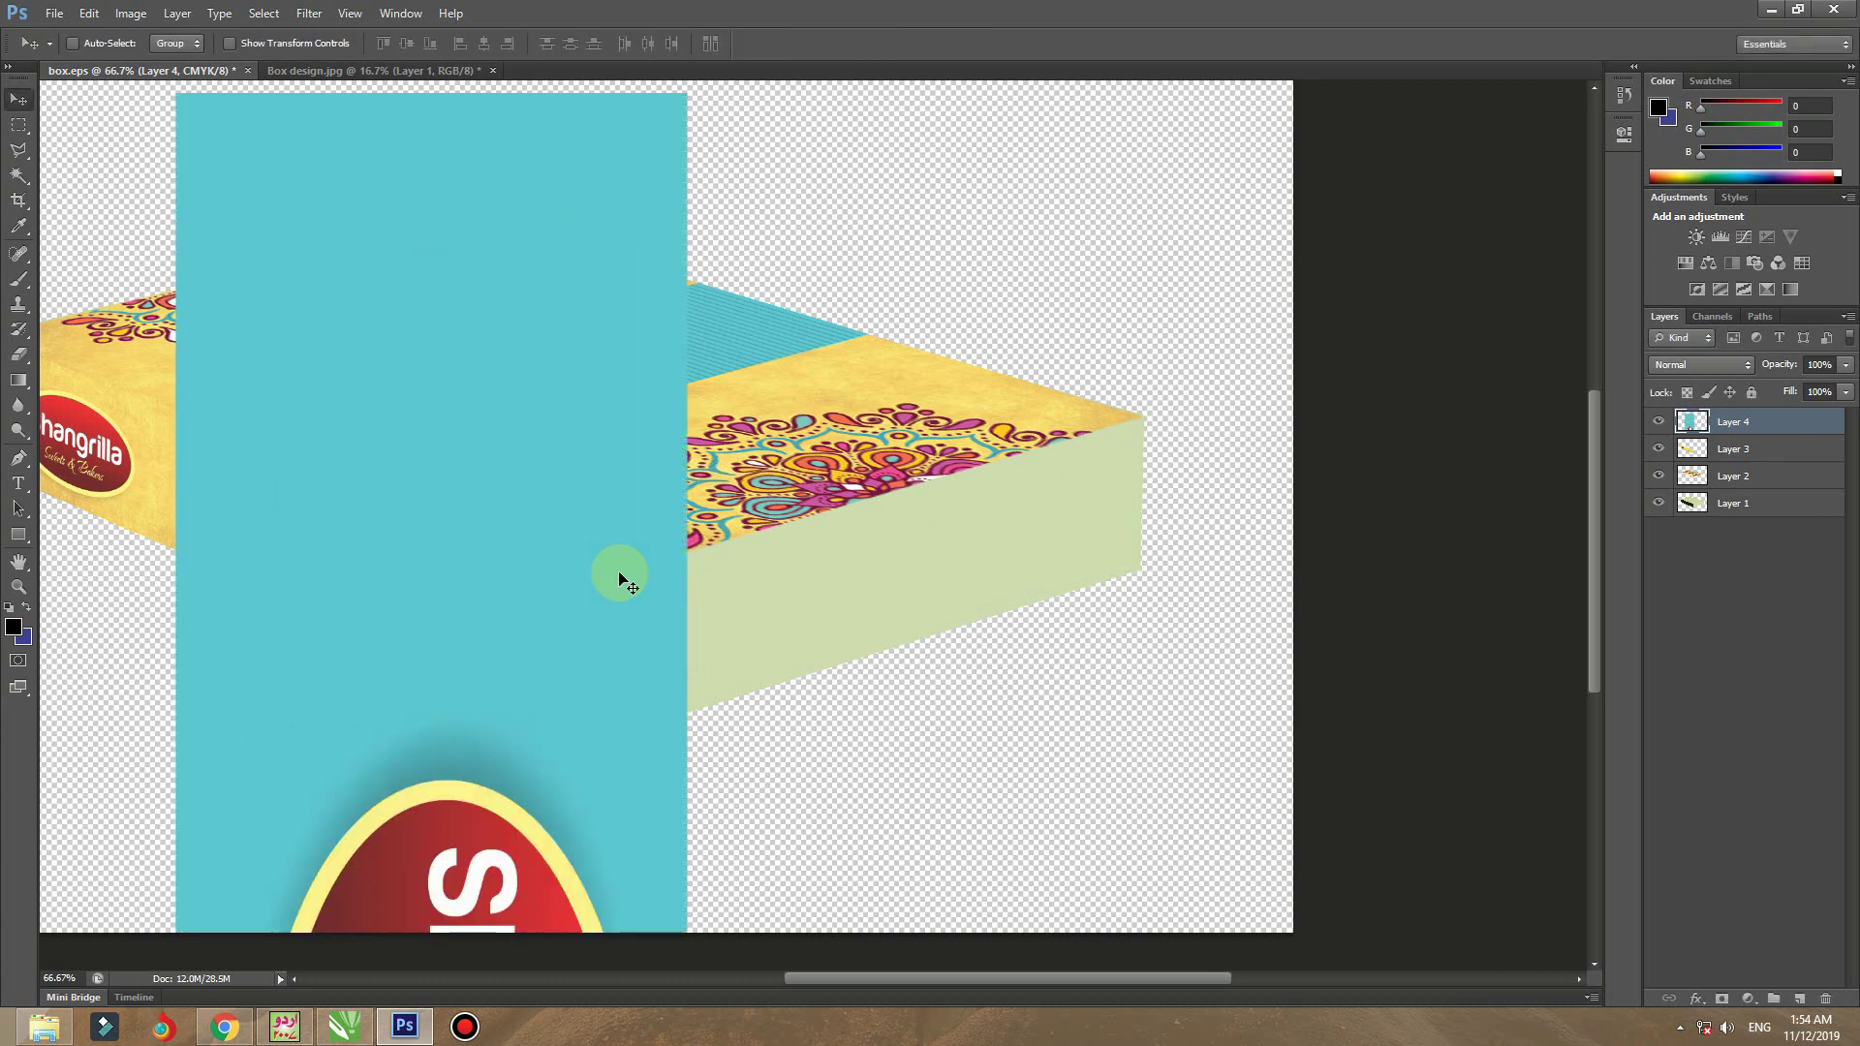
- Step back and forth through the recent edits to restore the untransformed blue panel at its position in front of the box
key(ctrl+alt+z)
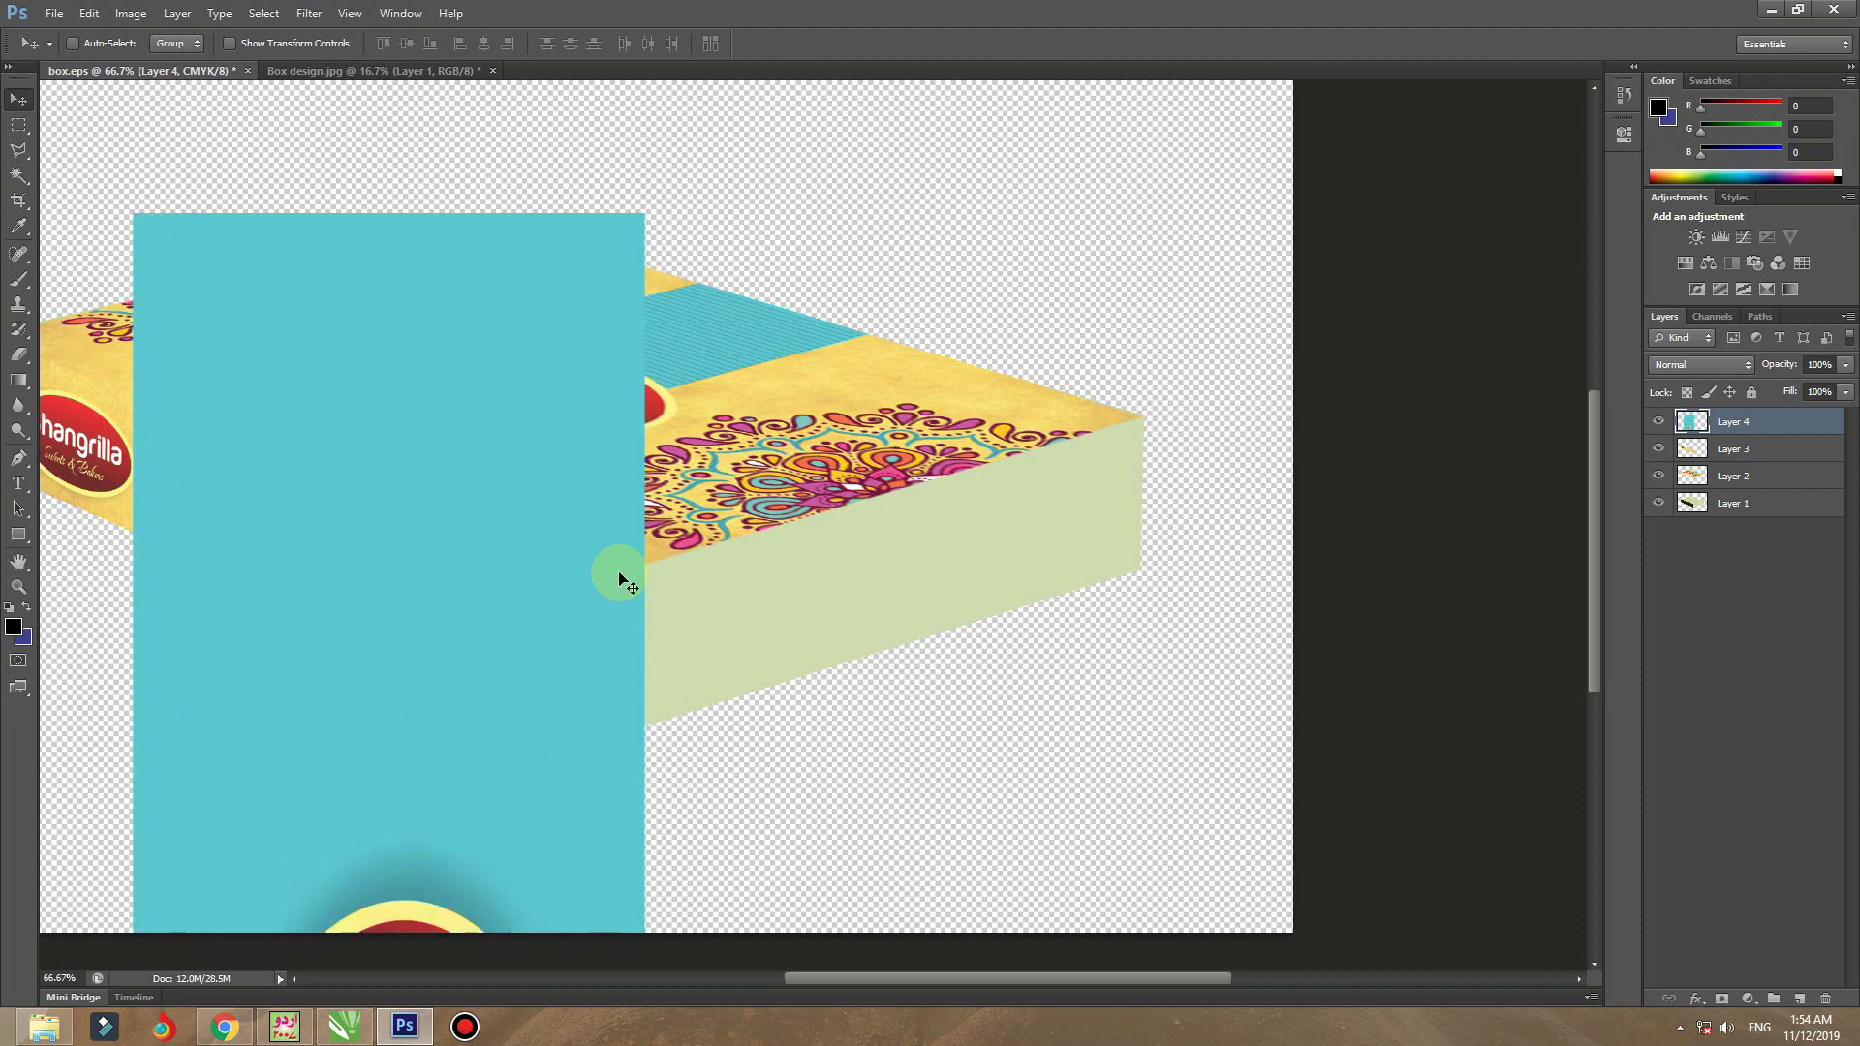
key(ctrl+z)
key(ctrl+z)
key(ctrl+z)
key(ctrl+z)
key(ctrl+z)
key(ctrl+minus)
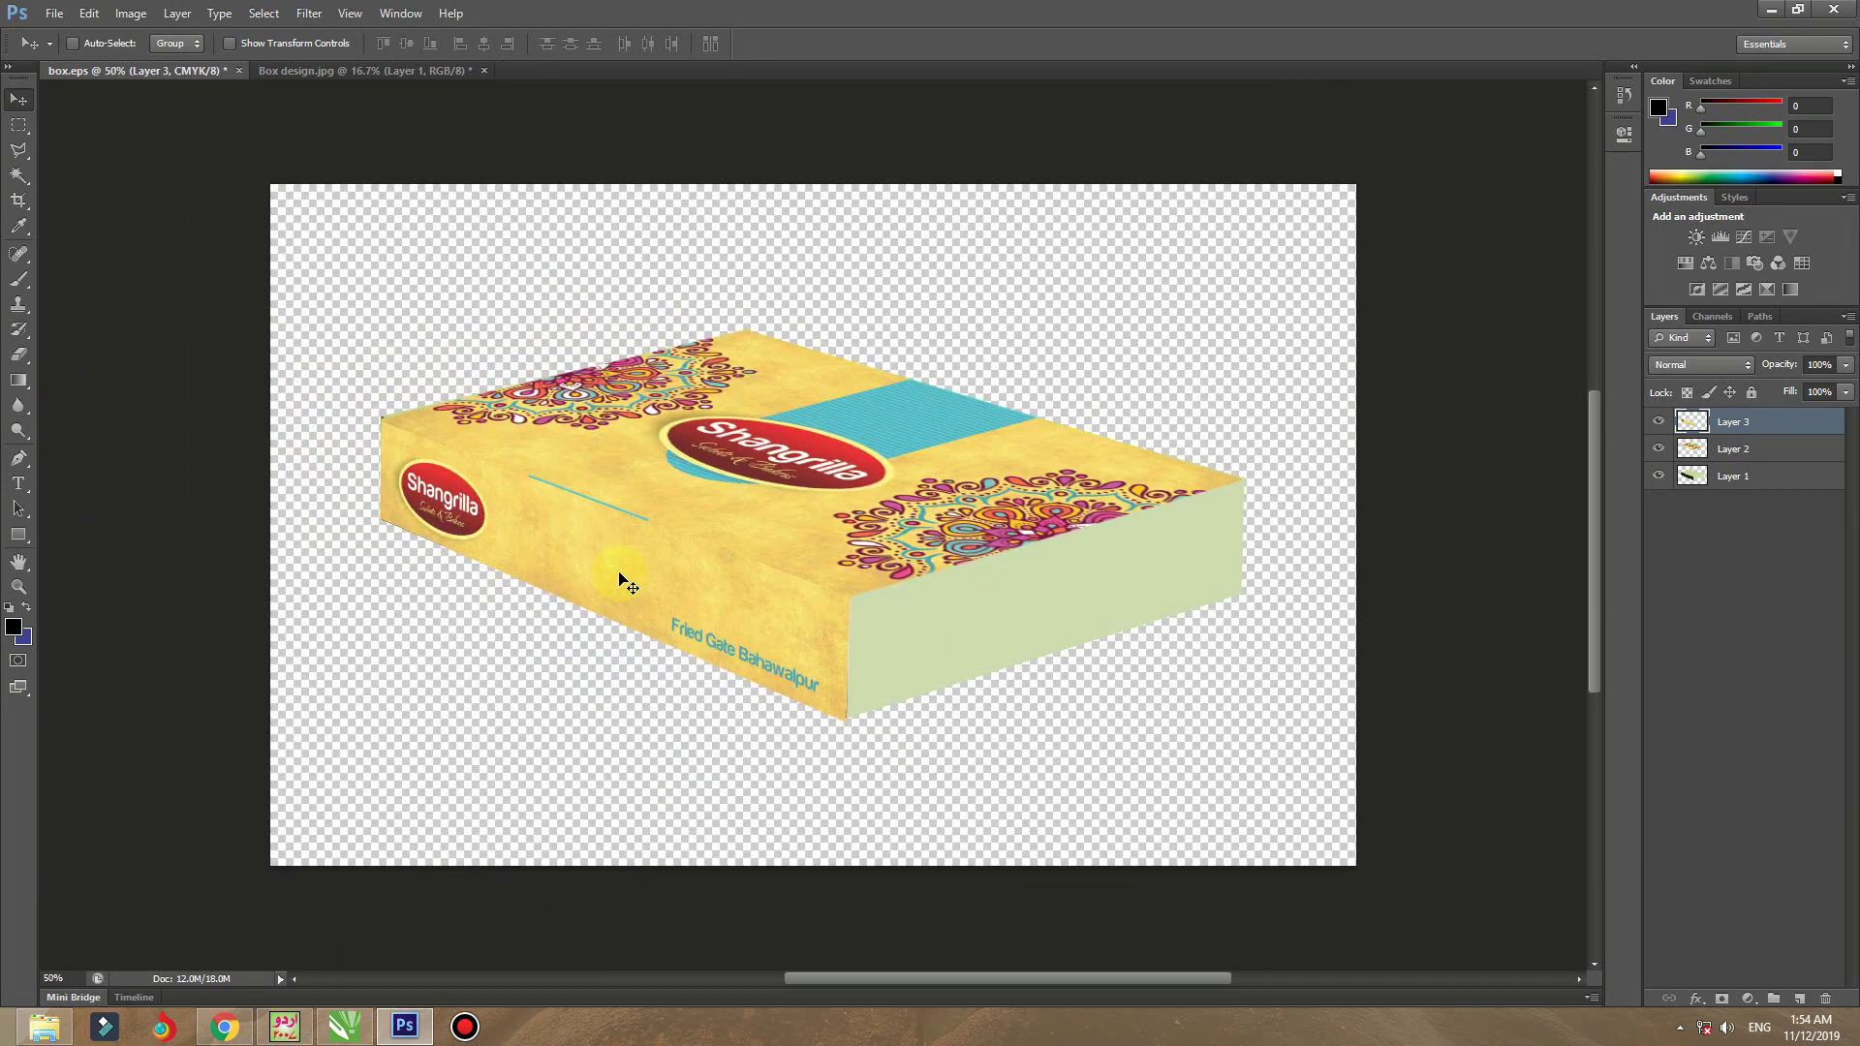
key(ctrl+z)
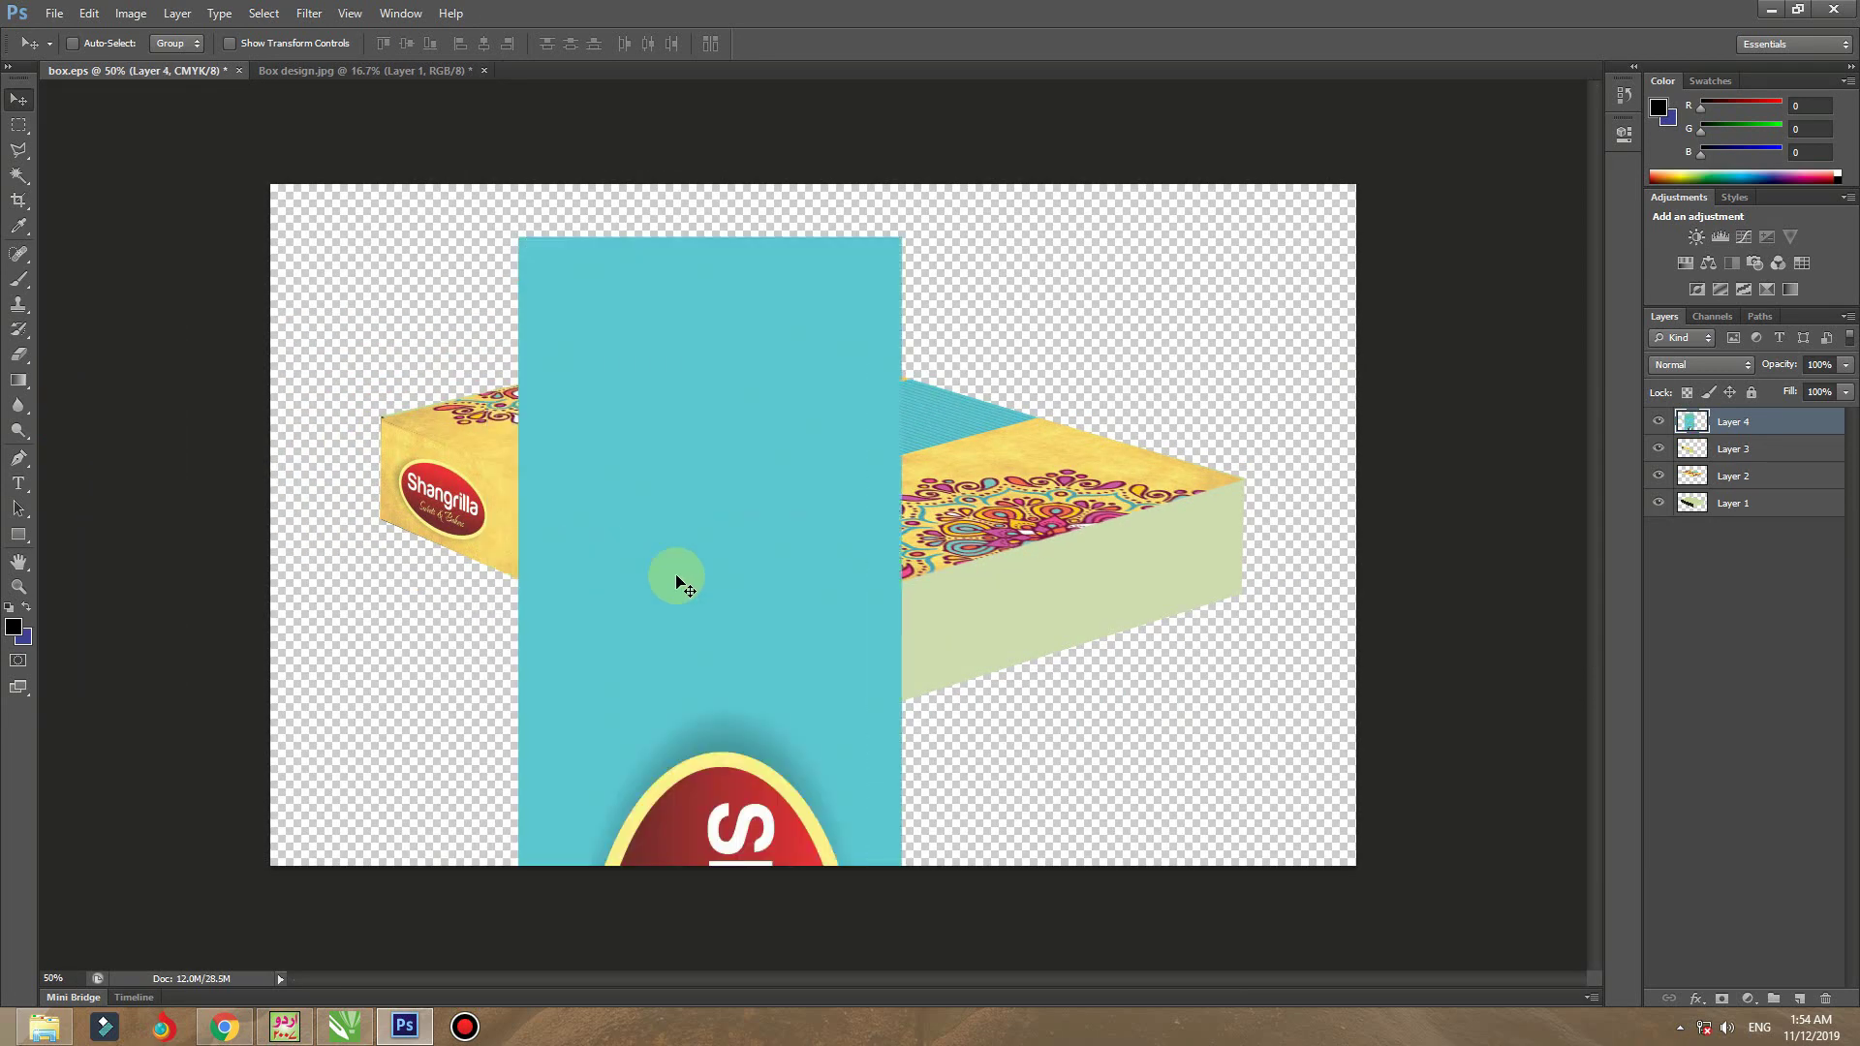
drag(768, 369, 738, 360)
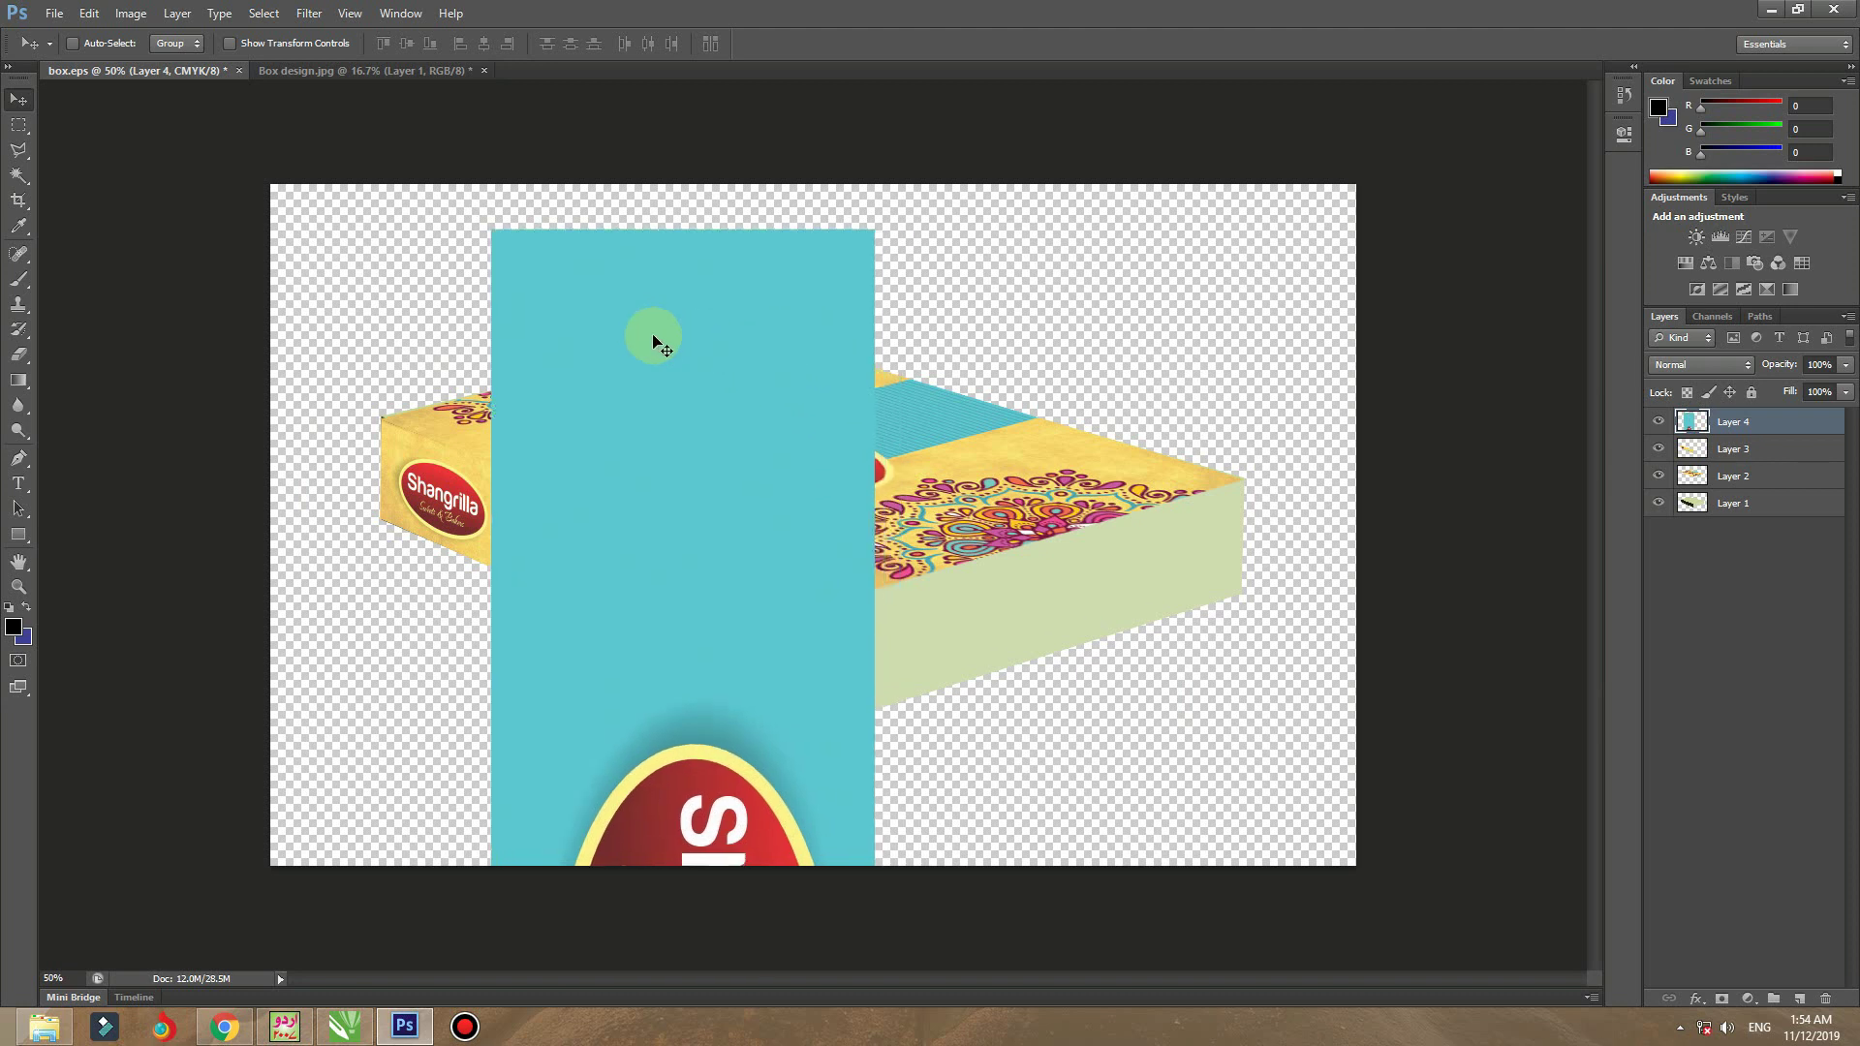
key(ctrl+z)
- Rotate the blue panel to about -90° so its logo reads upright, and scale it to about 55% width and 48% height
key(ctrl+t)
click(463, 44)
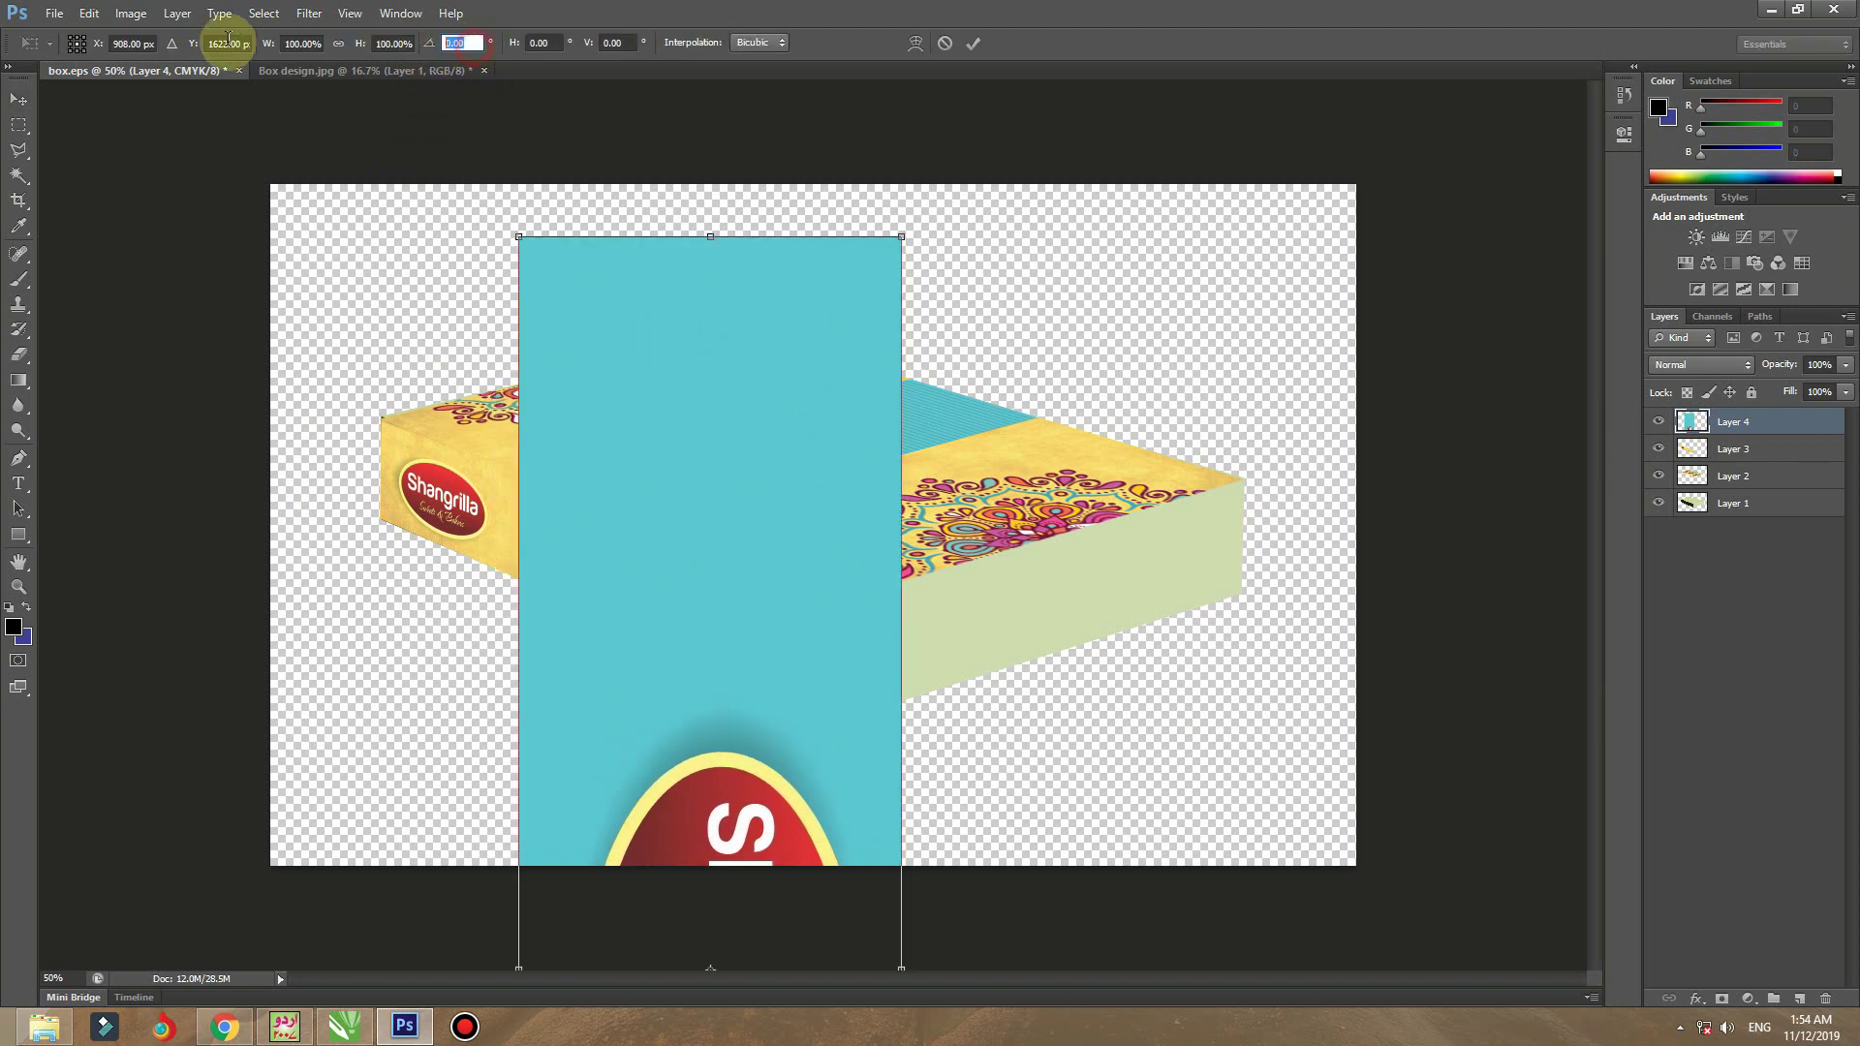
text(90)
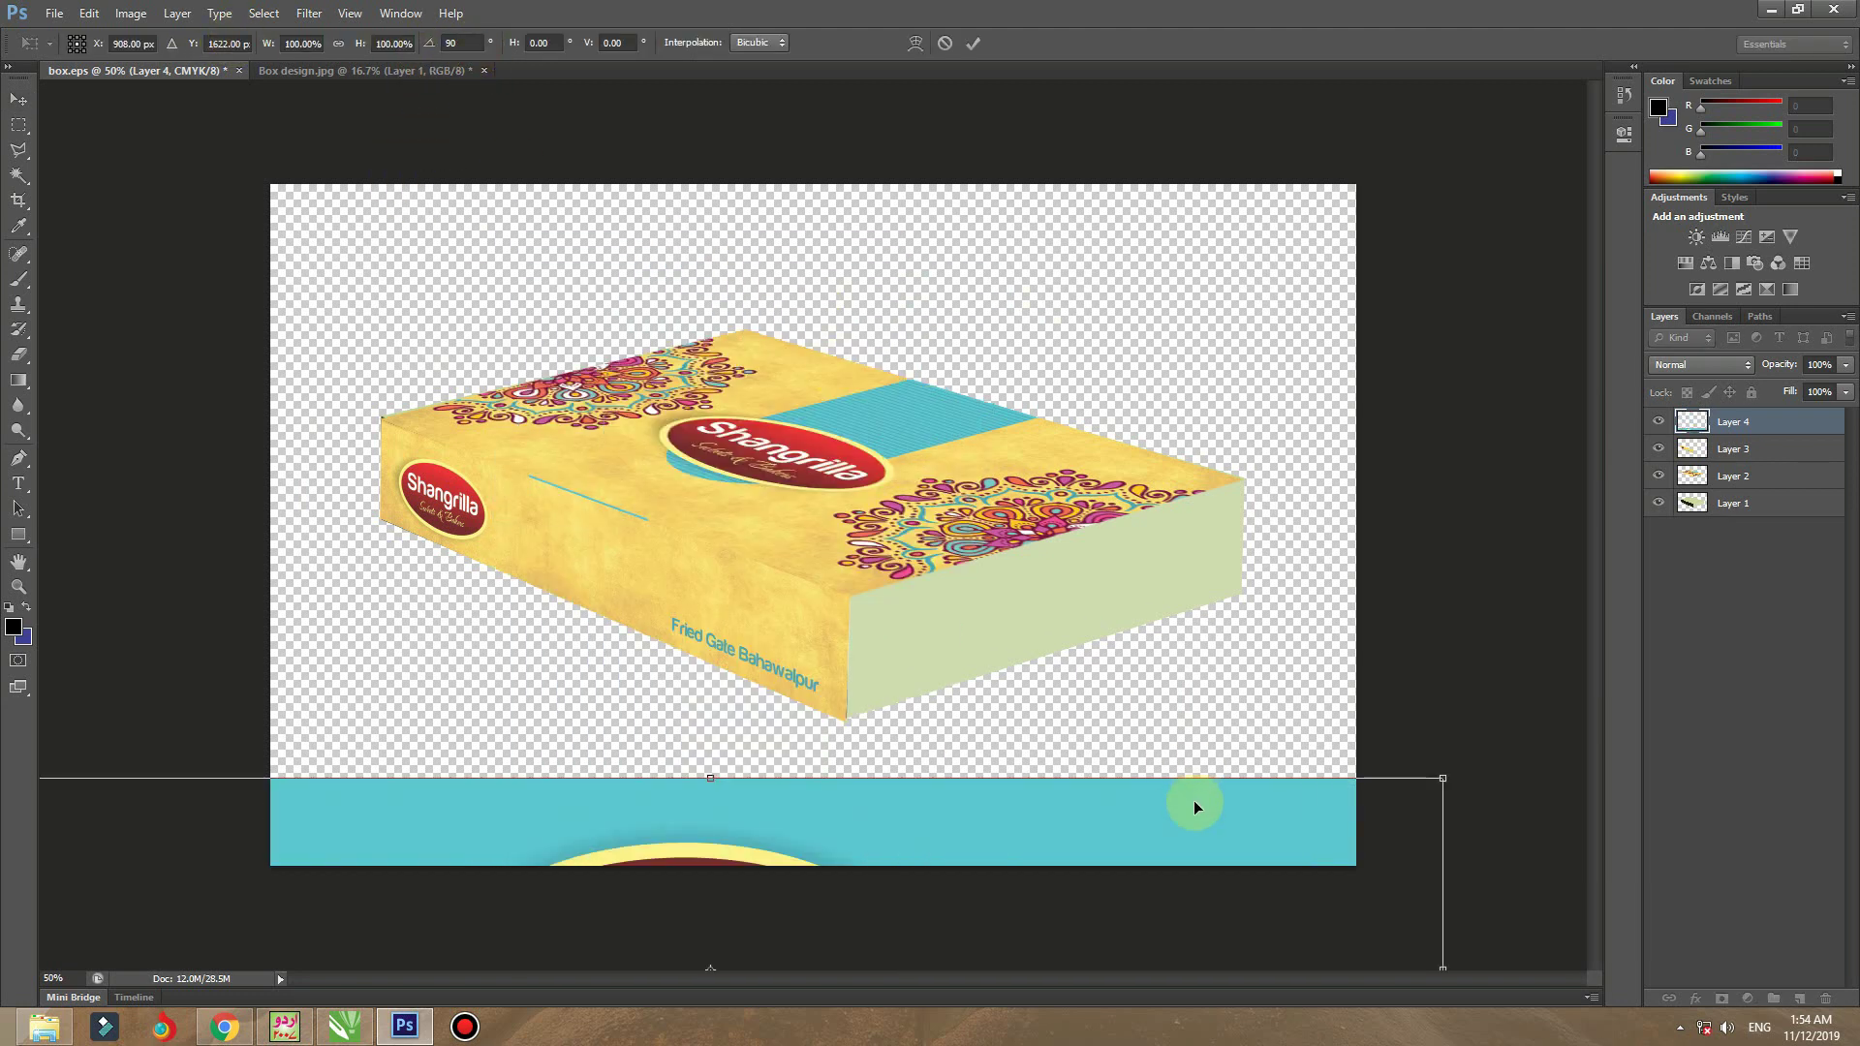
drag(1195, 807, 1188, 521)
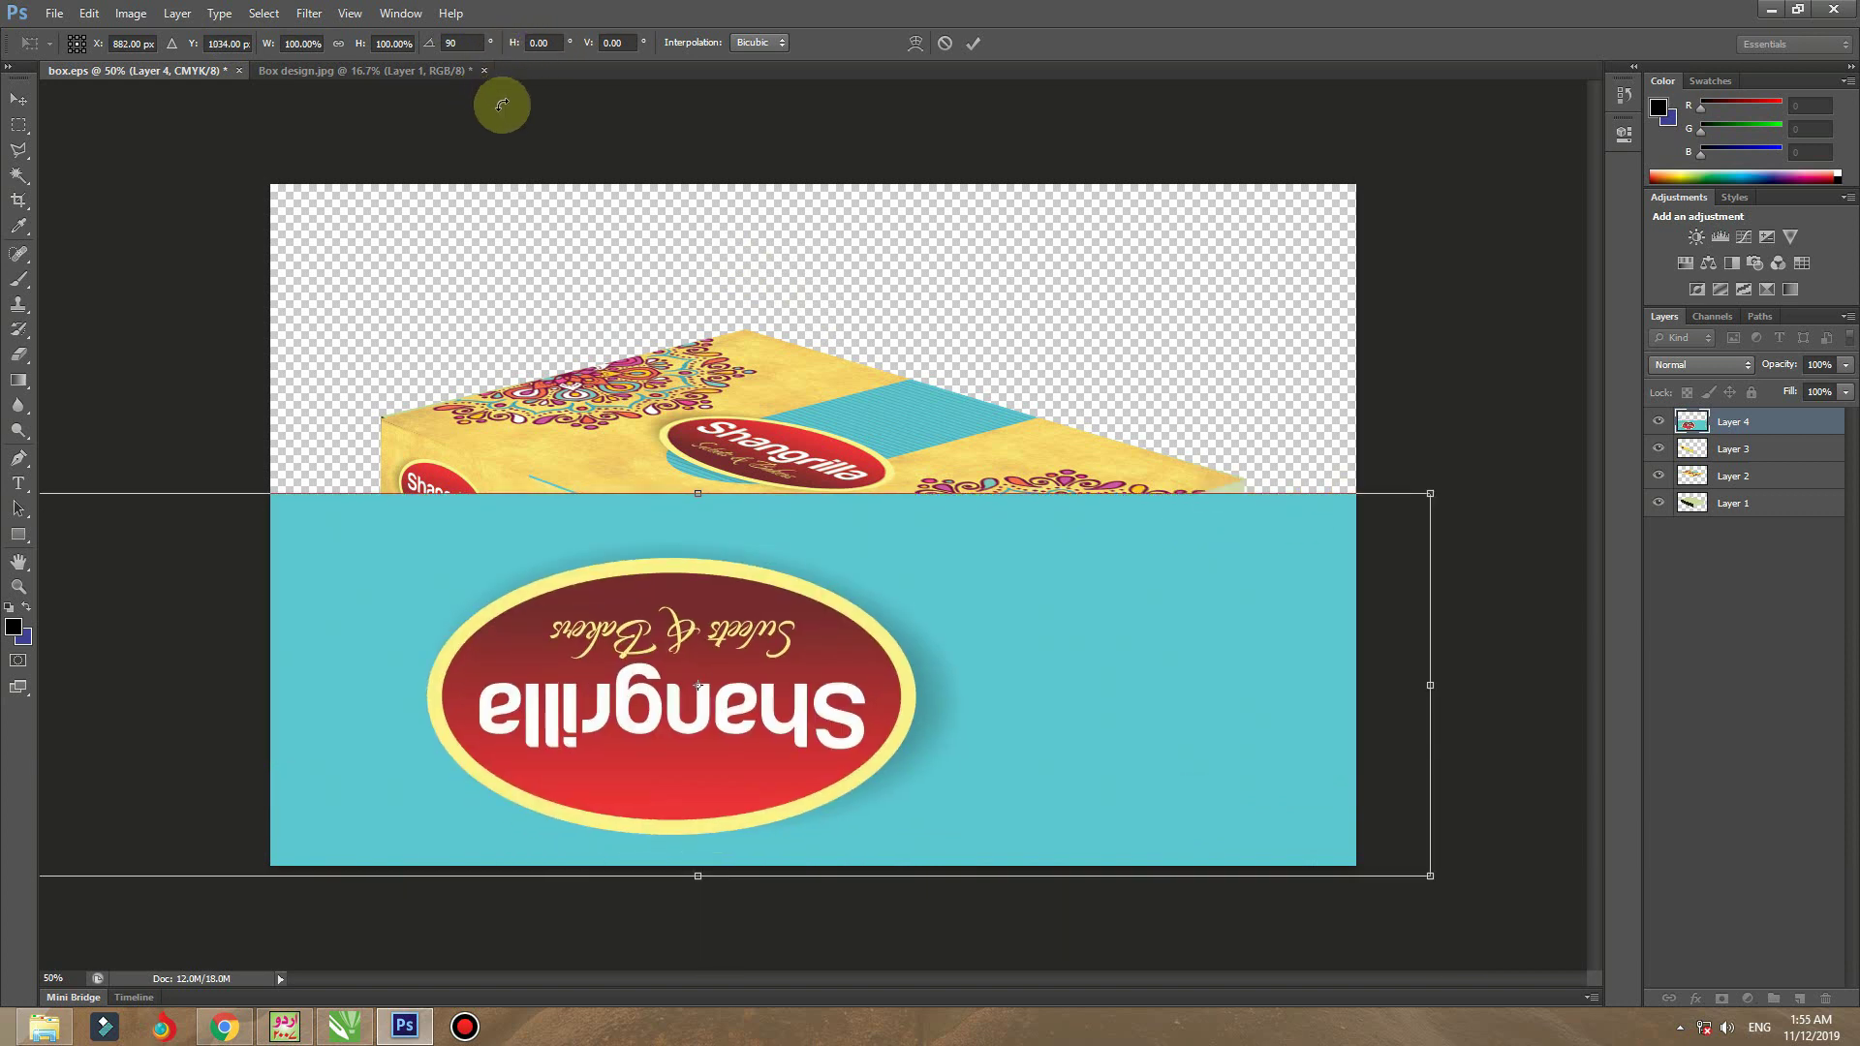
drag(1429, 493, 1047, 579)
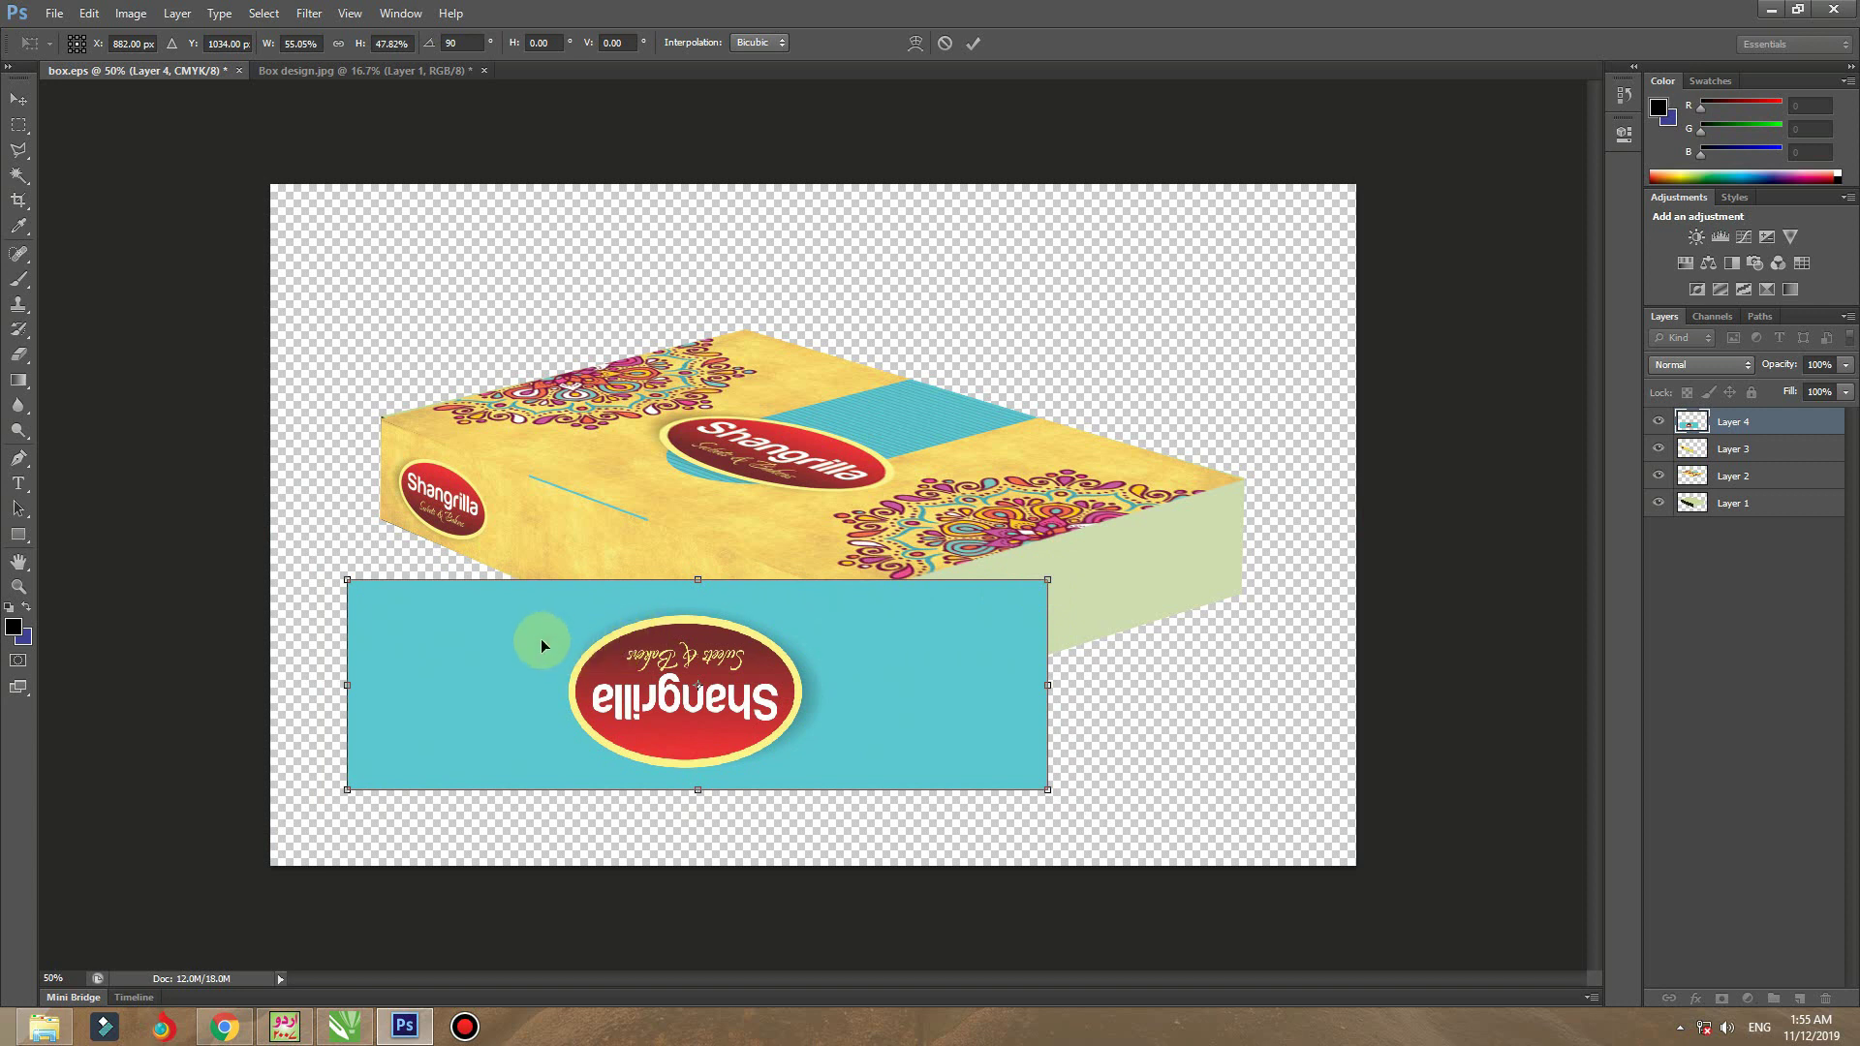
drag(517, 485, 1068, 785)
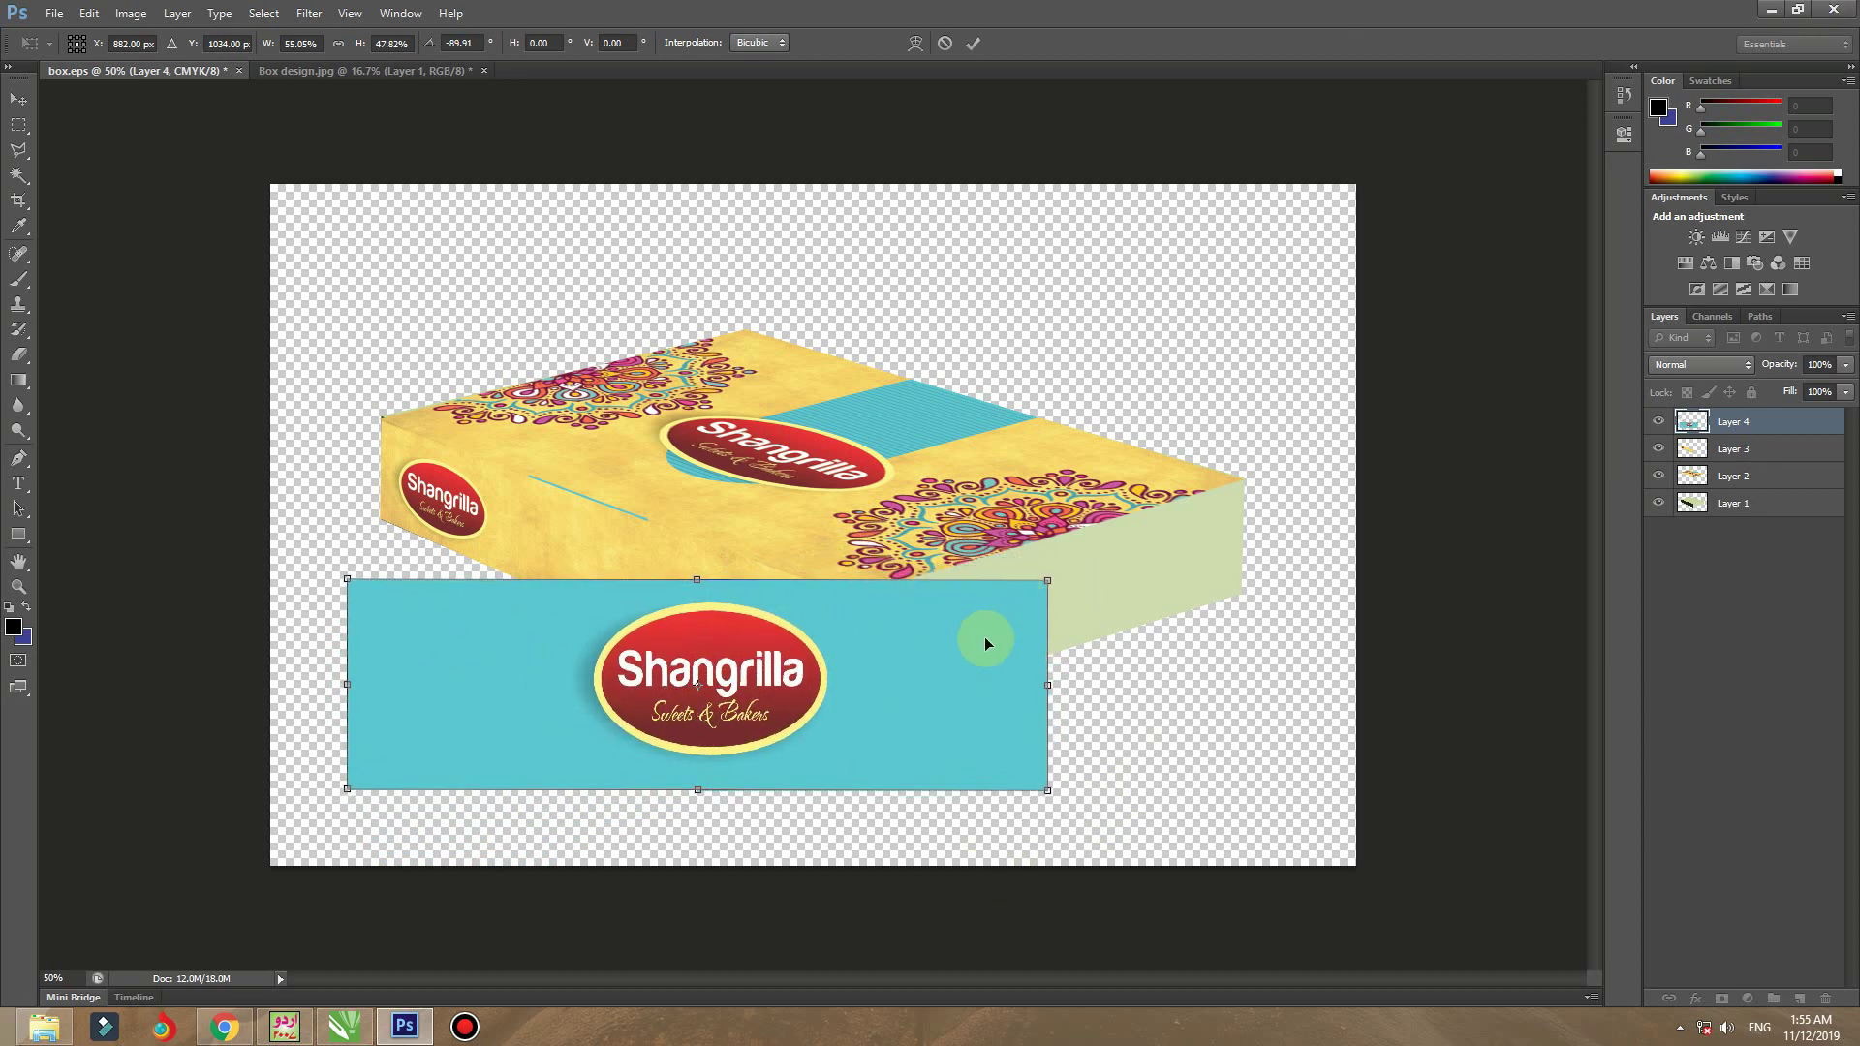
- Distort the blue logo panel so its four corners match the corners of the box's light-green face, and apply the transform
drag(1103, 640, 1245, 480)
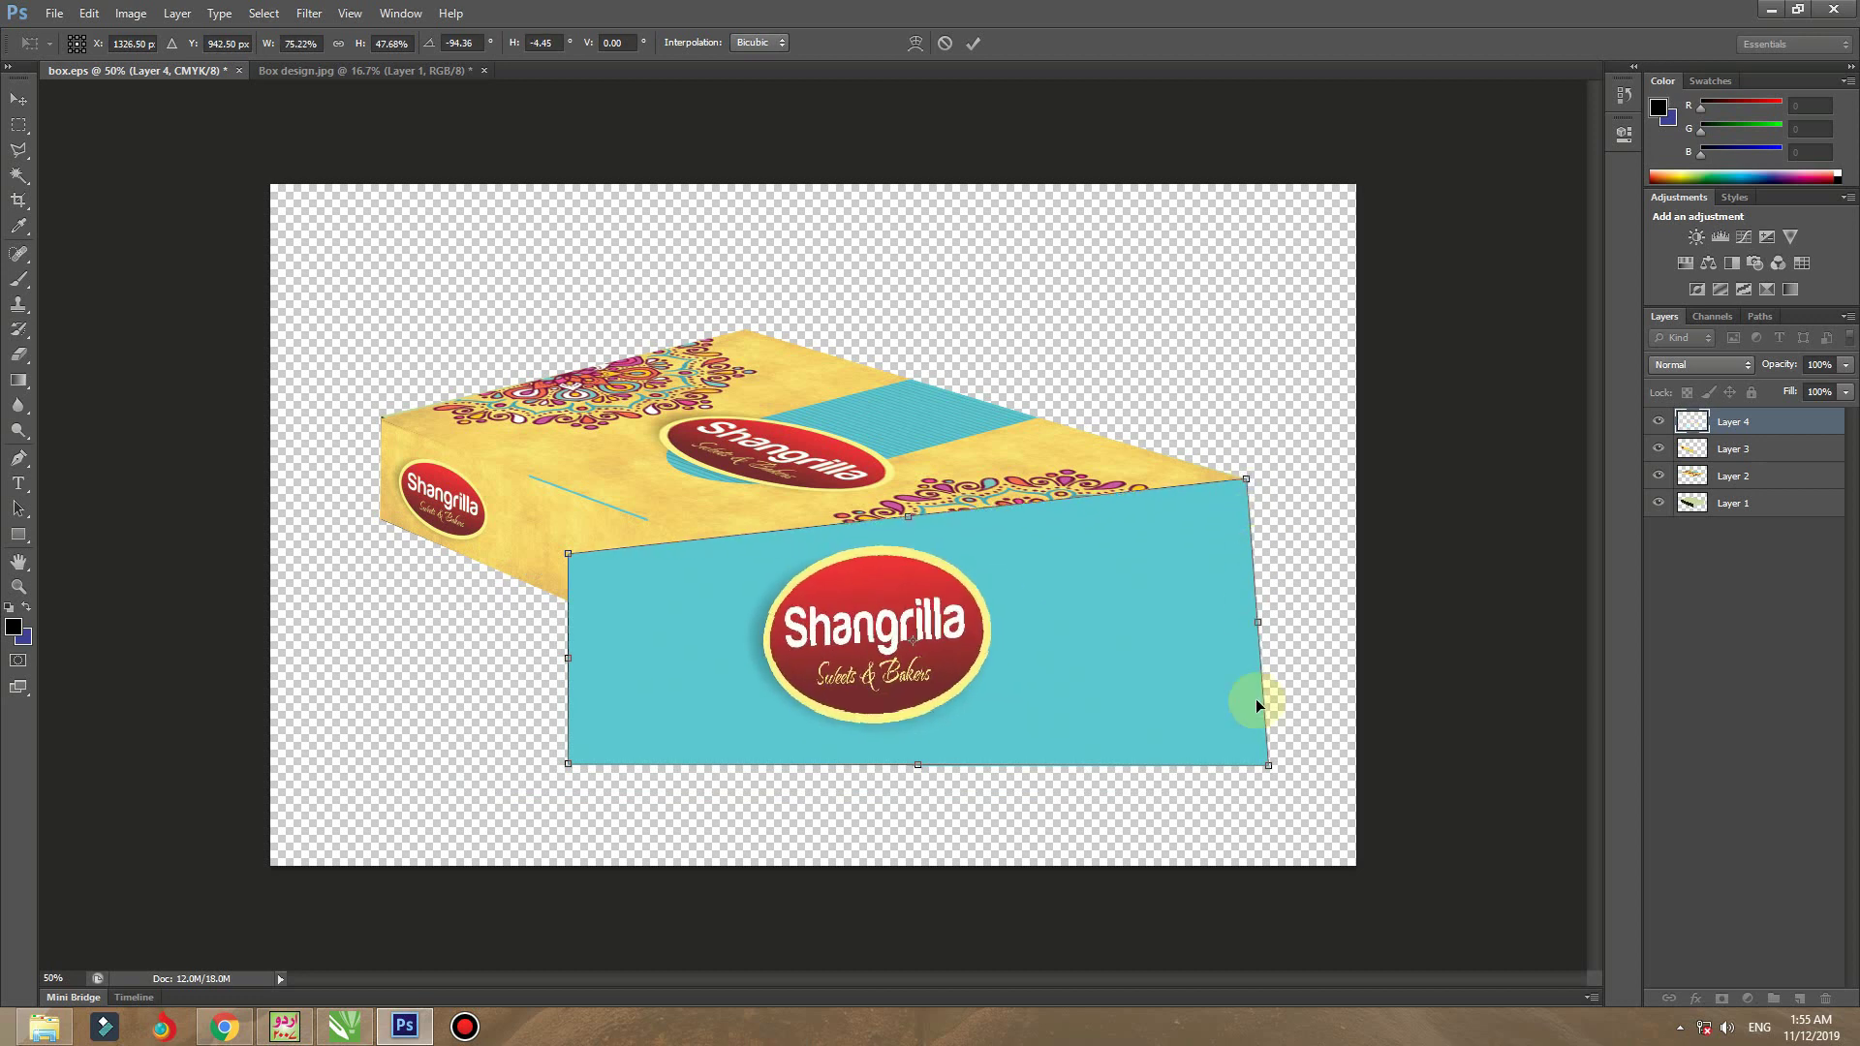
drag(1270, 767, 1247, 592)
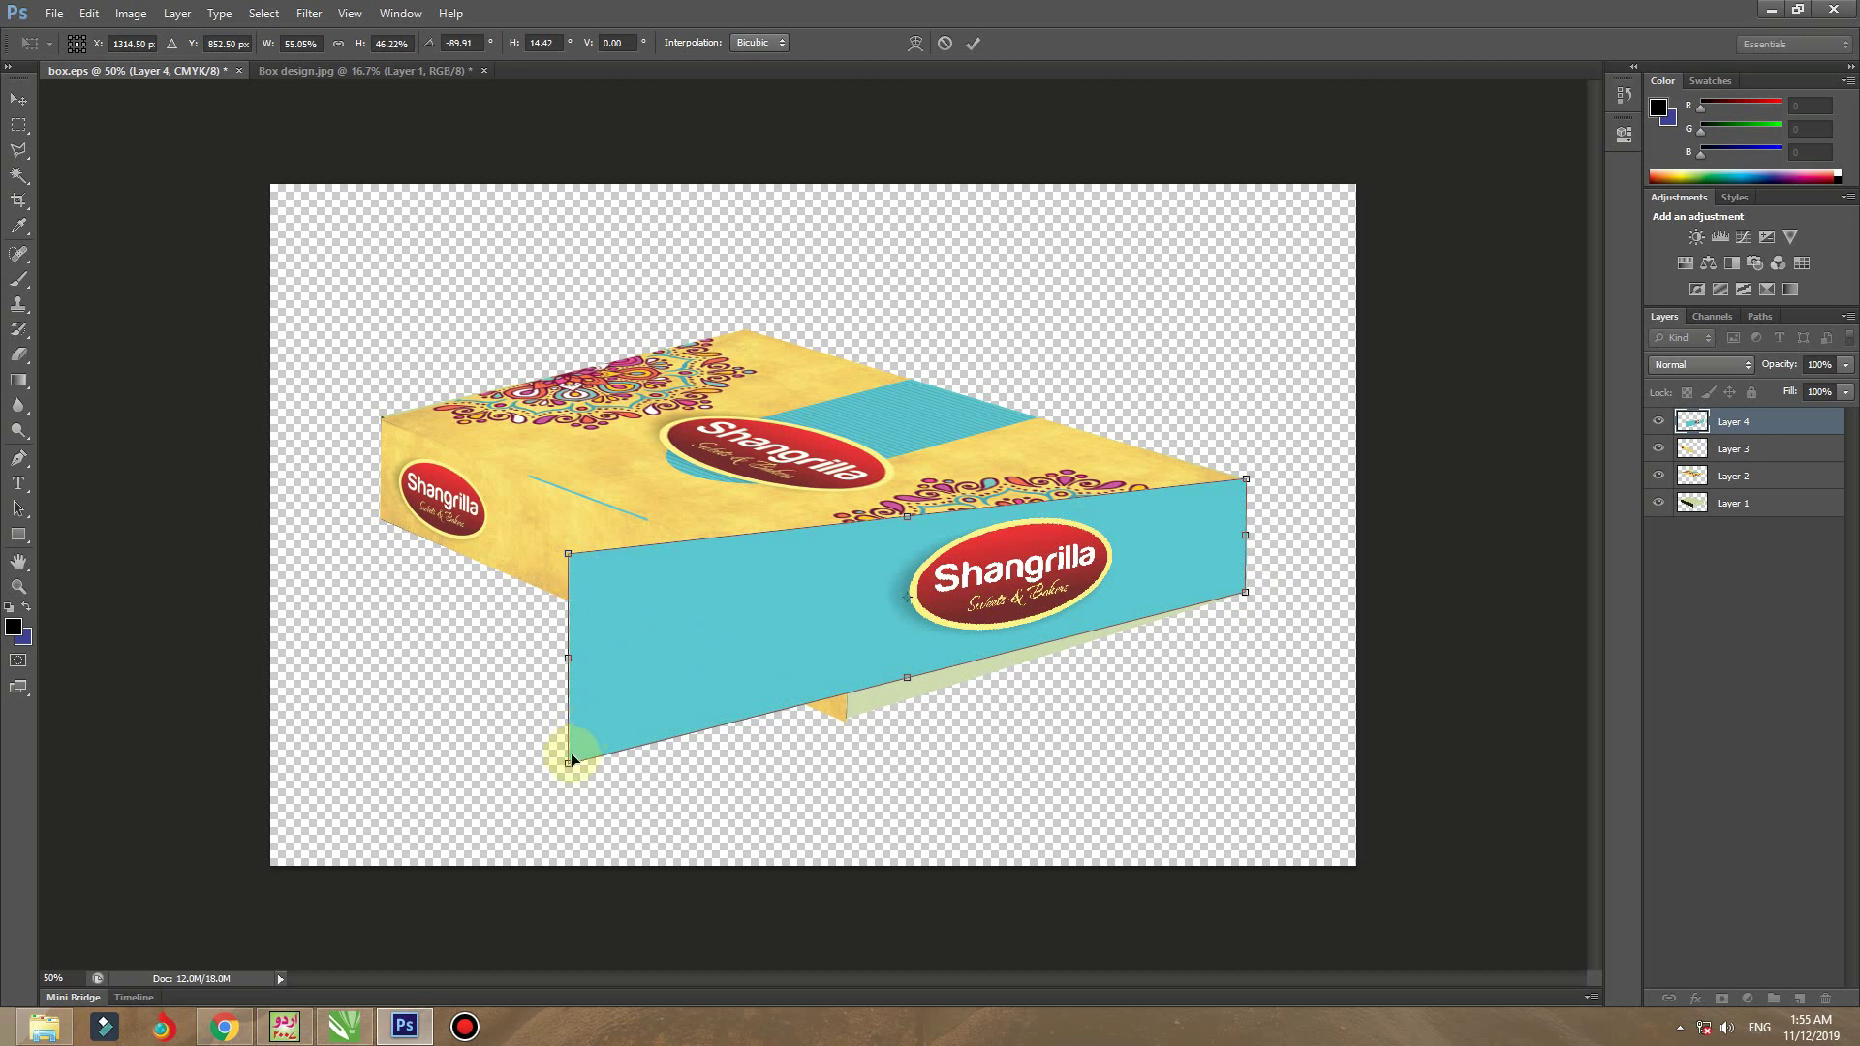
drag(570, 758, 849, 718)
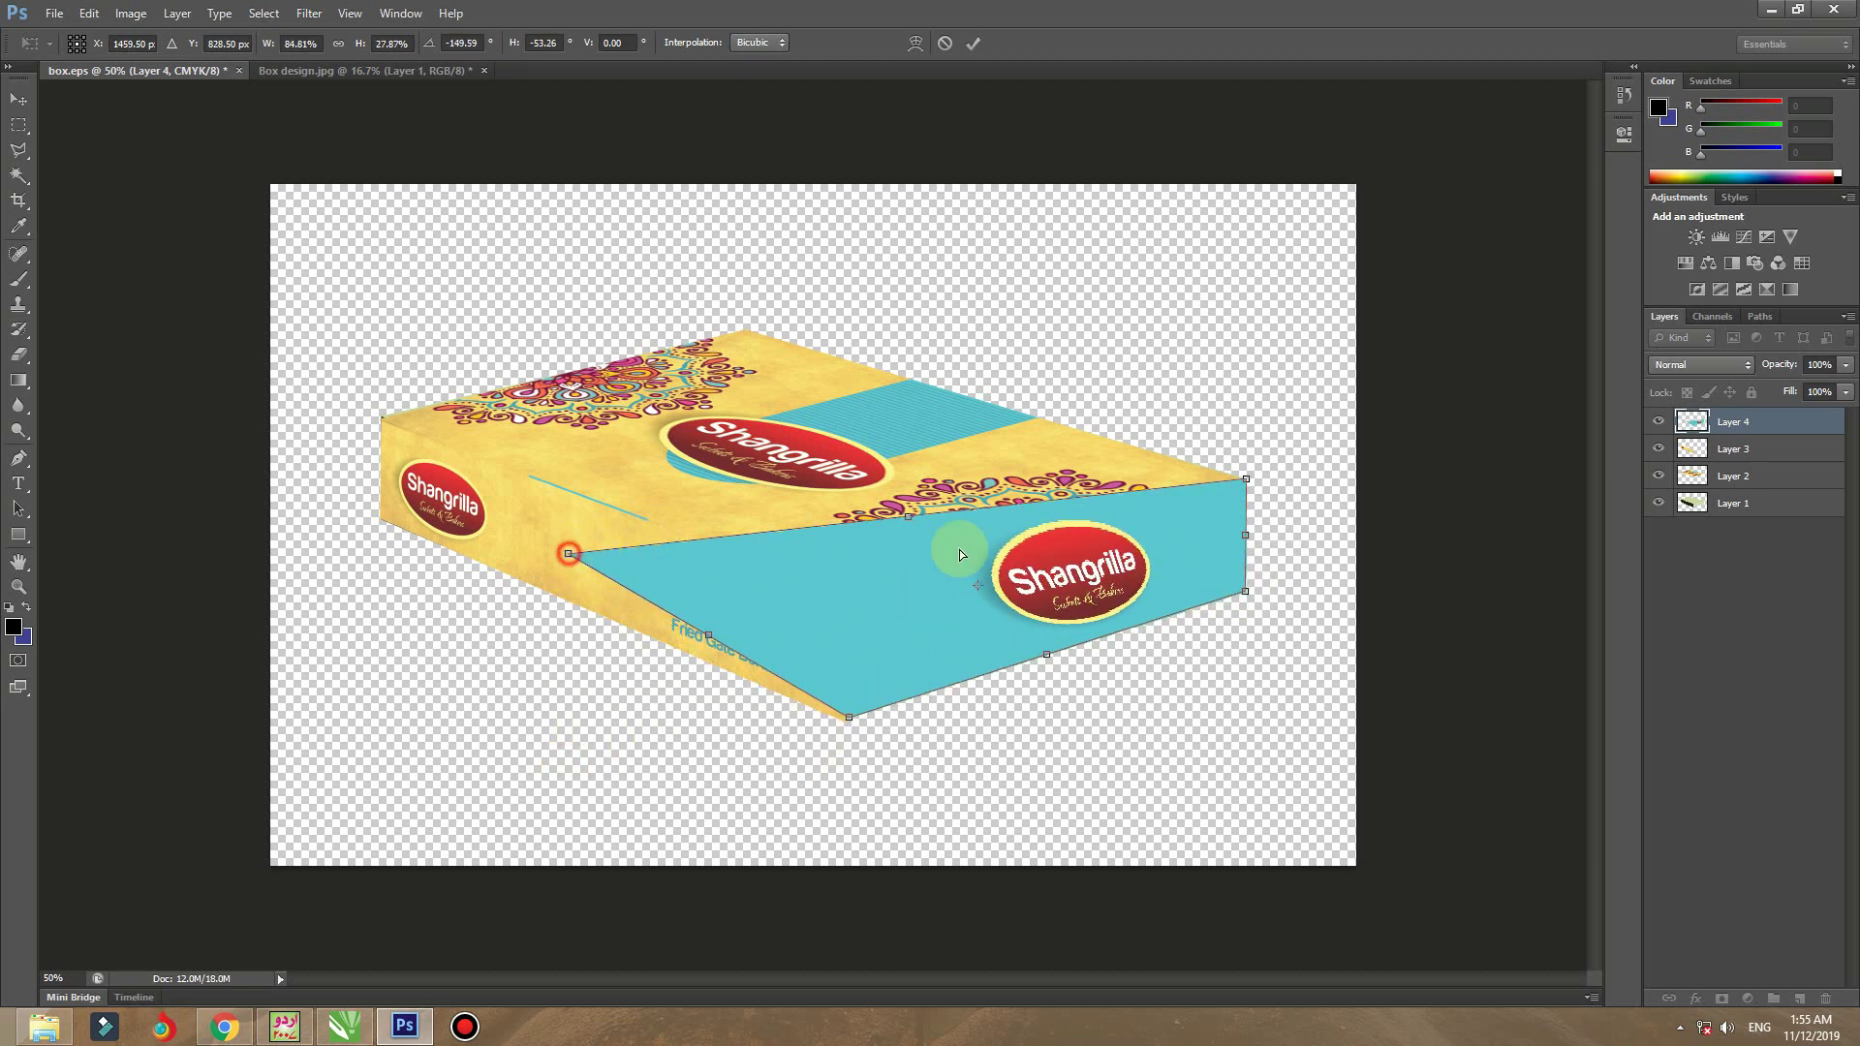
drag(959, 554, 847, 599)
ctrl+click(876, 659)
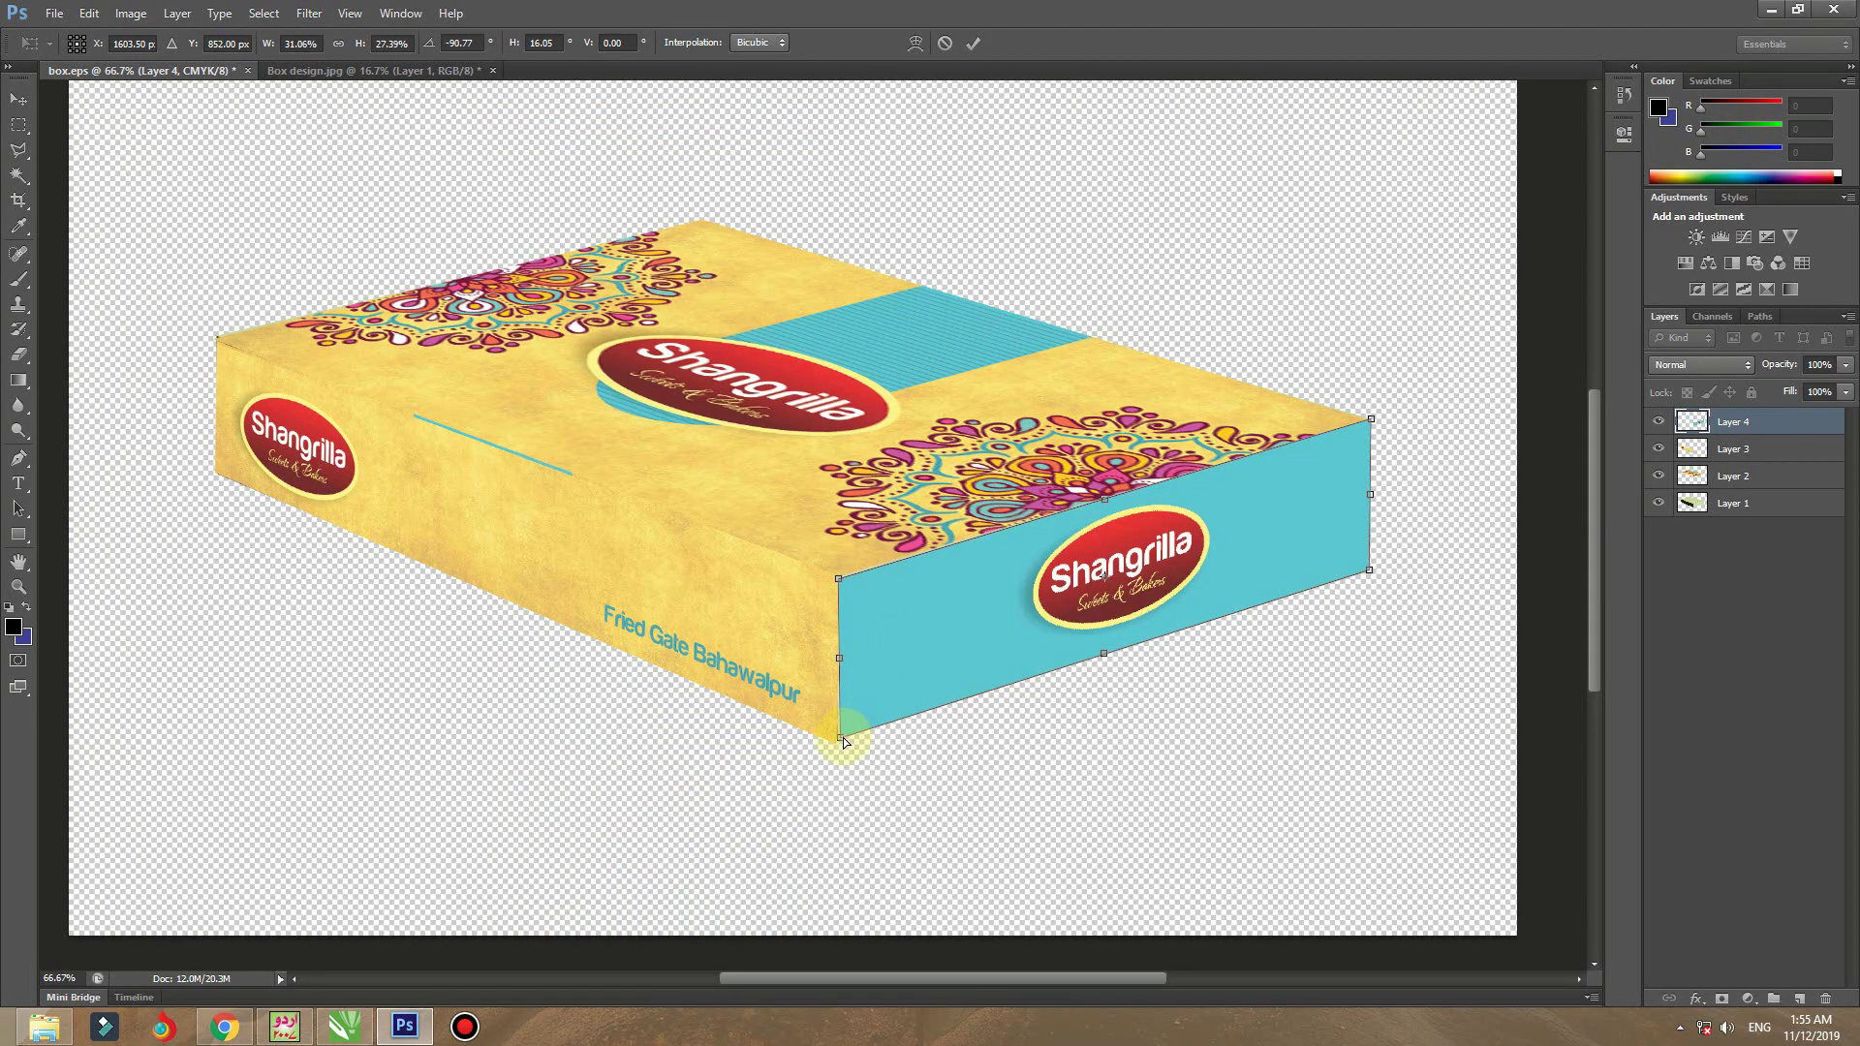
drag(840, 742, 839, 744)
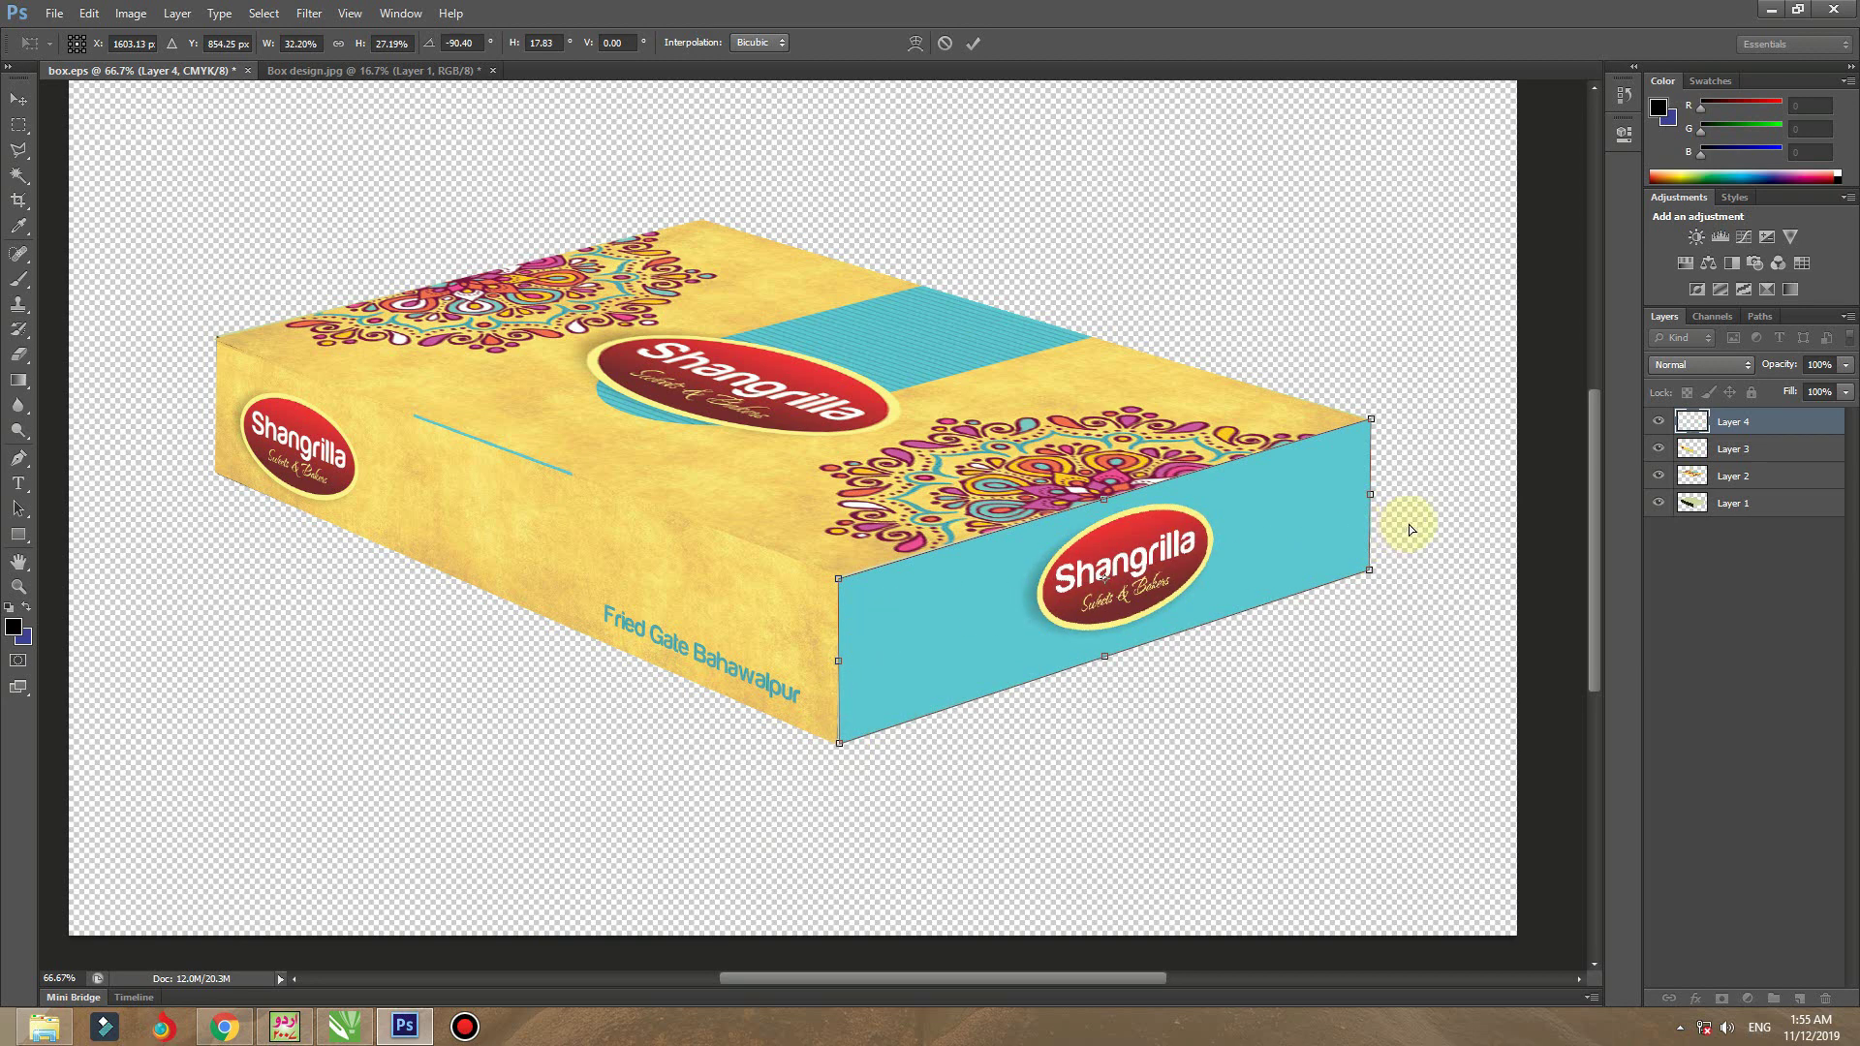
key(Return)
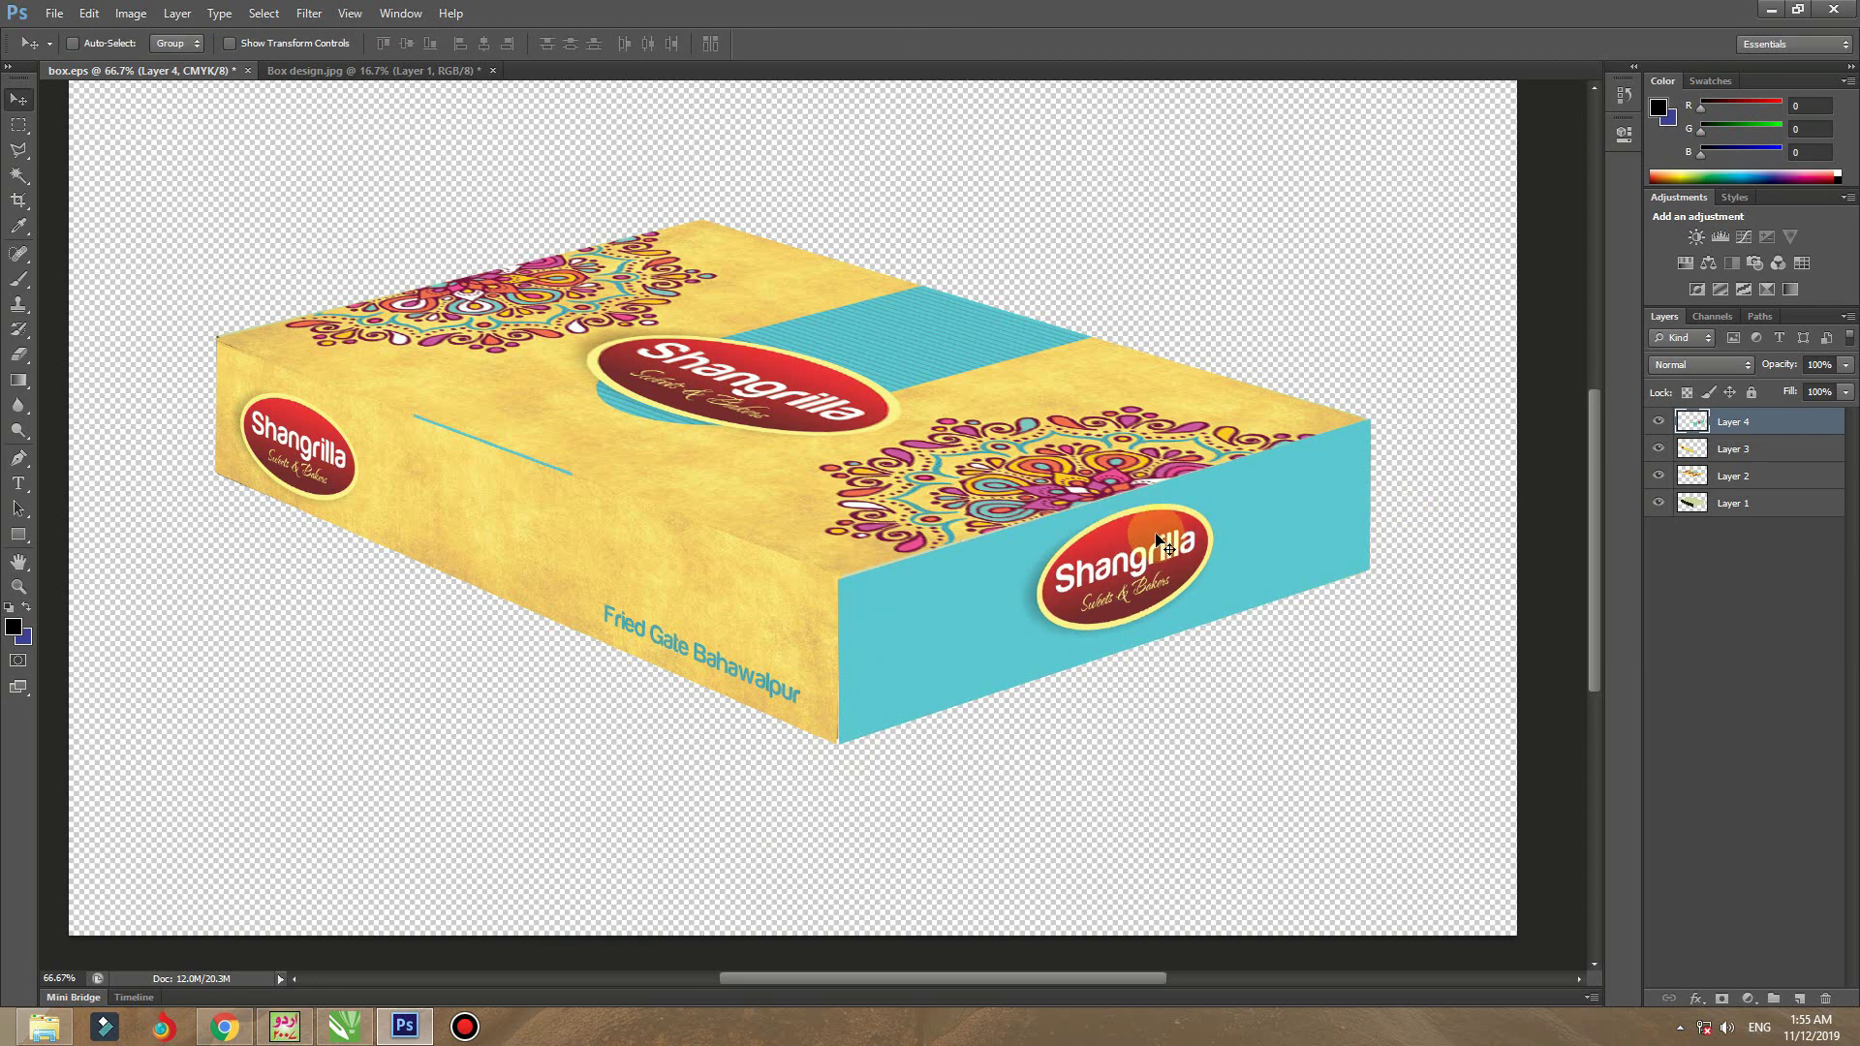
- Delete Layer 1, the original plain box beneath the fitted panels
key(ctrl+minus)
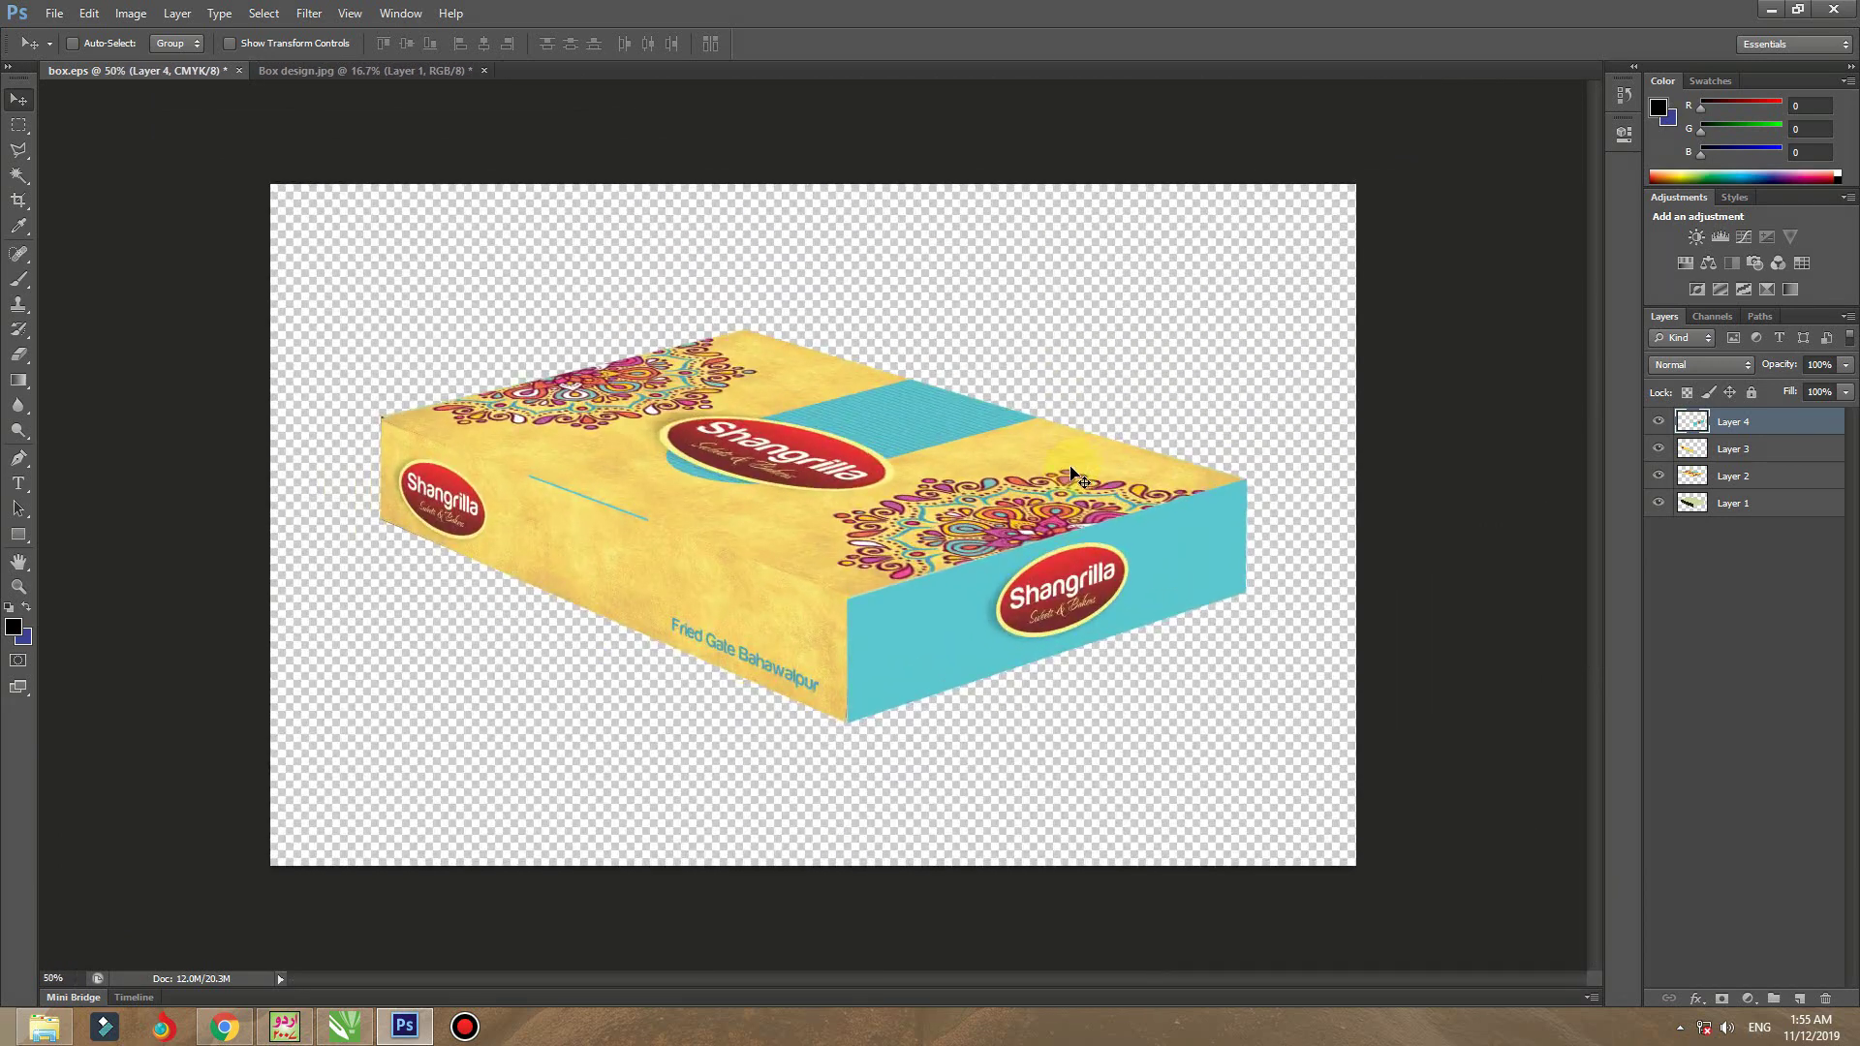
click(1705, 503)
key(Delete)
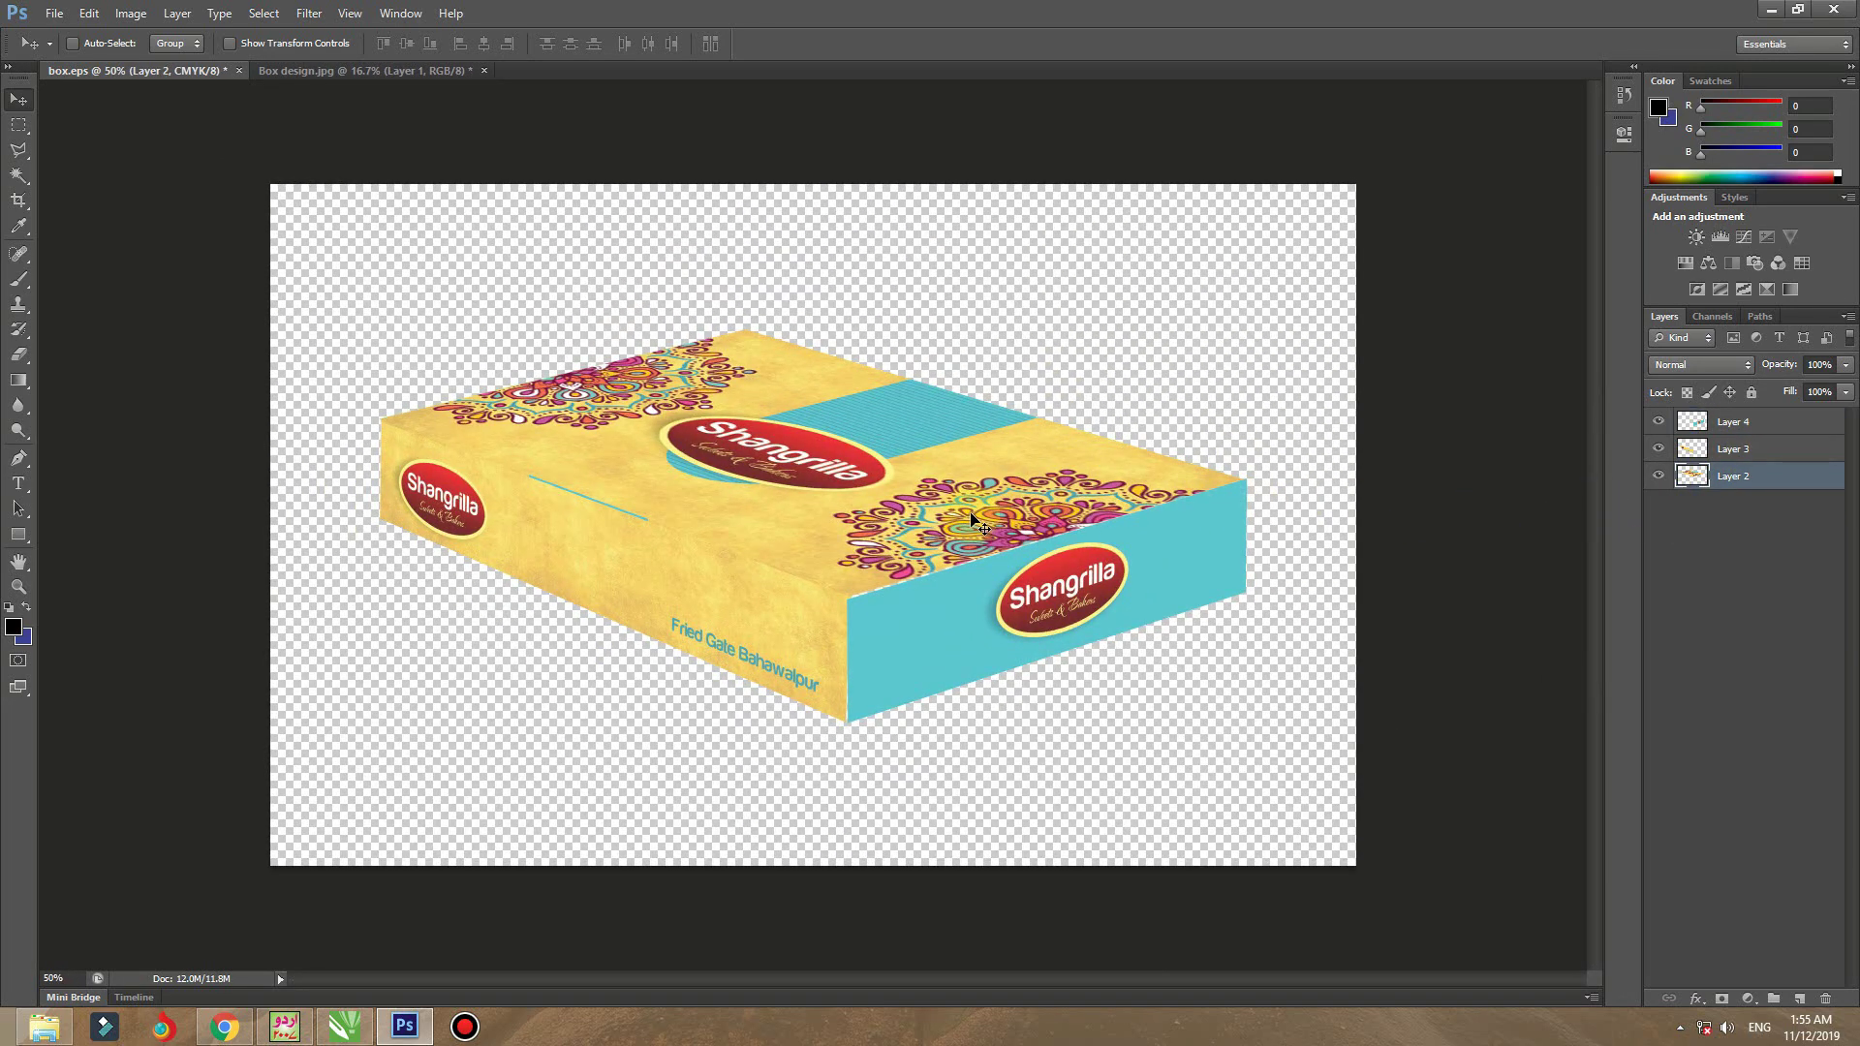
- Try moving the fitted box panels out of place to check their separate layers, undoing the test moves
drag(970, 516, 981, 476)
key(ctrl+z)
drag(665, 597, 515, 584)
drag(736, 616, 887, 630)
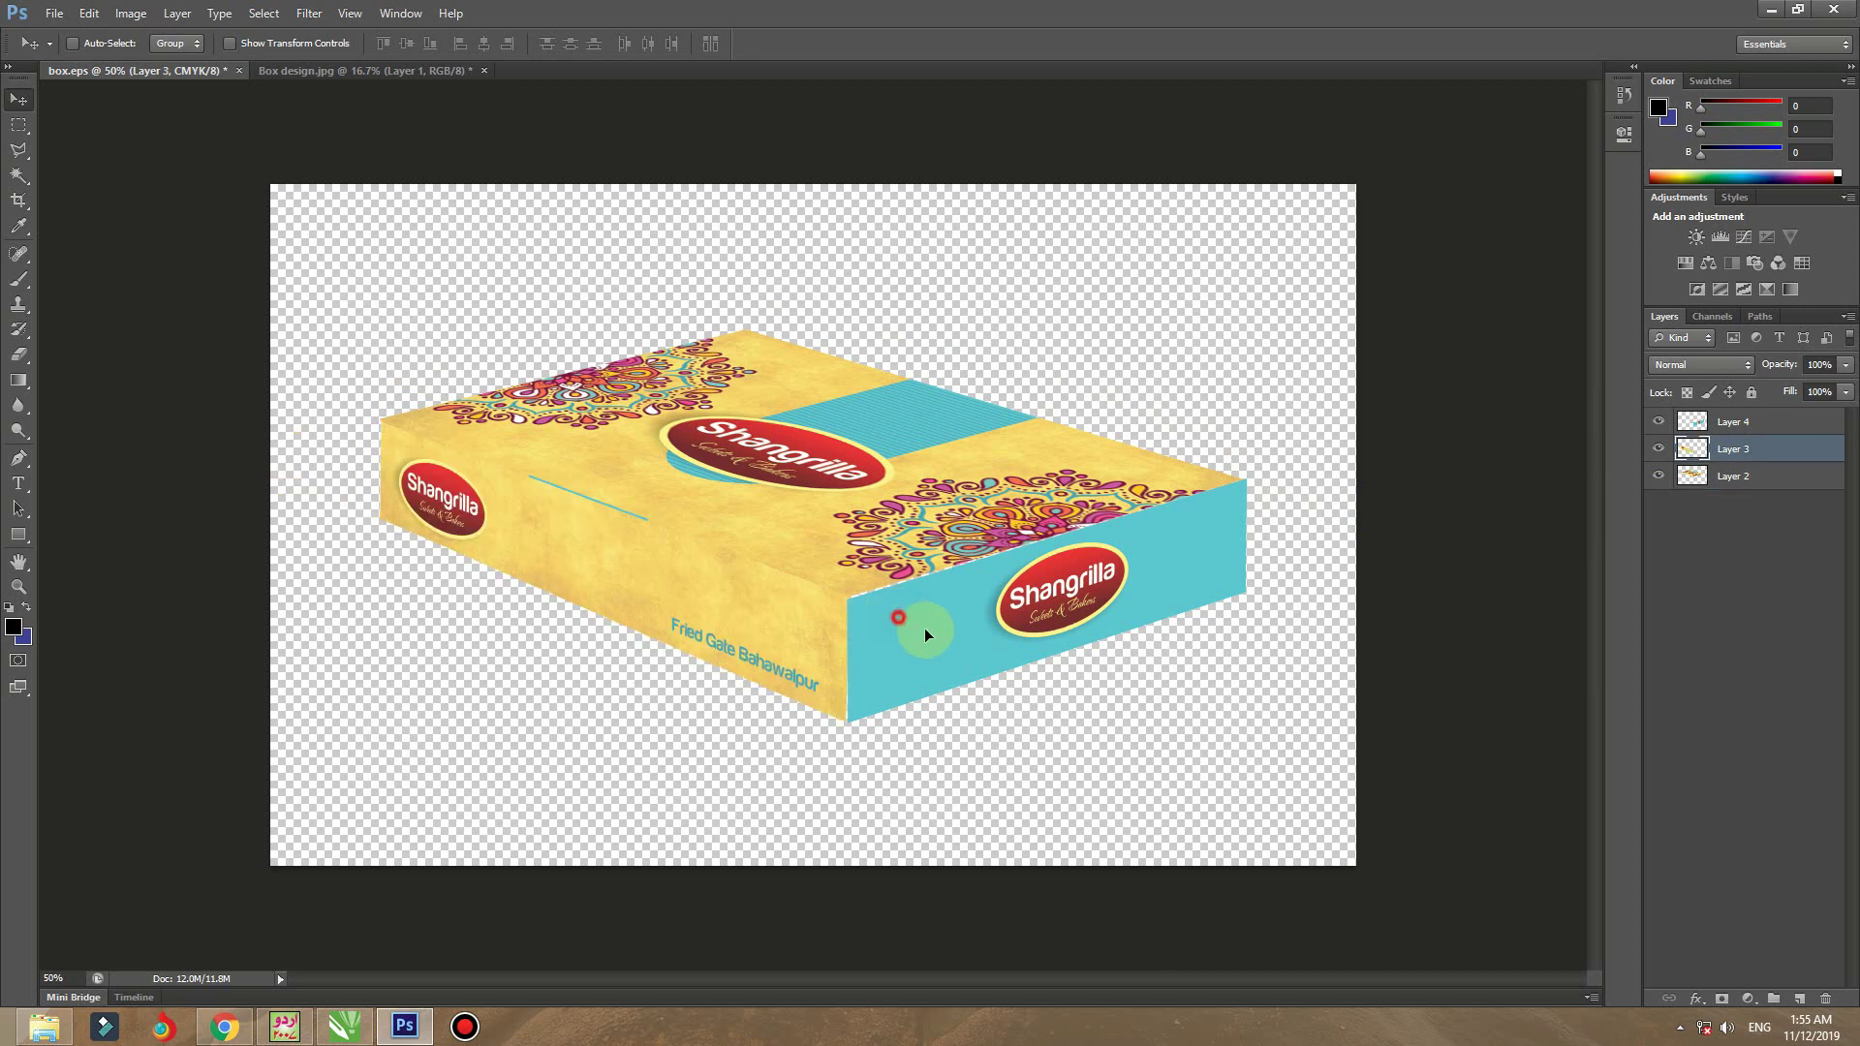
ctrl+click(925, 634)
- Step back through the edits to restore Layer 1 with the fitted blue panel, and undo a test move of the top panel
key(ctrl+alt+z)
key(ctrl+alt+z)
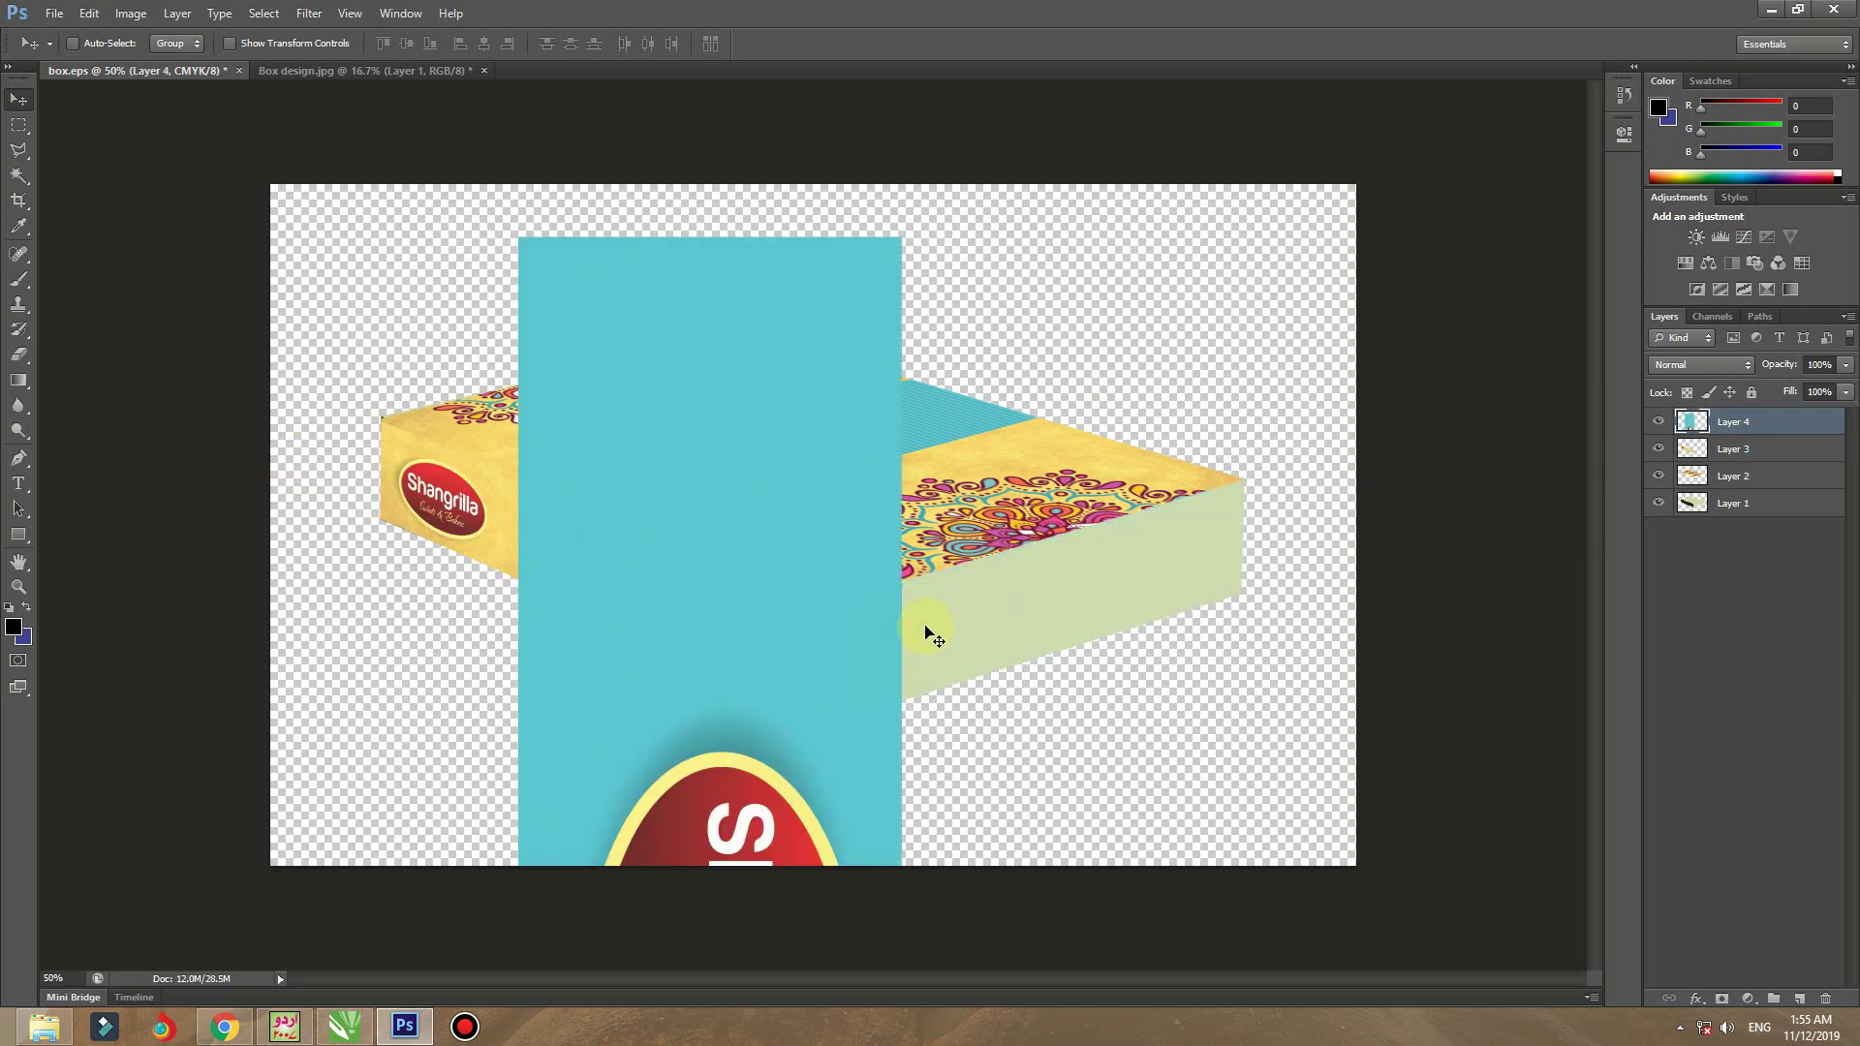
key(ctrl+z)
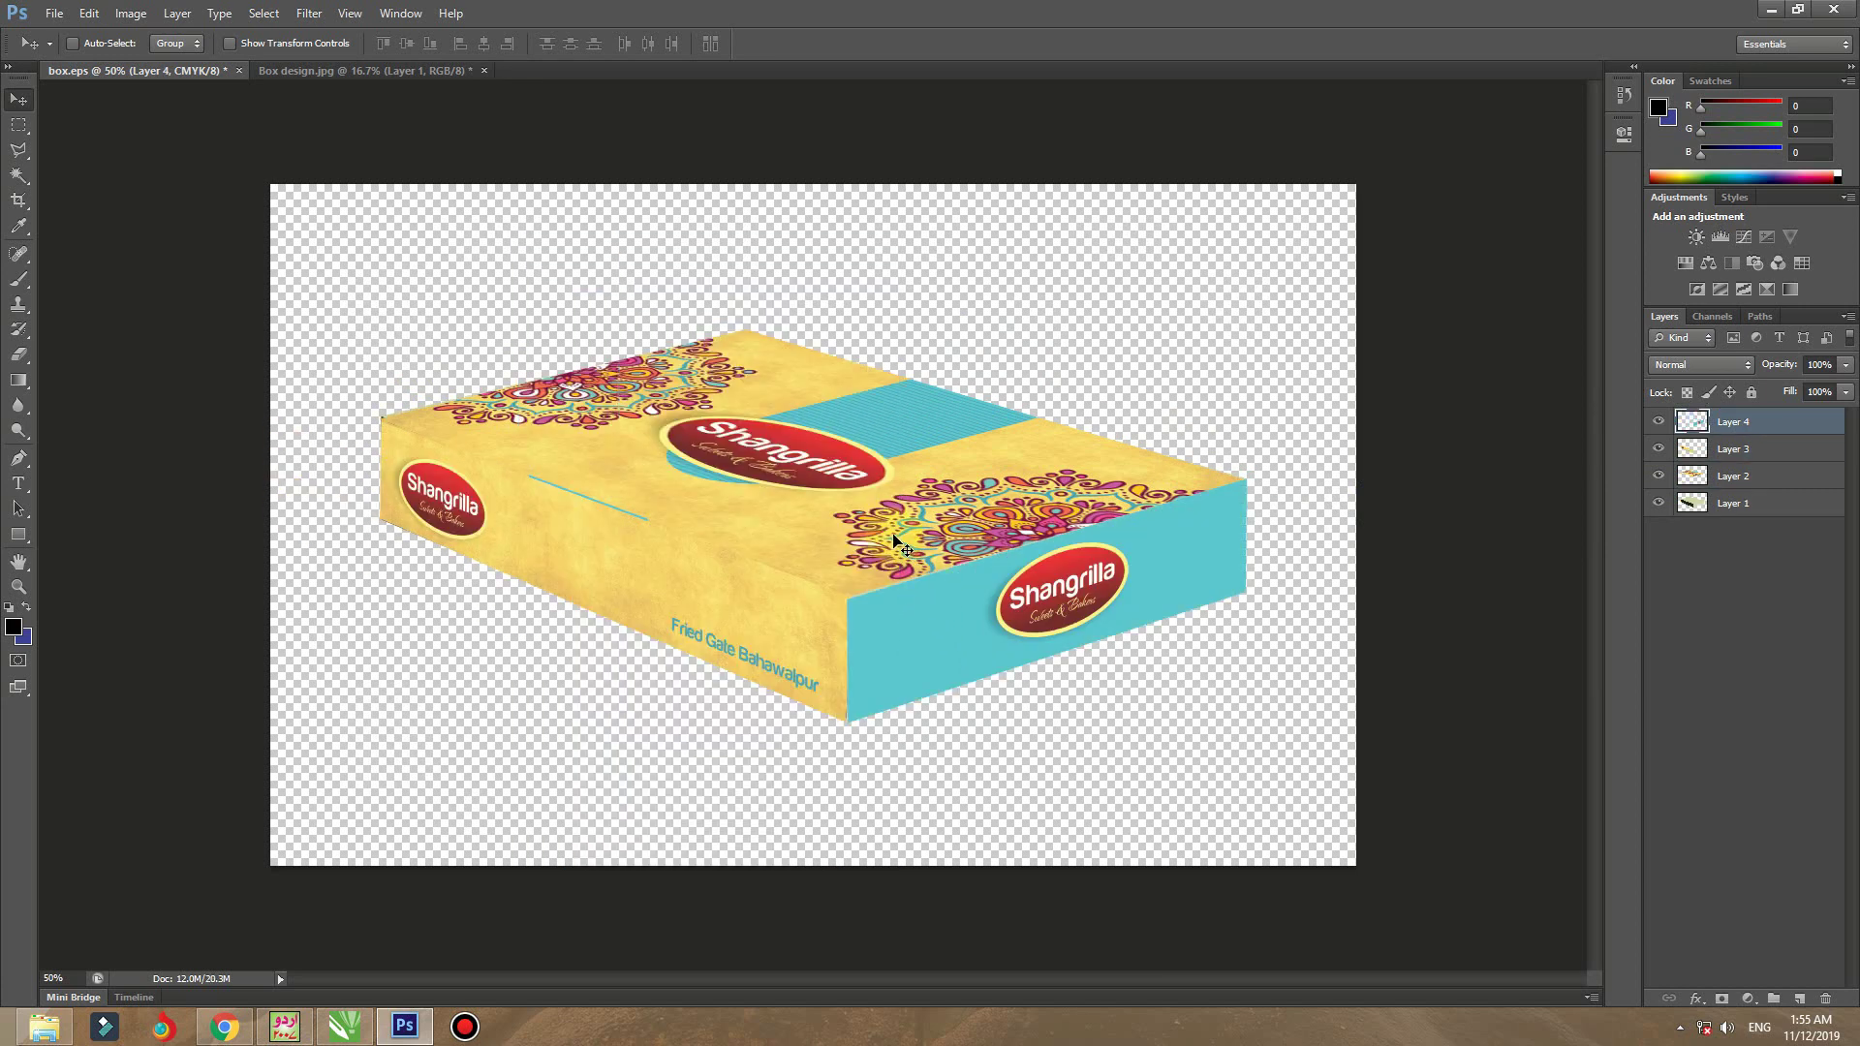
drag(887, 525, 934, 485)
key(ctrl+z)
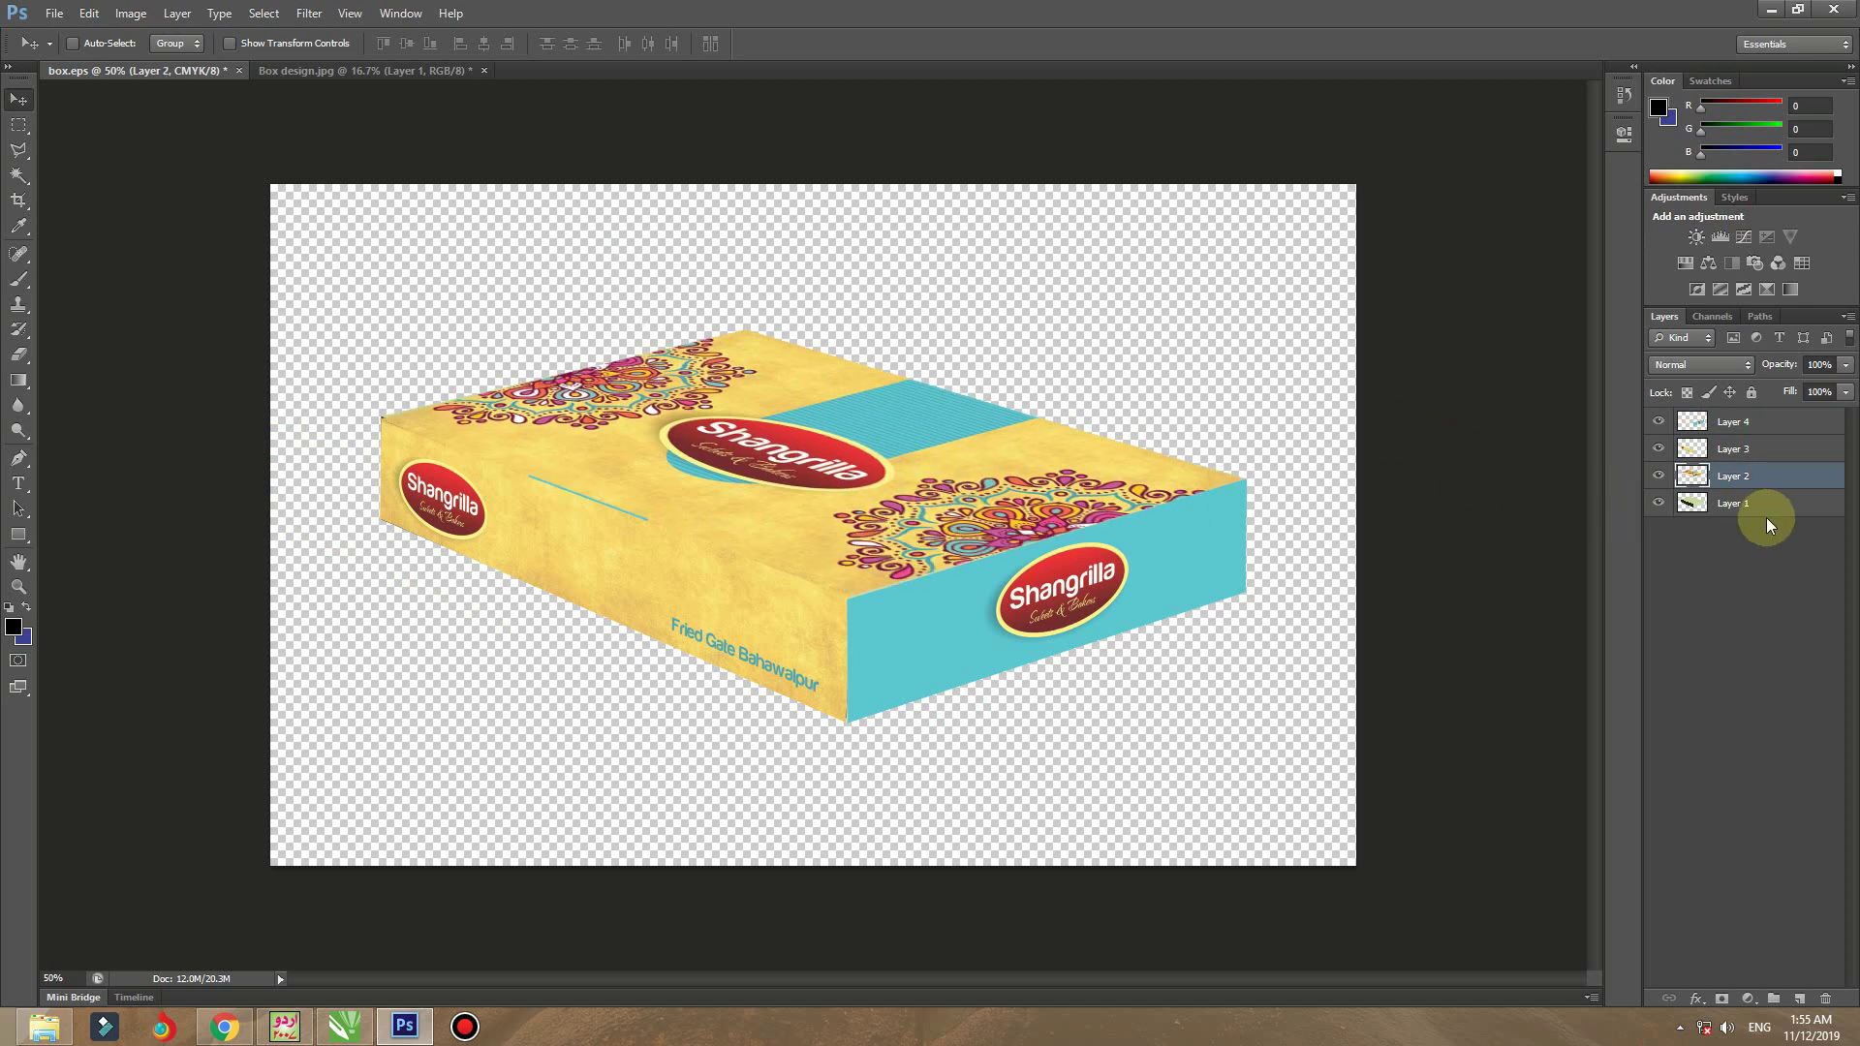